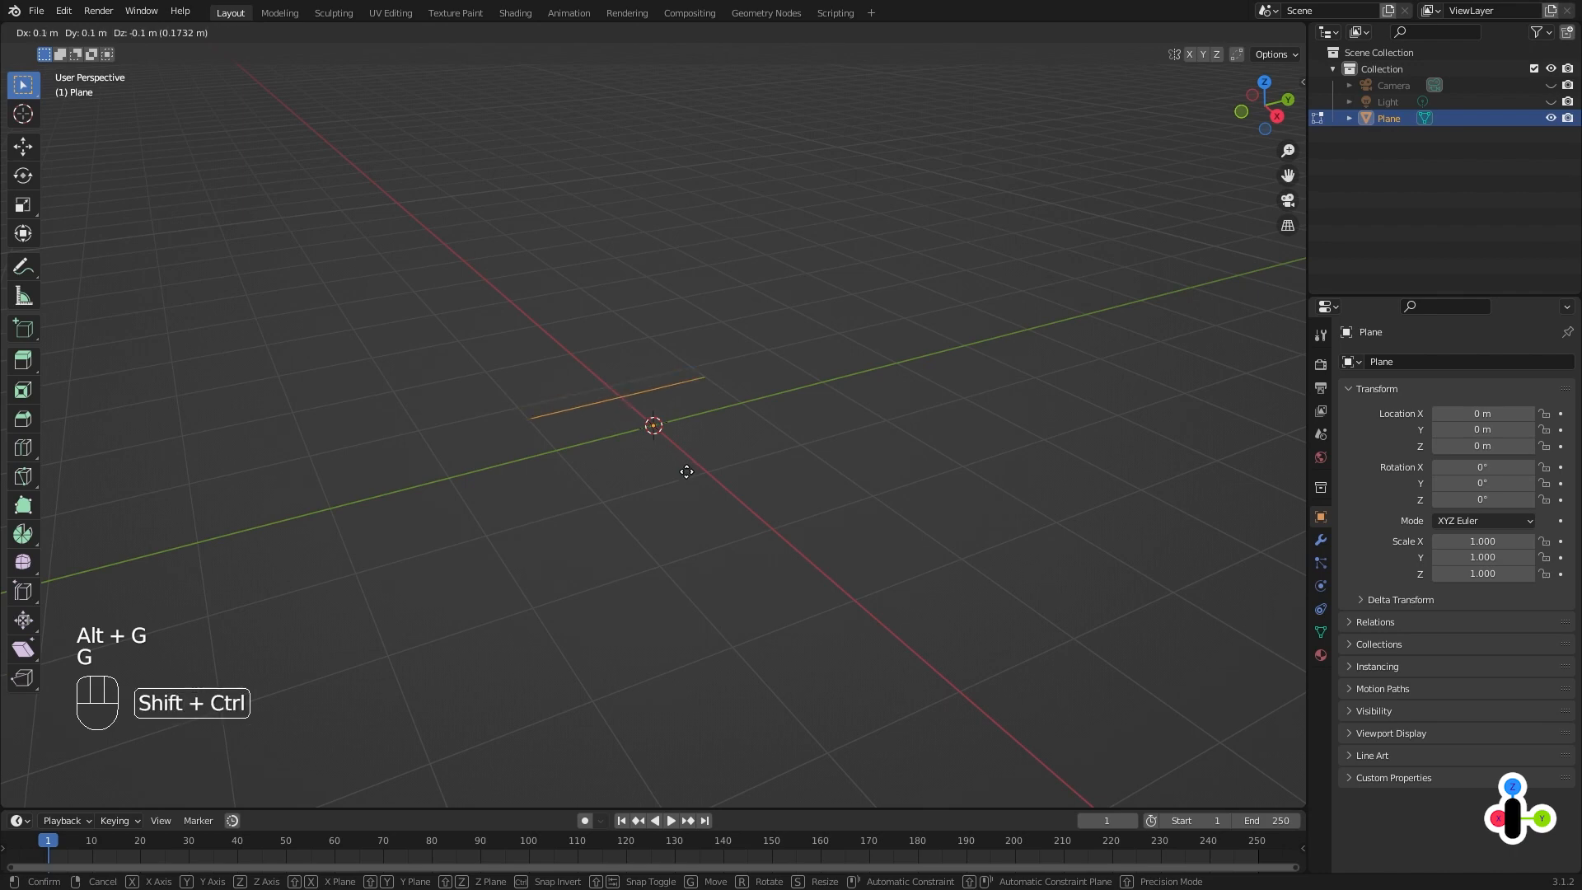
Move the plane's remaining edge 1 m along X in top view, snapping it onto the world origin.
{"action": "left_click", "coordinate": [678, 482]}
{"action": "key", "text": "KP_7"}
{"action": "key", "text": "g"}
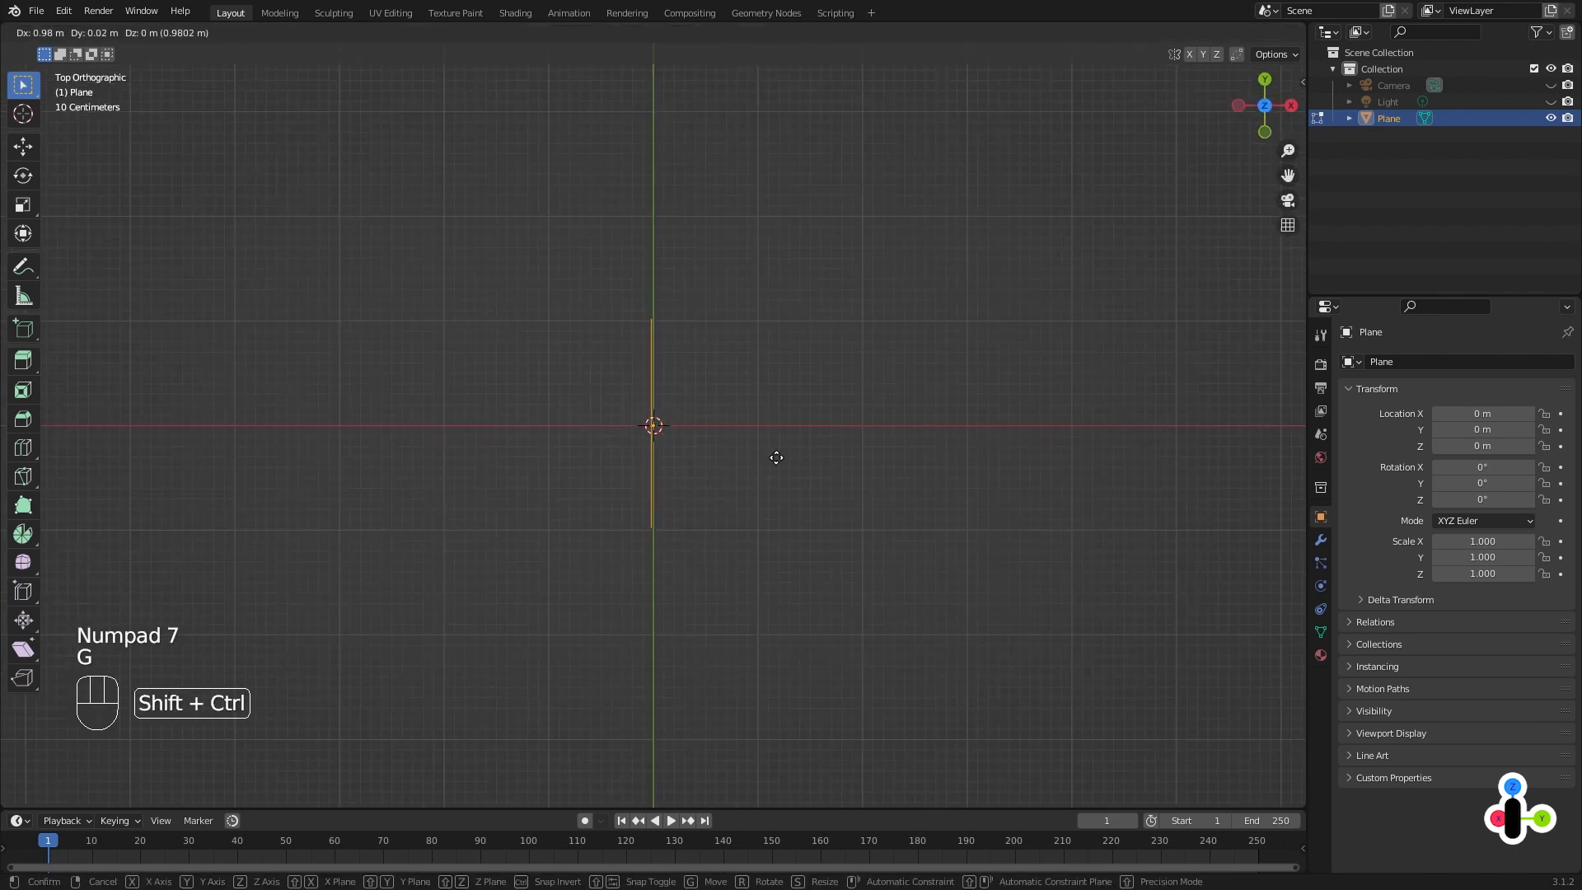
{"action": "left_click", "coordinate": [777, 459], "text": "ctrl+shift"}
Raise the edge 1 m along Z with snapping and rotate it to lie along the X axis.
{"action": "middle_click_drag", "start_coordinate": [964, 631], "coordinate": [831, 528]}
{"action": "key", "text": "g"}
{"action": "key", "text": "z"}
{"action": "left_click", "coordinate": [827, 418], "text": "ctrl"}
{"action": "mouse_move", "coordinate": [767, 447]}
{"action": "middle_mouse_down"}
{"action": "mouse_move", "coordinate": [712, 398]}
{"action": "mouse_move", "coordinate": [766, 462]}
{"action": "middle_mouse_up"}
{"action": "scroll", "coordinate": [714, 396], "scroll_direction": "up", "scroll_amount": 2}
{"action": "middle_click_drag", "start_coordinate": [767, 462], "coordinate": [782, 474]}
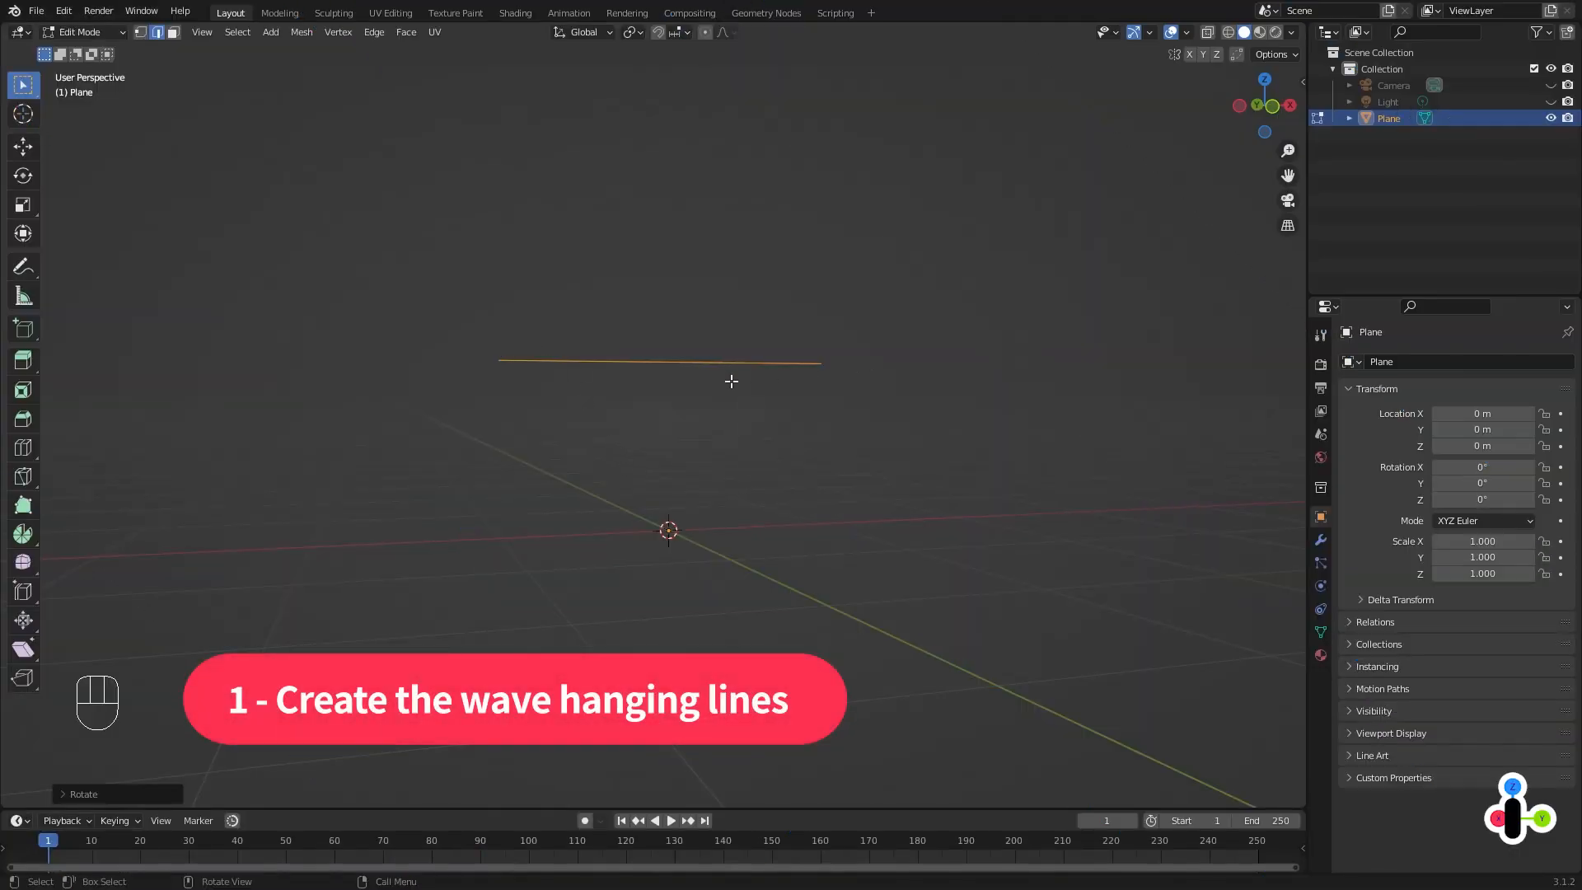
Annotate a row of hanging garland loops below the edge and erase the annotation.
{"action": "mouse_move", "coordinate": [499, 361]}
{"action": "left_mouse_down"}
{"action": "mouse_move", "coordinate": [501, 432]}
{"action": "mouse_move", "coordinate": [542, 396]}
{"action": "mouse_move", "coordinate": [546, 364]}
{"action": "mouse_move", "coordinate": [590, 464]}
{"action": "mouse_move", "coordinate": [633, 370]}
{"action": "mouse_move", "coordinate": [635, 469]}
{"action": "mouse_move", "coordinate": [694, 371]}
{"action": "mouse_move", "coordinate": [695, 445]}
{"action": "mouse_move", "coordinate": [748, 416]}
{"action": "mouse_move", "coordinate": [749, 381]}
{"action": "mouse_move", "coordinate": [798, 459]}
{"action": "mouse_move", "coordinate": [814, 371]}
{"action": "left_mouse_up"}
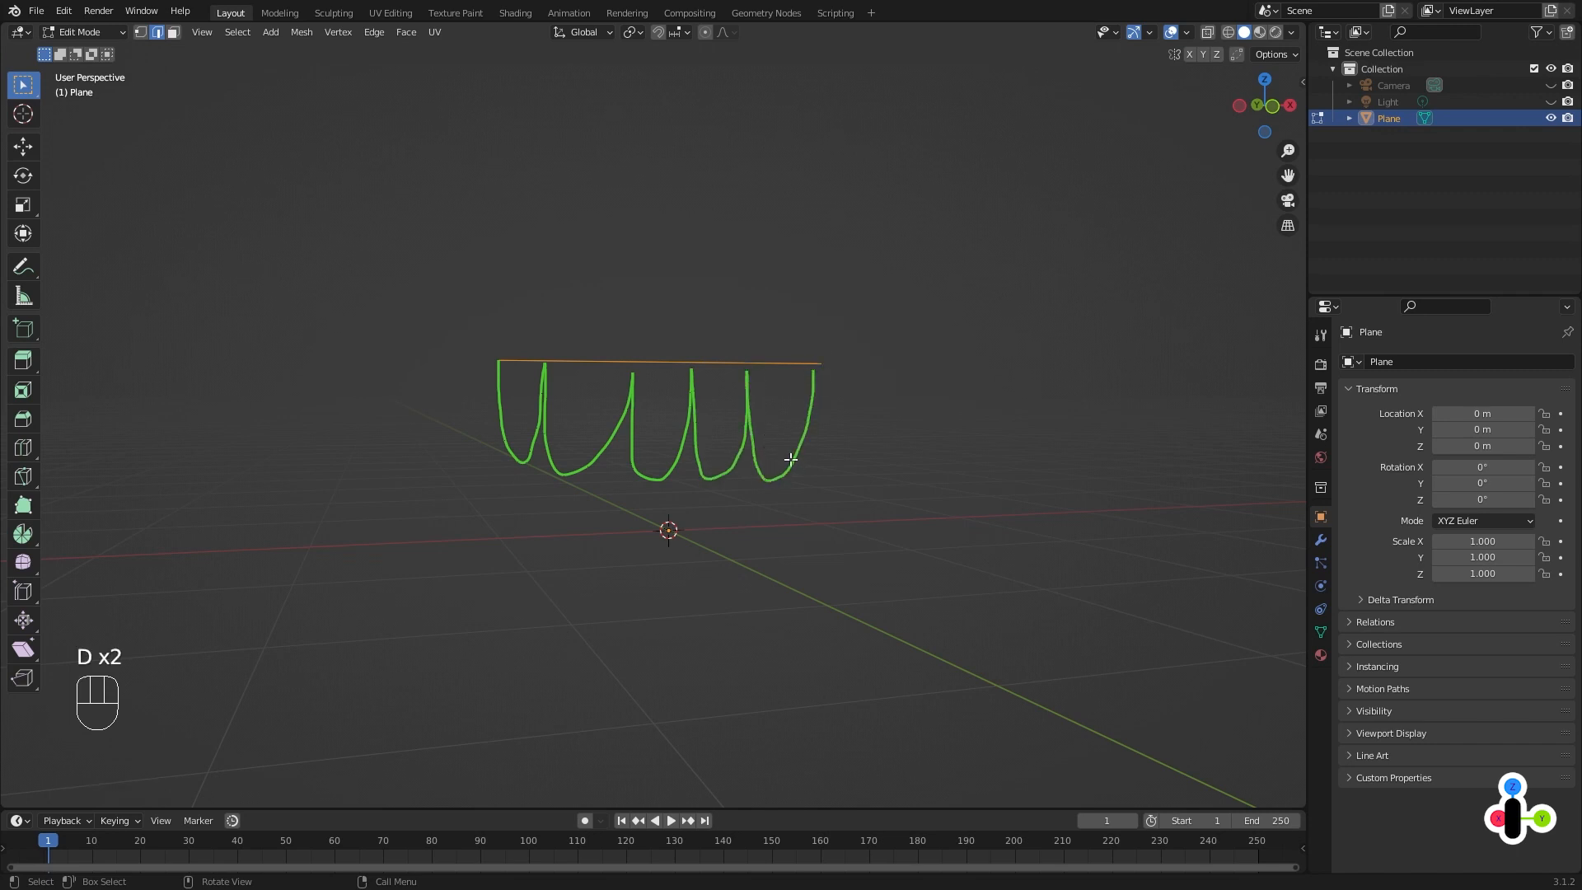
{"action": "mouse_move", "coordinate": [505, 371]}
{"action": "right_mouse_down"}
{"action": "mouse_move", "coordinate": [533, 449]}
{"action": "mouse_move", "coordinate": [648, 459]}
{"action": "mouse_move", "coordinate": [695, 448]}
{"action": "mouse_move", "coordinate": [749, 374]}
{"action": "mouse_move", "coordinate": [805, 417]}
{"action": "mouse_move", "coordinate": [807, 366]}
{"action": "right_mouse_up"}
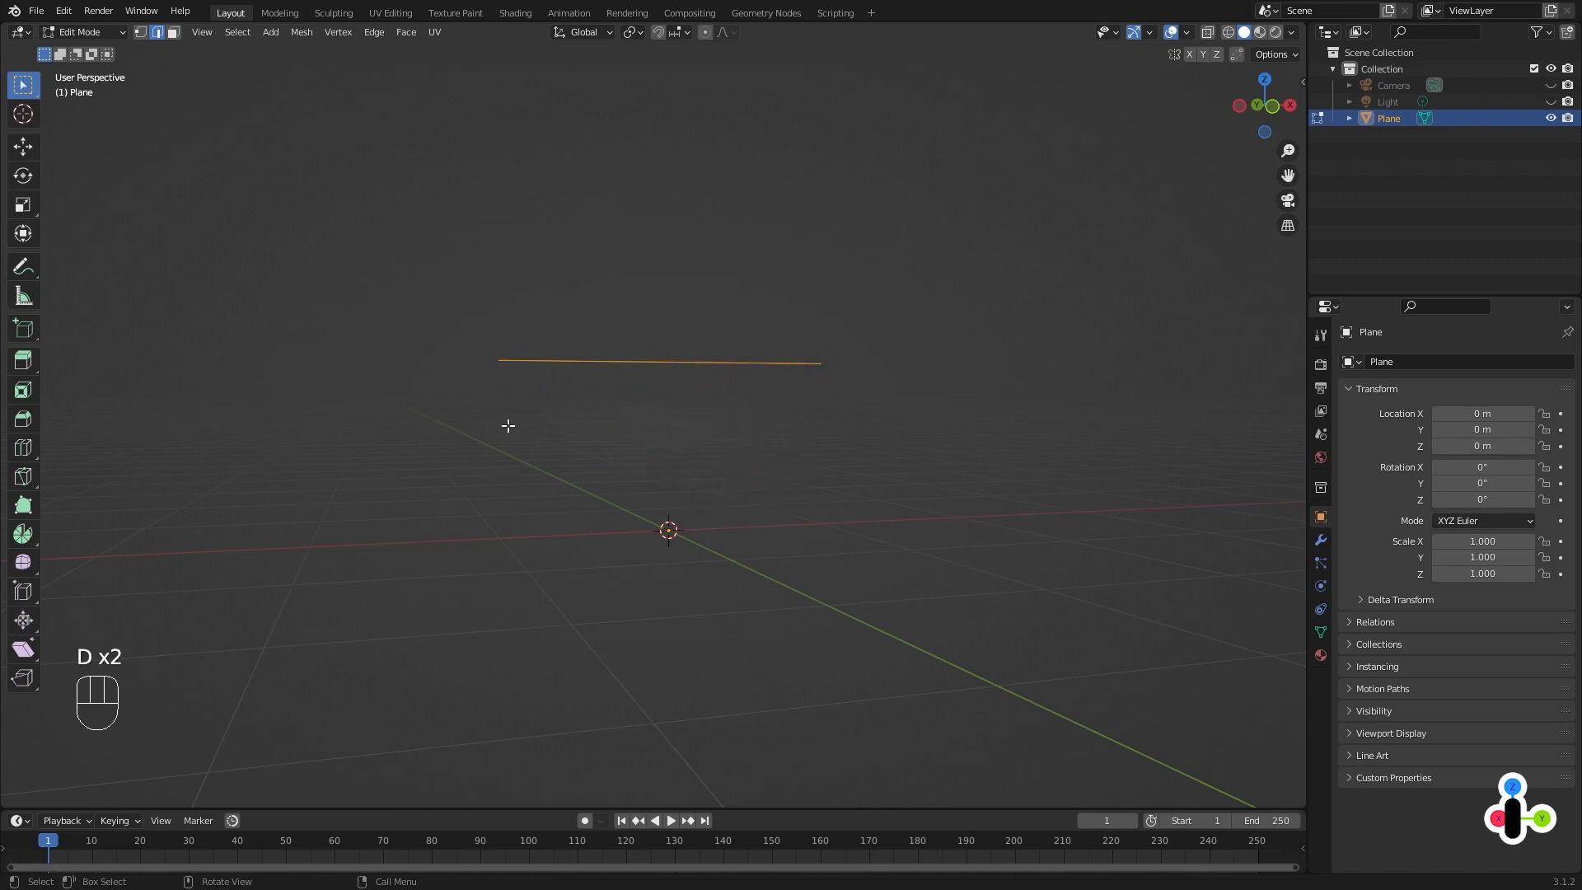
Switch to the Geometry Nodes workspace and create a new node tree on the plane named Grilanda.
{"action": "left_click", "coordinate": [755, 12]}
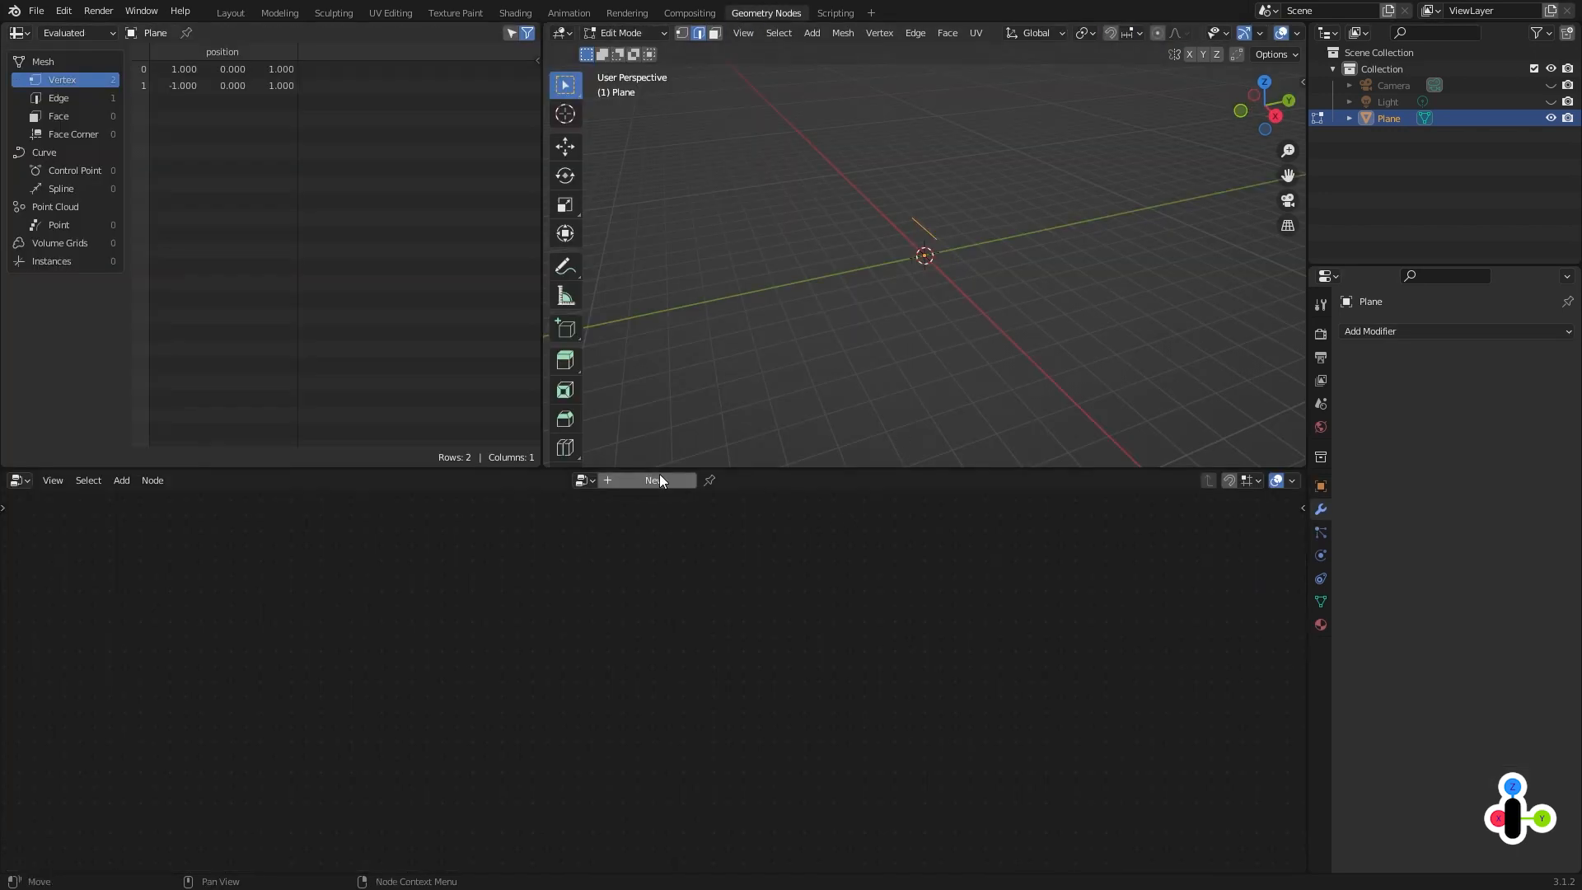
{"action": "middle_click_drag", "start_coordinate": [822, 247], "coordinate": [734, 256]}
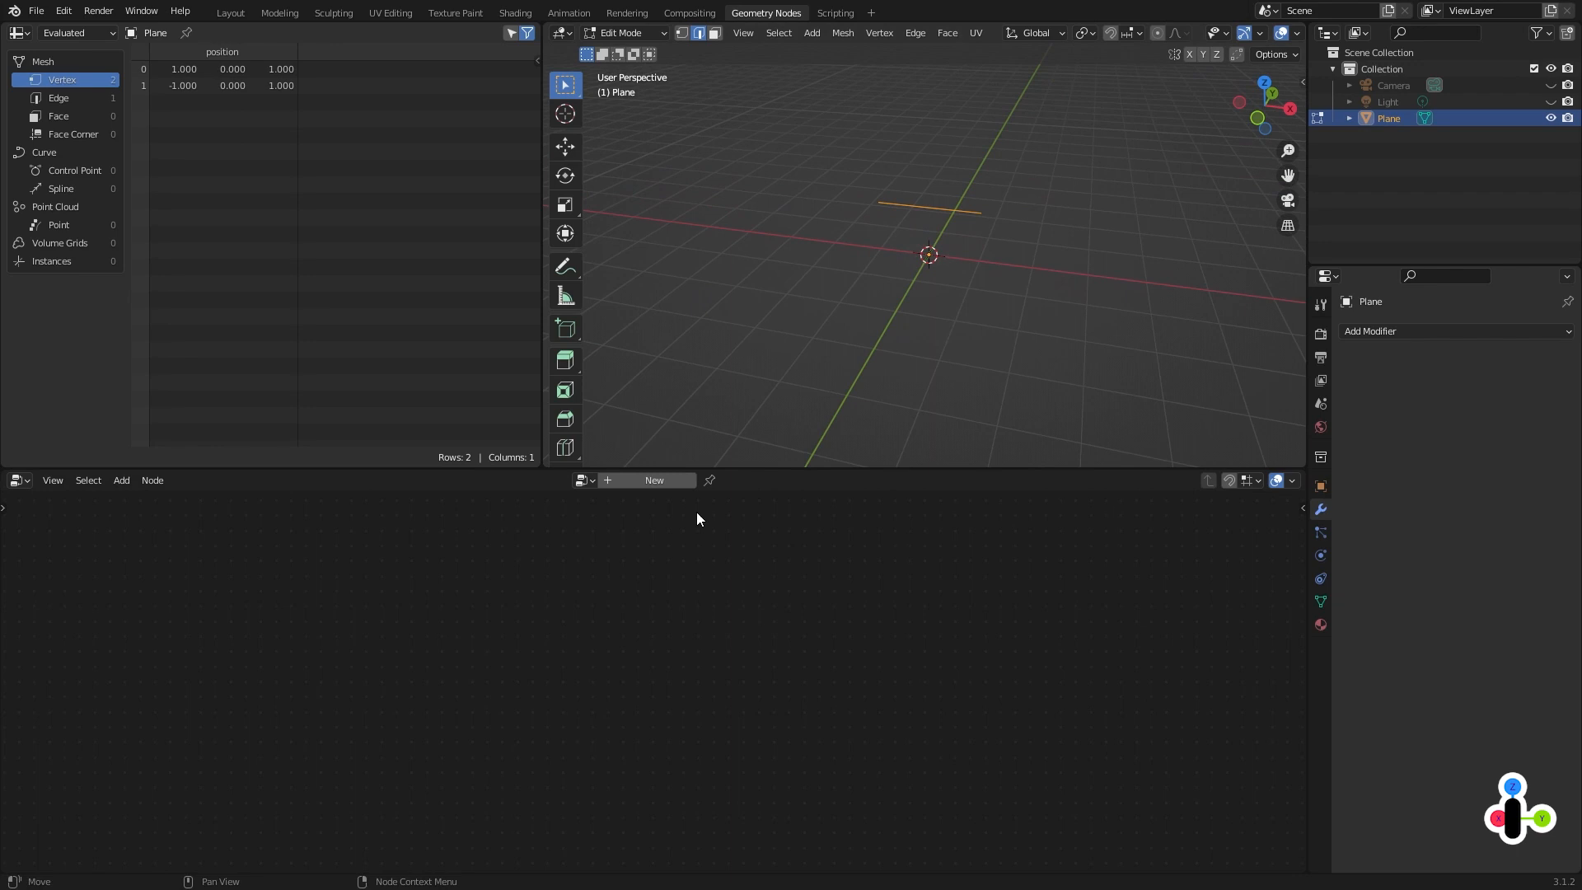
{"action": "left_click", "coordinate": [659, 482]}
{"action": "scroll", "coordinate": [847, 317], "scroll_direction": "up", "scroll_amount": 2}
{"action": "double_click", "coordinate": [609, 482]}
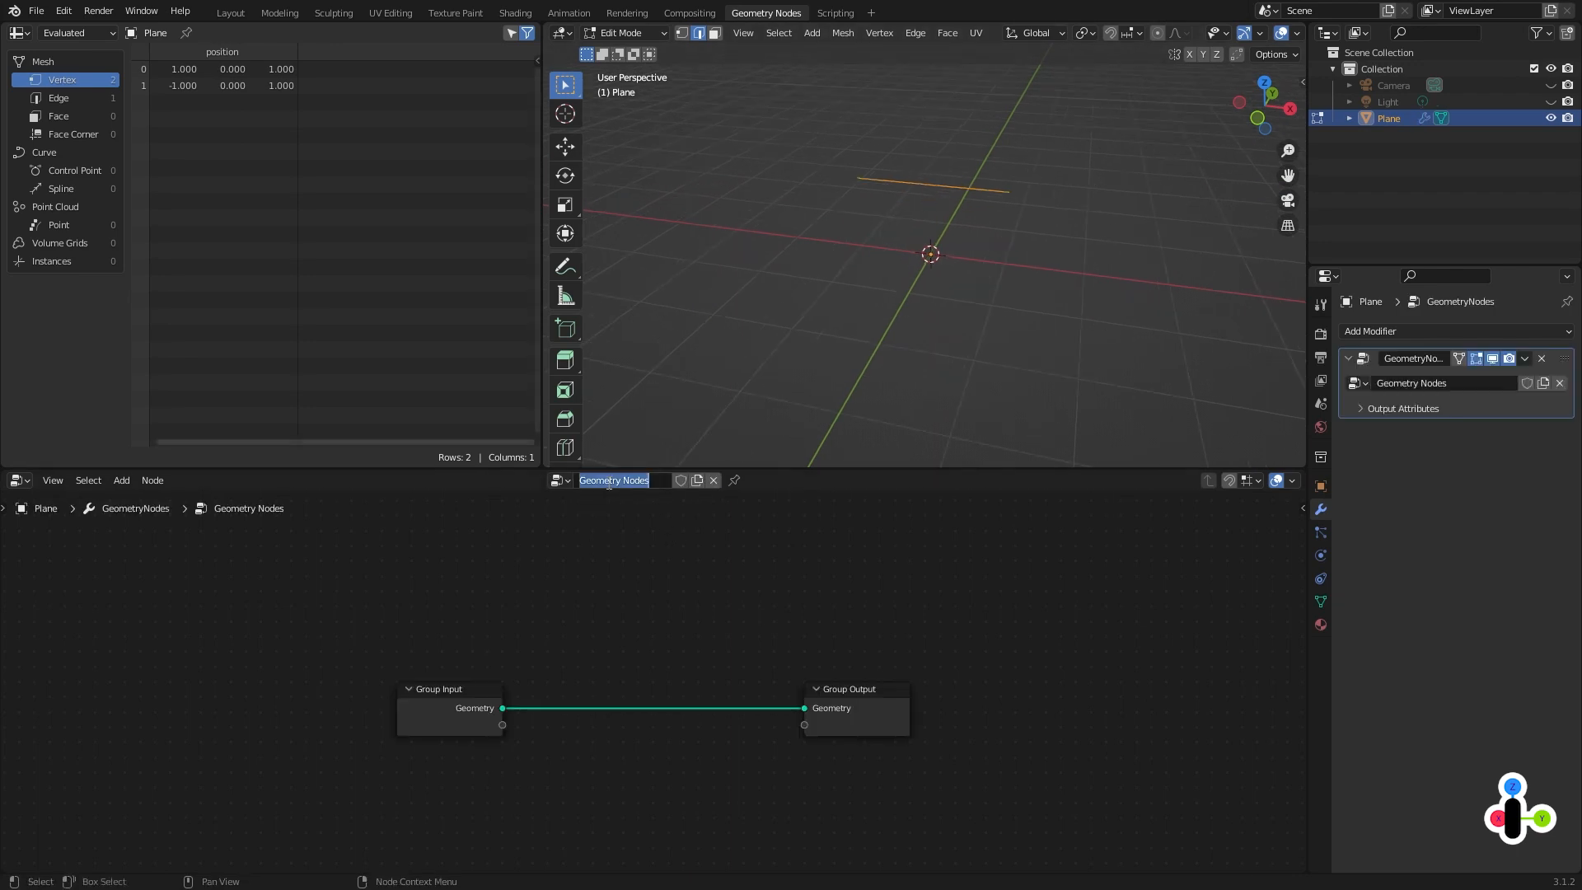
{"action": "type", "text": "Grilanda"}
{"action": "key", "text": "Return"}
Sketch a sagging arc annotation between the edge's endpoints in front view and undo it.
{"action": "middle_click_drag", "start_coordinate": [973, 250], "coordinate": [922, 237]}
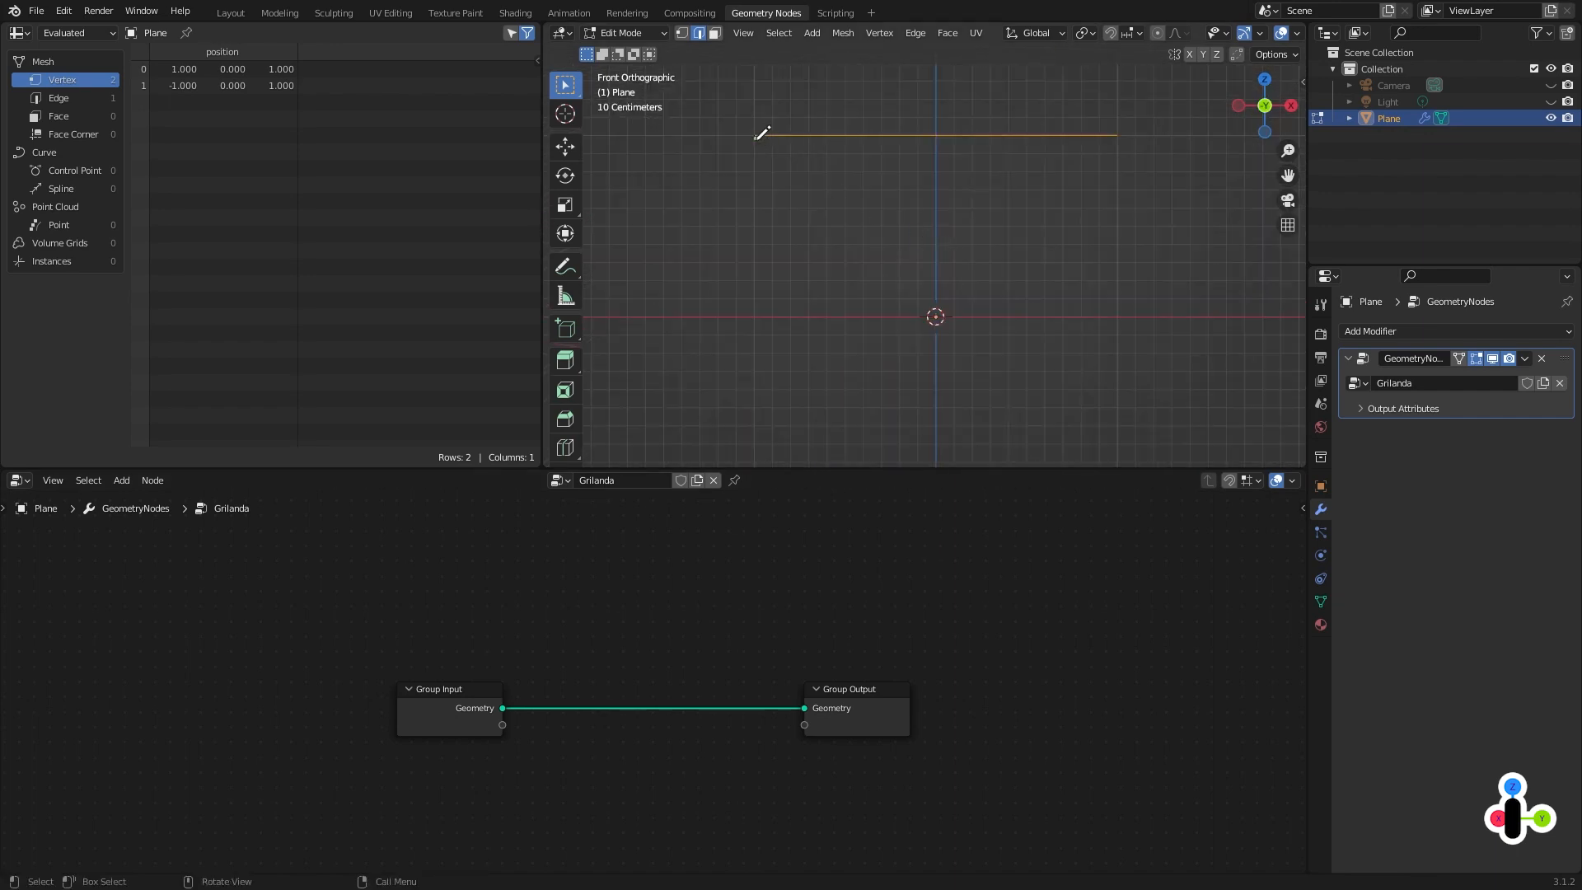
{"action": "mouse_move", "coordinate": [757, 137]}
{"action": "left_mouse_down"}
{"action": "mouse_move", "coordinate": [768, 239]}
{"action": "mouse_move", "coordinate": [888, 307]}
{"action": "mouse_move", "coordinate": [1089, 229]}
{"action": "mouse_move", "coordinate": [1113, 129]}
{"action": "left_mouse_up"}
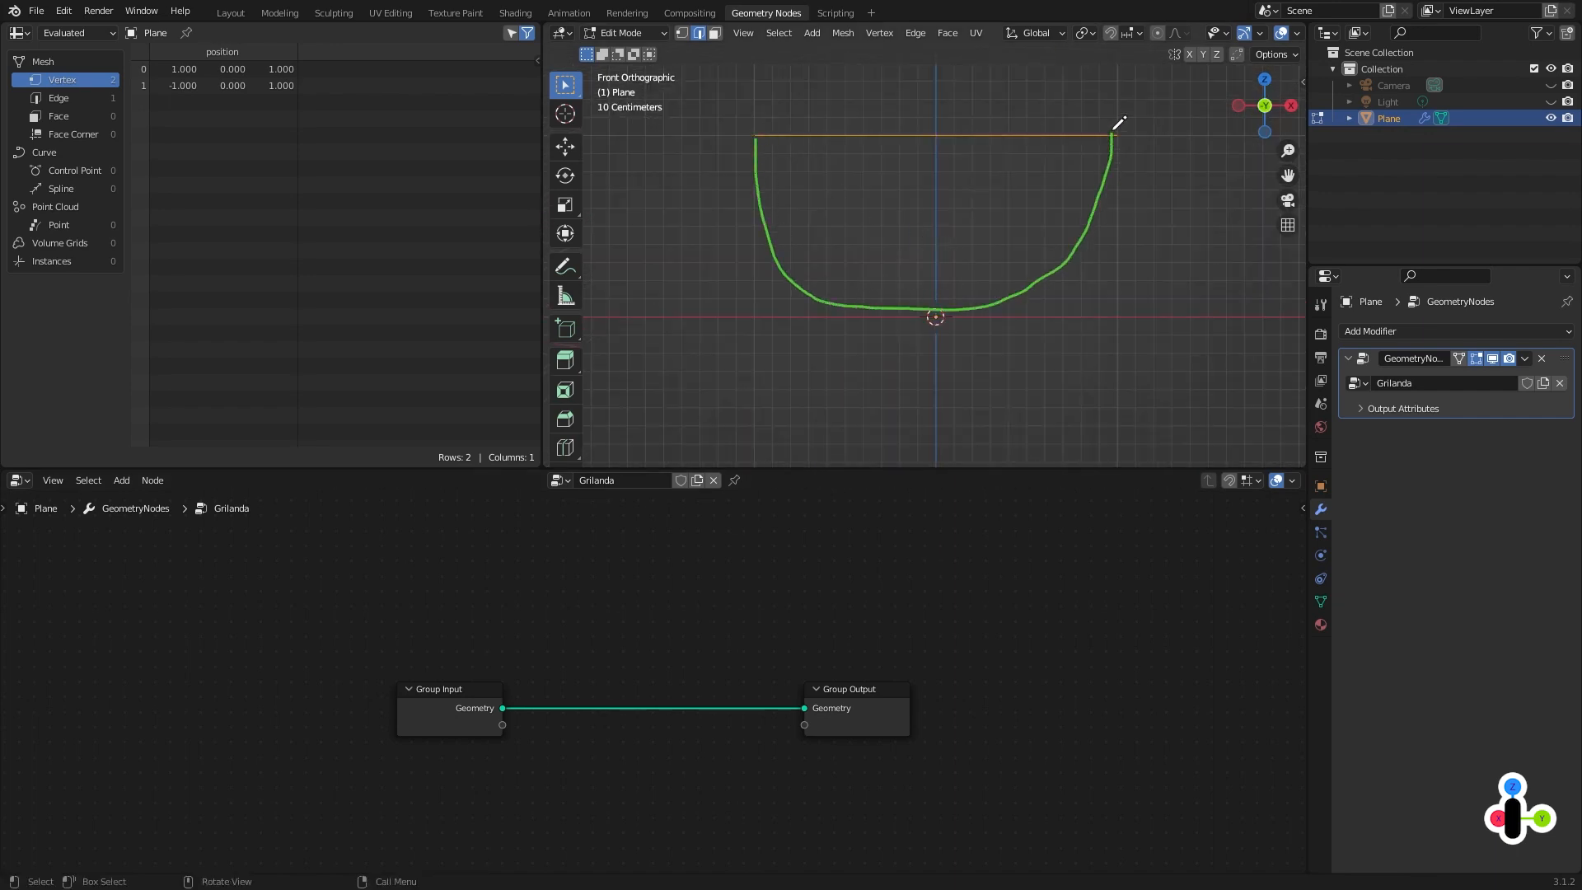
{"action": "key", "text": "ctrl+z"}
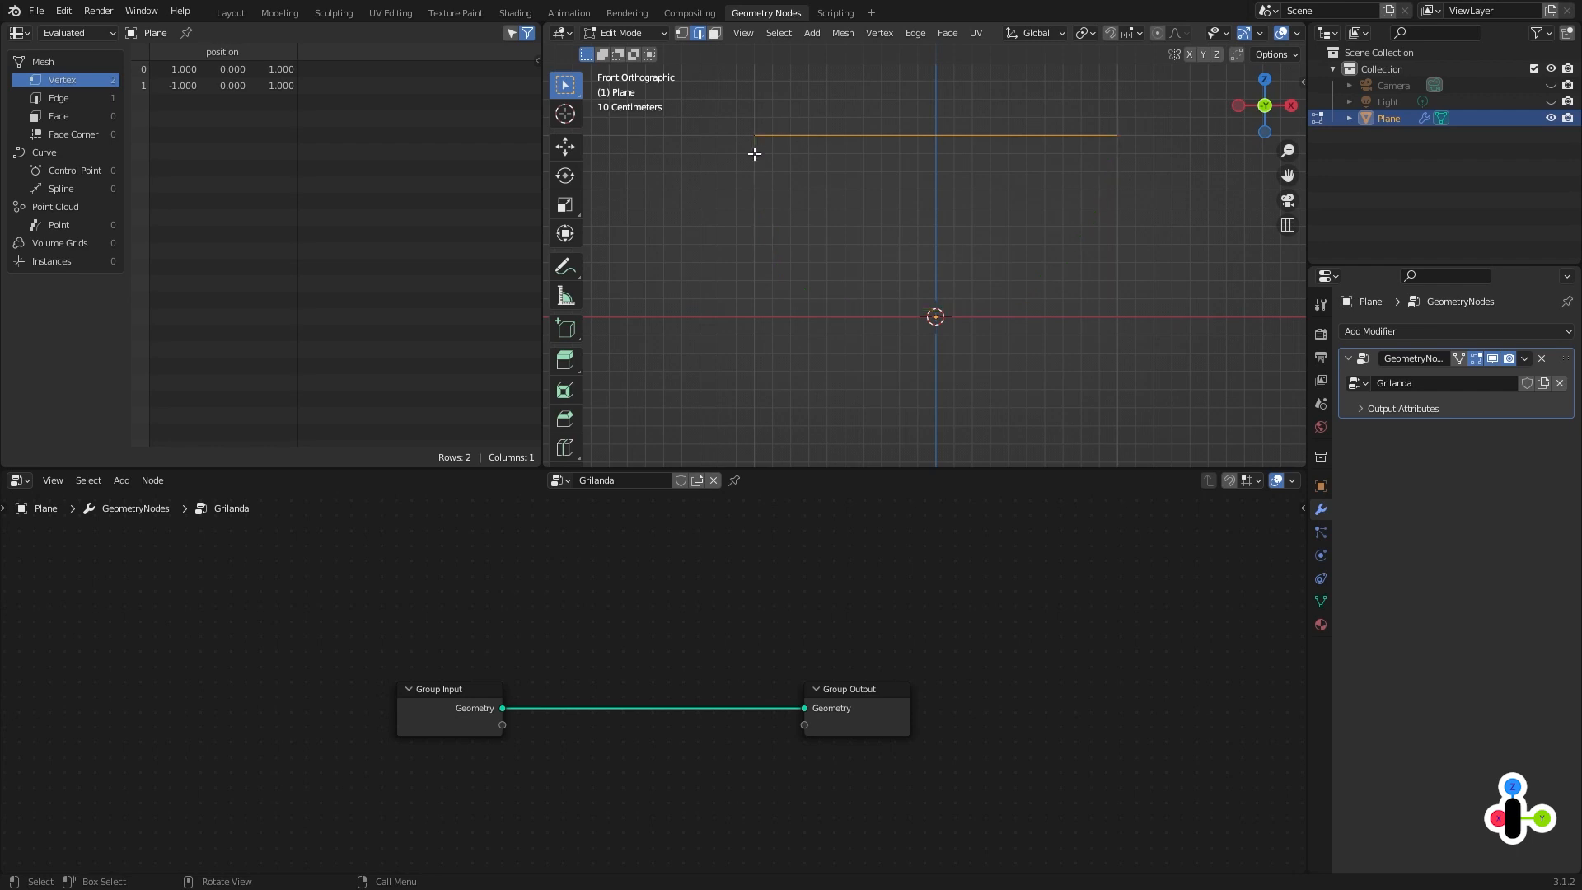
Insert a Mesh to Curve node between Group Input and Group Output, spacing the nodes apart.
{"action": "left_click_drag", "start_coordinate": [911, 702], "coordinate": [1027, 713]}
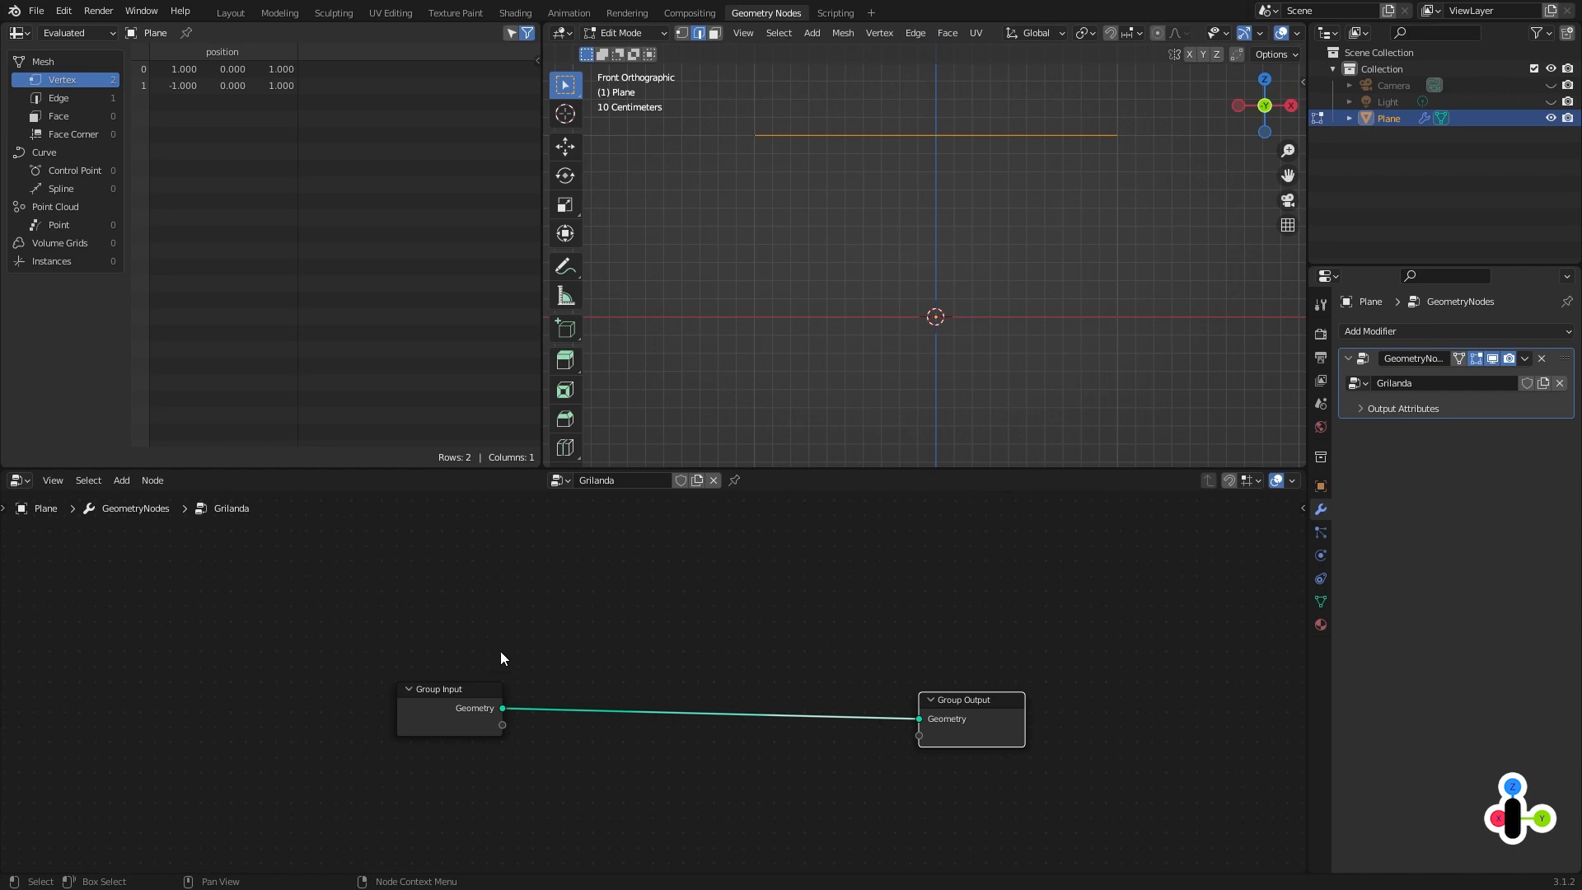
{"action": "key", "text": "shift+a"}
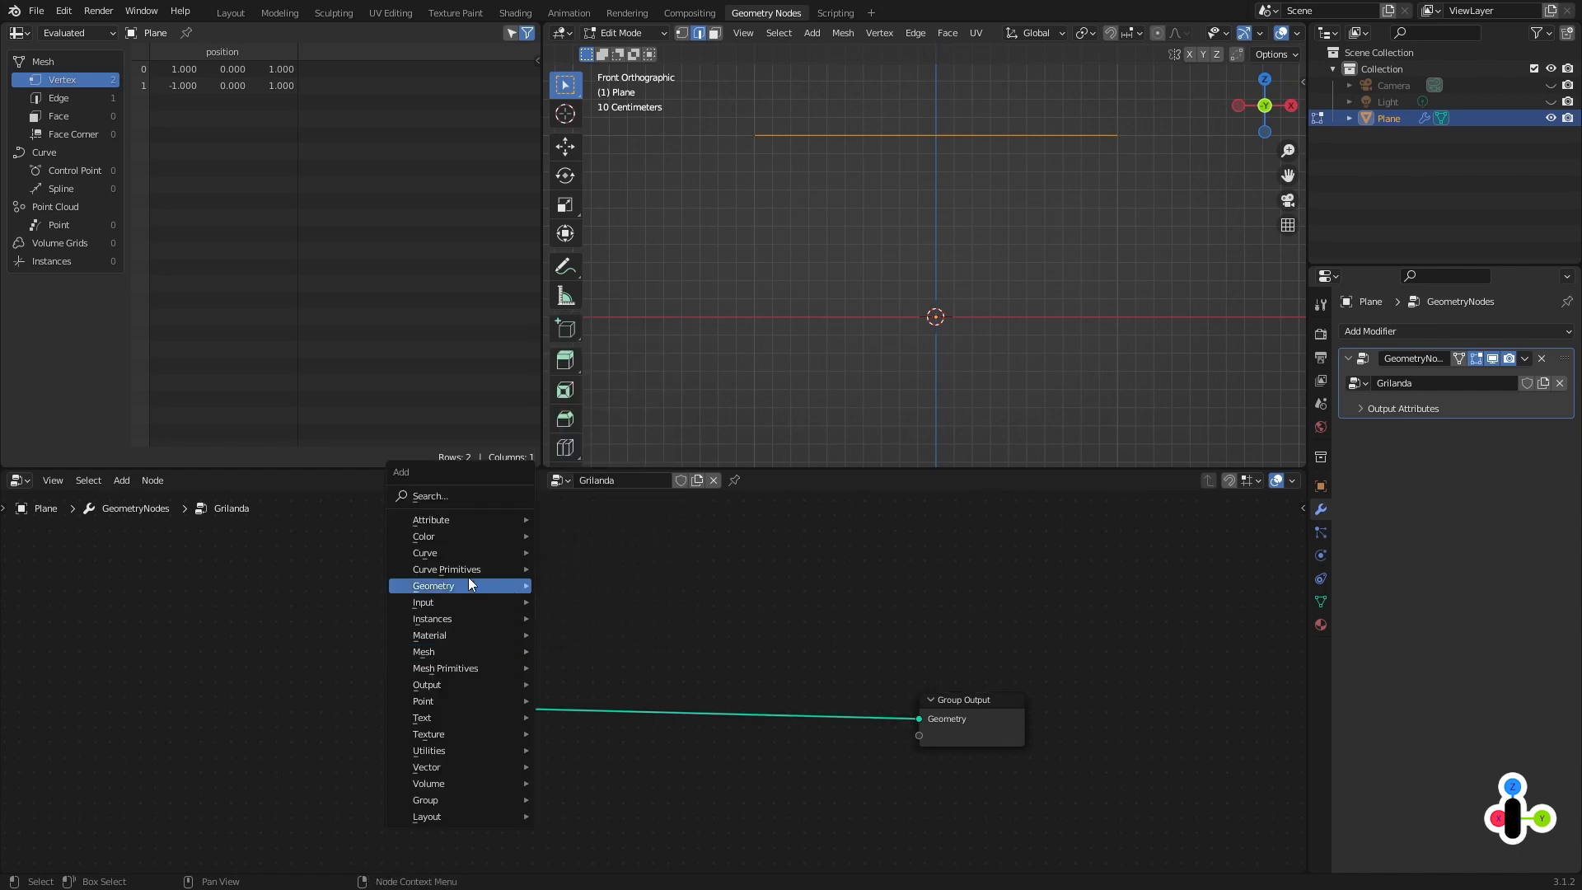
{"action": "mouse_move", "coordinate": [452, 557]}
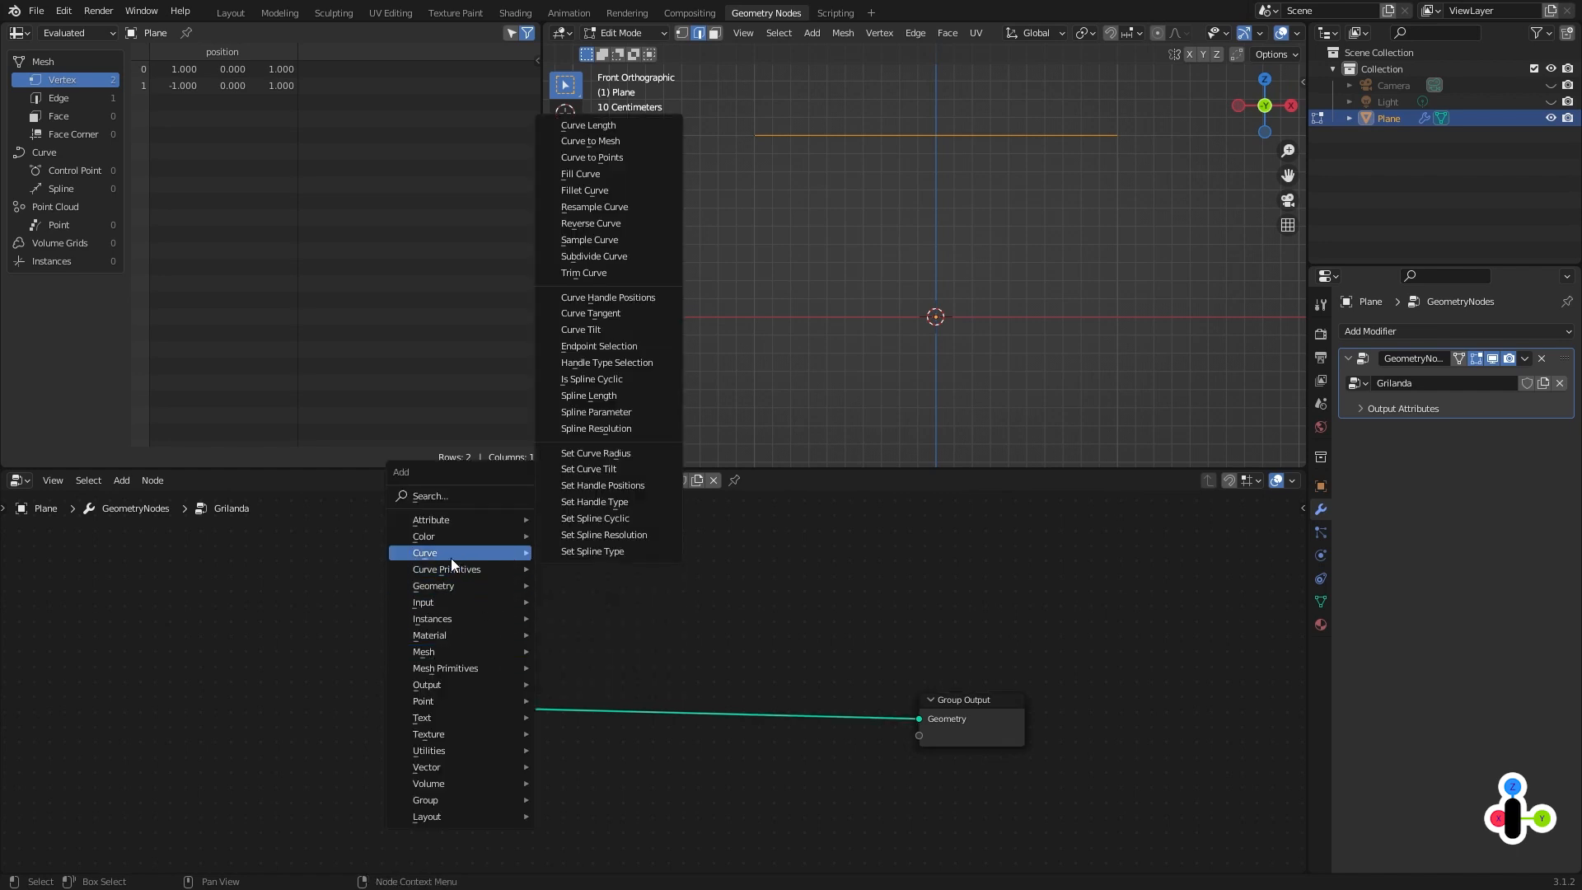
{"action": "mouse_move", "coordinate": [447, 650]}
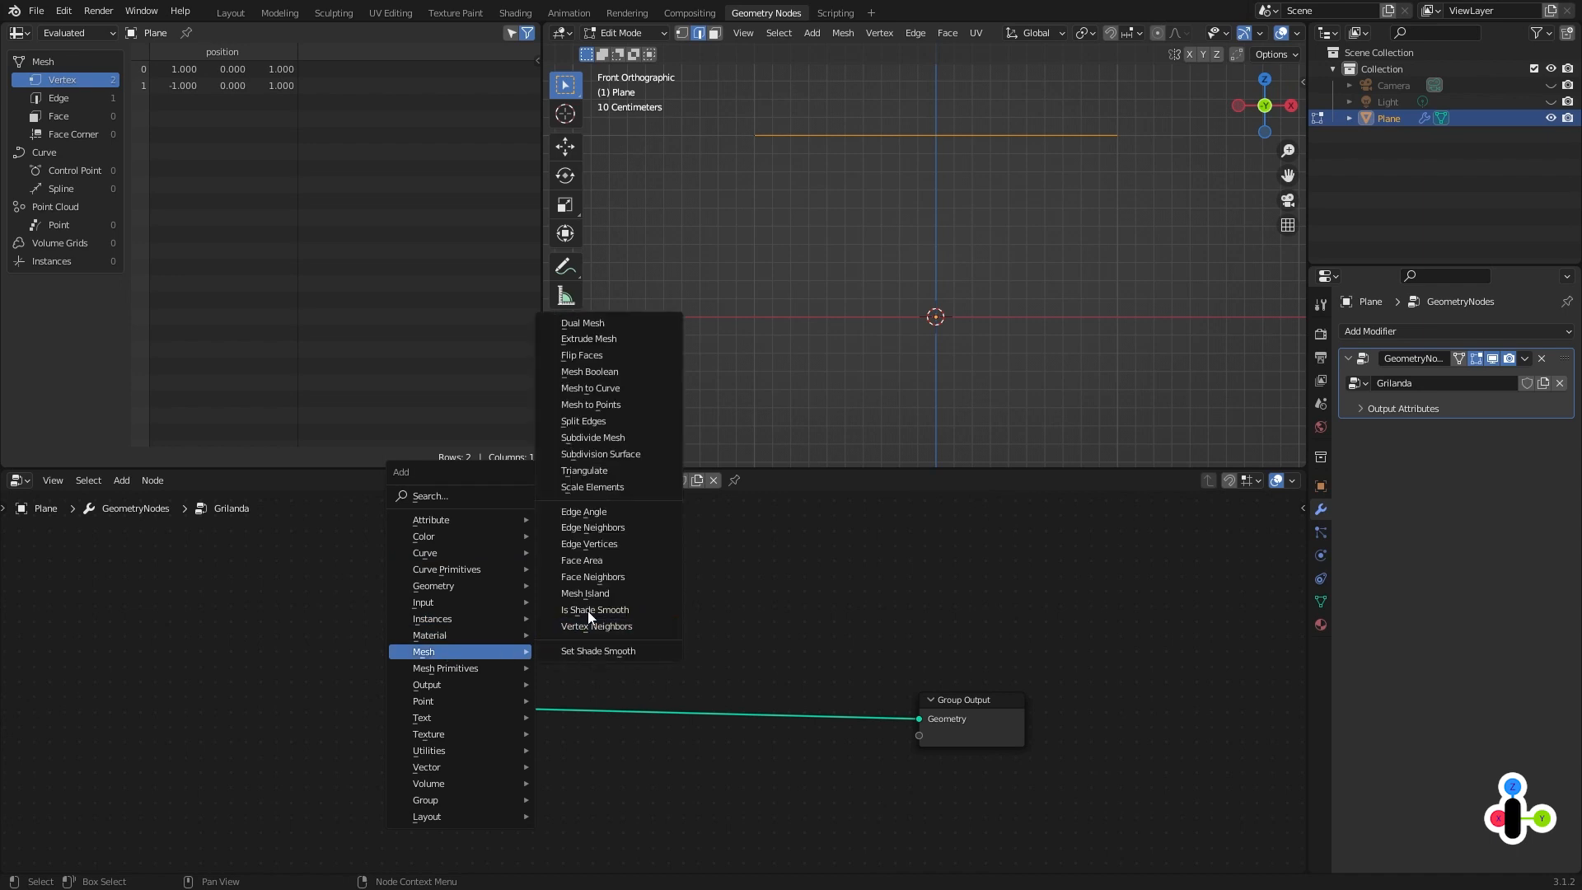
{"action": "left_click", "coordinate": [603, 388]}
{"action": "left_click", "coordinate": [587, 700]}
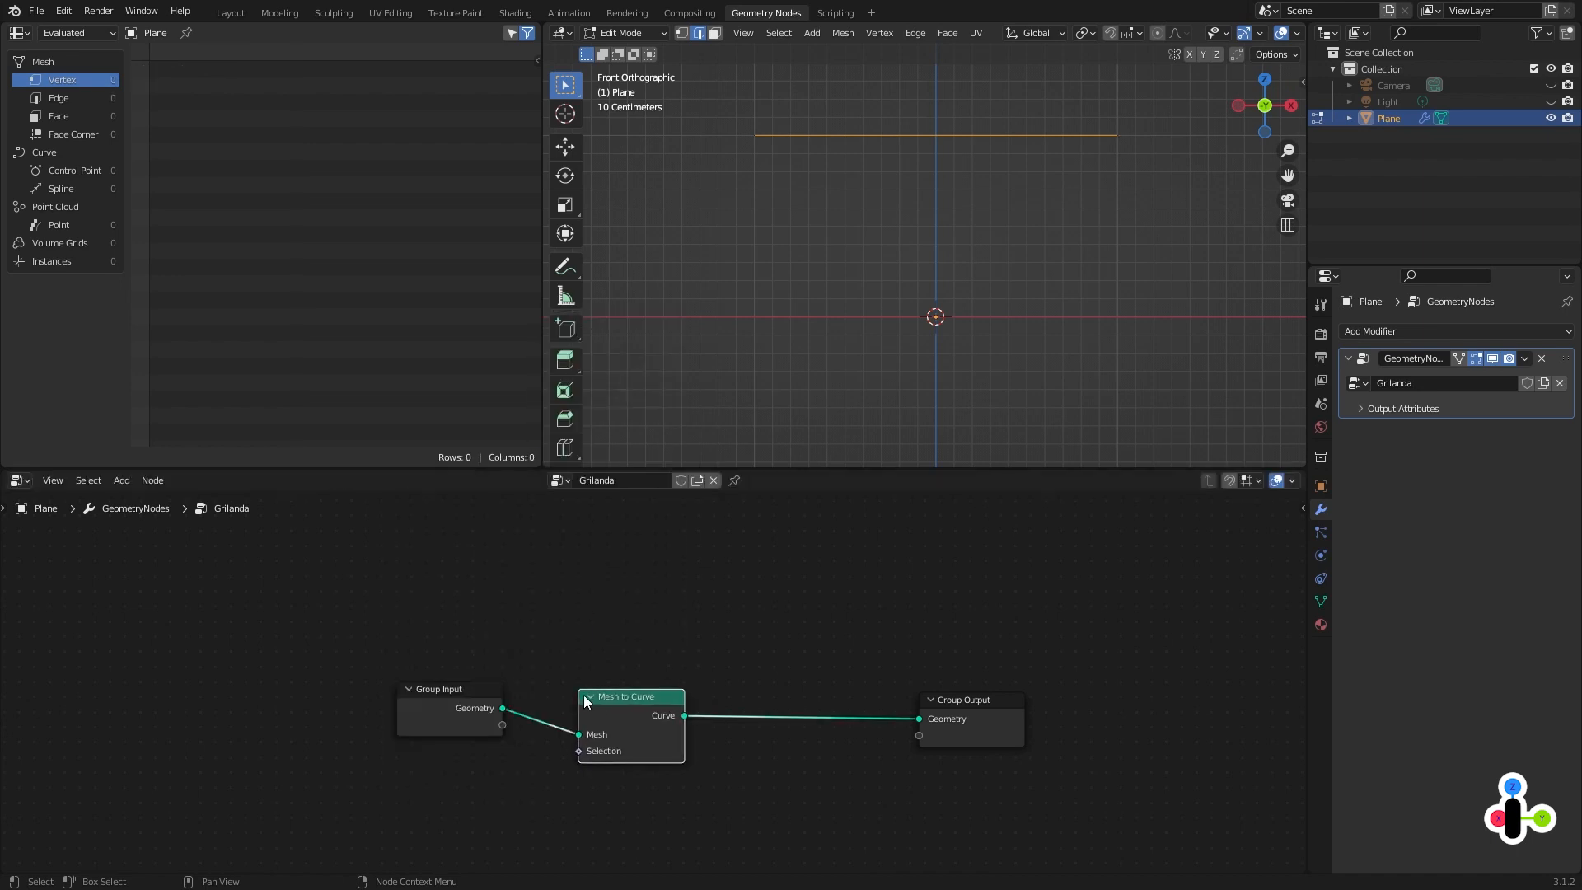
{"action": "left_click_drag", "start_coordinate": [587, 700], "coordinate": [564, 688]}
{"action": "left_click_drag", "start_coordinate": [971, 716], "coordinate": [1000, 696]}
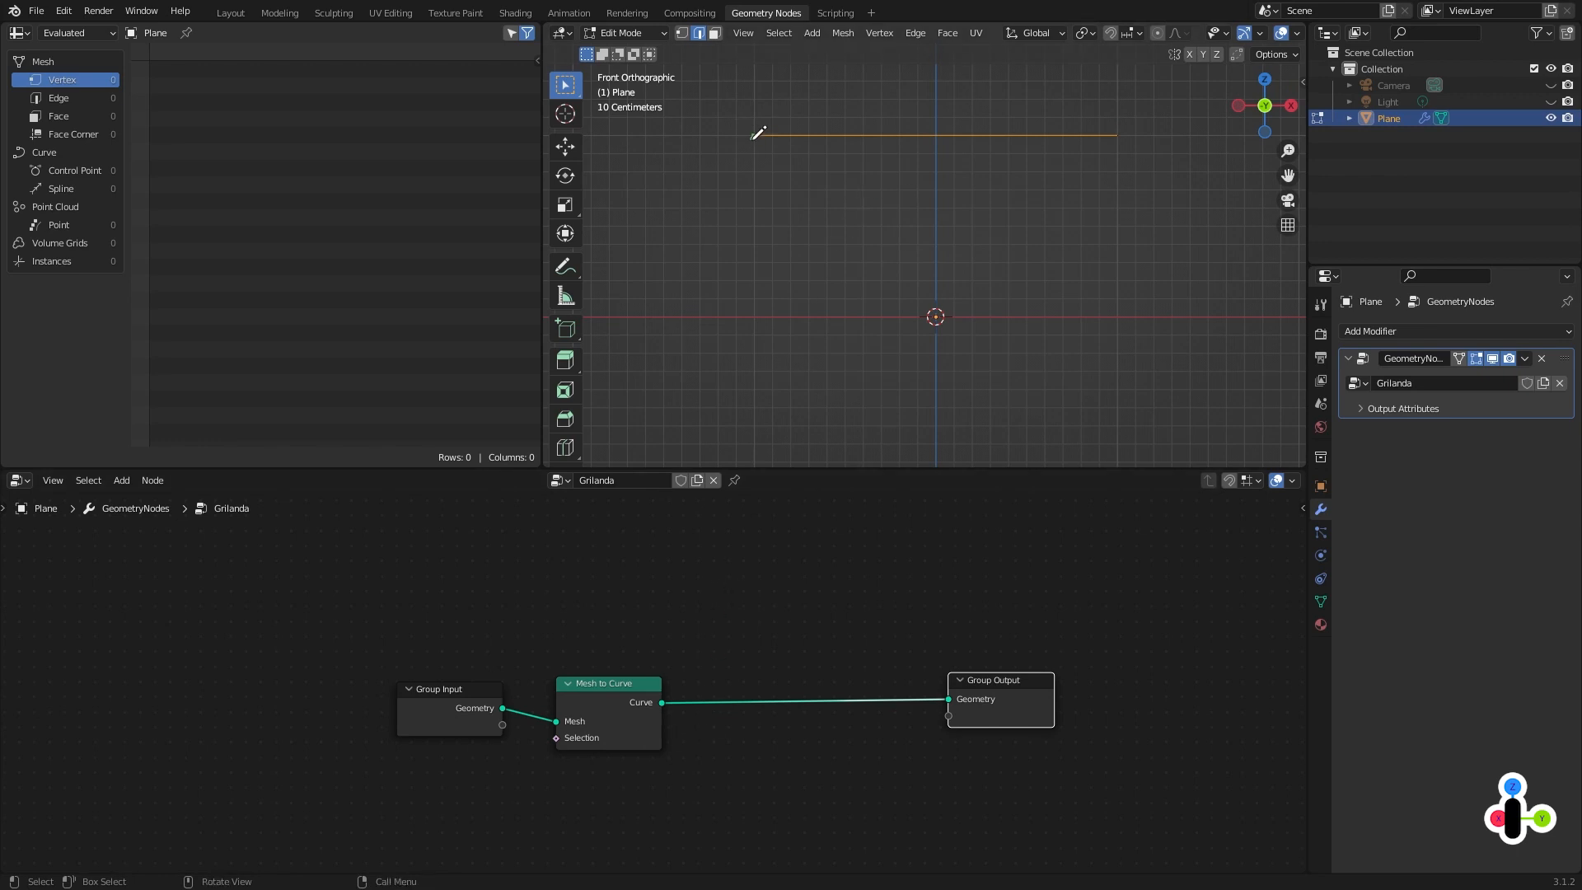
Annotate over the edge and sketch smooth and angular wave examples below it, erasing the wave examples.
{"action": "left_click_drag", "start_coordinate": [1116, 135], "coordinate": [1117, 124]}
{"action": "left_click_drag", "start_coordinate": [752, 137], "coordinate": [1118, 132]}
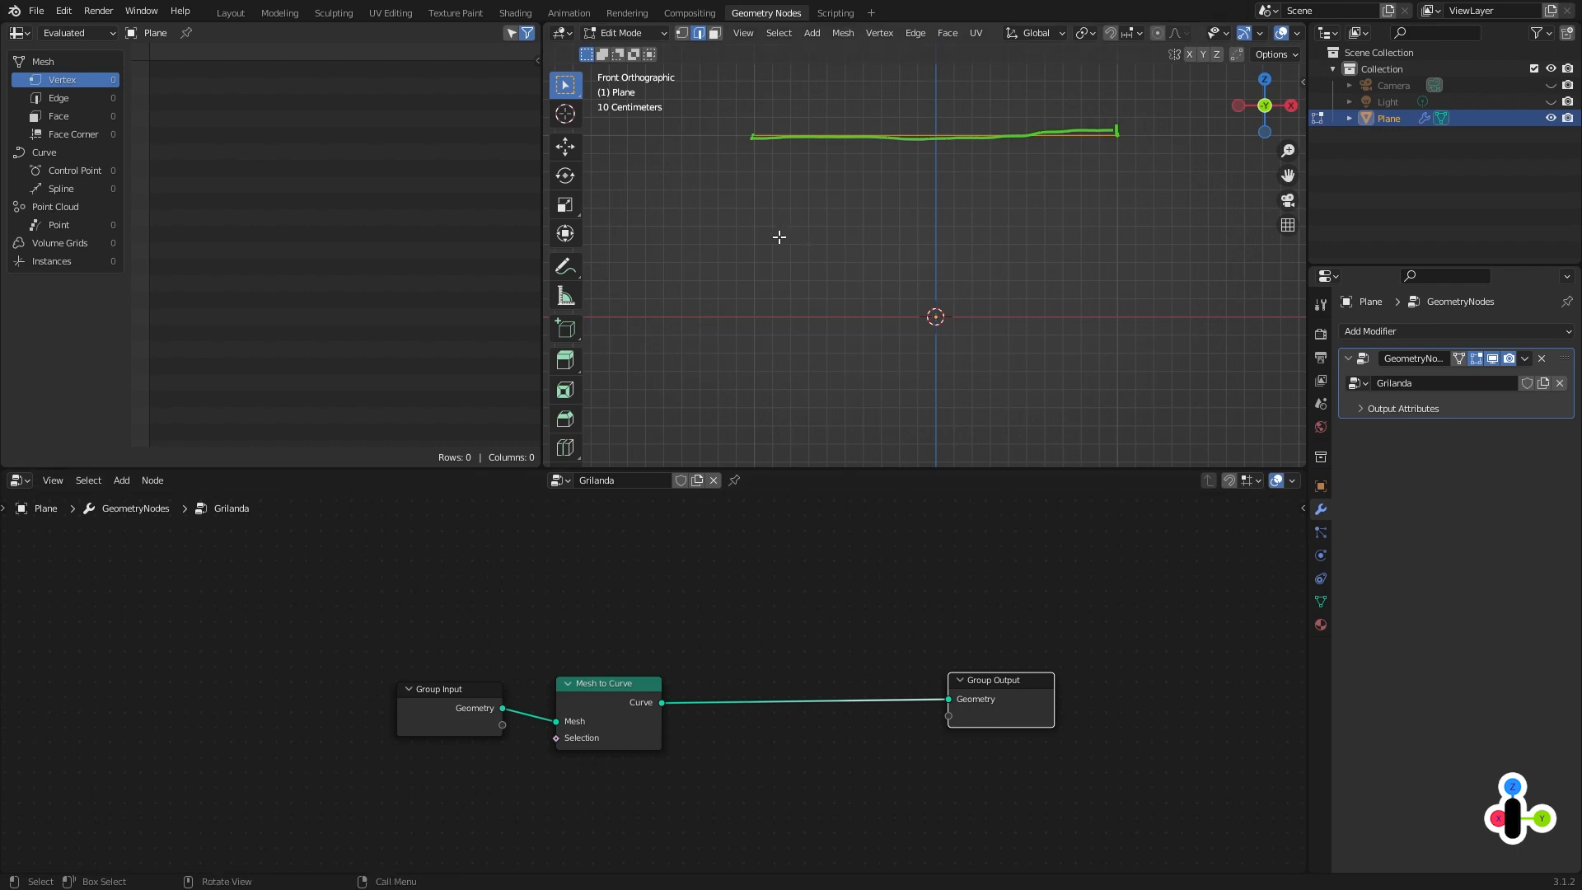
{"action": "mouse_move", "coordinate": [763, 238]}
{"action": "left_mouse_down"}
{"action": "mouse_move", "coordinate": [797, 272]}
{"action": "mouse_move", "coordinate": [861, 206]}
{"action": "mouse_move", "coordinate": [956, 257]}
{"action": "mouse_move", "coordinate": [1006, 335]}
{"action": "mouse_move", "coordinate": [1069, 275]}
{"action": "left_mouse_up"}
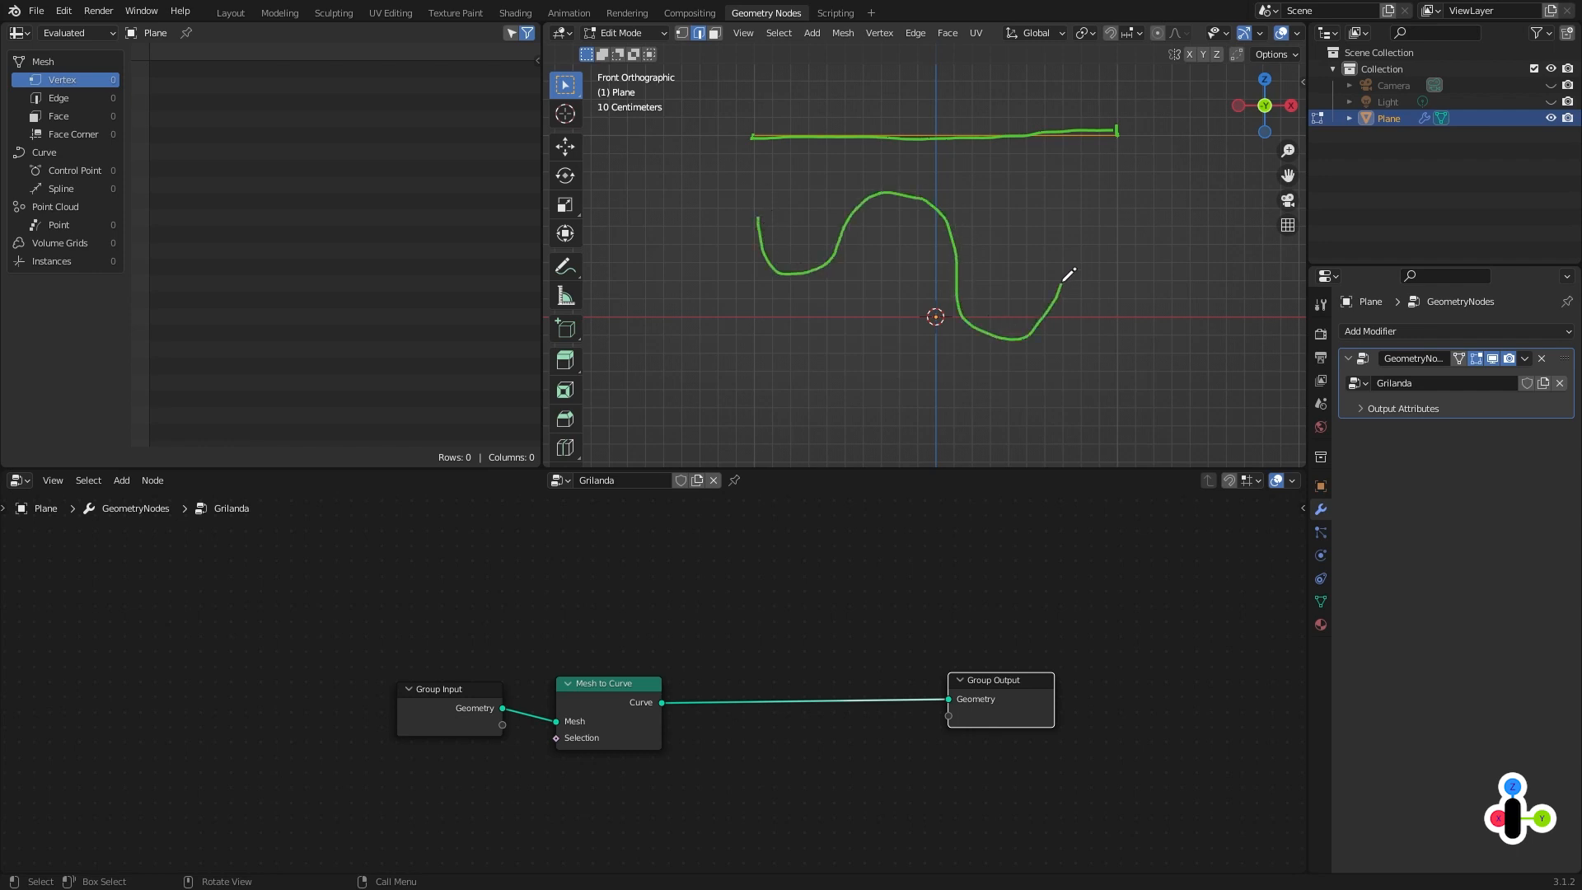
{"action": "mouse_move", "coordinate": [759, 217]}
{"action": "left_mouse_down"}
{"action": "mouse_move", "coordinate": [783, 274]}
{"action": "mouse_move", "coordinate": [904, 177]}
{"action": "mouse_move", "coordinate": [938, 277]}
{"action": "mouse_move", "coordinate": [1002, 342]}
{"action": "mouse_move", "coordinate": [1092, 286]}
{"action": "left_mouse_up"}
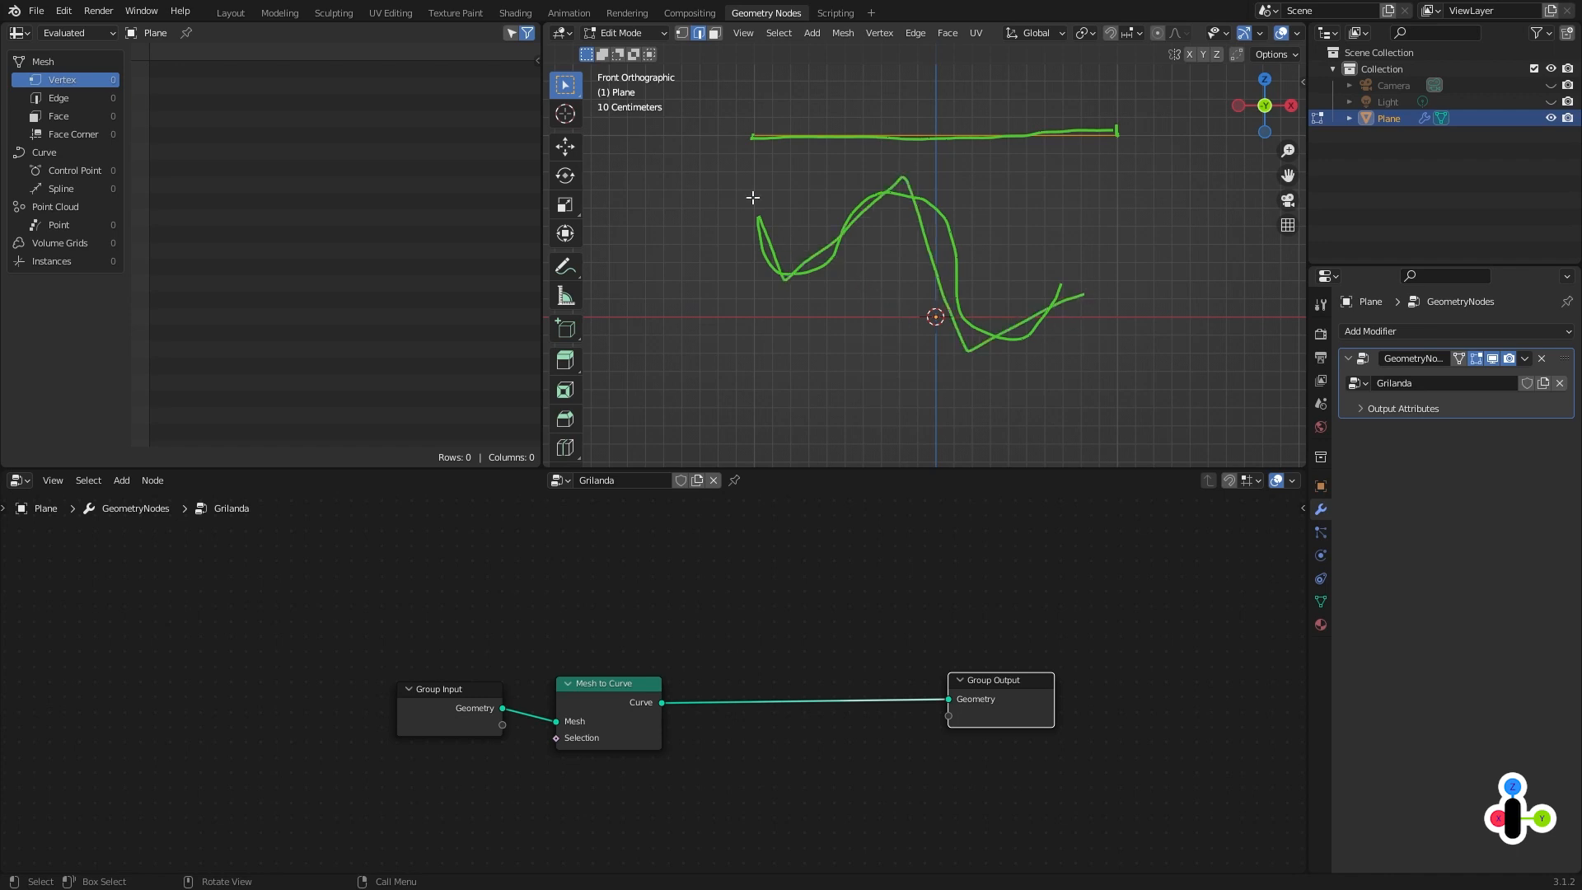
{"action": "mouse_move", "coordinate": [759, 218]}
{"action": "left_mouse_down"}
{"action": "mouse_move", "coordinate": [787, 276]}
{"action": "mouse_move", "coordinate": [911, 170]}
{"action": "mouse_move", "coordinate": [956, 291]}
{"action": "mouse_move", "coordinate": [1081, 293]}
{"action": "mouse_move", "coordinate": [978, 308]}
{"action": "mouse_move", "coordinate": [1060, 349]}
{"action": "left_mouse_up"}
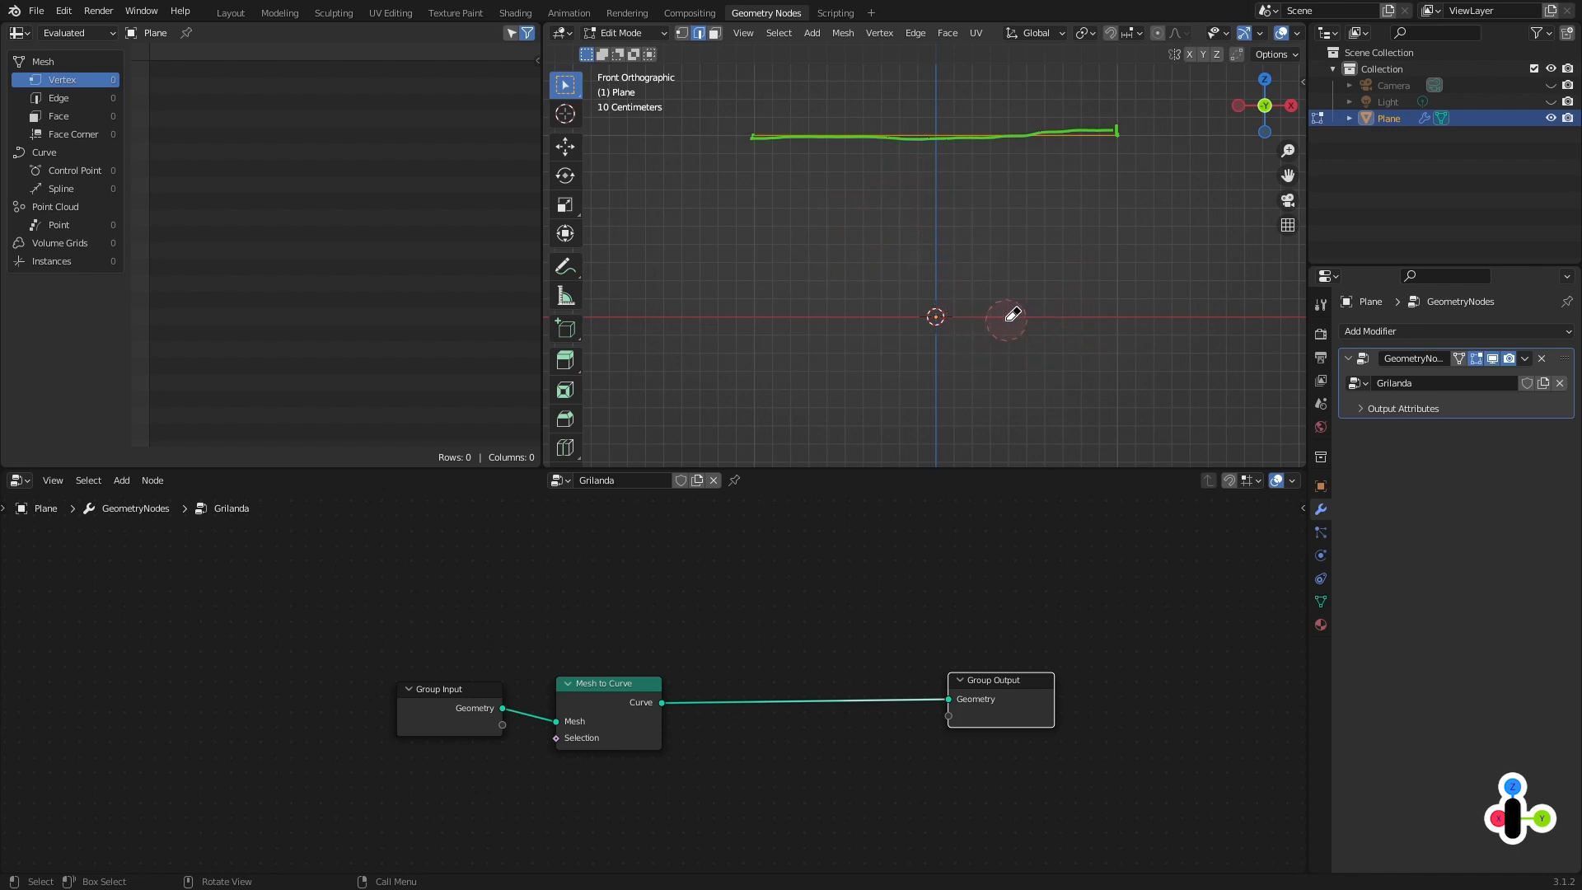
Insert a Set Spline Type node after Mesh to Curve and set its type to Bezier.
{"action": "key", "text": "shift+a"}
{"action": "mouse_move", "coordinate": [676, 500]}
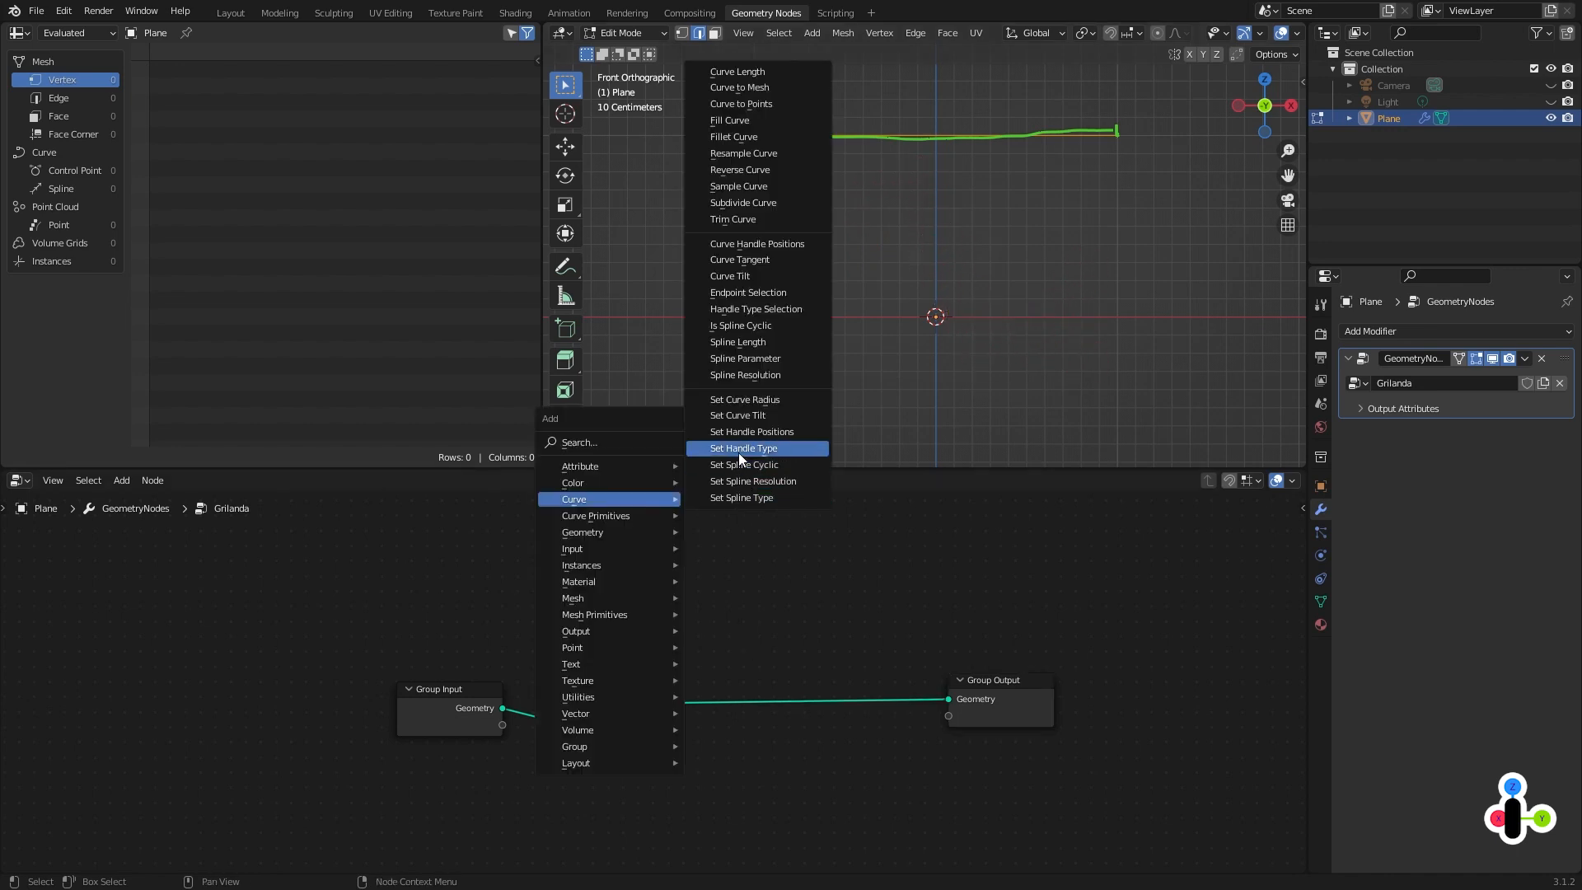
{"action": "left_click", "coordinate": [750, 496]}
{"action": "left_click", "coordinate": [744, 694]}
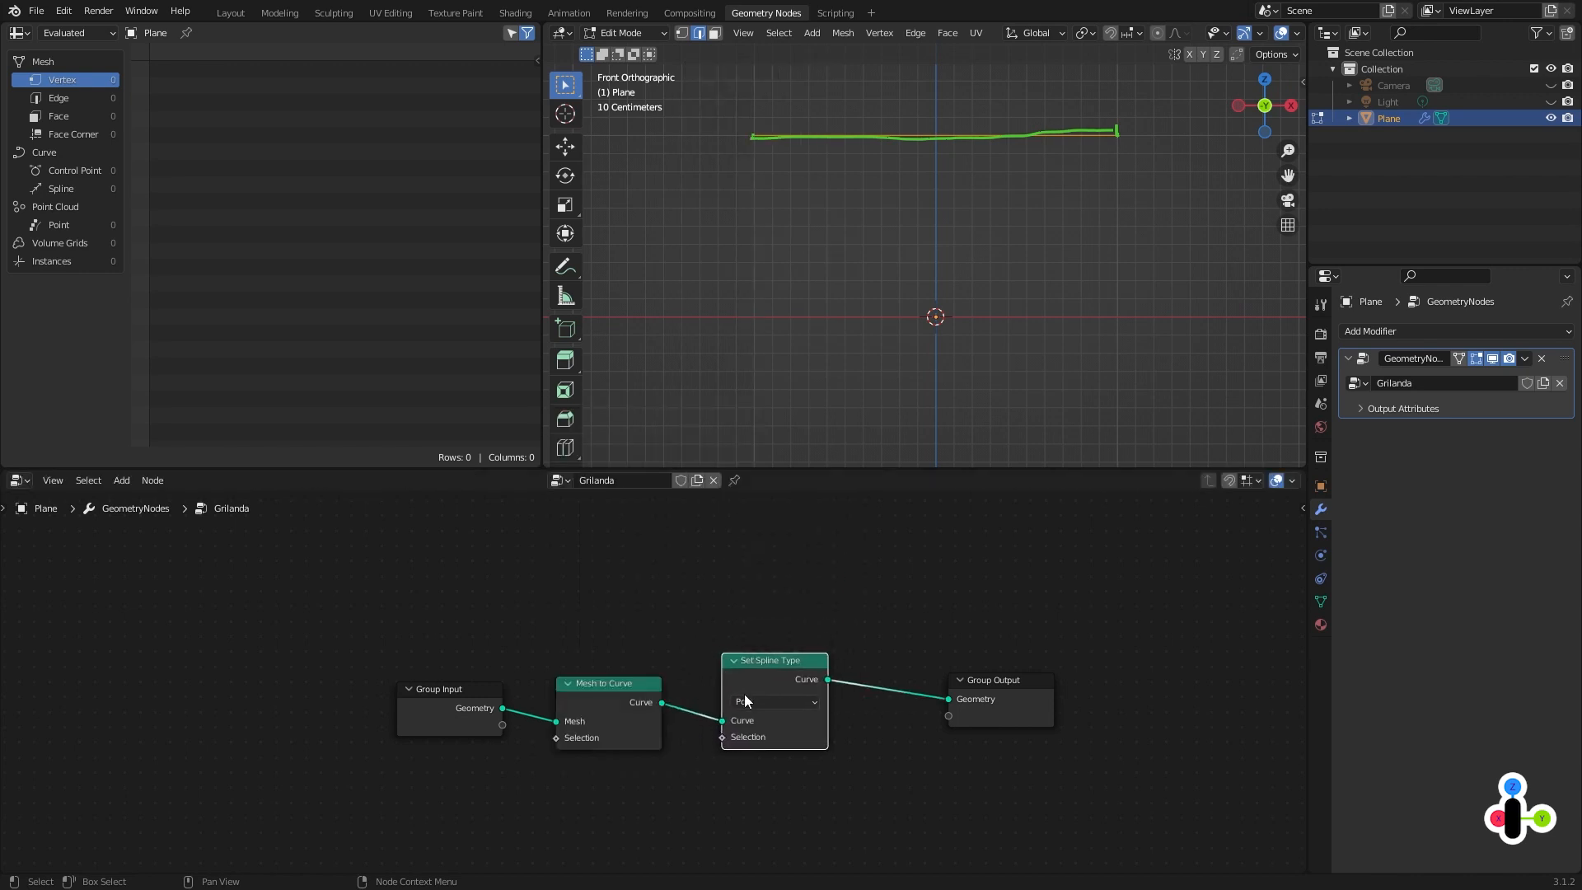
{"action": "left_click", "coordinate": [748, 700]}
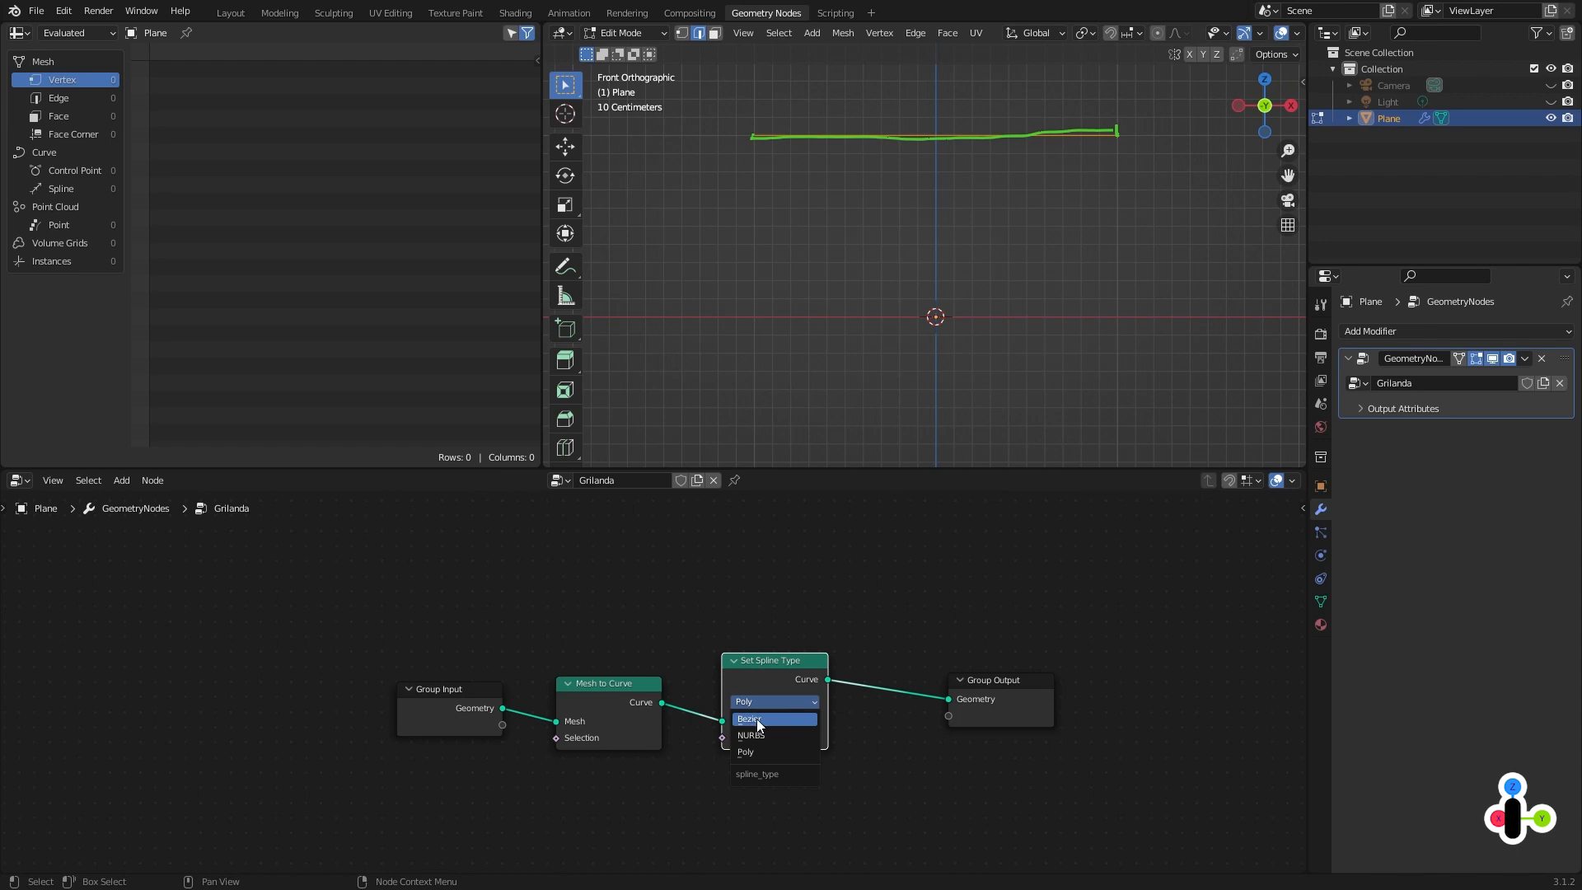
{"action": "left_click", "coordinate": [757, 719]}
{"action": "left_click_drag", "start_coordinate": [777, 681], "coordinate": [749, 700]}
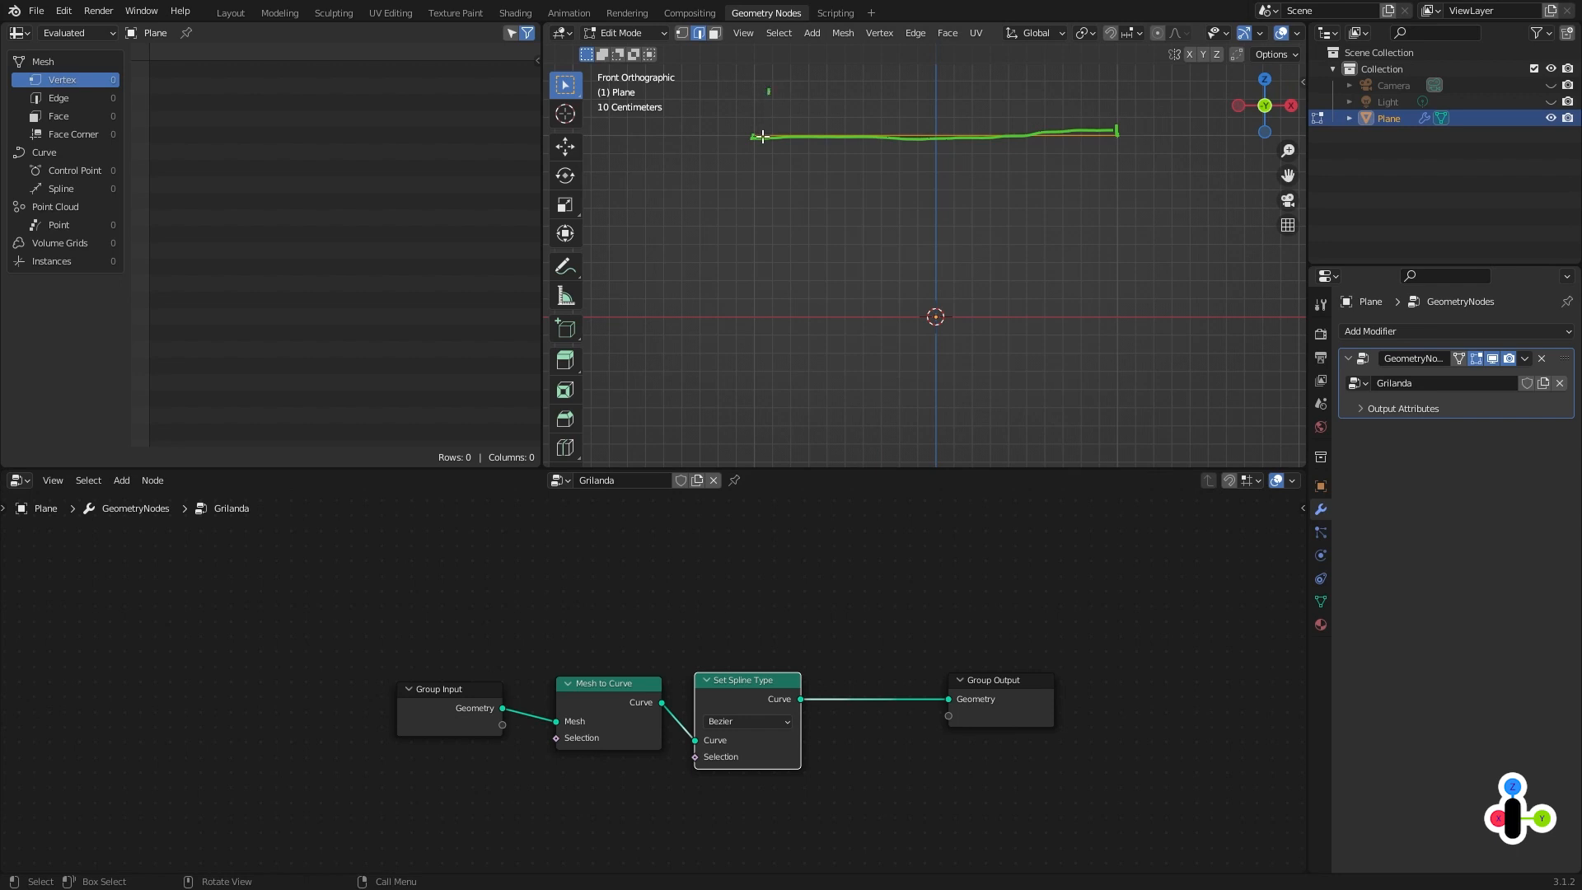
Clear the edge annotation, sketch horizontal and vertical handles at its endpoints with a hanging arc, and erase the sketches.
{"action": "mouse_move", "coordinate": [769, 99]}
{"action": "right_mouse_down"}
{"action": "mouse_move", "coordinate": [971, 140]}
{"action": "mouse_move", "coordinate": [1163, 128]}
{"action": "right_mouse_up"}
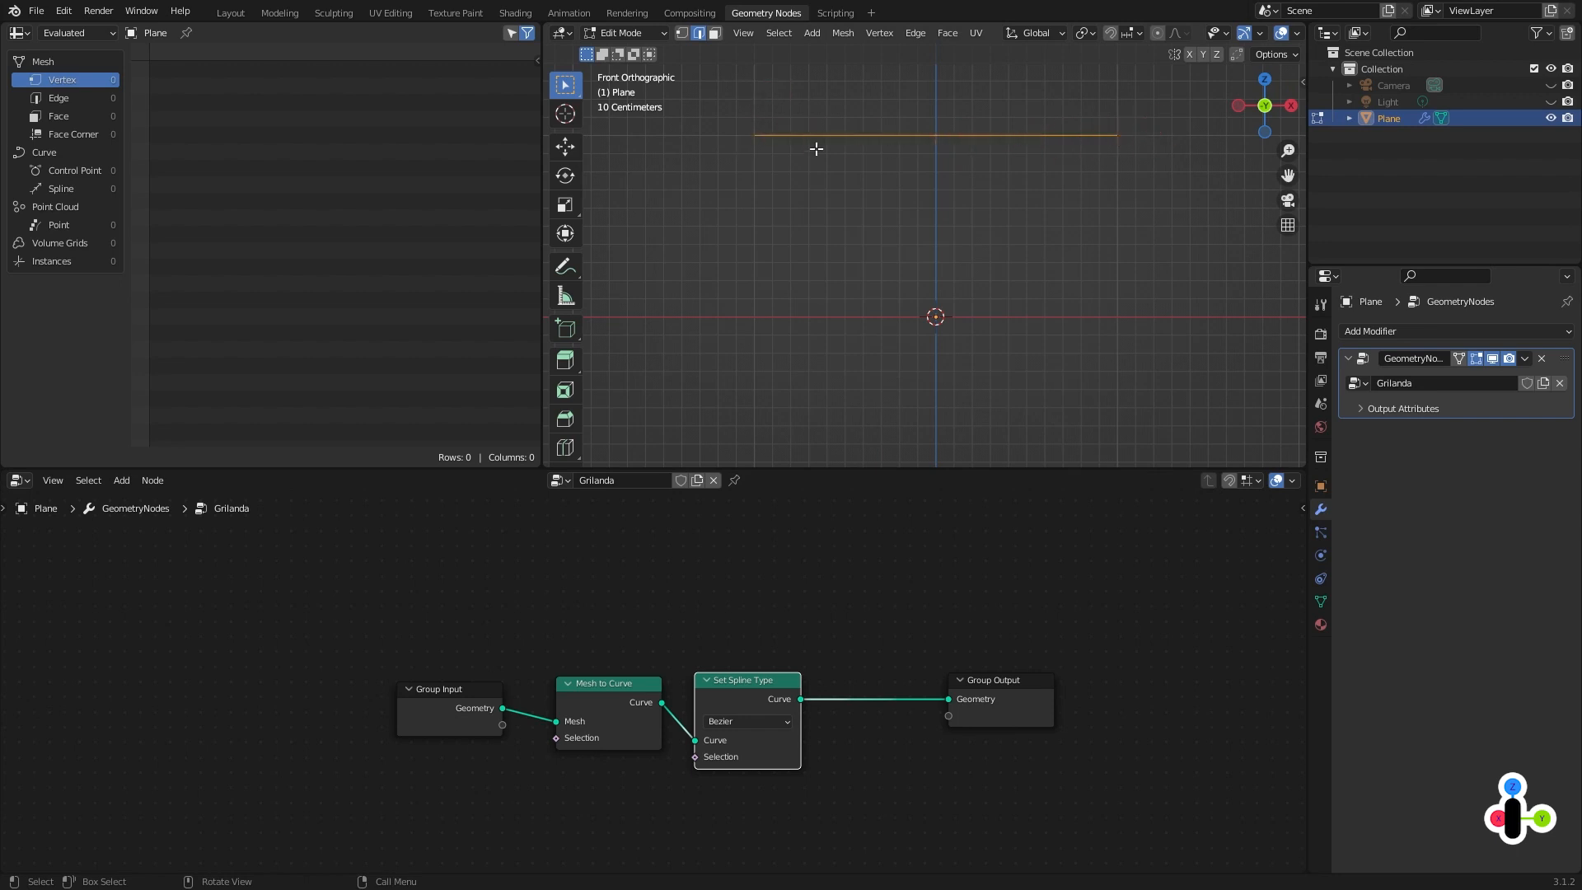
{"action": "mouse_move", "coordinate": [772, 132]}
{"action": "left_mouse_down"}
{"action": "mouse_move", "coordinate": [808, 134]}
{"action": "mouse_move", "coordinate": [705, 137]}
{"action": "left_mouse_up"}
{"action": "mouse_move", "coordinate": [1121, 134]}
{"action": "left_mouse_down"}
{"action": "mouse_move", "coordinate": [1178, 138]}
{"action": "mouse_move", "coordinate": [1057, 139]}
{"action": "left_mouse_up"}
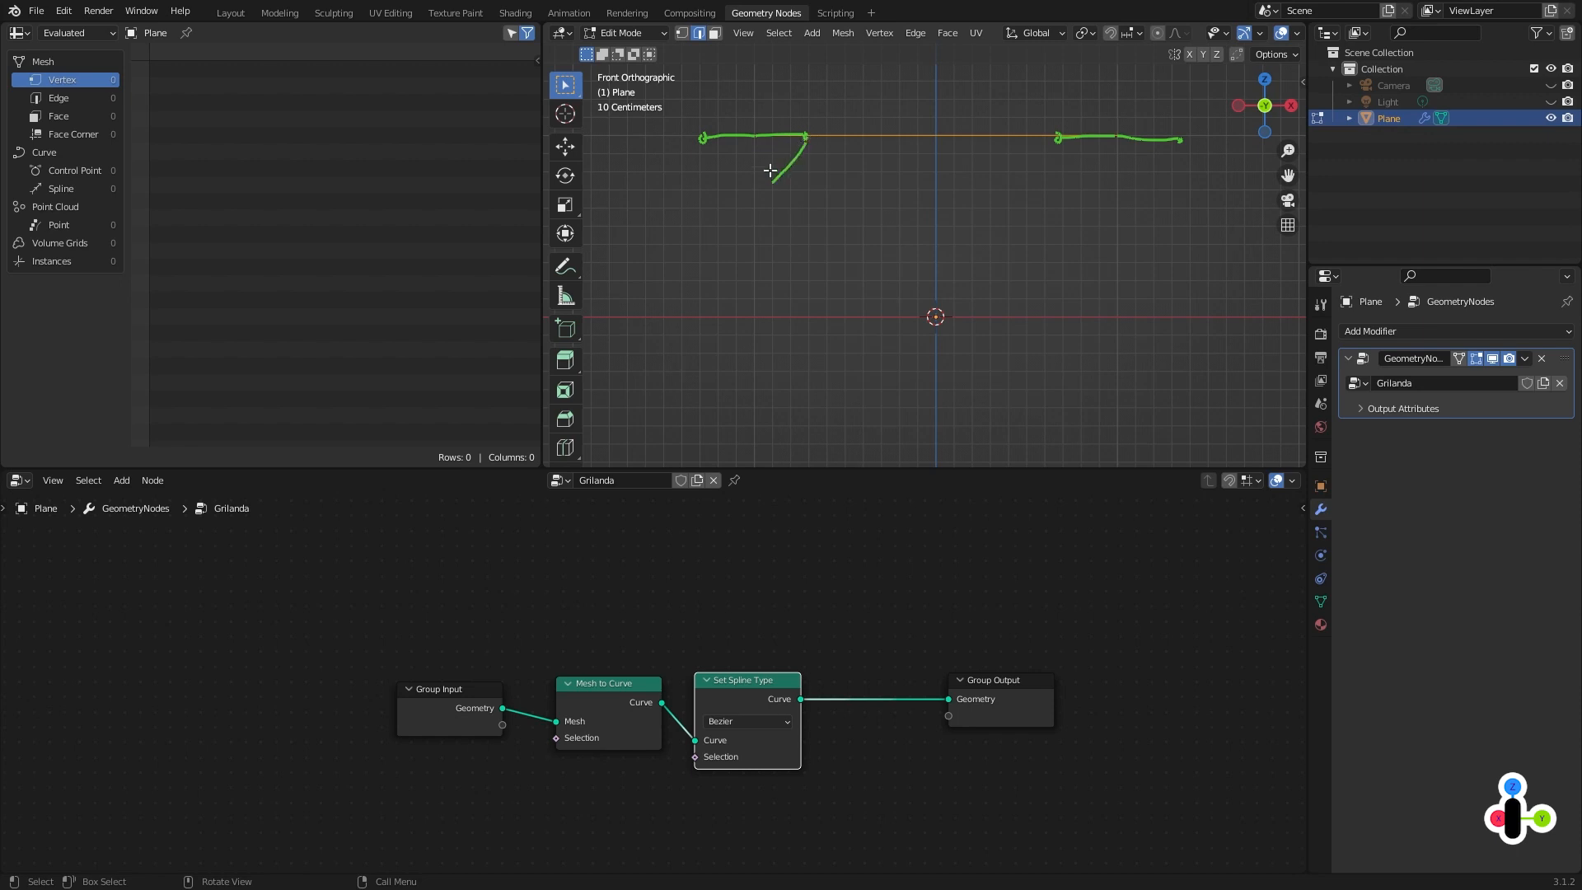
{"action": "mouse_move", "coordinate": [771, 171]}
{"action": "left_mouse_down"}
{"action": "mouse_move", "coordinate": [785, 185]}
{"action": "mouse_move", "coordinate": [748, 175]}
{"action": "mouse_move", "coordinate": [739, 192]}
{"action": "left_mouse_up"}
{"action": "mouse_move", "coordinate": [756, 136]}
{"action": "left_mouse_down"}
{"action": "mouse_move", "coordinate": [761, 210]}
{"action": "mouse_move", "coordinate": [765, 195]}
{"action": "left_mouse_up"}
{"action": "mouse_move", "coordinate": [815, 142]}
{"action": "left_mouse_down", "text": "ctrl"}
{"action": "mouse_move", "coordinate": [806, 156]}
{"action": "mouse_move", "coordinate": [799, 127]}
{"action": "mouse_move", "coordinate": [735, 116]}
{"action": "mouse_move", "coordinate": [749, 187]}
{"action": "left_mouse_up", "text": "ctrl"}
{"action": "left_click_drag", "start_coordinate": [756, 131], "coordinate": [756, 200]}
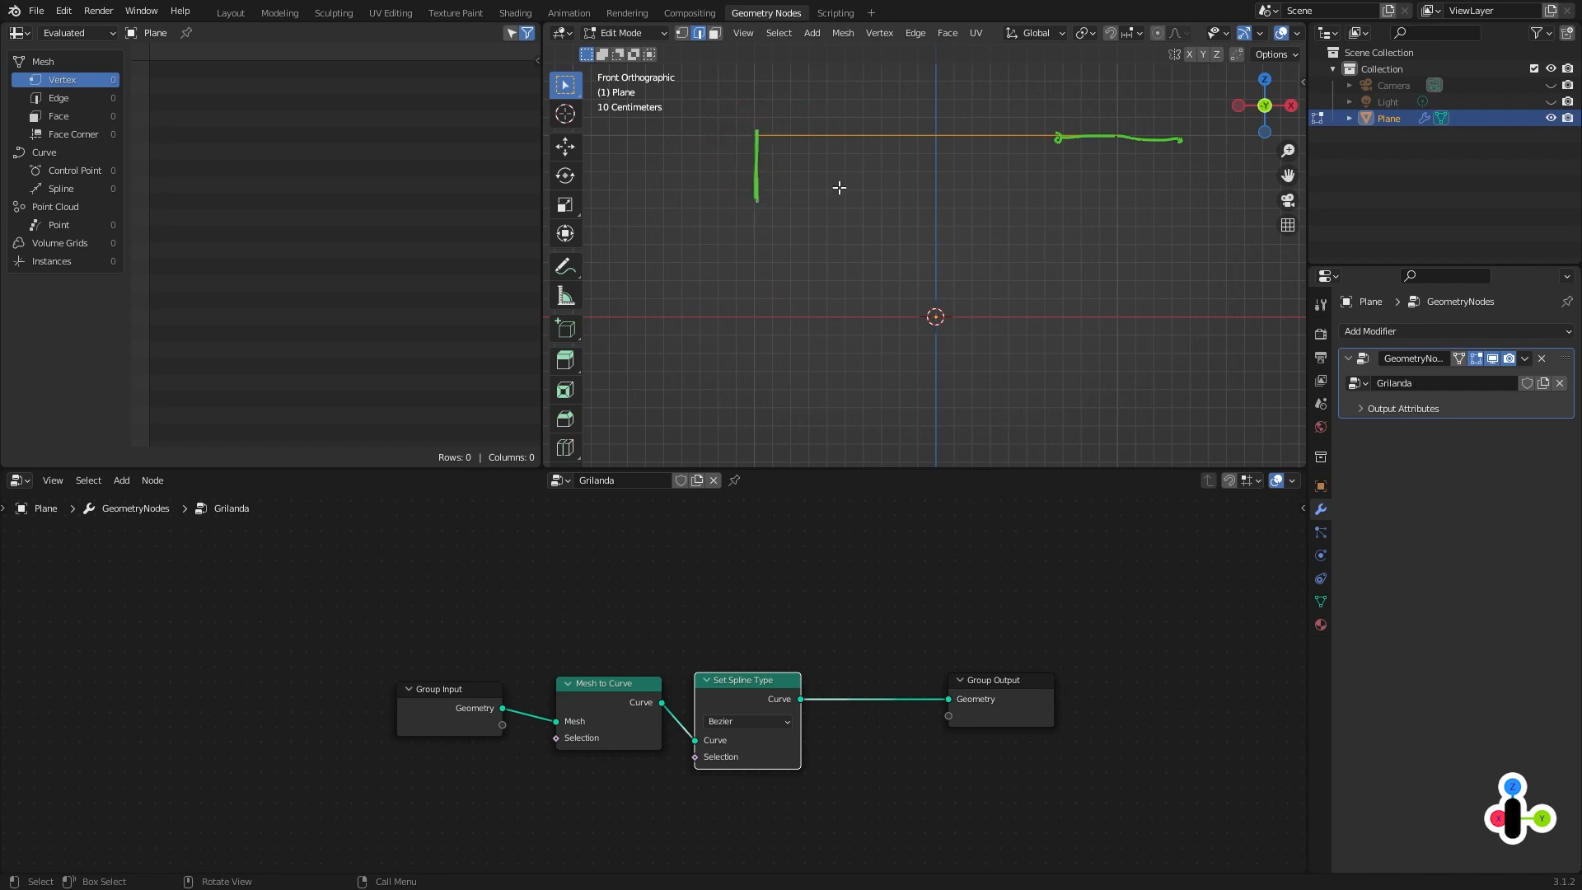
{"action": "left_click_drag", "start_coordinate": [1118, 142], "coordinate": [1121, 200]}
{"action": "mouse_move", "coordinate": [1046, 137]}
{"action": "left_mouse_down", "text": "ctrl"}
{"action": "mouse_move", "coordinate": [1109, 109]}
{"action": "mouse_move", "coordinate": [1191, 124]}
{"action": "left_mouse_up", "text": "ctrl"}
{"action": "mouse_move", "coordinate": [759, 156]}
{"action": "left_mouse_down"}
{"action": "mouse_move", "coordinate": [777, 269]}
{"action": "mouse_move", "coordinate": [820, 320]}
{"action": "mouse_move", "coordinate": [905, 334]}
{"action": "mouse_move", "coordinate": [1045, 295]}
{"action": "mouse_move", "coordinate": [1113, 140]}
{"action": "left_mouse_up"}
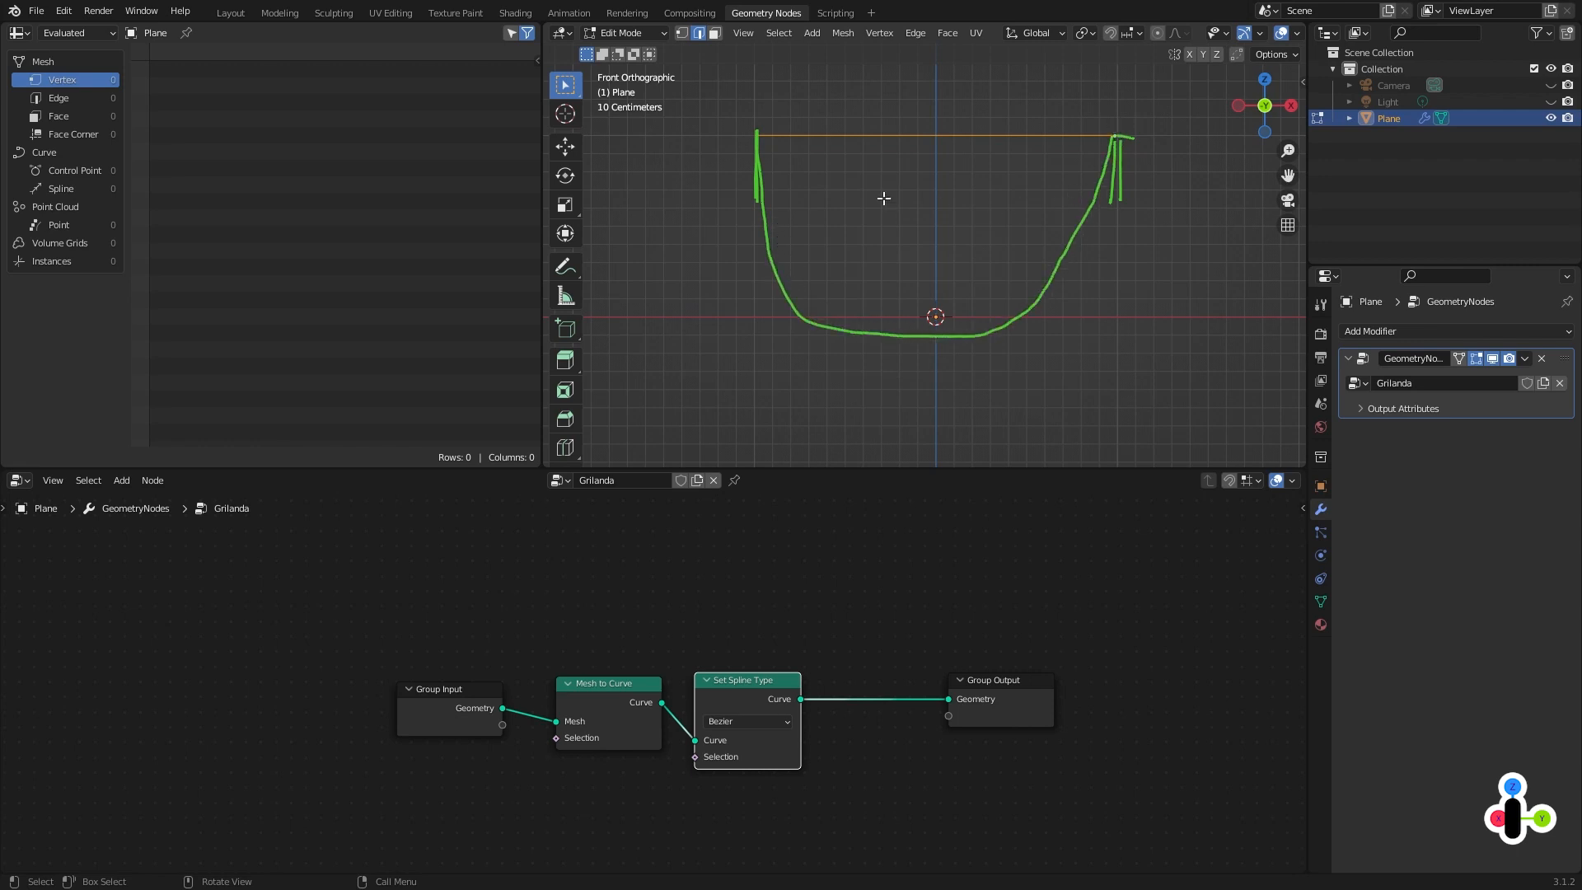
{"action": "mouse_move", "coordinate": [766, 106]}
{"action": "left_mouse_down", "text": "ctrl"}
{"action": "mouse_move", "coordinate": [802, 300]}
{"action": "mouse_move", "coordinate": [989, 334]}
{"action": "mouse_move", "coordinate": [1135, 144]}
{"action": "mouse_move", "coordinate": [1049, 319]}
{"action": "left_mouse_up", "text": "ctrl"}
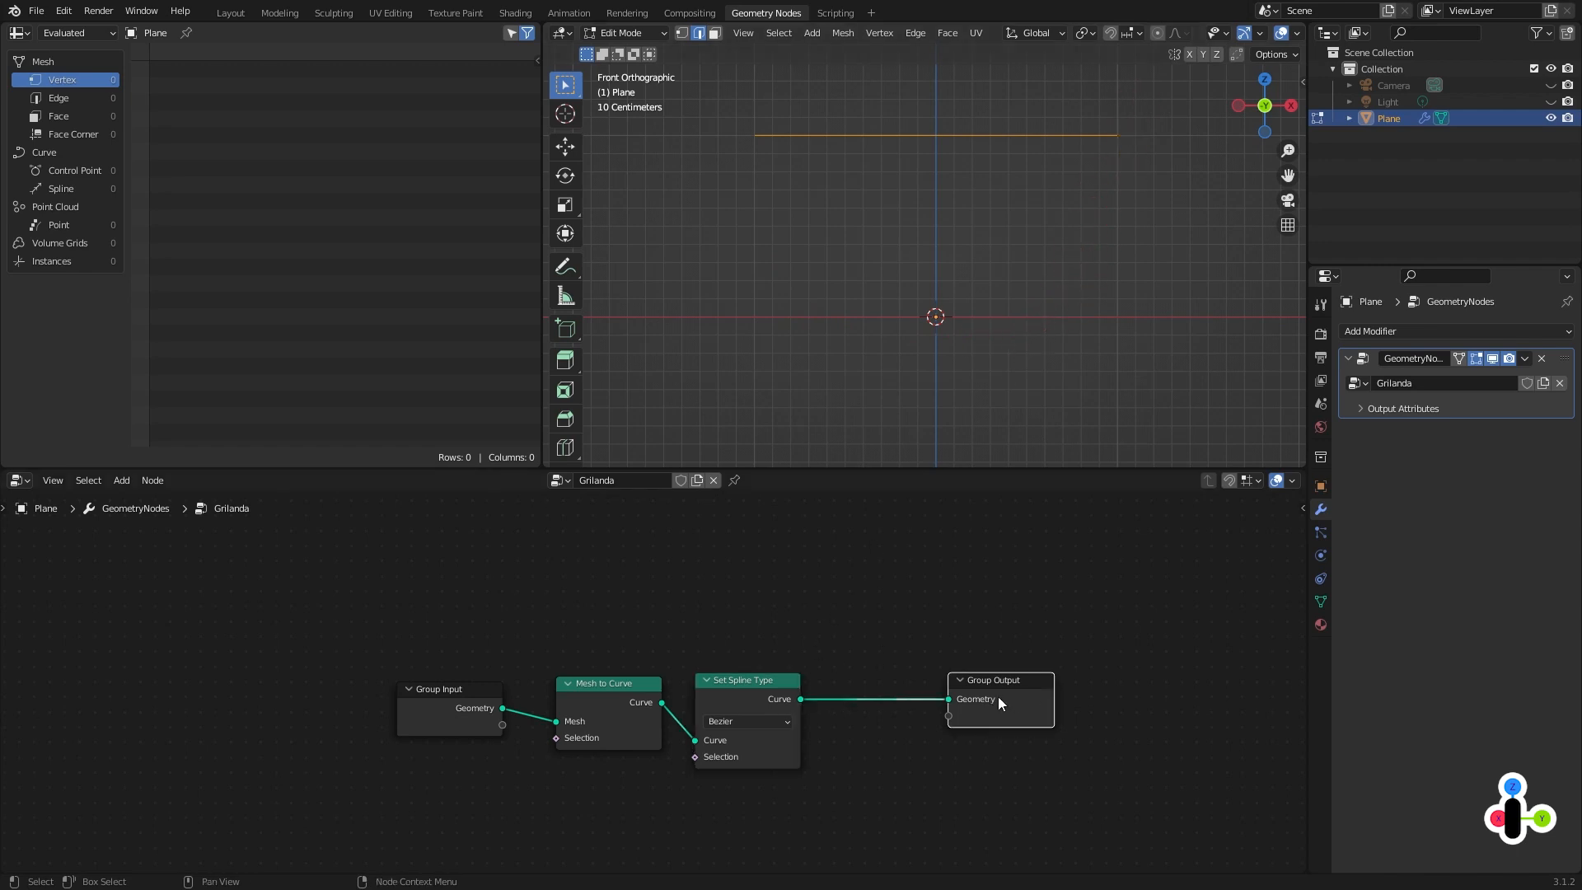
Move Group Output away to make room and insert a Set Handle Positions node after Set Spline Type.
{"action": "left_click_drag", "start_coordinate": [997, 698], "coordinate": [1198, 700]}
{"action": "key", "text": "shift+a"}
{"action": "mouse_move", "coordinate": [899, 671]}
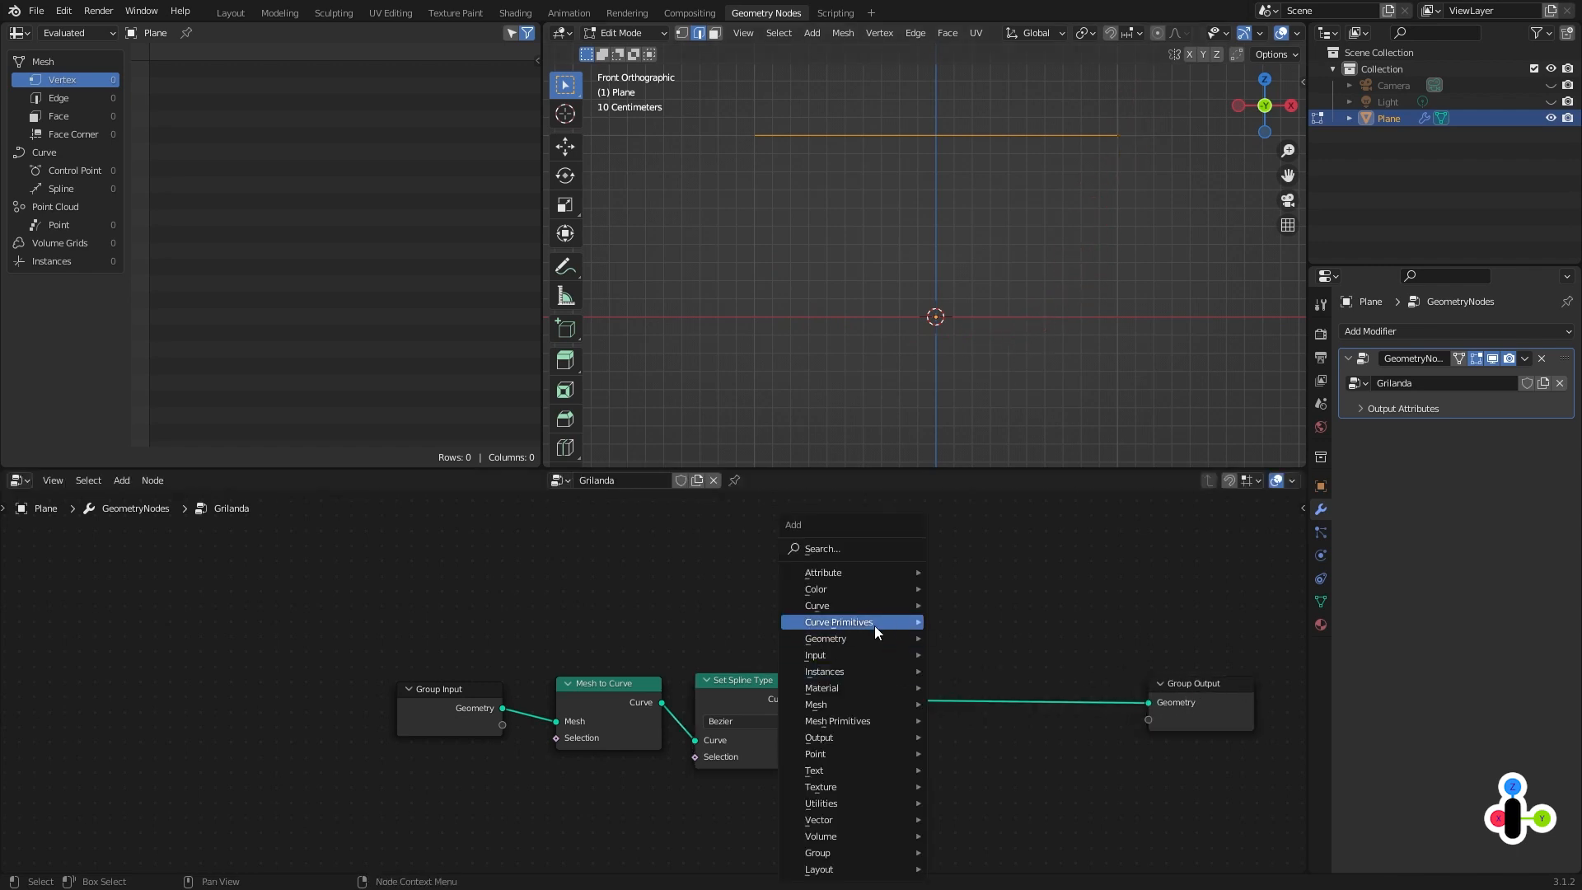
{"action": "mouse_move", "coordinate": [858, 607]}
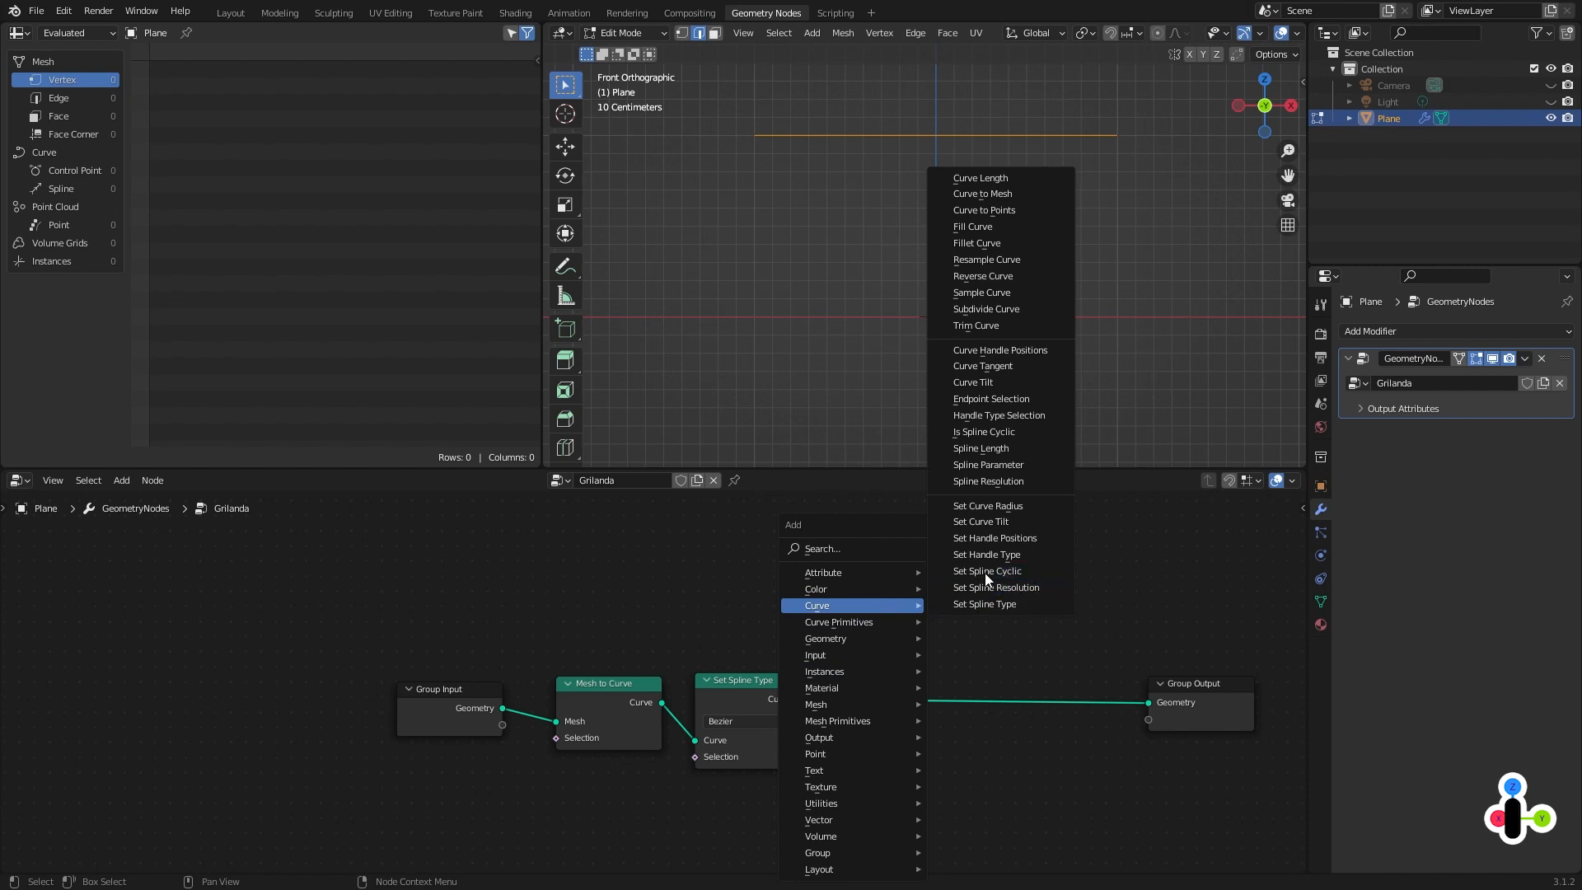
{"action": "left_click", "coordinate": [989, 539]}
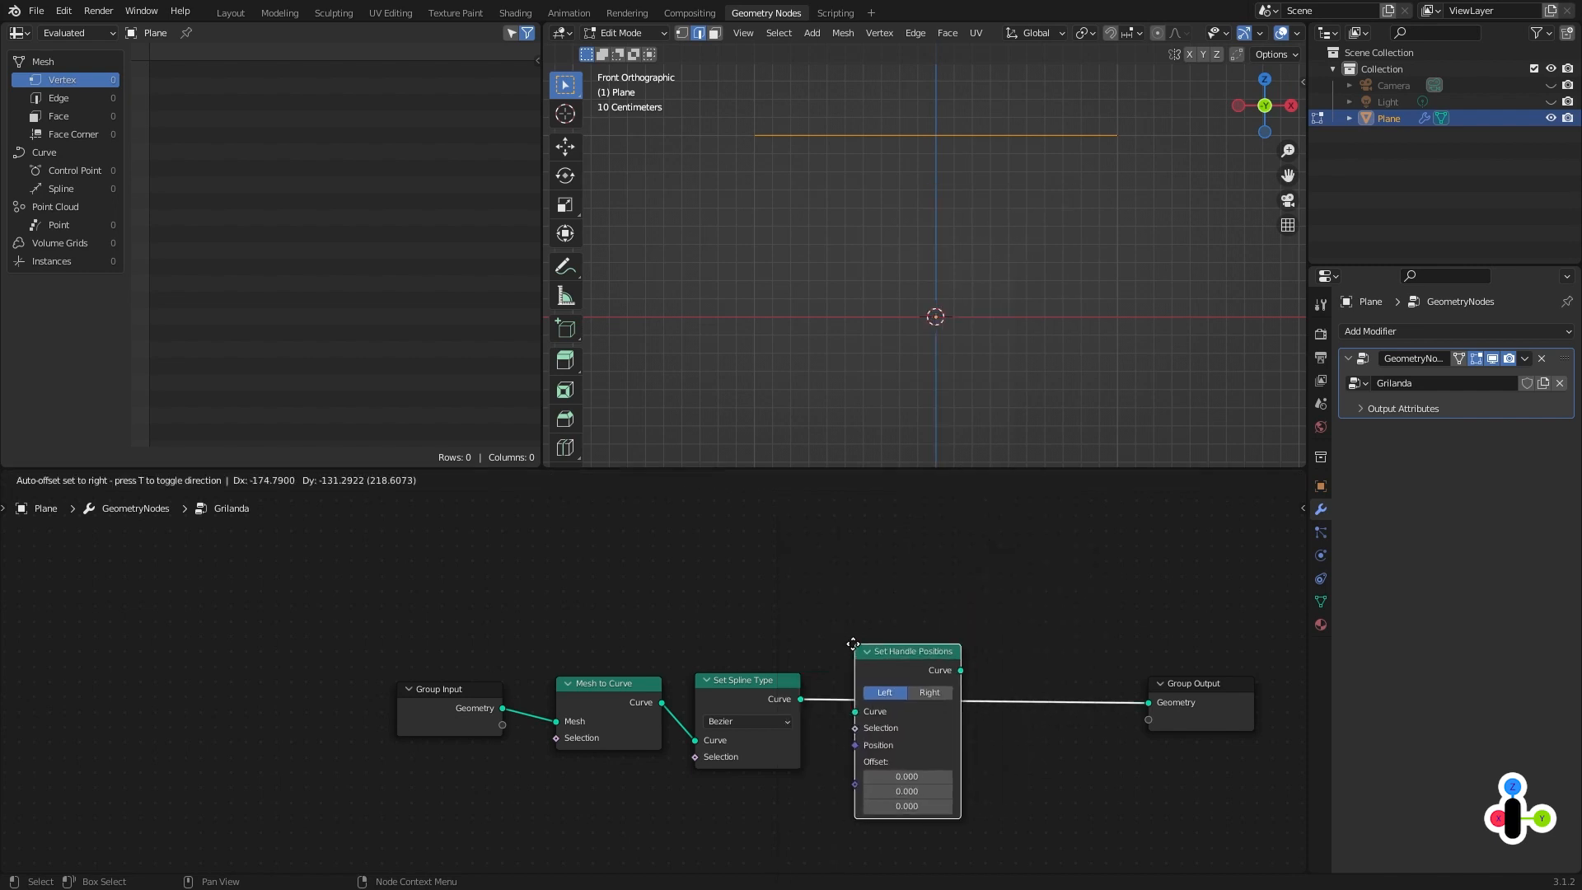
{"action": "left_click", "coordinate": [860, 653]}
Duplicate the Set Handle Positions node, insert the copy before Group Output, and set the copy to Right handles.
{"action": "middle_click_drag", "start_coordinate": [895, 661], "coordinate": [794, 609]}
{"action": "scroll", "coordinate": [802, 624], "scroll_direction": "up", "scroll_amount": 1}
{"action": "key", "text": "shift+d"}
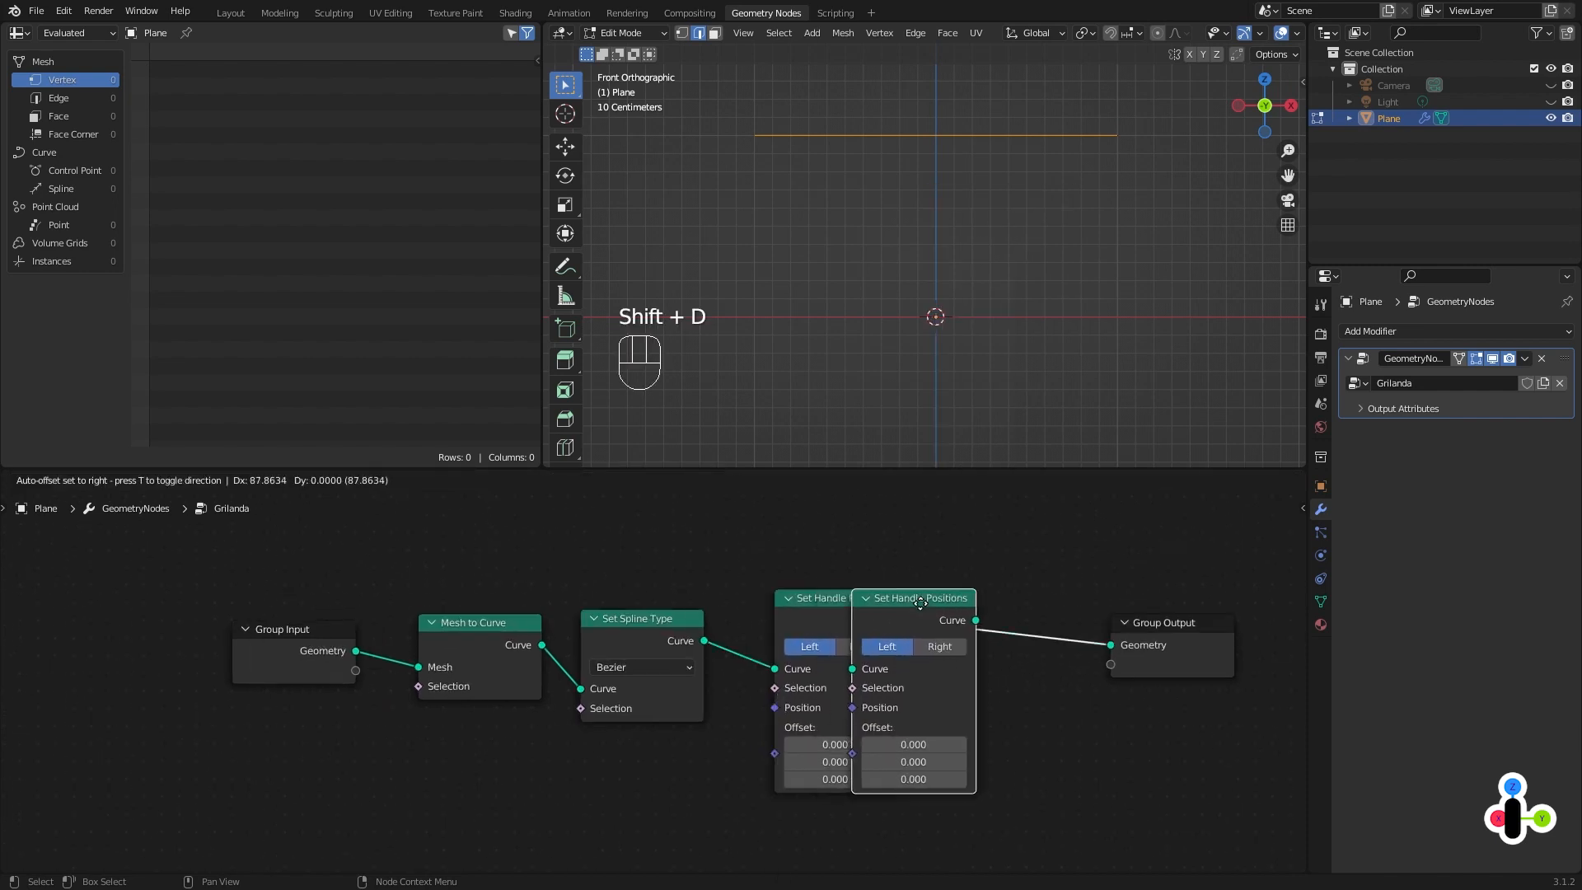
{"action": "left_click", "coordinate": [1014, 607]}
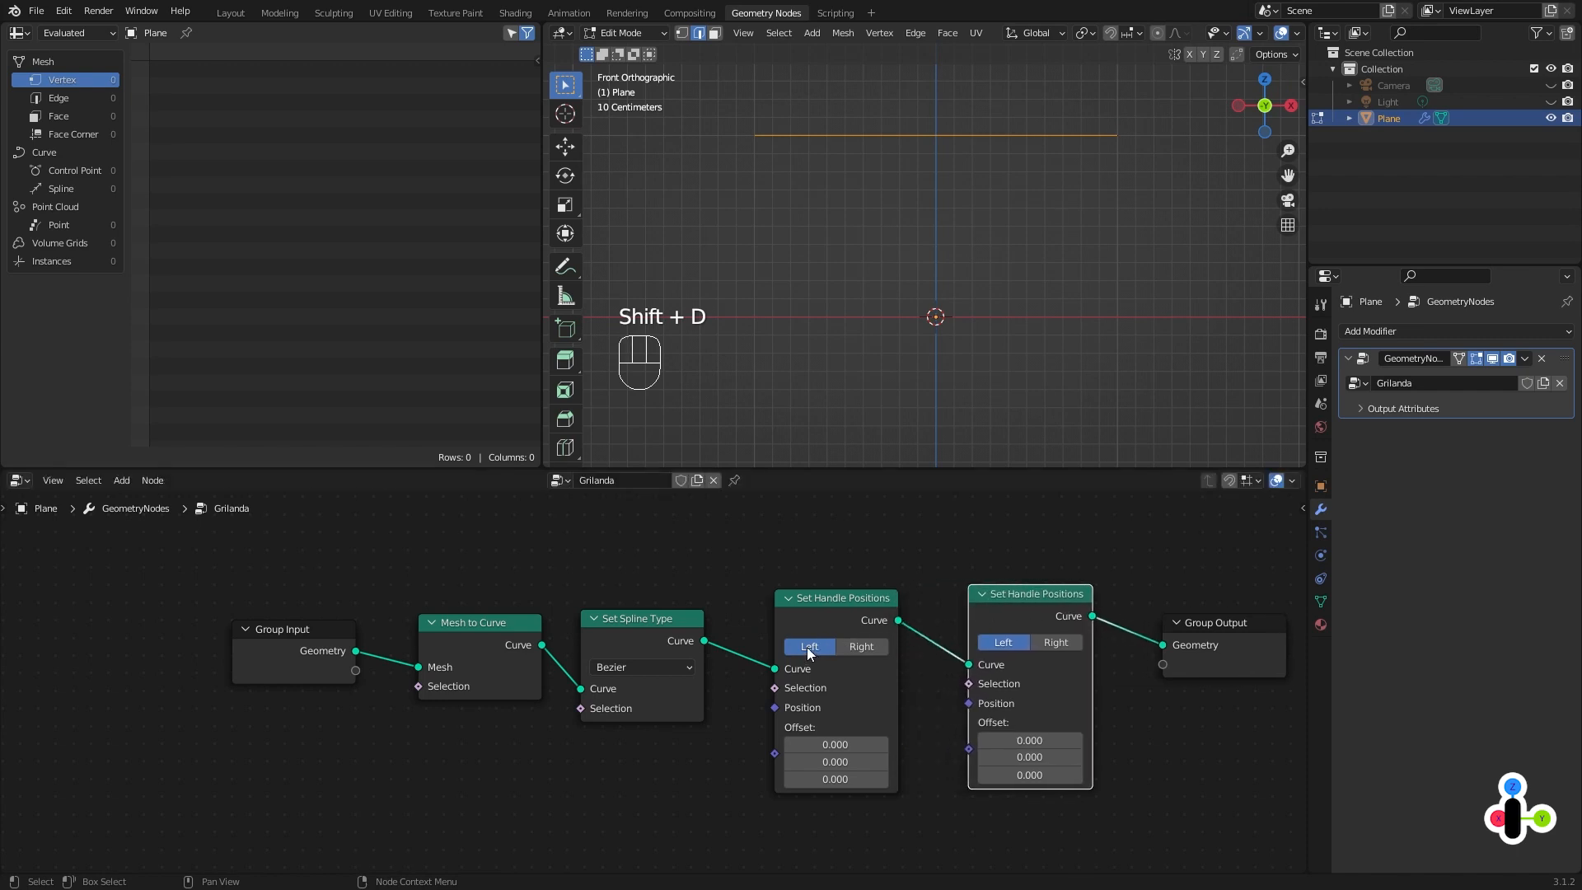
{"action": "left_click", "coordinate": [1051, 646]}
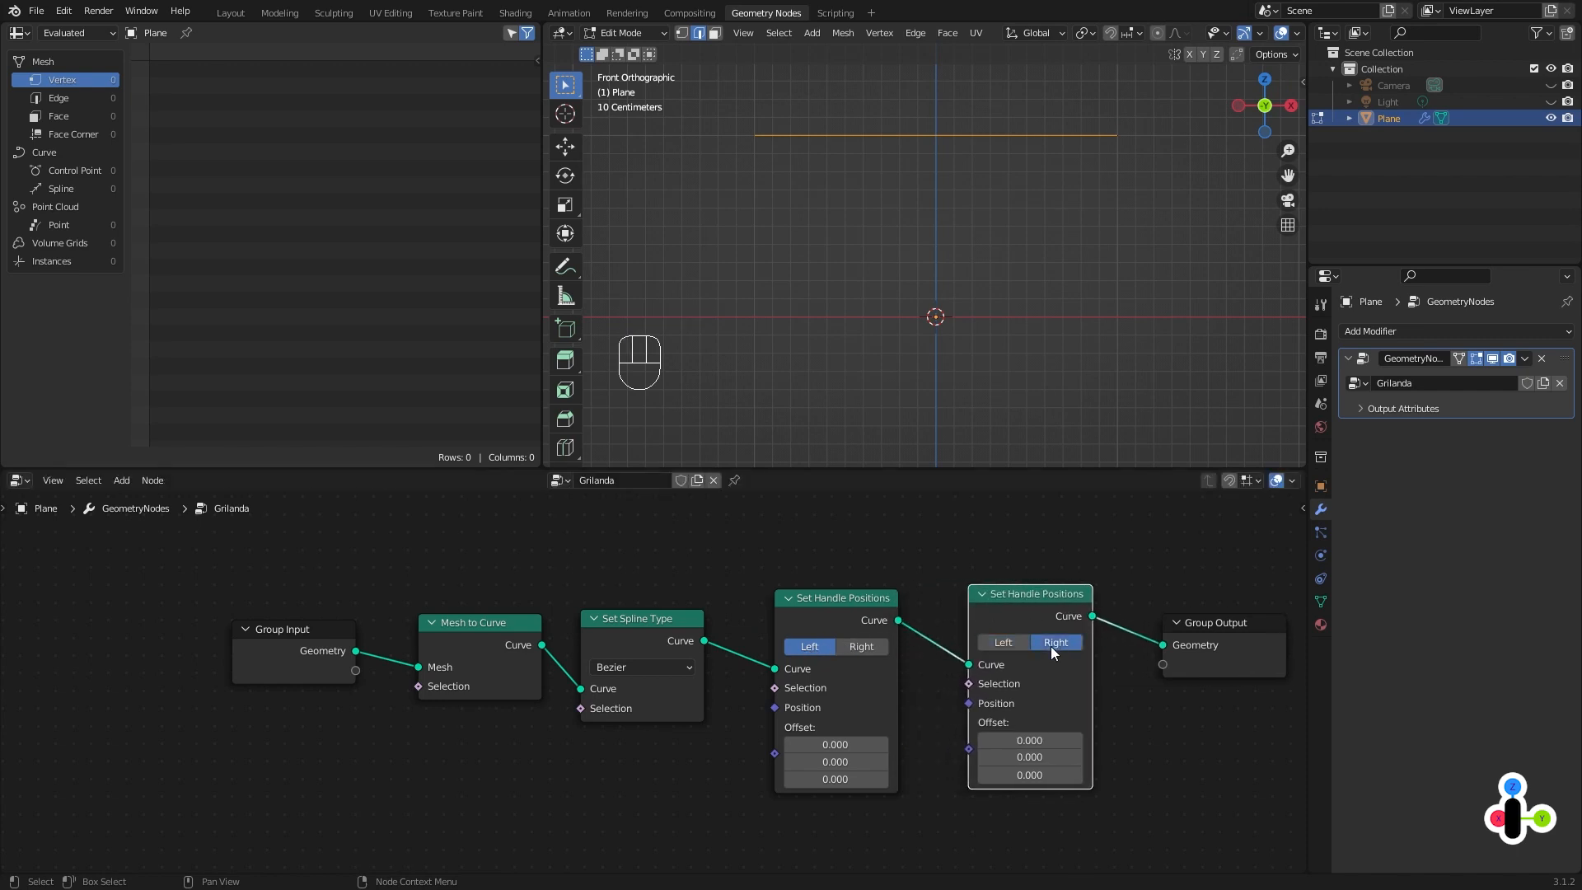
Move the Right Set Handle Positions node closer to the Left Set Handle Positions node.
{"action": "left_click_drag", "start_coordinate": [1025, 605], "coordinate": [994, 606]}
{"action": "middle_click_drag", "start_coordinate": [920, 693], "coordinate": [929, 669]}
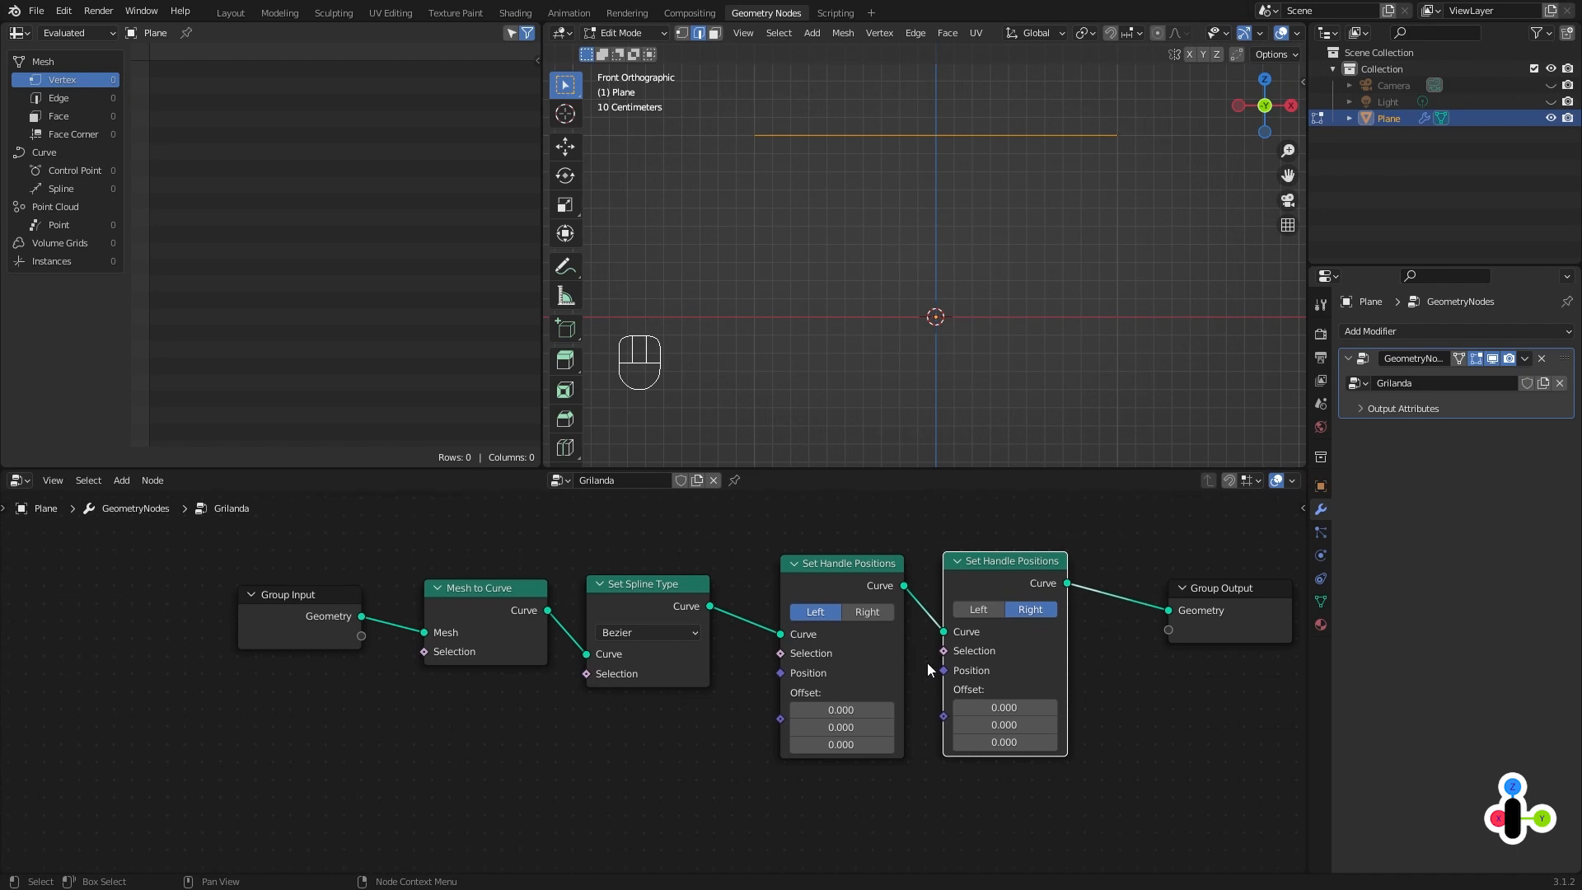
Try negative Z offsets on both Set Handle Positions nodes, using -2.300 on the Right one, and reset both to 0.
{"action": "left_click_drag", "start_coordinate": [862, 750], "coordinate": [795, 750]}
{"action": "left_click_drag", "start_coordinate": [1004, 742], "coordinate": [855, 749]}
{"action": "left_click", "coordinate": [855, 748]}
{"action": "type", "text": "0"}
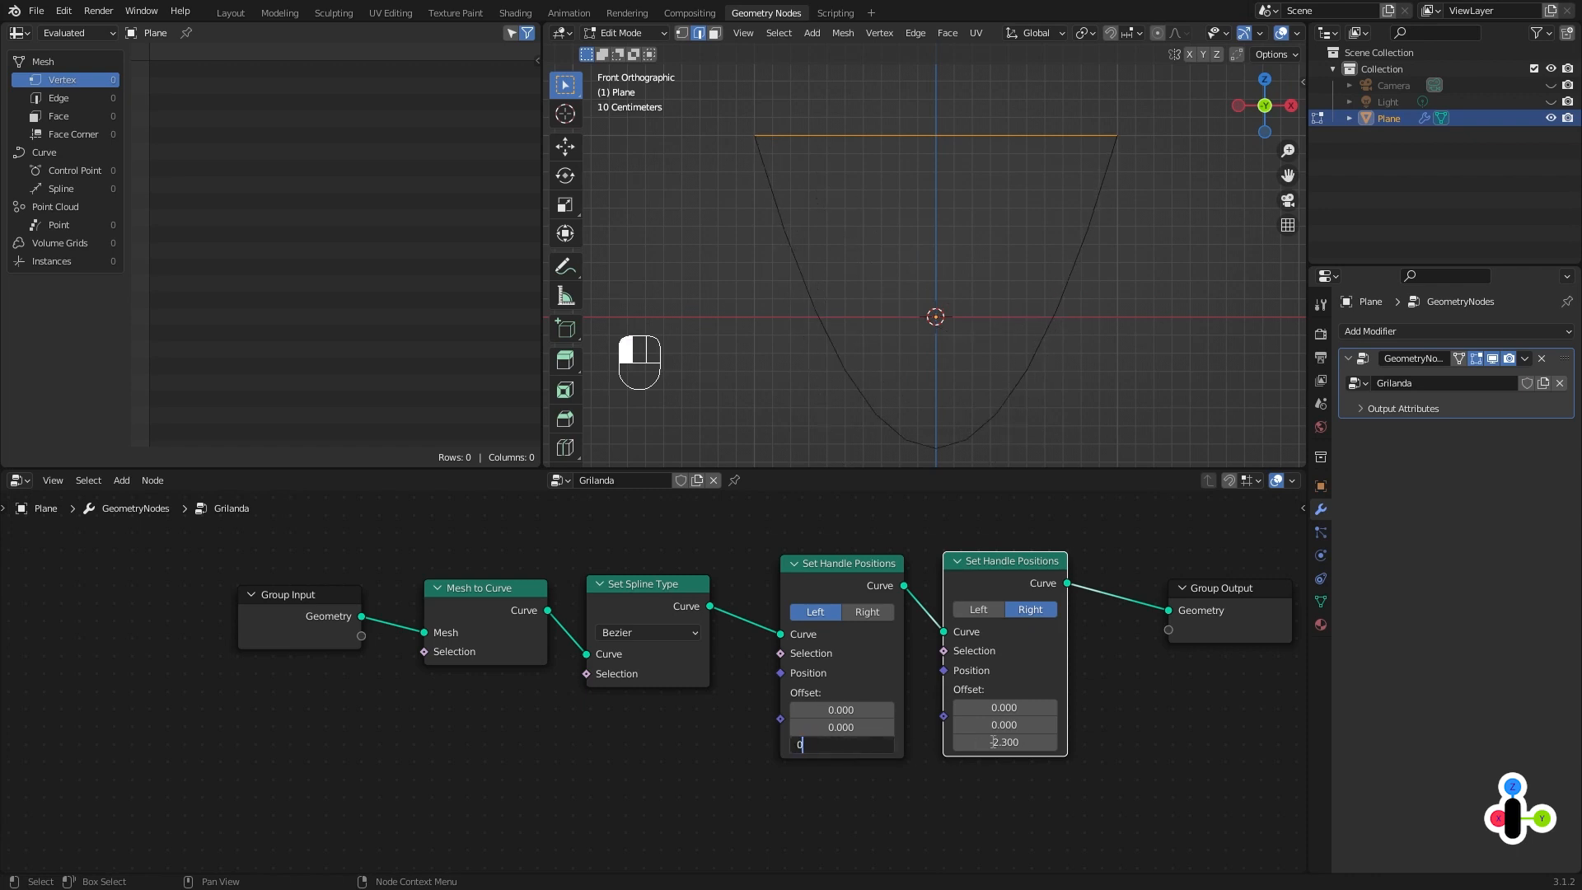
{"action": "key", "text": "Return"}
{"action": "left_click", "coordinate": [993, 742]}
{"action": "type", "text": "0"}
{"action": "key", "text": "Return"}
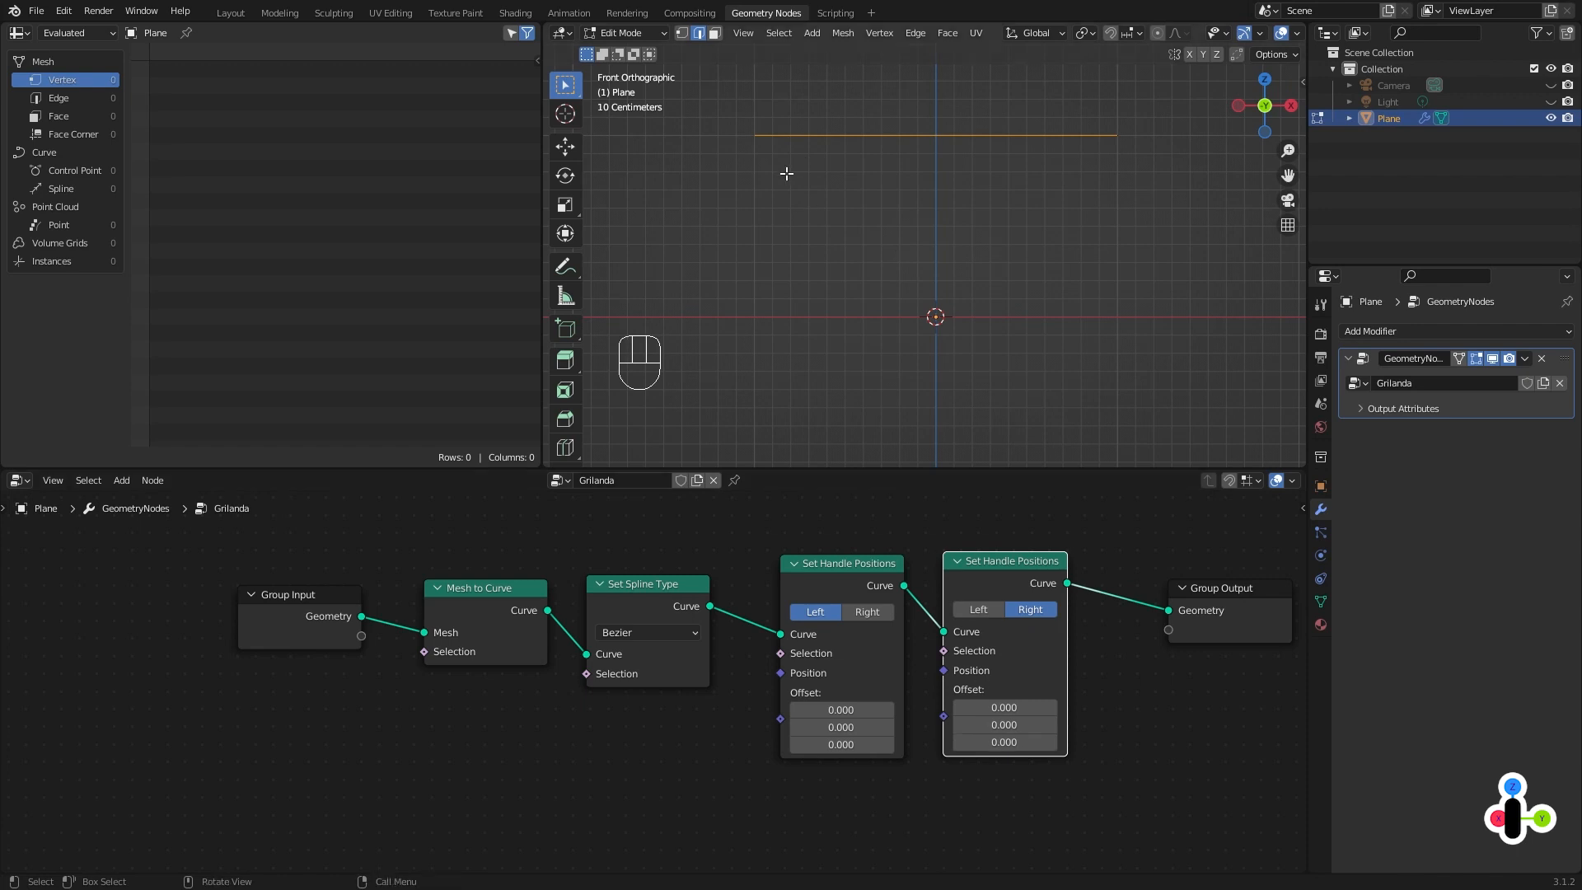
Mark both endpoints of the straight edge with annotation strokes in the viewport.
{"action": "key", "text": "d"}
{"action": "left_click_drag", "start_coordinate": [759, 137], "coordinate": [1114, 133]}
Add a Position input node below the node chain and connect it to the Position inputs of both Set Handle Positions nodes.
{"action": "middle_click_drag", "start_coordinate": [758, 705], "coordinate": [809, 631]}
{"action": "left_click", "coordinate": [608, 751]}
{"action": "key", "text": "shift+a"}
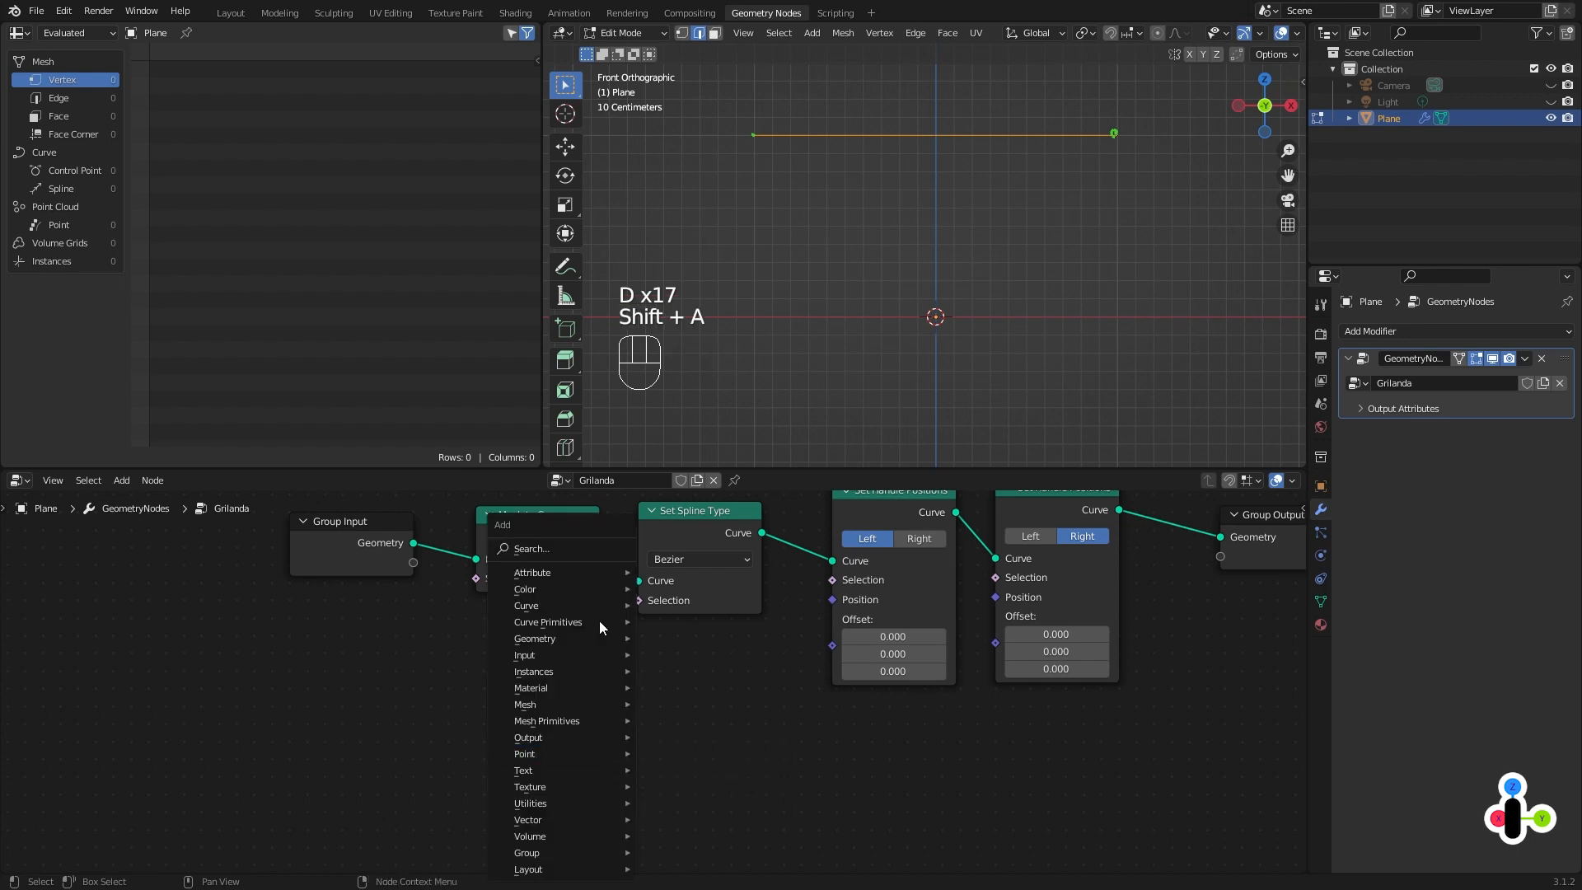
{"action": "mouse_move", "coordinate": [559, 656]}
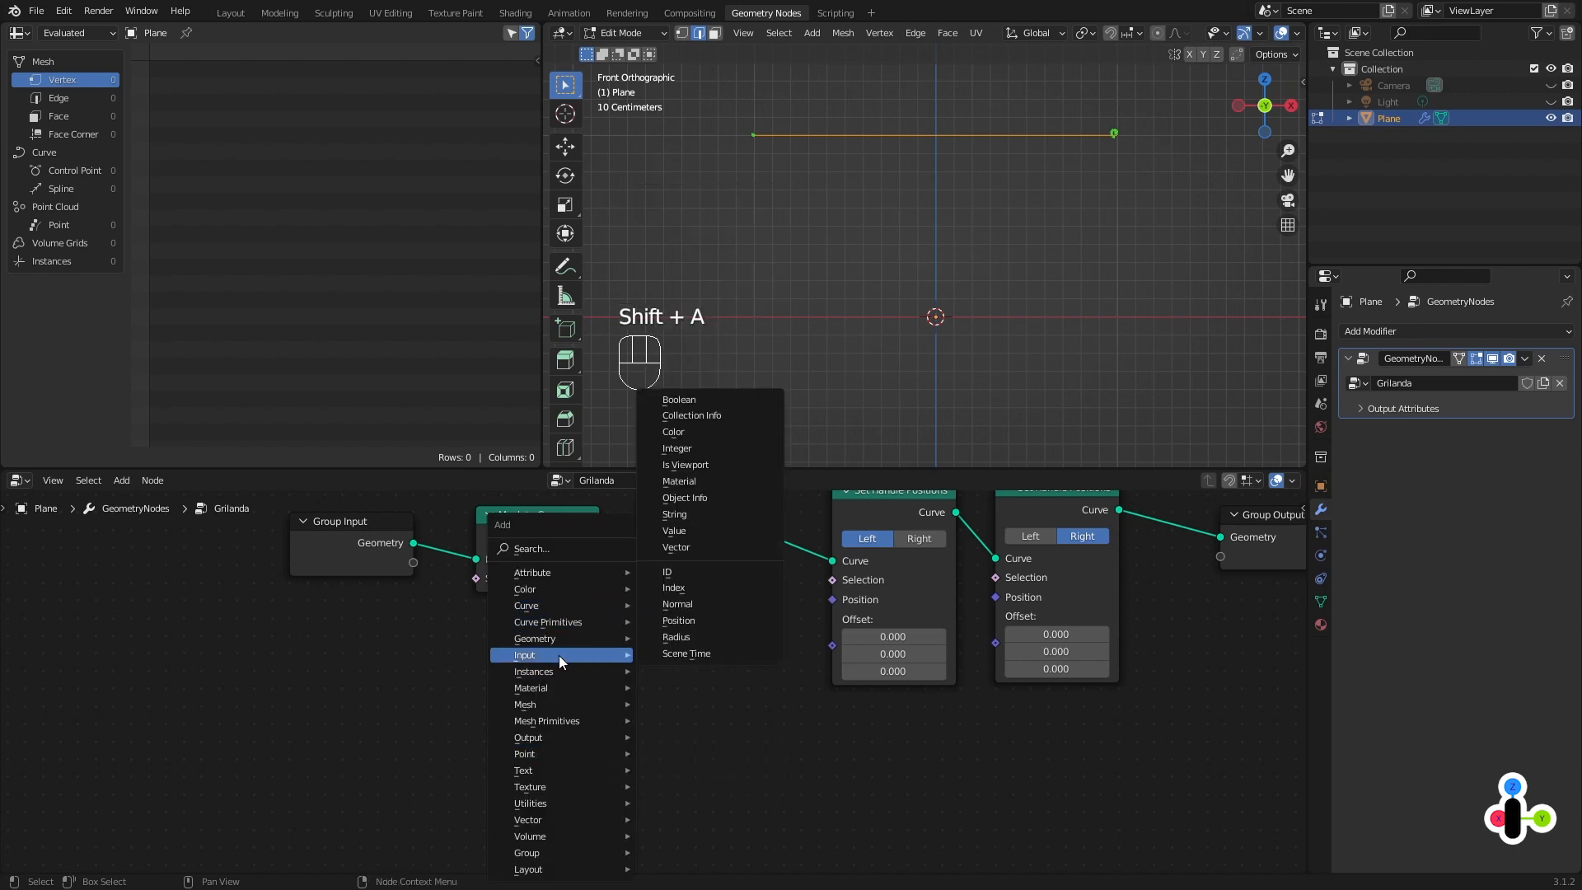
{"action": "left_click", "coordinate": [721, 618]}
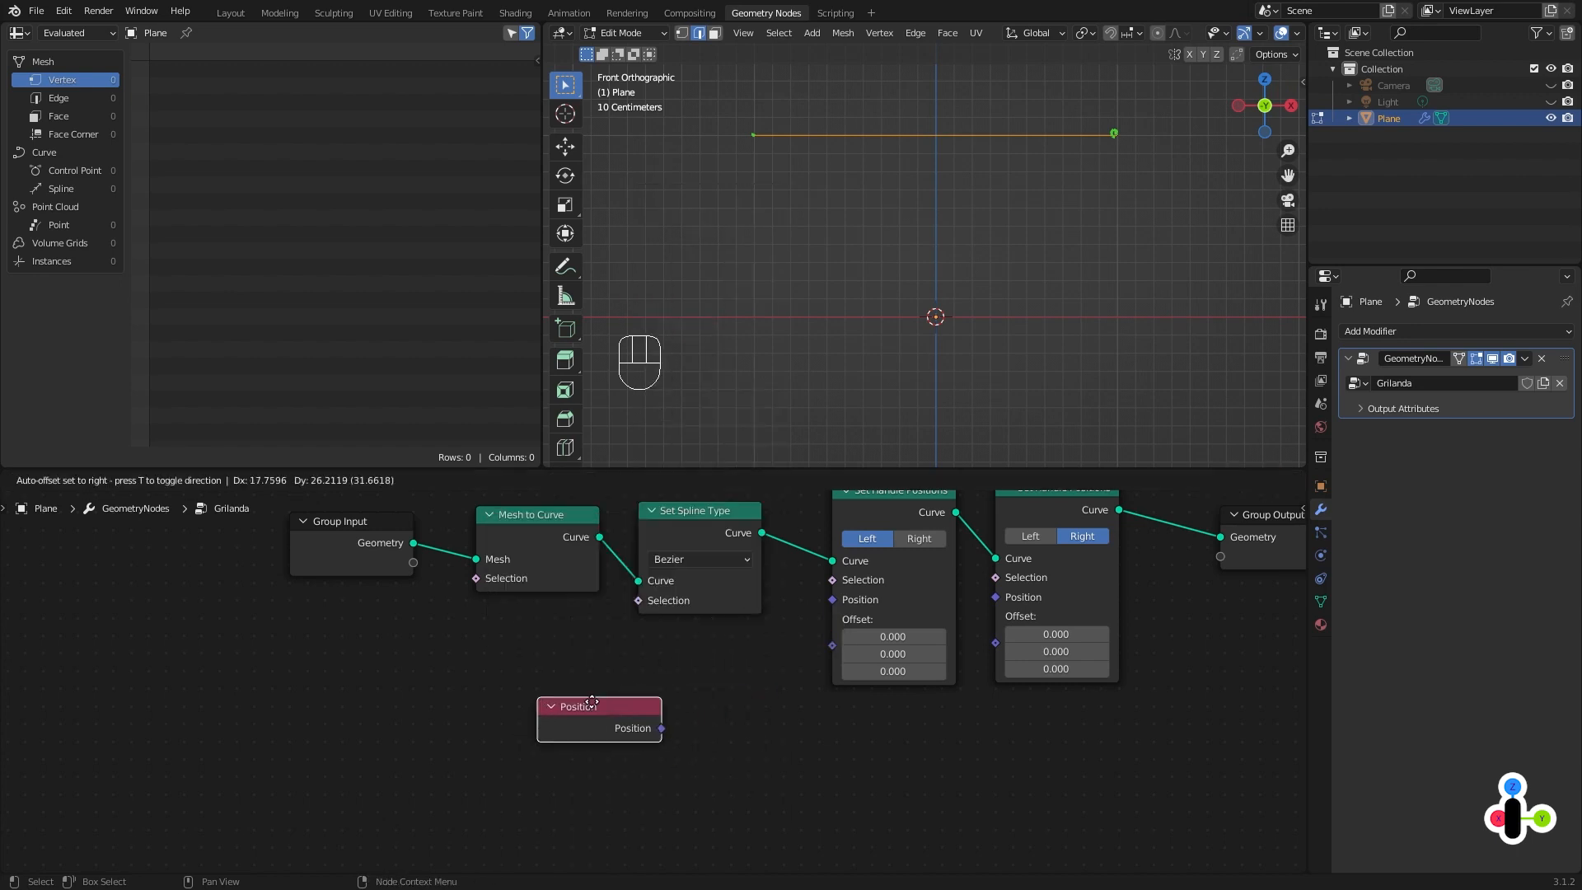
{"action": "left_click", "coordinate": [575, 717]}
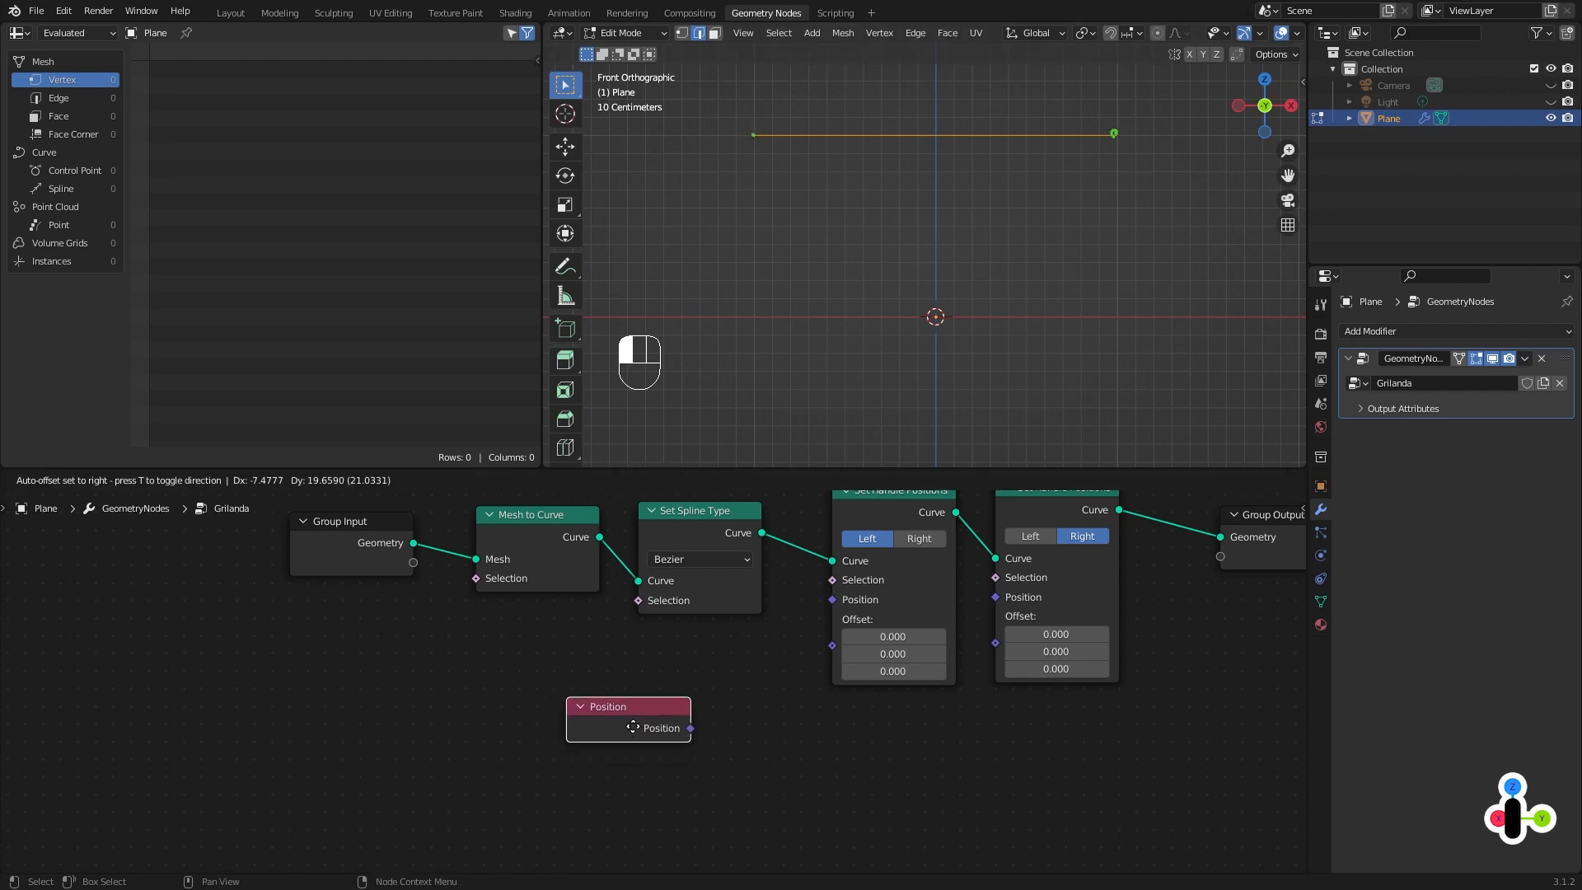
{"action": "middle_click_drag", "start_coordinate": [711, 730], "coordinate": [728, 737]}
{"action": "left_click_drag", "start_coordinate": [662, 738], "coordinate": [858, 606]}
{"action": "left_click_drag", "start_coordinate": [650, 732], "coordinate": [1015, 610]}
{"action": "mouse_move", "coordinate": [609, 725]}
{"action": "left_mouse_down"}
{"action": "mouse_move", "coordinate": [606, 703]}
{"action": "mouse_move", "coordinate": [628, 703]}
{"action": "left_mouse_up"}
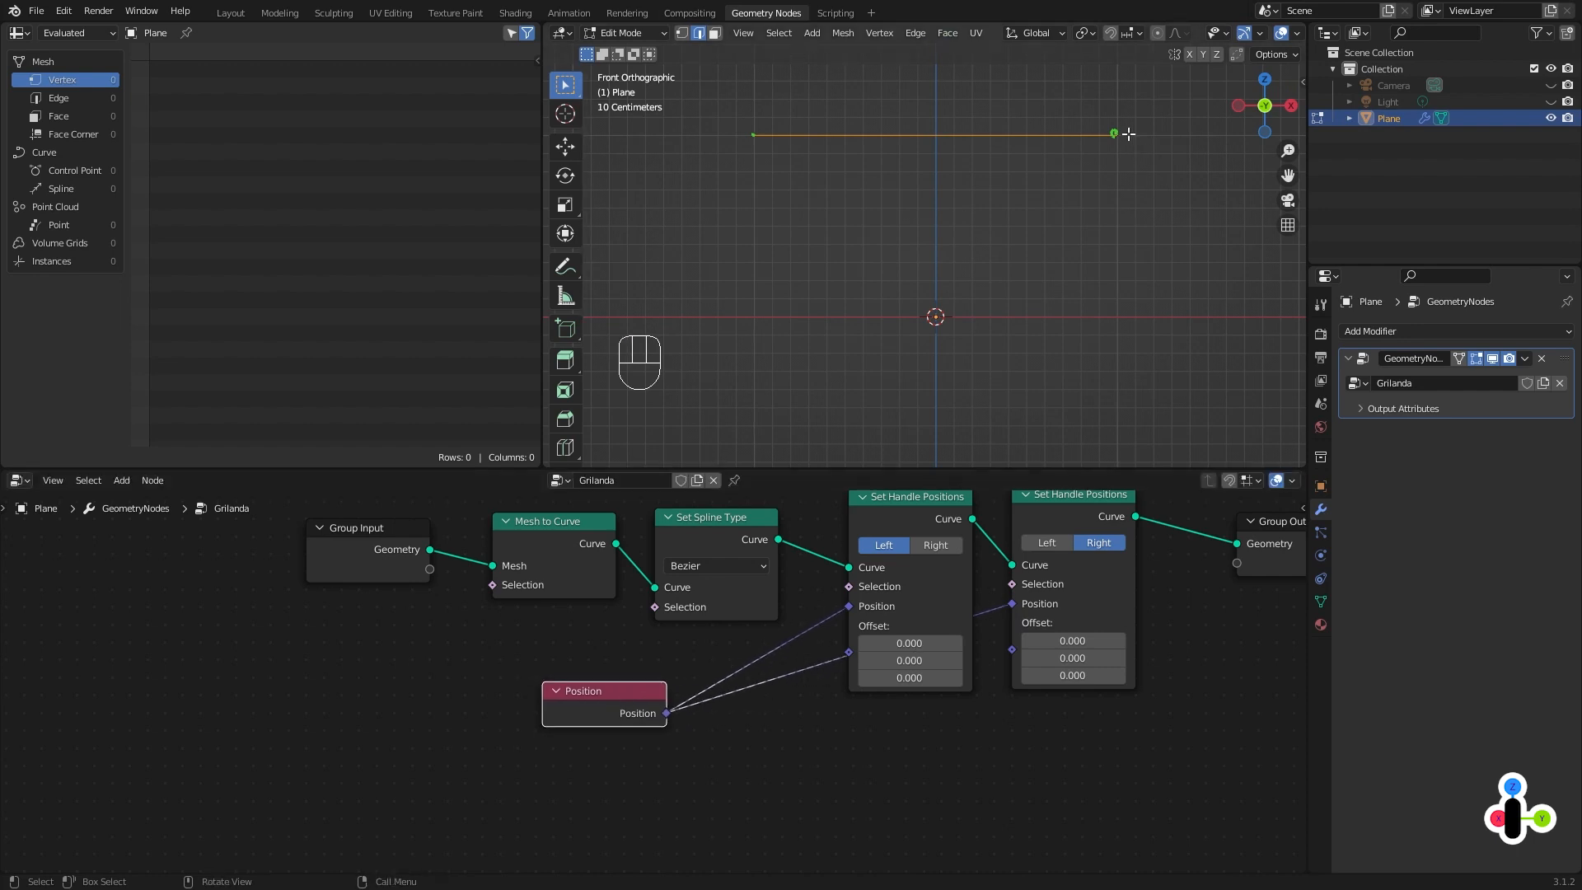
Erase the annotation strokes at the endpoints of the edge.
{"action": "key", "text": "d"}
{"action": "right_click_drag", "start_coordinate": [1128, 134], "coordinate": [1121, 132]}
{"action": "right_click_drag", "start_coordinate": [744, 136], "coordinate": [749, 132]}
{"action": "left_click_drag", "start_coordinate": [701, 139], "coordinate": [749, 136]}
{"action": "mouse_move", "coordinate": [749, 135]}
{"action": "right_mouse_down"}
{"action": "mouse_move", "coordinate": [706, 128]}
{"action": "mouse_move", "coordinate": [746, 140]}
{"action": "right_mouse_up"}
{"action": "mouse_move", "coordinate": [751, 136]}
{"action": "left_mouse_down"}
{"action": "mouse_move", "coordinate": [701, 138]}
{"action": "mouse_move", "coordinate": [807, 145]}
{"action": "mouse_move", "coordinate": [791, 112]}
{"action": "mouse_move", "coordinate": [776, 131]}
{"action": "mouse_move", "coordinate": [722, 114]}
{"action": "left_mouse_up"}
Move the Position node away and add a shared reroute point on its two links, placed below the Left Set Handle Positions node.
{"action": "left_click_drag", "start_coordinate": [620, 699], "coordinate": [529, 729]}
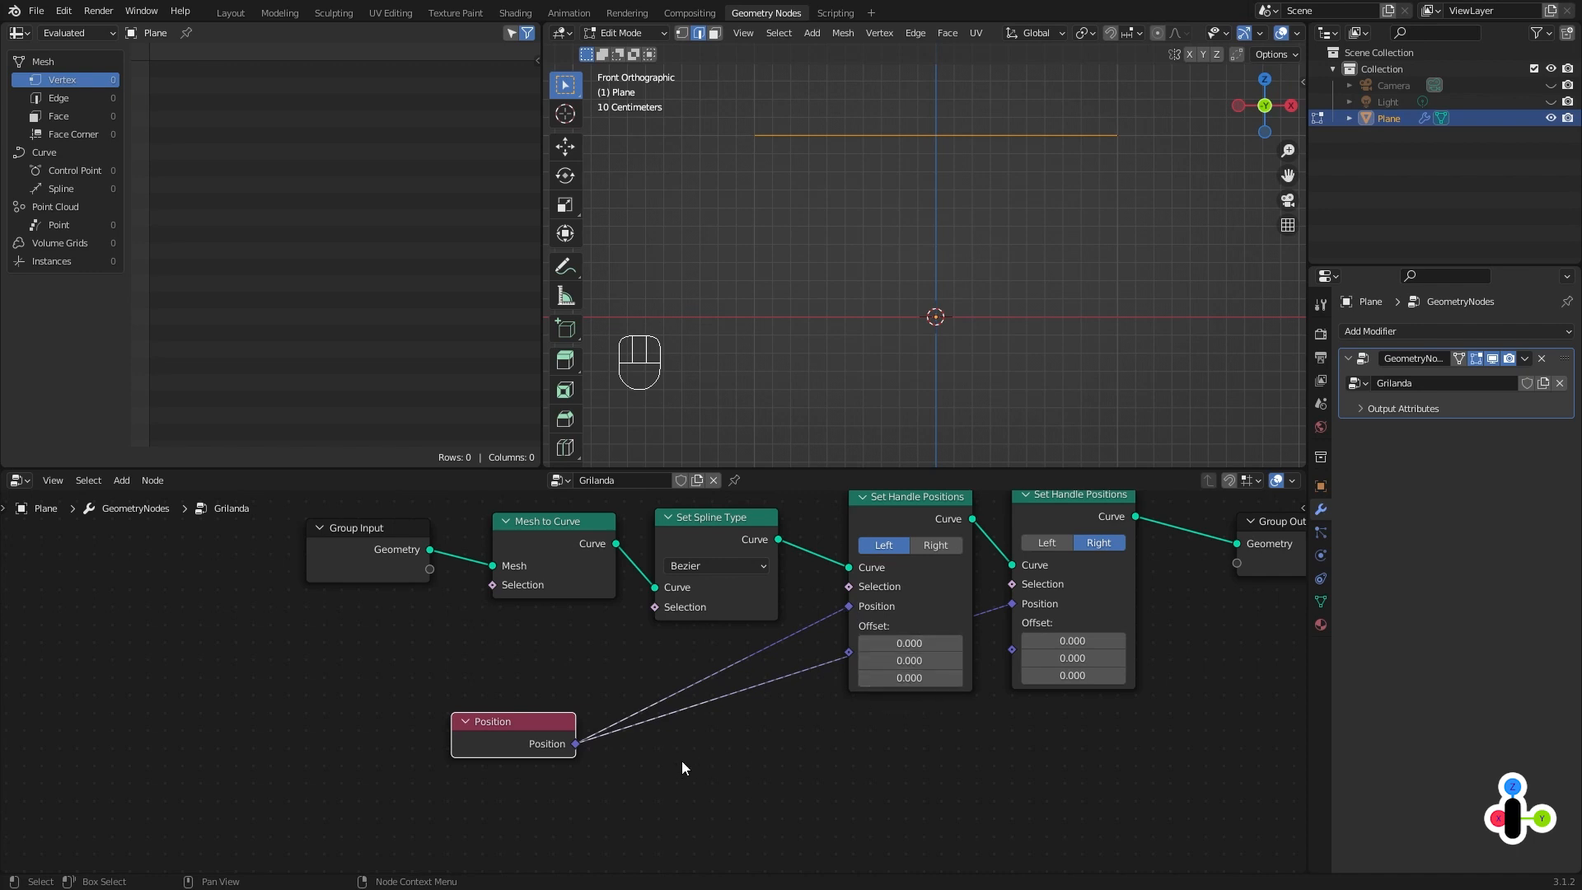
{"action": "middle_click_drag", "start_coordinate": [682, 760], "coordinate": [697, 749]}
{"action": "right_click_drag", "start_coordinate": [681, 648], "coordinate": [717, 731], "text": "shift"}
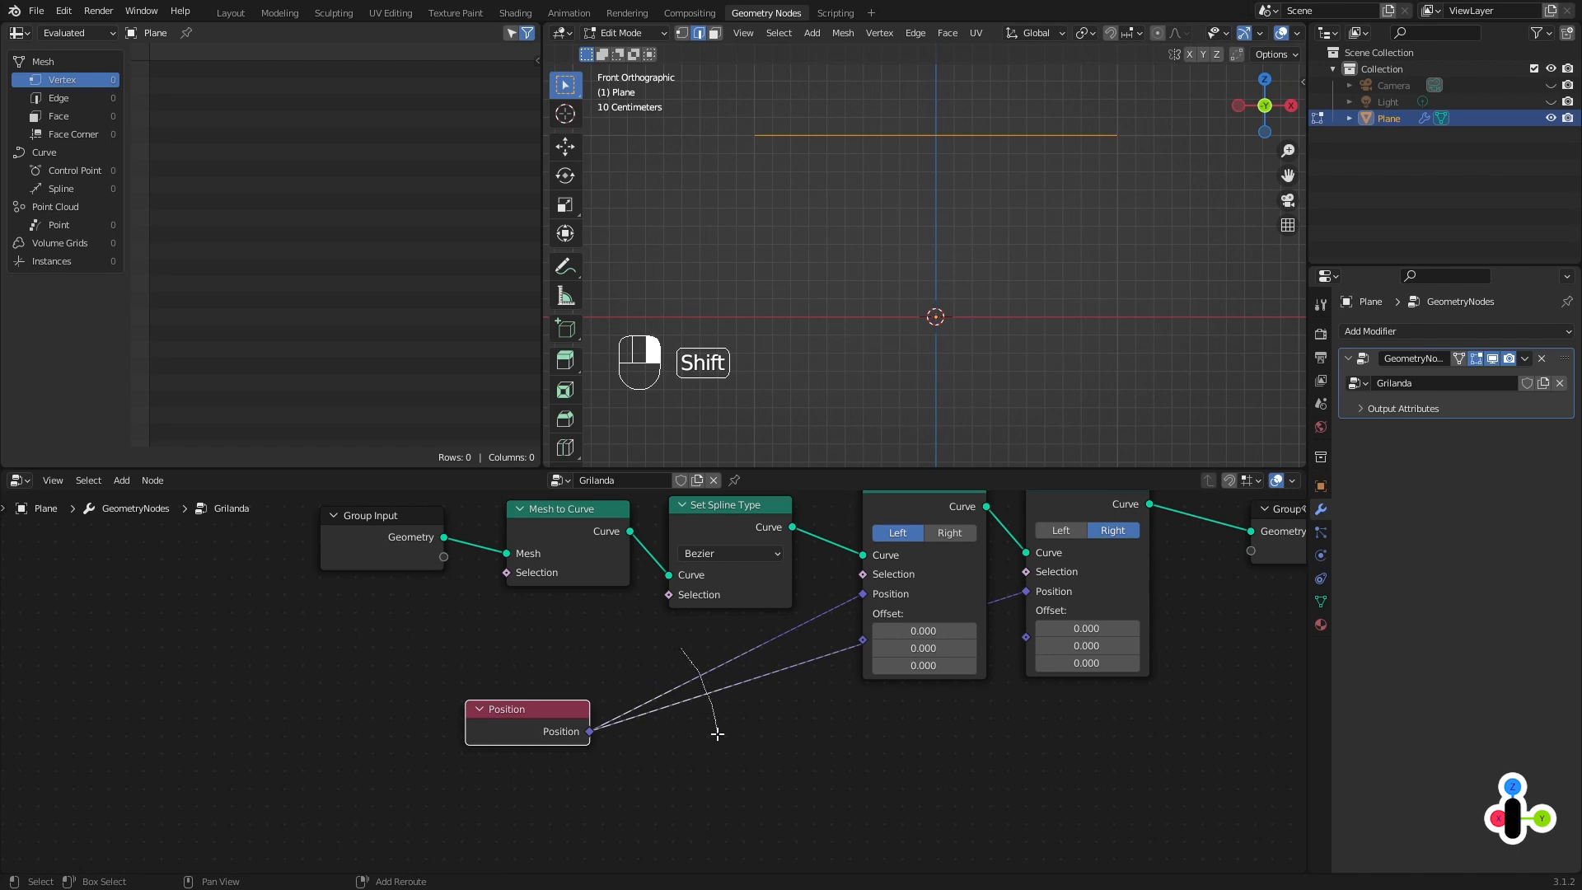
{"action": "key", "text": "g"}
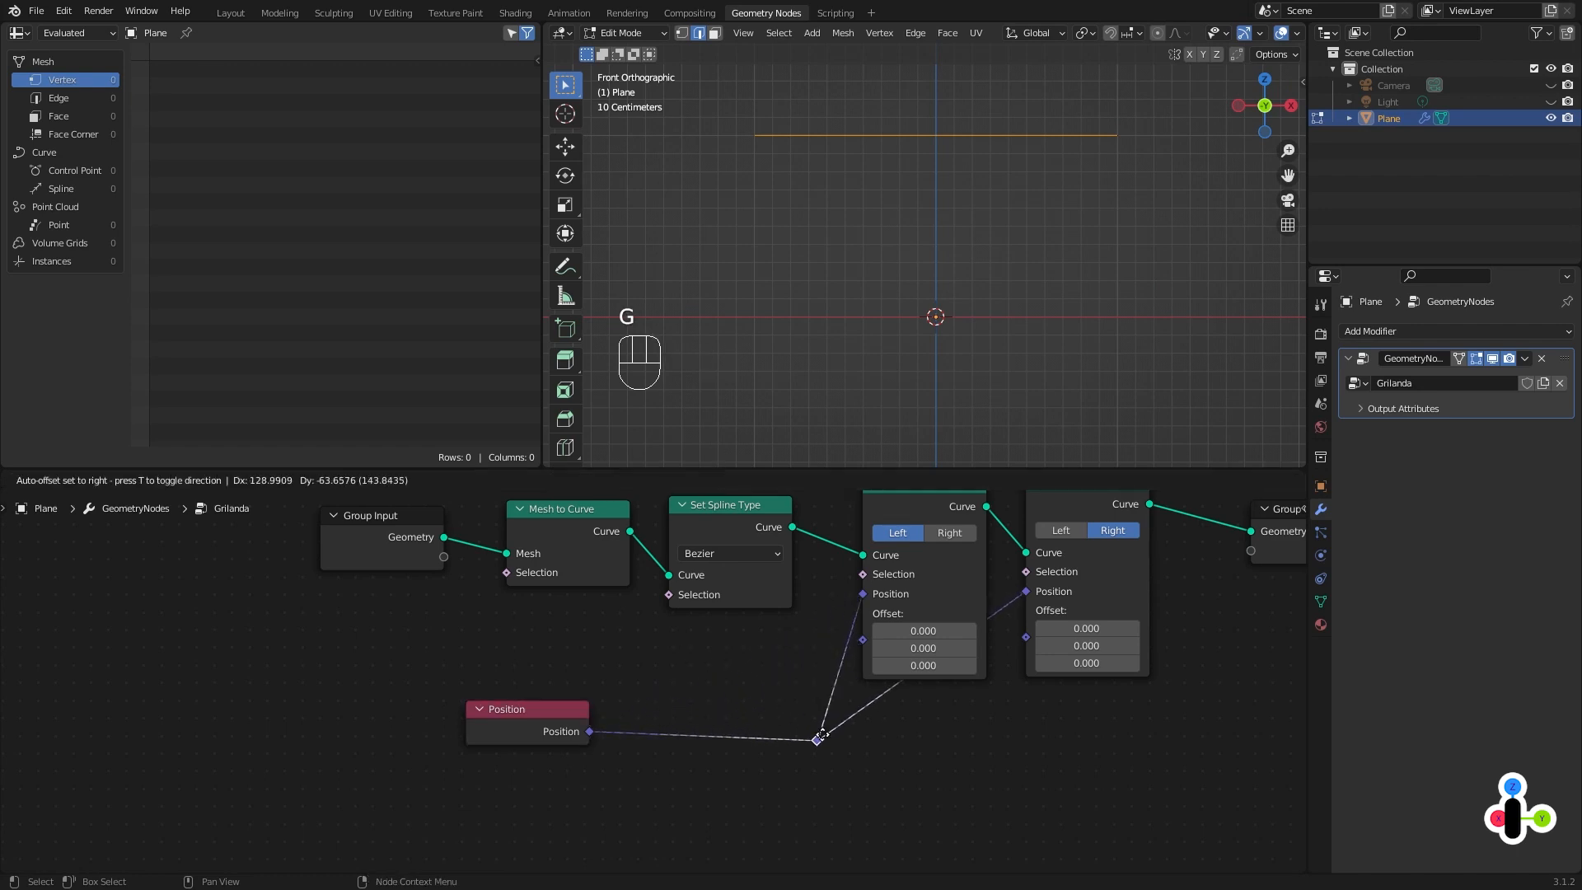
{"action": "left_click", "coordinate": [796, 726]}
Insert a Vector Math node set to Add between Position and the reroute point, with a Z value of -1.280.
{"action": "key", "text": "shift+a"}
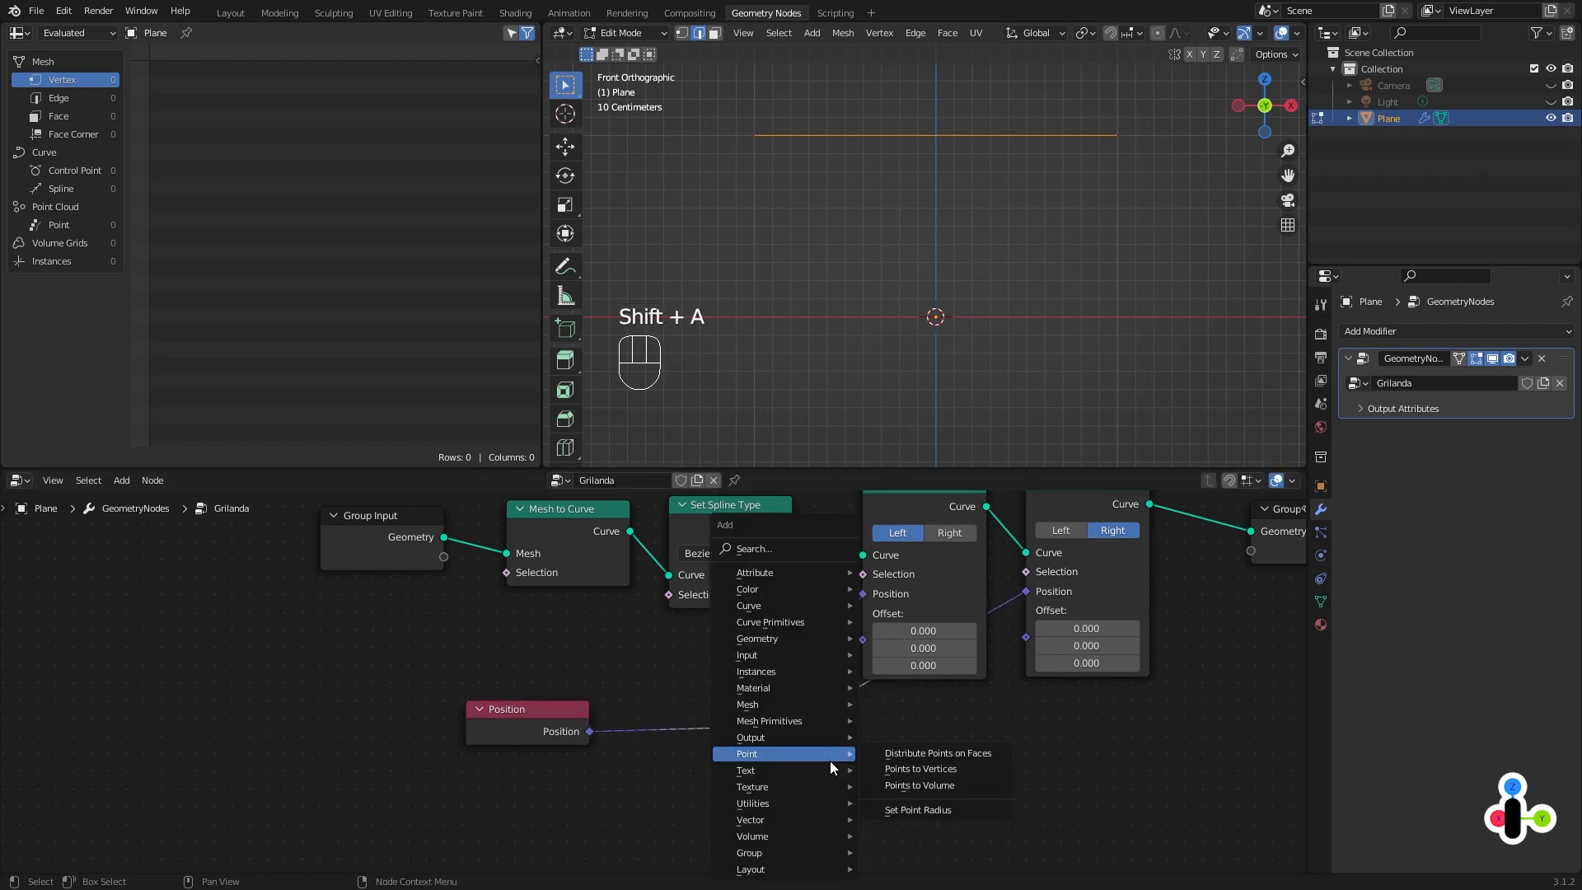
{"action": "mouse_move", "coordinate": [798, 710]}
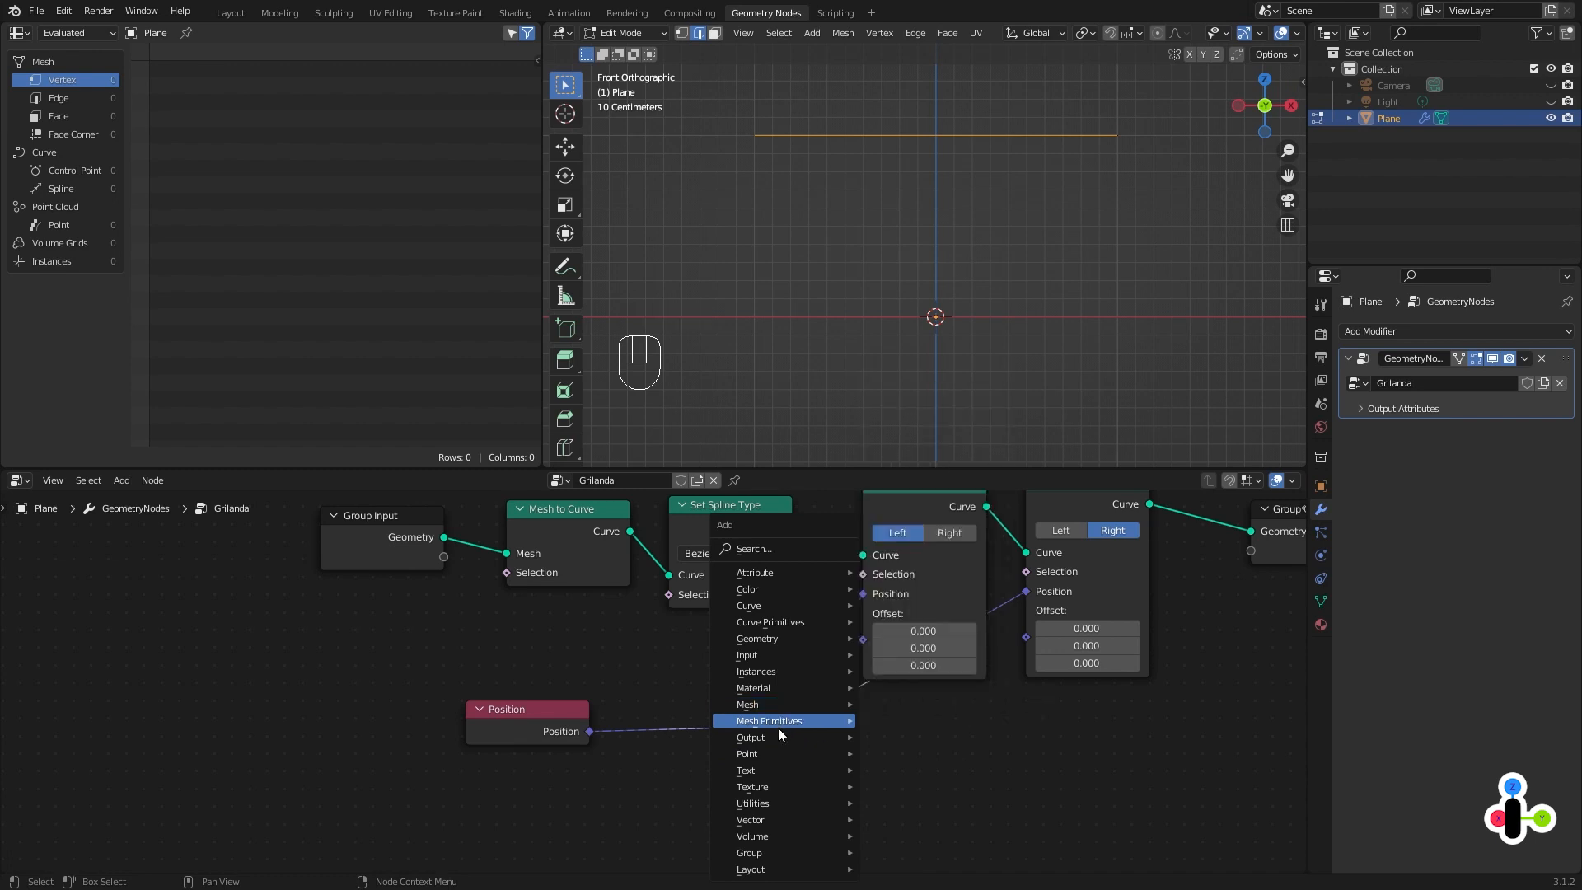
{"action": "mouse_move", "coordinate": [774, 818]}
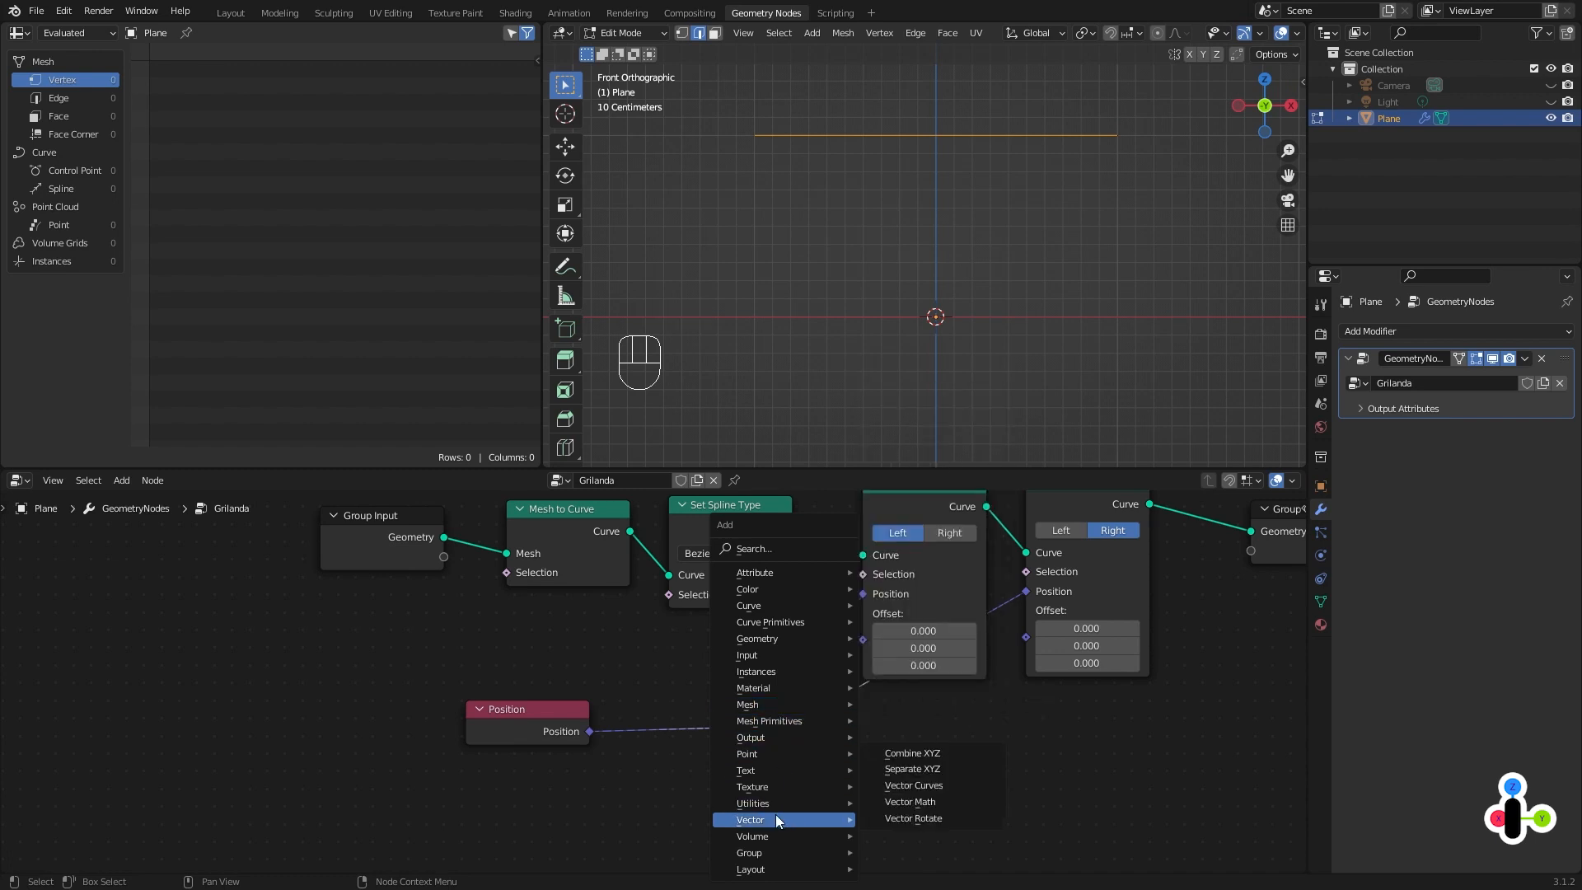
{"action": "left_click", "coordinate": [872, 800]}
{"action": "left_click", "coordinate": [645, 681]}
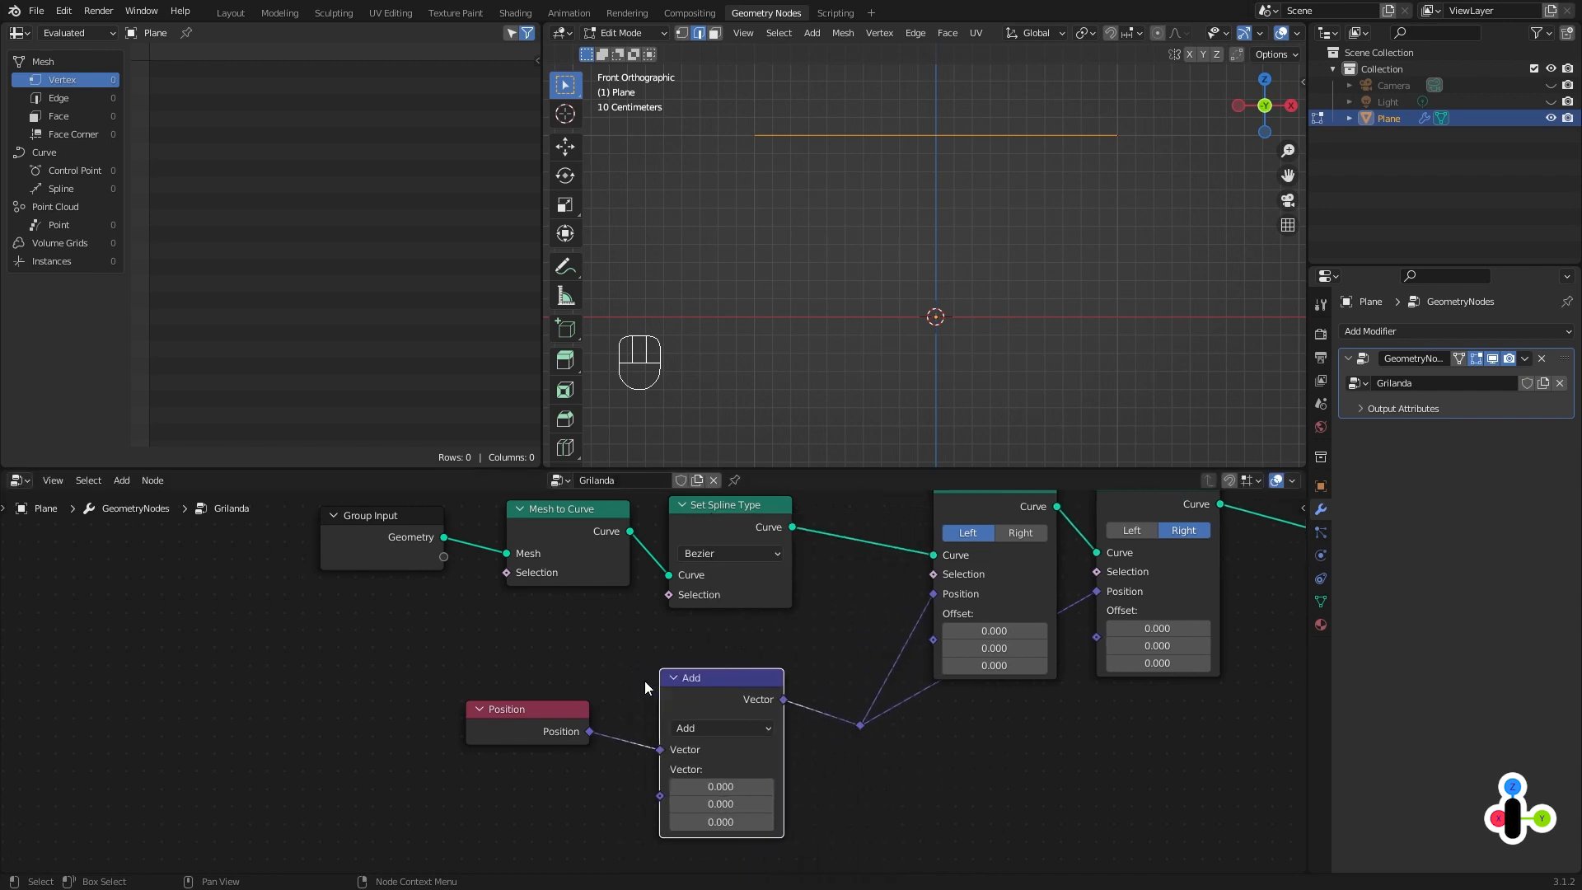
{"action": "left_click_drag", "start_coordinate": [704, 700], "coordinate": [702, 689]}
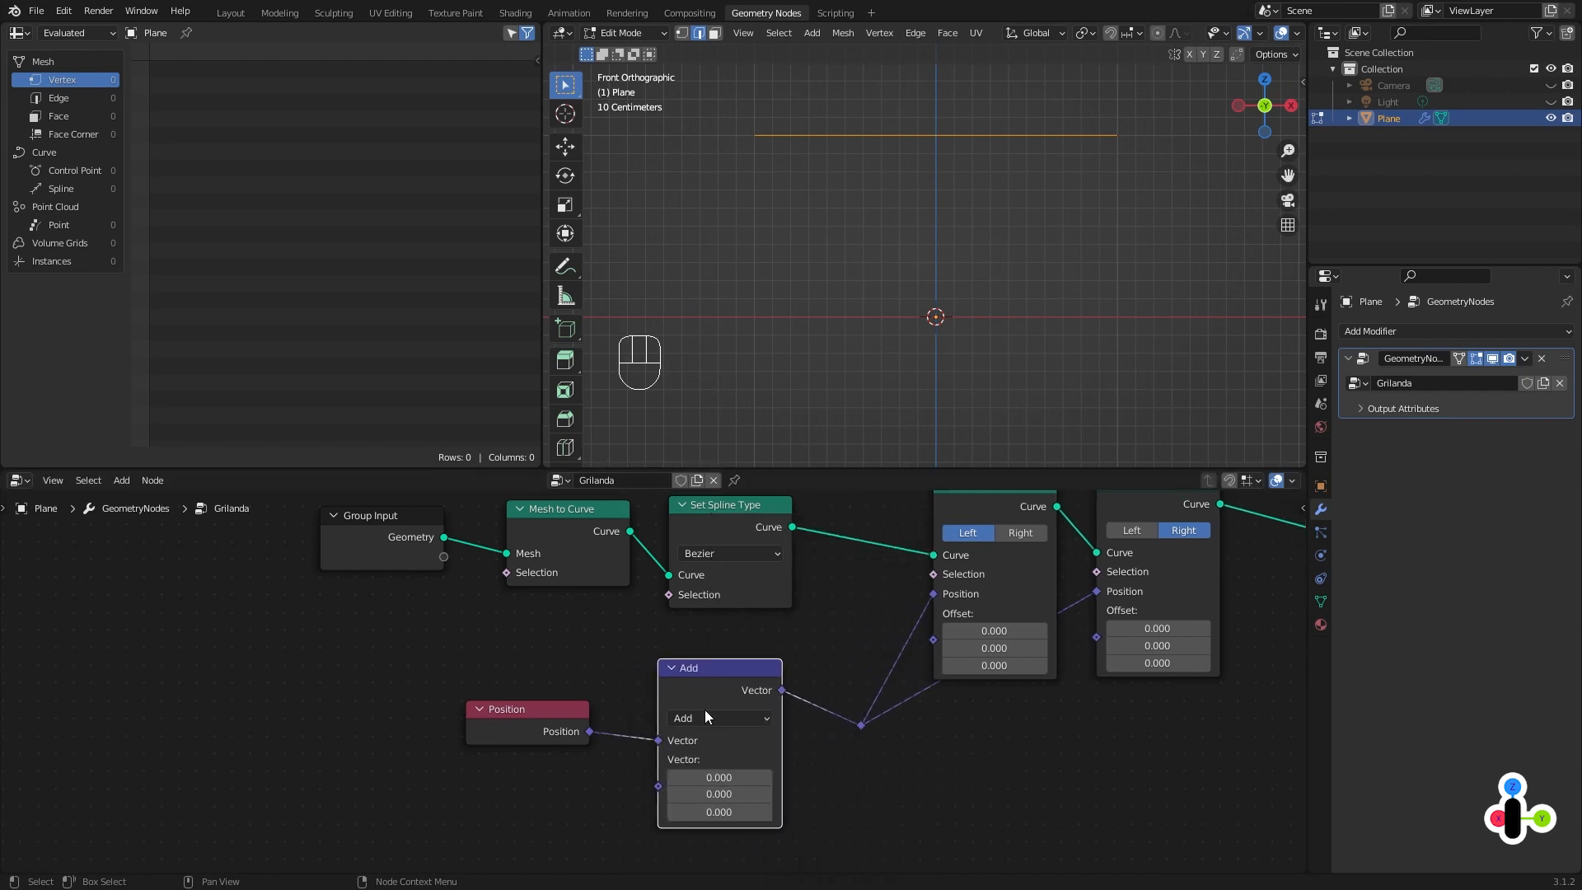
{"action": "left_click", "coordinate": [719, 812]}
{"action": "left_click_drag", "start_coordinate": [719, 812], "coordinate": [646, 812]}
Move Group Input and Mesh to Curve away to make room and insert a Resample Curve node before Set Spline Type.
{"action": "left_click_drag", "start_coordinate": [362, 615], "coordinate": [417, 541]}
{"action": "middle_click_drag", "start_coordinate": [521, 586], "coordinate": [554, 602]}
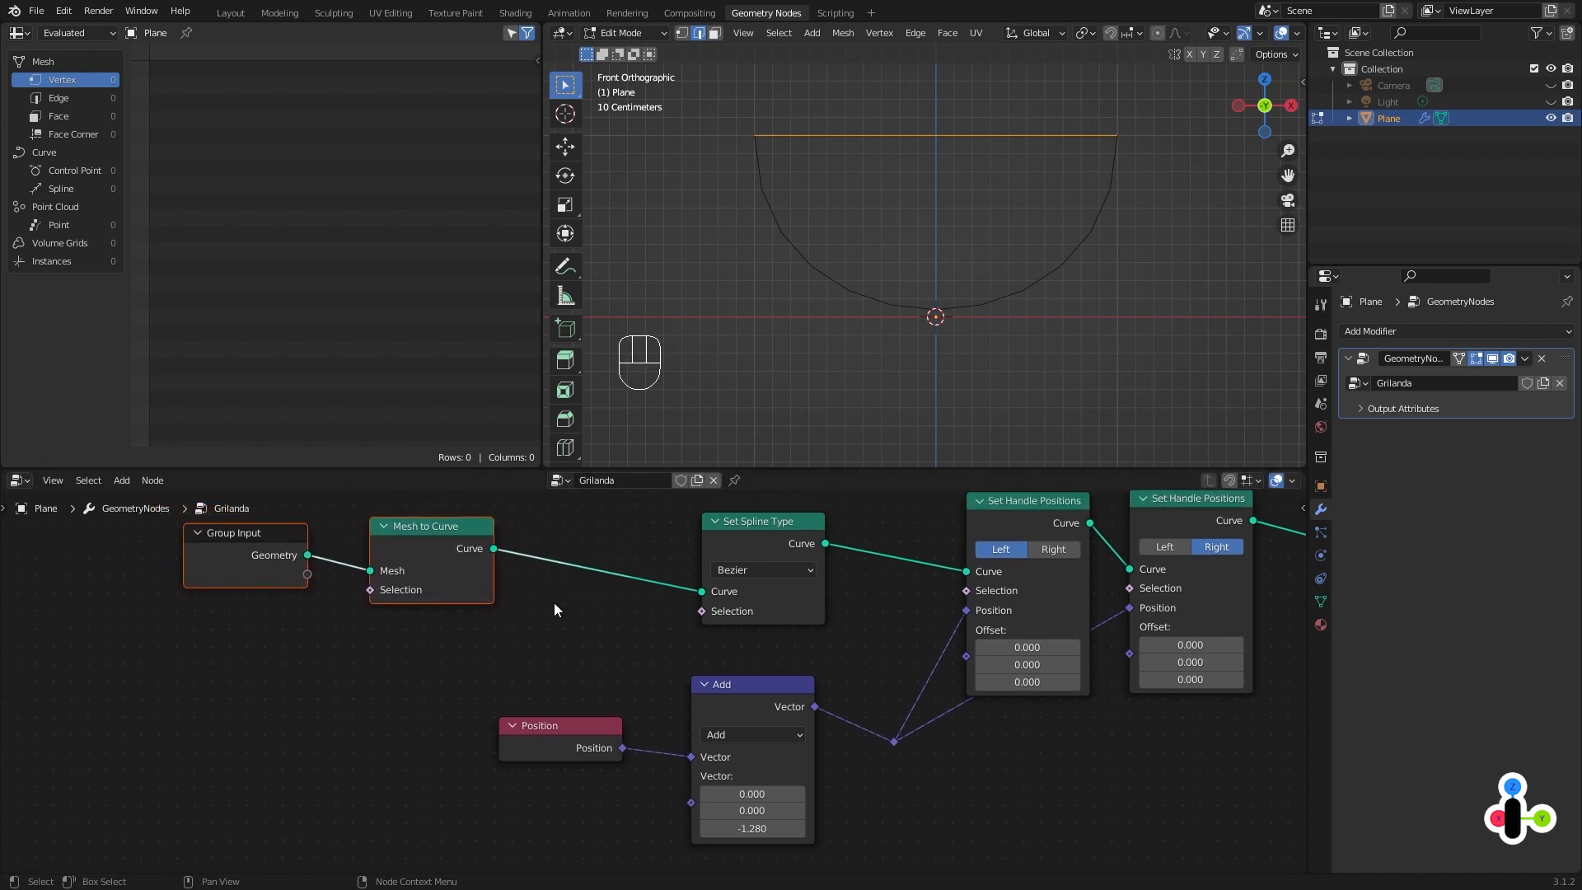
{"action": "left_click", "coordinate": [550, 603]}
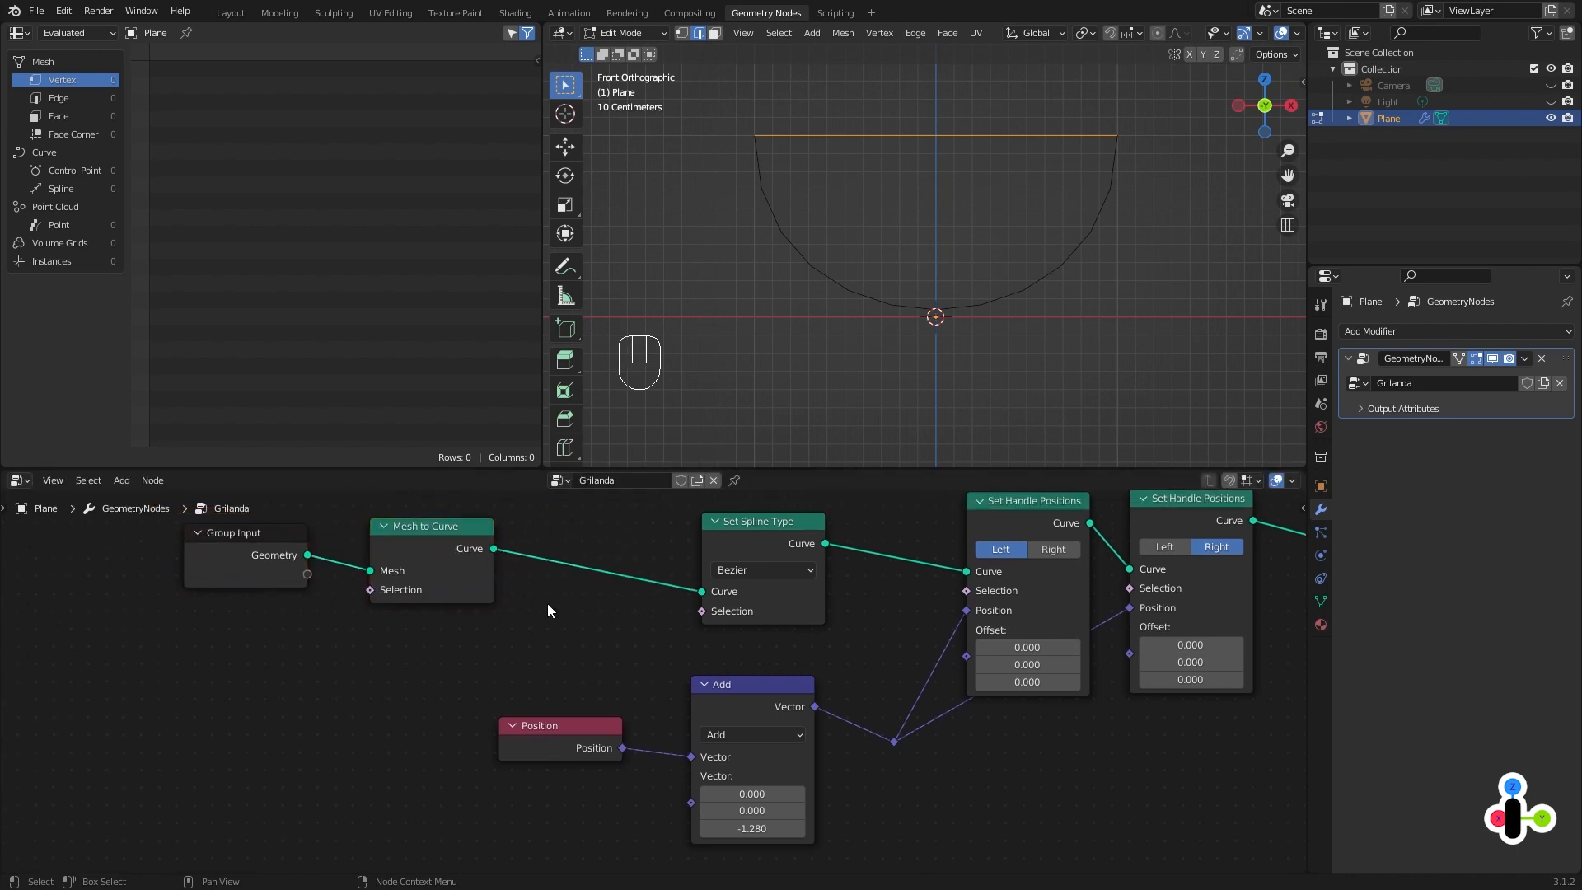
{"action": "key", "text": "shift+a"}
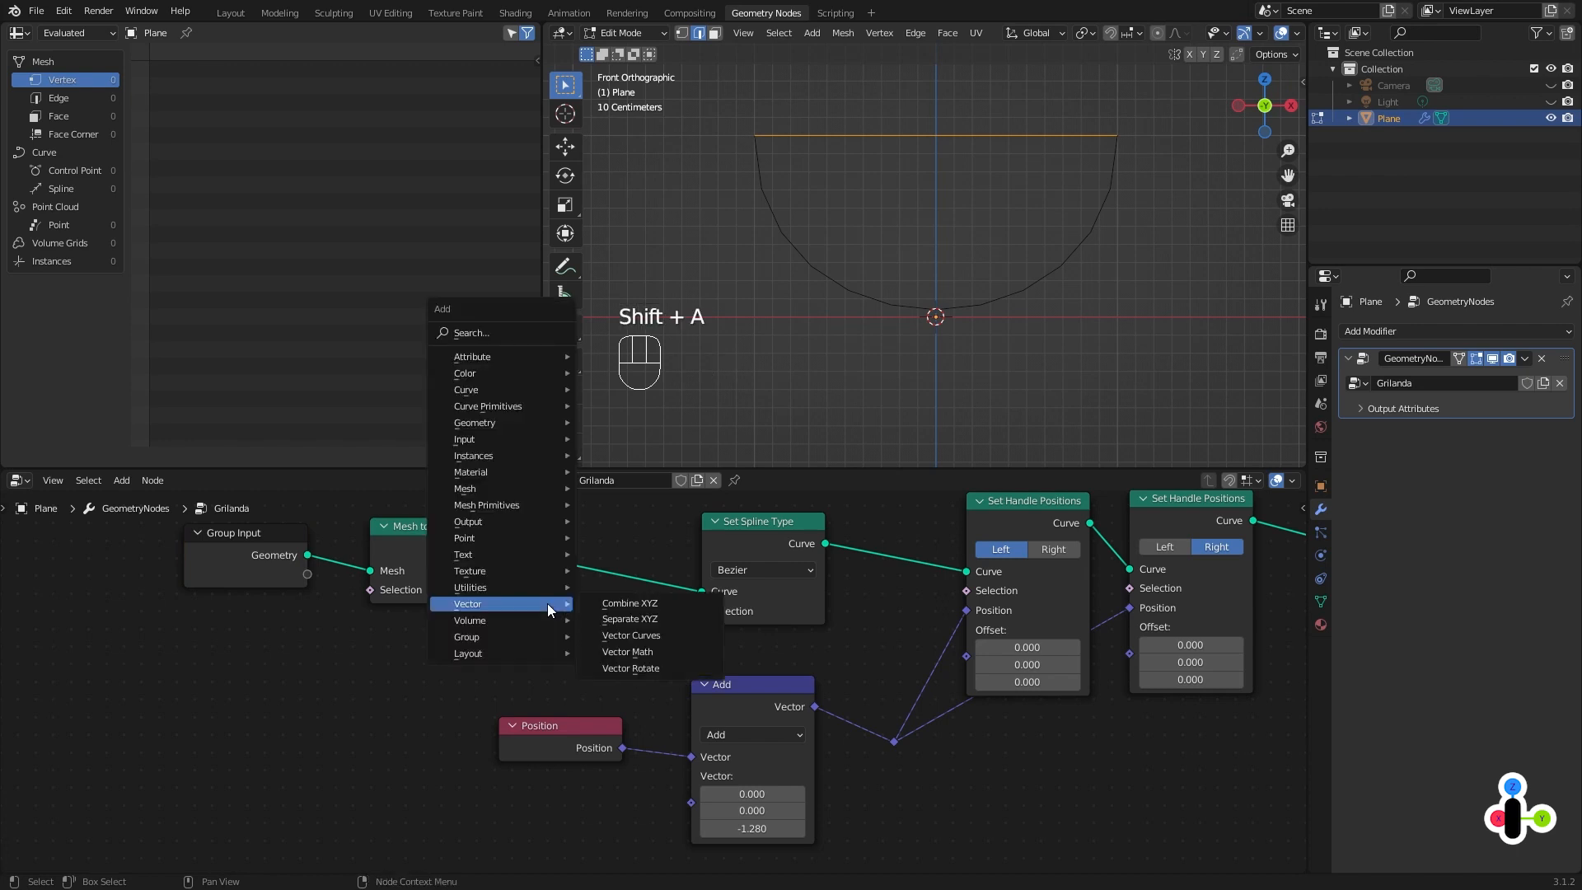
{"action": "mouse_move", "coordinate": [501, 394]}
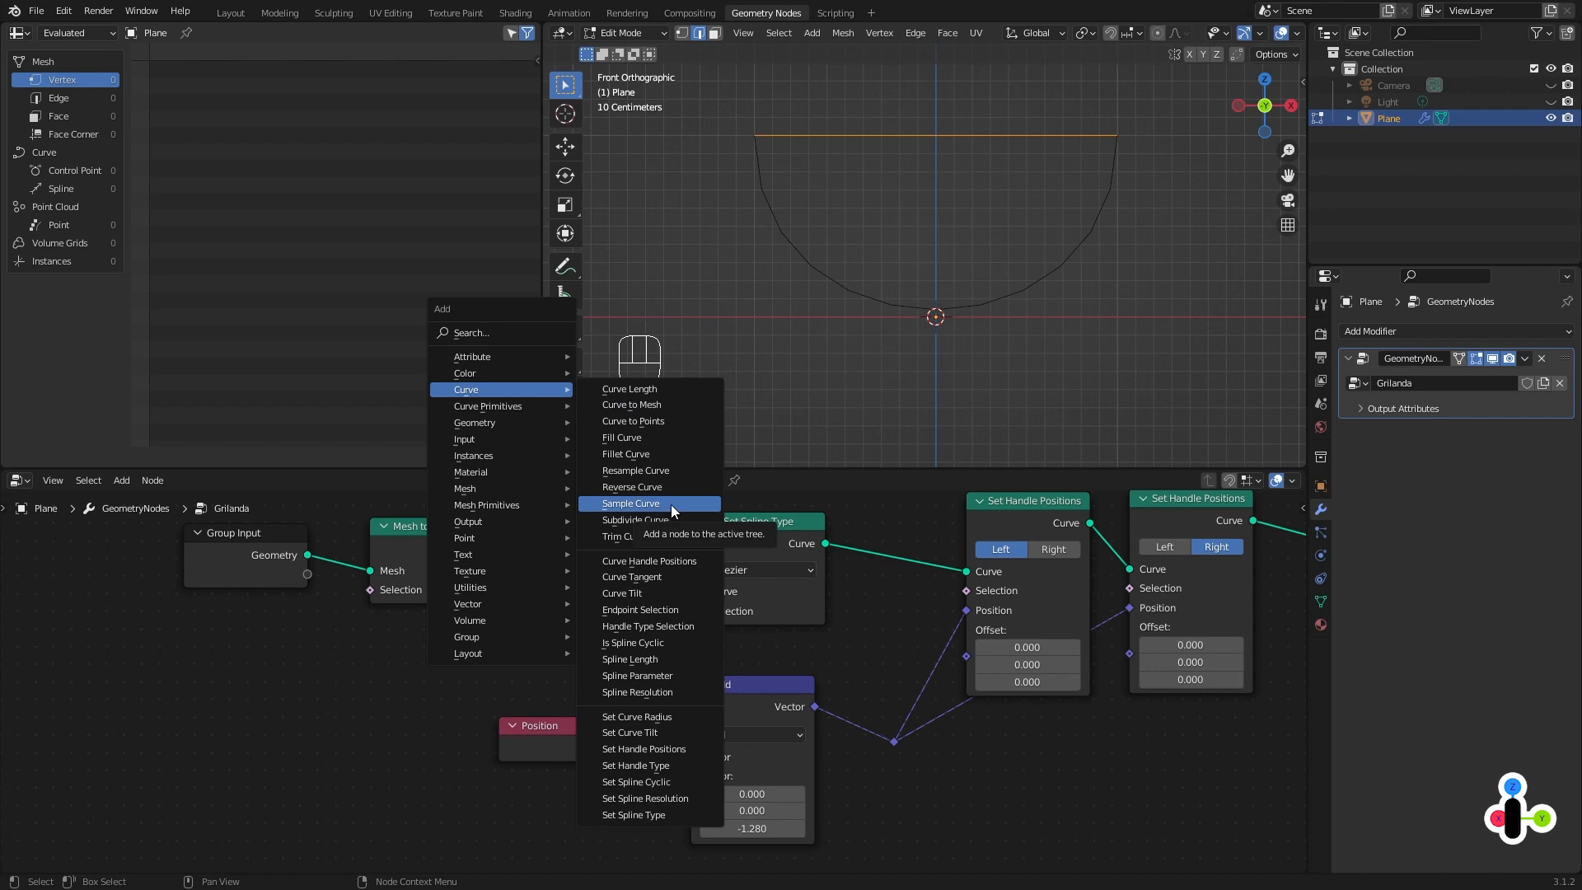
{"action": "left_click", "coordinate": [660, 471]}
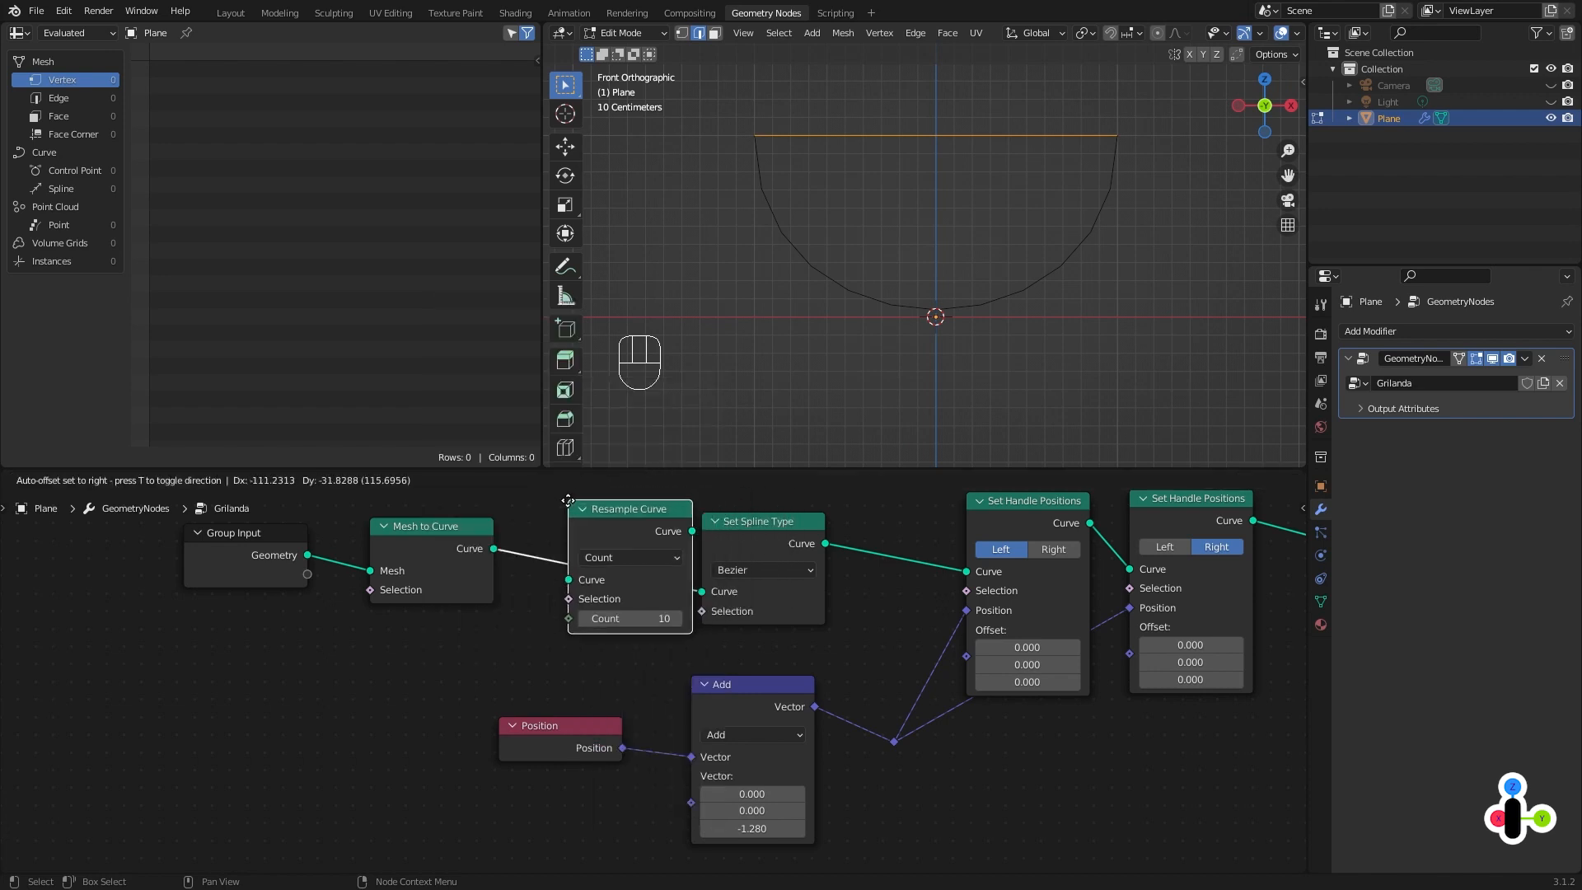
{"action": "left_click", "coordinate": [549, 506]}
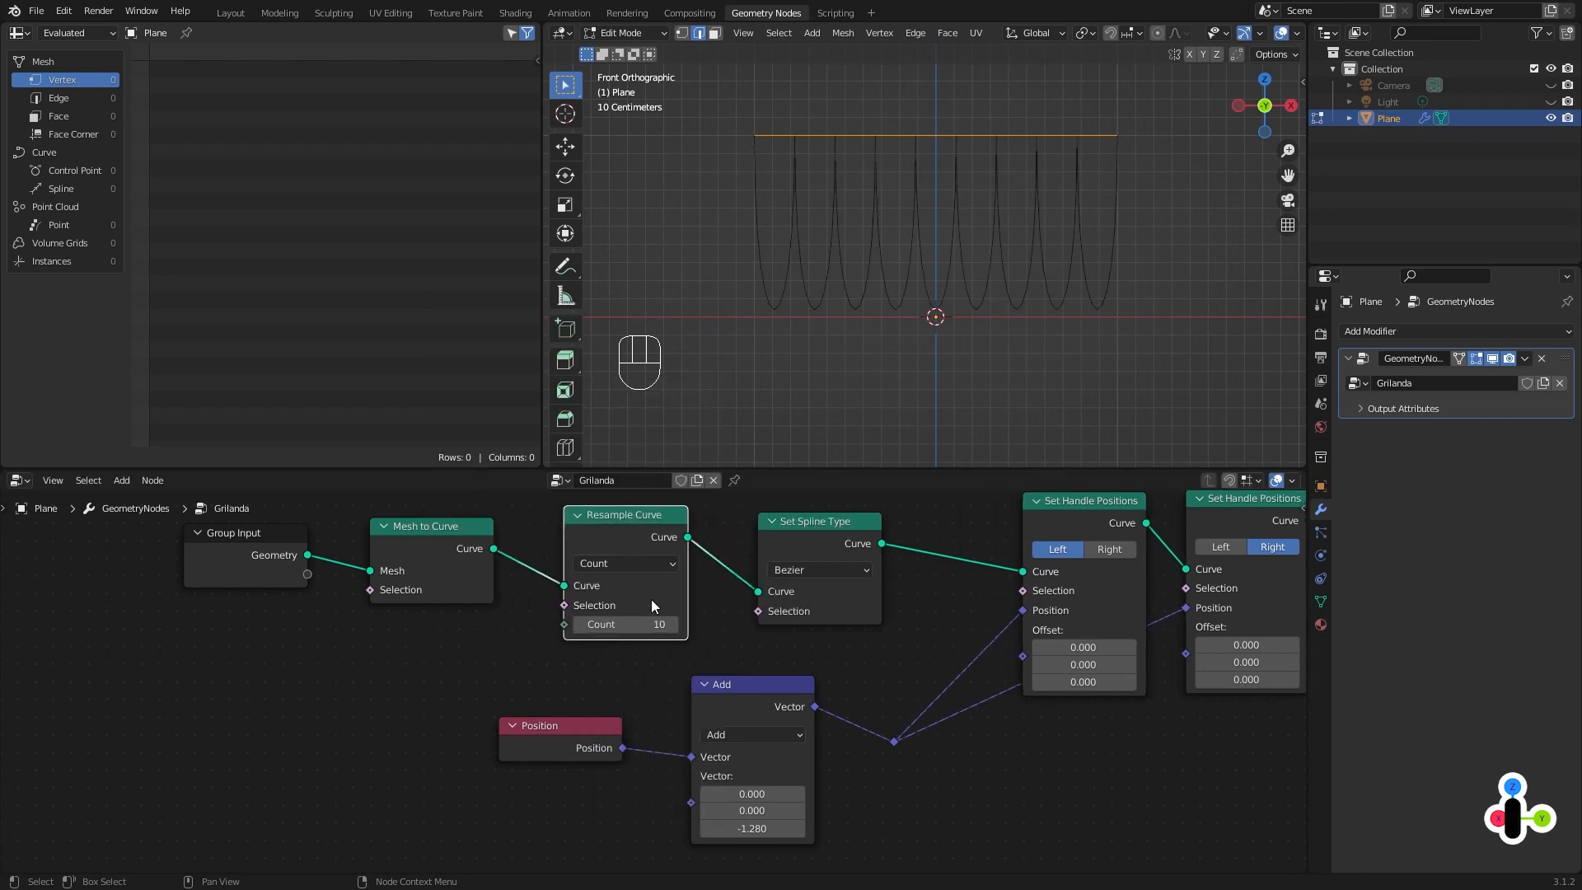
Connect the Resample Curve count to a new Group Input socket and set Count to 12 in the modifier.
{"action": "mouse_move", "coordinate": [627, 624]}
{"action": "left_mouse_down"}
{"action": "mouse_move", "coordinate": [589, 624]}
{"action": "mouse_move", "coordinate": [626, 624]}
{"action": "left_mouse_up"}
{"action": "left_click_drag", "start_coordinate": [261, 558], "coordinate": [565, 623]}
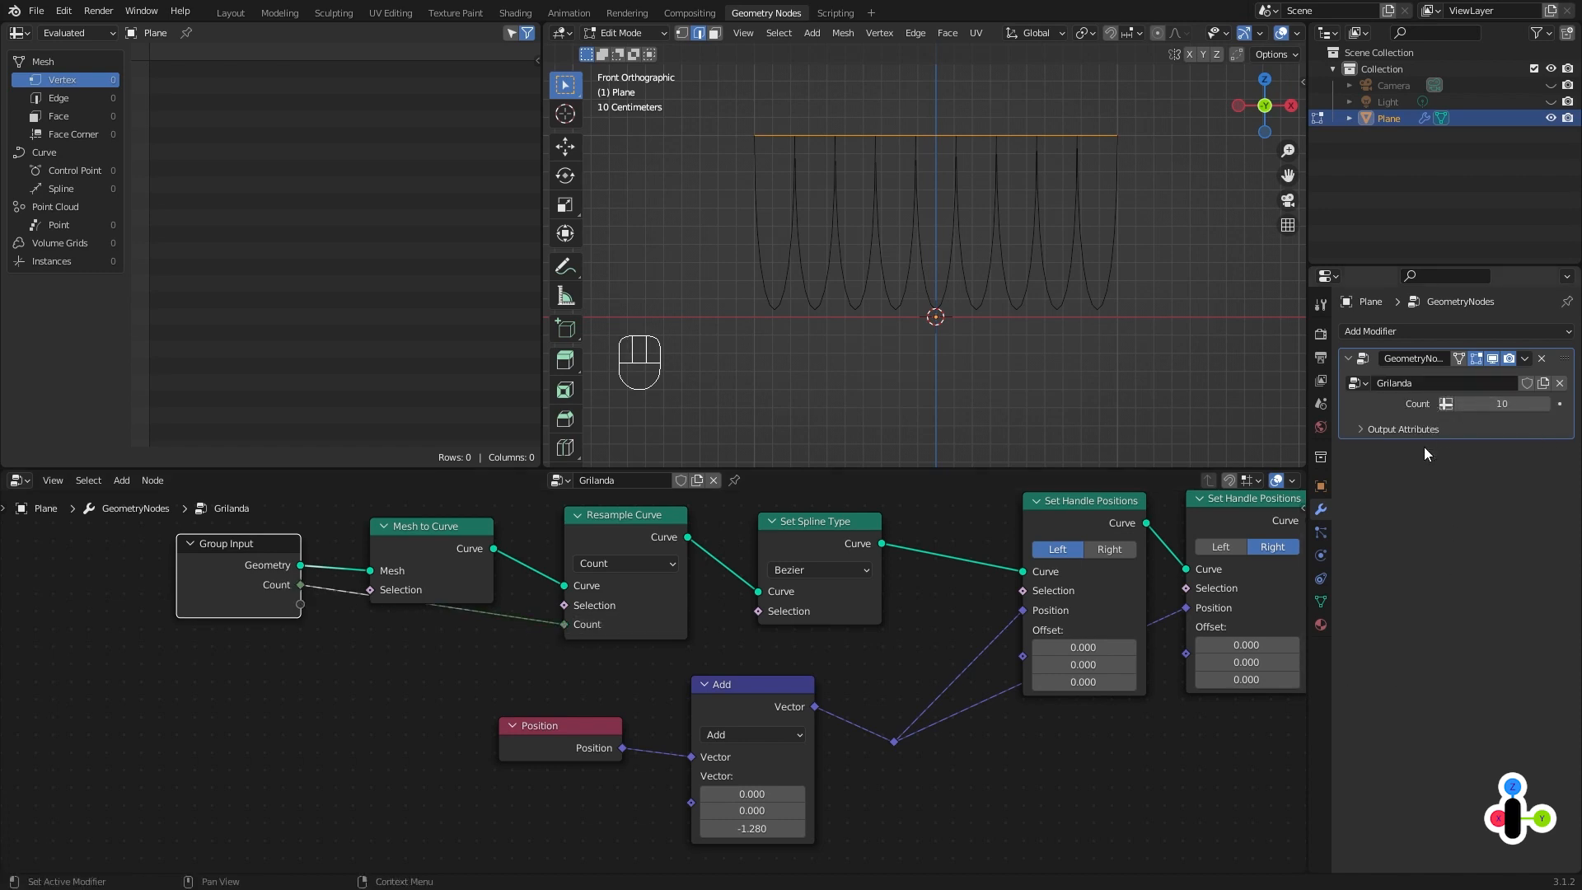
{"action": "mouse_move", "coordinate": [1501, 404]}
{"action": "left_mouse_down"}
{"action": "mouse_move", "coordinate": [1549, 404]}
{"action": "mouse_move", "coordinate": [1488, 404]}
{"action": "left_mouse_up"}
Rename the Count group input to Amount and set it to 8 in the modifier.
{"action": "key", "text": "n"}
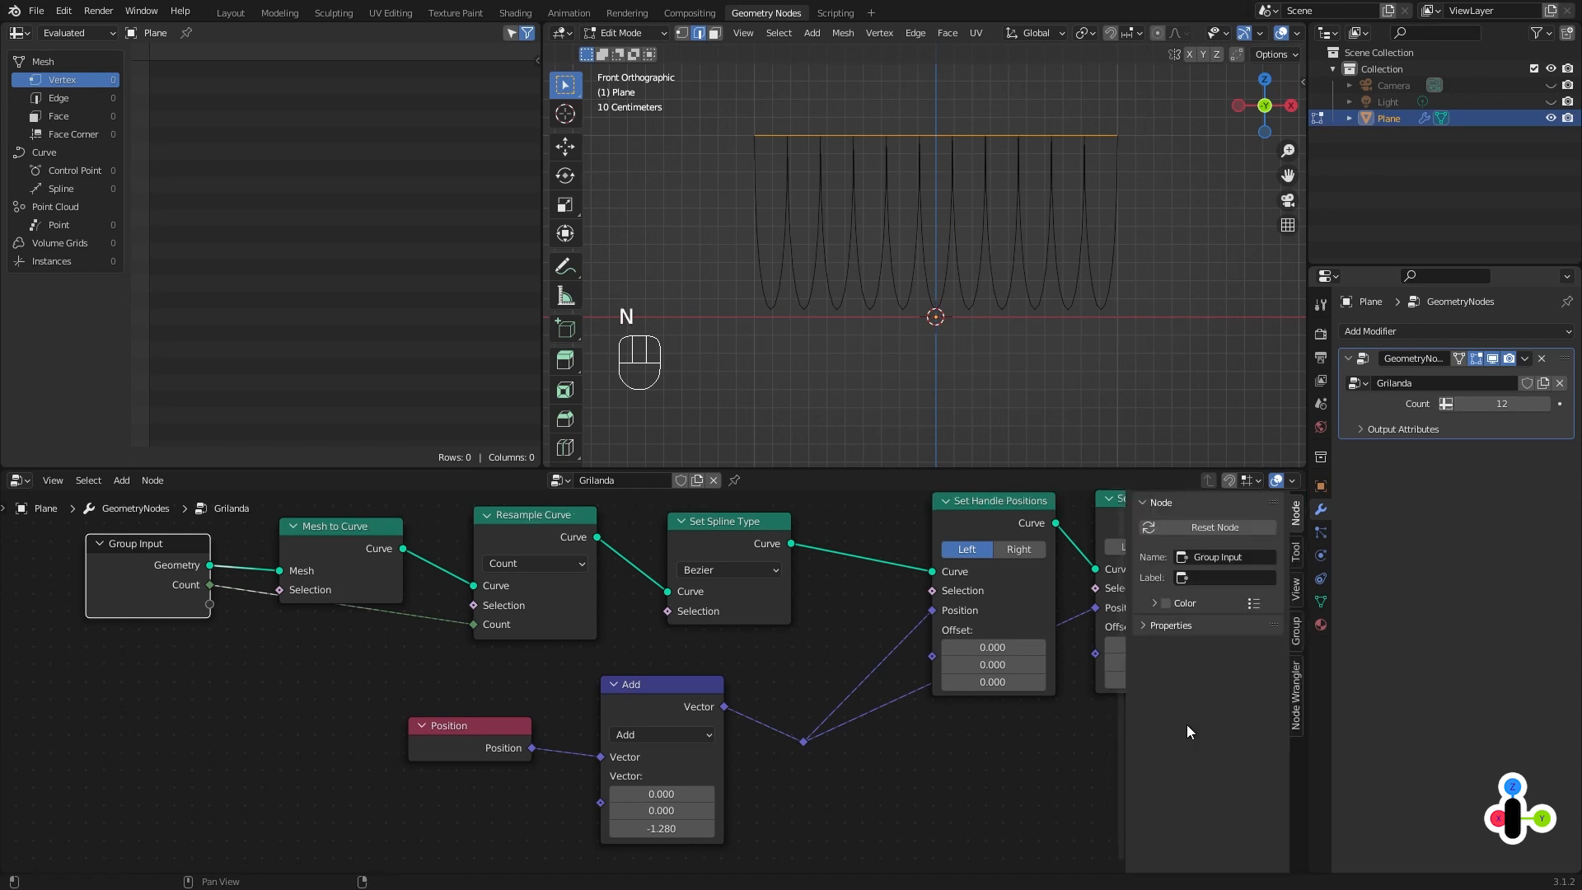
{"action": "left_click", "coordinate": [1295, 631]}
{"action": "double_click", "coordinate": [1187, 549]}
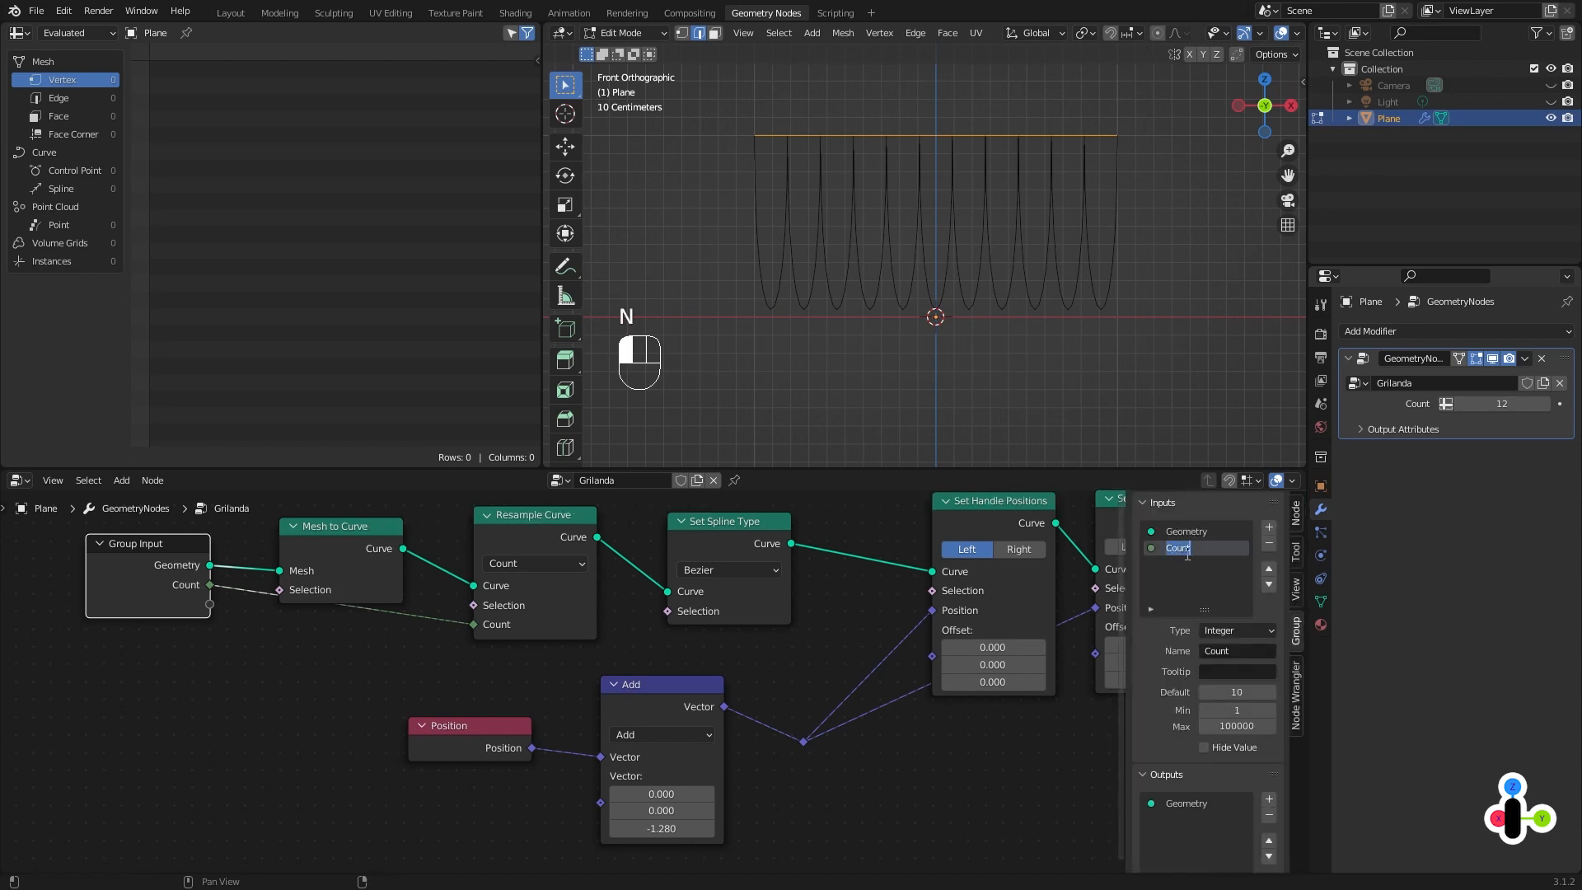
{"action": "type", "text": "Amount"}
{"action": "key", "text": "Return"}
{"action": "key", "text": "n"}
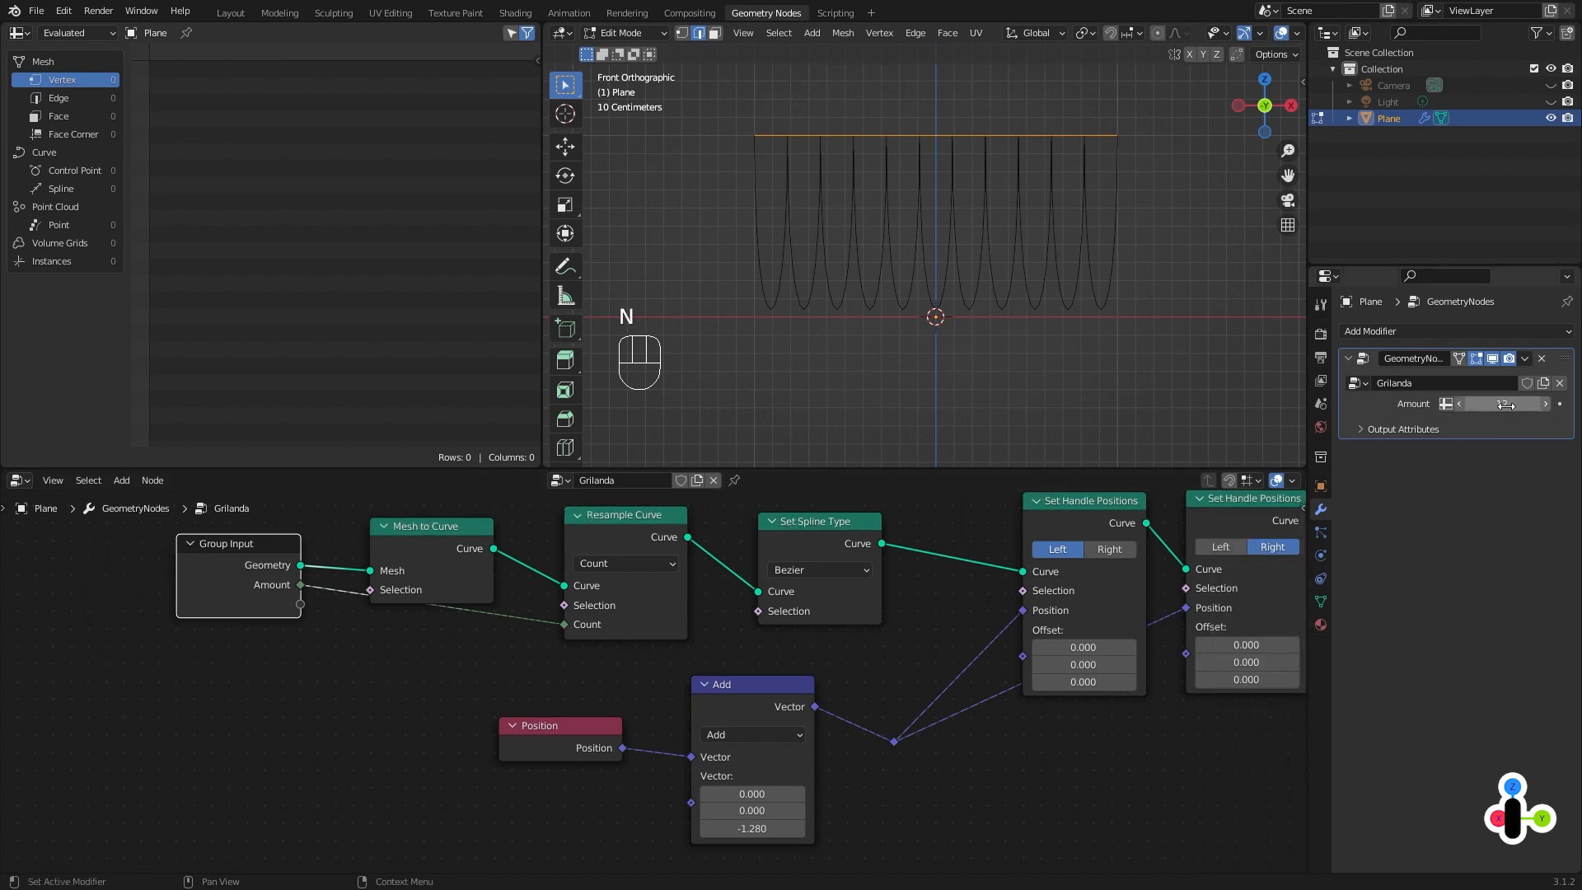
{"action": "mouse_move", "coordinate": [1507, 405]}
{"action": "left_mouse_down"}
{"action": "mouse_move", "coordinate": [1540, 405]}
{"action": "mouse_move", "coordinate": [1455, 405]}
{"action": "mouse_move", "coordinate": [1513, 405]}
{"action": "mouse_move", "coordinate": [1483, 405]}
{"action": "left_mouse_up"}
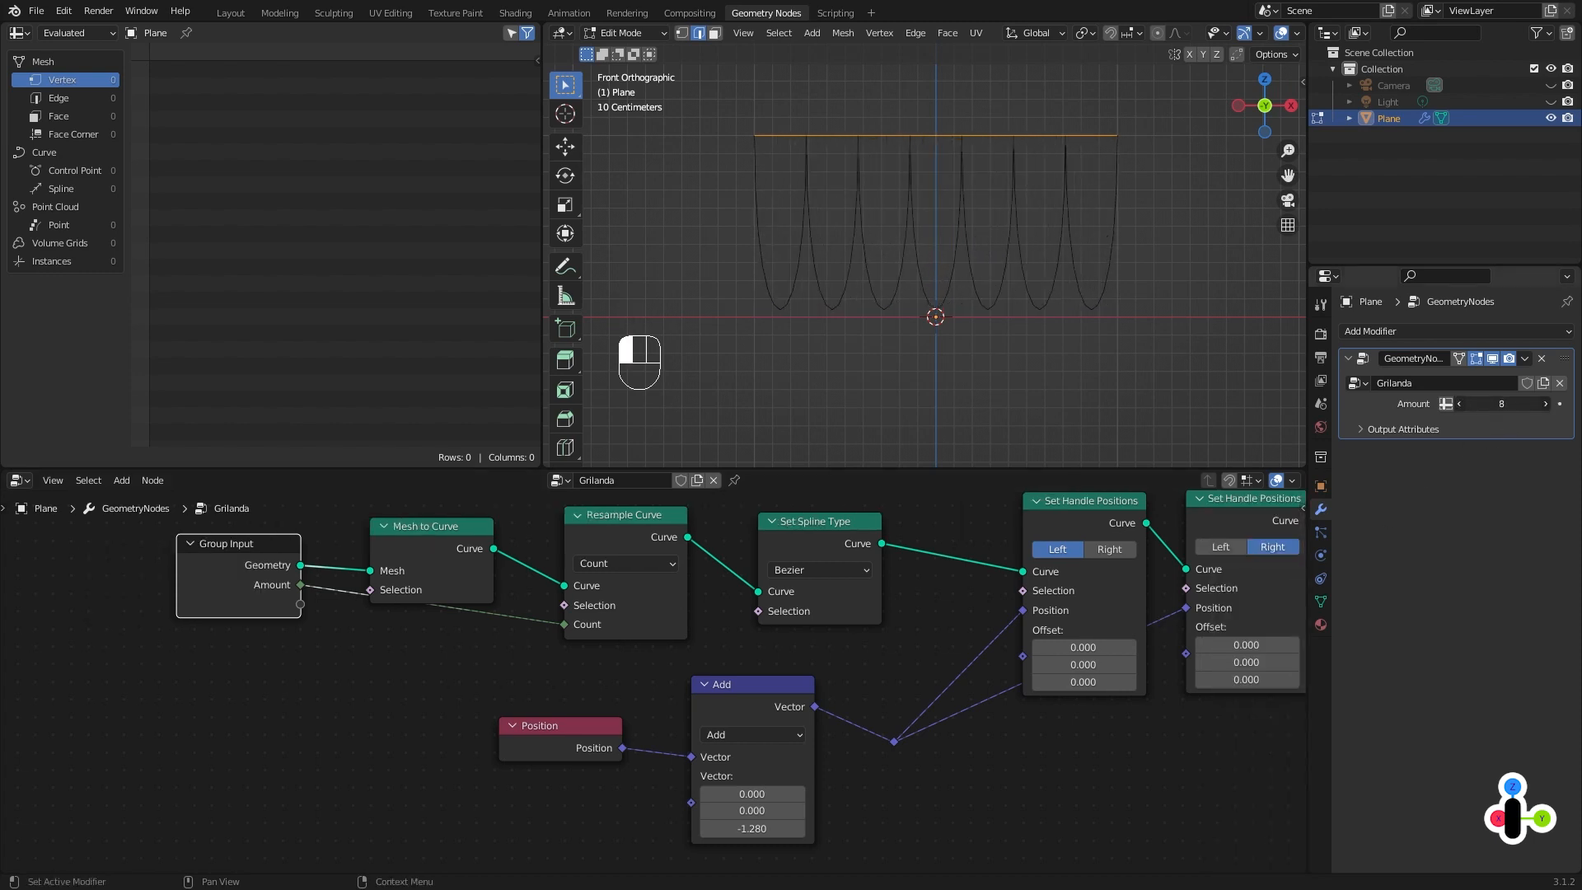
Align the reroute point with the Add node's output and move the Position node closer to the Add node.
{"action": "left_click", "coordinate": [895, 740]}
{"action": "key", "text": "g"}
{"action": "left_click", "coordinate": [887, 699]}
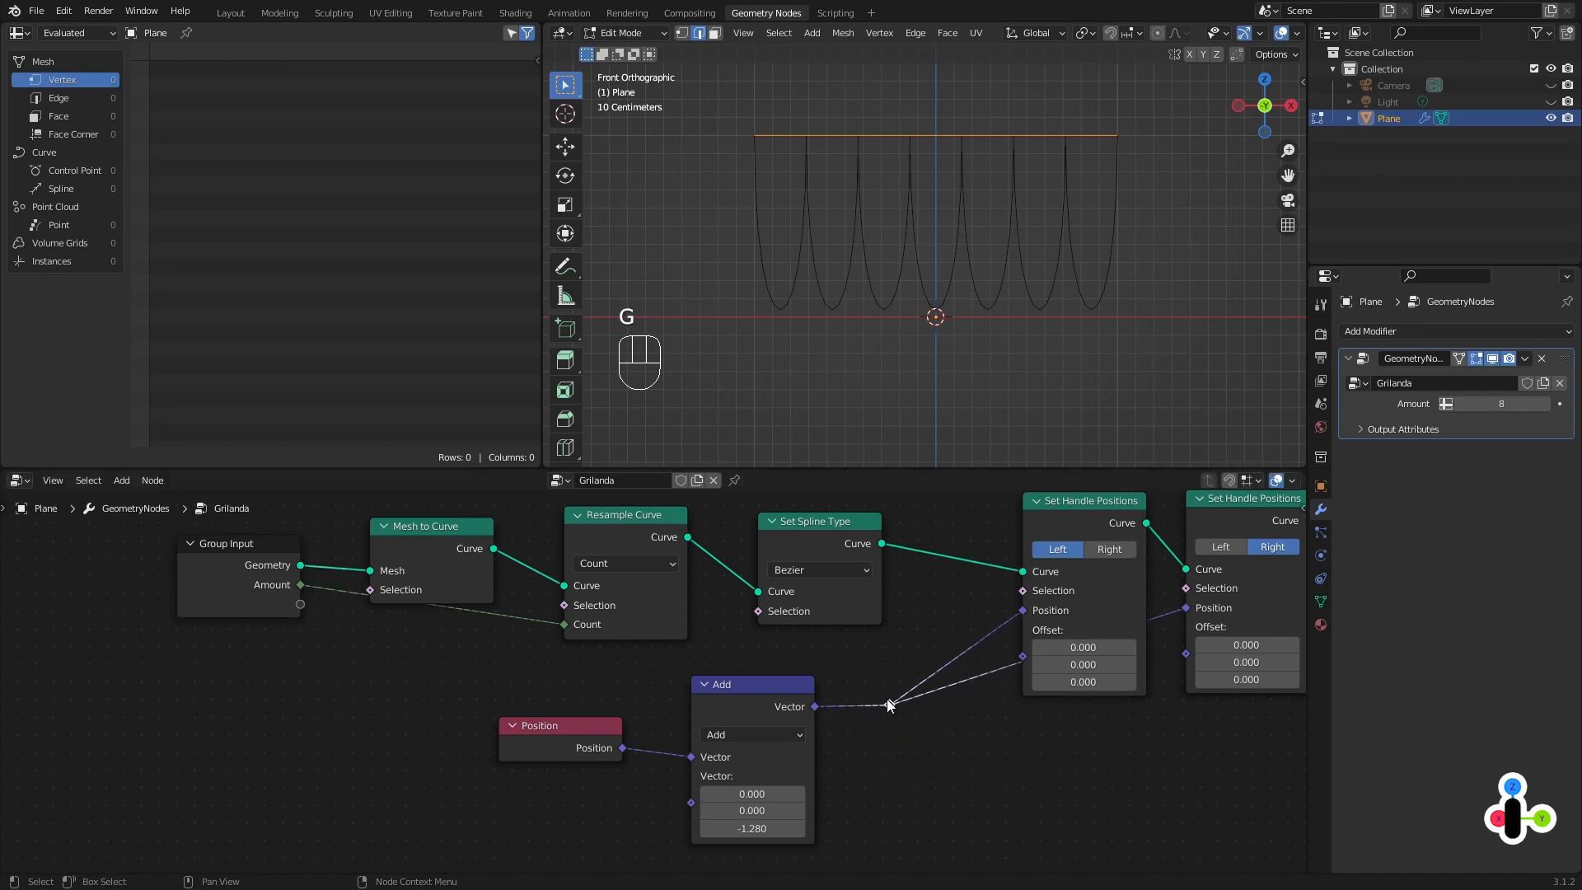
{"action": "left_click_drag", "start_coordinate": [608, 723], "coordinate": [631, 714]}
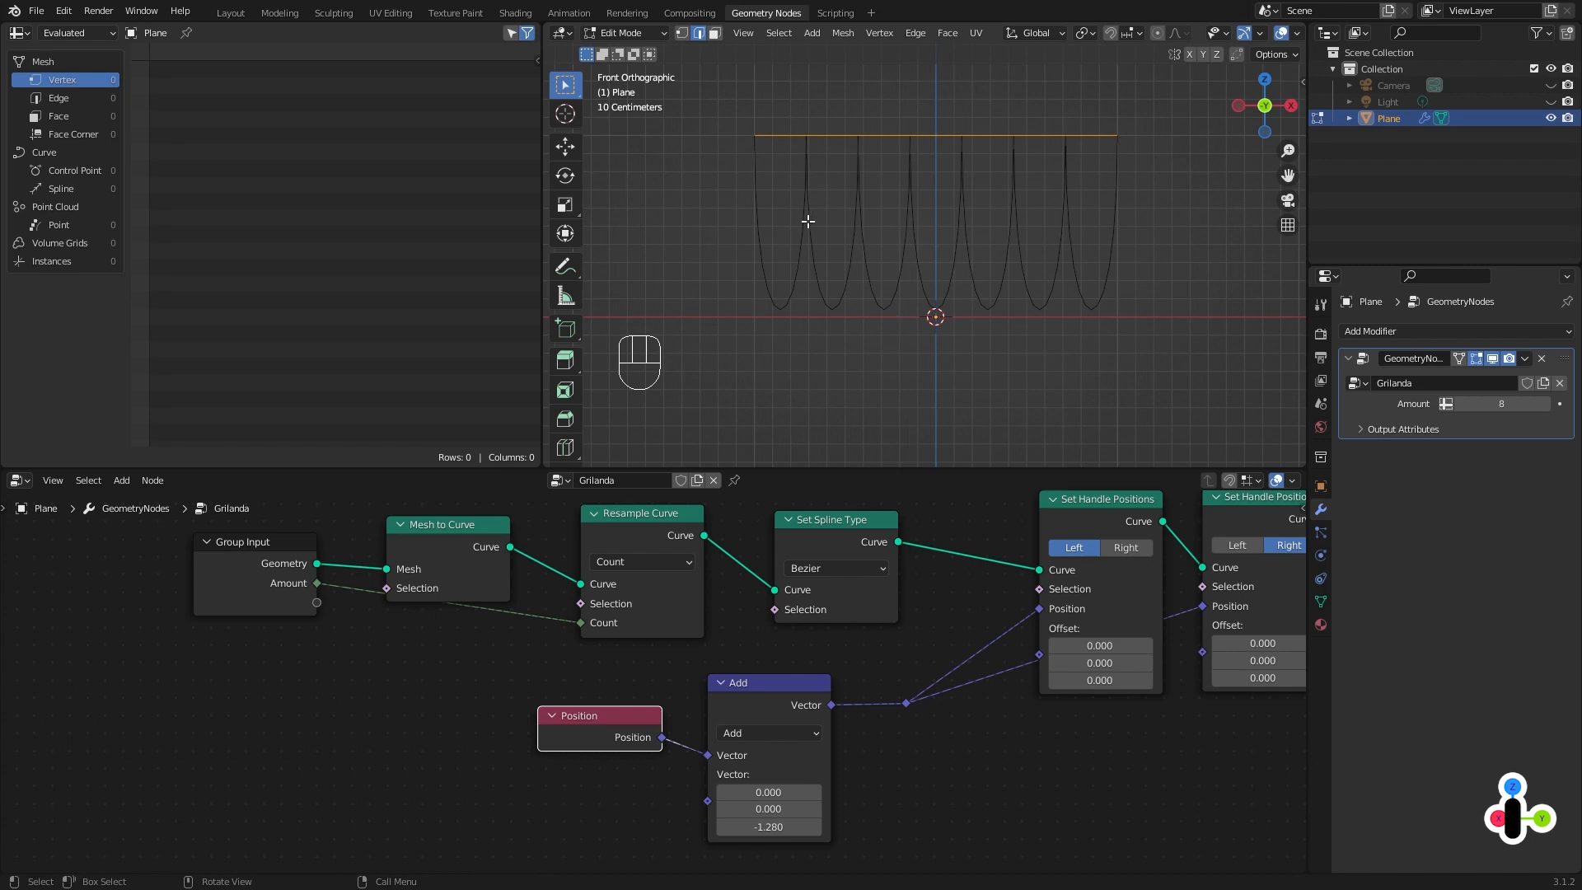
Add a Random Value node and place it below the Position node, beside the Add node.
{"action": "middle_click_drag", "start_coordinate": [632, 835], "coordinate": [731, 783]}
{"action": "scroll", "coordinate": [682, 785], "scroll_direction": "down", "scroll_amount": 1}
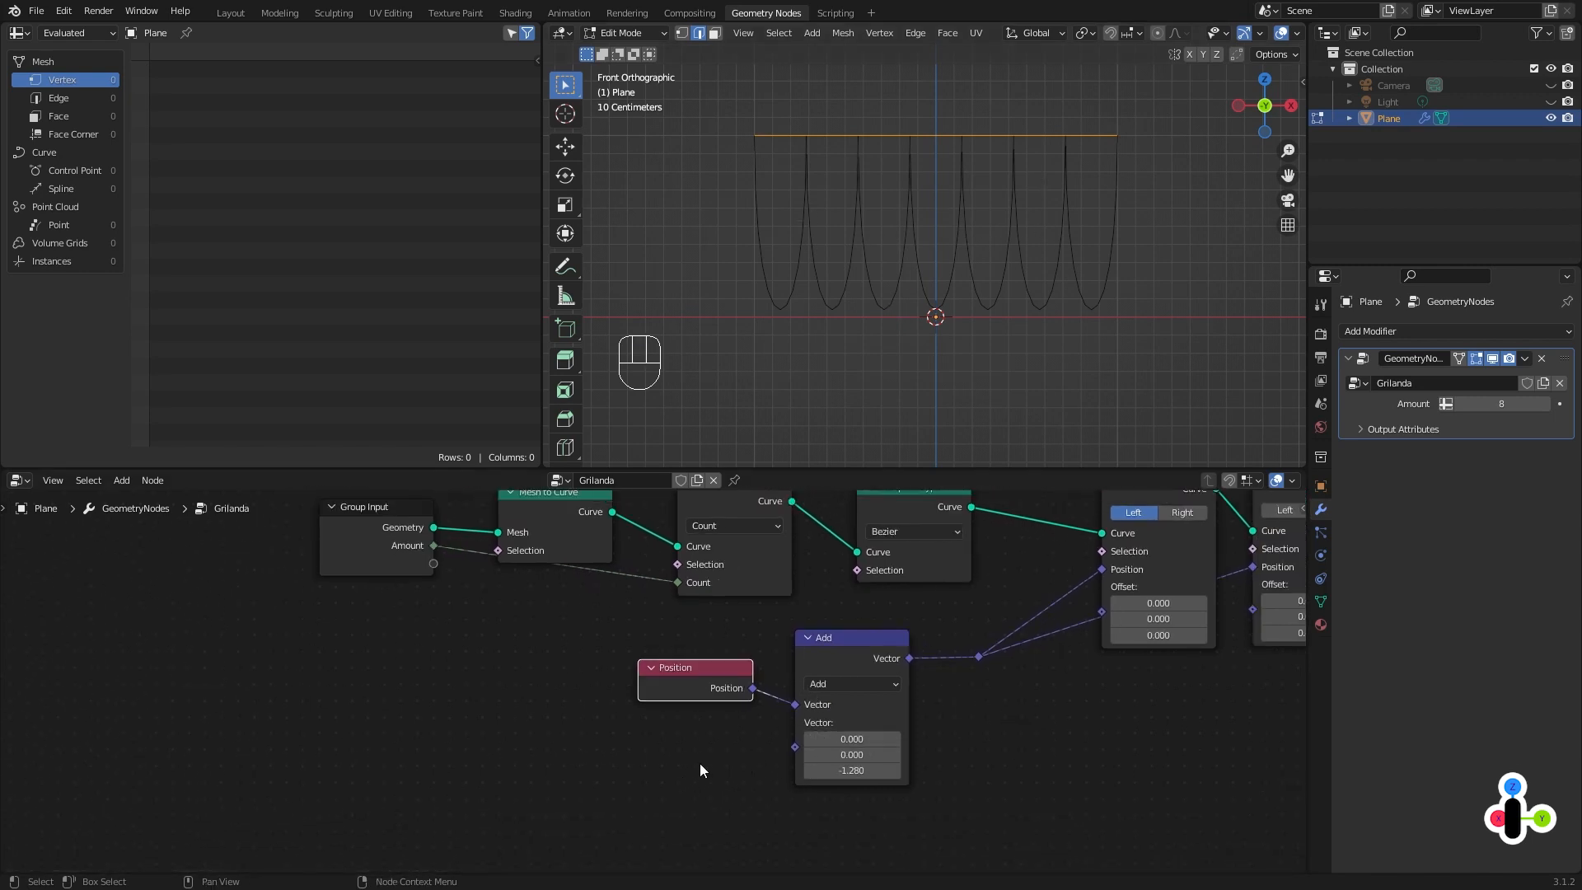
{"action": "middle_click_drag", "start_coordinate": [625, 793], "coordinate": [655, 770]}
{"action": "left_click", "coordinate": [653, 765]}
{"action": "key", "text": "shift+a"}
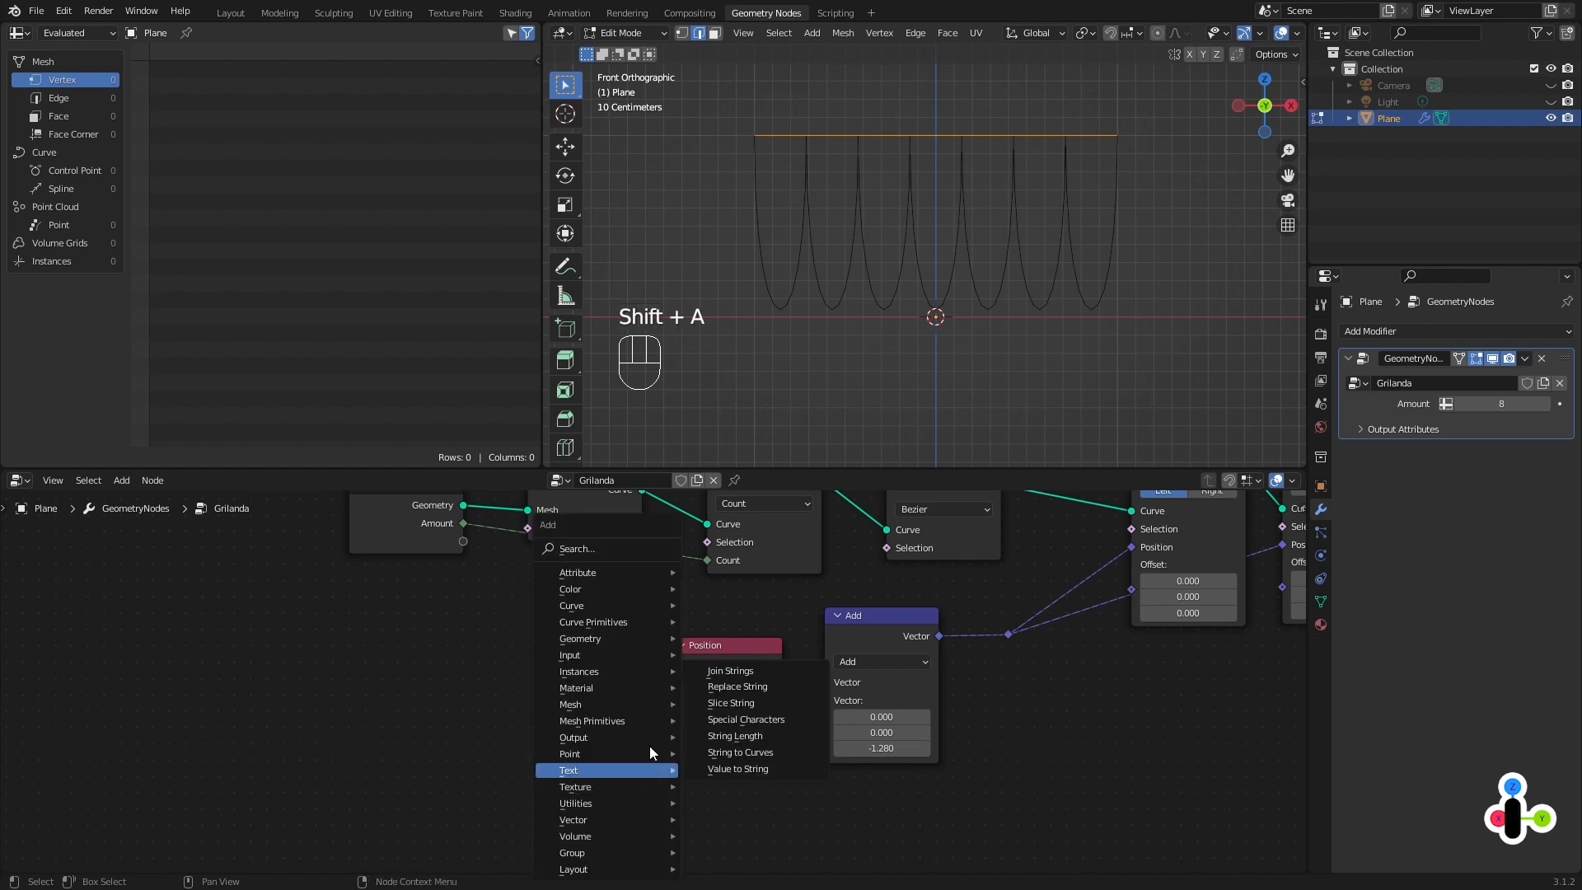
{"action": "left_click", "coordinate": [604, 546]}
{"action": "type", "text": "rand"}
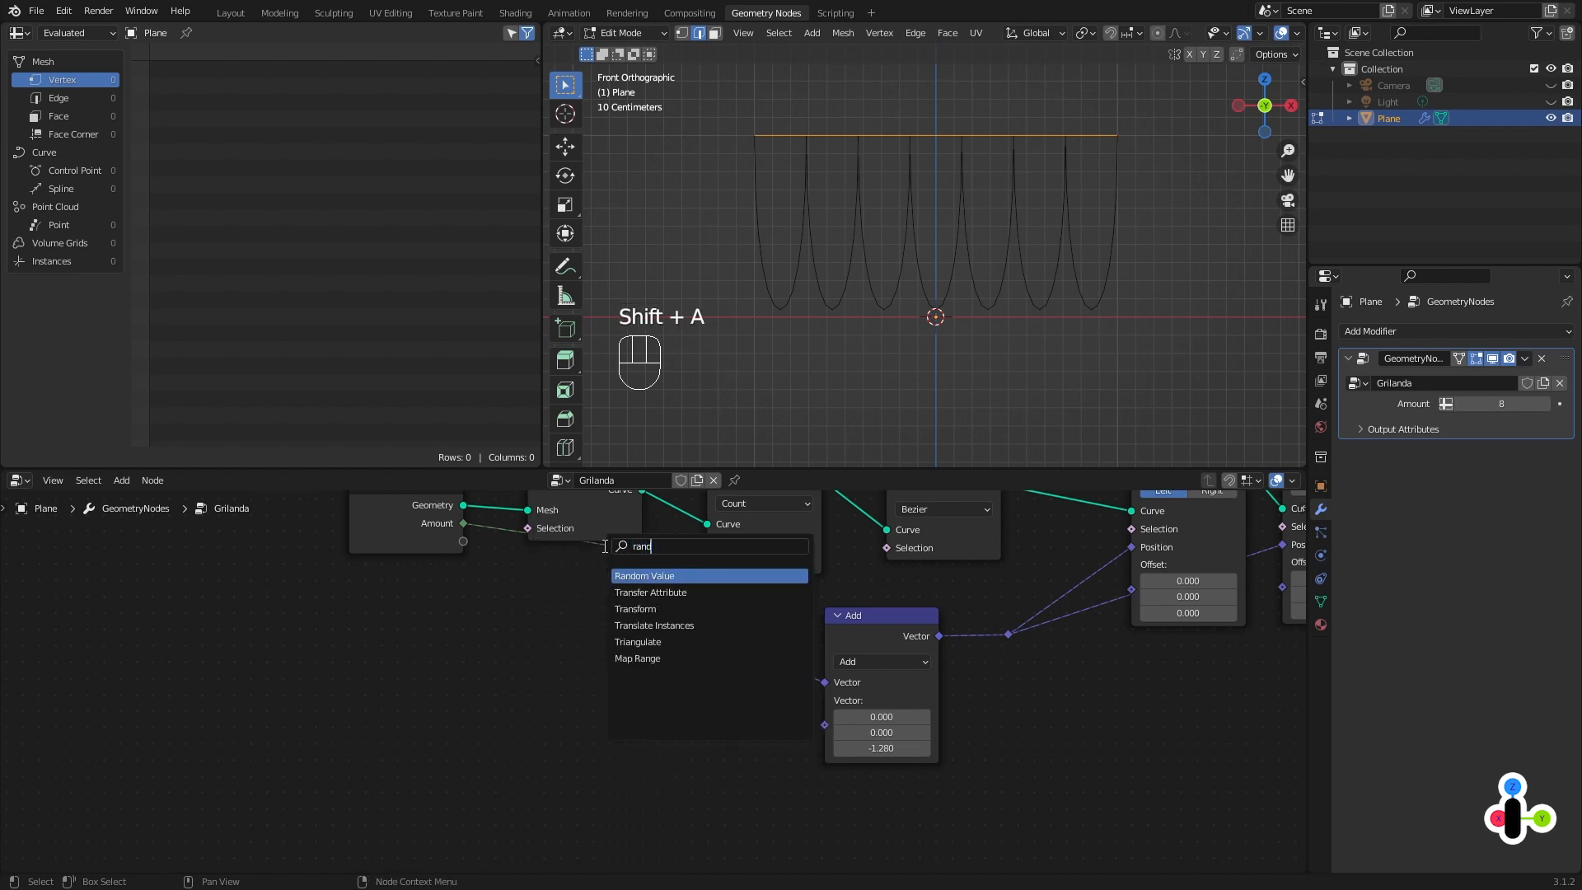
{"action": "key", "text": "Return"}
{"action": "left_click", "coordinate": [578, 734]}
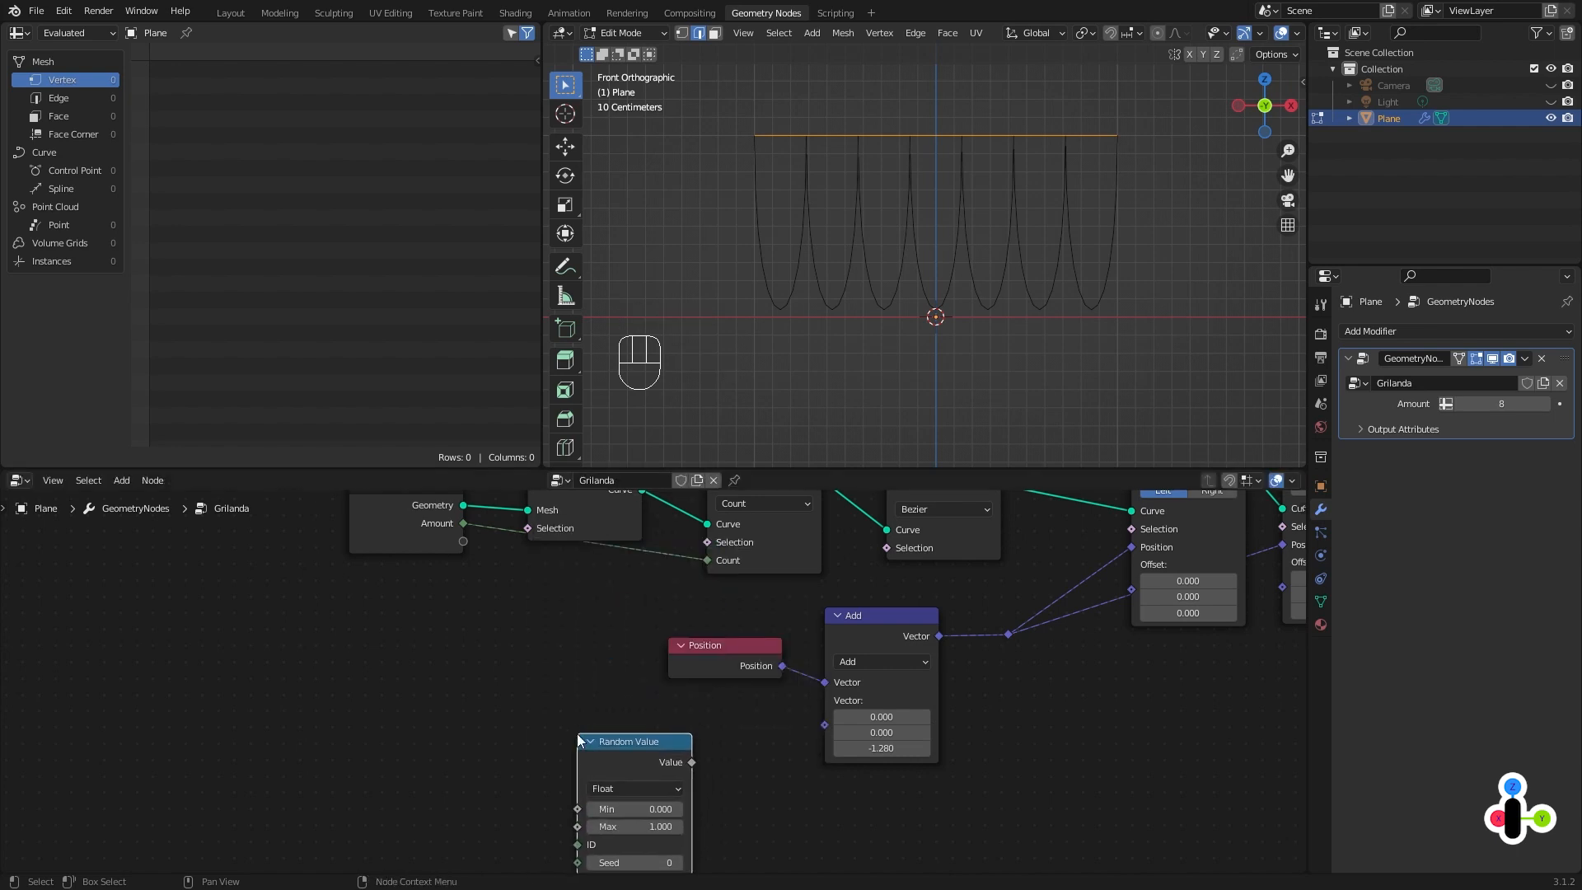
{"action": "middle_click_drag", "start_coordinate": [685, 746], "coordinate": [687, 692]}
{"action": "left_click_drag", "start_coordinate": [694, 708], "coordinate": [779, 702]}
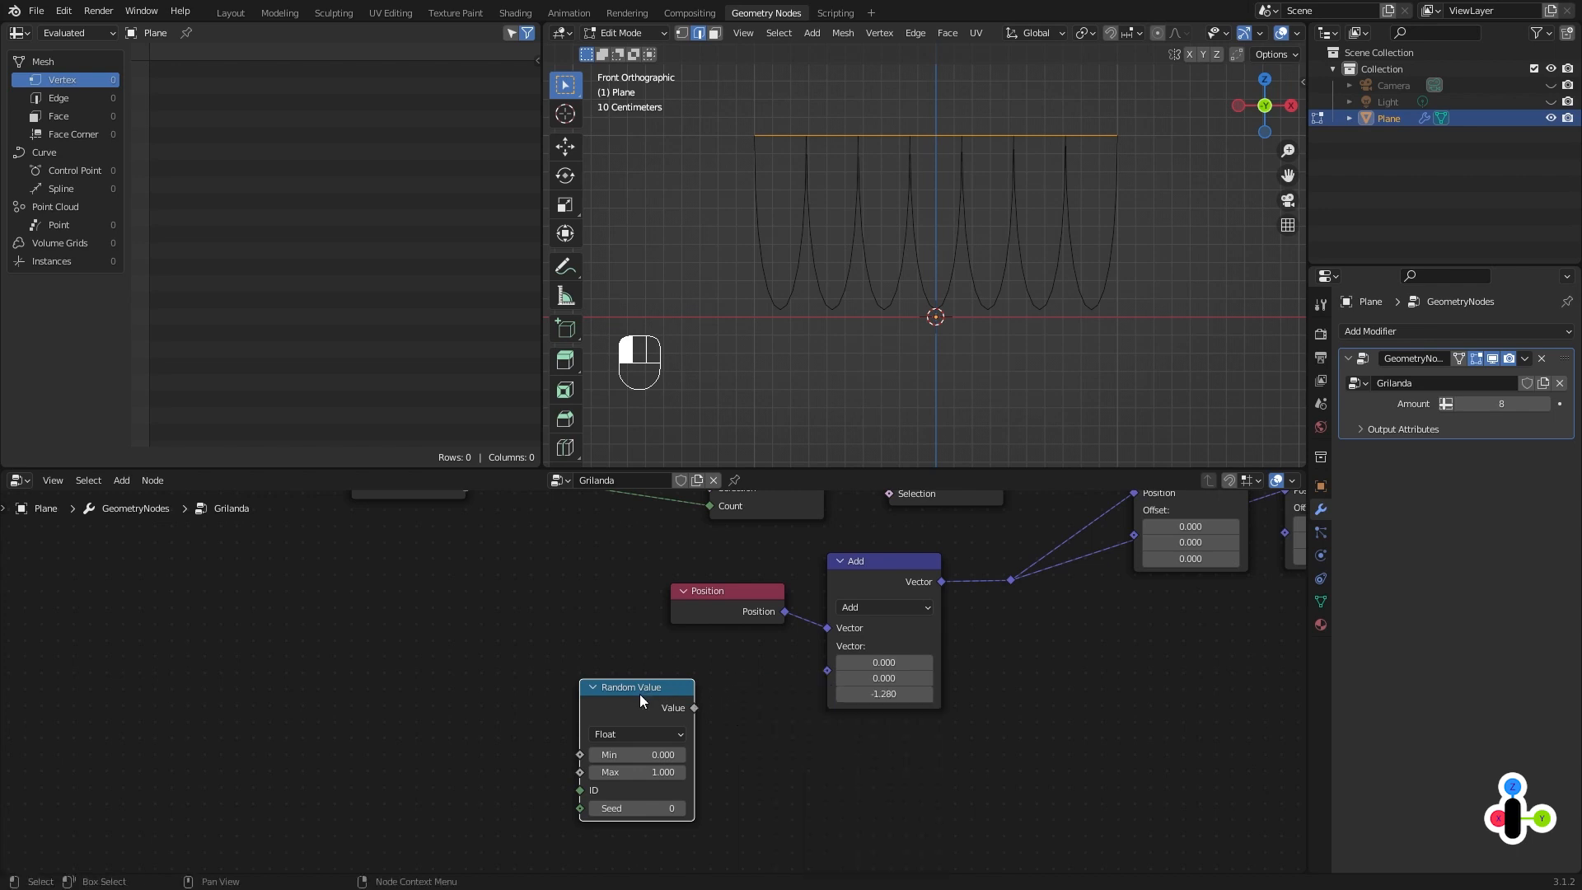
{"action": "left_click_drag", "start_coordinate": [640, 694], "coordinate": [639, 685]}
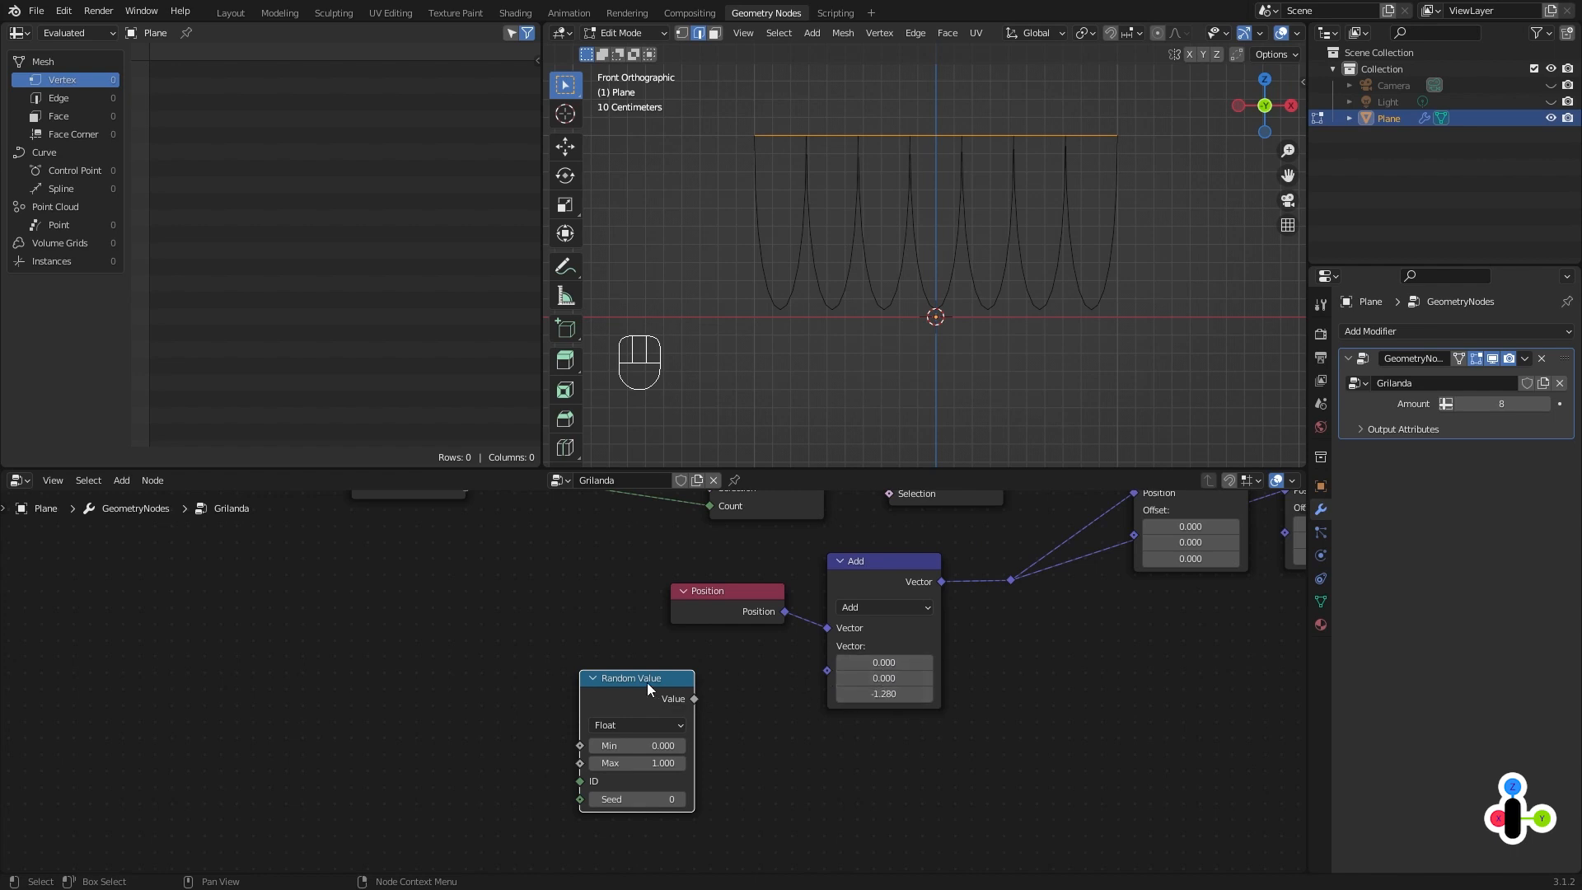
Add a Combine XYZ node, feed the Random Value into its Z, and connect its Vector to the Add node's second input.
{"action": "left_click_drag", "start_coordinate": [682, 698], "coordinate": [719, 679]}
{"action": "type", "text": "comb"}
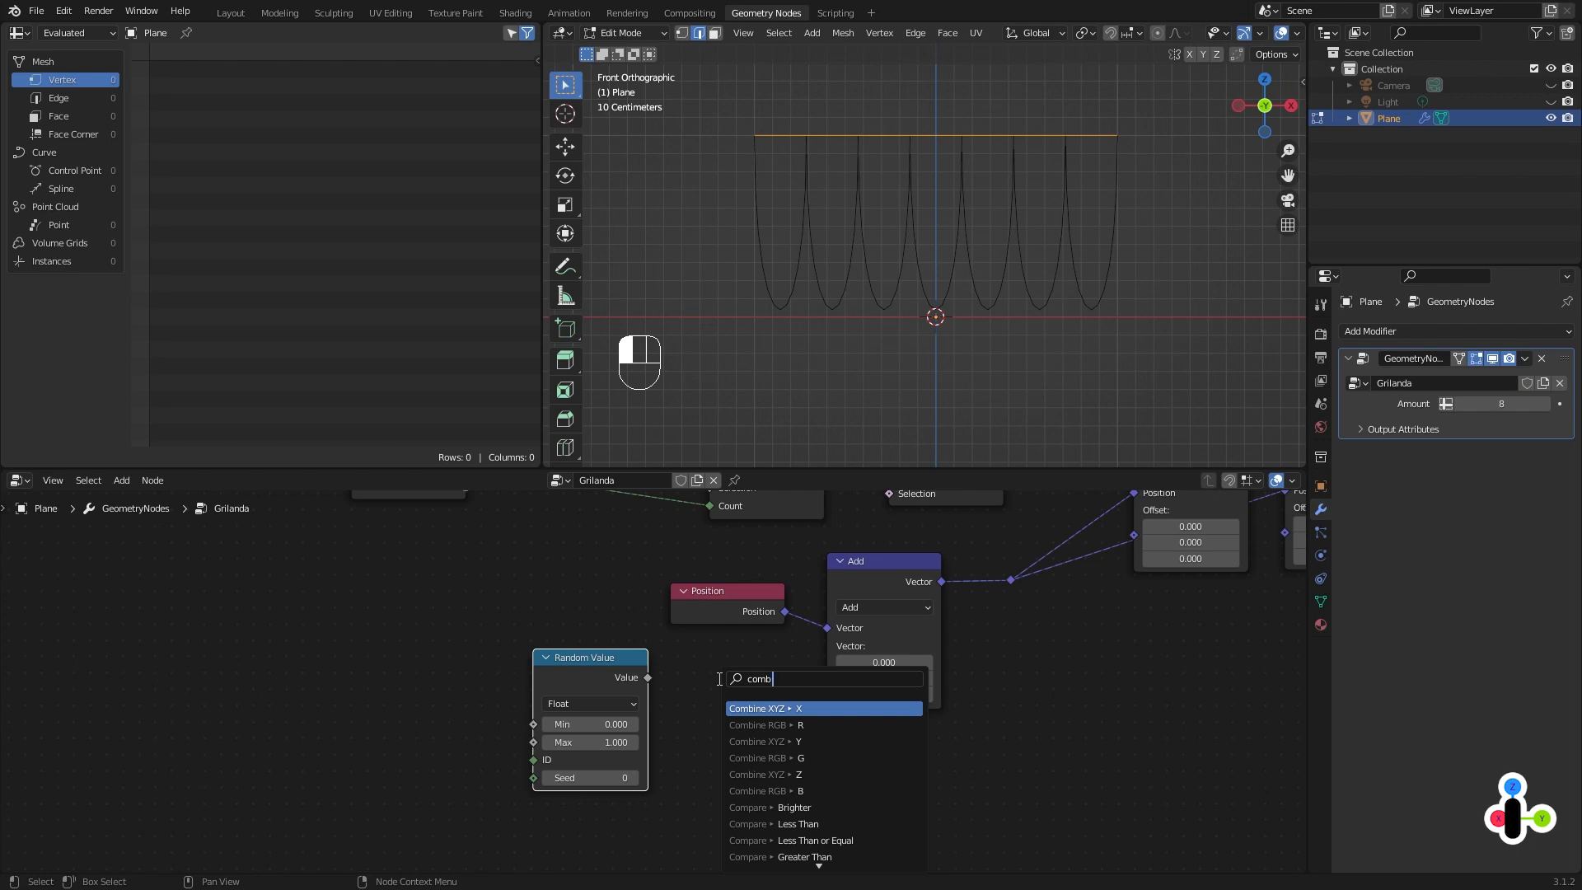
{"action": "type", "text": " z"}
{"action": "key", "text": "Return"}
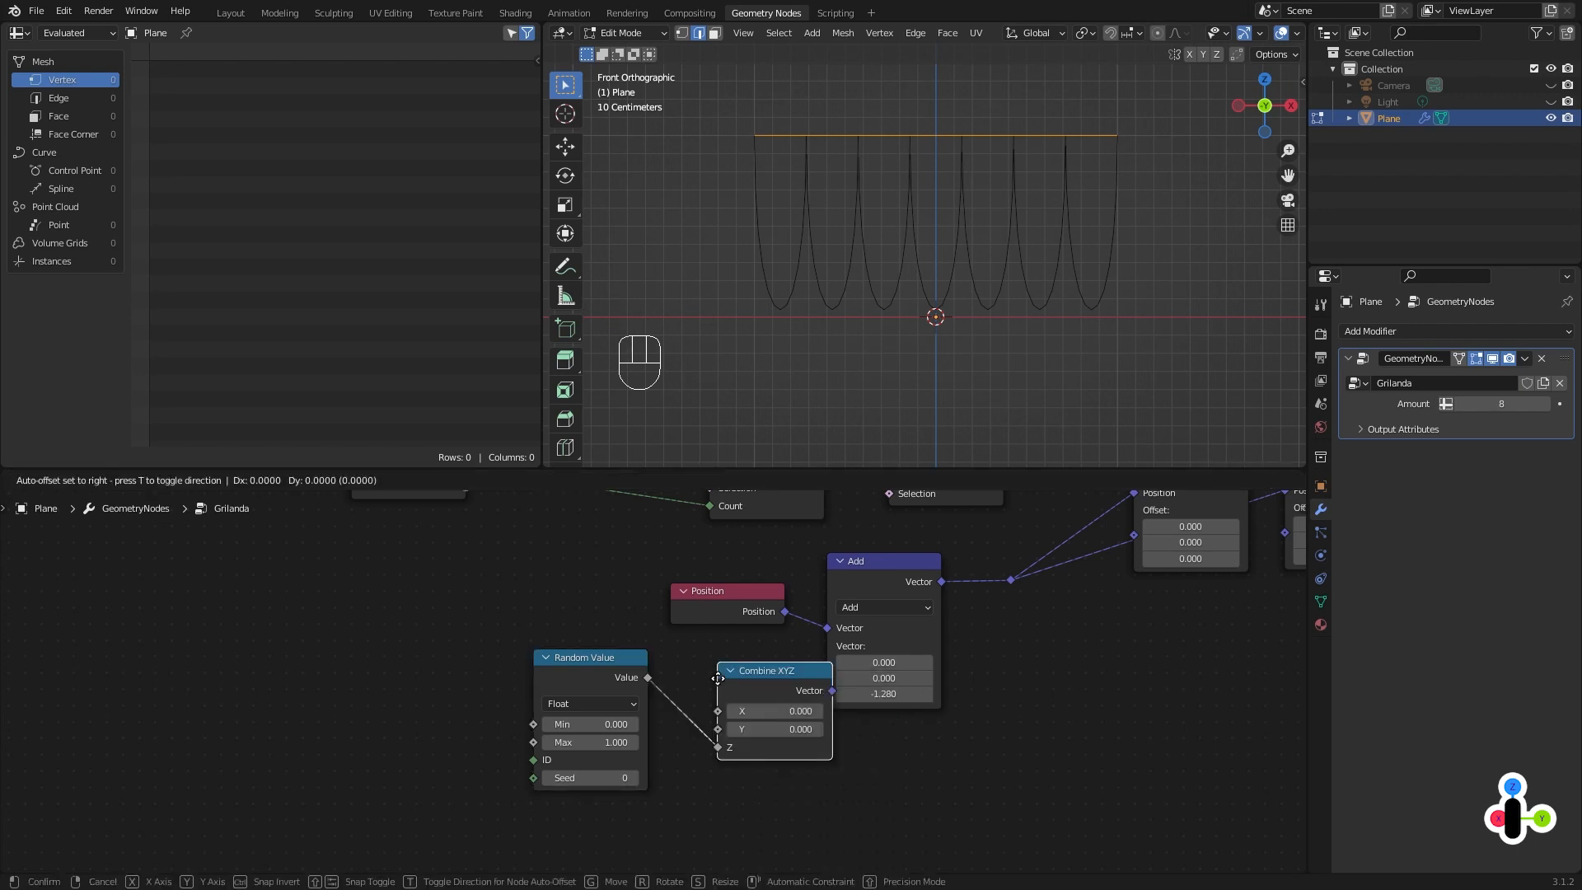
{"action": "left_click", "coordinate": [676, 664]}
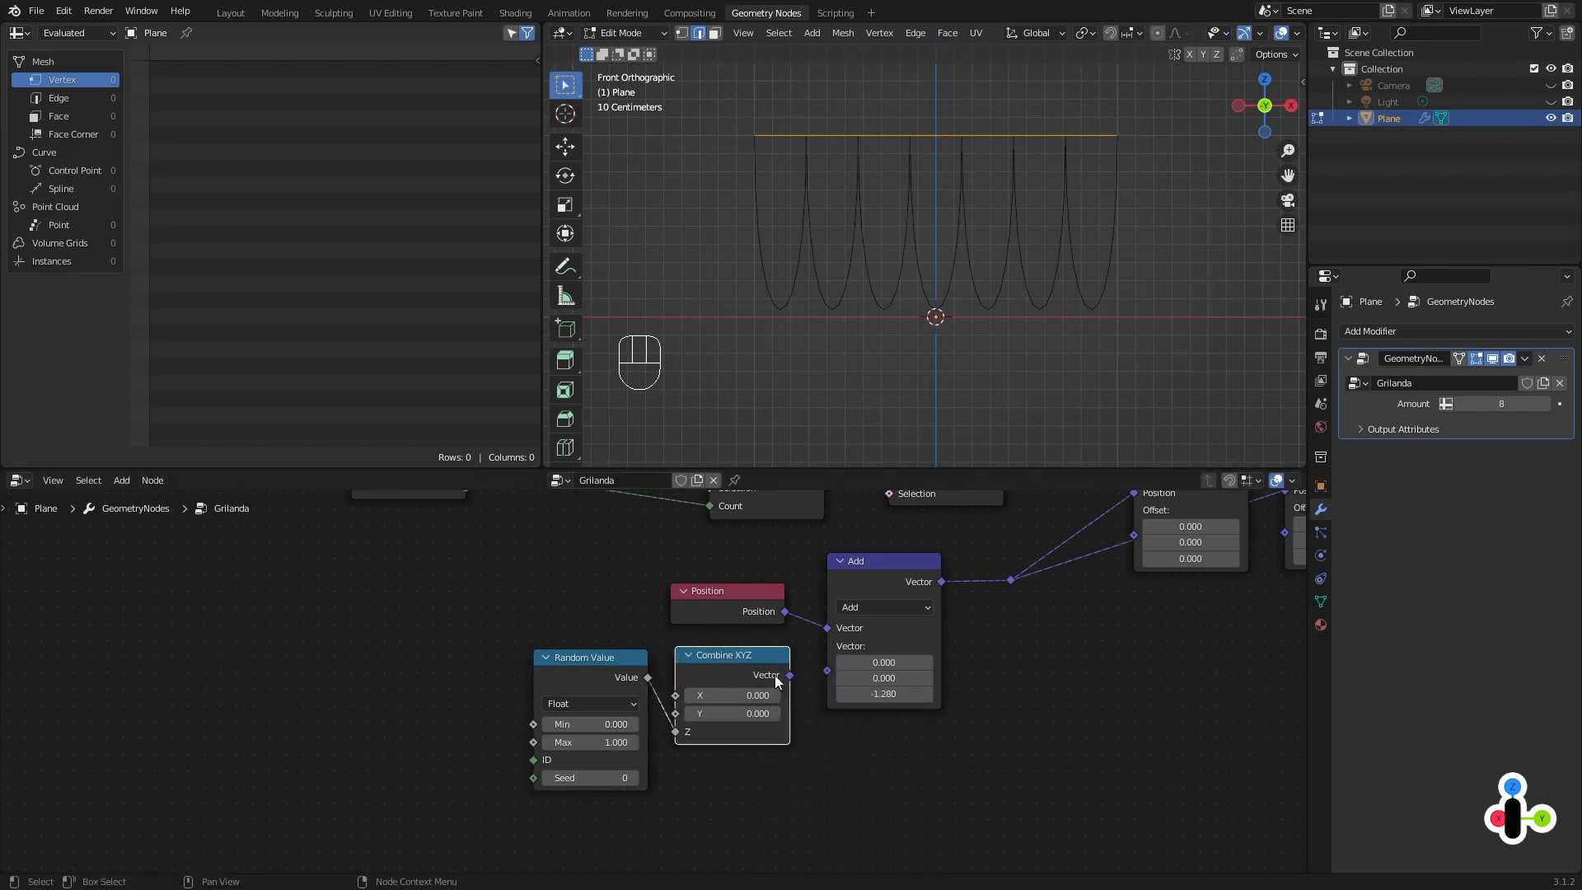
{"action": "left_click_drag", "start_coordinate": [789, 675], "coordinate": [833, 671]}
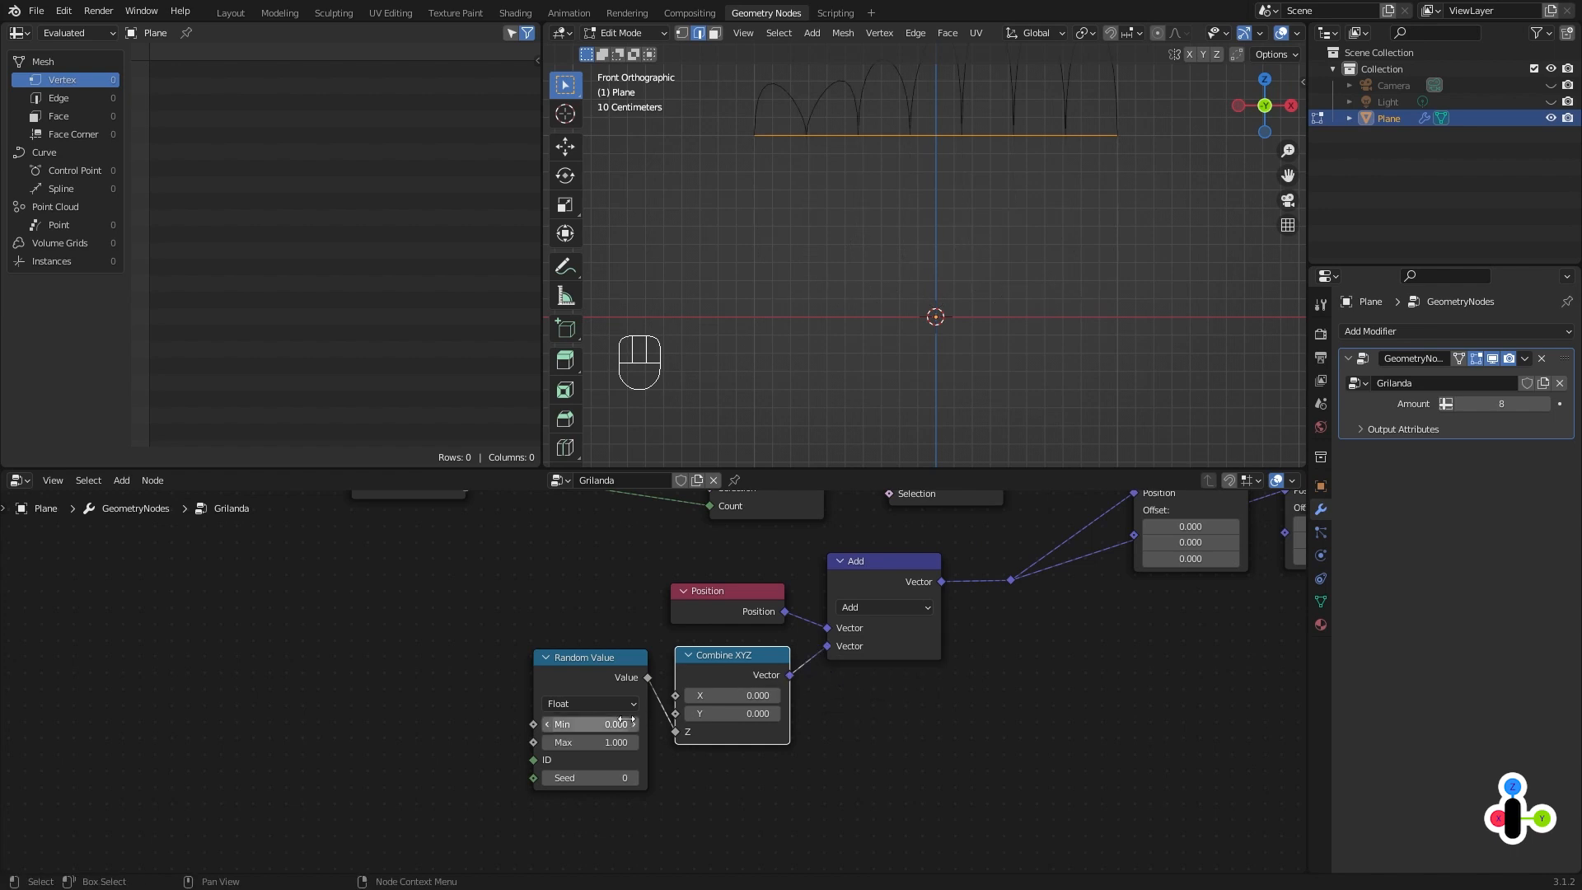
Set the Random Value node's Min to -0.630 and Max to -1.310.
{"action": "left_click_drag", "start_coordinate": [599, 724], "coordinate": [557, 726]}
{"action": "left_click", "coordinate": [591, 745], "text": "shift"}
{"action": "type", "text": "-1.37"}
{"action": "key", "text": "Return"}
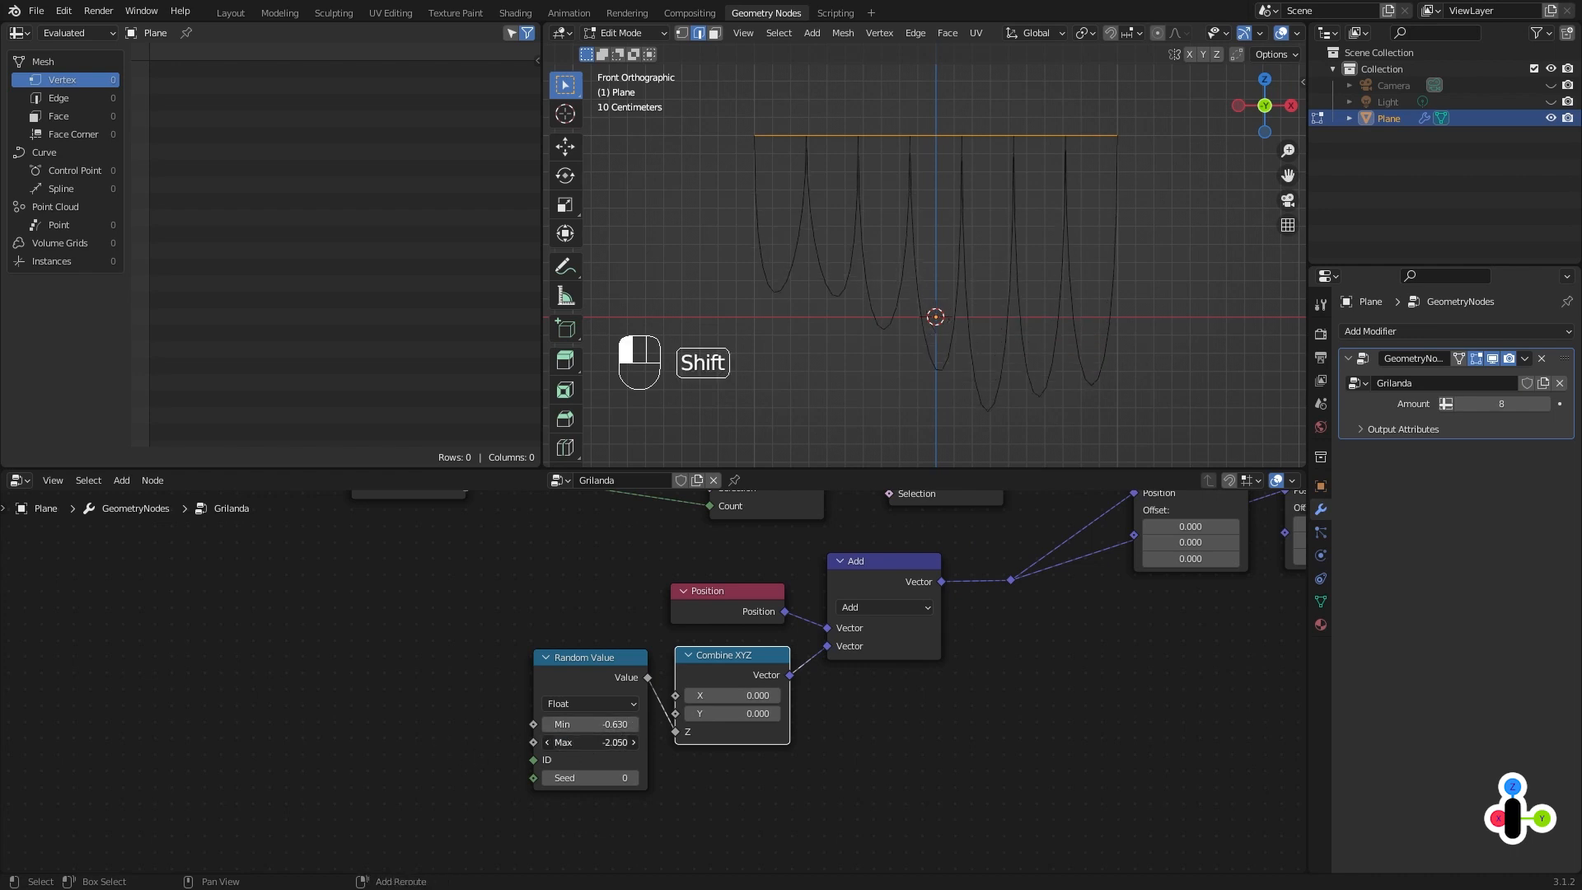
{"action": "left_click_drag", "start_coordinate": [591, 742], "coordinate": [596, 743], "text": "shift"}
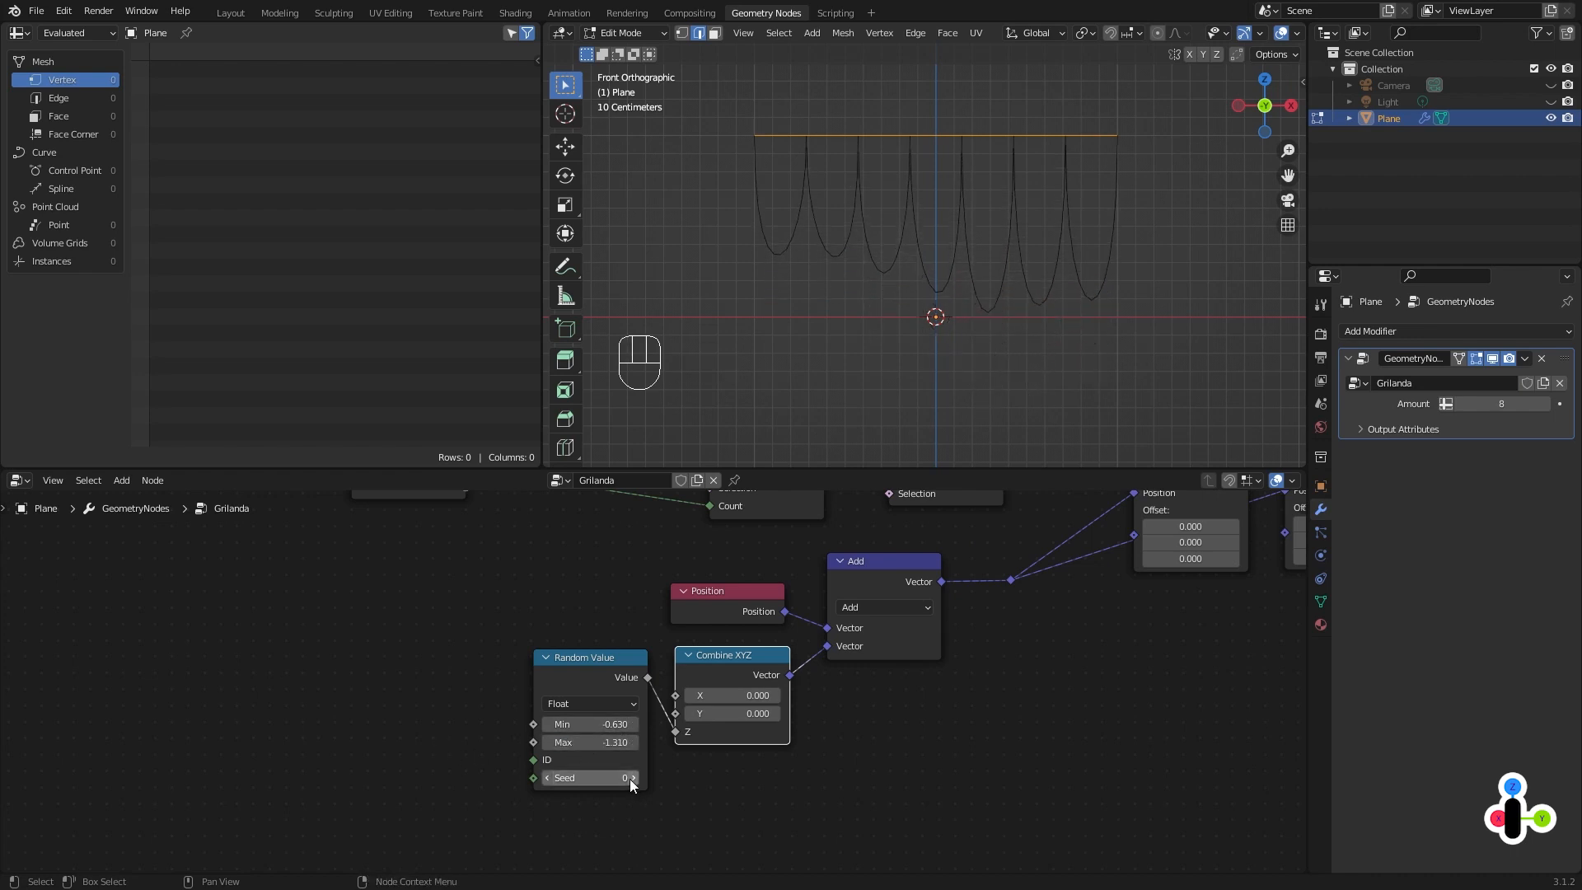
Raise the Random Value node's Seed step by step to 9.
{"action": "left_click", "coordinate": [630, 778]}
{"action": "left_click", "coordinate": [631, 778]}
{"action": "left_click", "coordinate": [631, 778]}
{"action": "left_click", "coordinate": [630, 779]}
{"action": "left_click", "coordinate": [630, 778]}
{"action": "left_click", "coordinate": [630, 778]}
{"action": "left_click", "coordinate": [630, 778]}
{"action": "left_click", "coordinate": [631, 778]}
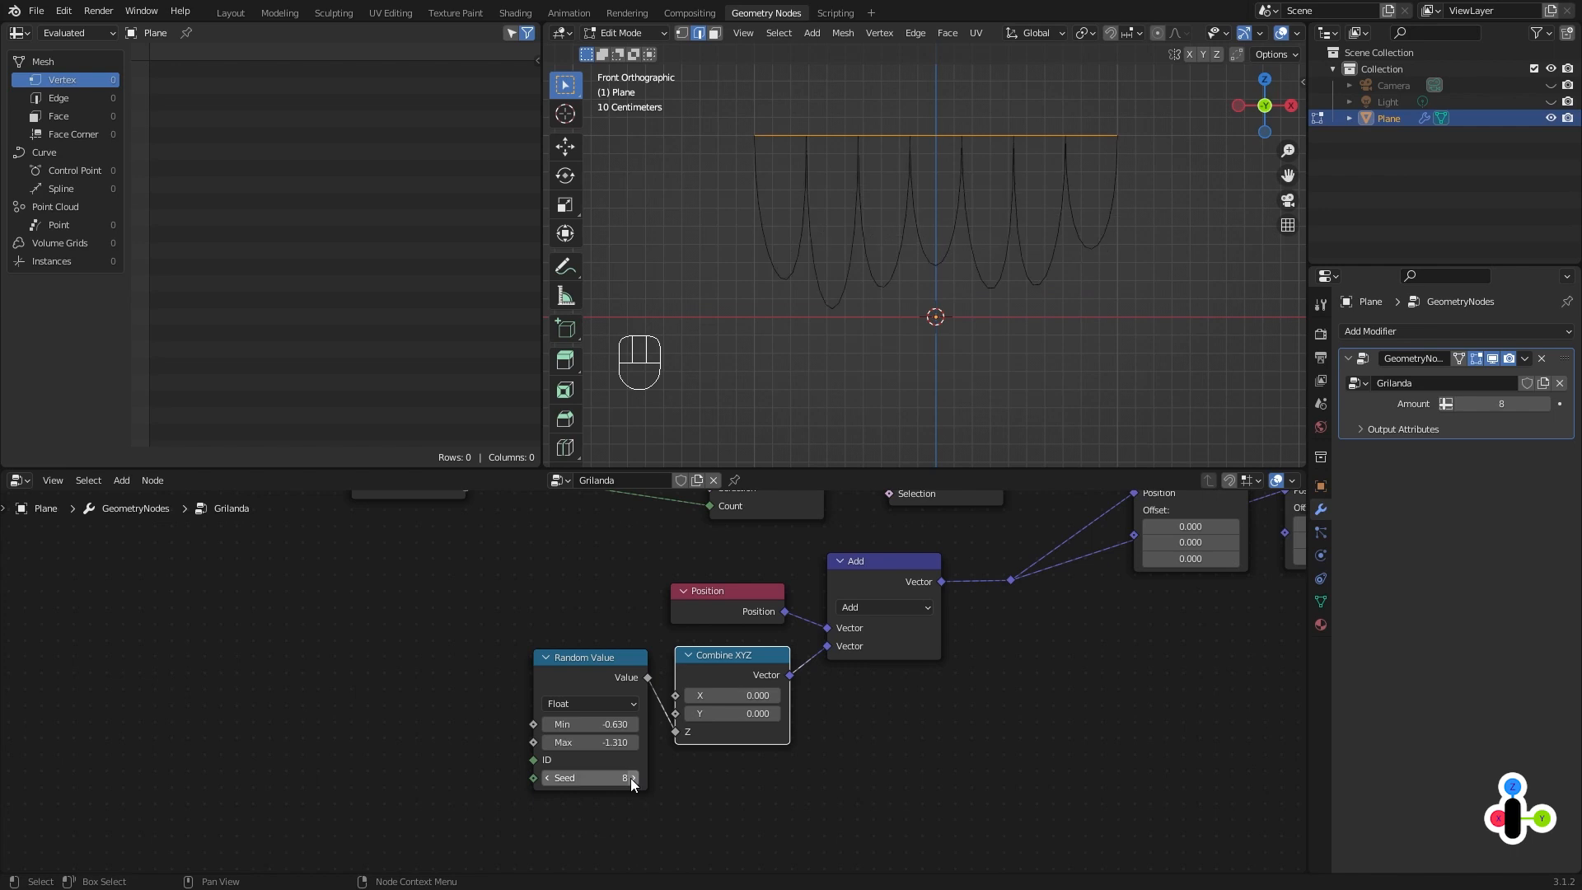
{"action": "left_click", "coordinate": [631, 778]}
Expose the Random Value's Seed as a new socket on the Group Input node.
{"action": "middle_click_drag", "start_coordinate": [472, 610], "coordinate": [440, 678]}
{"action": "scroll", "coordinate": [440, 678], "scroll_direction": "down", "scroll_amount": 1}
{"action": "left_click_drag", "start_coordinate": [450, 563], "coordinate": [513, 831]}
{"action": "left_click_drag", "start_coordinate": [407, 546], "coordinate": [393, 546]}
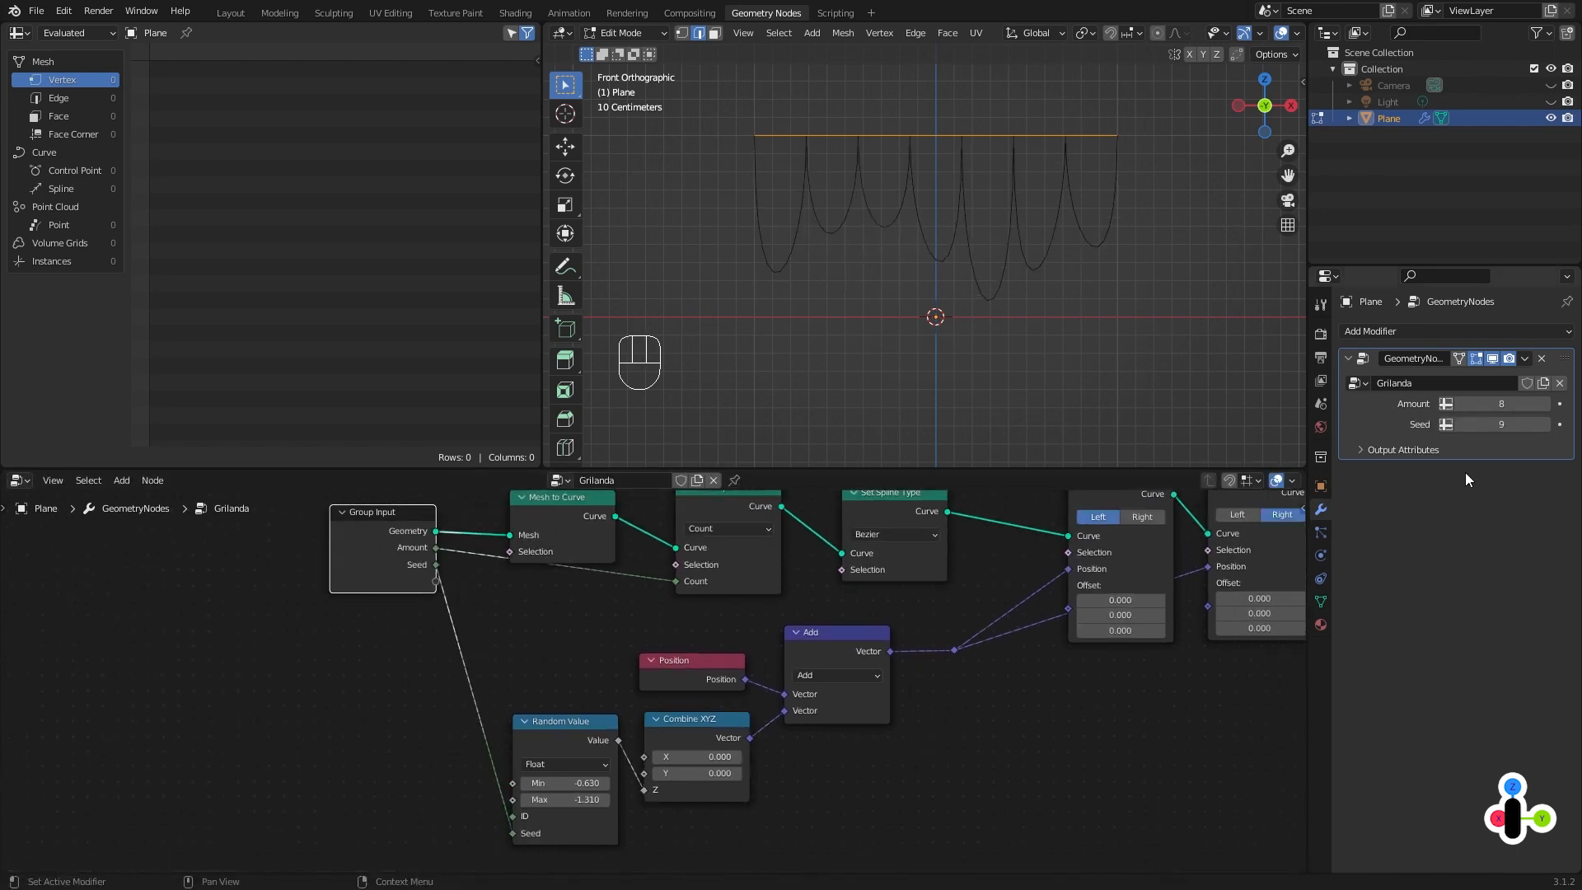
Raise the Seed in the modifier settings to 16 to vary the arcs' sag.
{"action": "left_click", "coordinate": [1546, 423]}
{"action": "left_click", "coordinate": [1547, 424]}
{"action": "left_click", "coordinate": [1546, 424]}
{"action": "left_click", "coordinate": [1546, 424]}
{"action": "left_click", "coordinate": [1546, 424]}
{"action": "left_click", "coordinate": [1547, 424]}
{"action": "left_click", "coordinate": [1546, 424]}
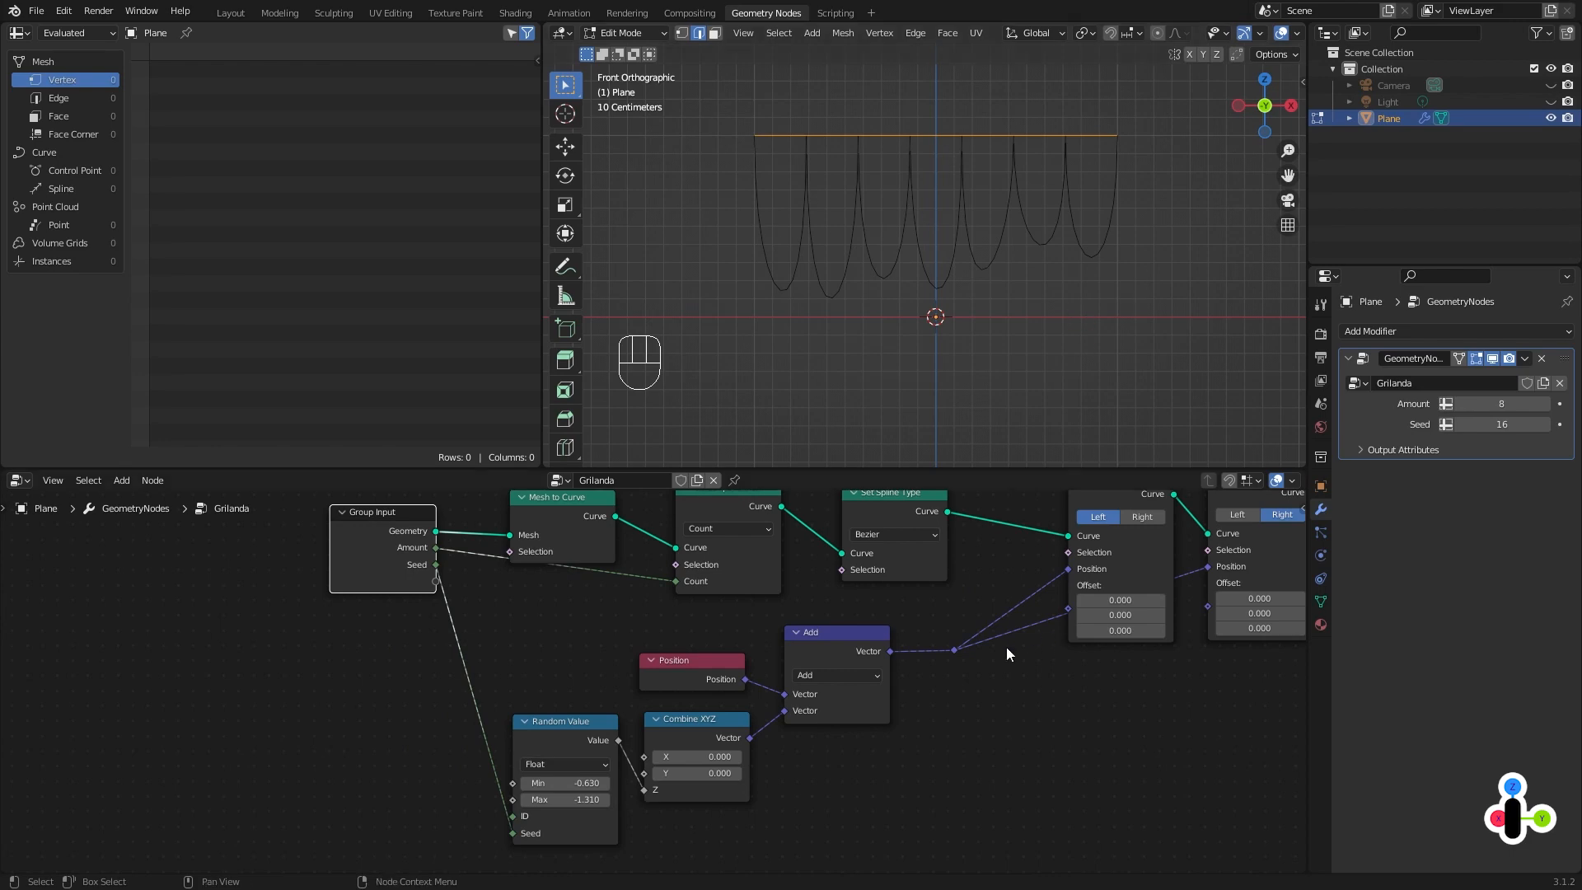
Move the Group Output node farther away from the Set Handle Positions nodes to make room for more nodes.
{"action": "middle_click_drag", "start_coordinate": [1007, 646], "coordinate": [834, 671]}
{"action": "left_click_drag", "start_coordinate": [1215, 709], "coordinate": [971, 597]}
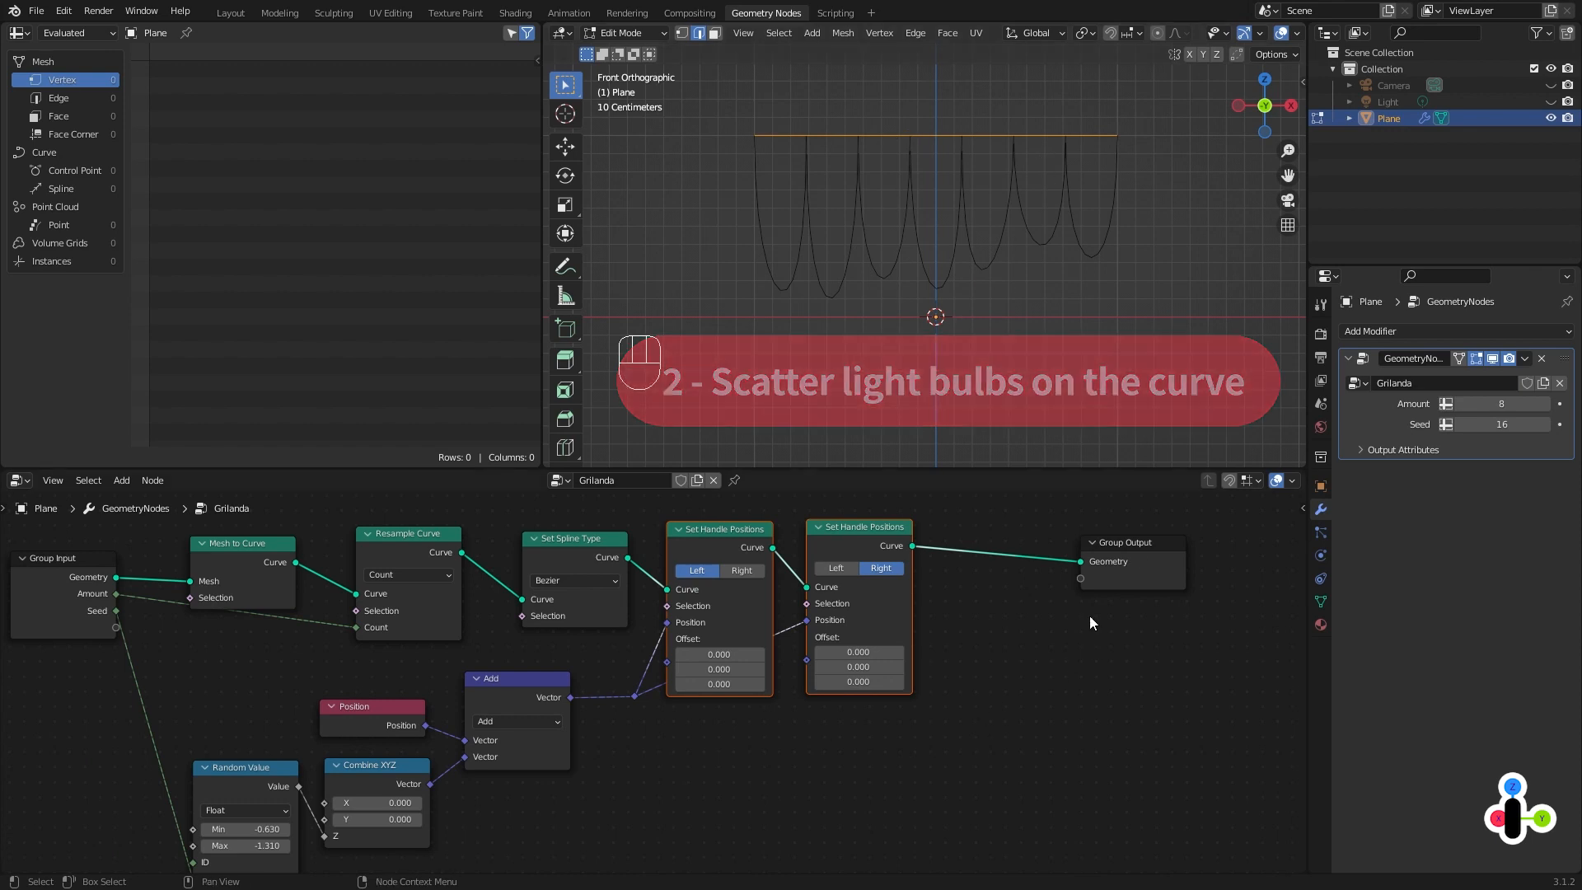
{"action": "left_click_drag", "start_coordinate": [1122, 572], "coordinate": [1193, 561]}
{"action": "middle_click_drag", "start_coordinate": [1114, 607], "coordinate": [953, 623]}
{"action": "left_click", "coordinate": [953, 623]}
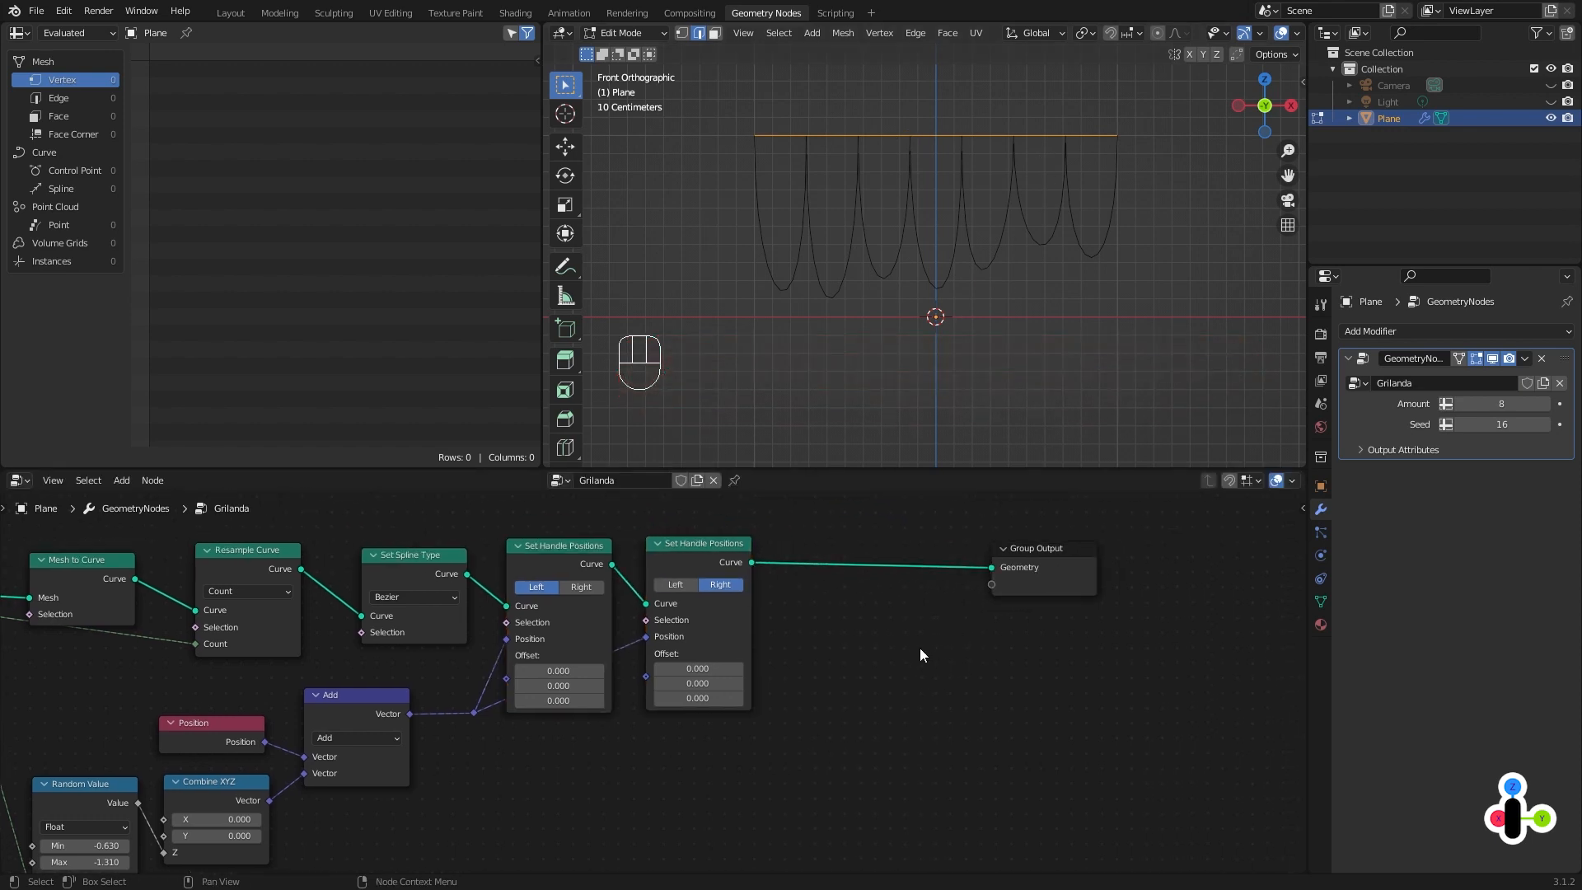
Insert an Instance on Points node between the last Set Handle Positions node and the Group Output, leaving space before it.
{"action": "key", "text": "shift+a"}
{"action": "mouse_move", "coordinate": [920, 655]}
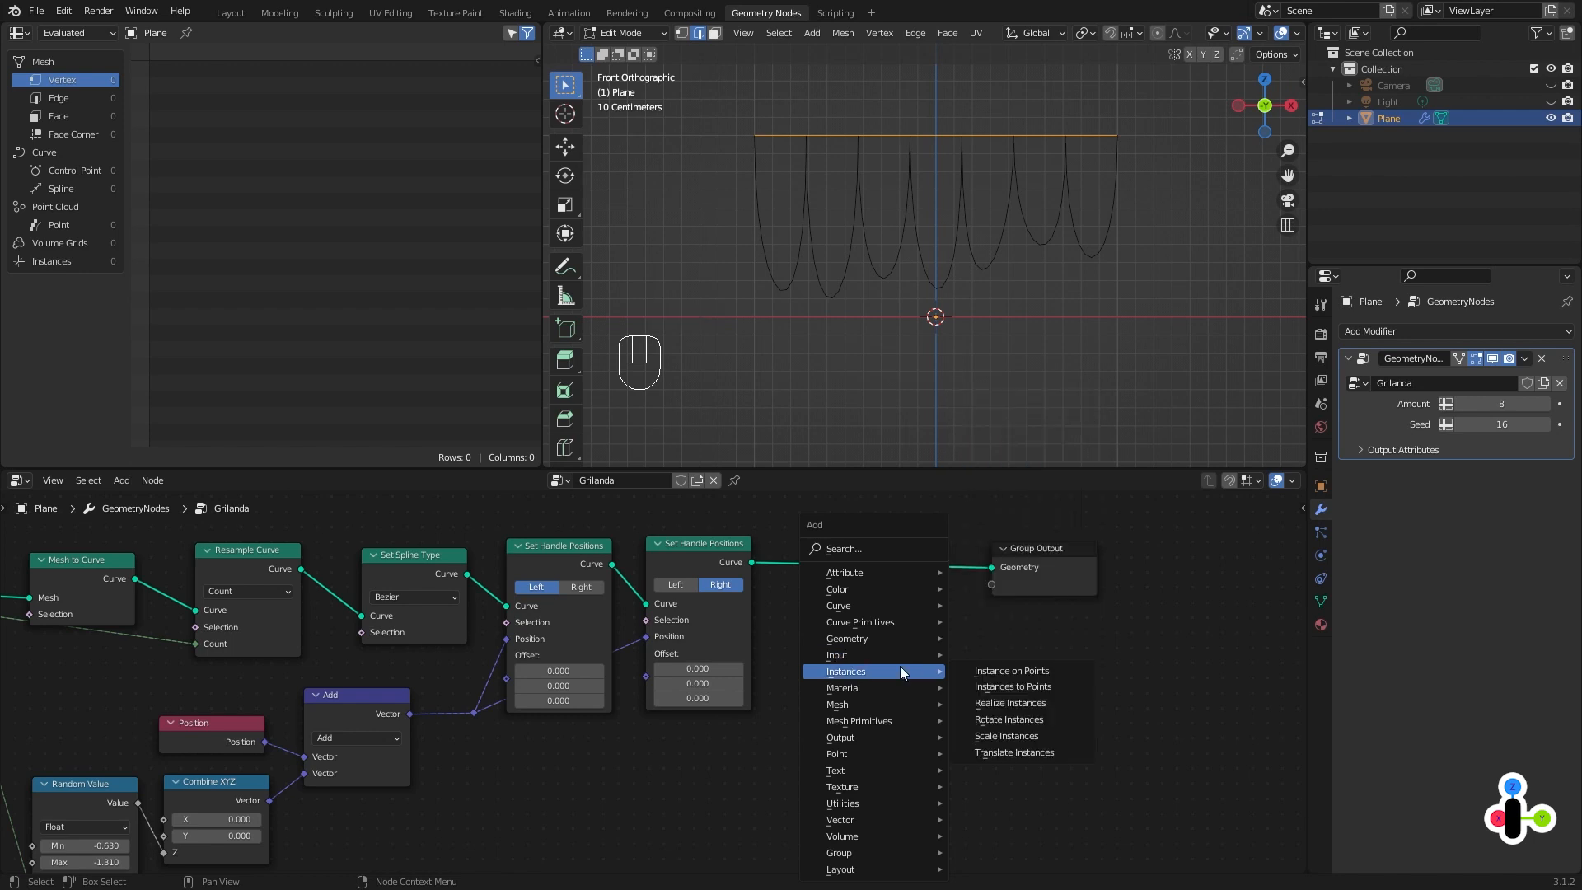
{"action": "left_click", "coordinate": [1010, 671]}
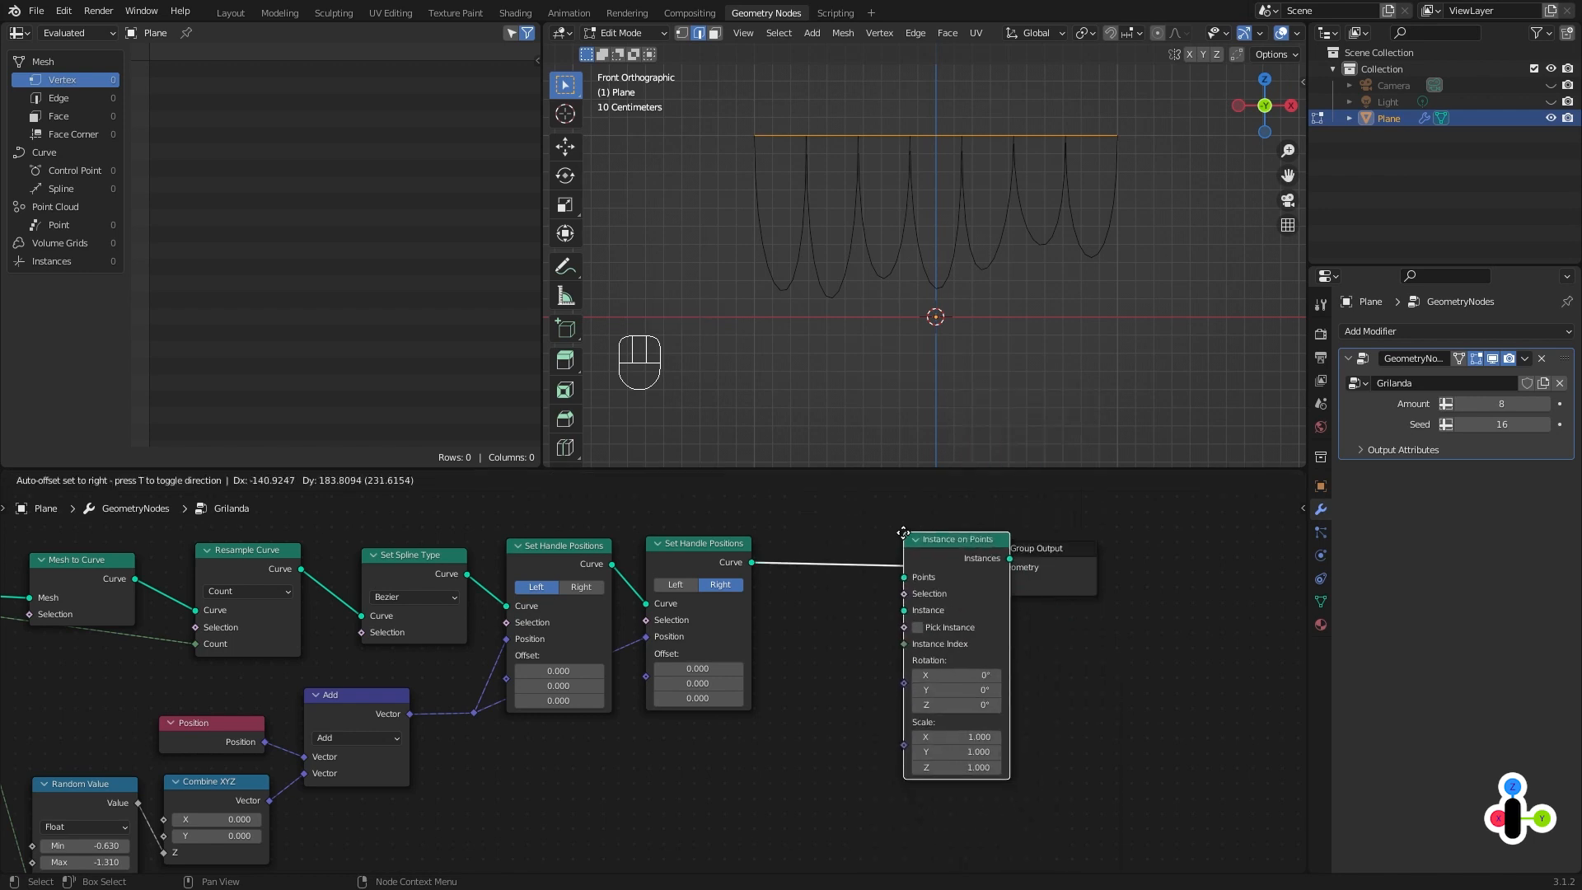
{"action": "left_click", "coordinate": [878, 520]}
{"action": "left_click_drag", "start_coordinate": [878, 520], "coordinate": [1022, 587]}
{"action": "left_click_drag", "start_coordinate": [912, 558], "coordinate": [1177, 547]}
{"action": "left_click", "coordinate": [989, 540]}
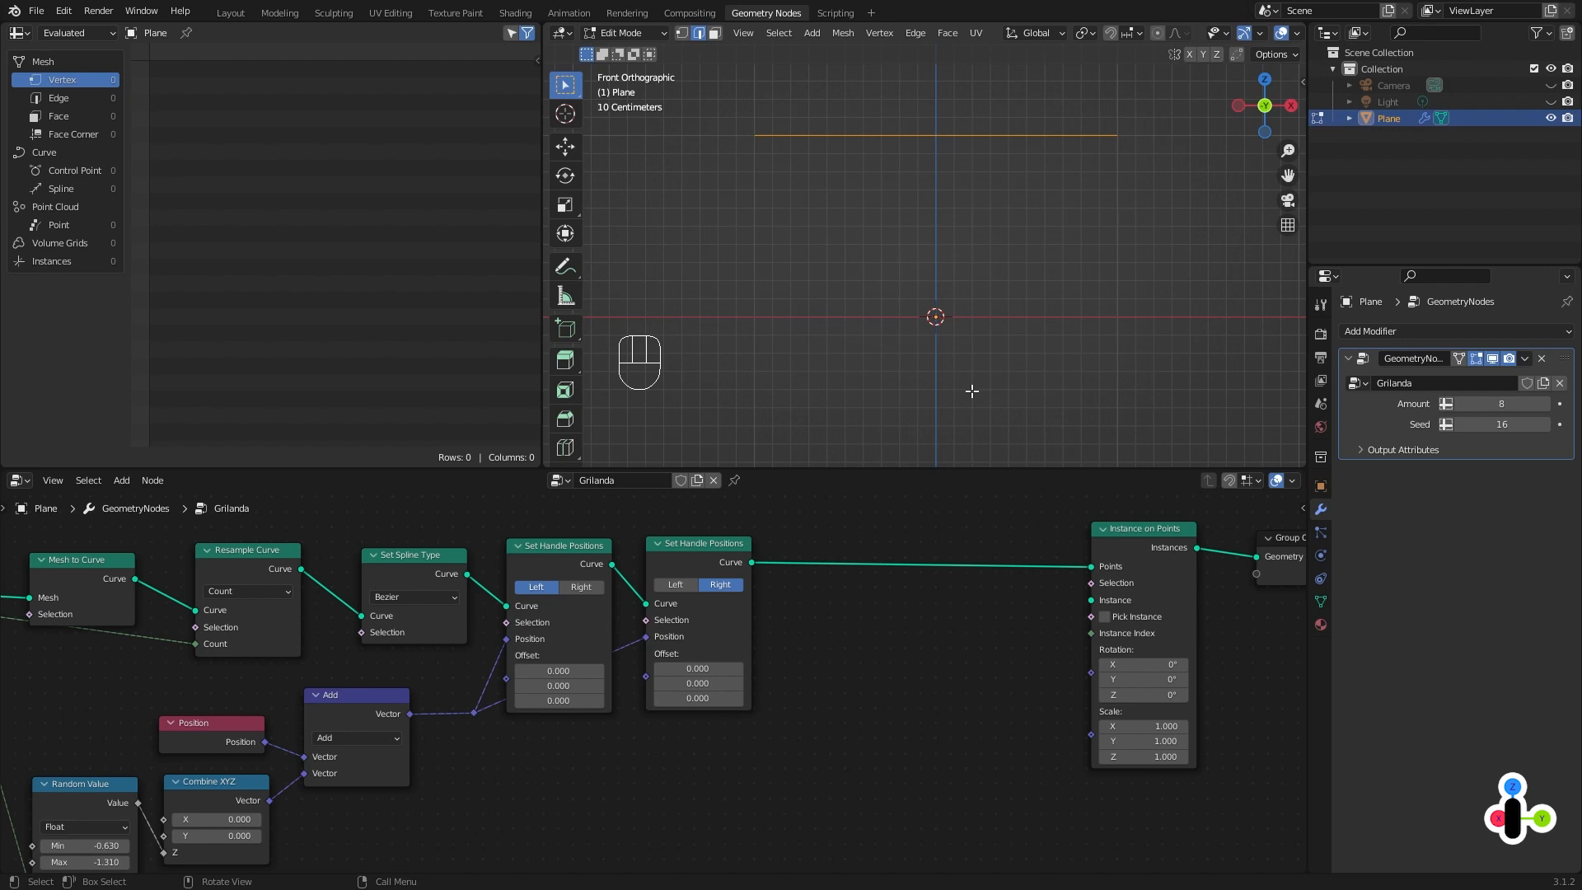
Leave the plane's Edit Mode, add a UV sphere as a separate object, and enter its Edit Mode.
{"action": "middle_click_drag", "start_coordinate": [1019, 225], "coordinate": [981, 261]}
{"action": "key", "text": "shift+a"}
{"action": "key", "text": "Tab"}
{"action": "key", "text": "shift+a"}
{"action": "left_click", "coordinate": [989, 287]}
{"action": "scroll", "coordinate": [903, 273], "scroll_direction": "down", "scroll_amount": 5}
{"action": "key", "text": "Tab"}
Add a cylinder with 16 vertices inside the sphere's mesh.
{"action": "key", "text": "shift+a"}
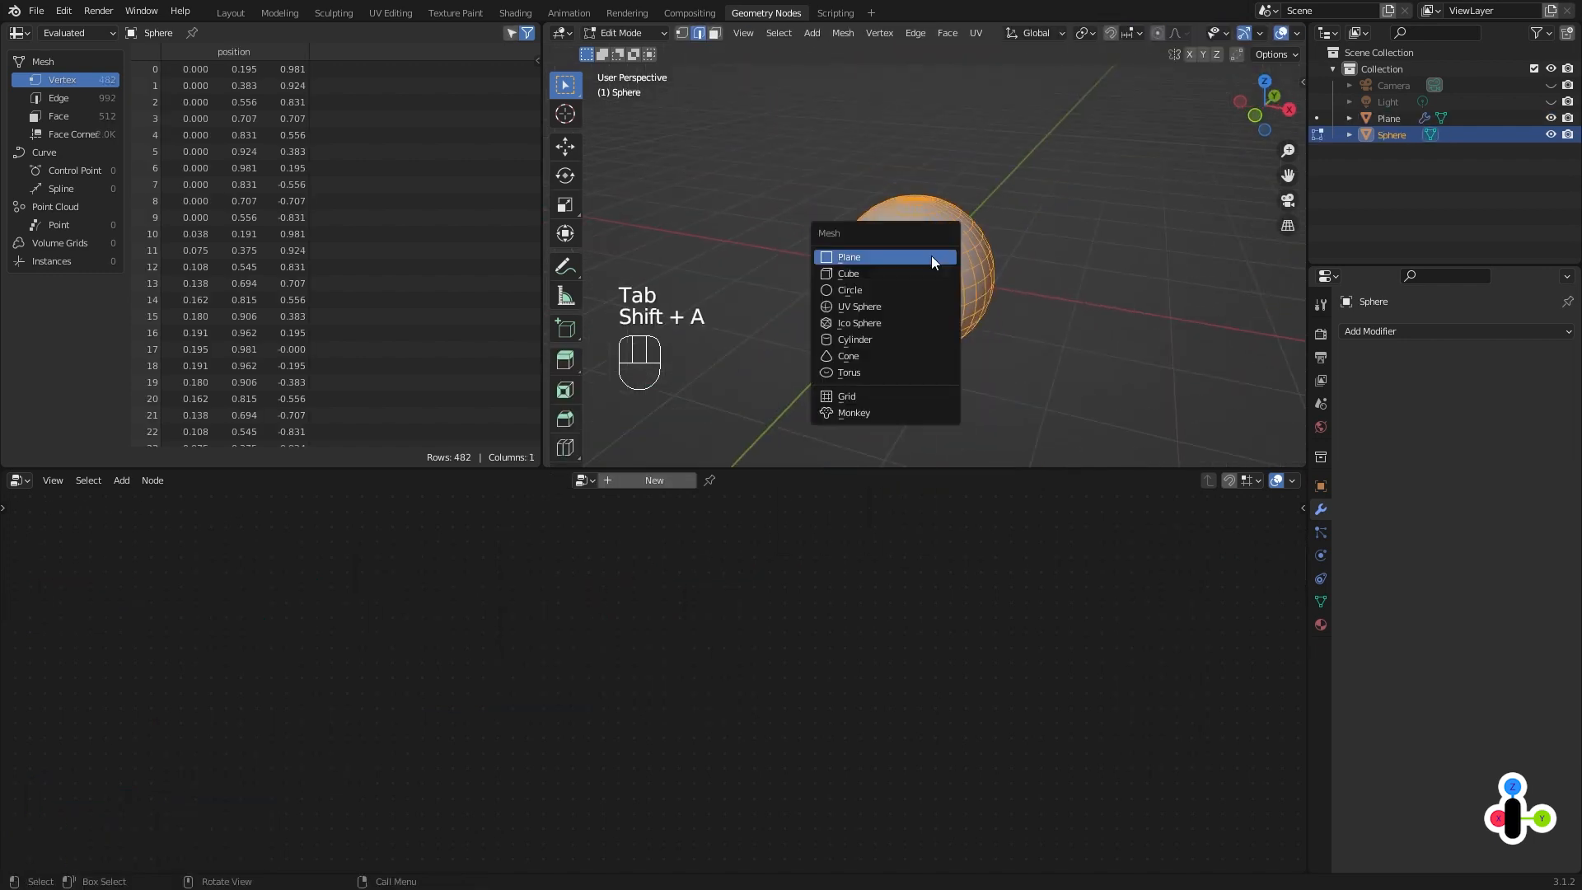
{"action": "left_click", "coordinate": [898, 339]}
{"action": "left_click", "coordinate": [673, 451]}
{"action": "double_click", "coordinate": [751, 257]}
{"action": "type", "text": "16"}
{"action": "key", "text": "Return"}
Scale the cylinder down and move it up along Z onto the top of the sphere.
{"action": "key", "text": "s"}
{"action": "key", "text": "g"}
{"action": "key", "text": "z"}
{"action": "key", "text": "s"}
{"action": "left_click", "coordinate": [1088, 153]}
{"action": "key", "text": "g"}
{"action": "key", "text": "ctrl+z"}
{"action": "key", "text": "g"}
{"action": "key", "text": "z"}
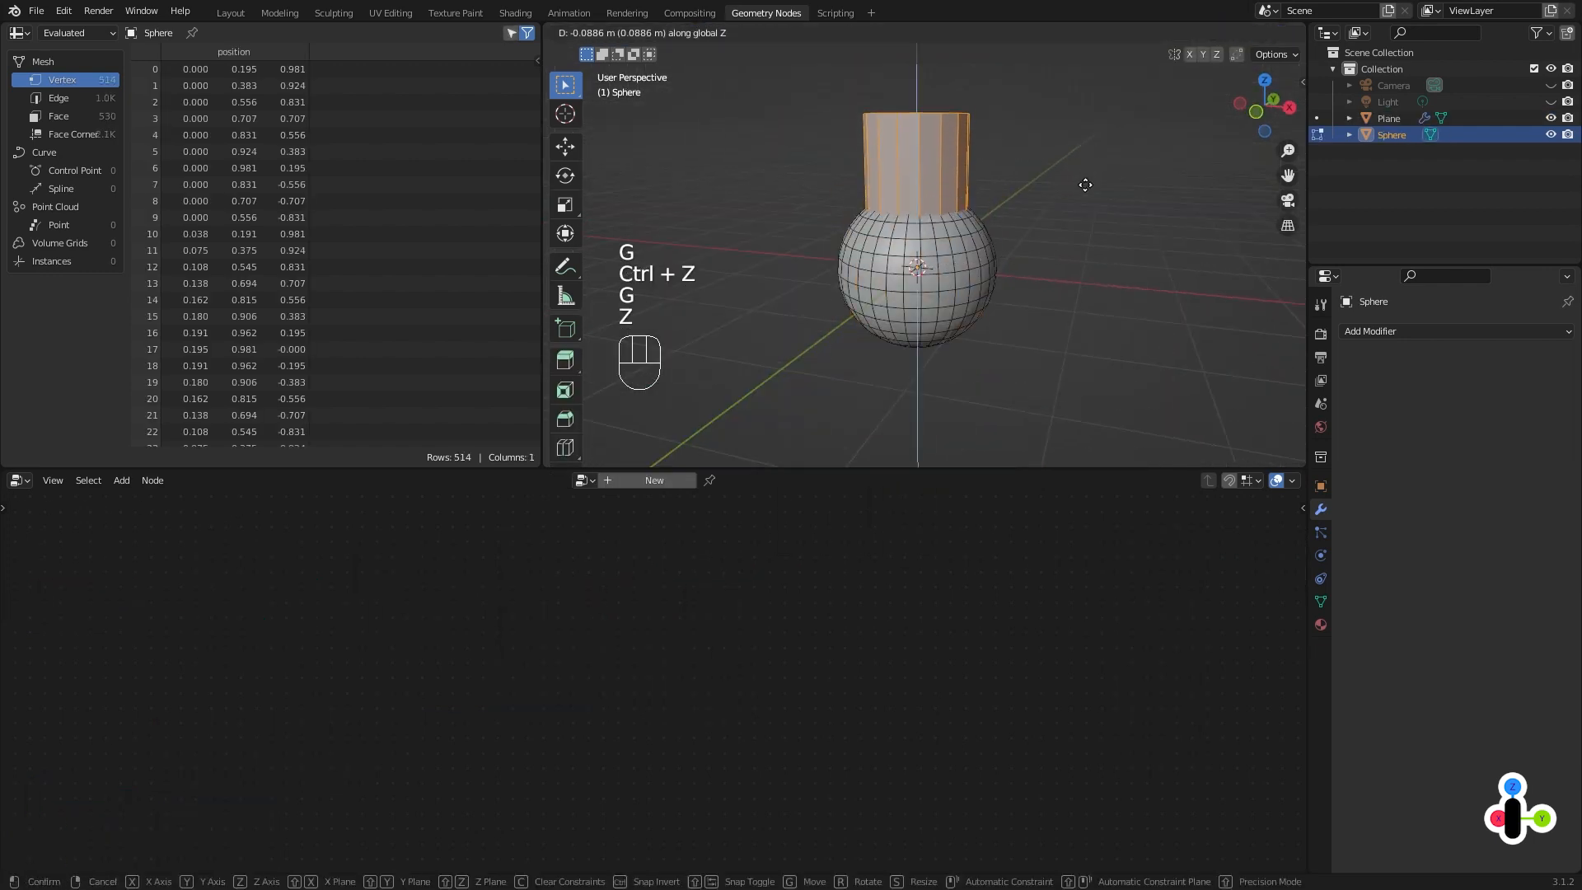
{"action": "left_click", "coordinate": [1087, 187]}
Rescale the cylinder along Z and overall, and reseat it on the sphere as the bulb's socket.
{"action": "key", "text": "s"}
{"action": "key", "text": "z"}
{"action": "key", "text": "s"}
{"action": "left_click", "coordinate": [1077, 211]}
{"action": "key", "text": "g"}
{"action": "key", "text": "z"}
Cut an edge loop around the cylinder, bevel it into a 0.288 m band, and extrude that band inward.
{"action": "key", "text": "ctrl+r"}
{"action": "key", "text": "ctrl+b"}
{"action": "left_click", "coordinate": [1035, 210]}
{"action": "key", "text": "alt+e"}
{"action": "left_click", "coordinate": [1032, 216]}
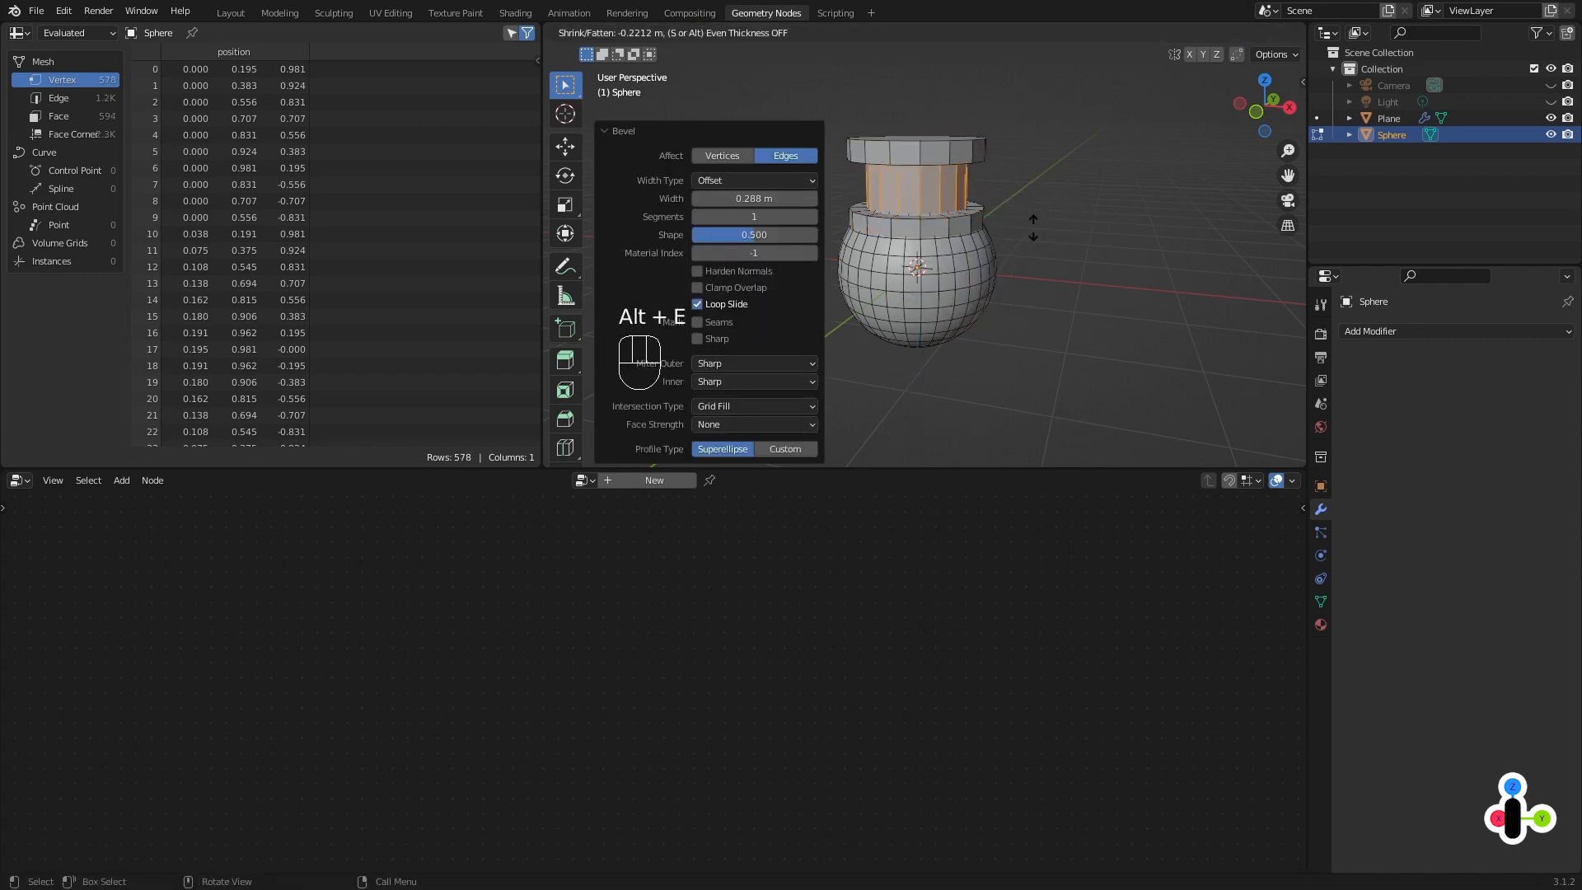
{"action": "left_click", "coordinate": [1034, 228]}
Select the whole linked socket piece, refine its size and height on top of the sphere, and return to Object Mode.
{"action": "key", "text": "Tab"}
{"action": "left_click", "coordinate": [1322, 602]}
{"action": "key", "text": "Tab"}
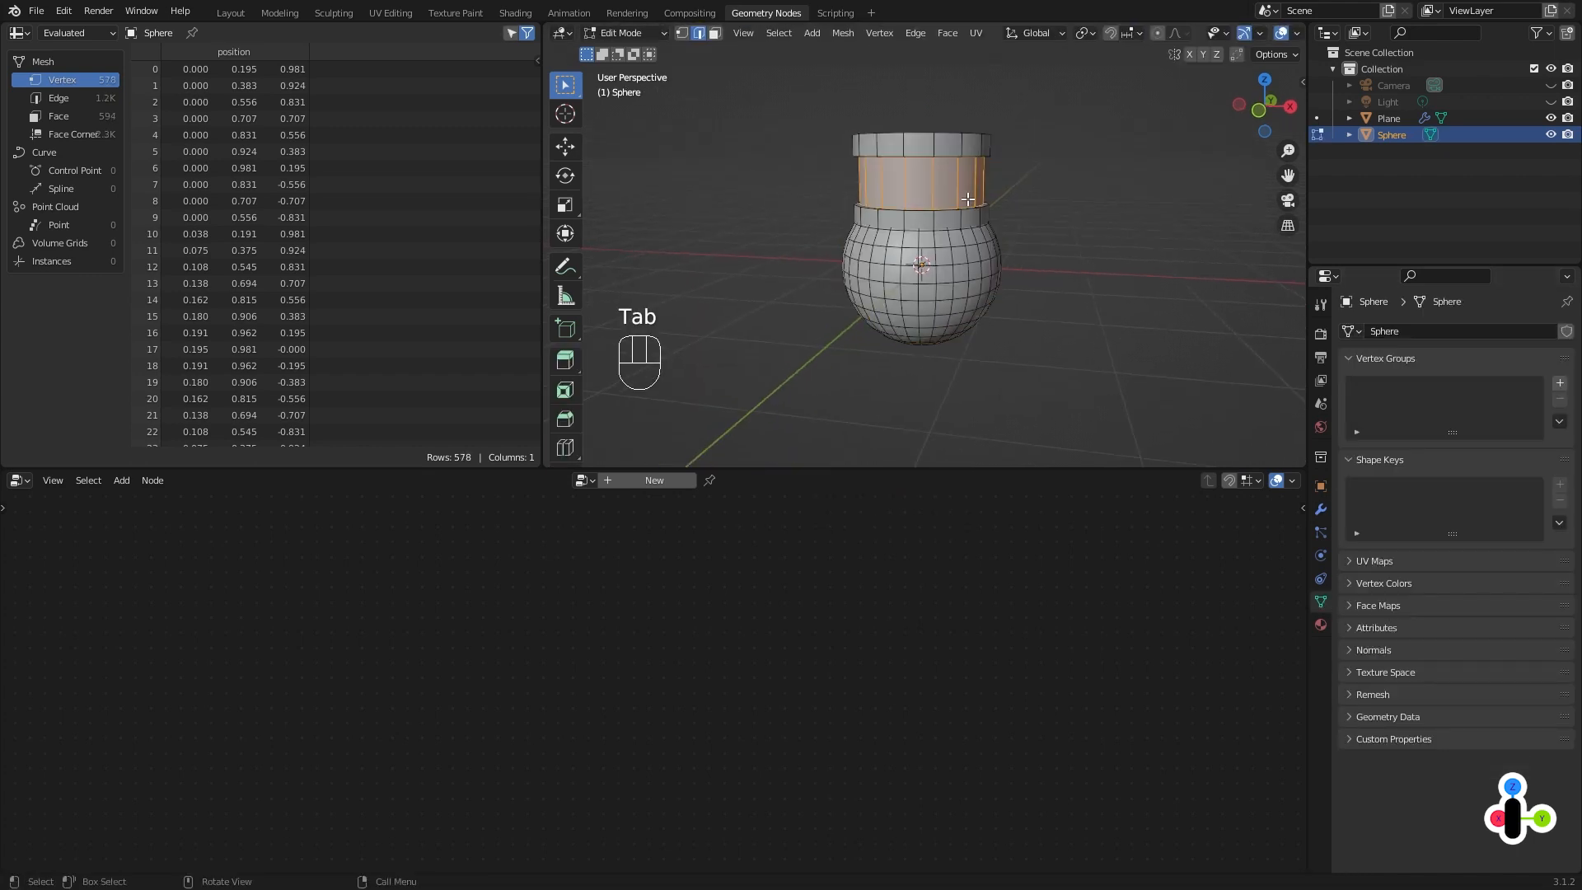
{"action": "key", "text": "l"}
{"action": "key", "text": "s"}
{"action": "left_click", "coordinate": [1137, 174]}
{"action": "key", "text": "g"}
{"action": "key", "text": "z"}
{"action": "left_click", "coordinate": [1139, 168]}
{"action": "key", "text": "s"}
{"action": "key", "text": "z"}
{"action": "left_click", "coordinate": [1158, 172]}
{"action": "key", "text": "s"}
{"action": "left_click", "coordinate": [1172, 173]}
{"action": "key", "text": "Tab"}
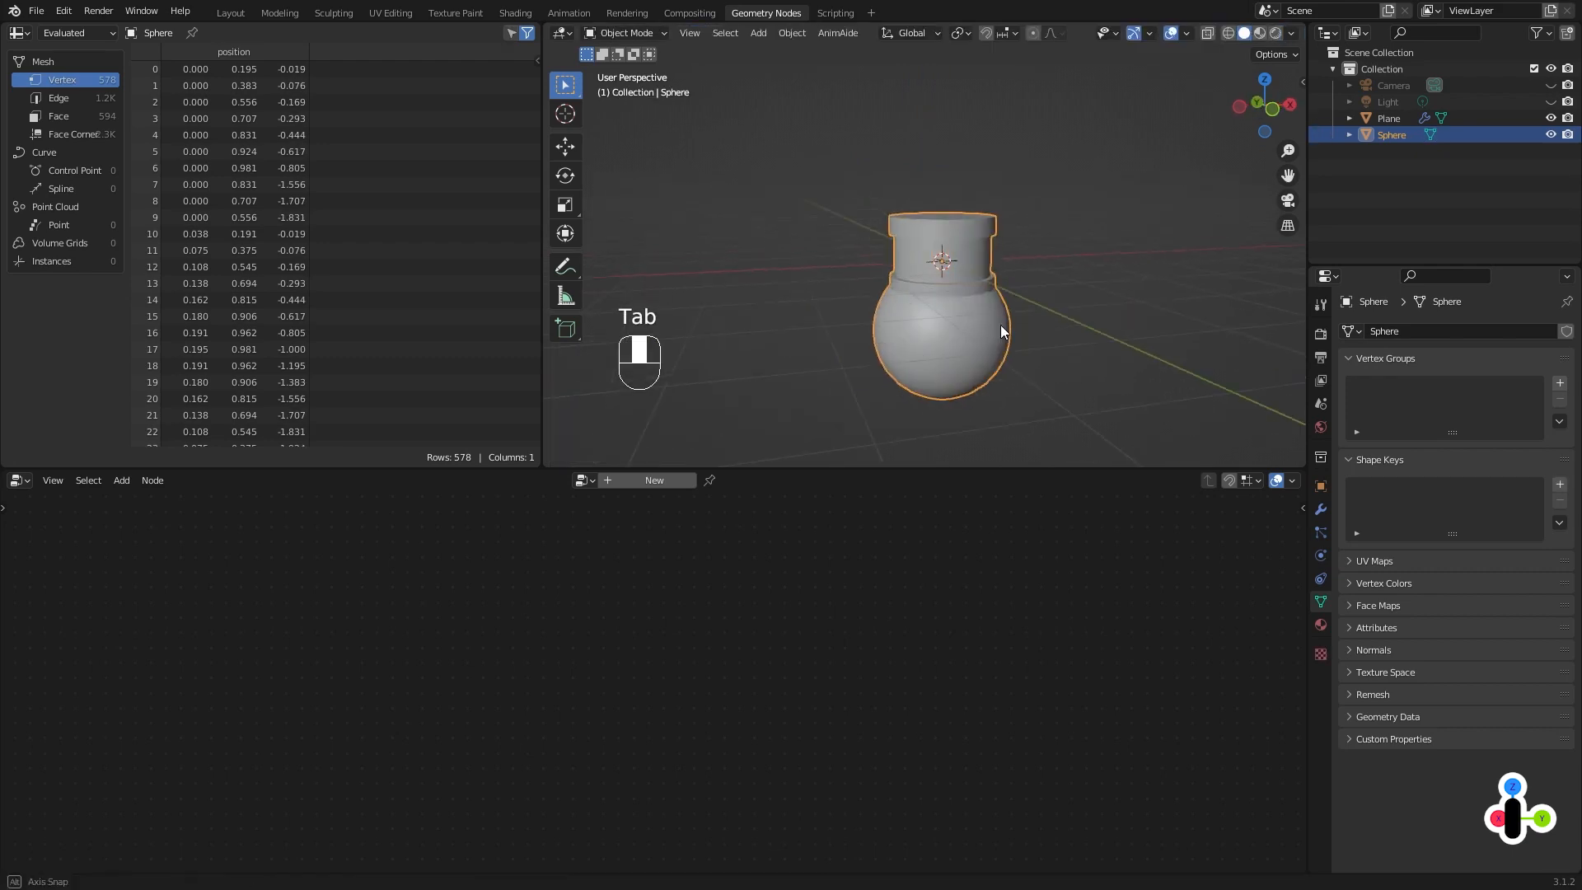
Rename the sphere object to LightBulb.
{"action": "double_click", "coordinate": [1393, 134]}
{"action": "type", "text": "LightBulb"}
{"action": "key", "text": "Return"}
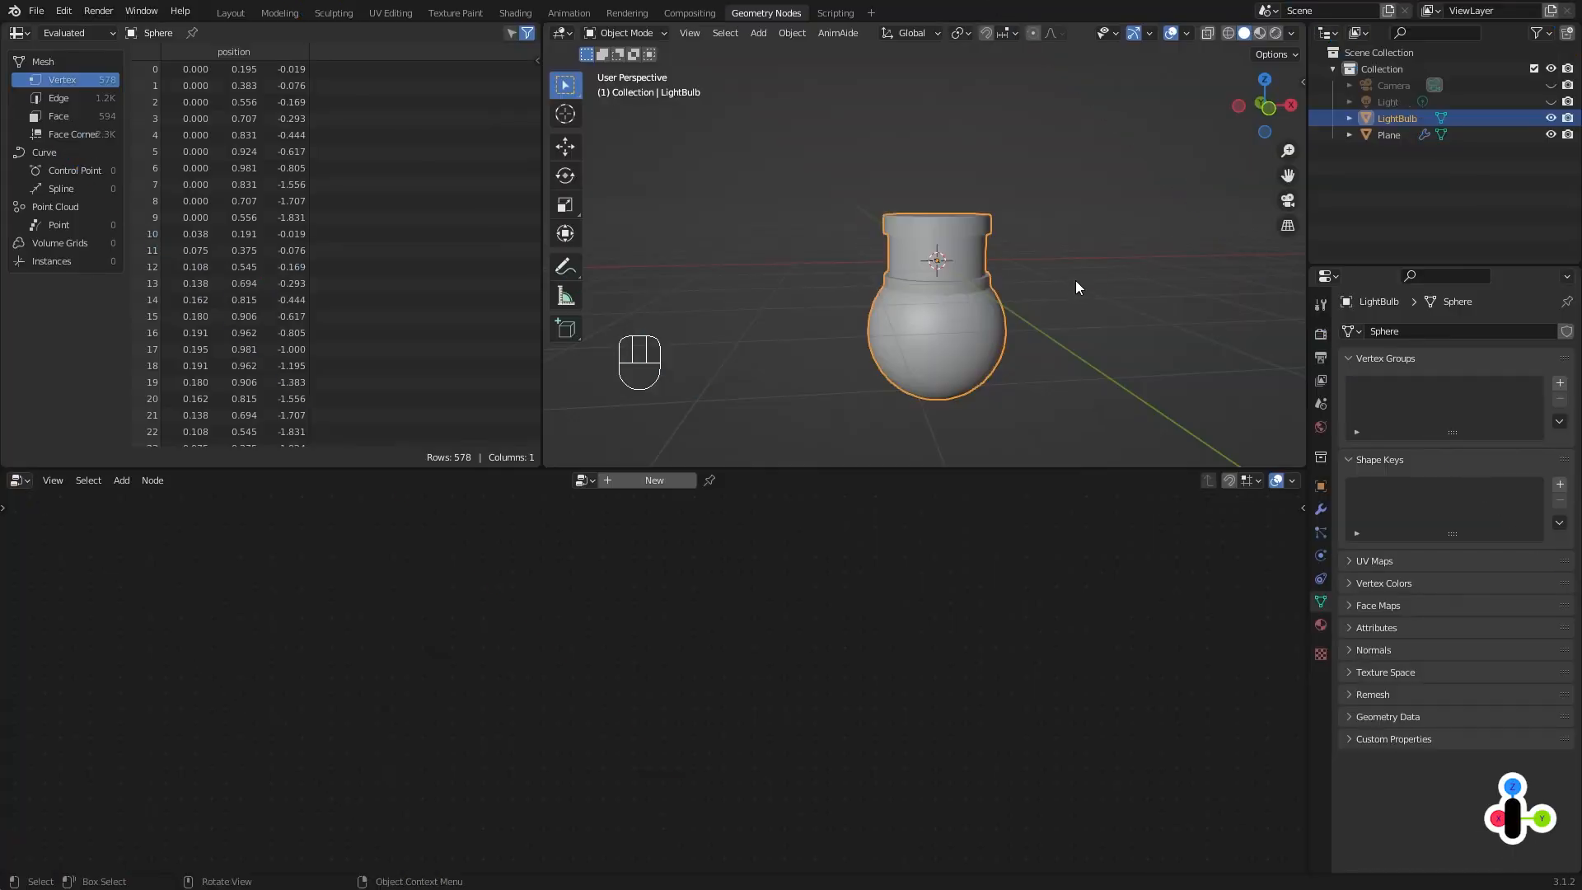
{"action": "mouse_move", "coordinate": [966, 264]}
{"action": "middle_mouse_down"}
{"action": "mouse_move", "coordinate": [947, 302]}
{"action": "mouse_move", "coordinate": [945, 274]}
{"action": "middle_mouse_up"}
{"action": "left_click_drag", "start_coordinate": [942, 264], "coordinate": [939, 258]}
{"action": "right_click_drag", "start_coordinate": [949, 259], "coordinate": [949, 254]}
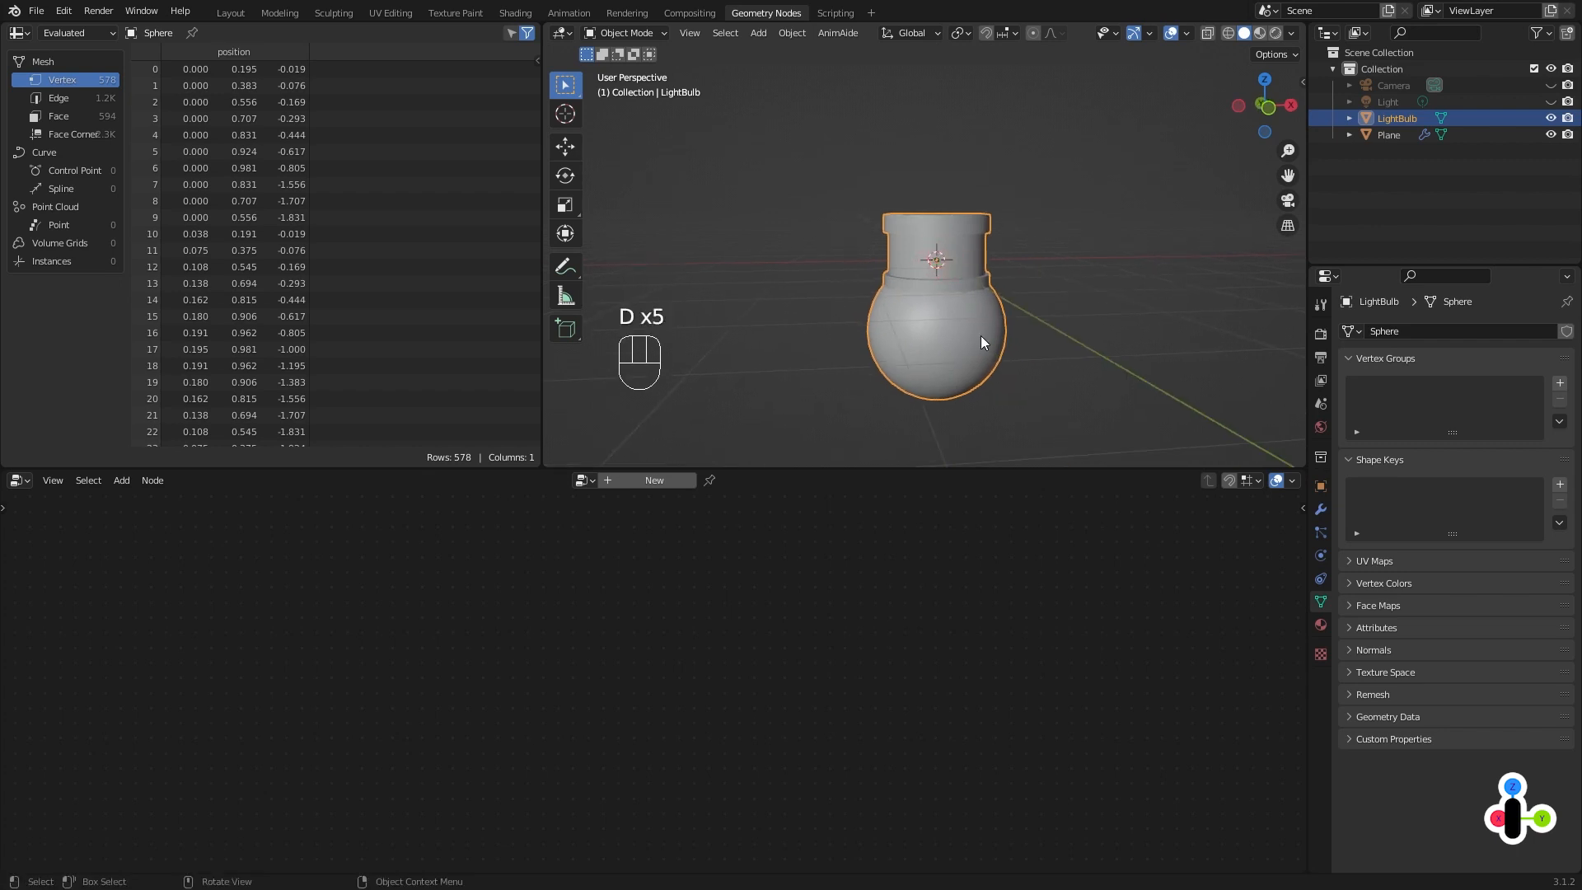
{"action": "key", "text": "r"}
{"action": "key", "text": "x"}
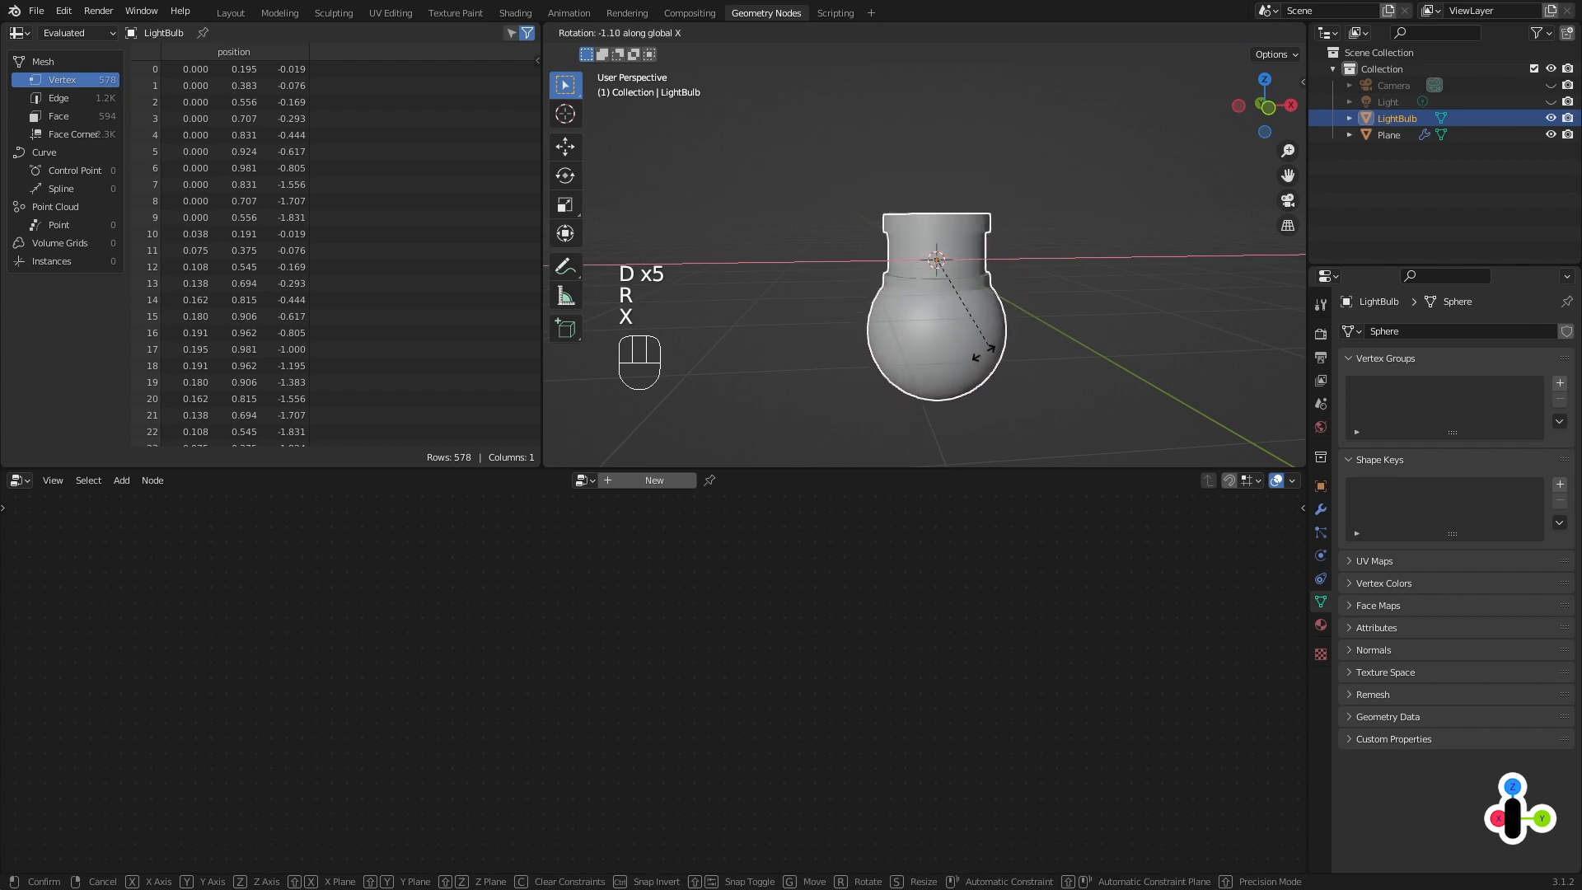
{"action": "right_click", "coordinate": [1060, 282]}
{"action": "scroll", "coordinate": [1063, 278], "scroll_direction": "down", "scroll_amount": 1}
{"action": "middle_click_drag", "start_coordinate": [1090, 273], "coordinate": [1063, 281]}
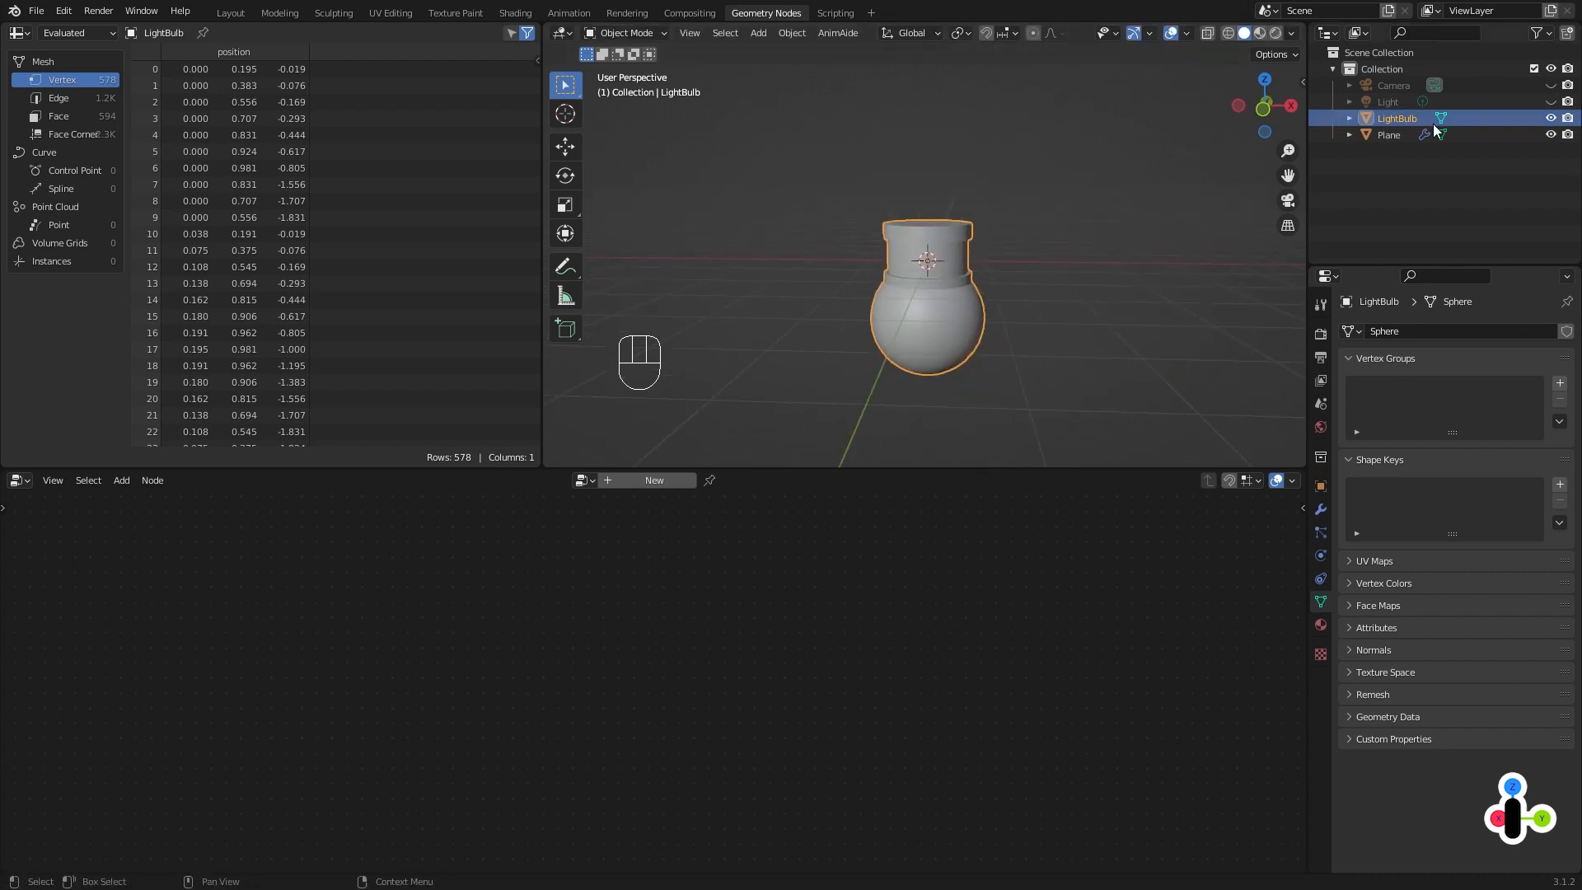
Hide the LightBulb object and select the Plane to bring back its node tree.
{"action": "left_click", "coordinate": [1551, 119]}
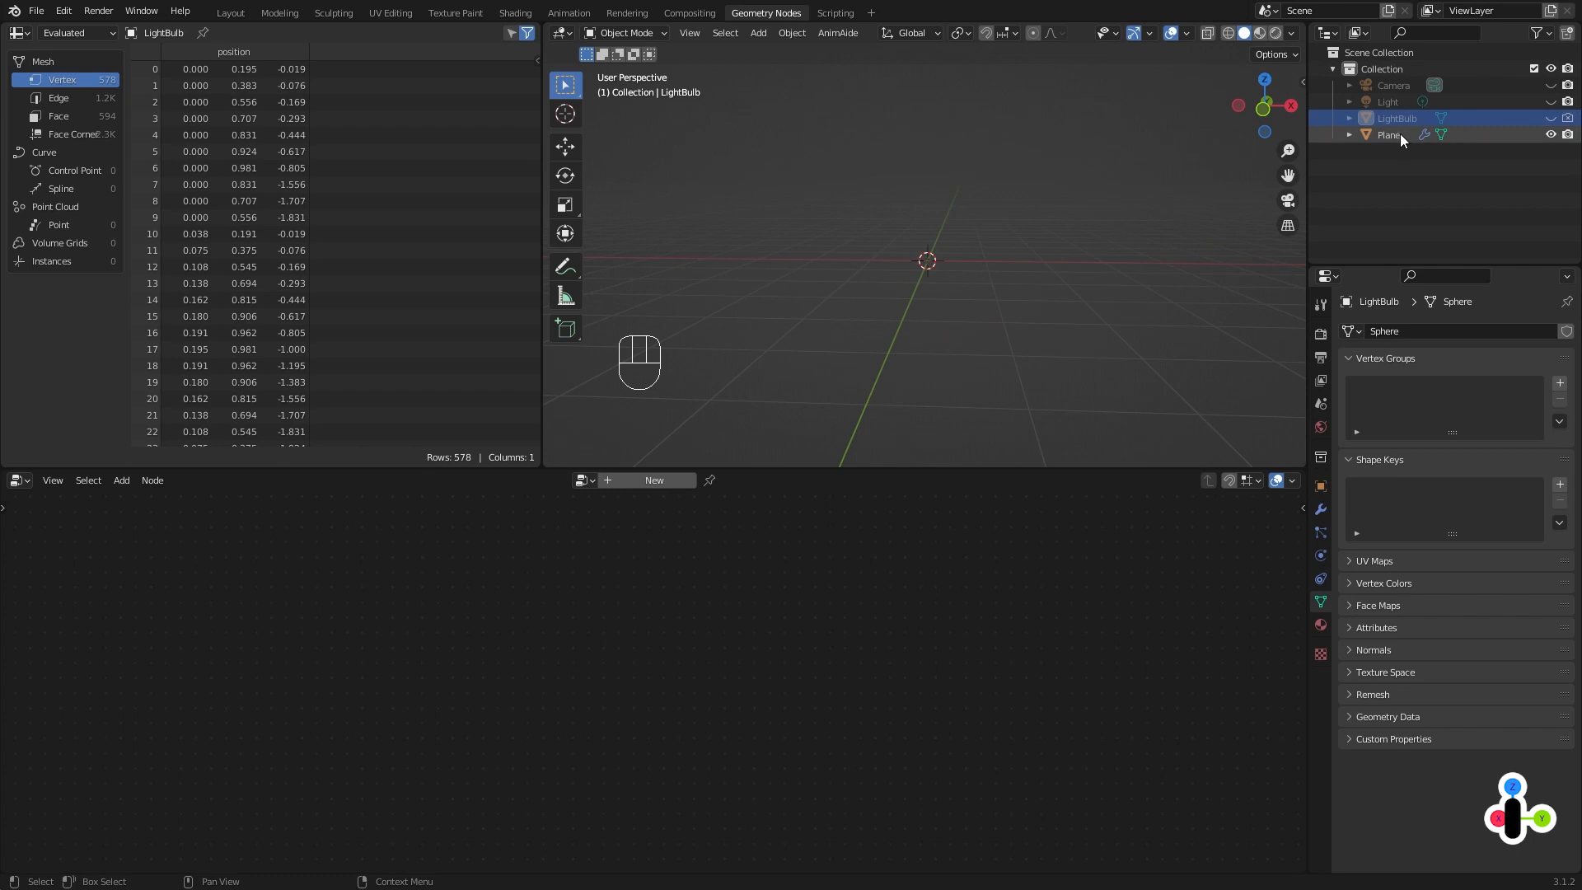
{"action": "left_click", "coordinate": [1386, 135]}
{"action": "middle_click_drag", "start_coordinate": [968, 239], "coordinate": [957, 307]}
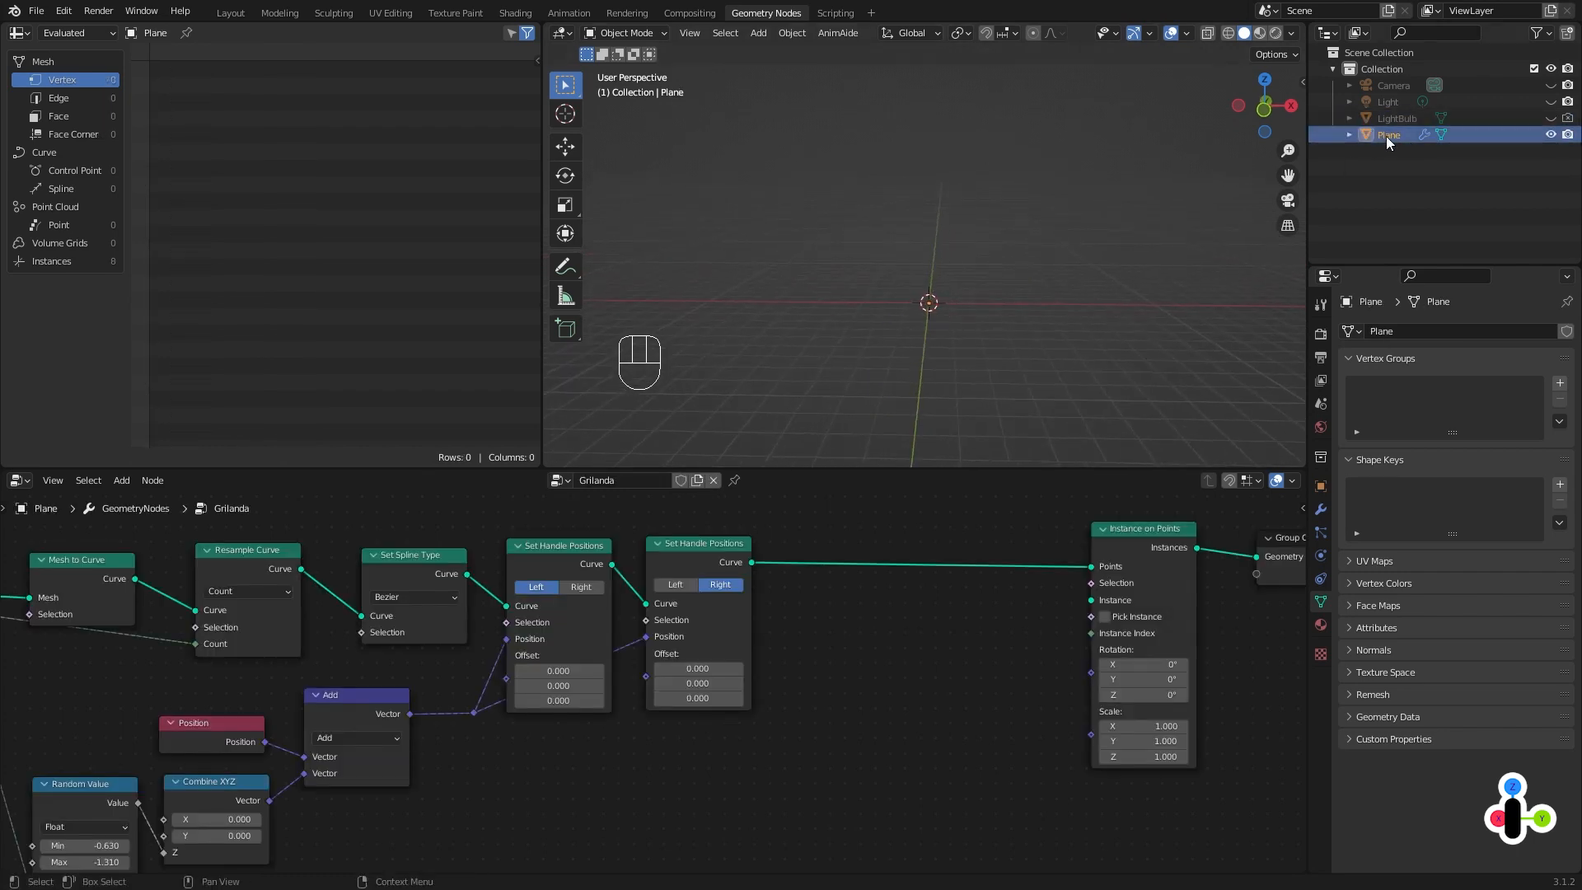
Bring LightBulb into the node tree as an Object Info node and connect its Geometry to the Instance on Points' Instance input.
{"action": "left_click_drag", "start_coordinate": [1391, 120], "coordinate": [894, 676]}
{"action": "middle_click_drag", "start_coordinate": [958, 694], "coordinate": [936, 652]}
{"action": "scroll", "coordinate": [922, 652], "scroll_direction": "down", "scroll_amount": 1}
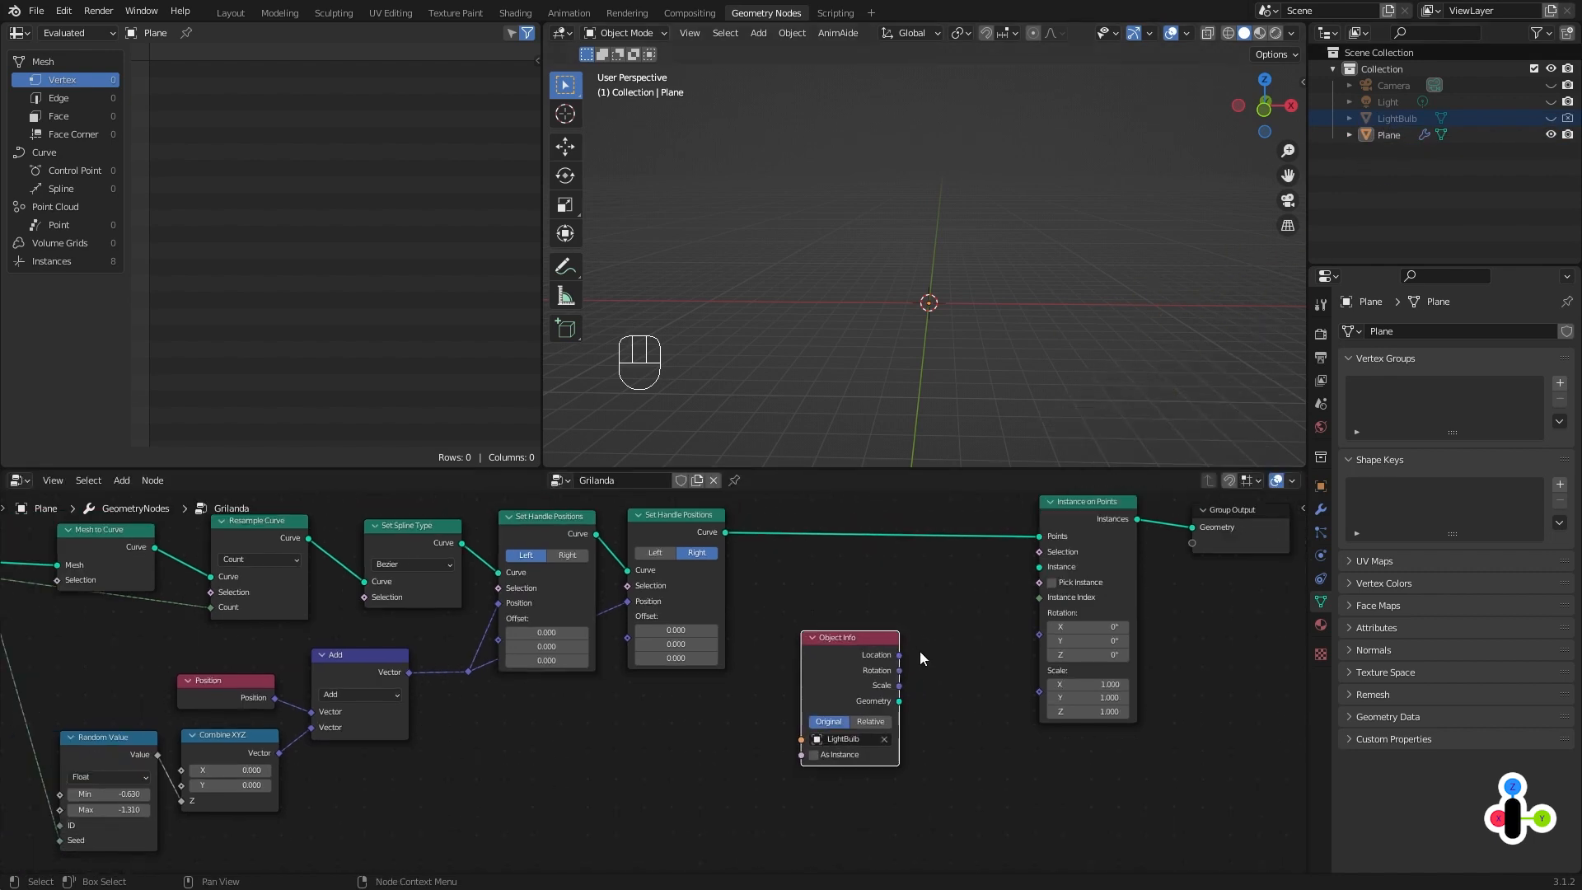
{"action": "left_click_drag", "start_coordinate": [832, 636], "coordinate": [827, 662]}
{"action": "scroll", "coordinate": [828, 663], "scroll_direction": "up", "scroll_amount": 2}
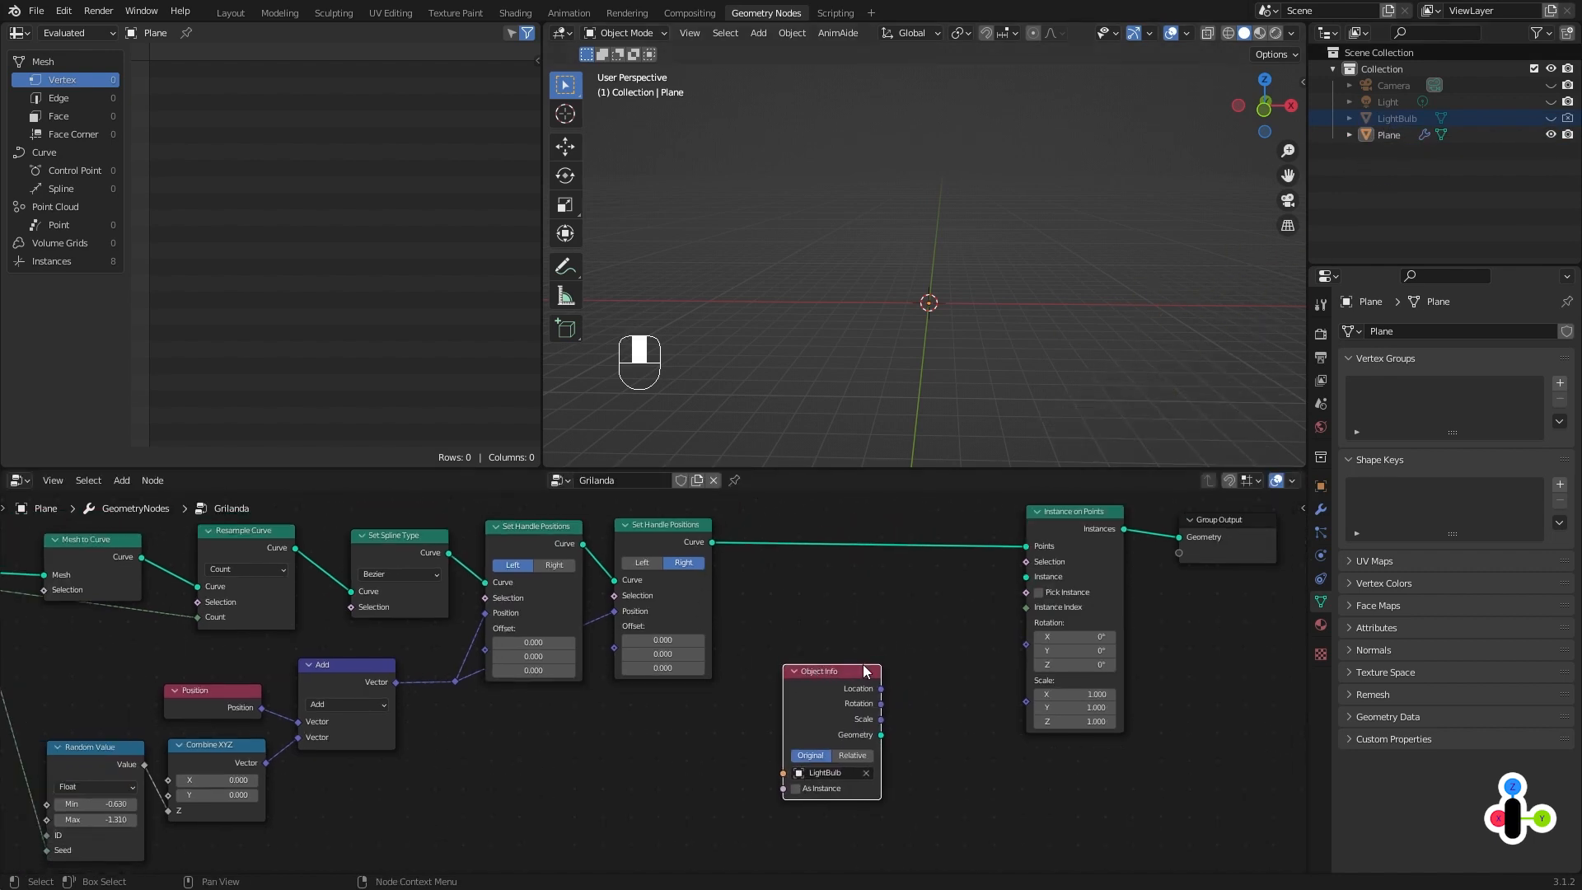
{"action": "left_click_drag", "start_coordinate": [901, 742], "coordinate": [1063, 577]}
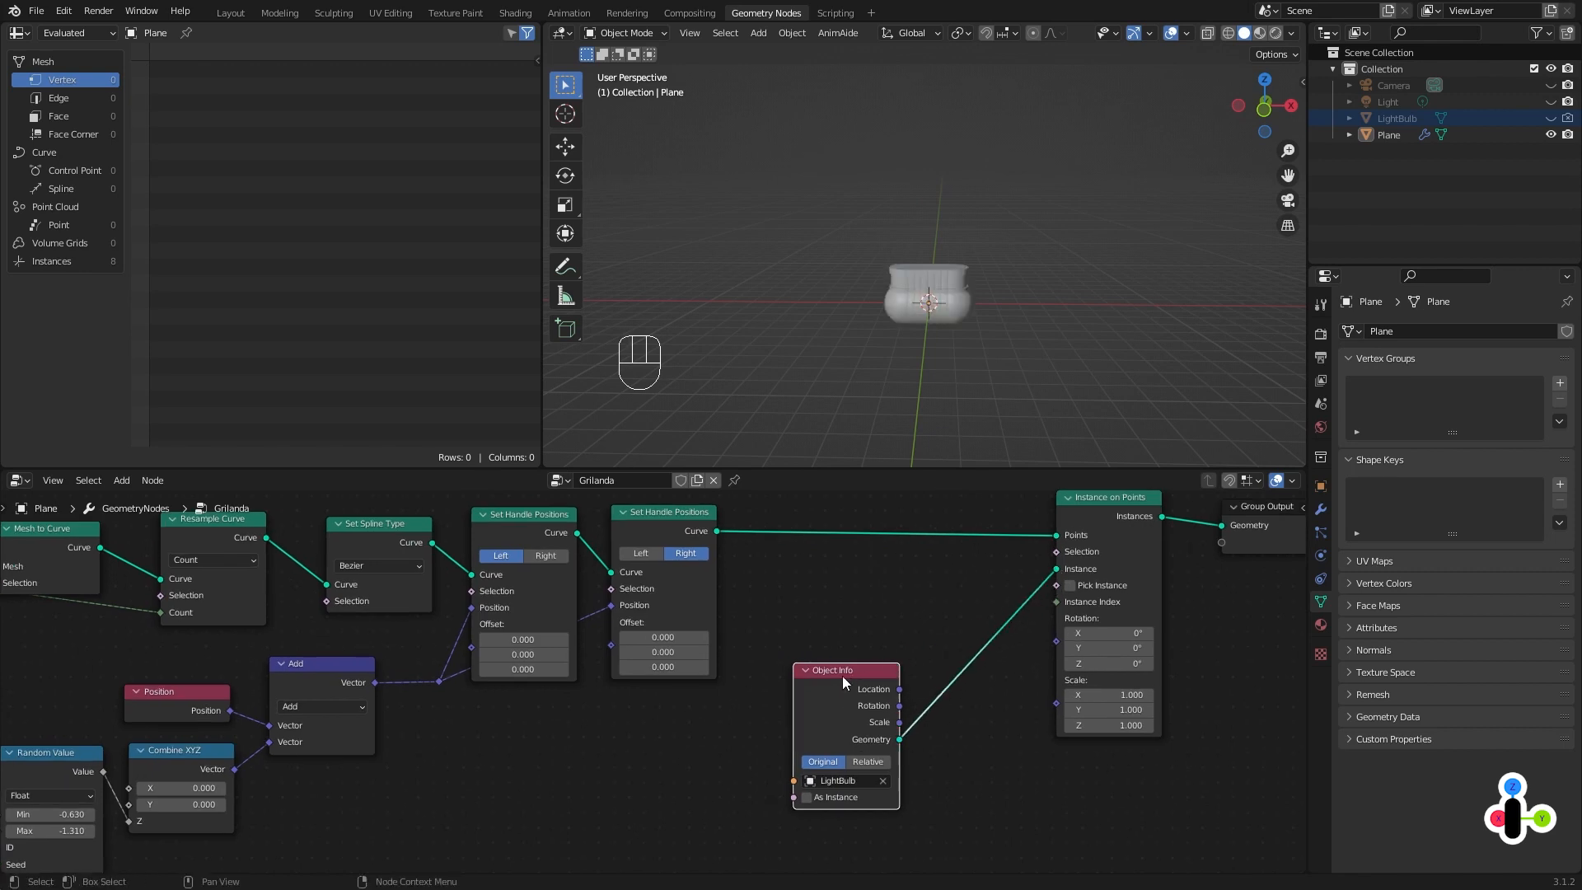
{"action": "left_click_drag", "start_coordinate": [842, 676], "coordinate": [904, 611]}
Set the Instance on Points scale to 0.110 on X, Y and Z.
{"action": "scroll", "coordinate": [938, 275], "scroll_direction": "up", "scroll_amount": 3}
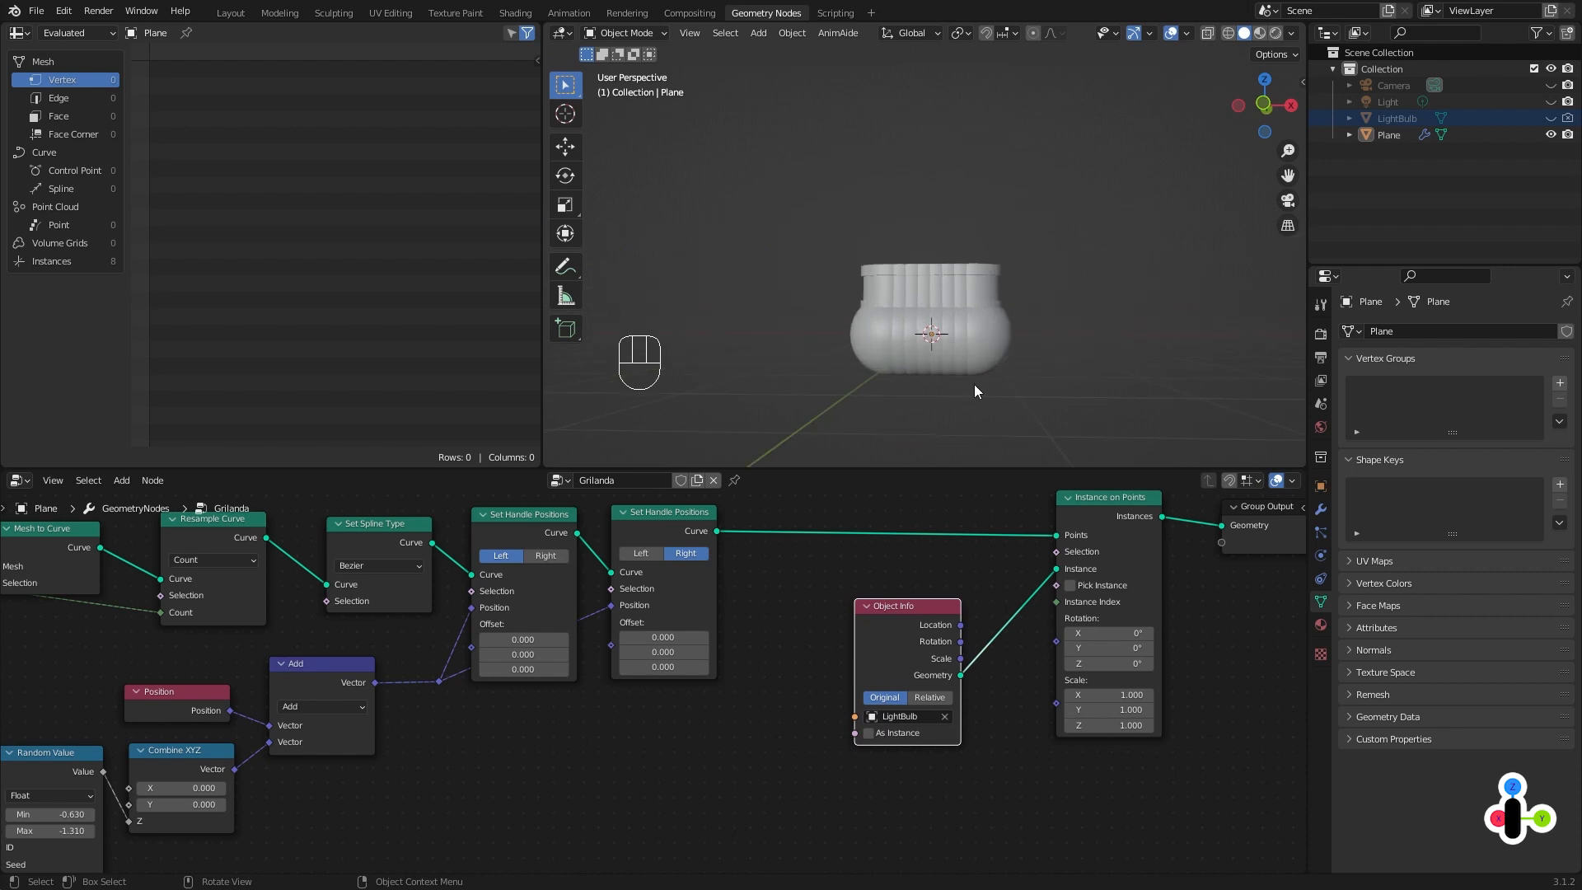
{"action": "middle_click_drag", "start_coordinate": [974, 385], "coordinate": [958, 336], "text": "shift"}
{"action": "middle_click_drag", "start_coordinate": [958, 336], "coordinate": [956, 349]}
{"action": "scroll", "coordinate": [956, 350], "scroll_direction": "up", "scroll_amount": 1}
{"action": "left_click_drag", "start_coordinate": [1105, 695], "coordinate": [1053, 726]}
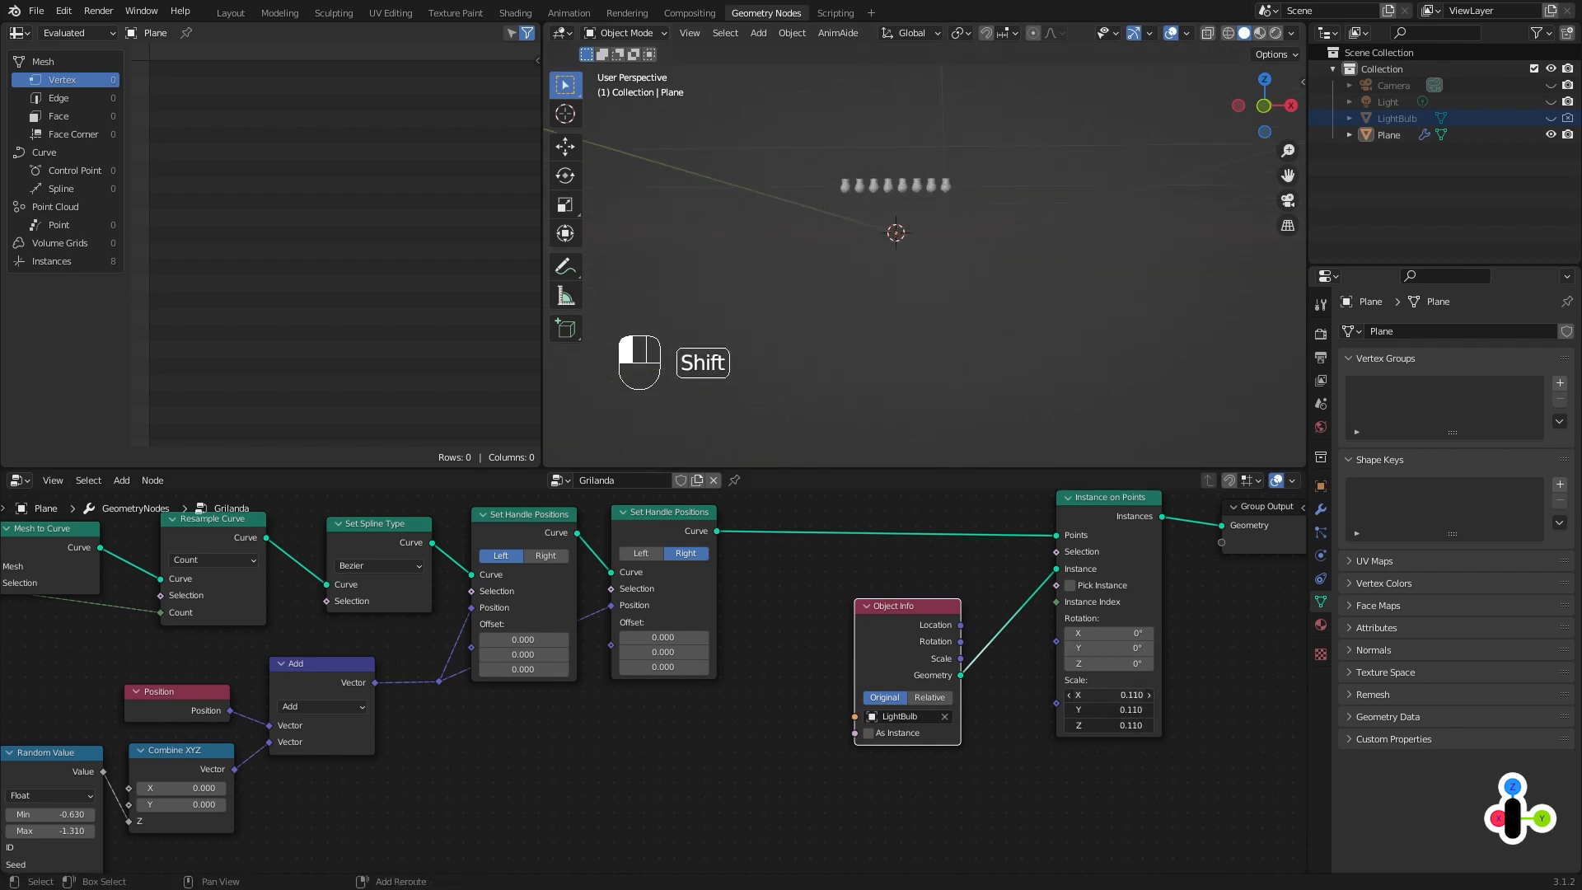
Examine the row of instanced bulbs in front view and show the Plane's modifier settings.
{"action": "middle_click_drag", "start_coordinate": [974, 269], "coordinate": [977, 281]}
{"action": "scroll", "coordinate": [977, 280], "scroll_direction": "up", "scroll_amount": 3}
{"action": "middle_click_drag", "start_coordinate": [916, 211], "coordinate": [935, 285], "text": "shift"}
{"action": "middle_click_drag", "start_coordinate": [935, 285], "coordinate": [941, 300]}
{"action": "scroll", "coordinate": [942, 299], "scroll_direction": "up", "scroll_amount": 1}
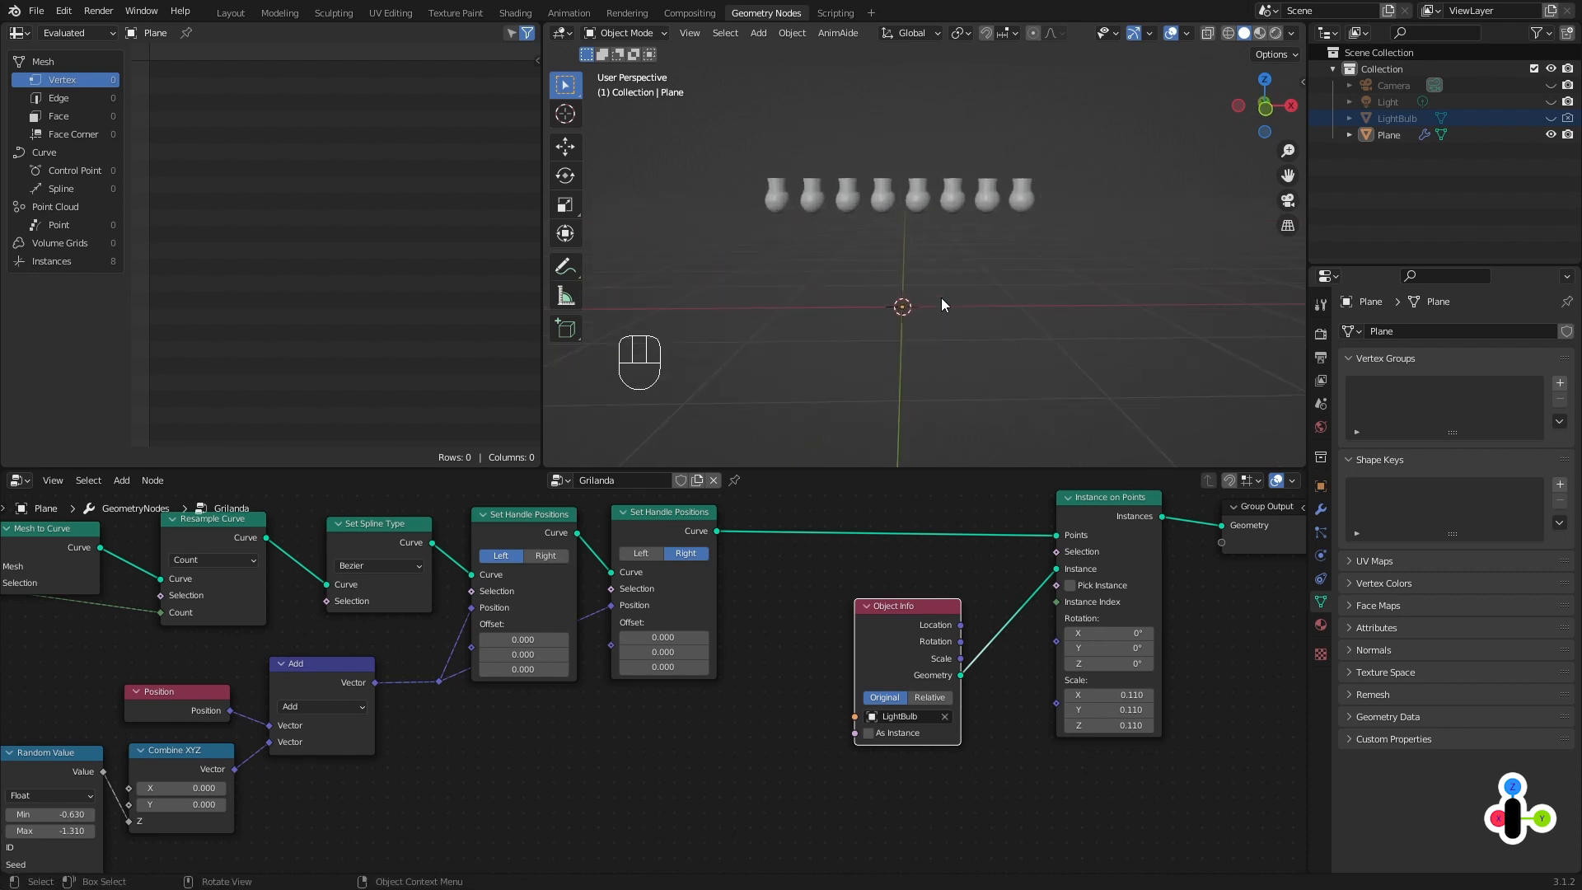
{"action": "key", "text": "KP_1"}
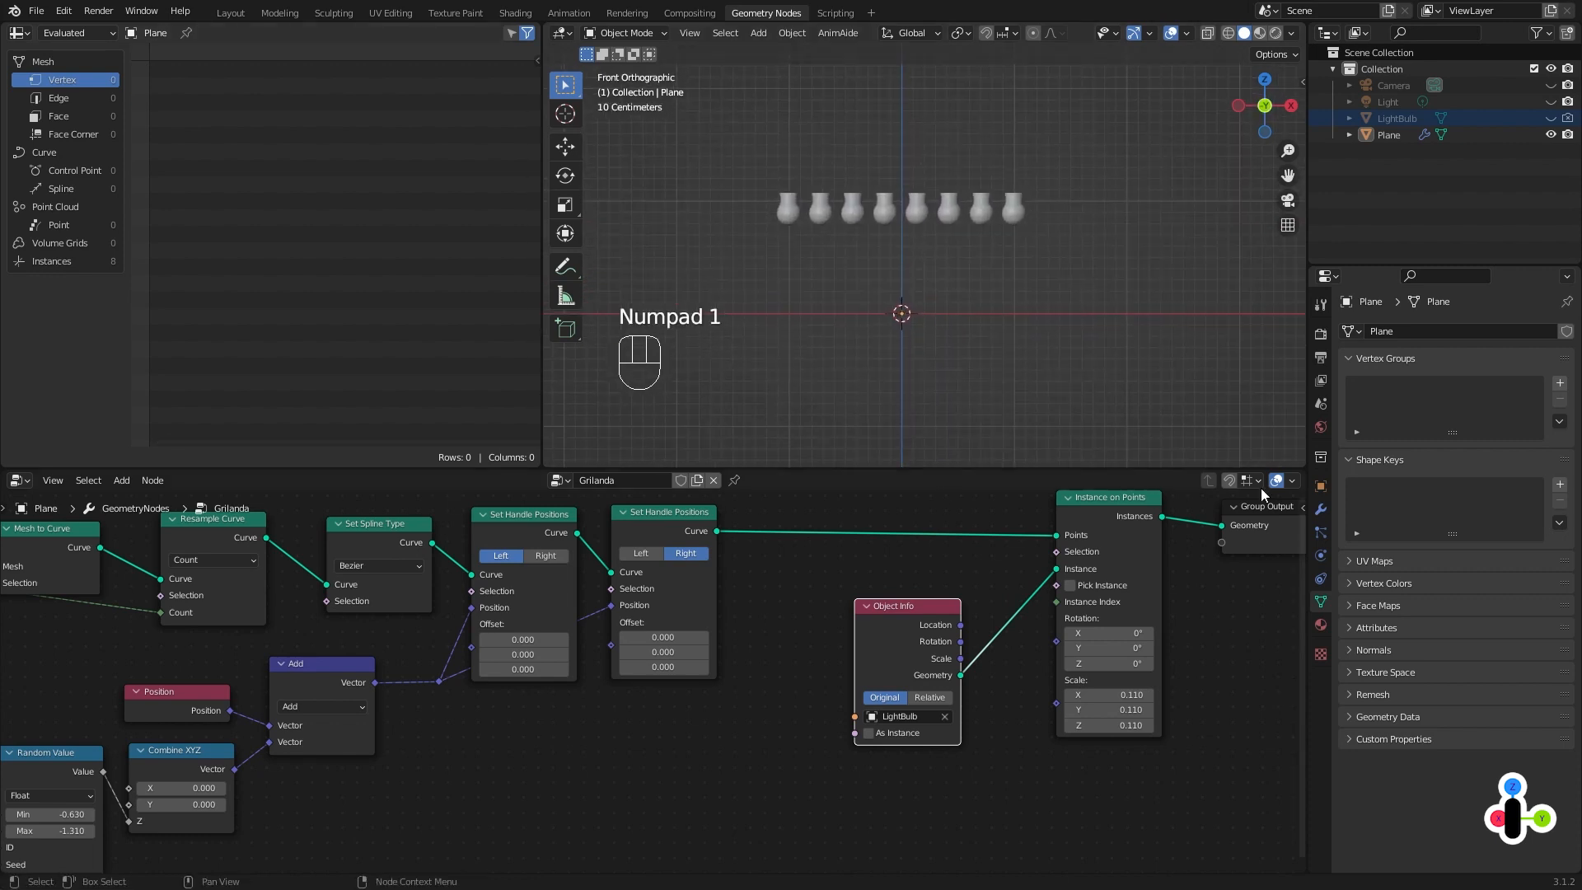
{"action": "left_click", "coordinate": [1321, 508]}
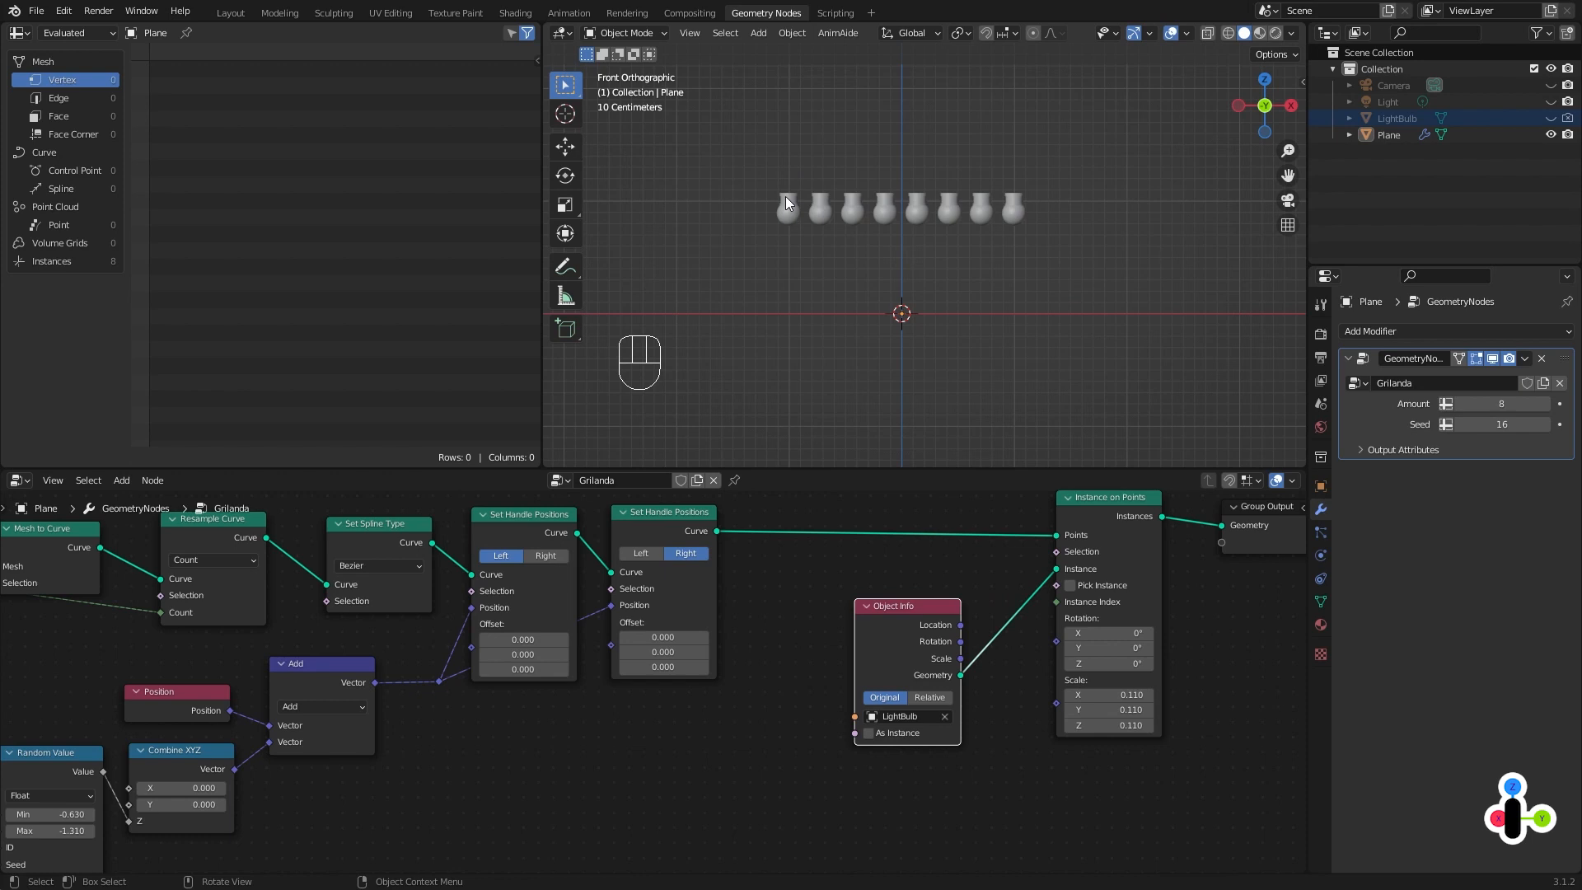
Move the Group Output node farther out, and shift the Object Info and Instance on Points nodes below the main chain.
{"action": "middle_click_drag", "start_coordinate": [941, 550], "coordinate": [813, 616]}
{"action": "left_click_drag", "start_coordinate": [1144, 605], "coordinate": [1264, 603]}
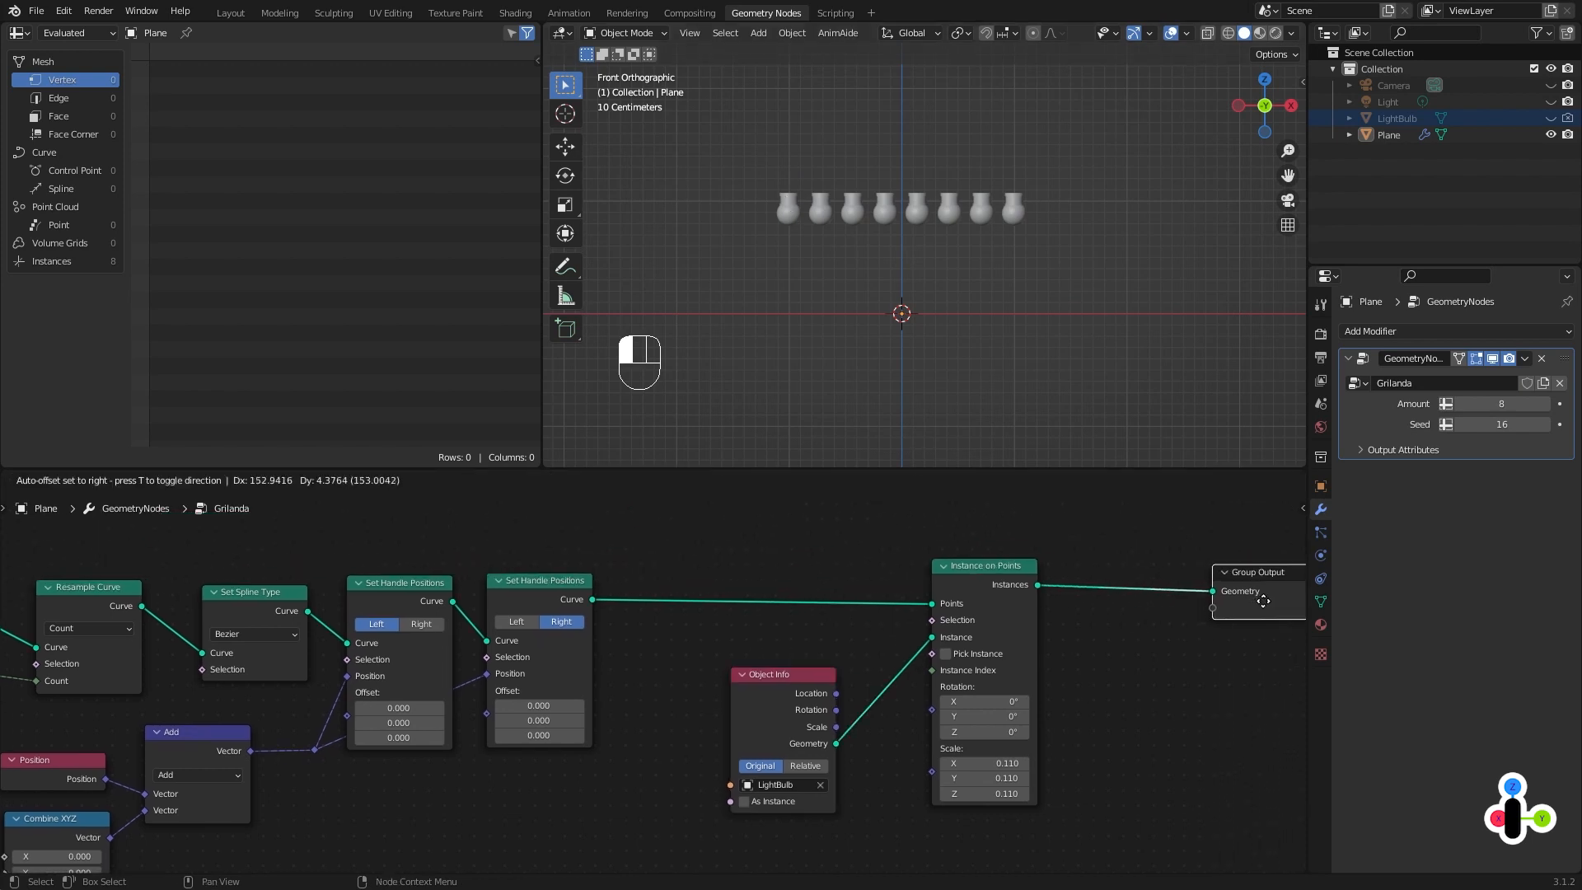
{"action": "middle_click_drag", "start_coordinate": [768, 570], "coordinate": [744, 547]}
{"action": "left_click_drag", "start_coordinate": [744, 548], "coordinate": [984, 657]}
{"action": "left_click_drag", "start_coordinate": [968, 567], "coordinate": [968, 644]}
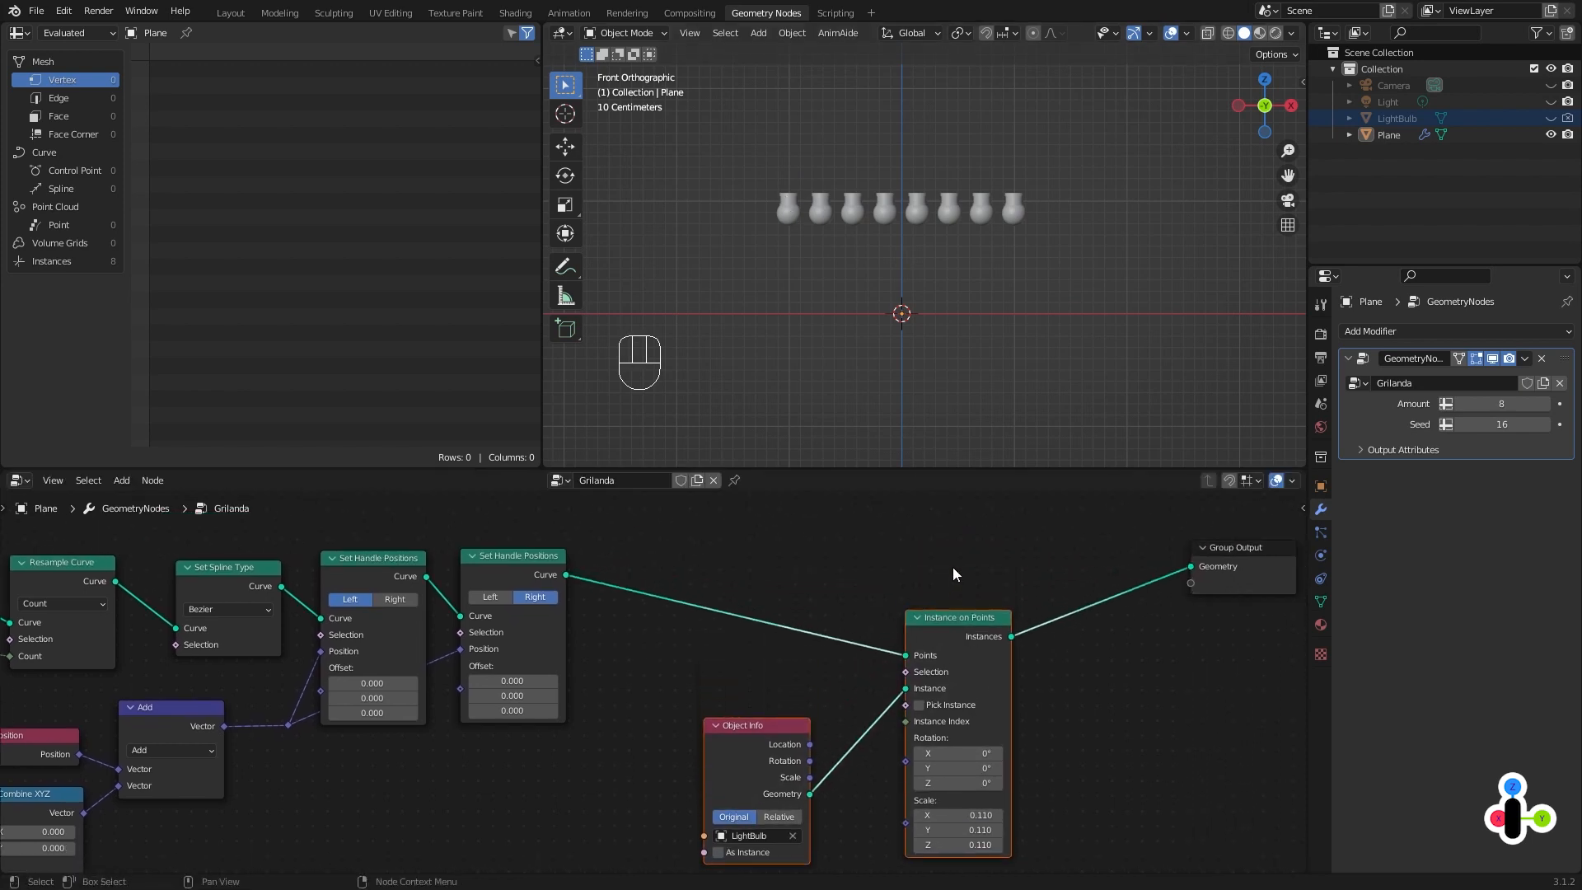
Insert a Join Geometry node between Instance on Points and Group Output, and connect the second Set Handle Positions' Curve output to it.
{"action": "left_click", "coordinate": [966, 567]}
{"action": "key", "text": "shift+a"}
{"action": "type", "text": "joi"}
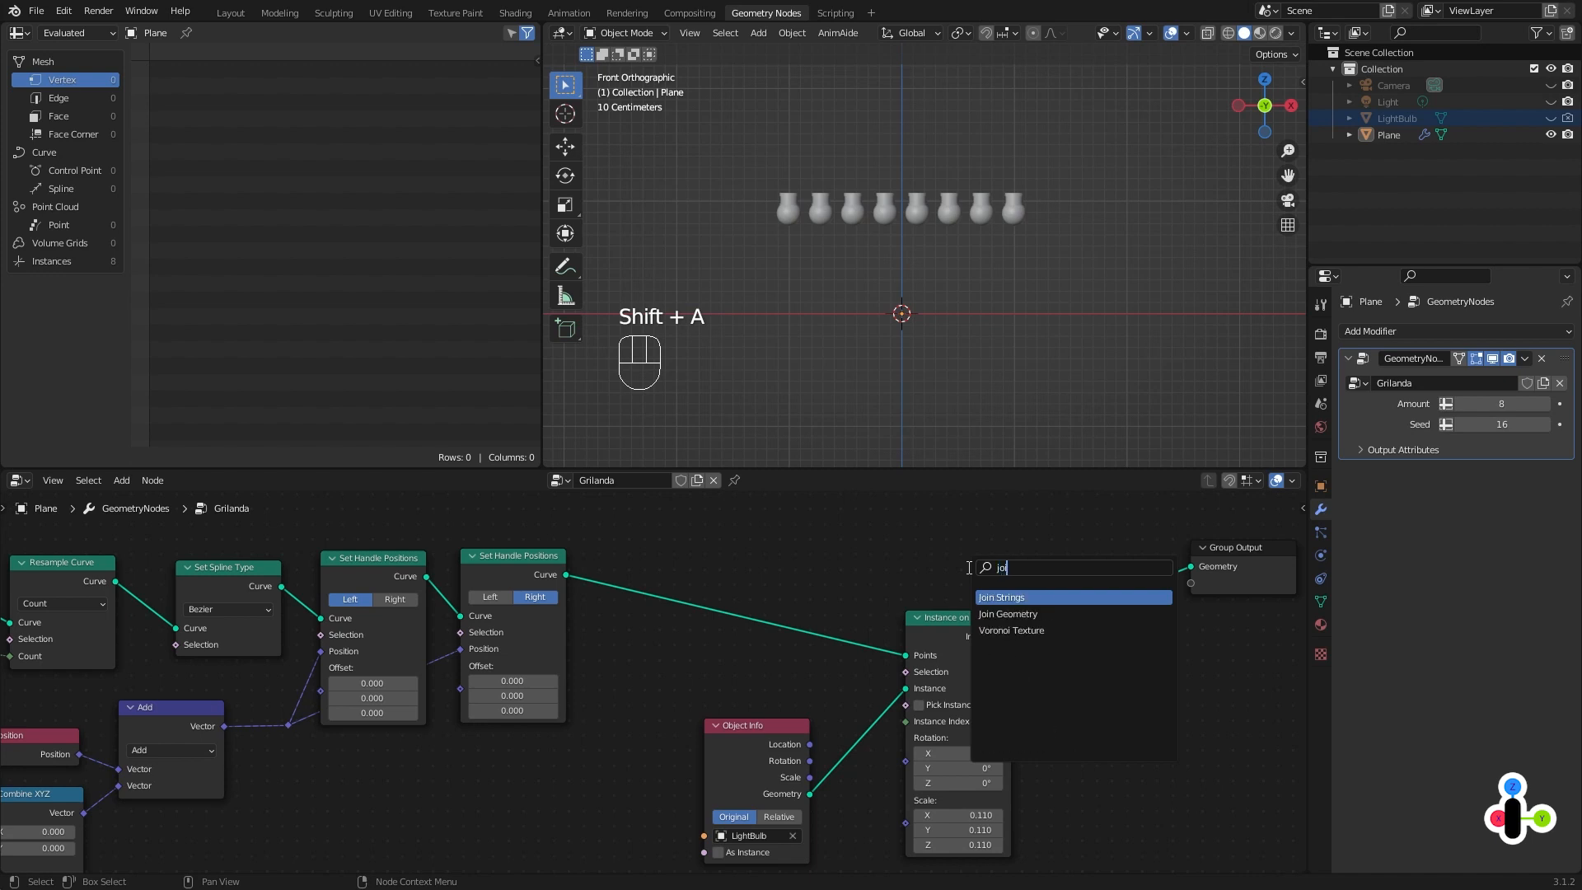
{"action": "key", "text": "Down"}
{"action": "key", "text": "Return"}
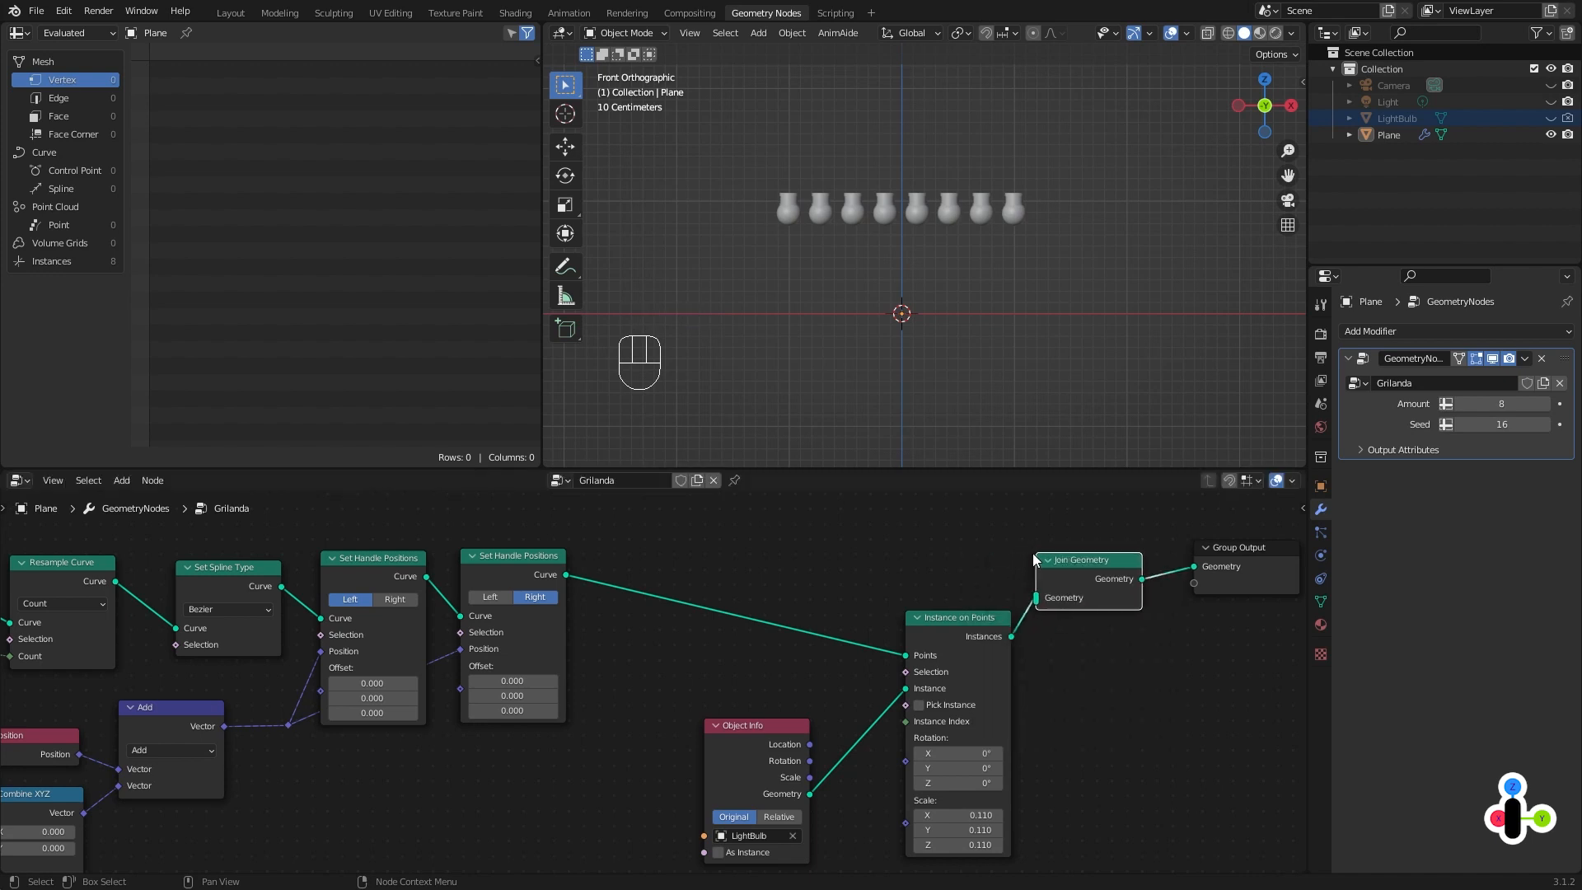
{"action": "left_click", "coordinate": [1071, 556]}
{"action": "left_click_drag", "start_coordinate": [580, 581], "coordinate": [1071, 598]}
{"action": "scroll", "coordinate": [970, 181], "scroll_direction": "up", "scroll_amount": 1}
{"action": "middle_click_drag", "start_coordinate": [968, 236], "coordinate": [970, 246], "text": "shift"}
{"action": "scroll", "coordinate": [971, 261], "scroll_direction": "up", "scroll_amount": 1}
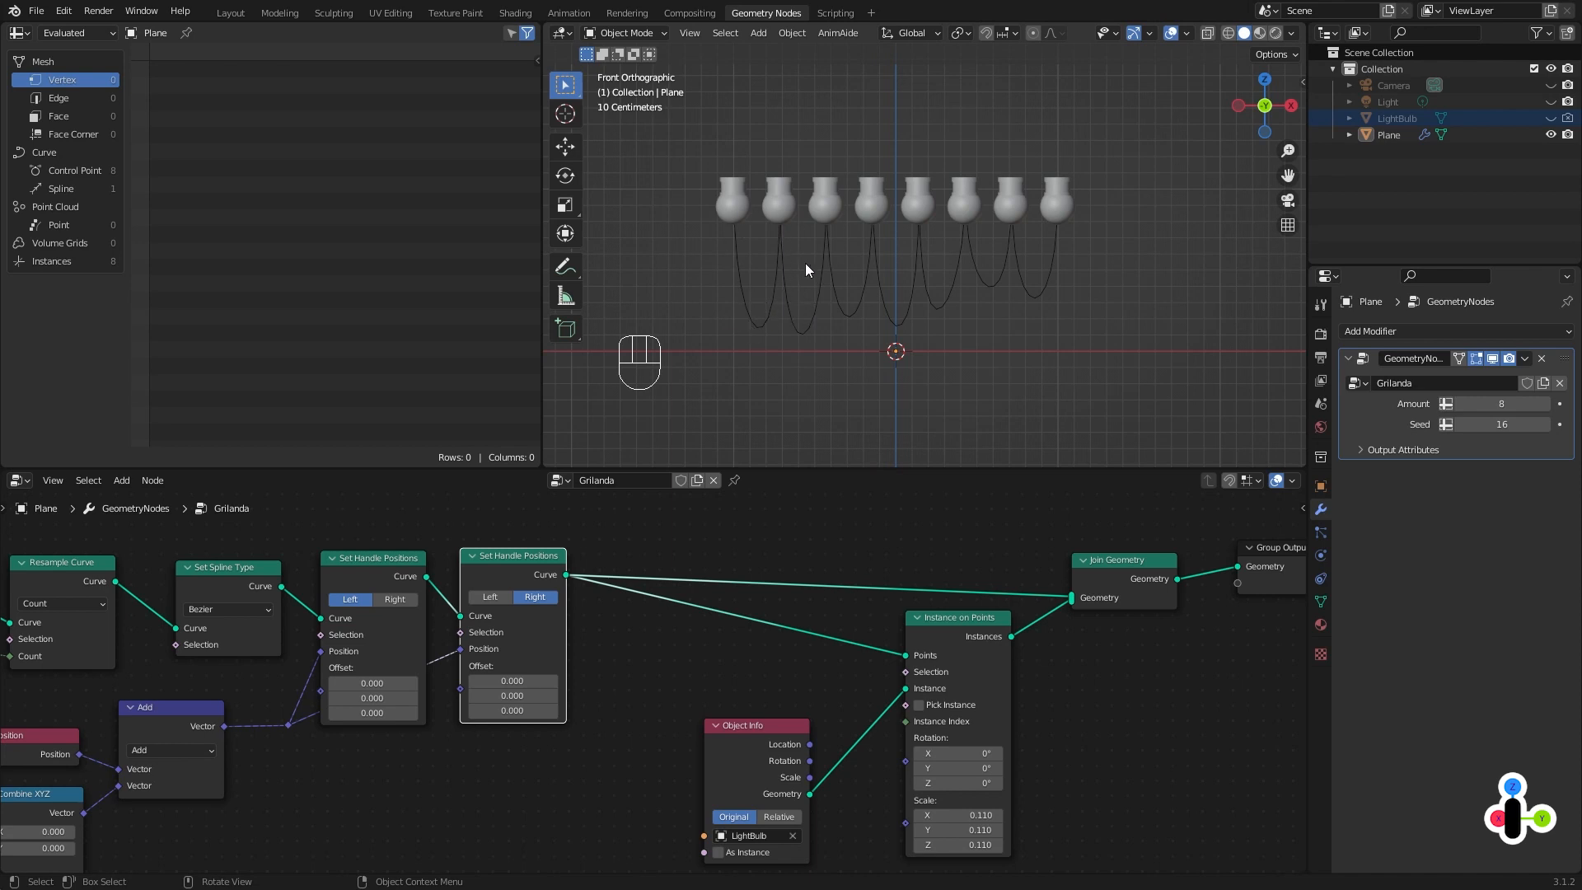
Mark the first hanging bulbs in the viewport with annotation strokes and erase the marks.
{"action": "key", "text": "d"}
{"action": "left_click_drag", "start_coordinate": [727, 189], "coordinate": [787, 190]}
{"action": "left_click_drag", "start_coordinate": [820, 190], "coordinate": [833, 190]}
{"action": "key", "text": "d"}
{"action": "right_click_drag", "start_coordinate": [834, 188], "coordinate": [722, 196]}
Set the Instance on Points scale to 0.030 on X, Y and Z.
{"action": "middle_click_drag", "start_coordinate": [1048, 798], "coordinate": [1023, 755]}
{"action": "left_click_drag", "start_coordinate": [949, 769], "coordinate": [948, 803]}
{"action": "type", "text": "."}
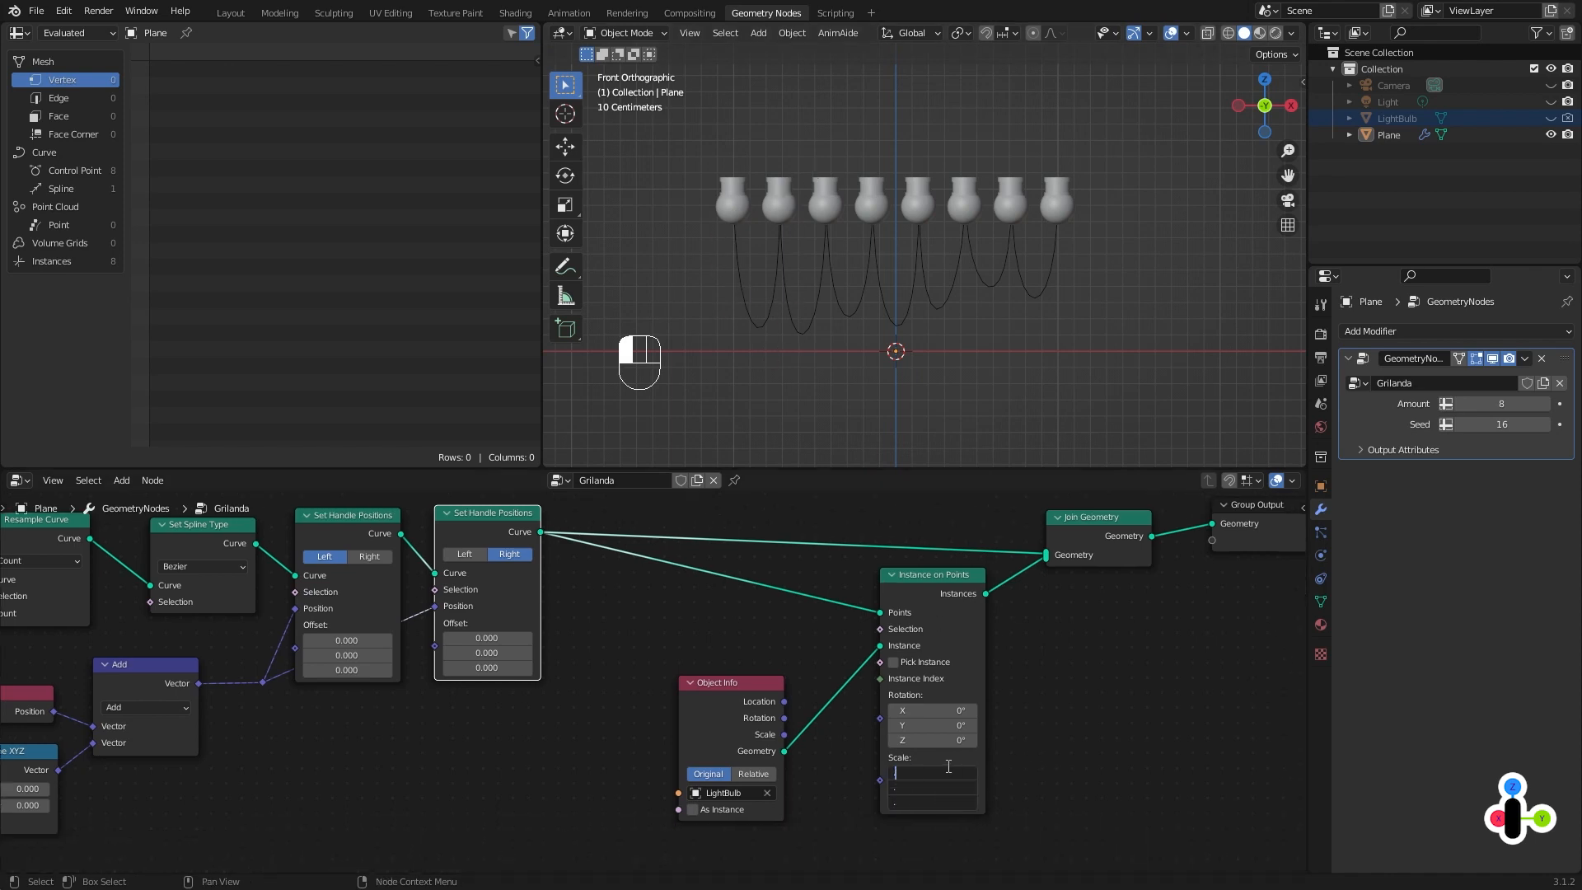
{"action": "type", "text": "03"}
{"action": "key", "text": "Return"}
{"action": "scroll", "coordinate": [876, 296], "scroll_direction": "up", "scroll_amount": 2}
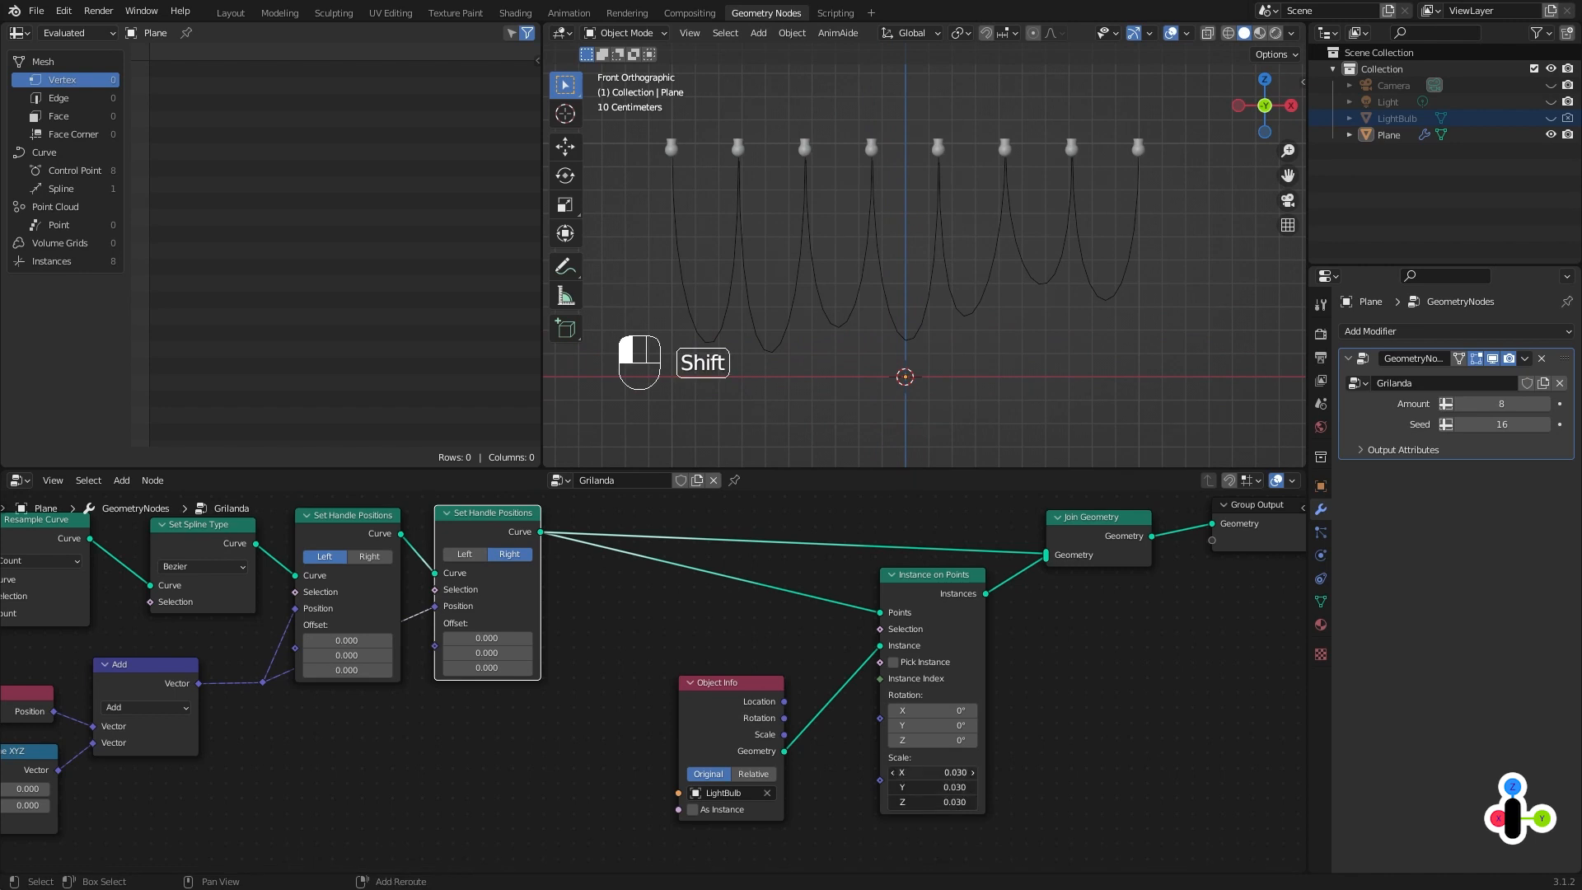
Set the modifier's Amount to 5 and the Instance on Points scale to 0.050 on X, Y and Z.
{"action": "left_click", "coordinate": [1462, 405]}
{"action": "left_click", "coordinate": [1462, 405]}
{"action": "left_click", "coordinate": [1462, 404]}
{"action": "left_click_drag", "start_coordinate": [942, 772], "coordinate": [943, 802]}
{"action": "type", "text": ".05"}
{"action": "key", "text": "Return"}
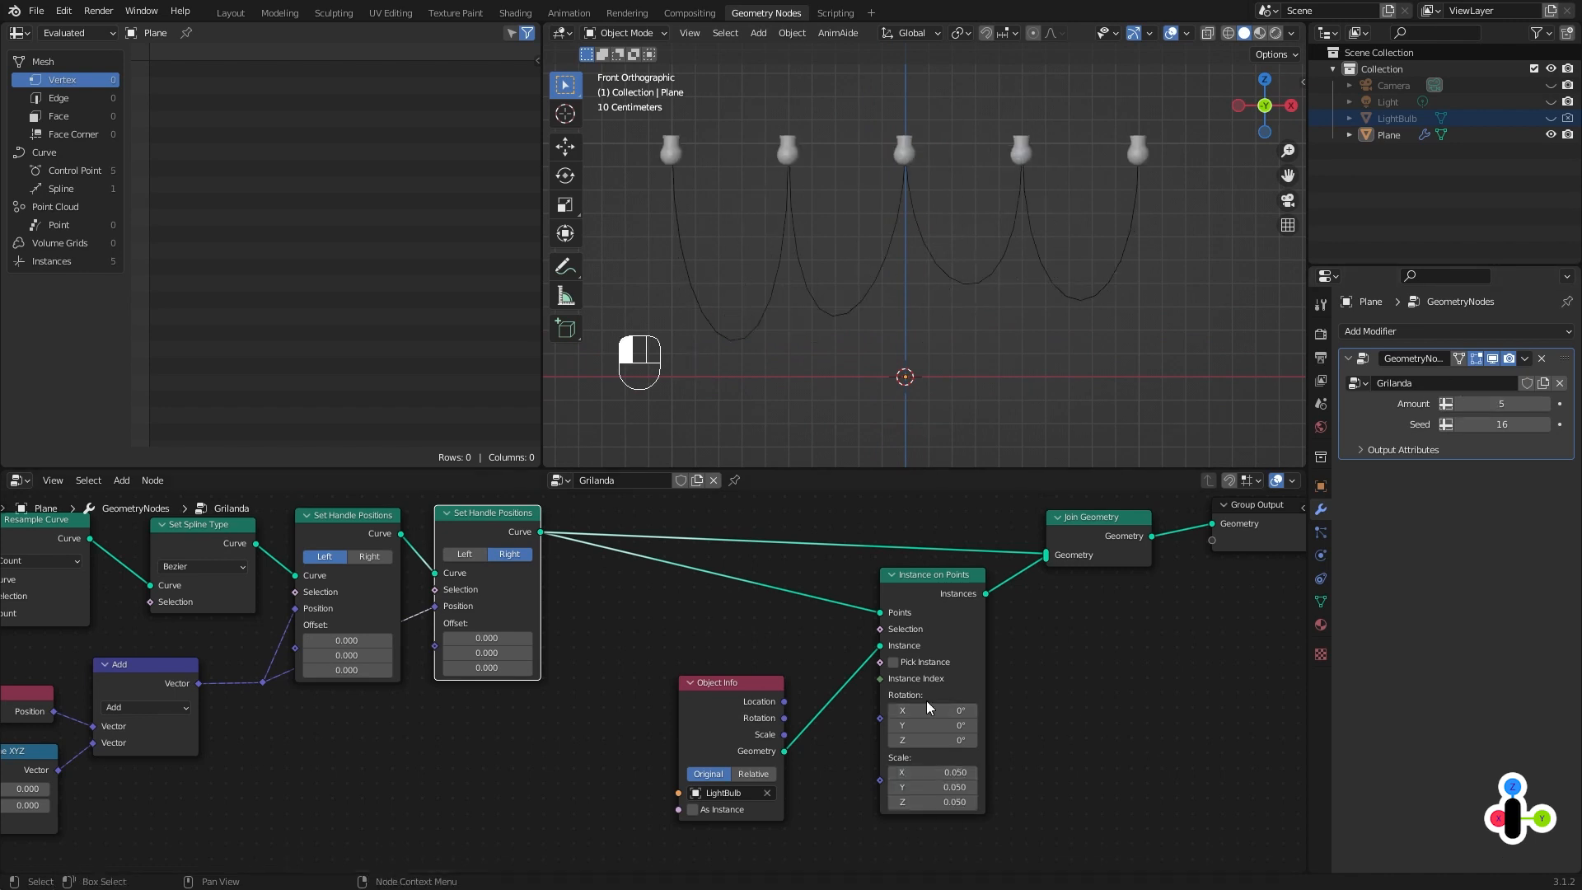
Trace the link from Set Handle Positions to Instance on Points with an annotation stroke and erase it.
{"action": "scroll", "coordinate": [745, 626], "scroll_direction": "down", "scroll_amount": 1}
{"action": "key", "text": "d"}
{"action": "left_click_drag", "start_coordinate": [549, 557], "coordinate": [831, 644]}
{"action": "right_click_drag", "start_coordinate": [831, 648], "coordinate": [554, 559]}
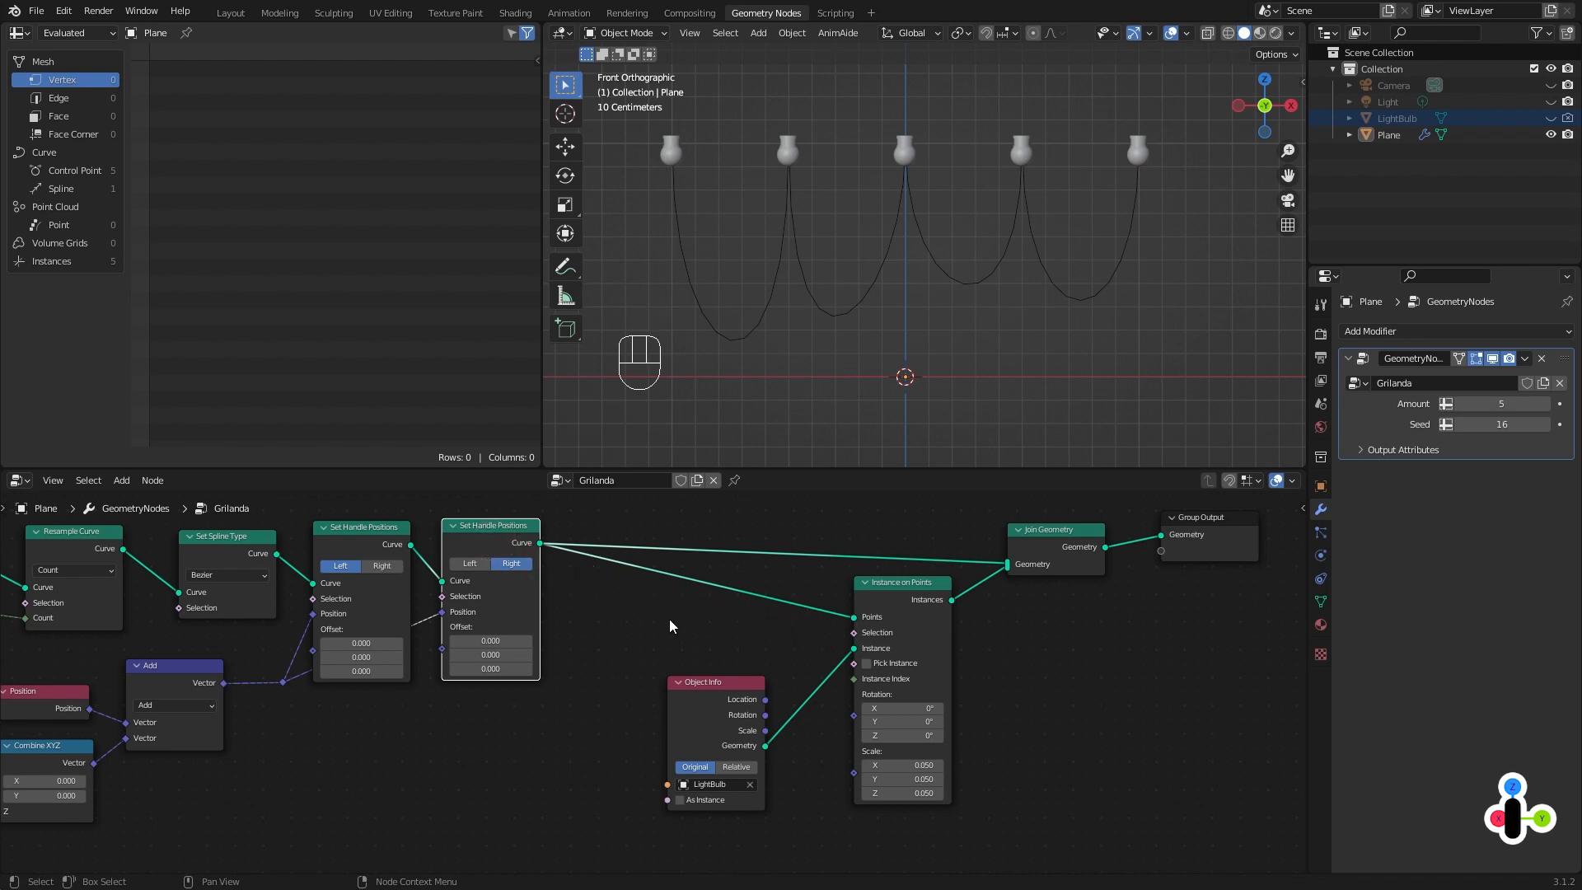
Add a Subdivide Curve node on the link between the second Set Handle Positions and the Instance on Points' Points input.
{"action": "key", "text": "shift+a"}
{"action": "mouse_move", "coordinate": [628, 519]}
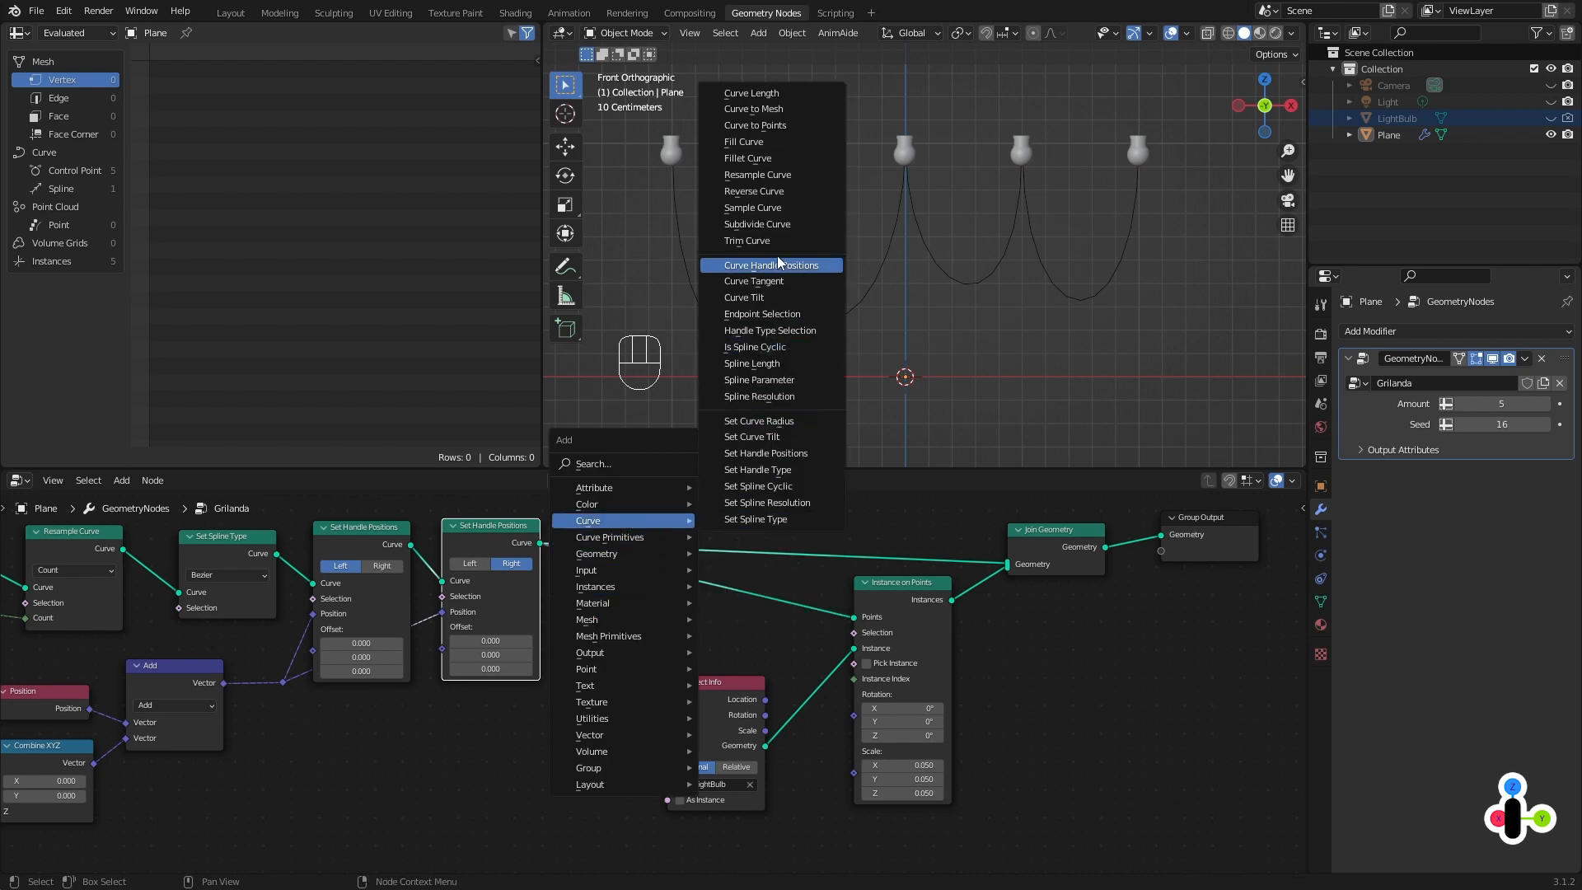
{"action": "left_click", "coordinate": [773, 227]}
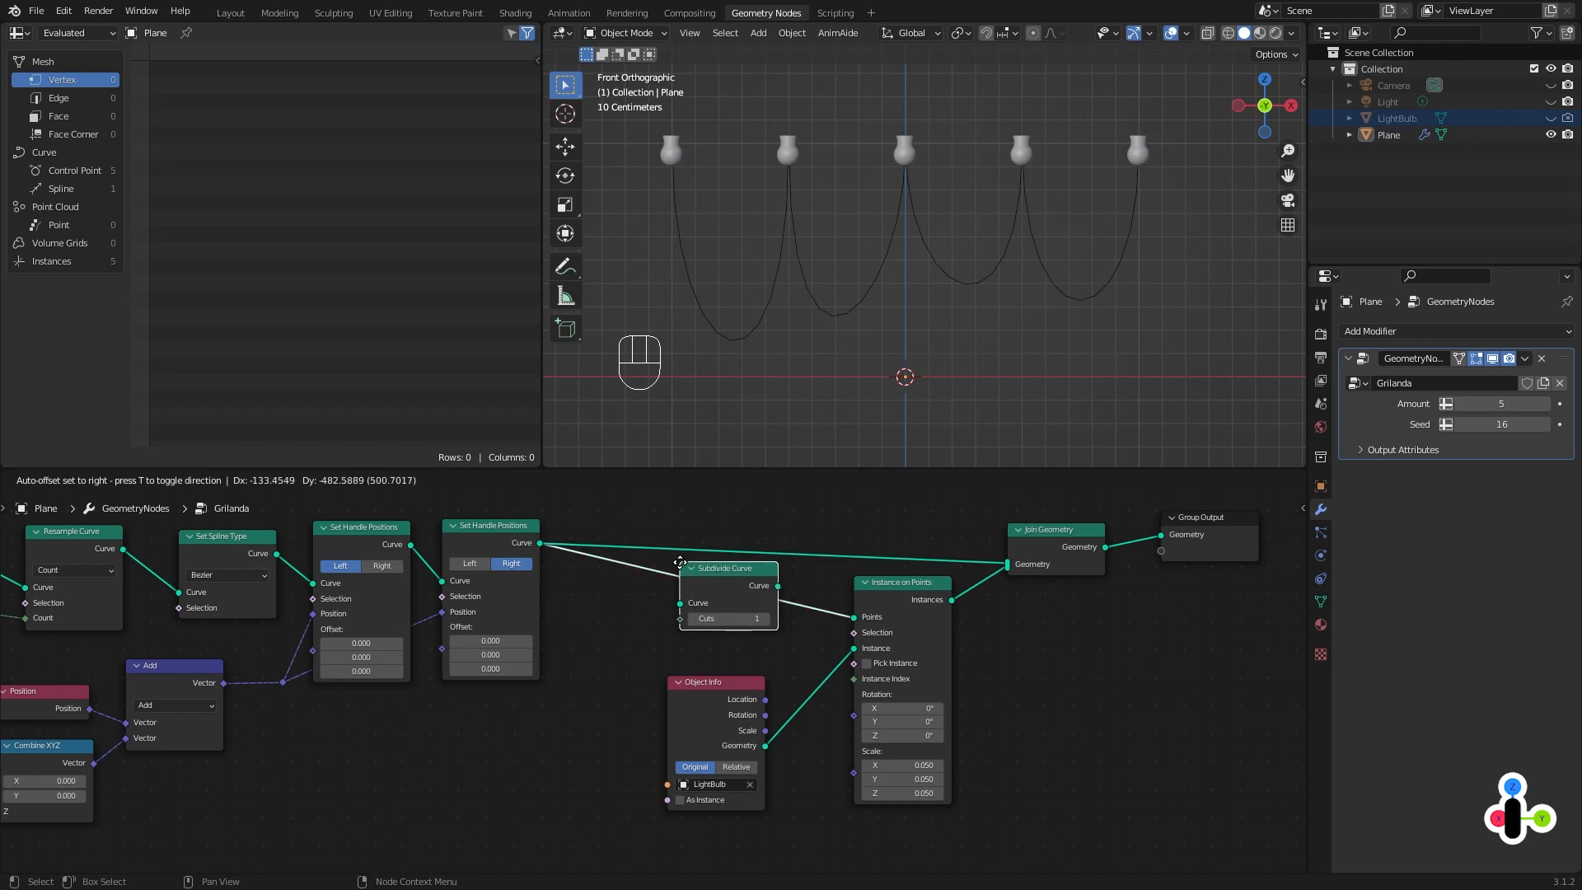
{"action": "left_click", "coordinate": [683, 569]}
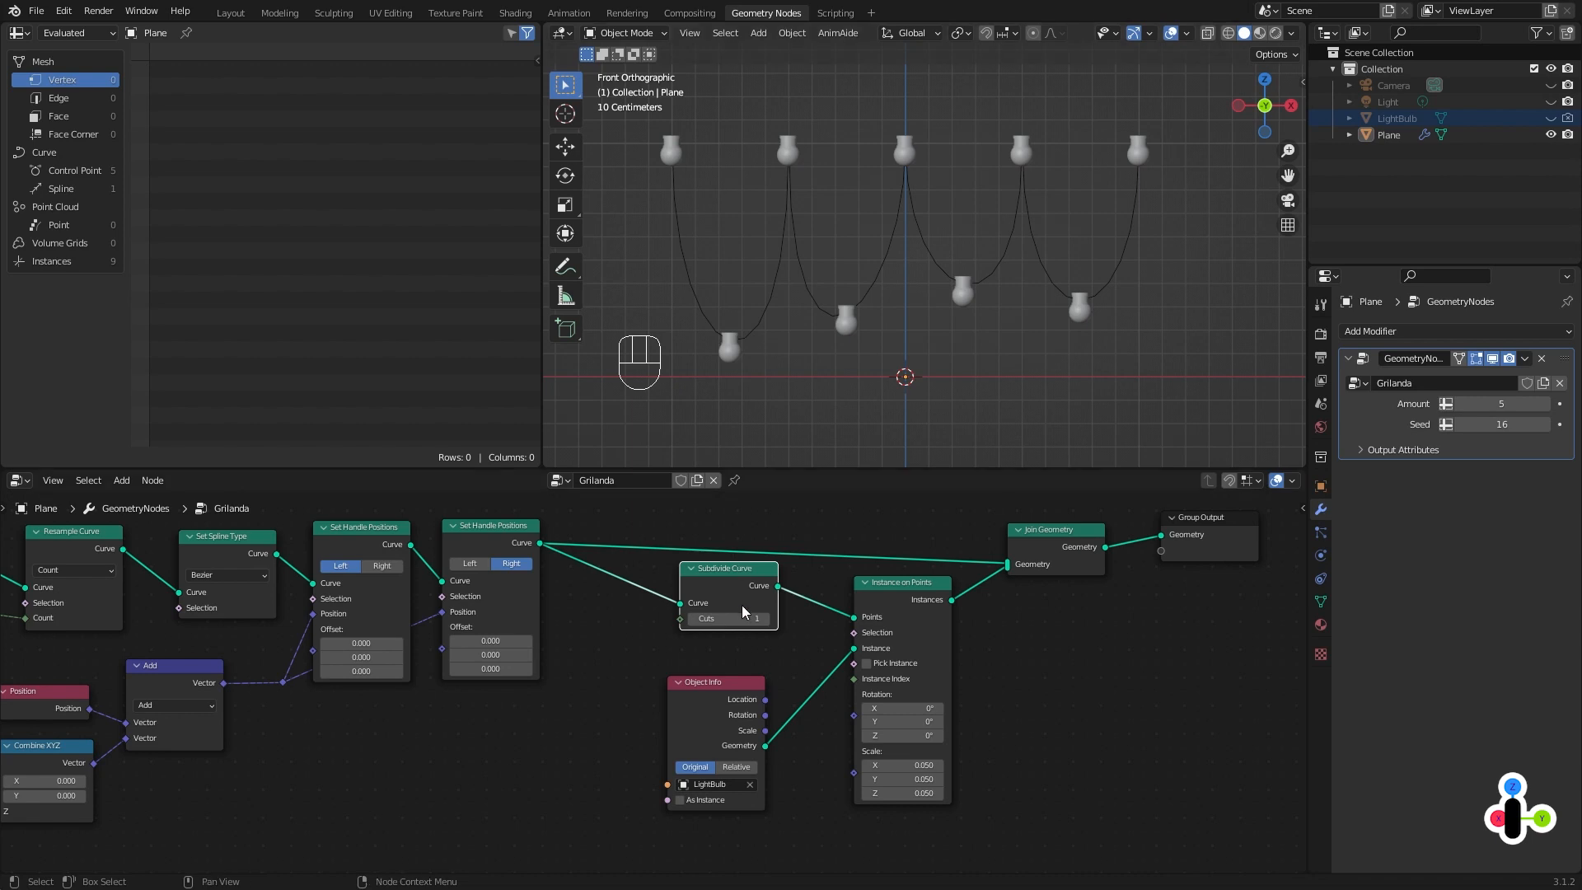
Try higher Cuts values such as 3 on the Subdivide Curve node and return it to 1.
{"action": "left_click", "coordinate": [768, 619]}
{"action": "left_click", "coordinate": [768, 619]}
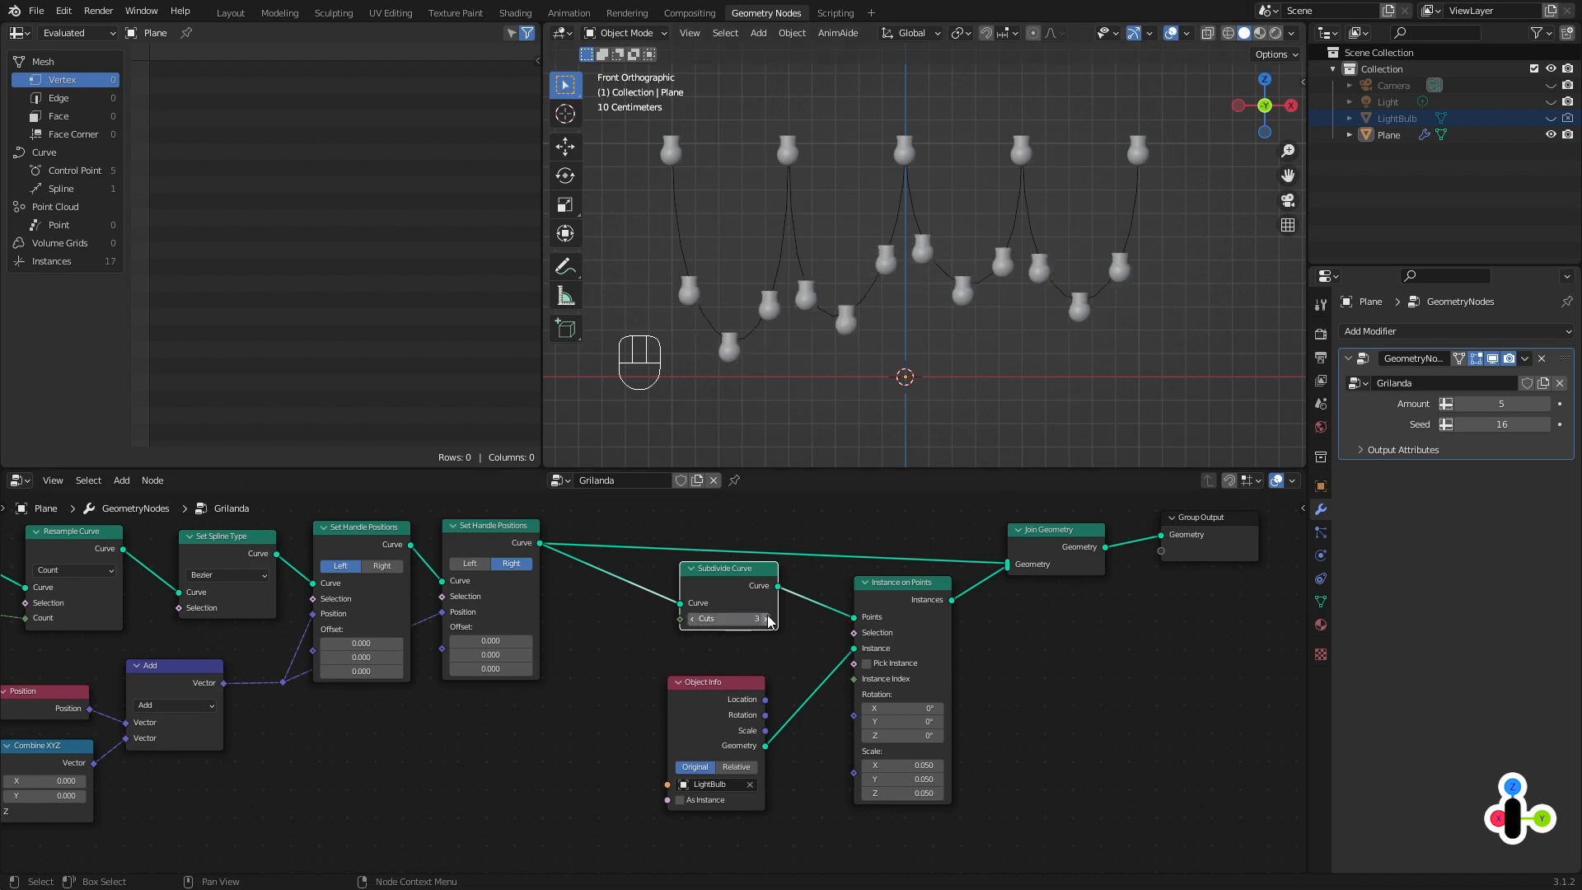
{"action": "left_click", "coordinate": [768, 618]}
{"action": "left_click", "coordinate": [693, 620]}
{"action": "left_click", "coordinate": [693, 619]}
{"action": "left_click", "coordinate": [692, 620]}
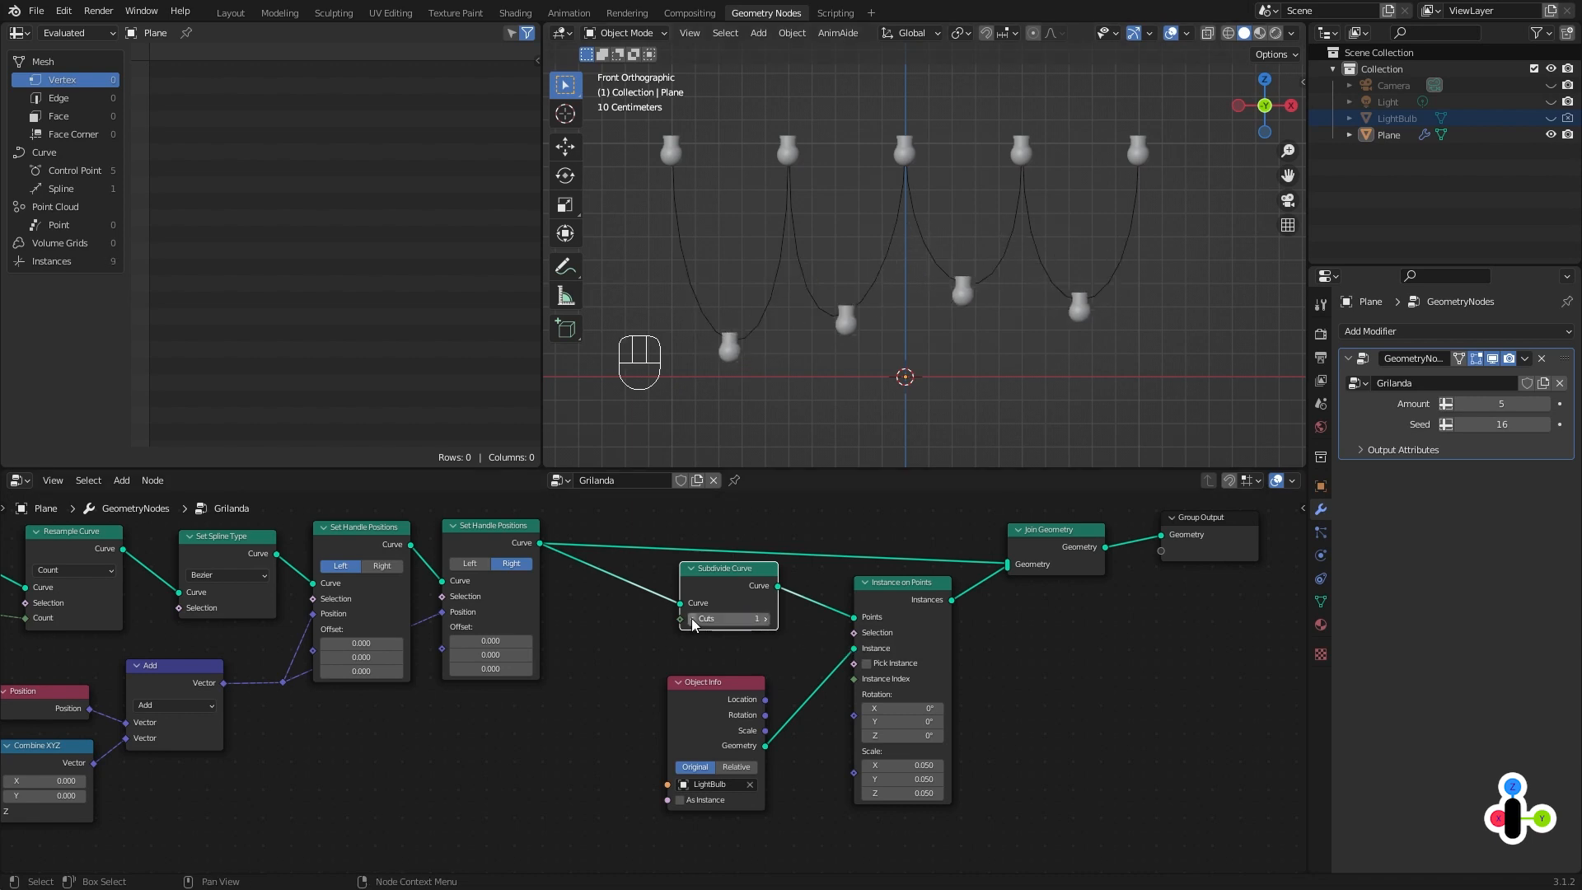
{"action": "left_click", "coordinate": [766, 618]}
{"action": "left_click", "coordinate": [766, 618]}
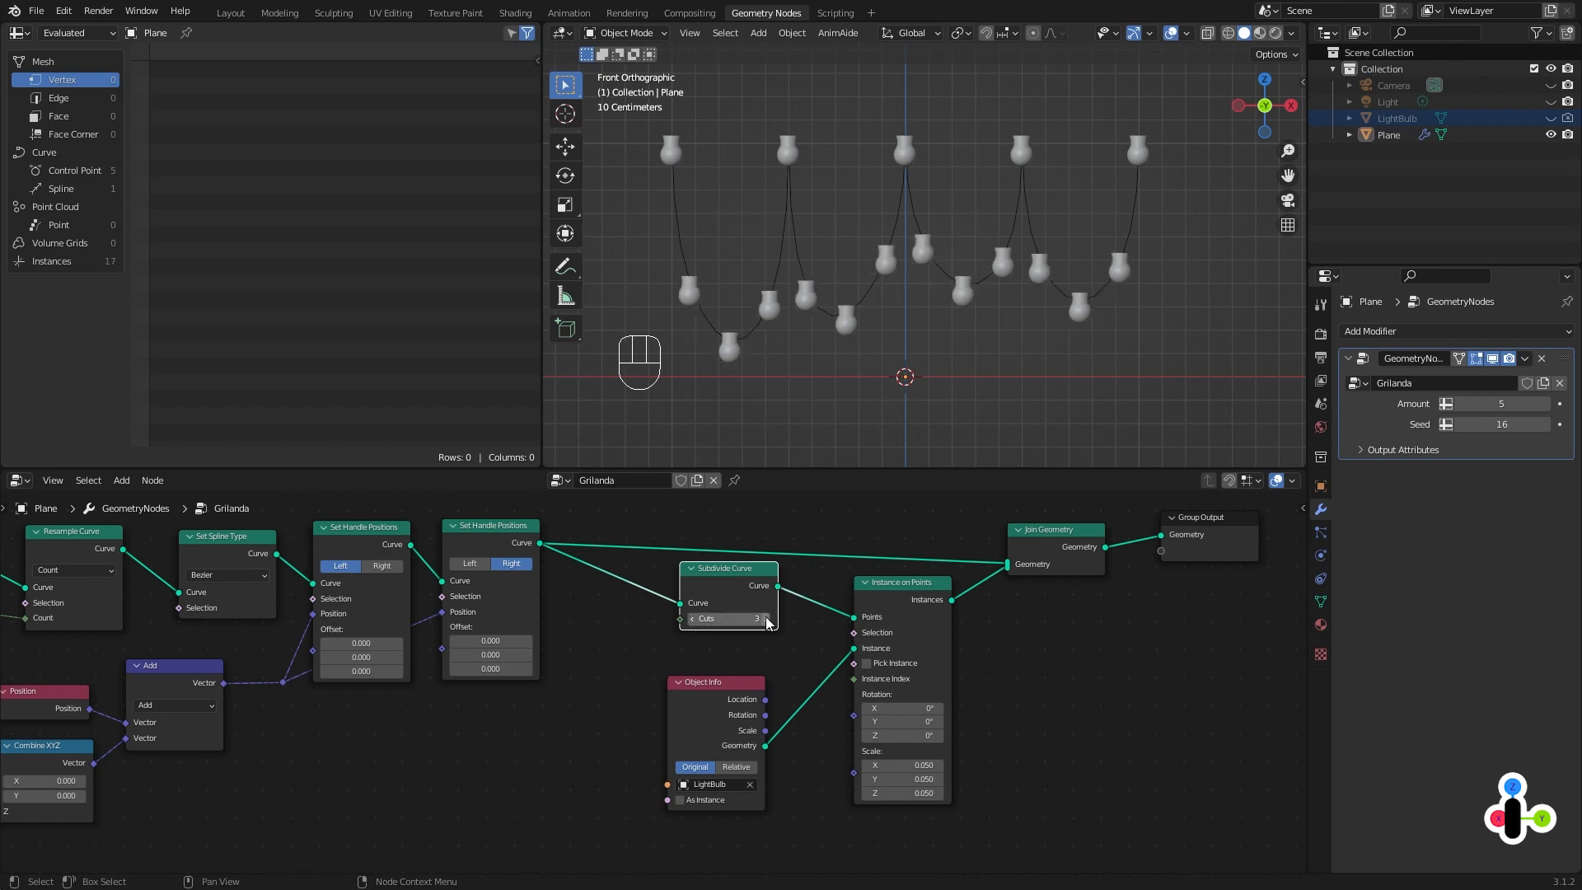
{"action": "left_click", "coordinate": [766, 618]}
{"action": "left_click", "coordinate": [694, 619]}
{"action": "left_click", "coordinate": [694, 620]}
{"action": "left_click", "coordinate": [694, 620]}
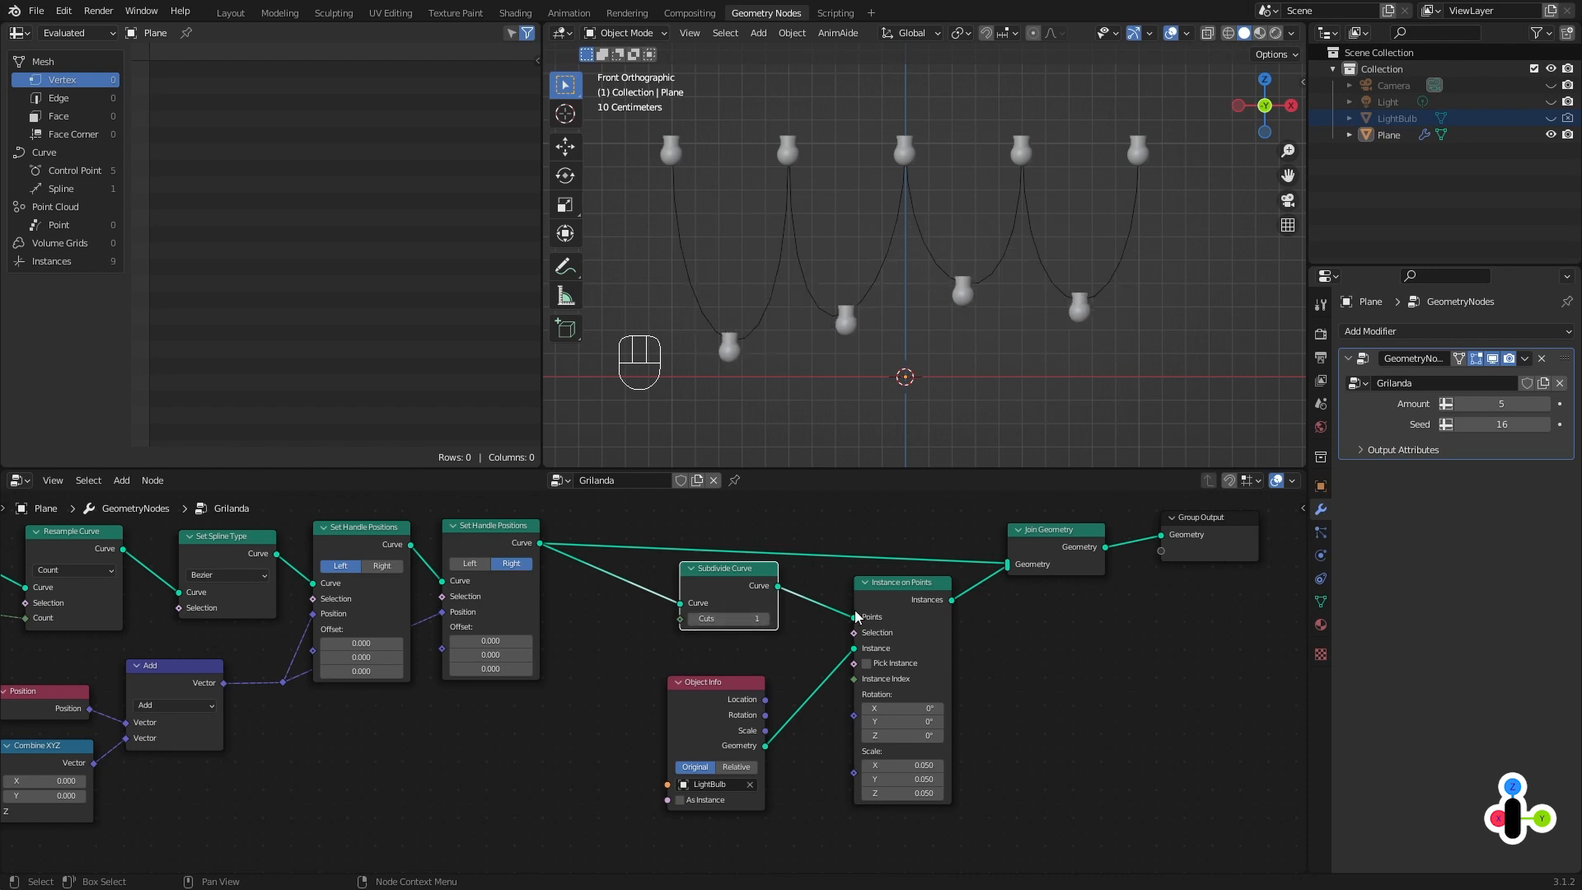
Shift the Subdivide Curve node slightly down and closer to the second Set Handle Positions node.
{"action": "left_click_drag", "start_coordinate": [734, 588], "coordinate": [719, 595]}
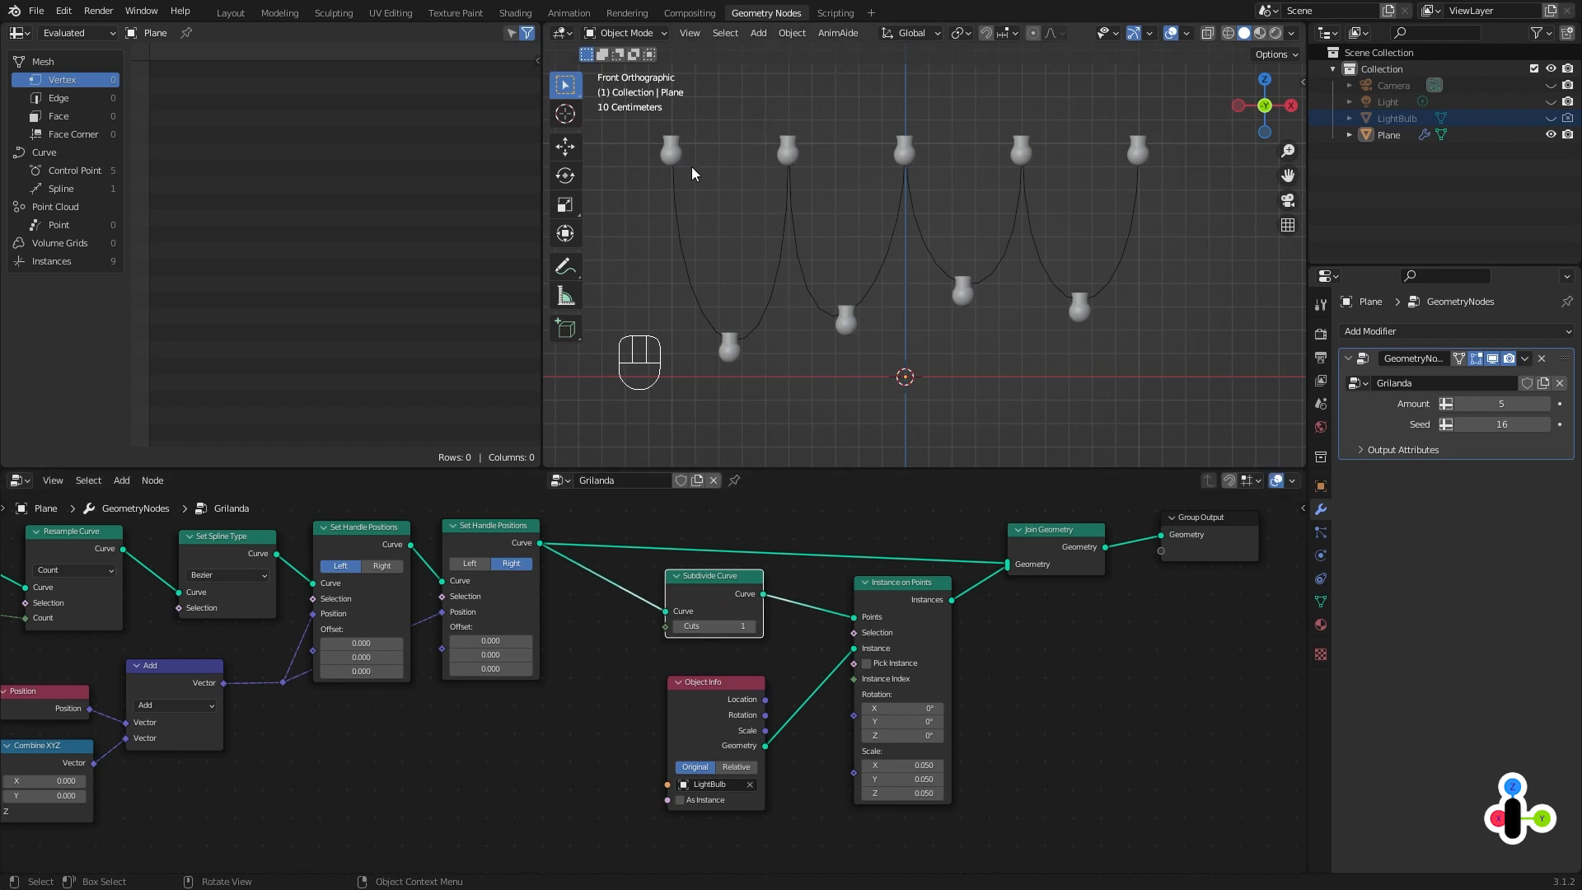
Circle the five bulbs at the curve's upper points with annotation strokes and erase the circles.
{"action": "key", "text": "d"}
{"action": "mouse_move", "coordinate": [666, 126]}
{"action": "left_mouse_down"}
{"action": "mouse_move", "coordinate": [652, 175]}
{"action": "mouse_move", "coordinate": [661, 121]}
{"action": "left_mouse_up"}
{"action": "key", "text": "d"}
{"action": "key", "text": "d"}
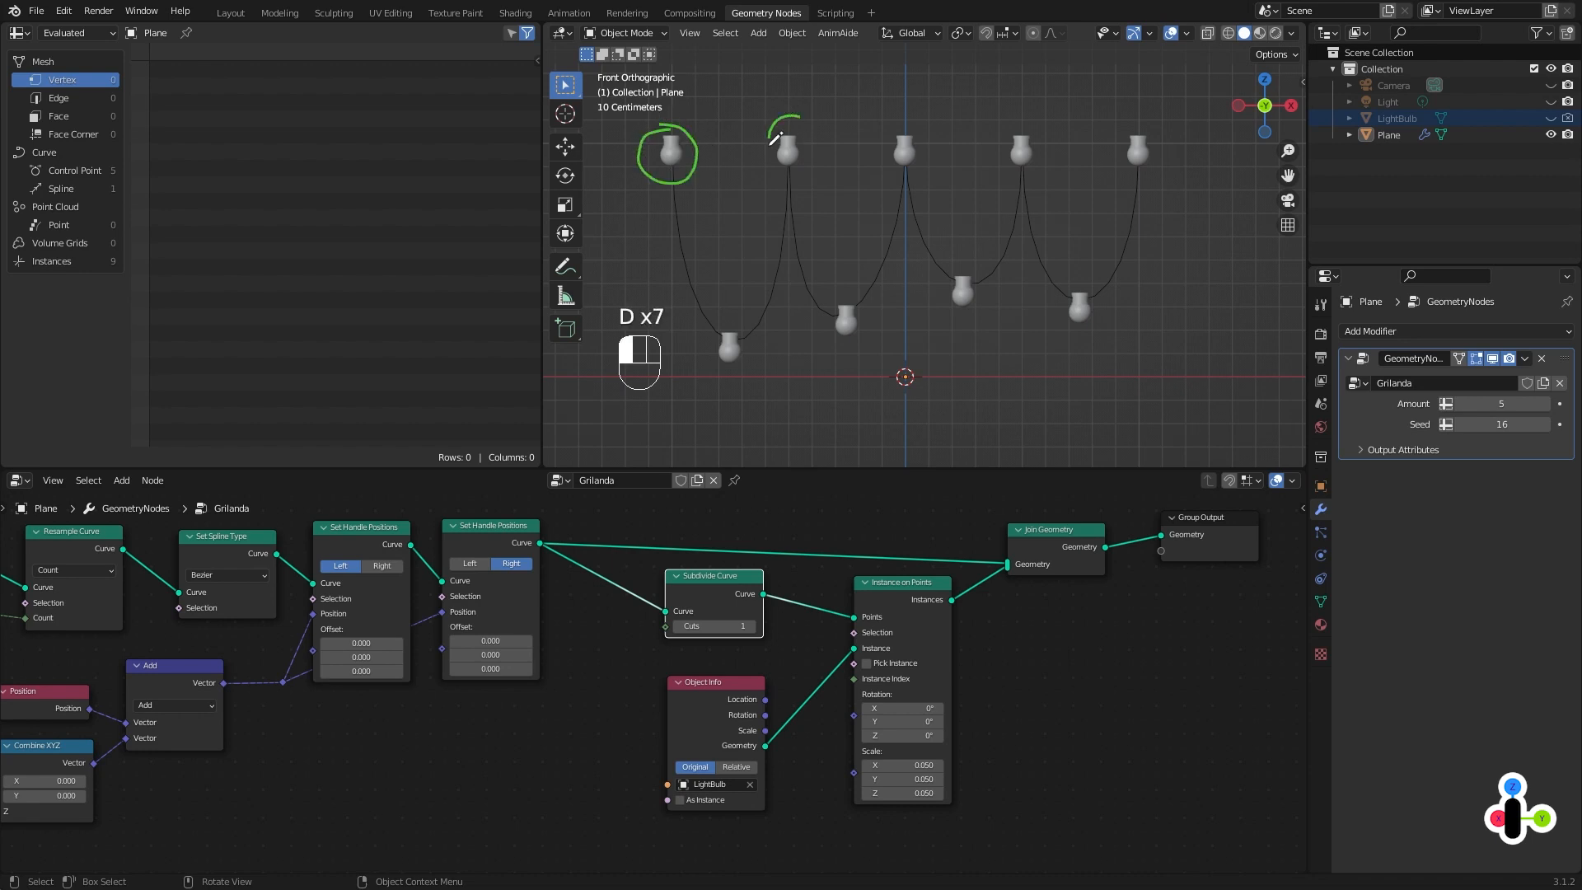
{"action": "left_click_drag", "start_coordinate": [775, 138], "coordinate": [811, 116]}
{"action": "left_click_drag", "start_coordinate": [904, 125], "coordinate": [927, 121]}
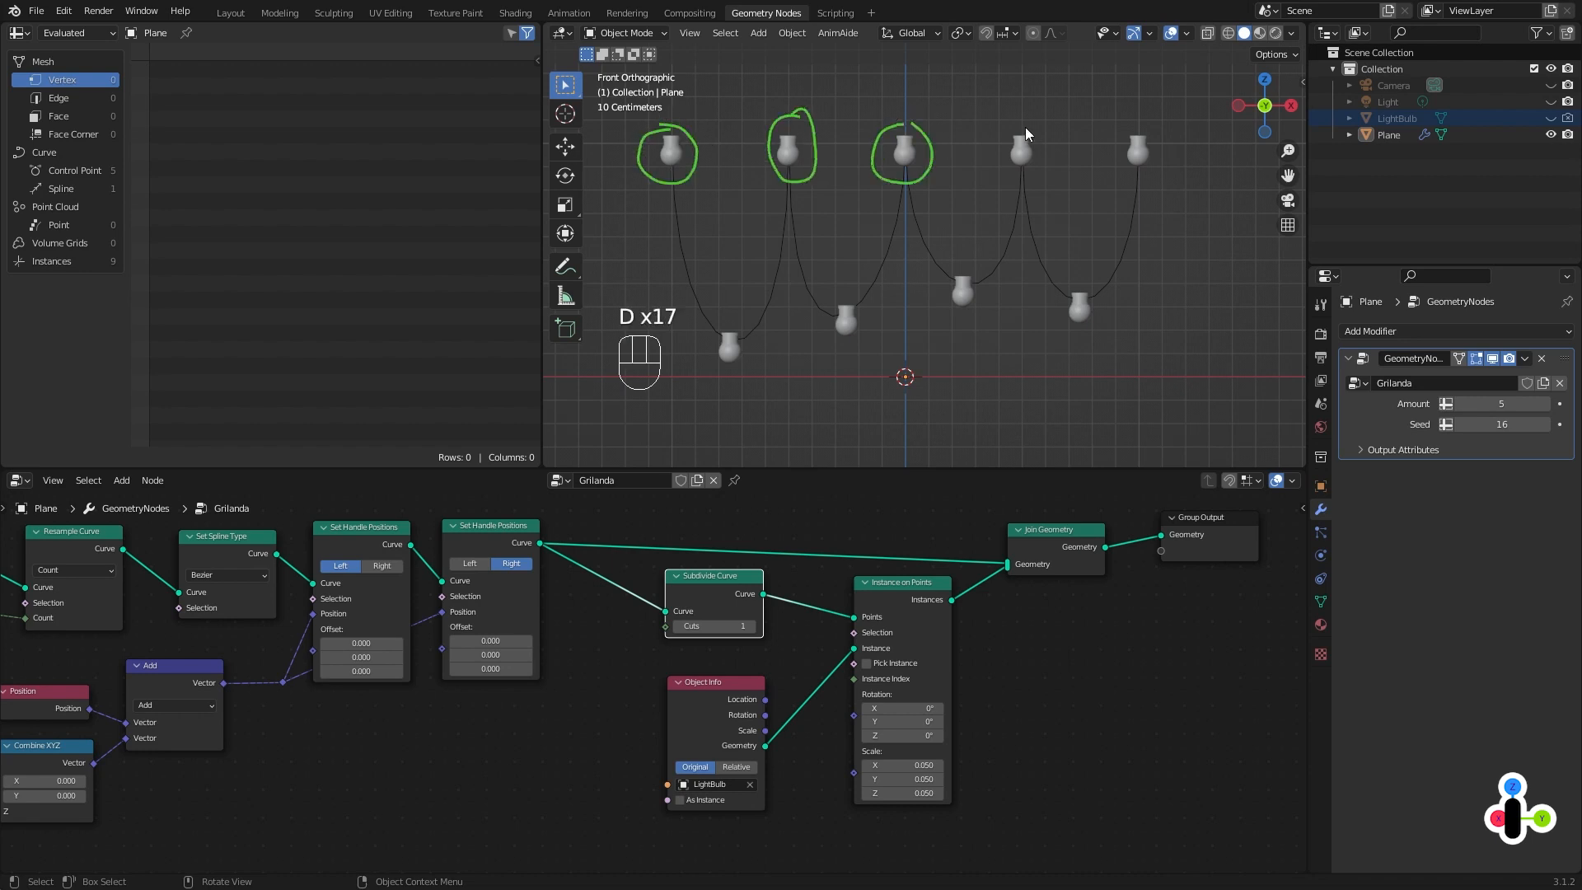
{"action": "mouse_move", "coordinate": [1025, 124]}
{"action": "left_mouse_down"}
{"action": "mouse_move", "coordinate": [993, 148]}
{"action": "mouse_move", "coordinate": [1026, 114]}
{"action": "mouse_move", "coordinate": [1125, 156]}
{"action": "mouse_move", "coordinate": [1184, 130]}
{"action": "left_mouse_up"}
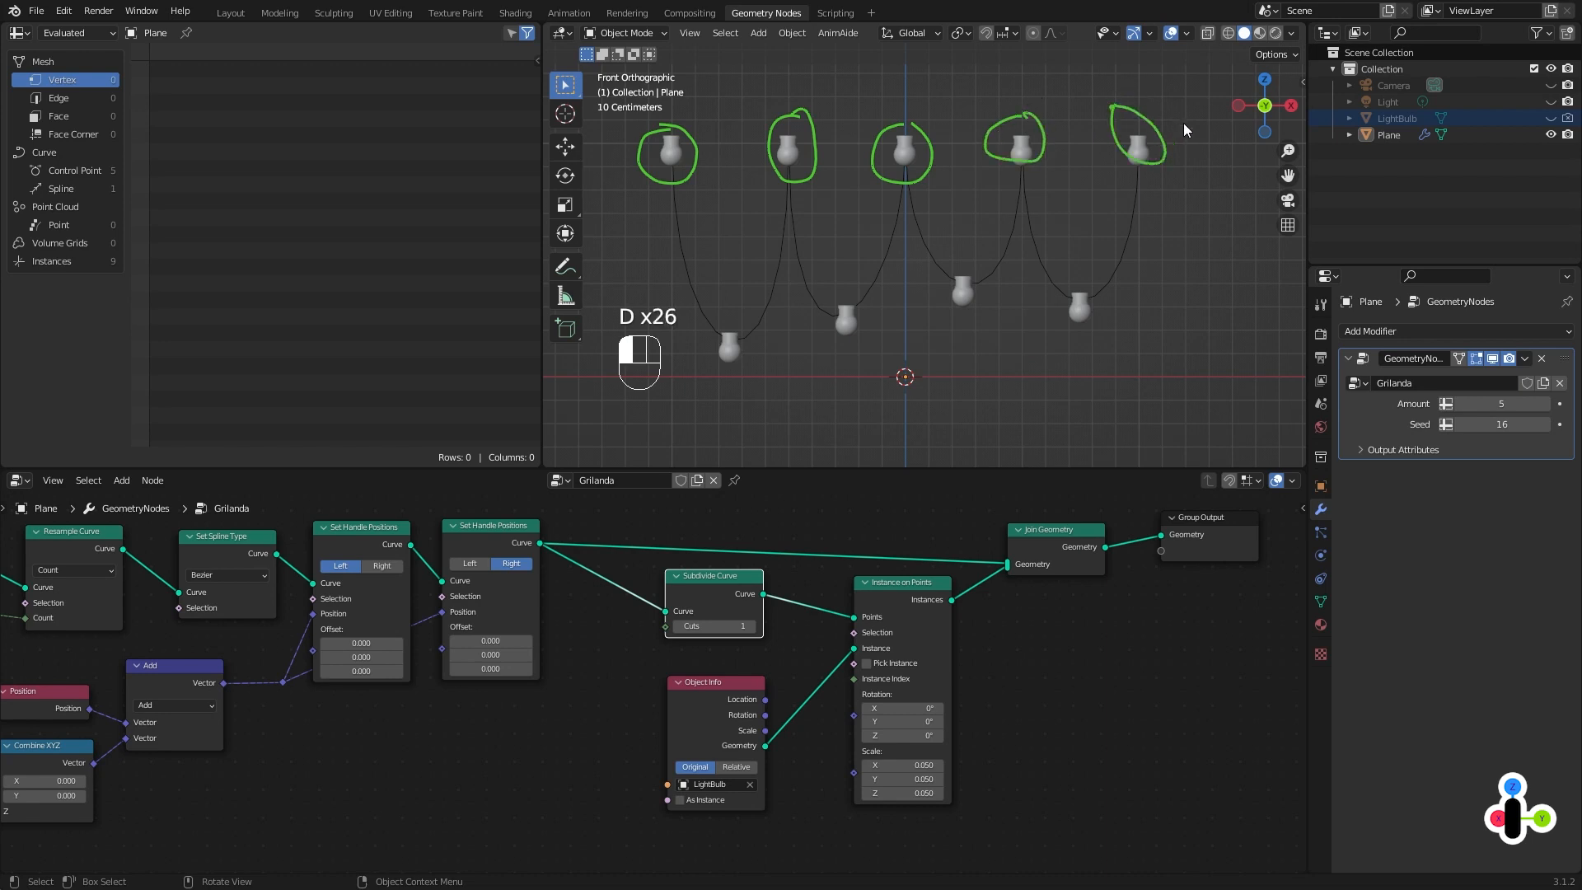
{"action": "mouse_move", "coordinate": [1184, 130]}
{"action": "right_mouse_down"}
{"action": "mouse_move", "coordinate": [1170, 175]}
{"action": "mouse_move", "coordinate": [1127, 102]}
{"action": "mouse_move", "coordinate": [1012, 123]}
{"action": "mouse_move", "coordinate": [977, 158]}
{"action": "mouse_move", "coordinate": [799, 151]}
{"action": "mouse_move", "coordinate": [819, 135]}
{"action": "mouse_move", "coordinate": [663, 161]}
{"action": "mouse_move", "coordinate": [683, 157]}
{"action": "mouse_move", "coordinate": [714, 193]}
{"action": "right_mouse_up"}
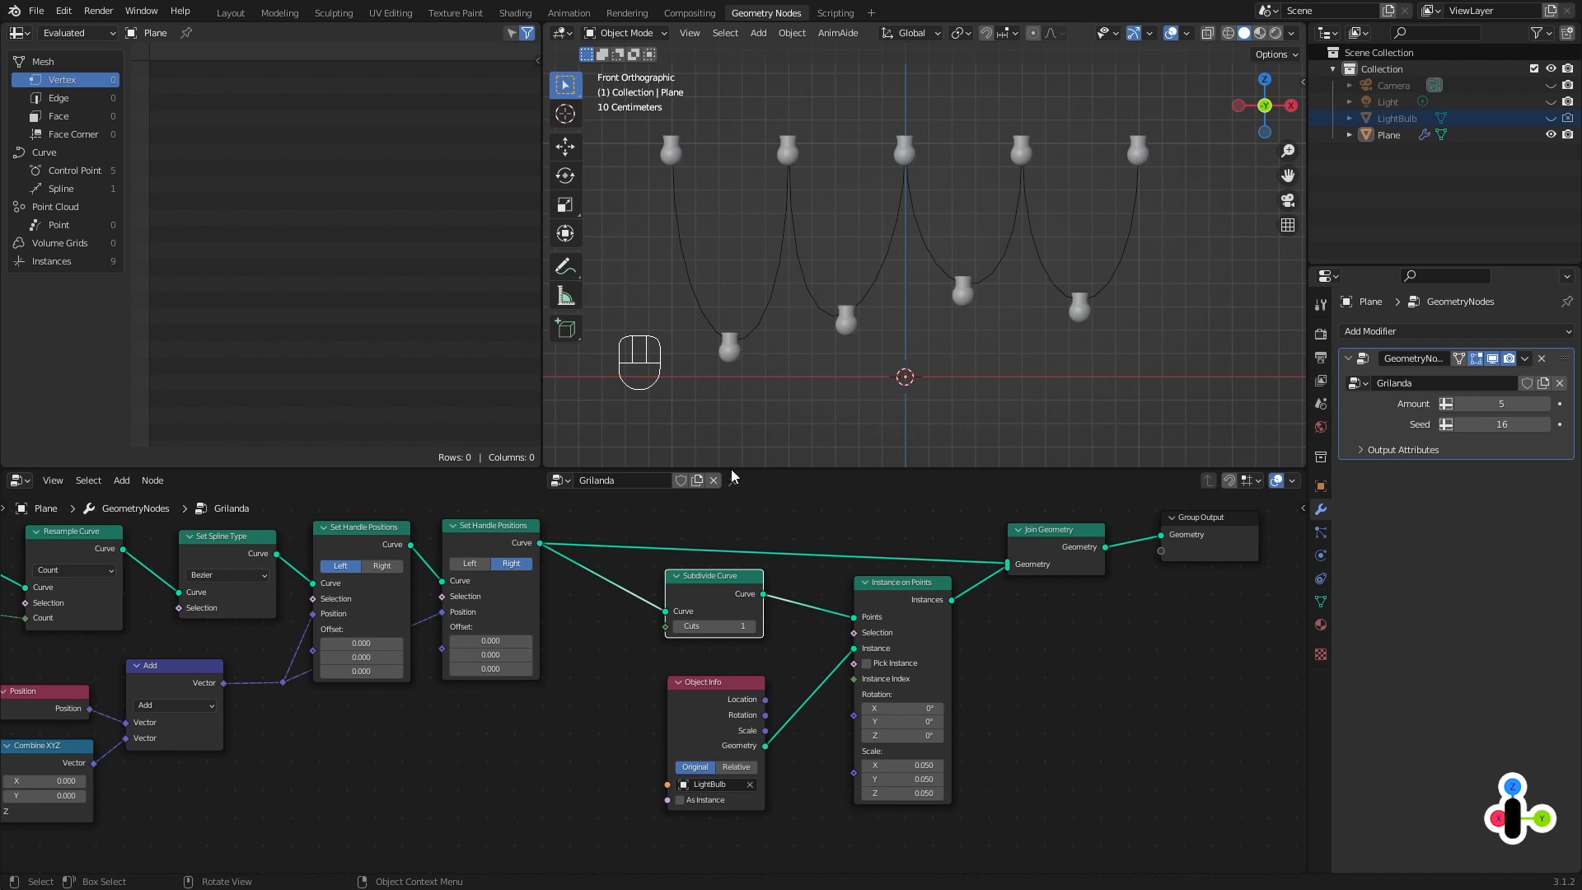
Move the Object Info node down to make room beneath the Subdivide Curve node.
{"action": "scroll", "coordinate": [860, 619], "scroll_direction": "up", "scroll_amount": 3}
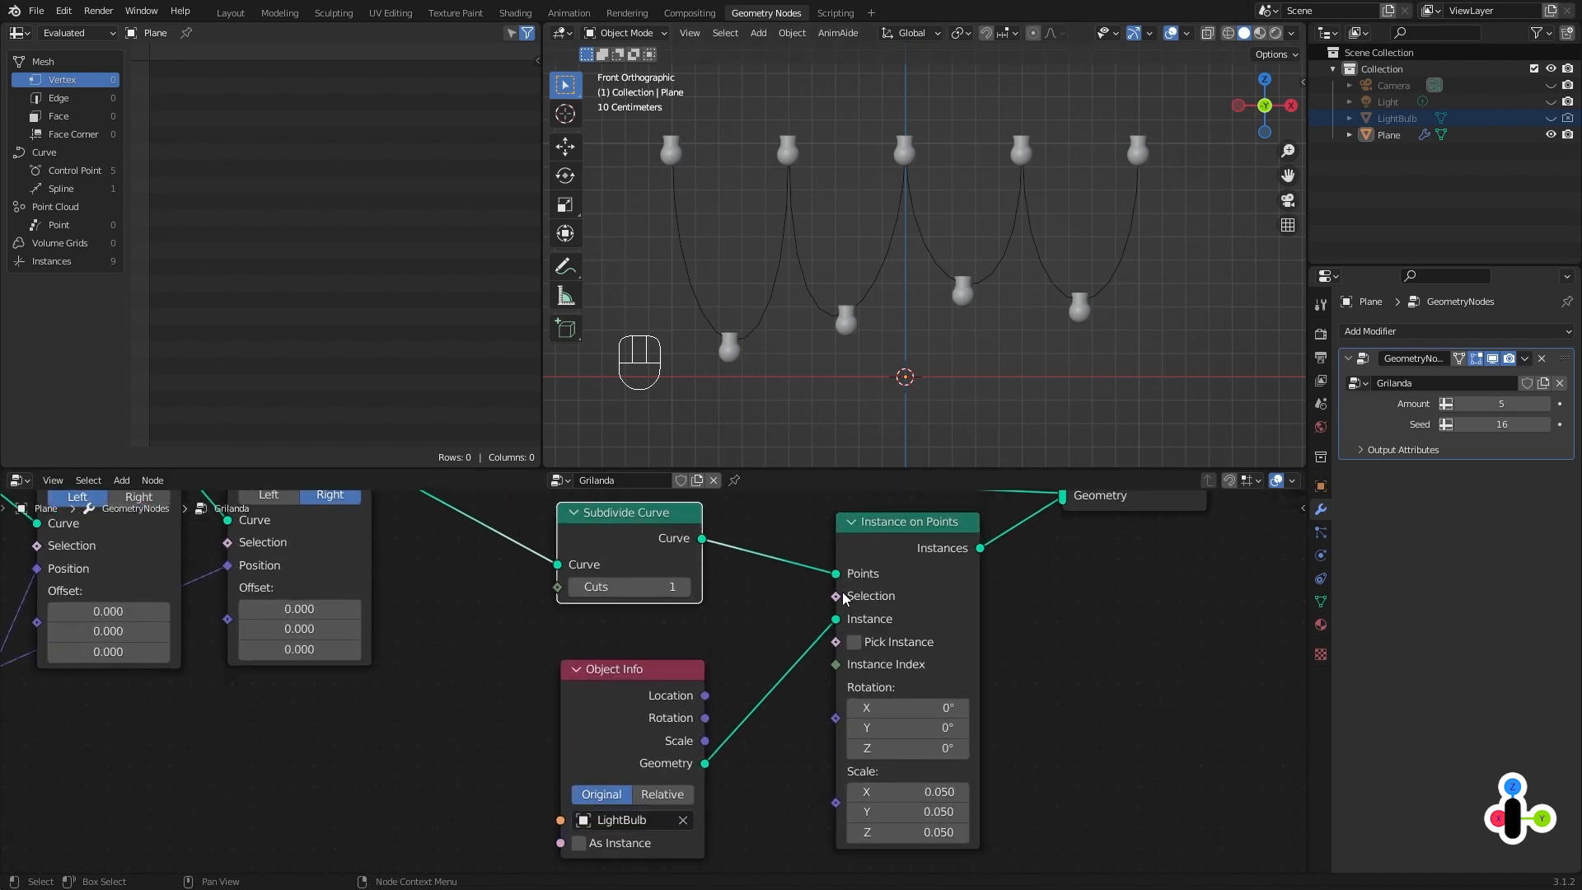
{"action": "left_click_drag", "start_coordinate": [838, 597], "coordinate": [661, 600]}
{"action": "scroll", "coordinate": [764, 590], "scroll_direction": "down", "scroll_amount": 2}
{"action": "left_click_drag", "start_coordinate": [676, 674], "coordinate": [676, 751]}
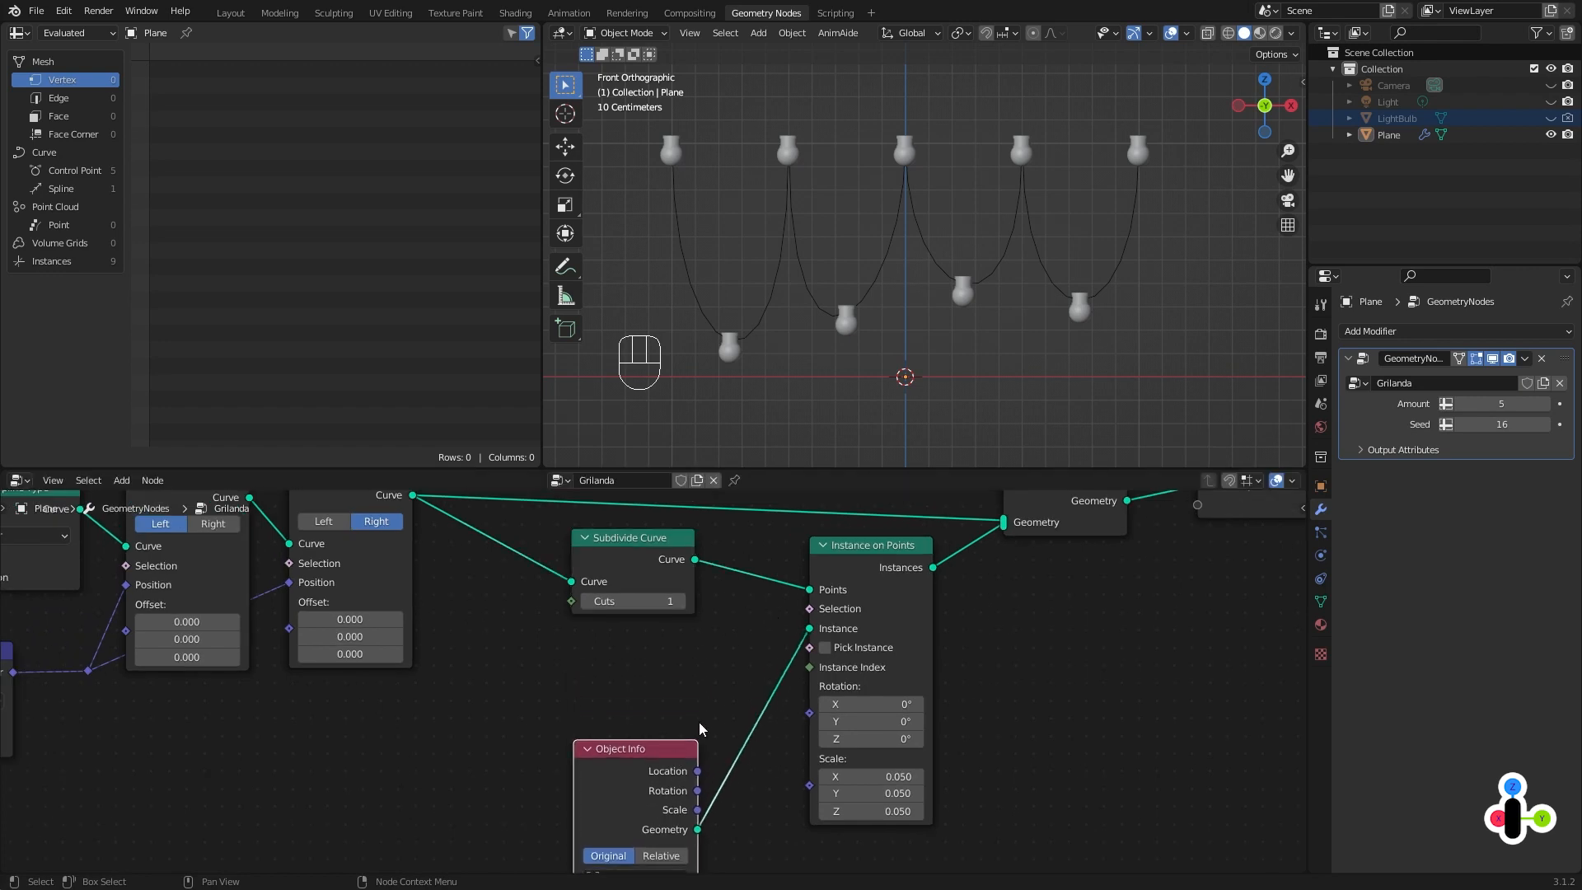
{"action": "scroll", "coordinate": [699, 722], "scroll_direction": "down", "scroll_amount": 1}
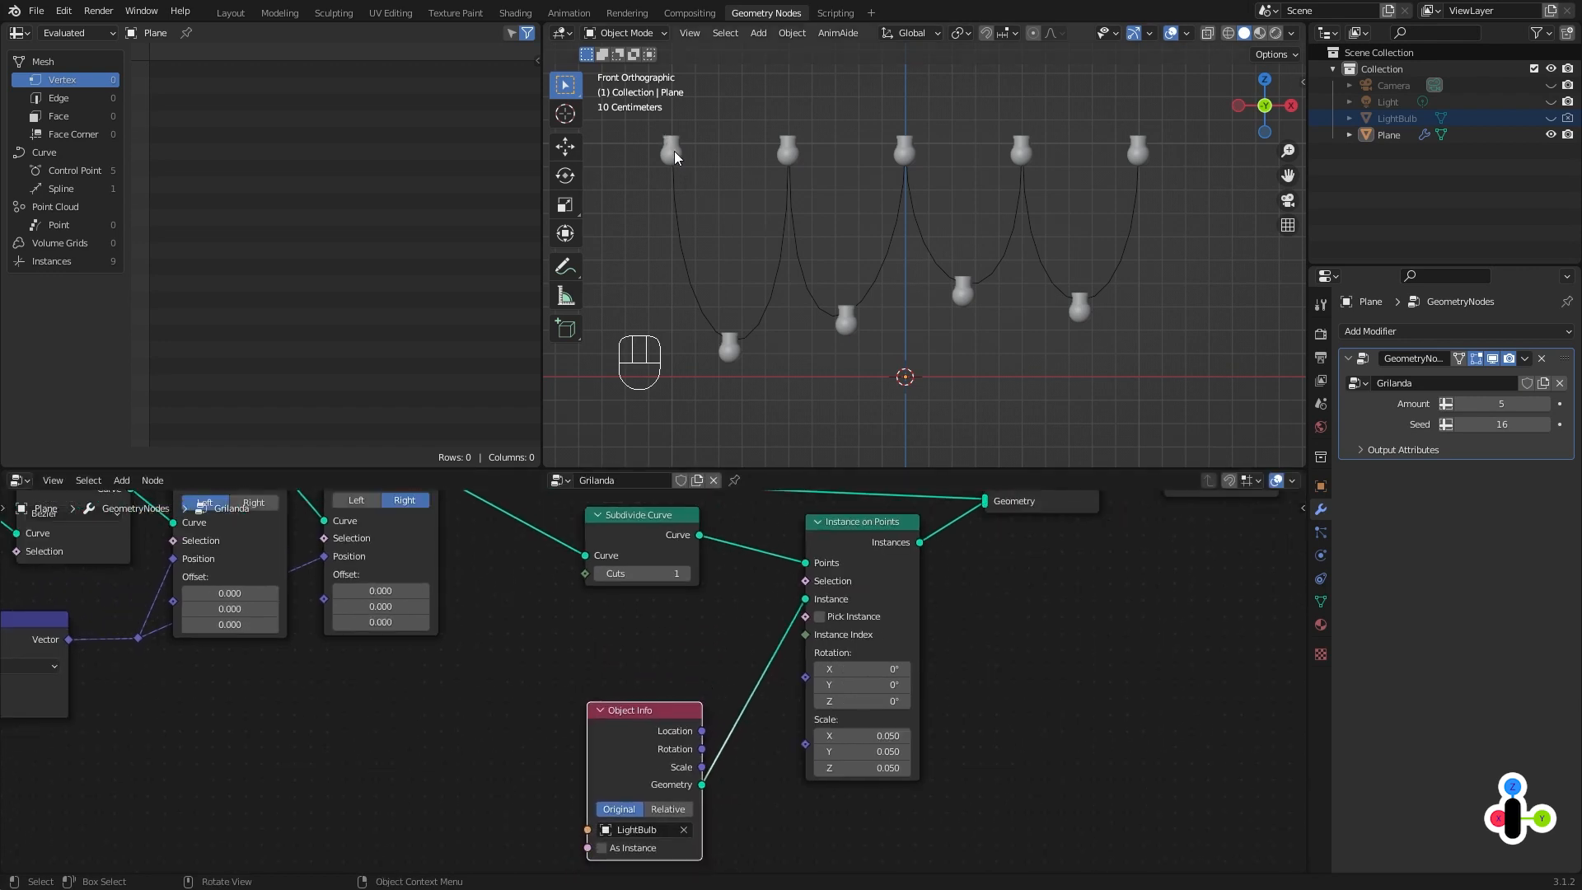
Annotate the bulbs one after another along the garland curve and erase the marks.
{"action": "key", "text": "d"}
{"action": "key", "text": "d"}
{"action": "key", "text": "d"}
{"action": "key", "text": "d"}
{"action": "key", "text": "d"}
{"action": "key", "text": "d"}
{"action": "key", "text": "d"}
{"action": "key", "text": "d"}
{"action": "key", "text": "d"}
{"action": "key", "text": "d"}
{"action": "key", "text": "d"}
{"action": "key", "text": "d"}
{"action": "key", "text": "d"}
{"action": "key", "text": "d"}
{"action": "key", "text": "d"}
{"action": "key", "text": "d"}
{"action": "key", "text": "d"}
{"action": "key", "text": "d"}
{"action": "key", "text": "d"}
{"action": "key", "text": "d"}
{"action": "key", "text": "d"}
{"action": "key", "text": "d"}
{"action": "key", "text": "d"}
{"action": "key", "text": "d"}
{"action": "key", "text": "d"}
{"action": "left_click_drag", "start_coordinate": [728, 339], "coordinate": [732, 350]}
{"action": "mouse_move", "coordinate": [792, 153]}
{"action": "left_mouse_down"}
{"action": "mouse_move", "coordinate": [790, 140]}
{"action": "mouse_move", "coordinate": [792, 167]}
{"action": "left_mouse_up"}
{"action": "key", "text": "d"}
{"action": "key", "text": "d"}
{"action": "key", "text": "d"}
{"action": "key", "text": "d"}
{"action": "key", "text": "d"}
{"action": "key", "text": "d"}
{"action": "key", "text": "d"}
{"action": "key", "text": "d"}
{"action": "key", "text": "d"}
{"action": "key", "text": "d"}
{"action": "key", "text": "d"}
{"action": "key", "text": "d"}
{"action": "key", "text": "d"}
{"action": "key", "text": "d"}
{"action": "key", "text": "d"}
{"action": "key", "text": "d"}
{"action": "key", "text": "d"}
{"action": "left_click_drag", "start_coordinate": [827, 309], "coordinate": [851, 310]}
{"action": "left_click_drag", "start_coordinate": [908, 151], "coordinate": [911, 152]}
{"action": "key", "text": "d"}
{"action": "key", "text": "d"}
{"action": "key", "text": "d"}
{"action": "key", "text": "d"}
{"action": "key", "text": "d"}
{"action": "key", "text": "d"}
{"action": "key", "text": "d"}
{"action": "key", "text": "d"}
{"action": "key", "text": "d"}
{"action": "key", "text": "d"}
{"action": "key", "text": "d"}
{"action": "key", "text": "d"}
{"action": "mouse_move", "coordinate": [971, 290]}
{"action": "right_mouse_down"}
{"action": "mouse_move", "coordinate": [882, 148]}
{"action": "mouse_move", "coordinate": [845, 327]}
{"action": "mouse_move", "coordinate": [717, 338]}
{"action": "mouse_move", "coordinate": [801, 144]}
{"action": "mouse_move", "coordinate": [783, 224]}
{"action": "right_mouse_up"}
{"action": "key", "text": "d"}
Add an Index node in the free space between the Subdivide Curve and Object Info nodes.
{"action": "key", "text": "shift+a"}
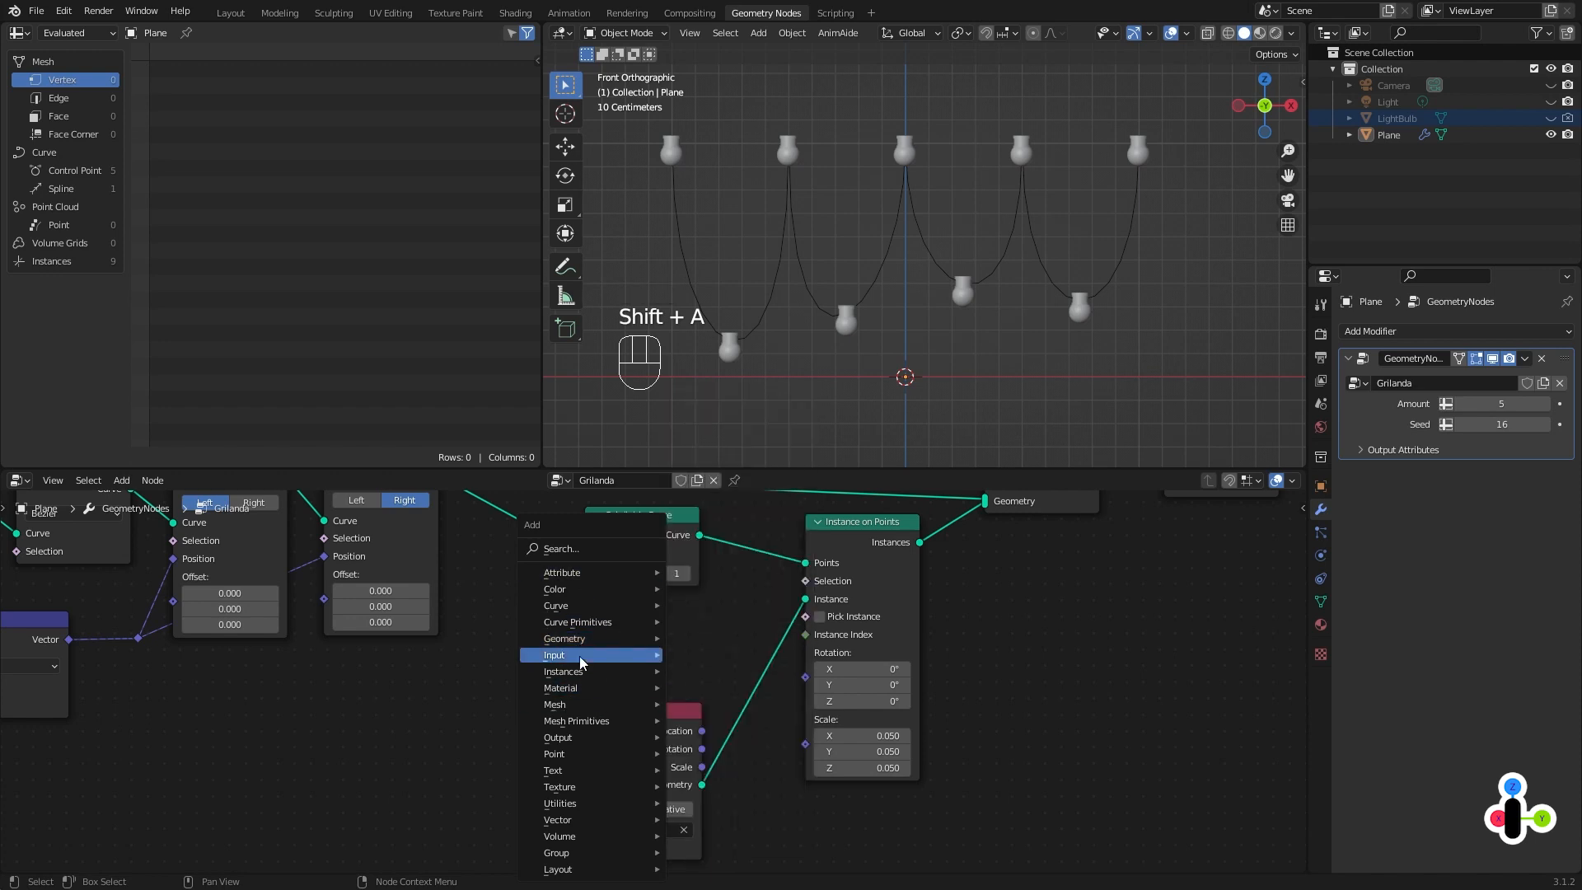
{"action": "mouse_move", "coordinate": [581, 656]}
{"action": "left_click", "coordinate": [733, 589]}
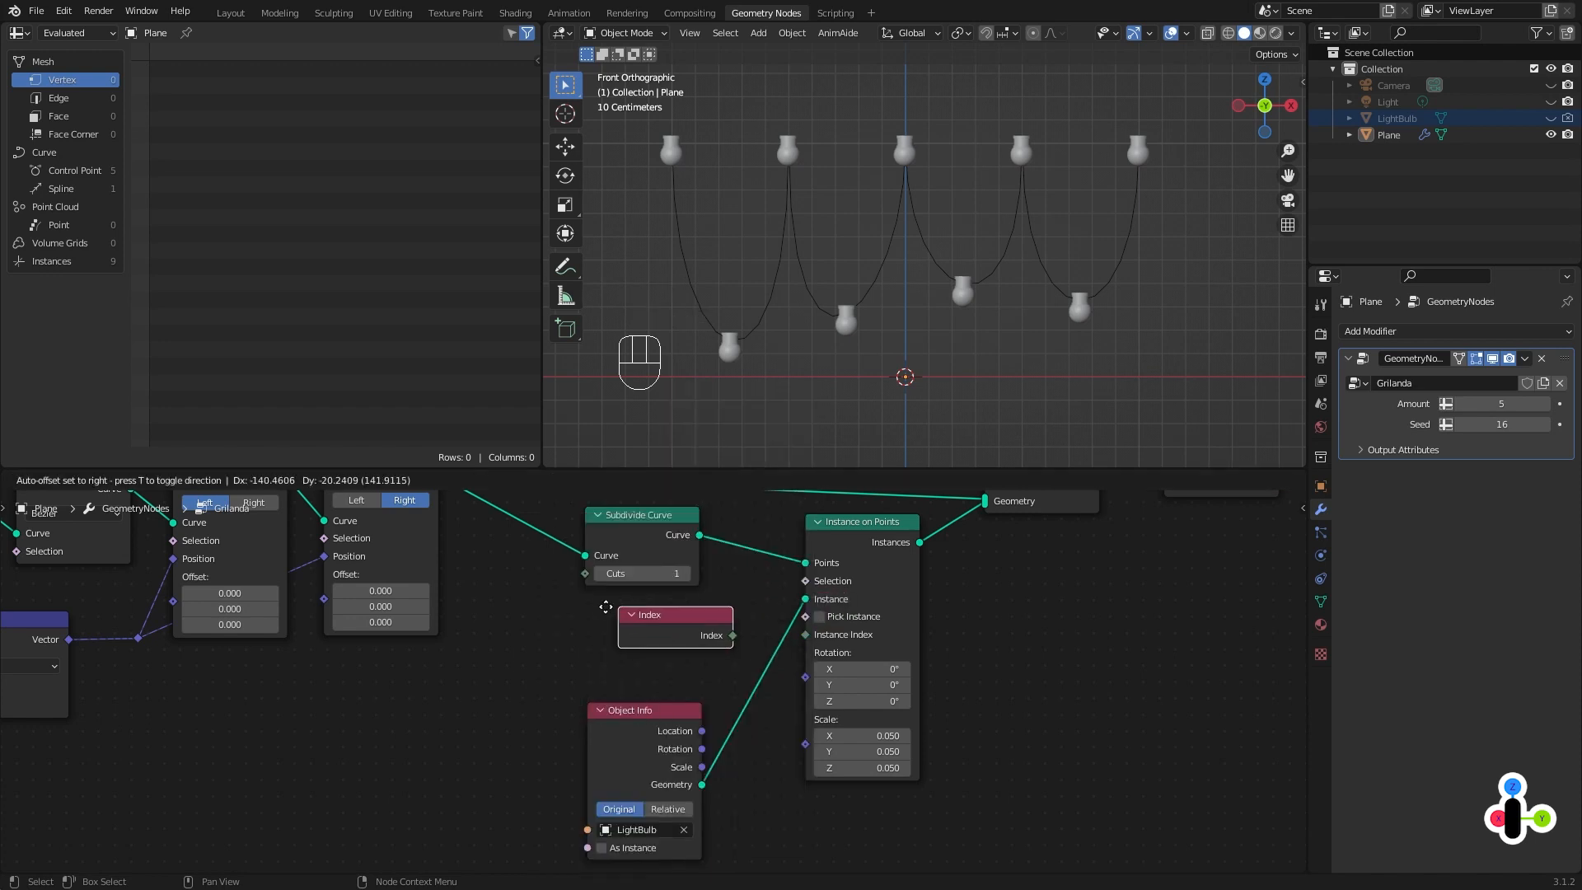
{"action": "left_click", "coordinate": [479, 622]}
{"action": "scroll", "coordinate": [646, 646], "scroll_direction": "down", "scroll_amount": 1}
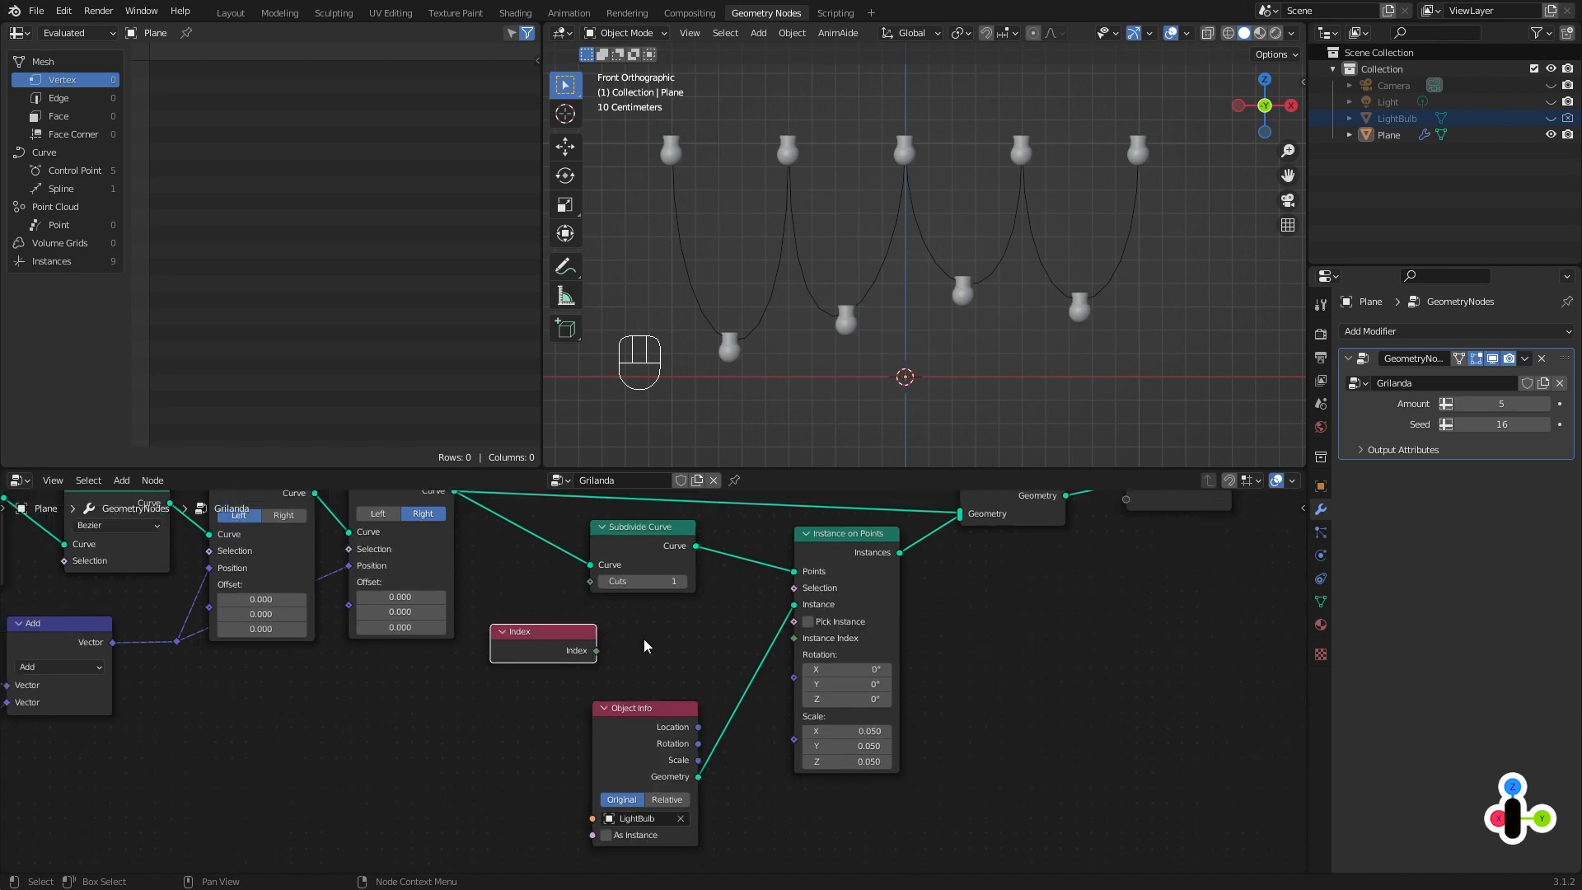
{"action": "middle_click_drag", "start_coordinate": [653, 644], "coordinate": [665, 662]}
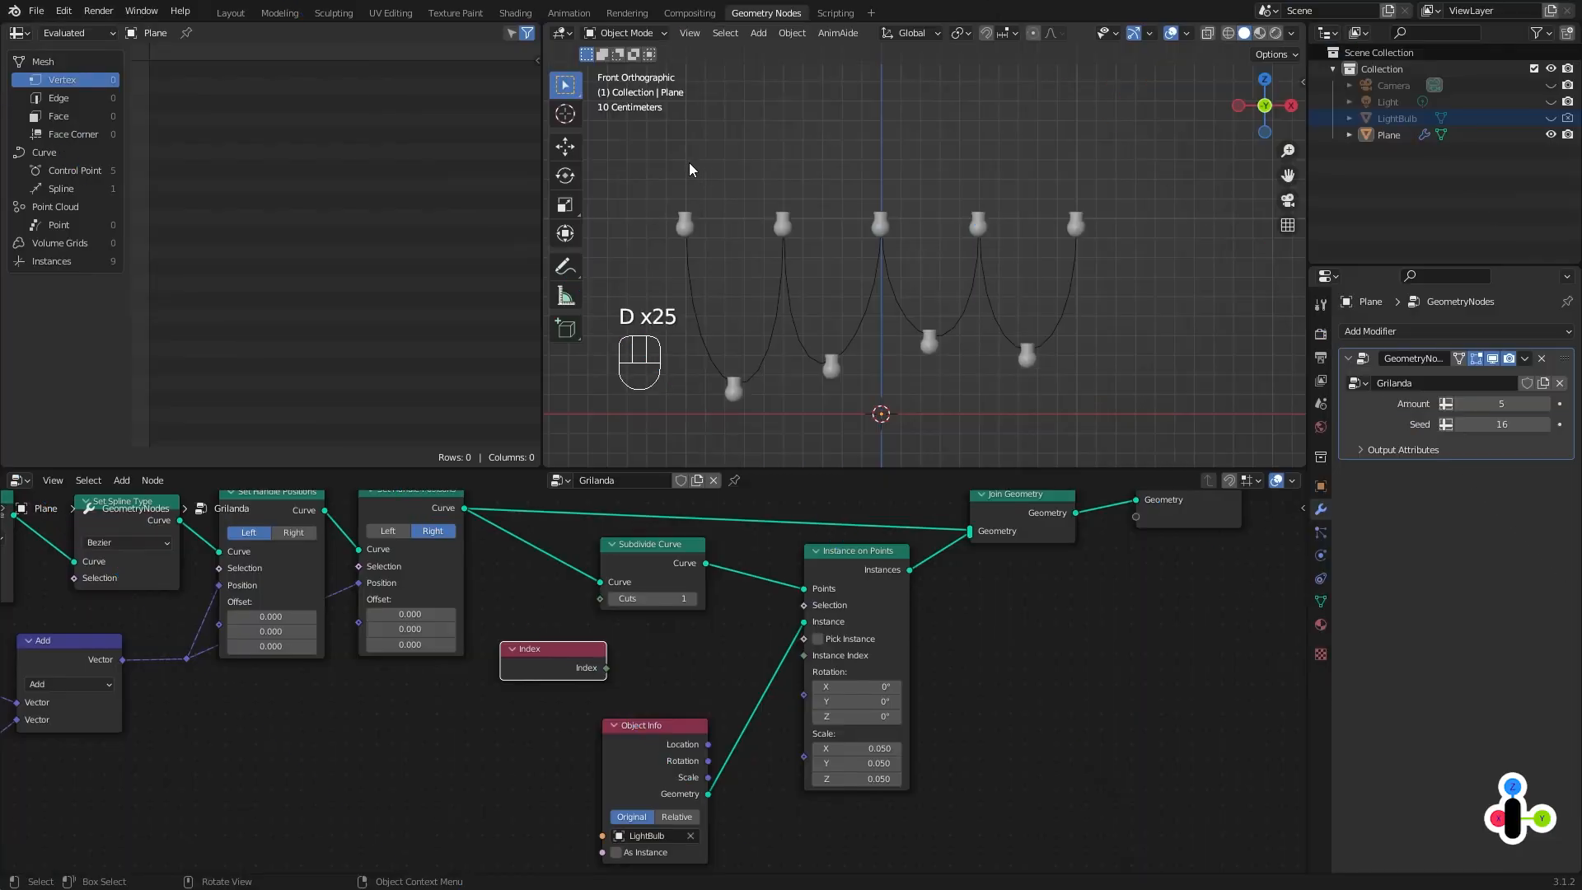
Draw an annotation line with end and middle ticks above the bulbs, cross the points between them, and label the ticks 1, 2 and 3.
{"action": "mouse_move", "coordinate": [686, 167]}
{"action": "left_mouse_down"}
{"action": "mouse_move", "coordinate": [1056, 165]}
{"action": "mouse_move", "coordinate": [1071, 167]}
{"action": "mouse_move", "coordinate": [1065, 187]}
{"action": "left_mouse_up"}
{"action": "left_click_drag", "start_coordinate": [684, 206], "coordinate": [690, 159]}
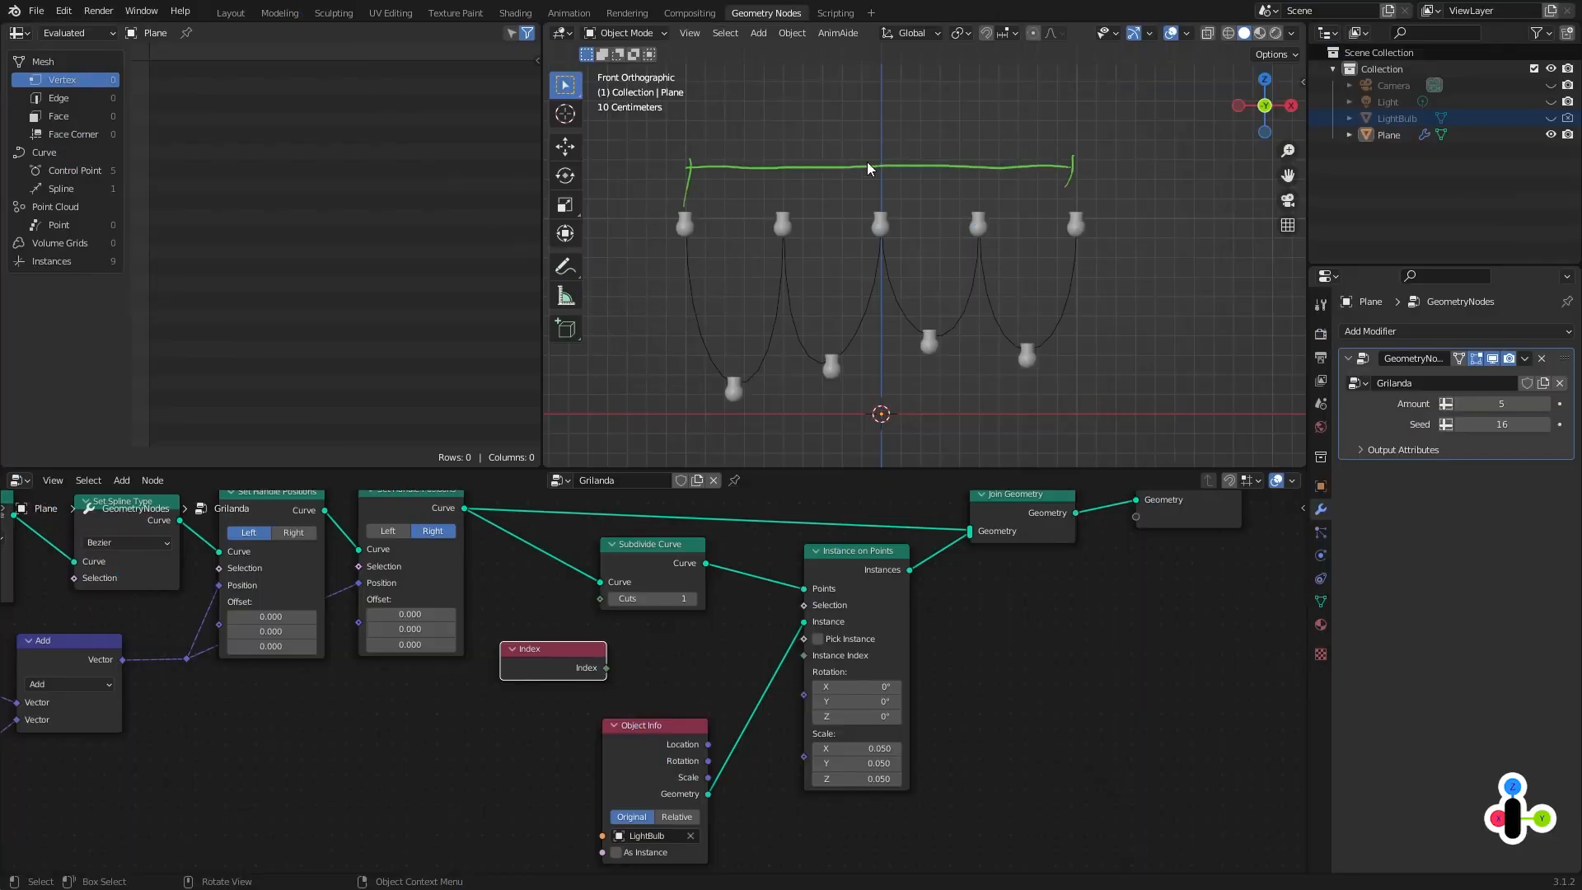
{"action": "left_click_drag", "start_coordinate": [880, 173], "coordinate": [879, 177]}
{"action": "left_click_drag", "start_coordinate": [692, 133], "coordinate": [694, 145]}
{"action": "left_click_drag", "start_coordinate": [882, 132], "coordinate": [912, 136]}
{"action": "left_click_drag", "start_coordinate": [1051, 130], "coordinate": [1050, 152]}
{"action": "scroll", "coordinate": [688, 159], "scroll_direction": "up", "scroll_amount": 2}
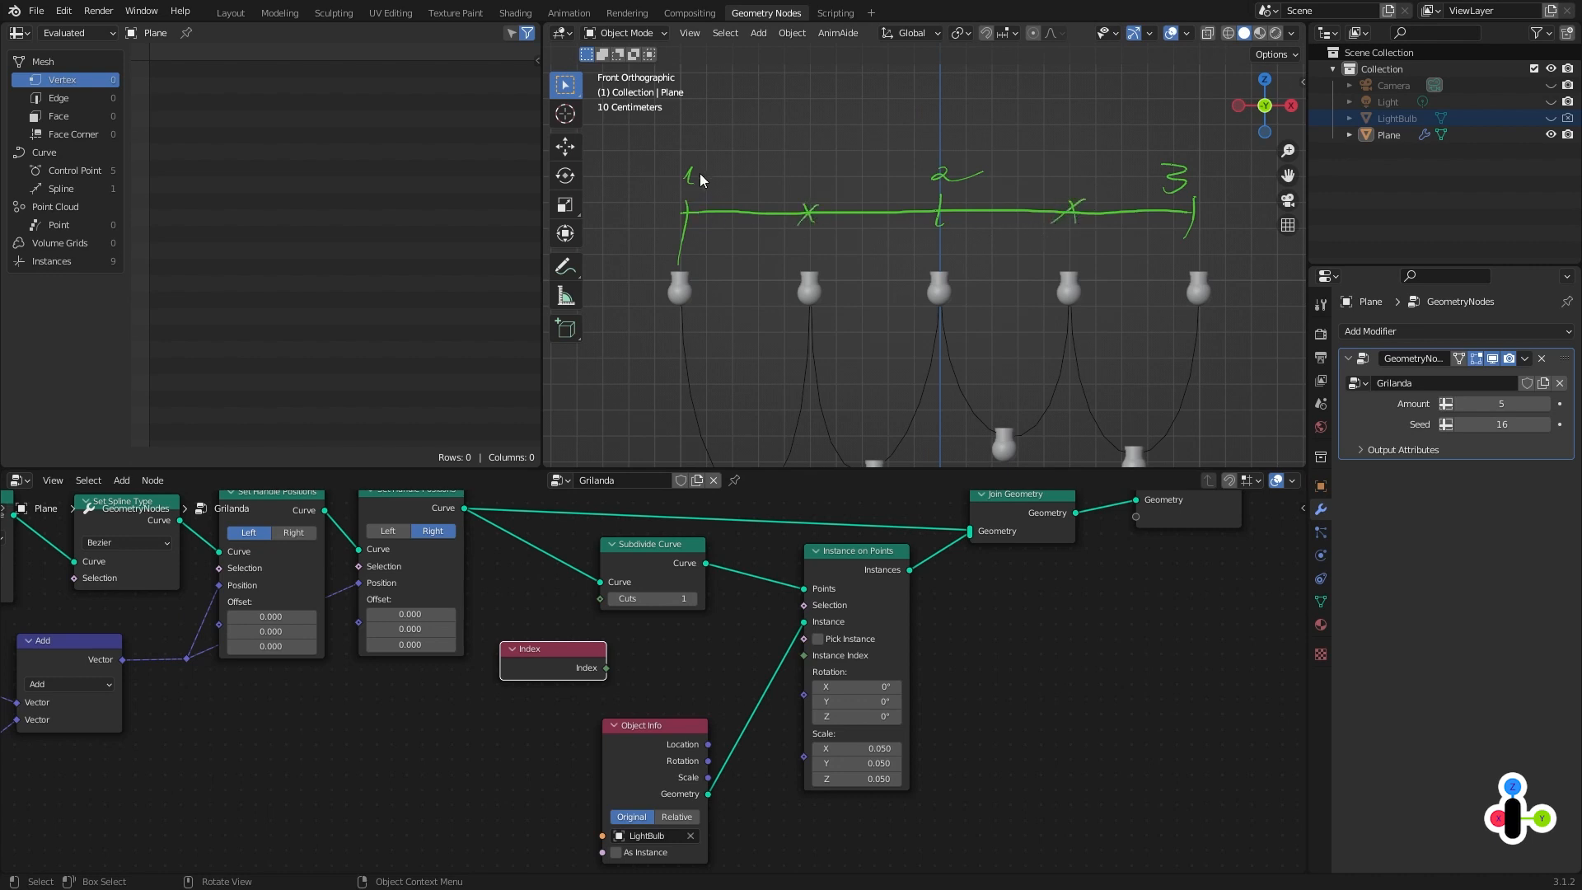
Erase the diagram's labels, renumber its points 1 to 5, and draw arrows pointing at 2 and 4.
{"action": "right_click_drag", "start_coordinate": [689, 178], "coordinate": [1007, 151]}
{"action": "right_click_drag", "start_coordinate": [1146, 191], "coordinate": [1183, 159]}
{"action": "left_click_drag", "start_coordinate": [808, 175], "coordinate": [822, 189]}
{"action": "left_click_drag", "start_coordinate": [1080, 175], "coordinate": [1074, 191]}
{"action": "left_click_drag", "start_coordinate": [1189, 177], "coordinate": [1176, 193]}
{"action": "left_click_drag", "start_coordinate": [813, 127], "coordinate": [830, 125]}
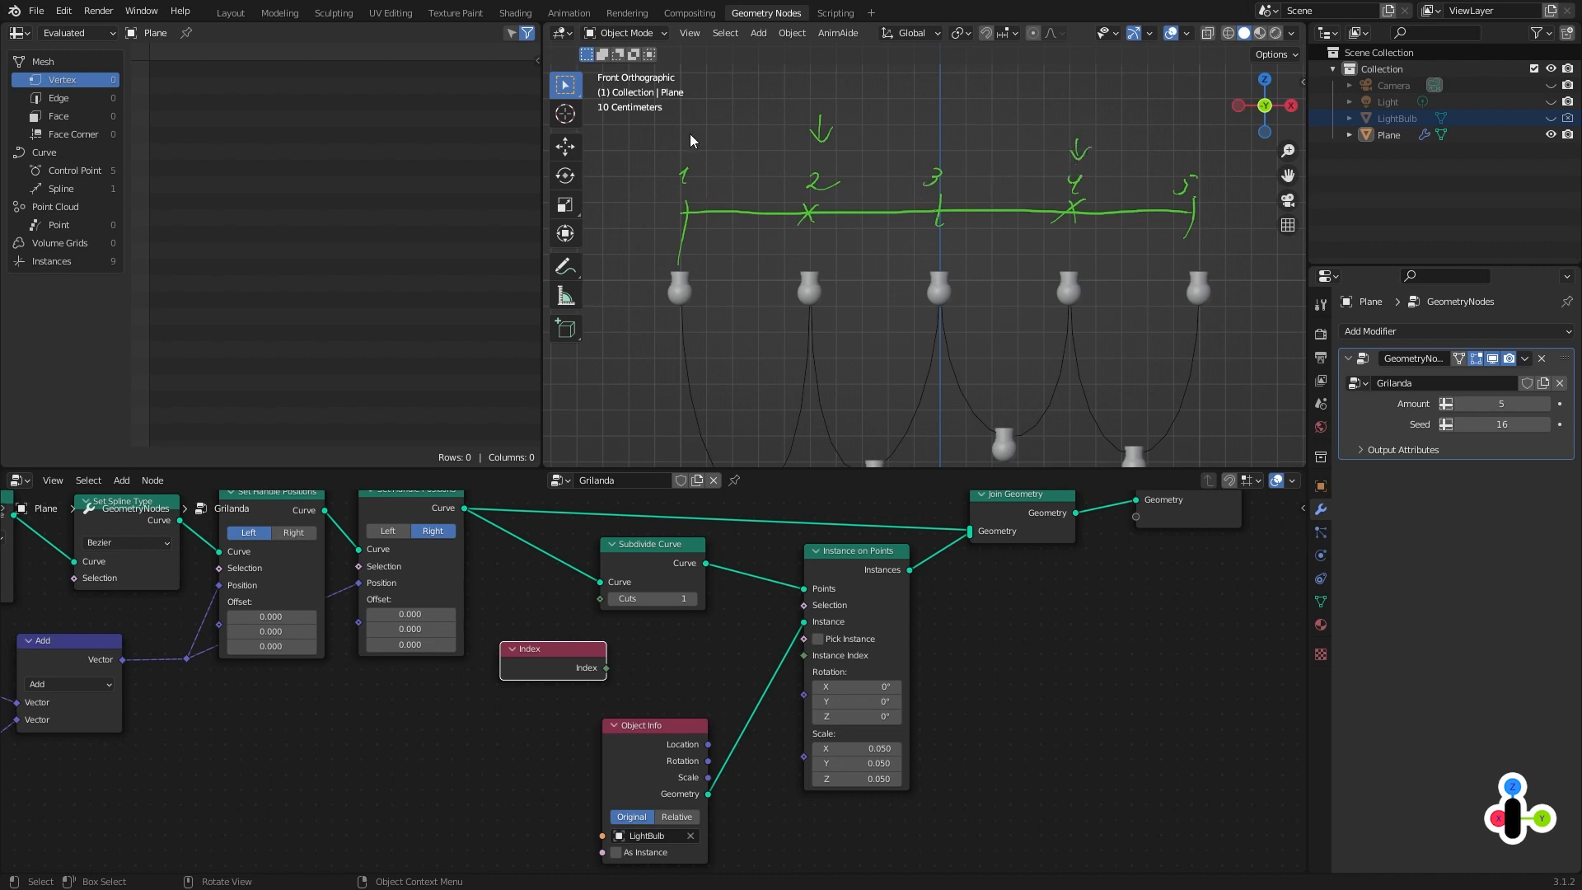
Annotate points 1, 3 and 5 of the diagram with crosses and points 2 and 4 with check marks.
{"action": "left_click_drag", "start_coordinate": [682, 114], "coordinate": [696, 132]}
{"action": "left_click_drag", "start_coordinate": [698, 113], "coordinate": [684, 132]}
{"action": "left_click_drag", "start_coordinate": [817, 125], "coordinate": [839, 108]}
{"action": "mouse_move", "coordinate": [928, 127]}
{"action": "left_mouse_down"}
{"action": "mouse_move", "coordinate": [941, 148]}
{"action": "mouse_move", "coordinate": [921, 150]}
{"action": "left_mouse_up"}
{"action": "mouse_move", "coordinate": [1077, 129]}
{"action": "left_mouse_down"}
{"action": "mouse_move", "coordinate": [1108, 118]}
{"action": "mouse_move", "coordinate": [1206, 156]}
{"action": "mouse_move", "coordinate": [1182, 163]}
{"action": "left_mouse_up"}
Add a Math node beside the Index node, set its operation to Modulo, and connect the Index output to its first Value input.
{"action": "left_click", "coordinate": [669, 651]}
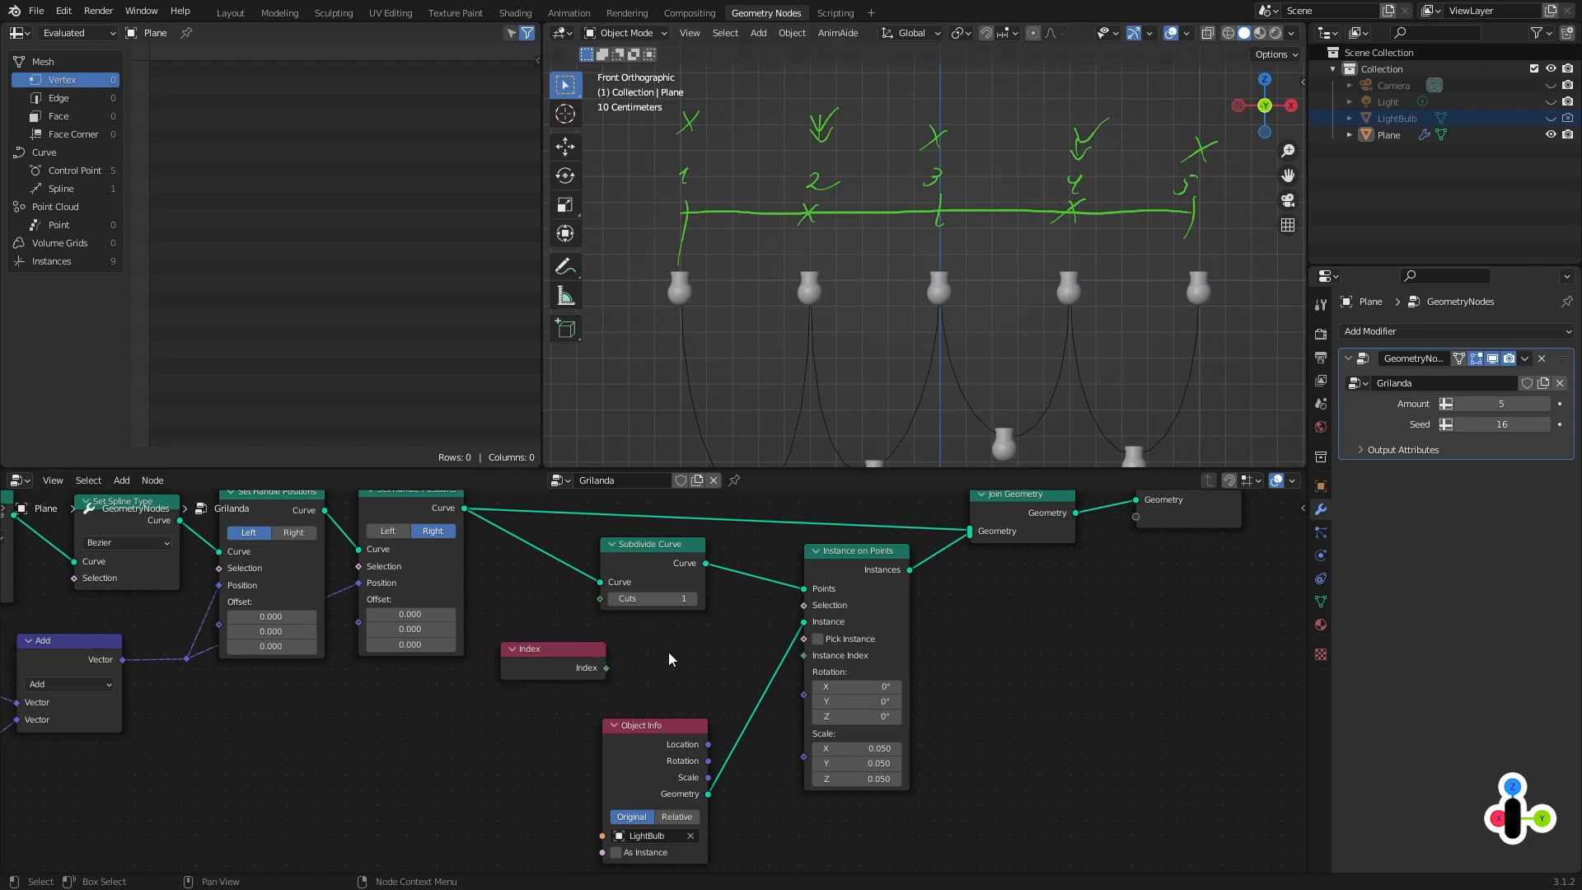
{"action": "key", "text": "shift+a"}
{"action": "mouse_move", "coordinate": [670, 651]}
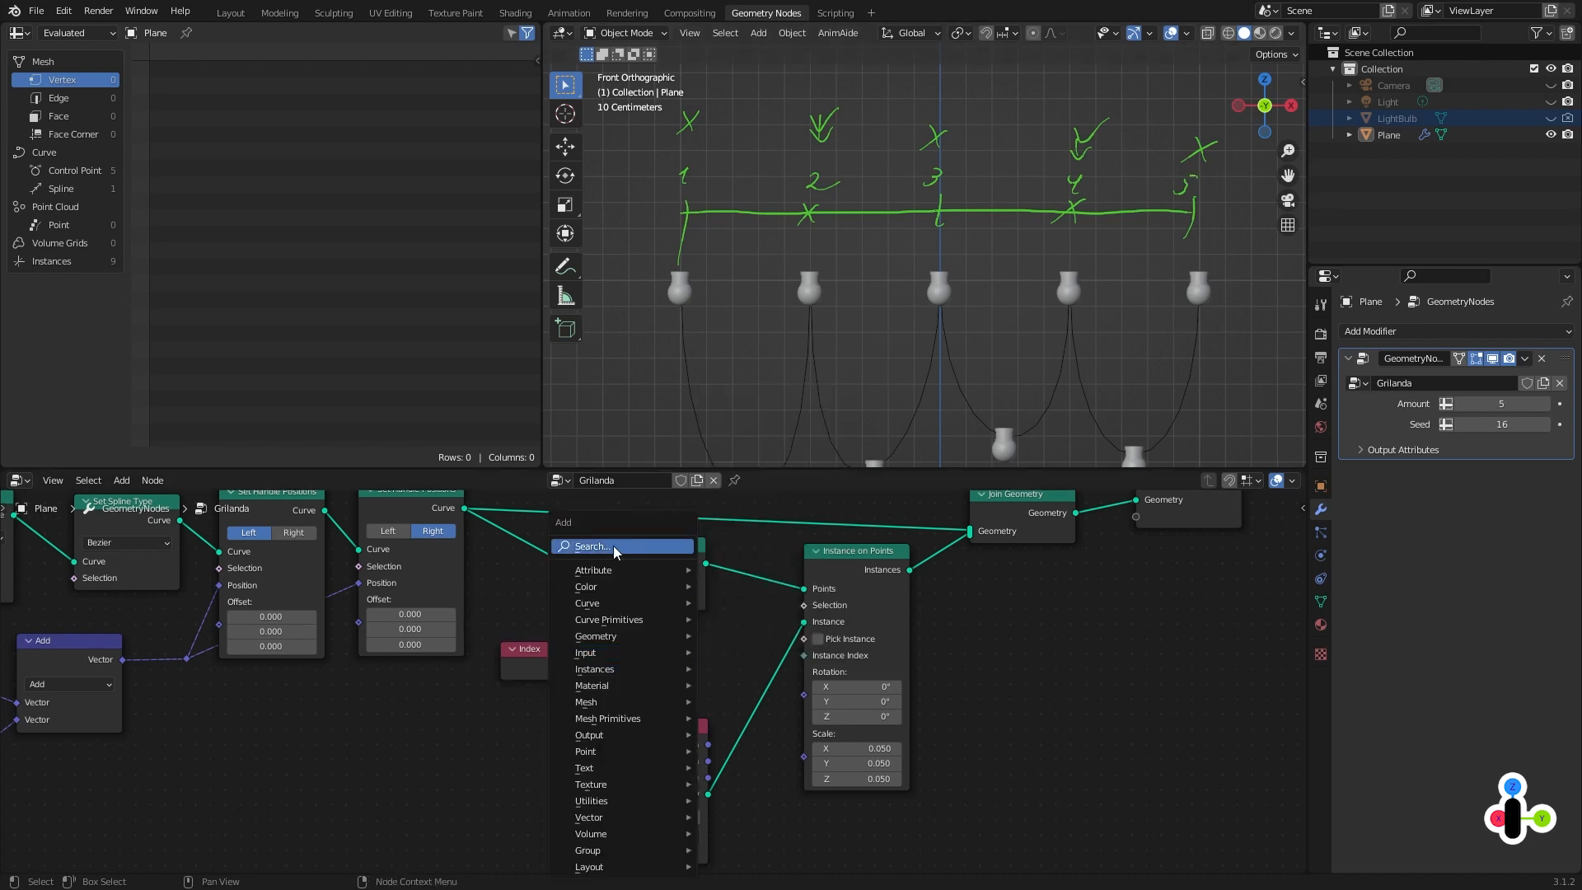
{"action": "left_click", "coordinate": [611, 545]}
{"action": "type", "text": "math"}
{"action": "key", "text": "Return"}
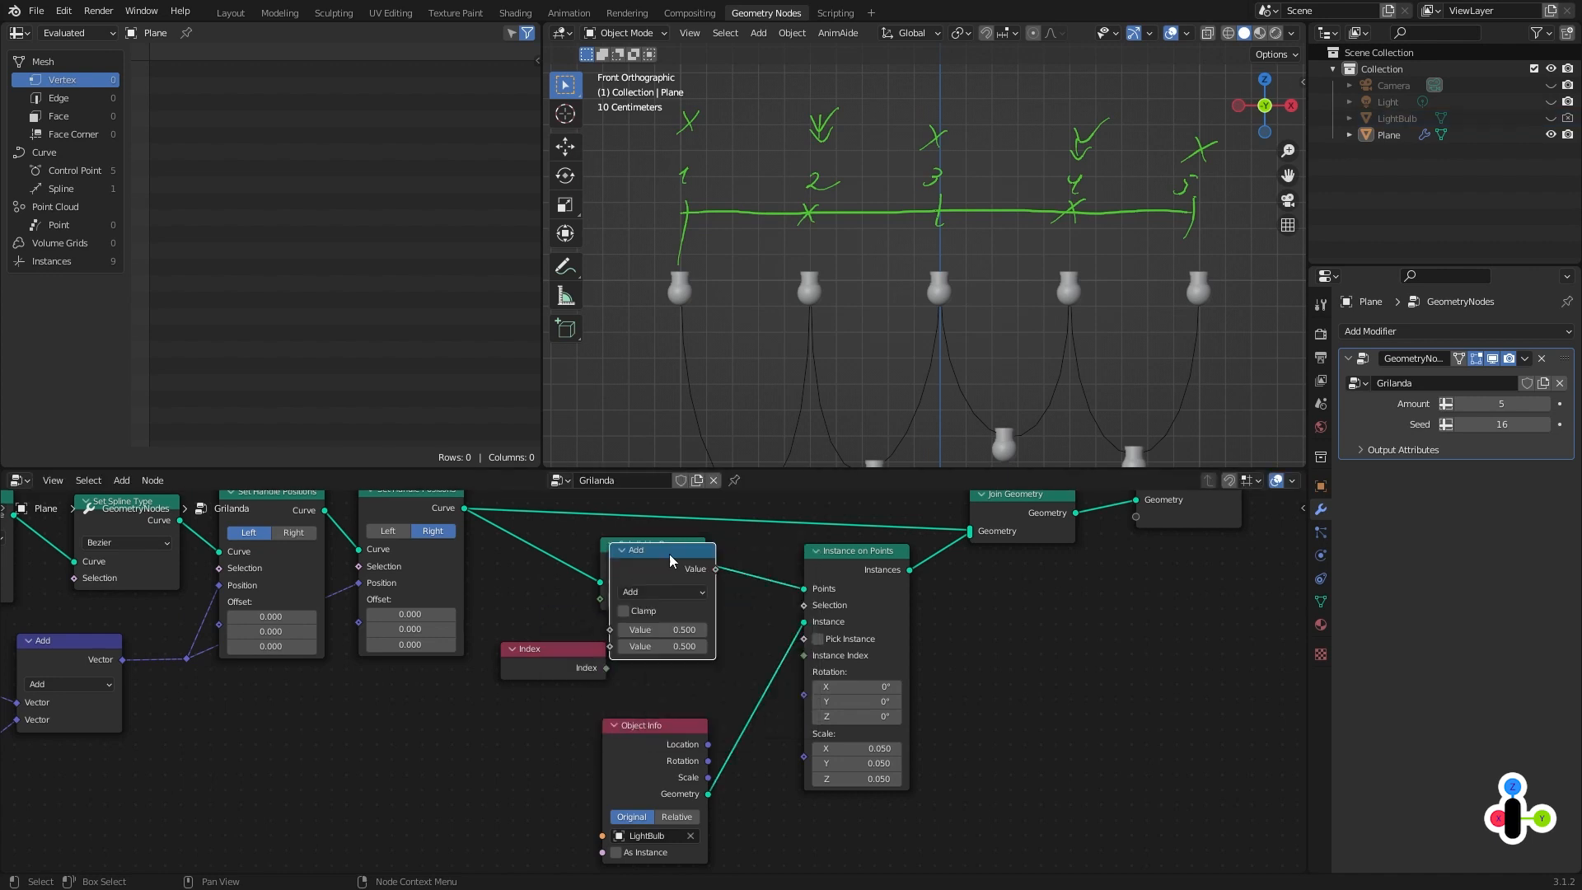
{"action": "left_click", "coordinate": [621, 630]}
{"action": "left_click", "coordinate": [668, 676]}
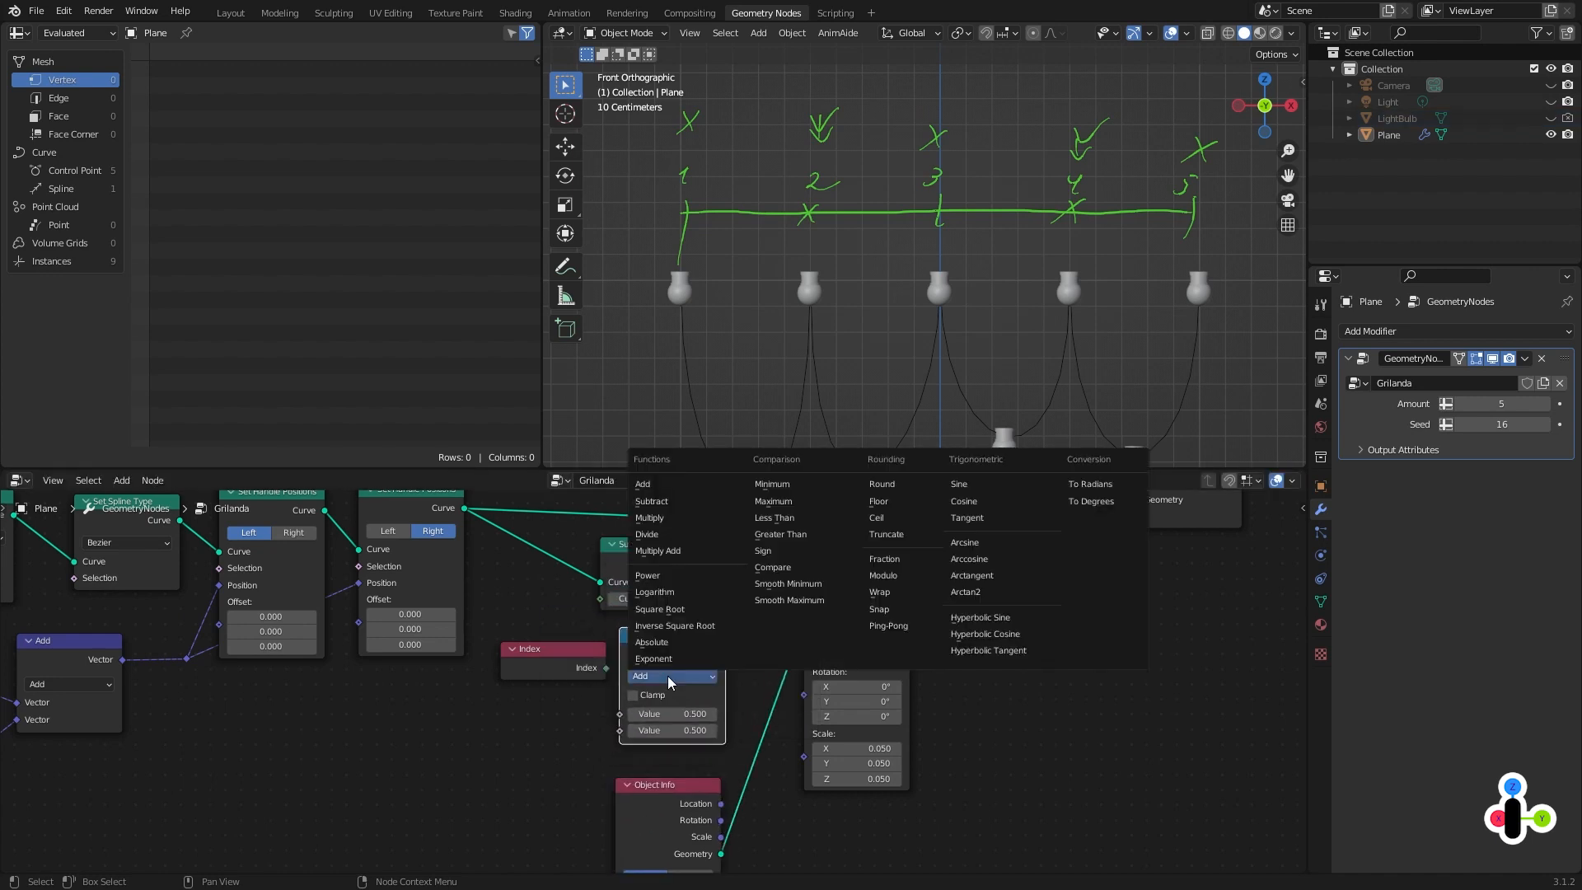
{"action": "left_click", "coordinate": [897, 577]}
{"action": "scroll", "coordinate": [735, 711], "scroll_direction": "up", "scroll_amount": 1}
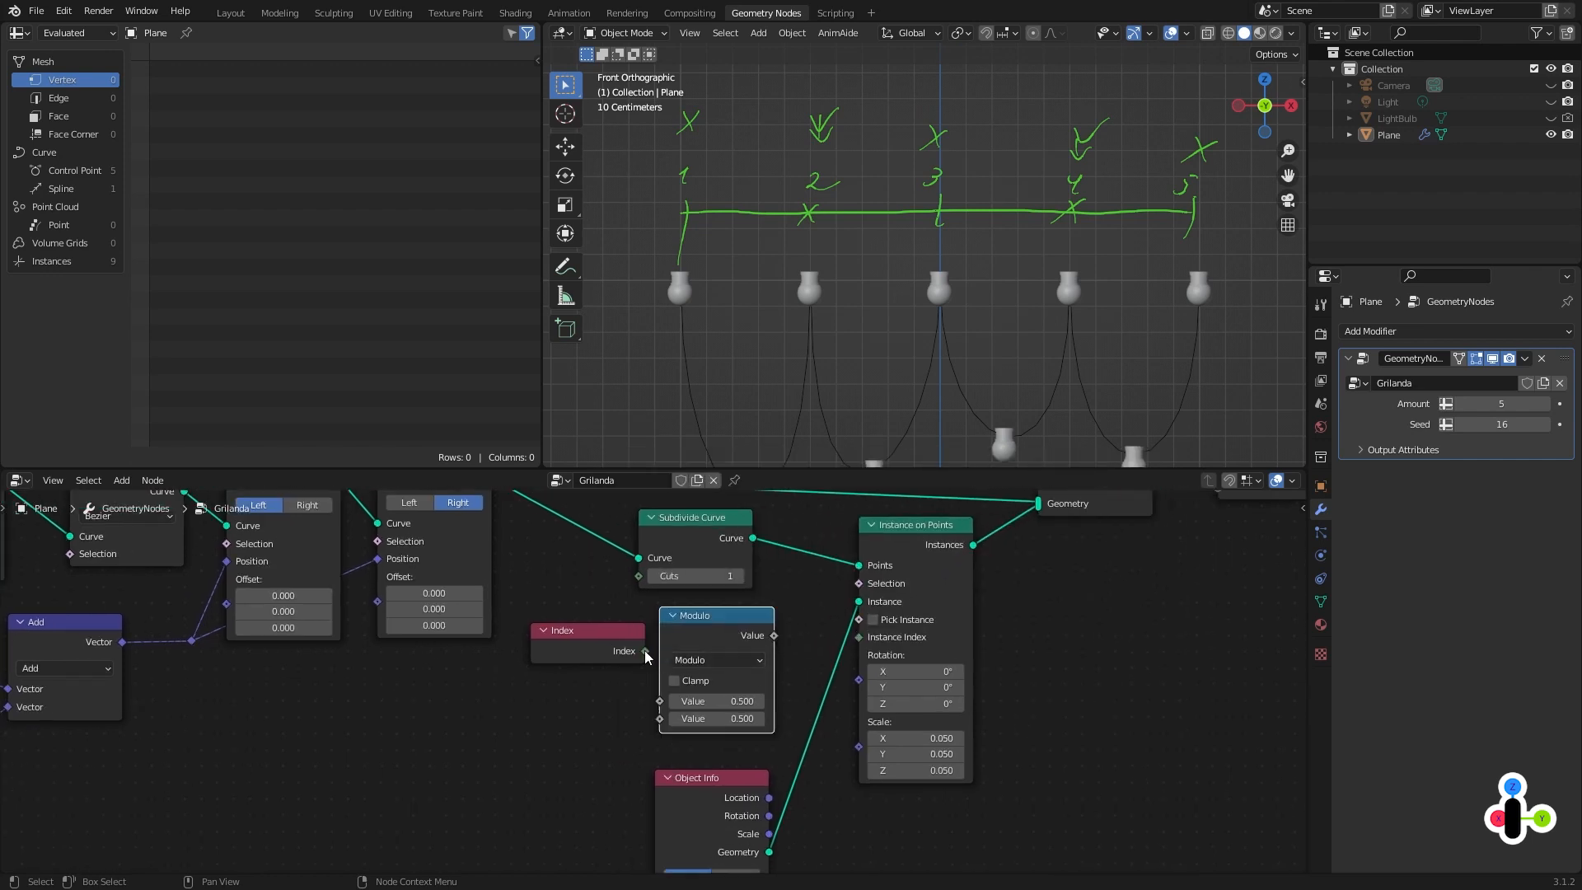
{"action": "left_click_drag", "start_coordinate": [646, 651], "coordinate": [660, 701]}
{"action": "left_click_drag", "start_coordinate": [712, 632], "coordinate": [707, 624]}
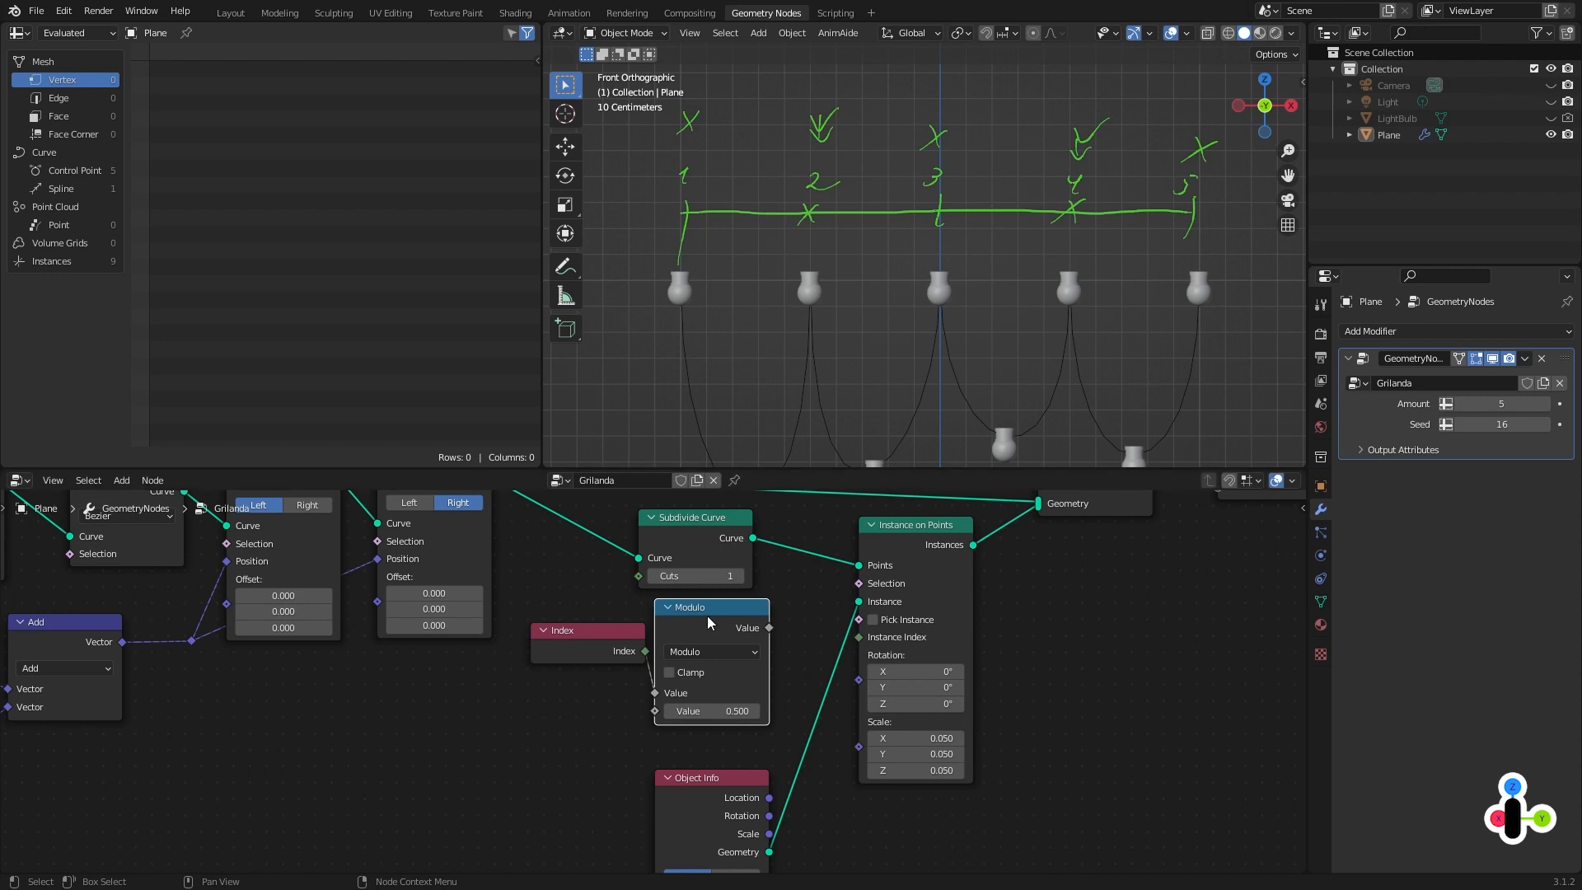
Preview the Modulo output through a Viewer node and list the instances' values in the spreadsheet.
{"action": "left_click", "coordinate": [707, 616], "text": "ctrl+shift"}
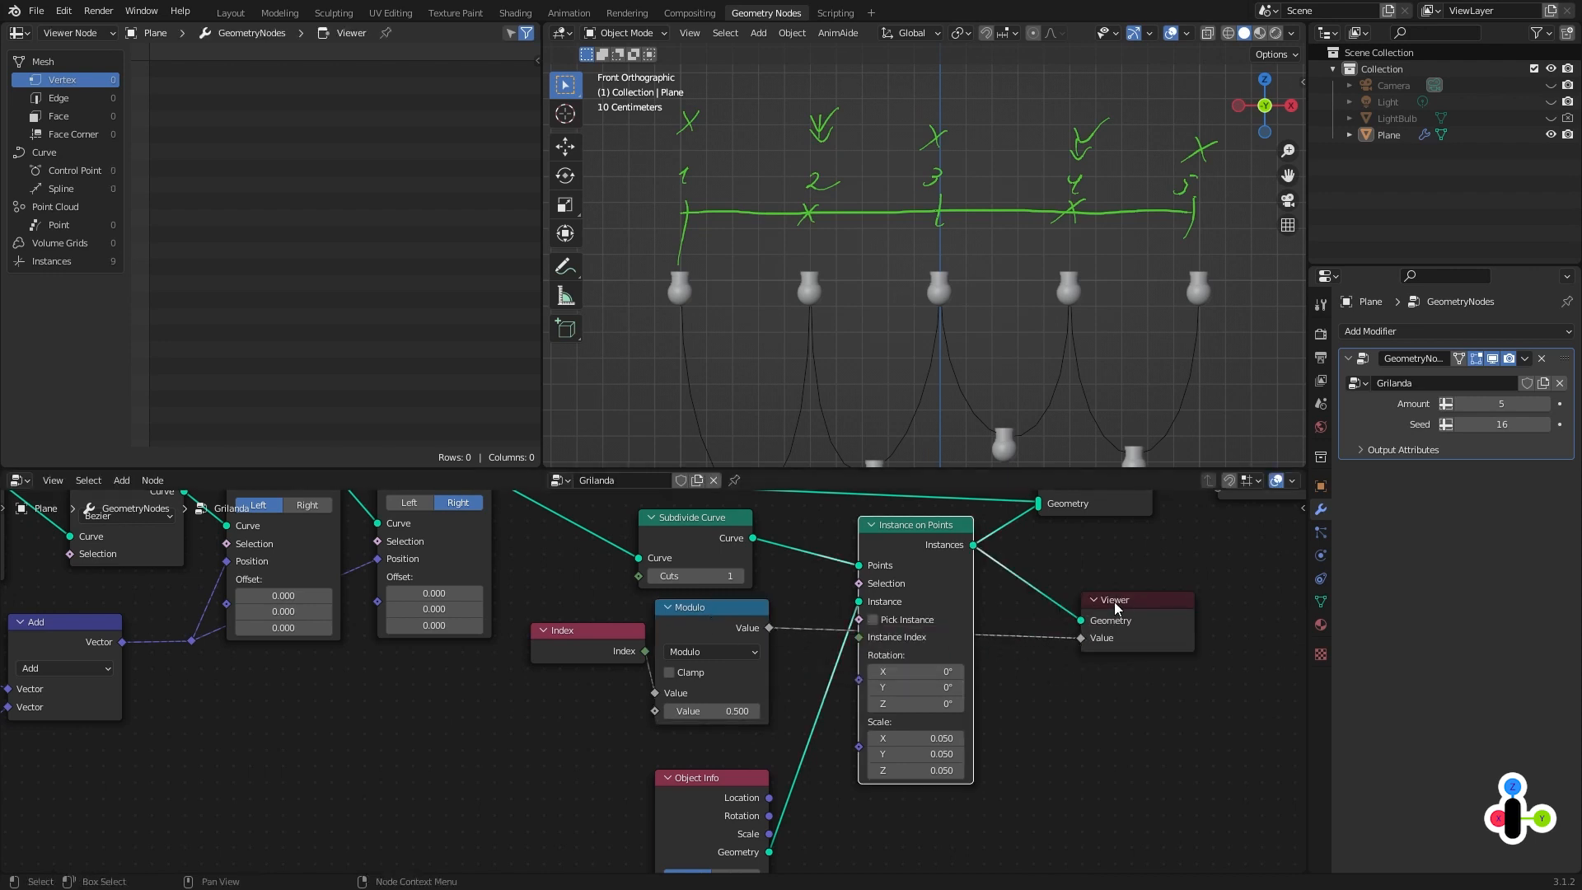
{"action": "left_click_drag", "start_coordinate": [1117, 608], "coordinate": [1123, 605]}
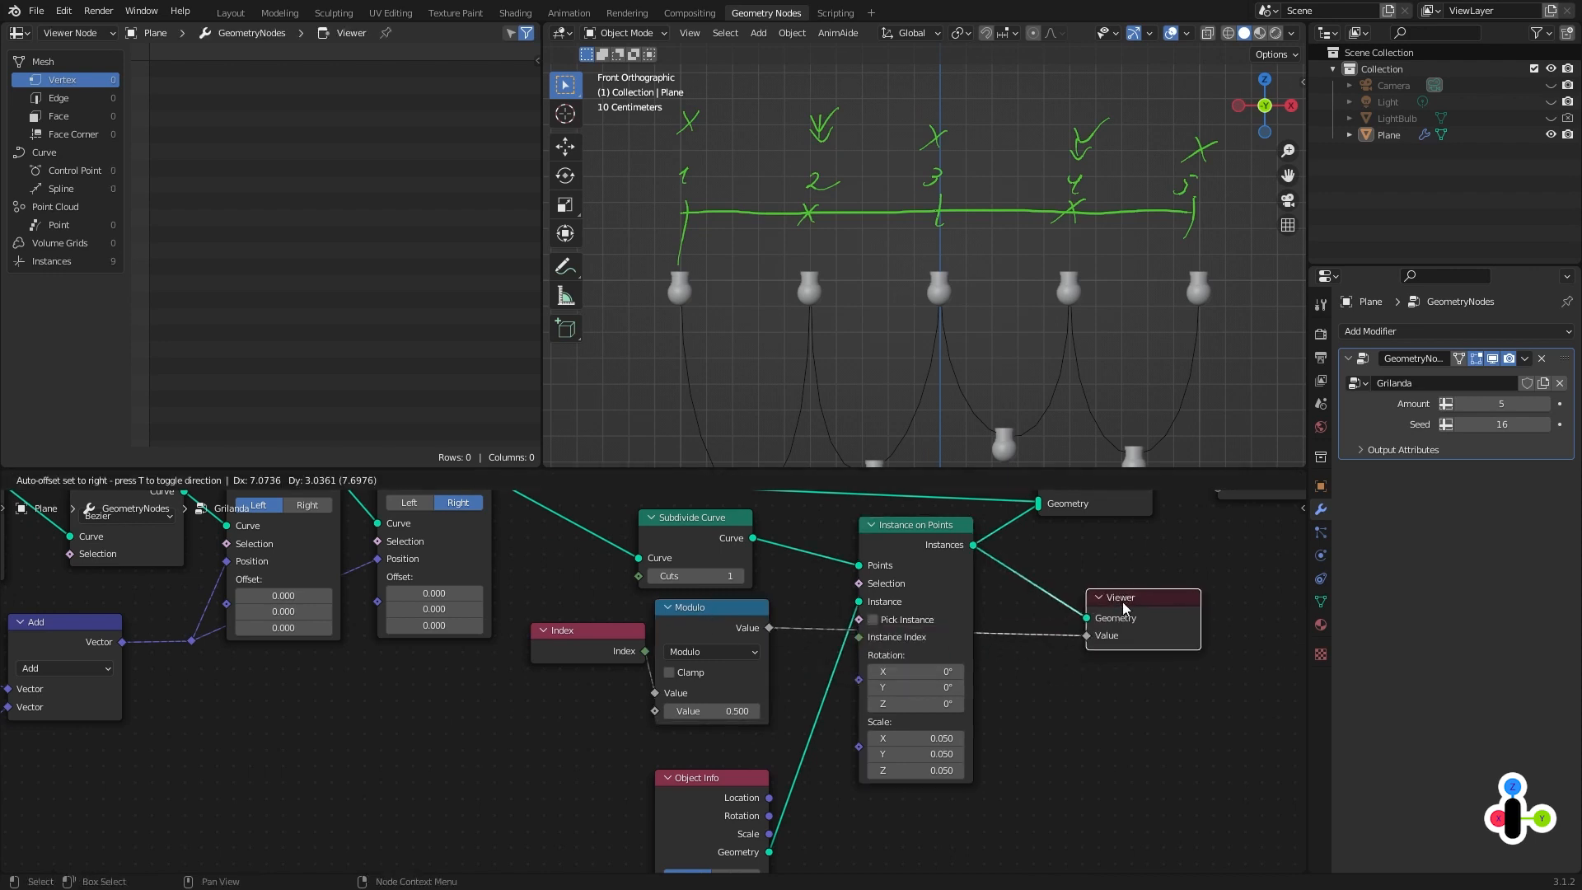
{"action": "left_click", "coordinate": [66, 260]}
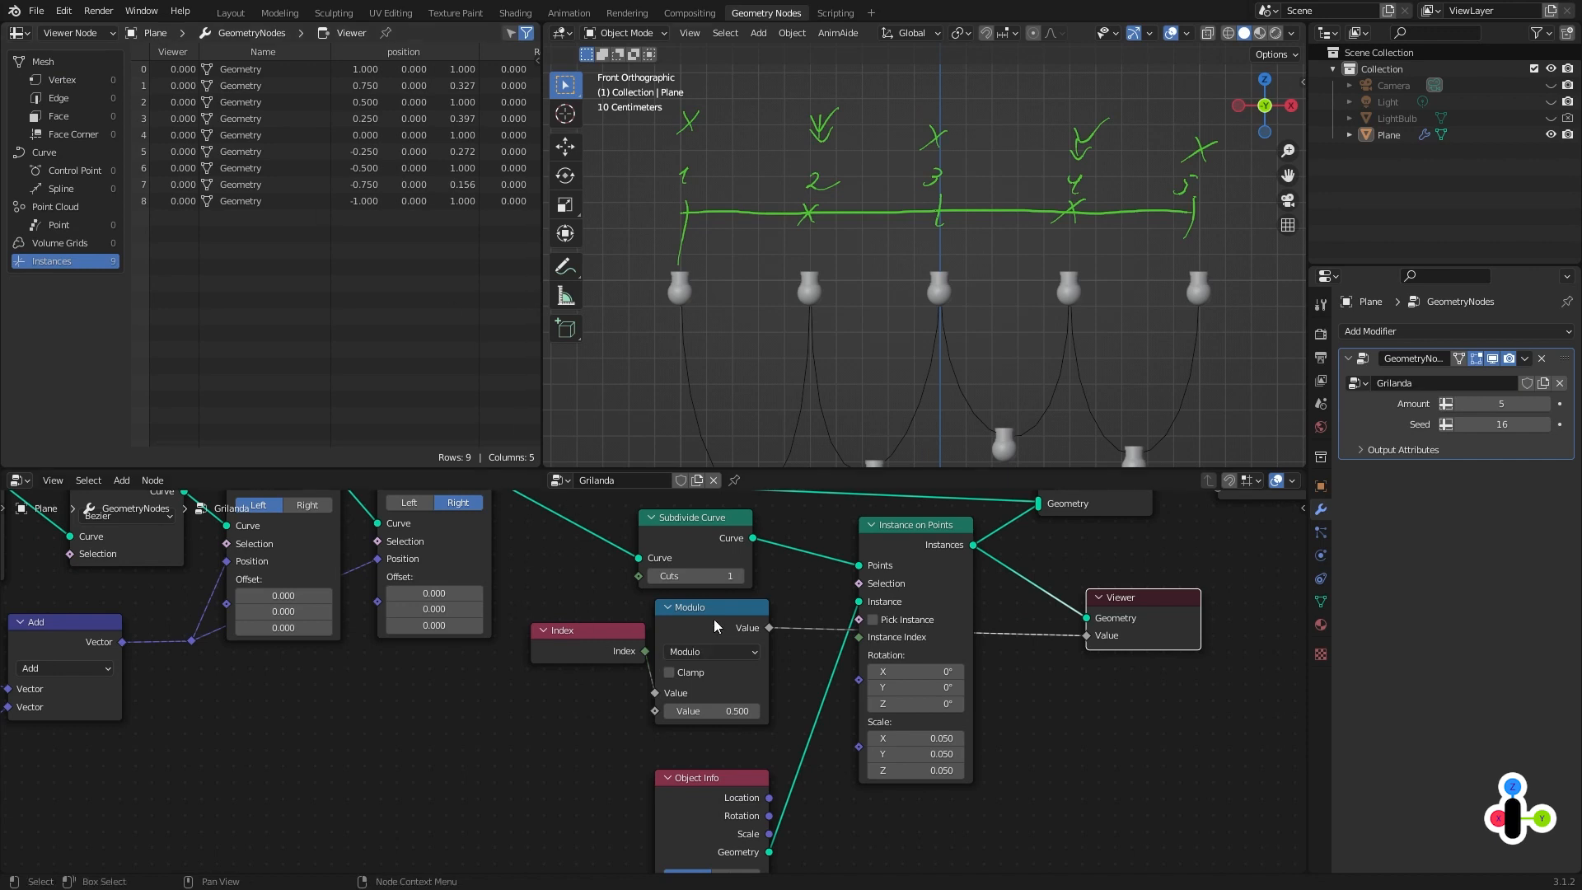
Try 1 as the second Value of the Modulo node.
{"action": "left_click_drag", "start_coordinate": [715, 620], "coordinate": [734, 625]}
{"action": "double_click", "coordinate": [746, 714]}
{"action": "type", "text": "1"}
{"action": "key", "text": "Return"}
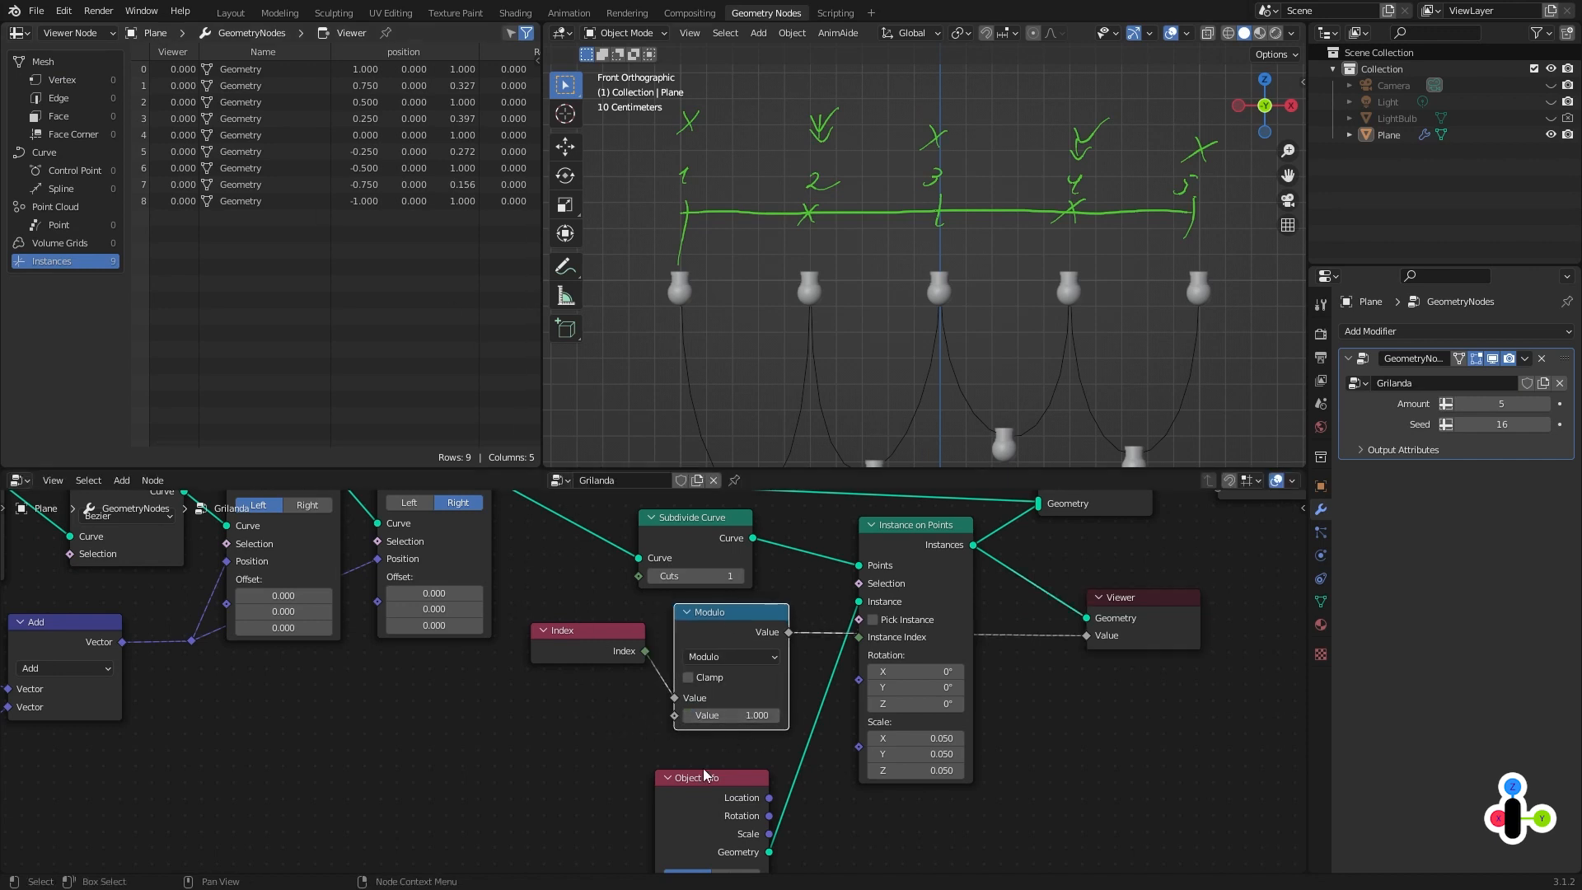
Set the second Value of the Modulo node to 2.
{"action": "left_click_drag", "start_coordinate": [581, 640], "coordinate": [585, 653]}
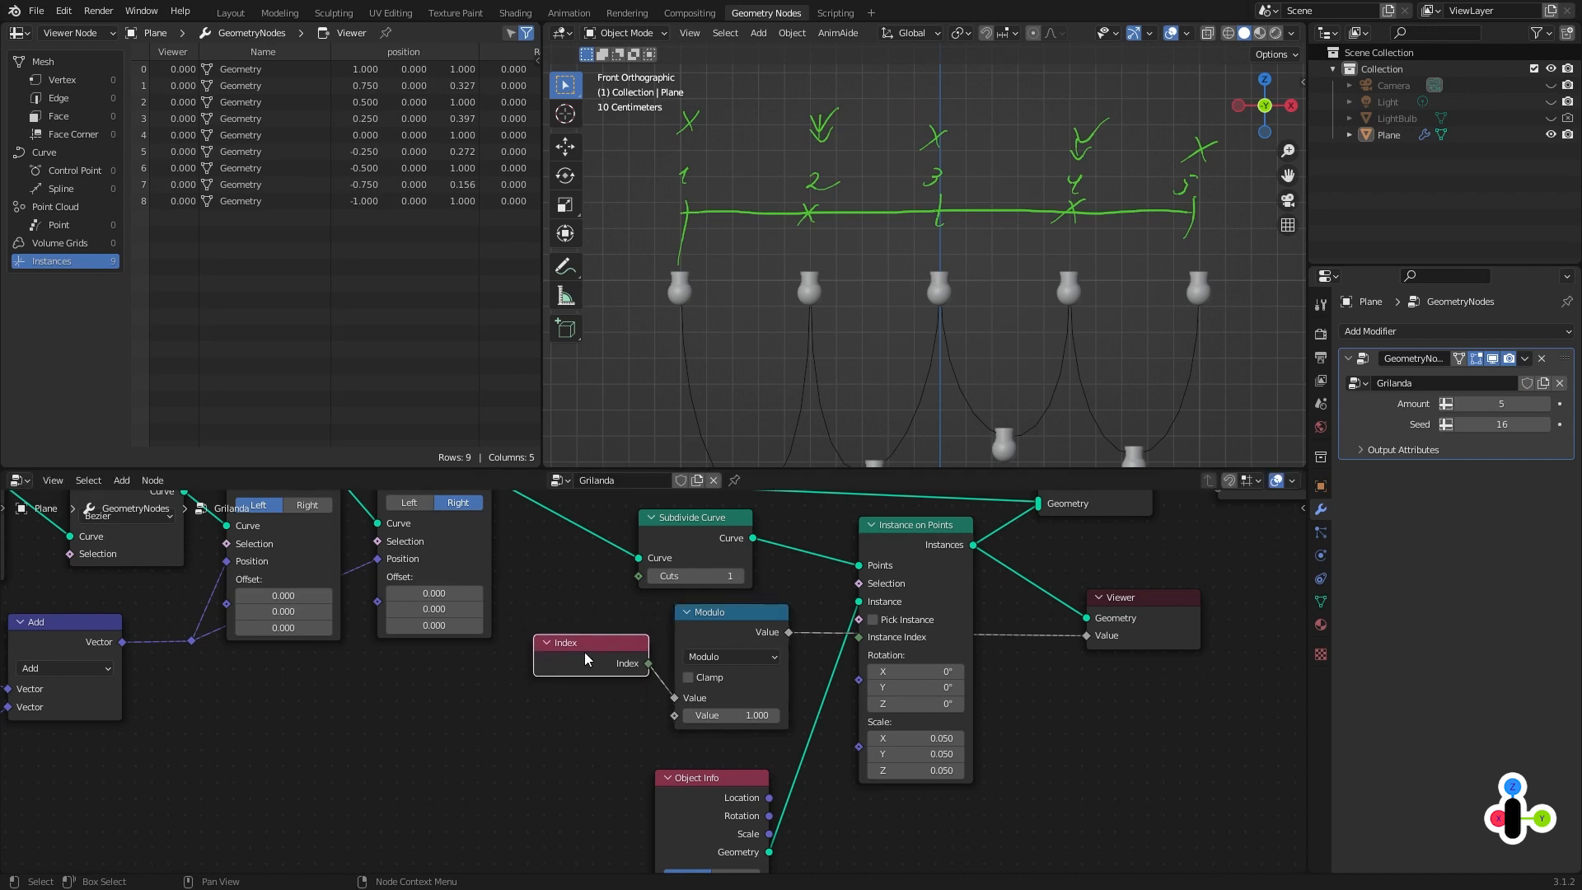
{"action": "left_click", "coordinate": [715, 715]}
{"action": "type", "text": "2"}
{"action": "key", "text": "Return"}
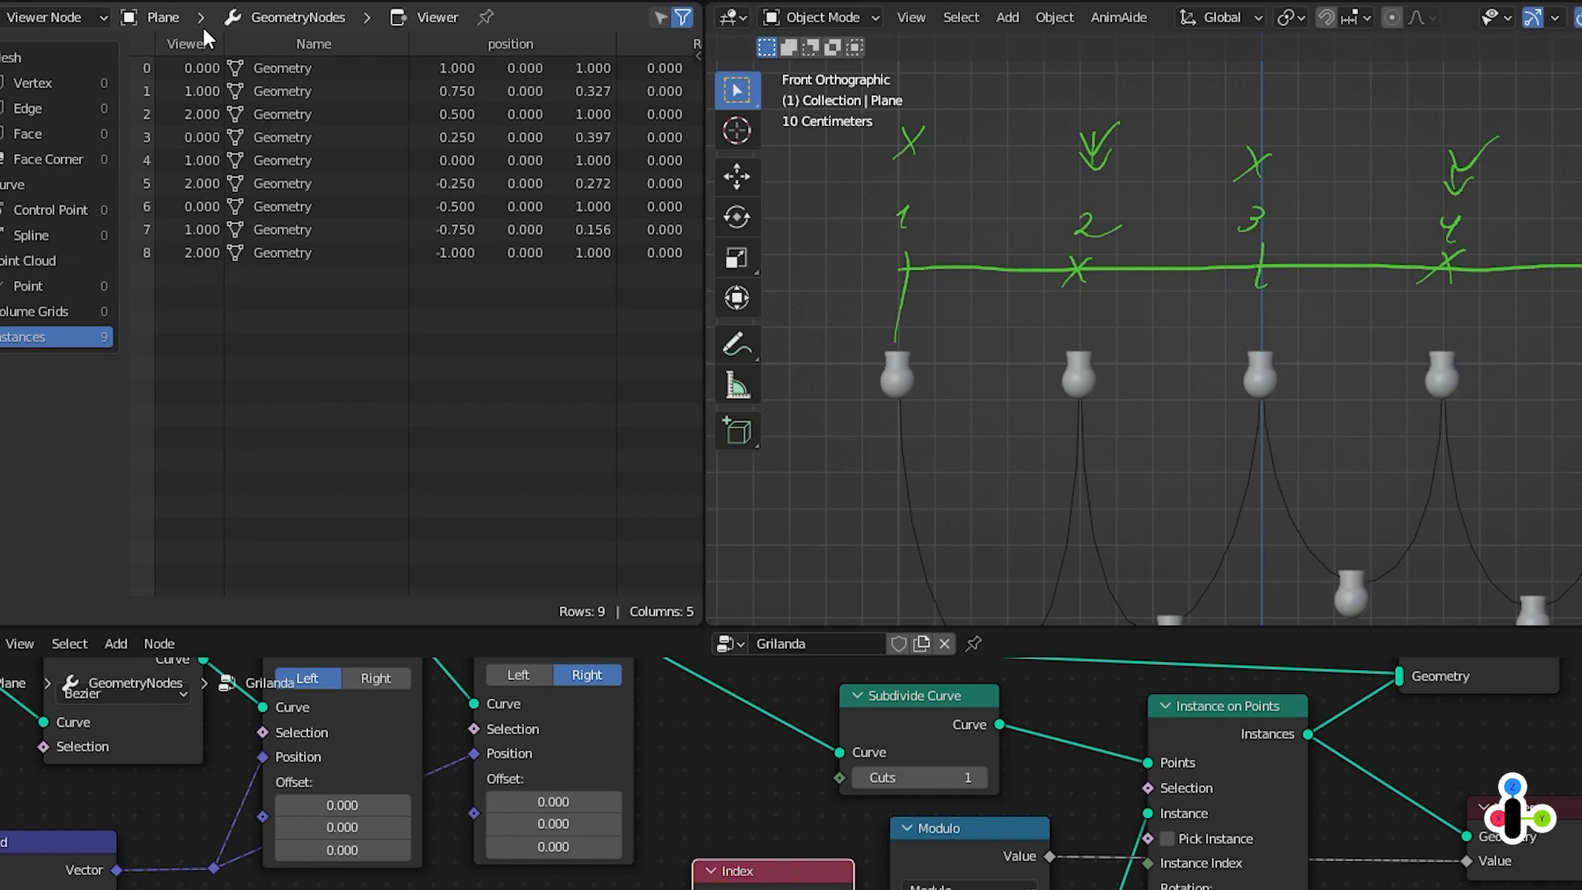
{"action": "left_click", "coordinate": [969, 831]}
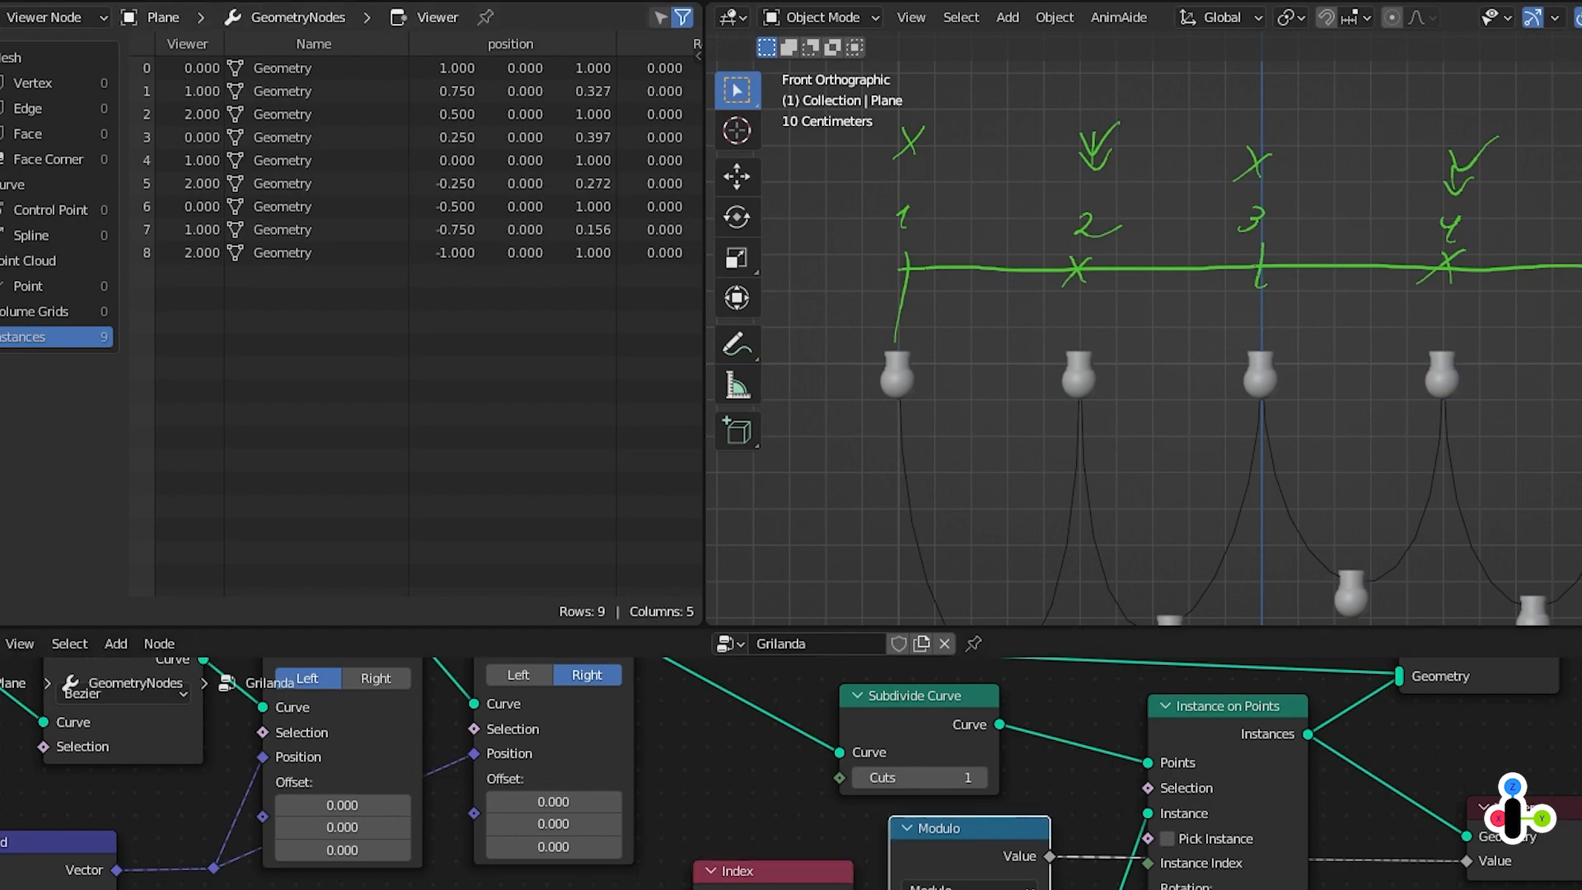
{"action": "type", "text": "2"}
{"action": "key", "text": "Return"}
Rearrange the Modulo, Index and Subdivide Curve nodes so they sit clear of each other.
{"action": "left_click_drag", "start_coordinate": [950, 832], "coordinate": [926, 839]}
{"action": "left_click_drag", "start_coordinate": [818, 868], "coordinate": [803, 883]}
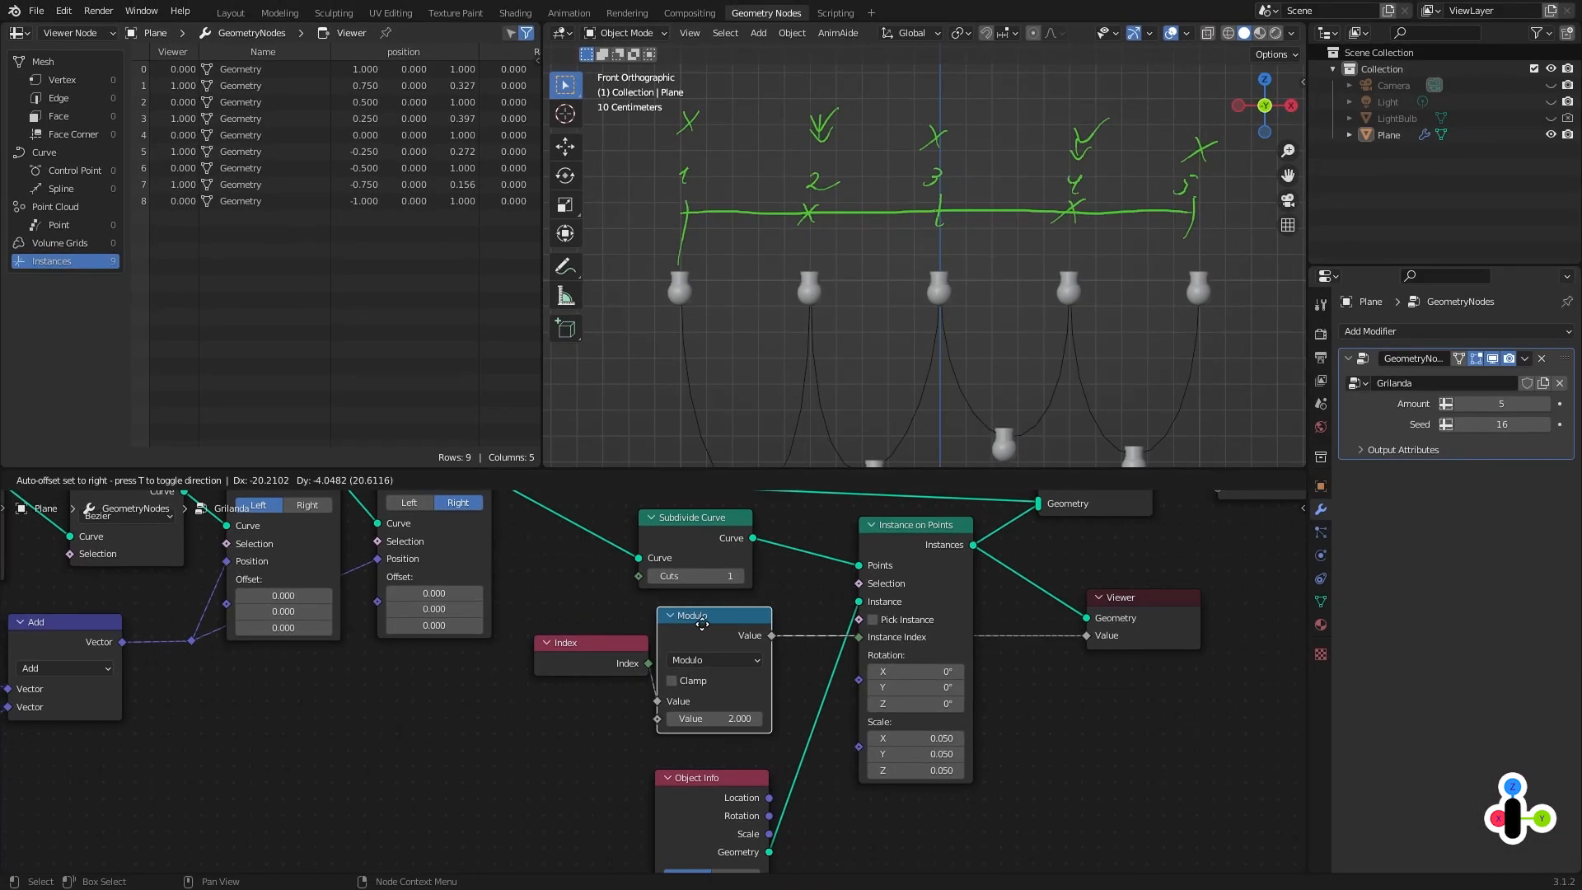
{"action": "left_click_drag", "start_coordinate": [689, 527], "coordinate": [706, 534]}
{"action": "left_click", "coordinate": [727, 642]}
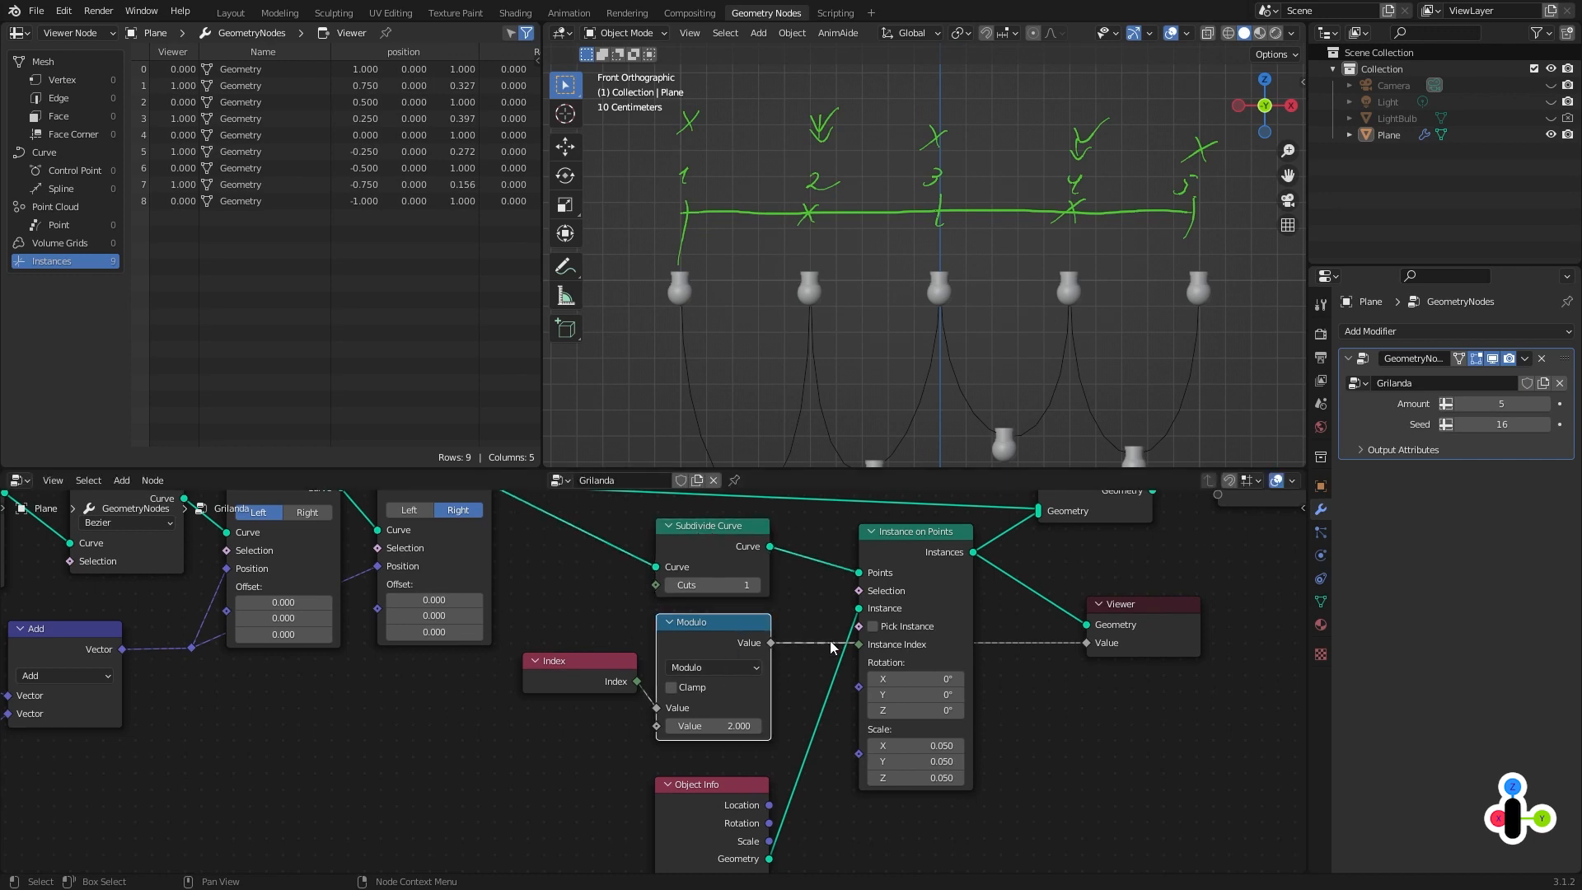
Delete the Viewer, connect the Modulo output to Selection on Instance on Points, and reconnect Object Info's Geometry to Instance.
{"action": "left_click_drag", "start_coordinate": [771, 642], "coordinate": [873, 607]}
{"action": "scroll", "coordinate": [879, 359], "scroll_direction": "down", "scroll_amount": 4, "text": "shift"}
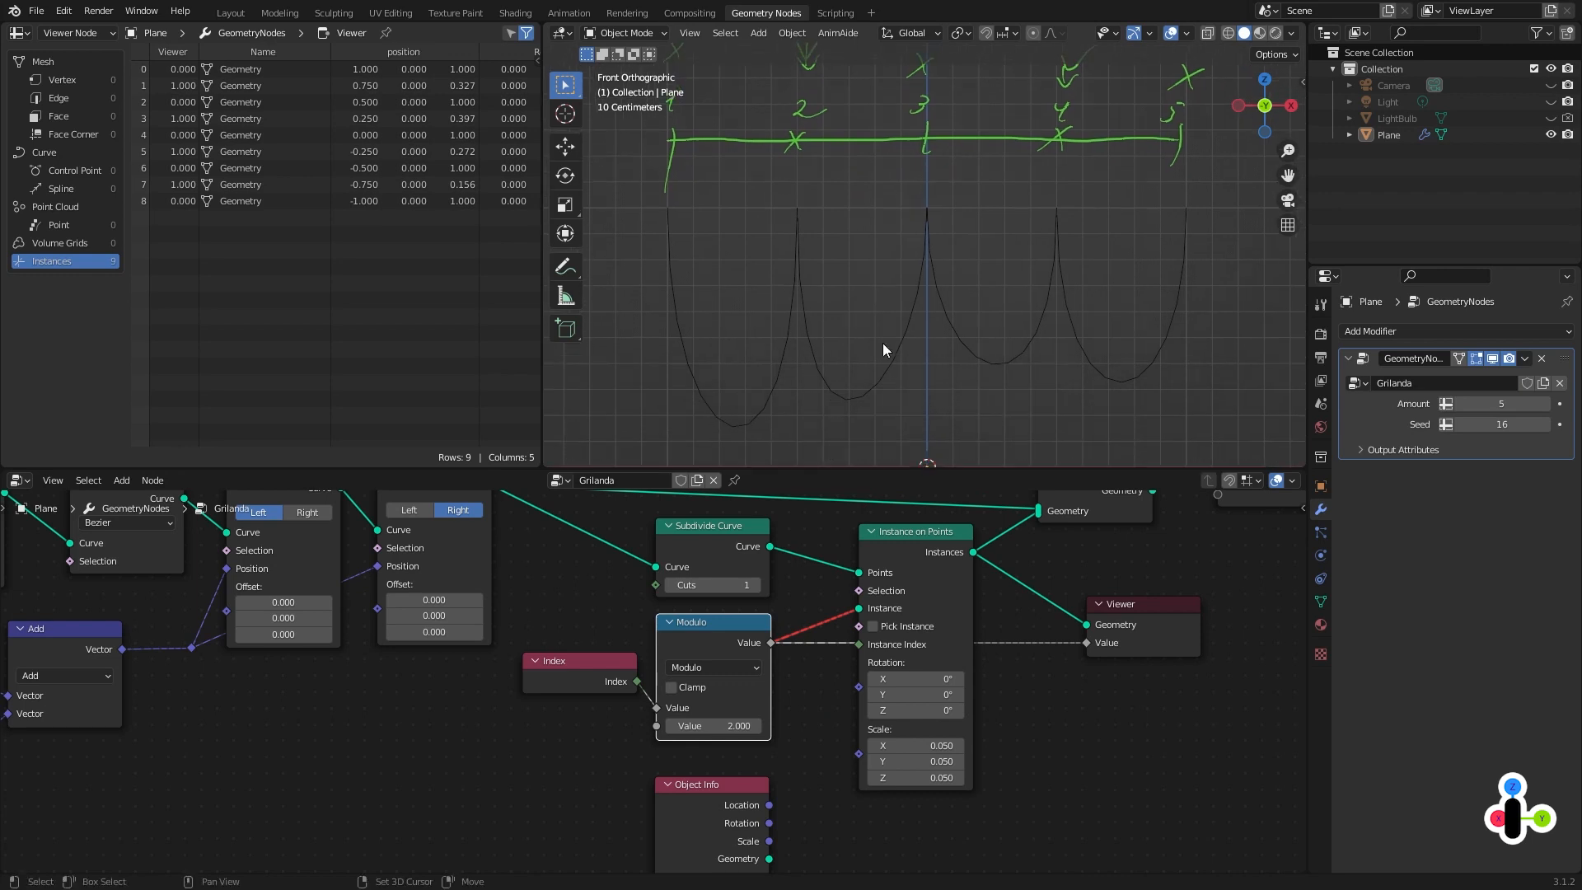
{"action": "left_click", "coordinate": [1149, 619]}
{"action": "key", "text": "x"}
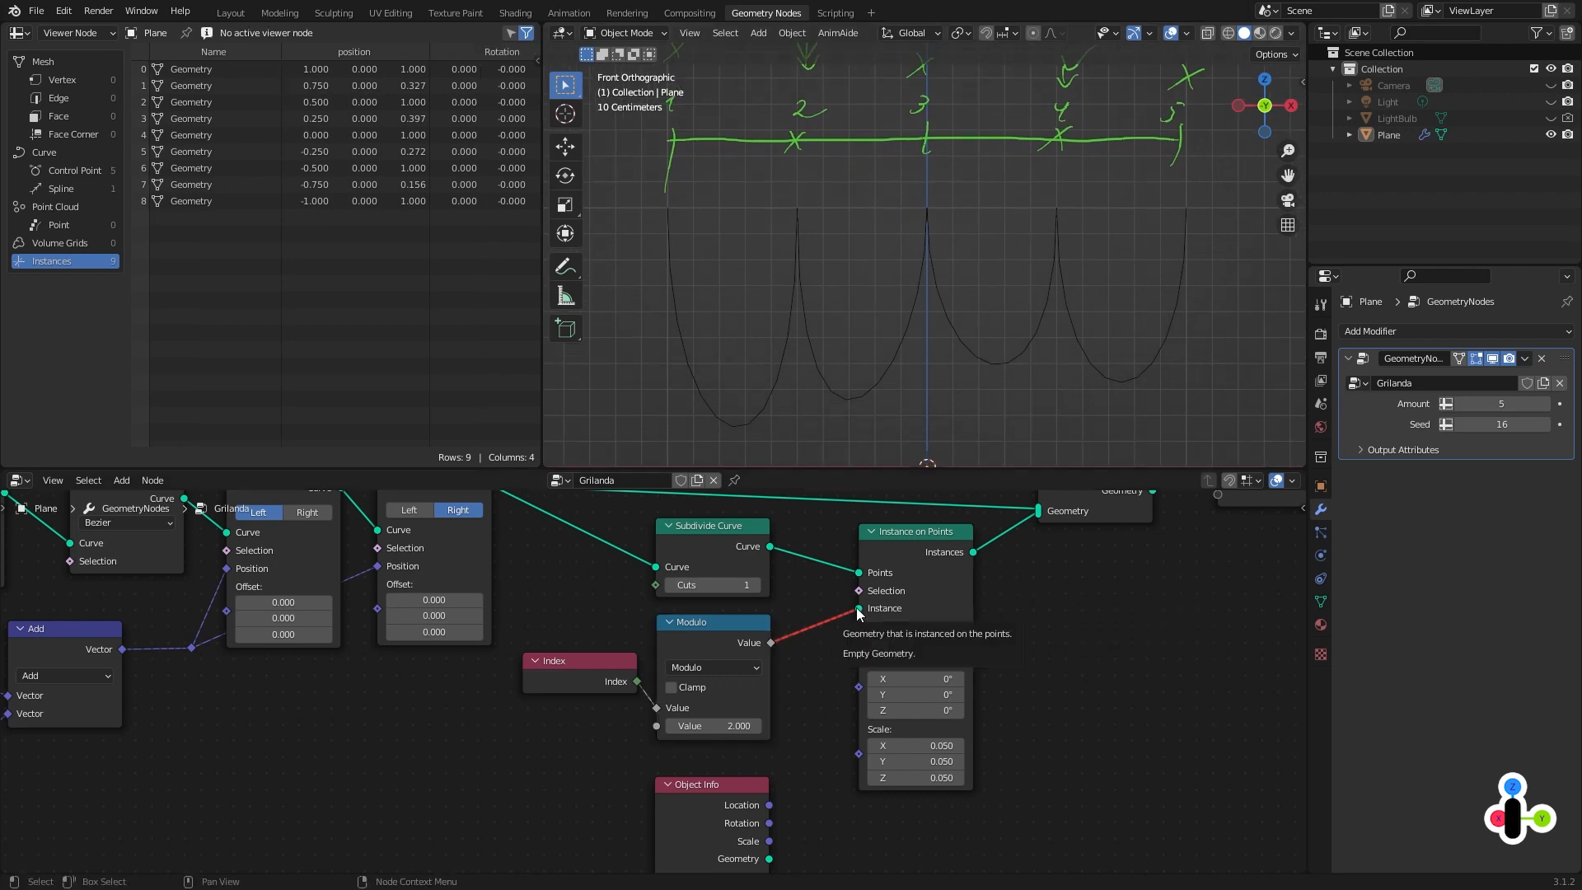
{"action": "left_click_drag", "start_coordinate": [858, 608], "coordinate": [859, 590]}
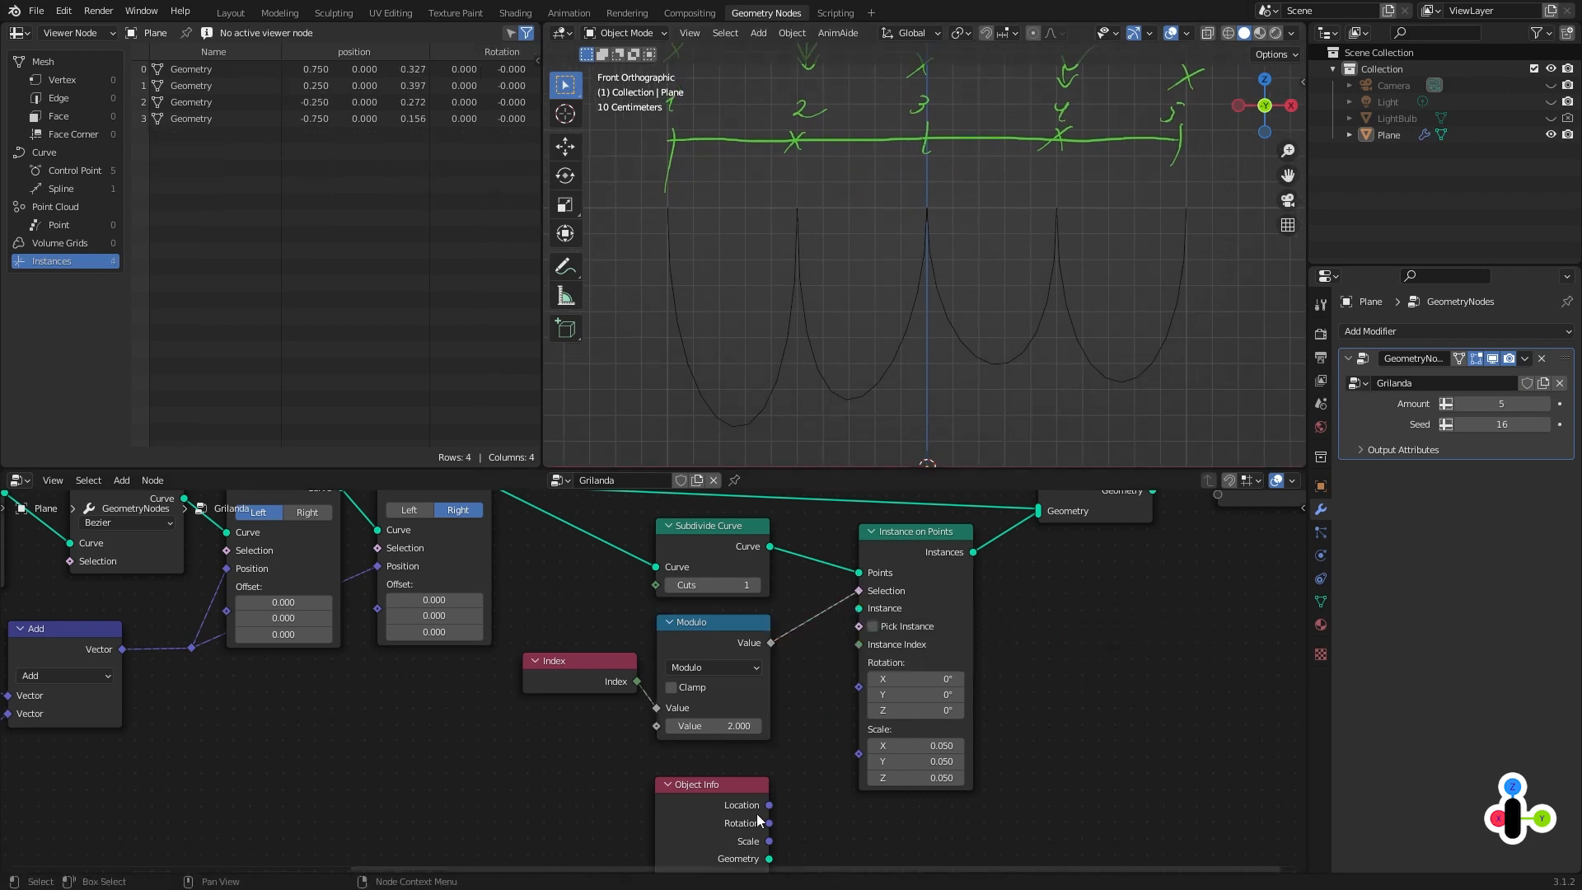
{"action": "left_click_drag", "start_coordinate": [769, 858], "coordinate": [859, 608]}
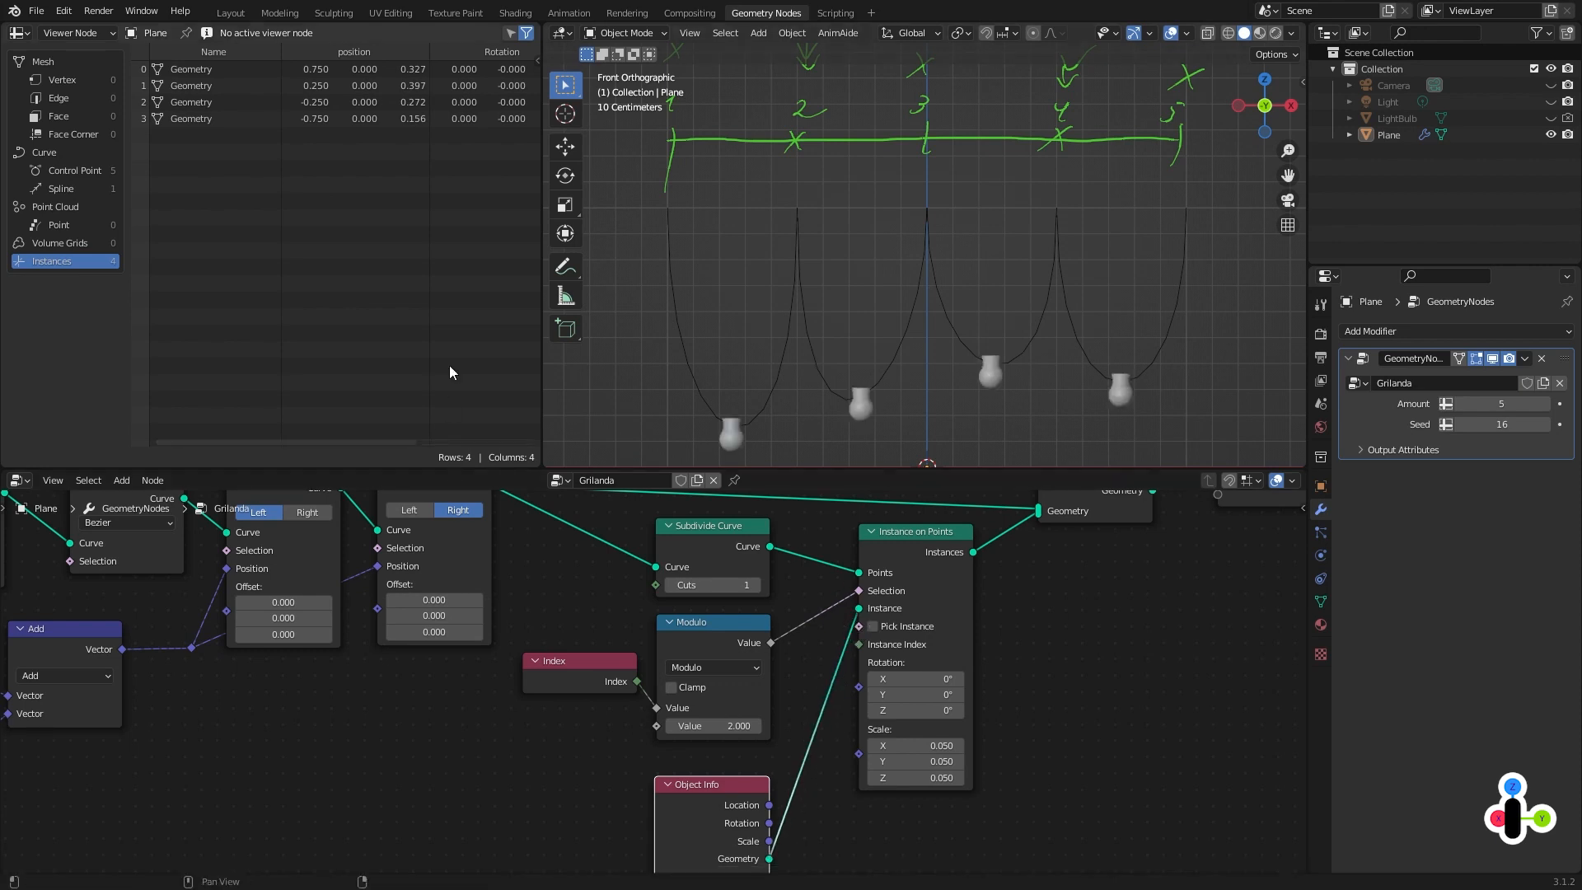
Annotate the arcs' upper end points with crosses and the sagging midpoints with check marks.
{"action": "left_click_drag", "start_coordinate": [678, 204], "coordinate": [657, 222]}
{"action": "left_click_drag", "start_coordinate": [729, 417], "coordinate": [750, 401]}
{"action": "left_click_drag", "start_coordinate": [790, 220], "coordinate": [805, 230]}
{"action": "left_click_drag", "start_coordinate": [809, 213], "coordinate": [793, 236]}
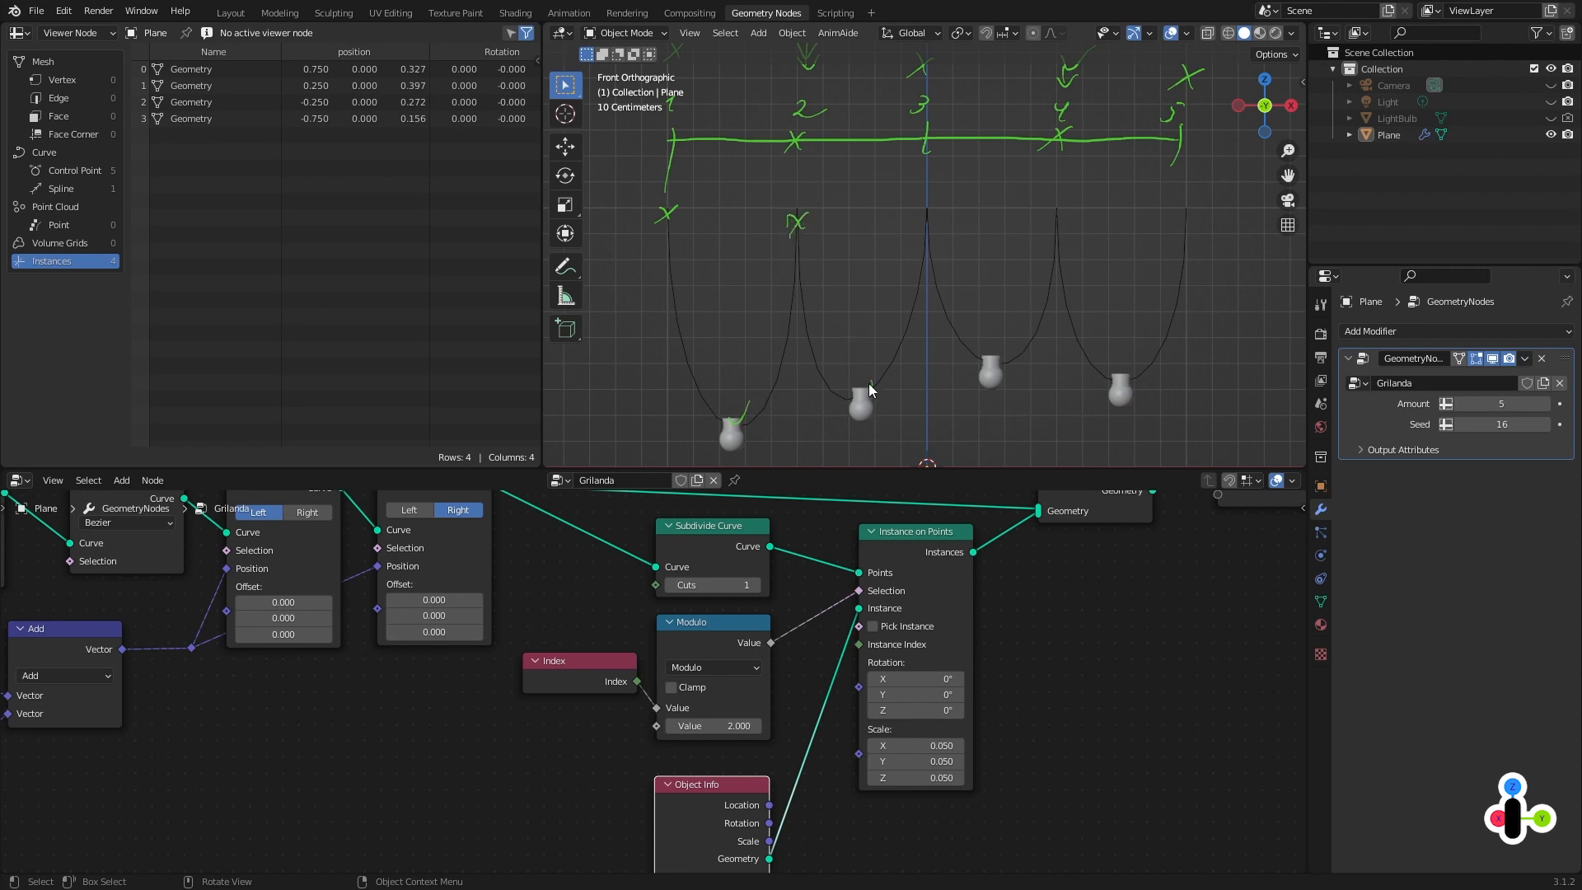
{"action": "left_click_drag", "start_coordinate": [868, 383], "coordinate": [895, 367]}
{"action": "left_click_drag", "start_coordinate": [997, 368], "coordinate": [1029, 317]}
Set Subdivide Curve's Cuts to 2 and erase the crosses and check marks drawn on the arcs.
{"action": "left_click", "coordinate": [756, 585]}
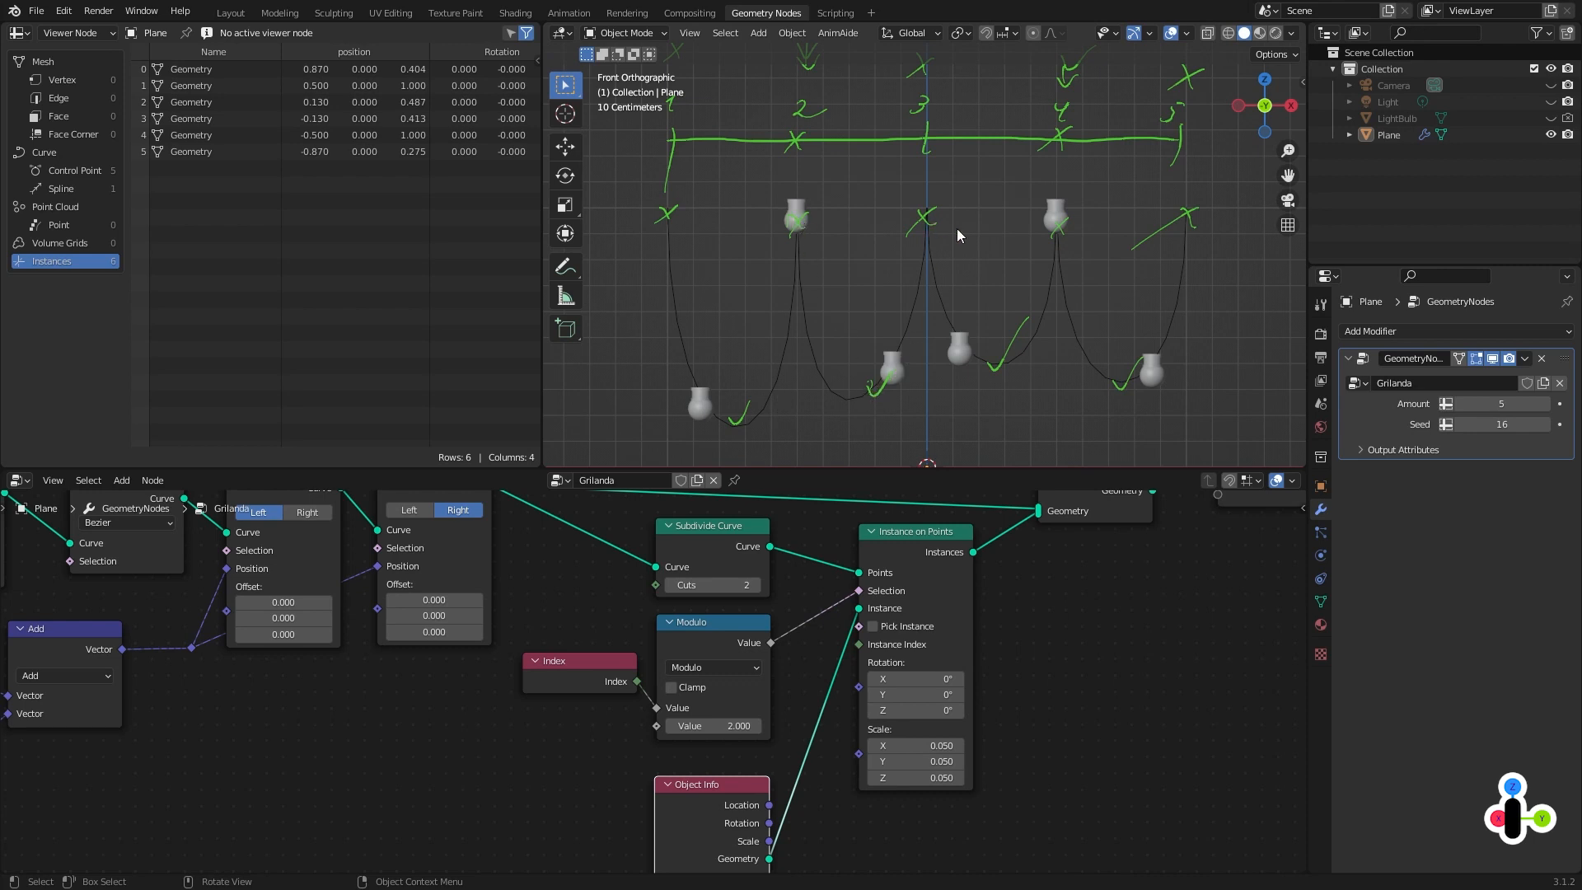
{"action": "mouse_move", "coordinate": [745, 410]}
{"action": "right_mouse_down"}
{"action": "mouse_move", "coordinate": [730, 433]}
{"action": "mouse_move", "coordinate": [669, 244]}
{"action": "mouse_move", "coordinate": [710, 220]}
{"action": "mouse_move", "coordinate": [956, 213]}
{"action": "mouse_move", "coordinate": [968, 321]}
{"action": "mouse_move", "coordinate": [1030, 306]}
{"action": "mouse_move", "coordinate": [1084, 216]}
{"action": "mouse_move", "coordinate": [1195, 201]}
{"action": "mouse_move", "coordinate": [1123, 357]}
{"action": "mouse_move", "coordinate": [1144, 367]}
{"action": "right_mouse_up"}
Set the second Value of the Modulo node to 3.
{"action": "left_click", "coordinate": [697, 636]}
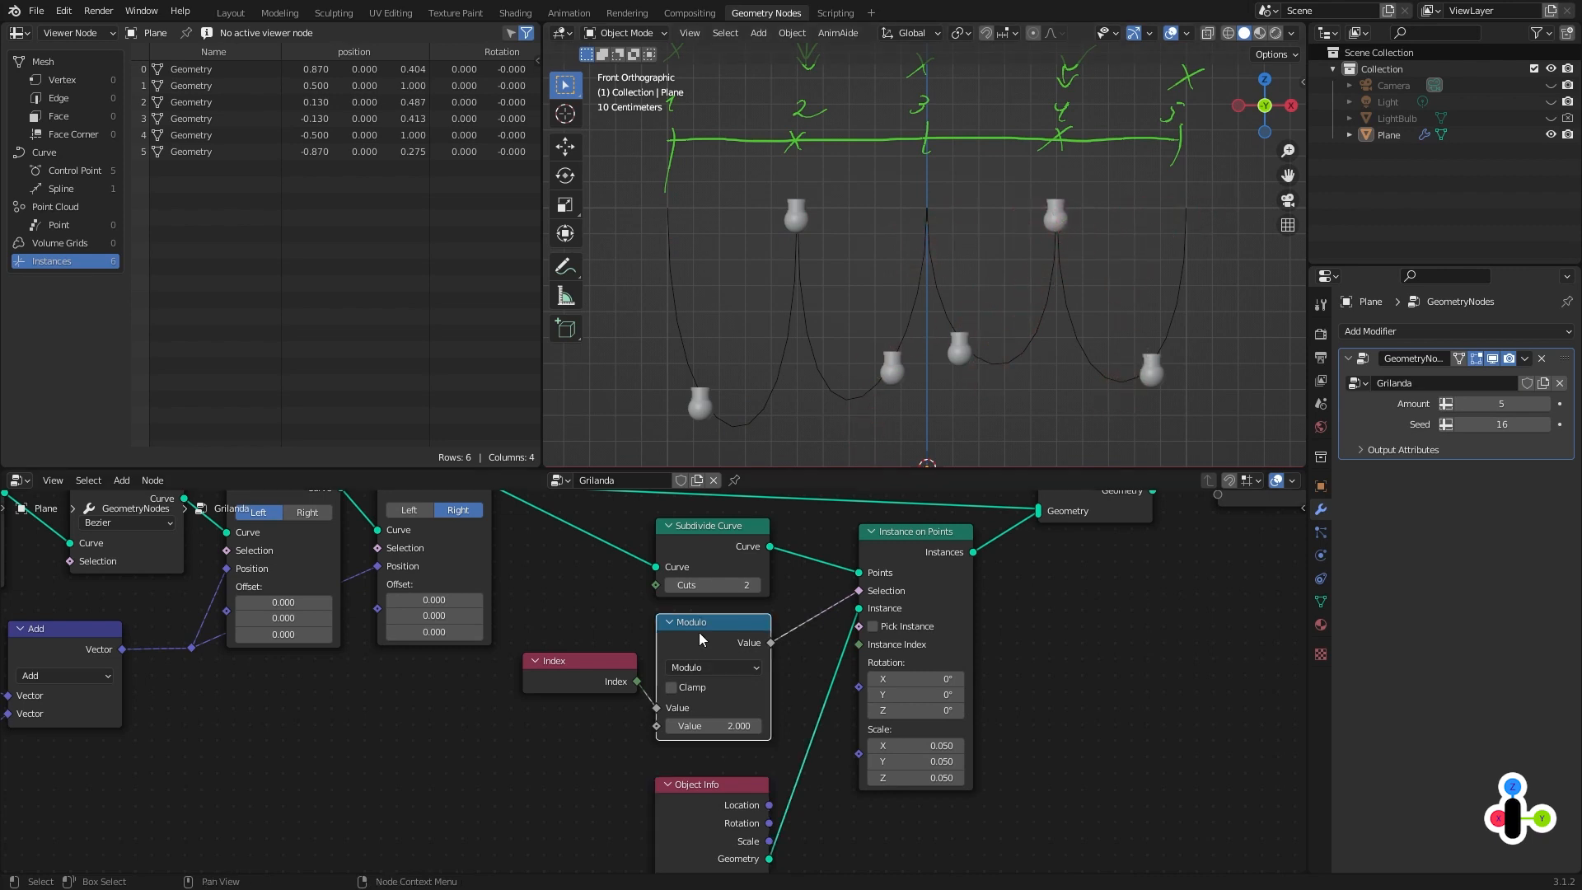
{"action": "left_click_drag", "start_coordinate": [717, 559], "coordinate": [714, 554]}
{"action": "left_click", "coordinate": [716, 728]}
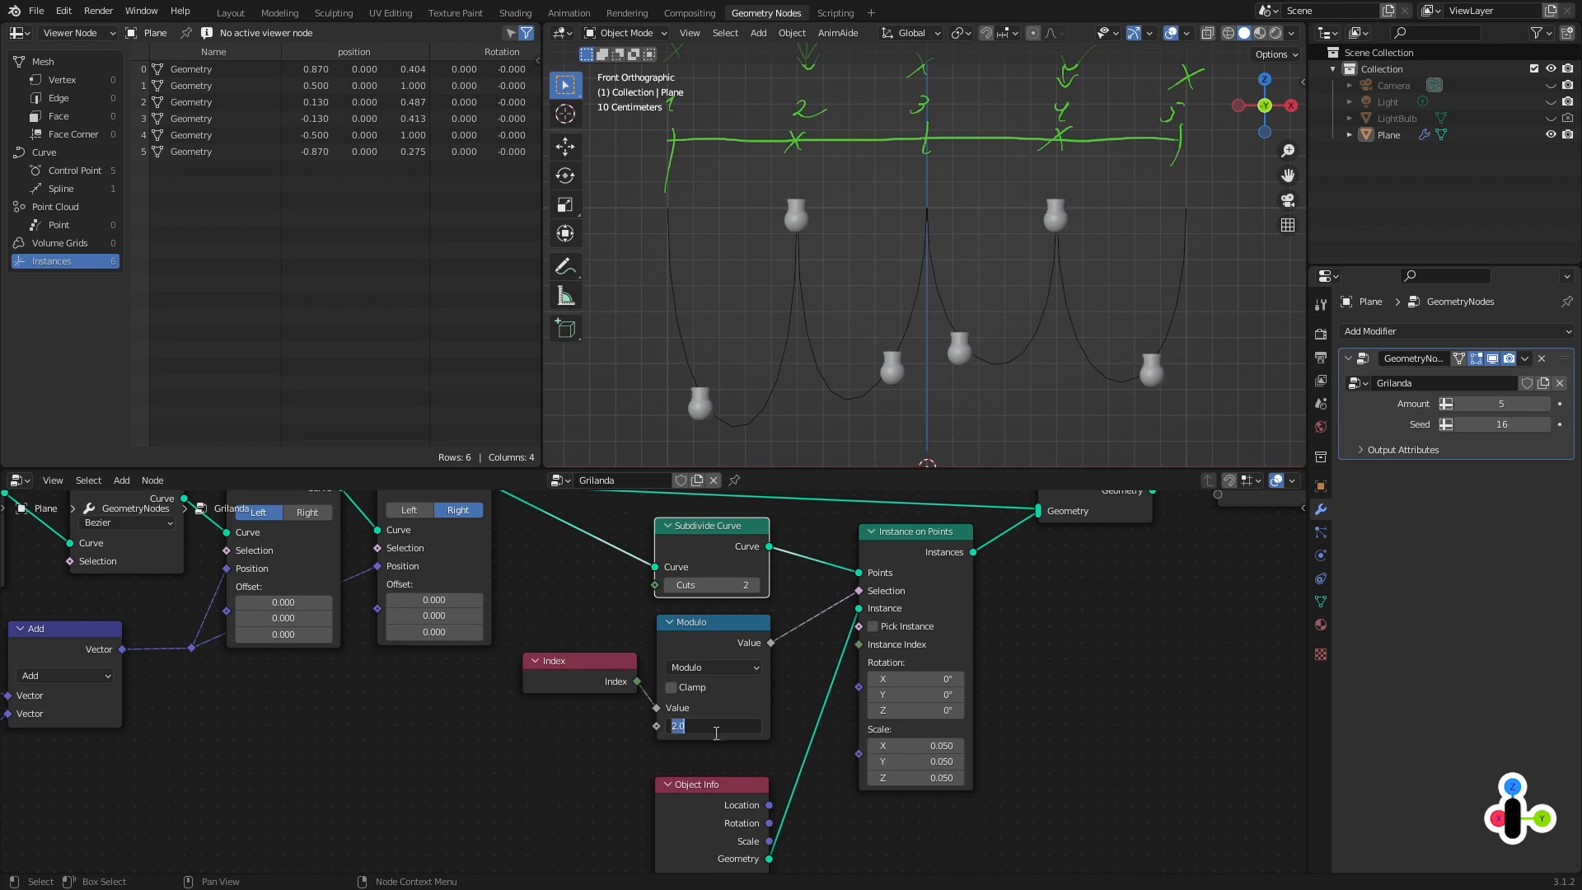
{"action": "type", "text": "3"}
{"action": "key", "text": "Return"}
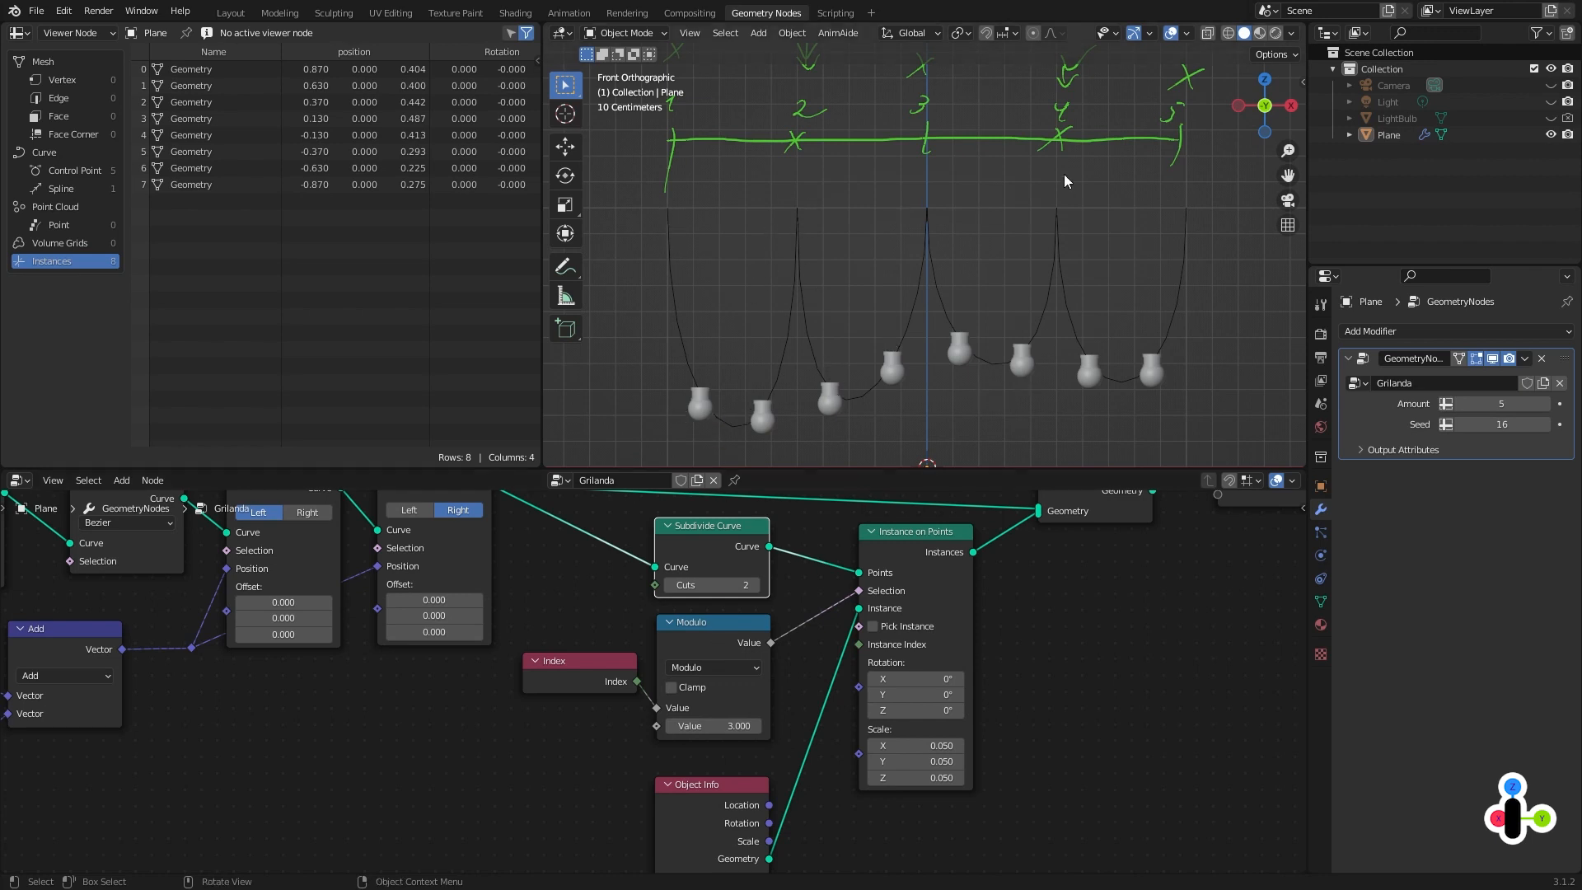
Inspect the Modulo values of the instances through a temporary Viewer node, then remove that node.
{"action": "left_click", "coordinate": [725, 630], "text": "ctrl+shift"}
{"action": "left_click_drag", "start_coordinate": [906, 645], "coordinate": [1141, 646]}
{"action": "left_click", "coordinate": [956, 546], "text": "ctrl+shift"}
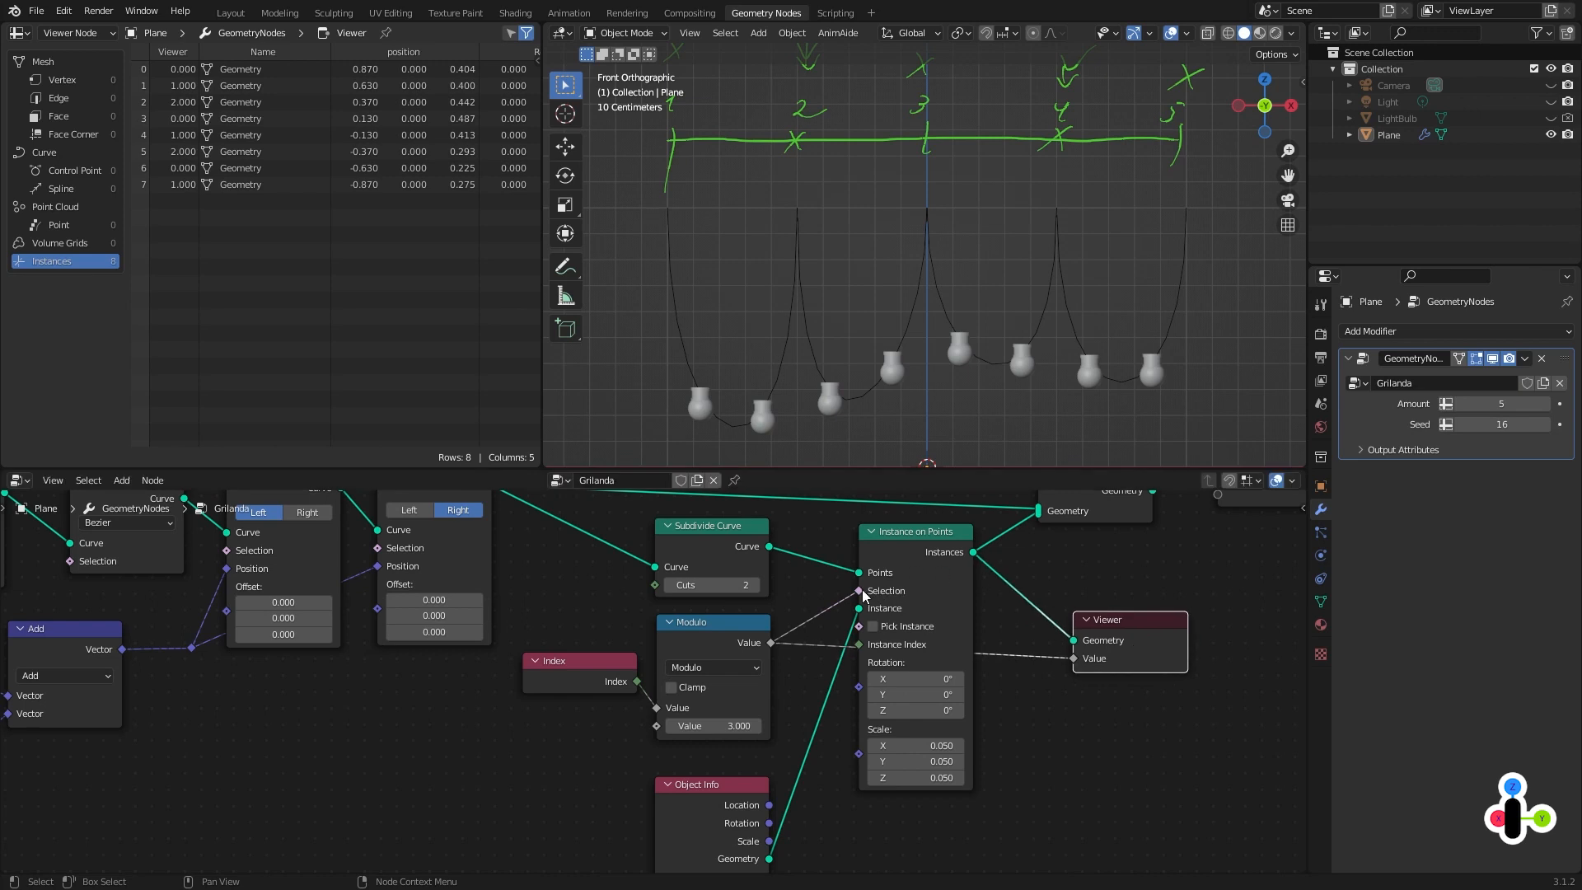
{"action": "mouse_move", "coordinate": [859, 591]}
{"action": "key", "text": "x"}
Move the Index, Modulo, Subdivide Curve, Object Info, instancing and output nodes further away from the Set Handle Positions nodes.
{"action": "scroll", "coordinate": [1285, 730], "scroll_direction": "down", "scroll_amount": 2}
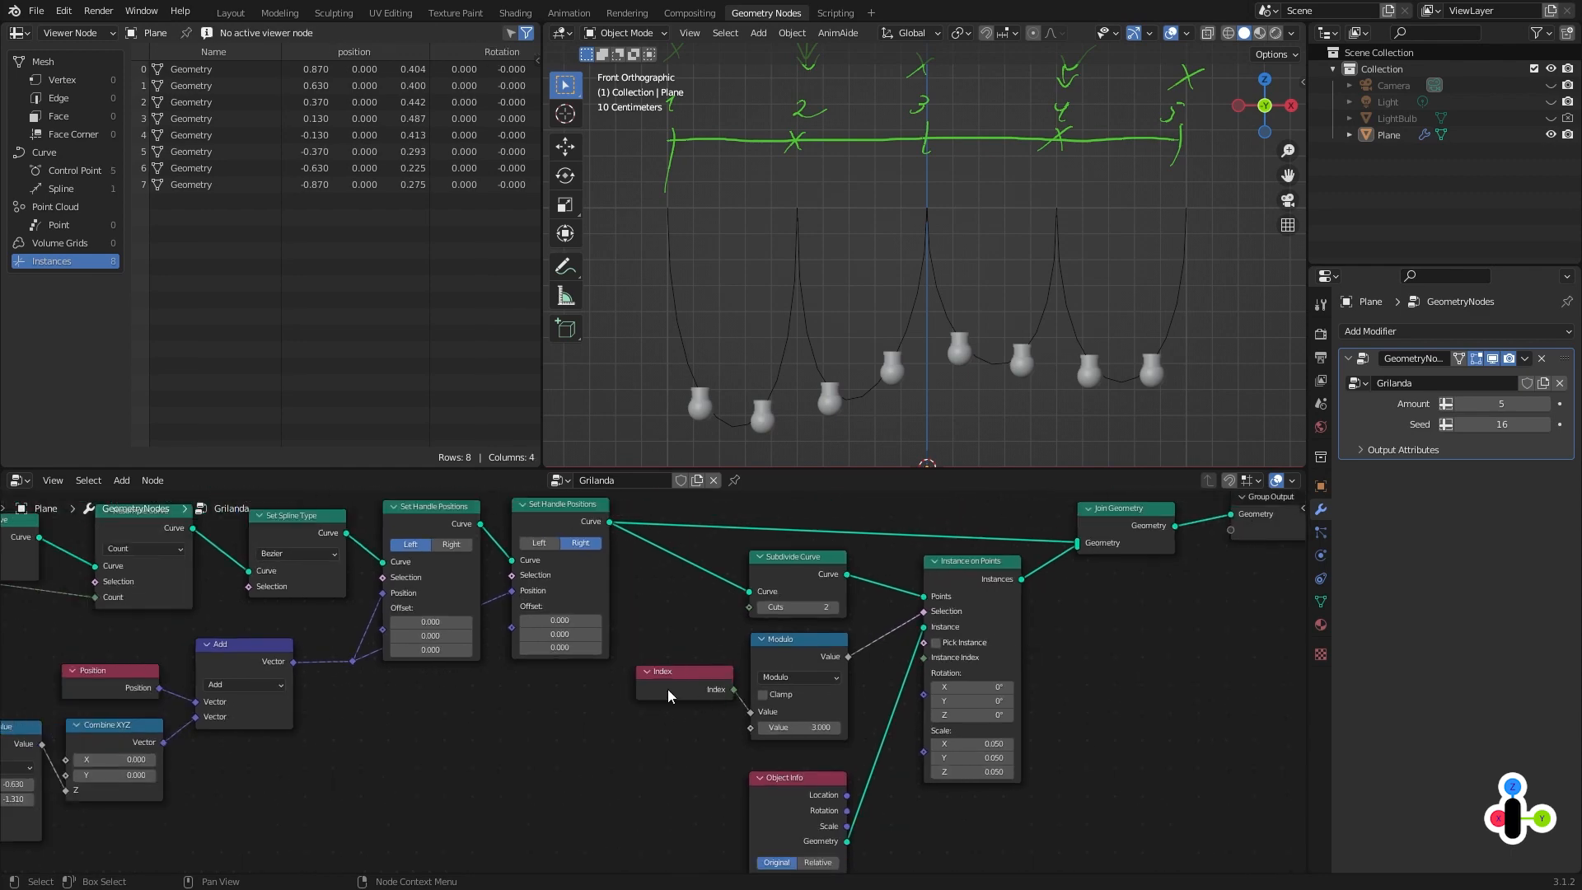
{"action": "left_click_drag", "start_coordinate": [670, 691], "coordinate": [668, 712]}
{"action": "scroll", "coordinate": [697, 667], "scroll_direction": "down", "scroll_amount": 3}
{"action": "left_click_drag", "start_coordinate": [680, 524], "coordinate": [1125, 873]}
{"action": "key", "text": "g"}
{"action": "left_click", "coordinate": [1067, 753]}
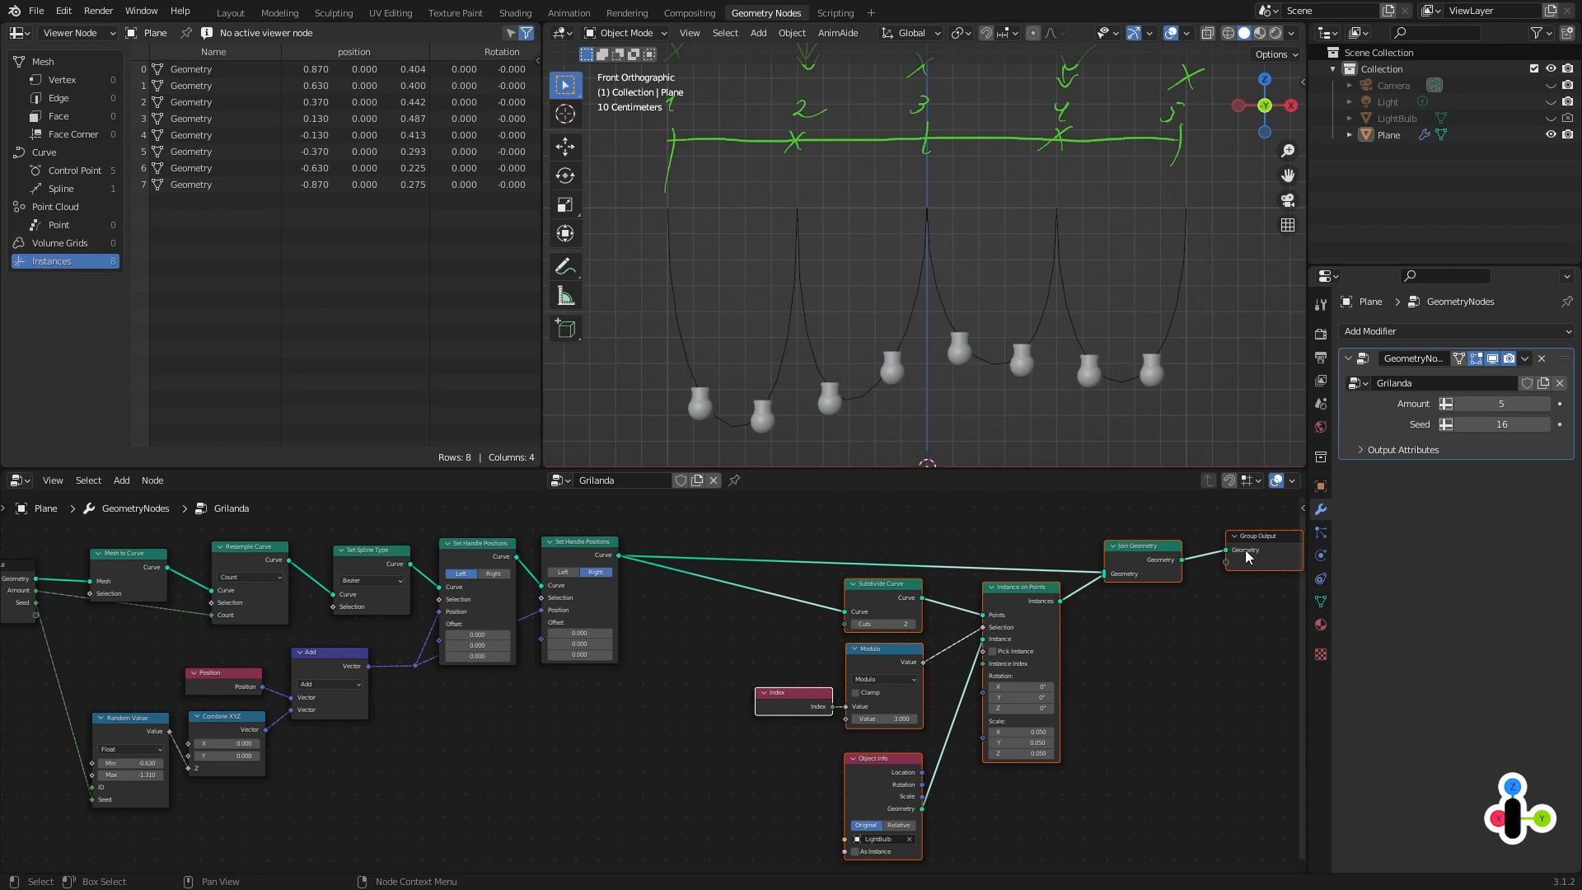
Duplicate the Group Input node and place the copy beside the Index node.
{"action": "middle_click_drag", "start_coordinate": [448, 714], "coordinate": [551, 717]}
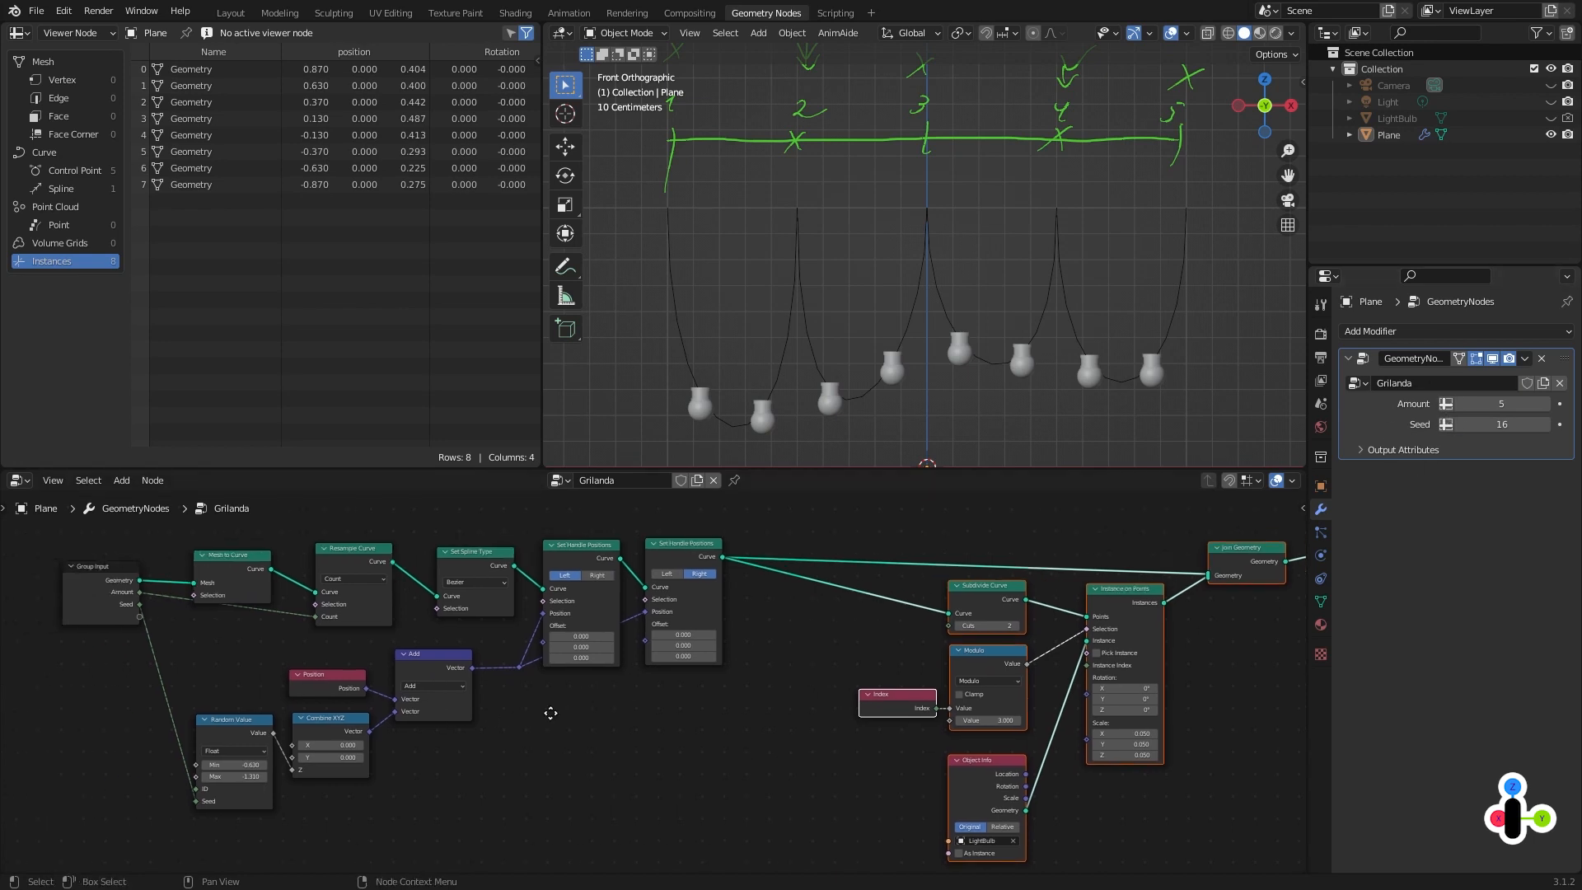
{"action": "left_click", "coordinate": [101, 586]}
{"action": "key", "text": "shift+d"}
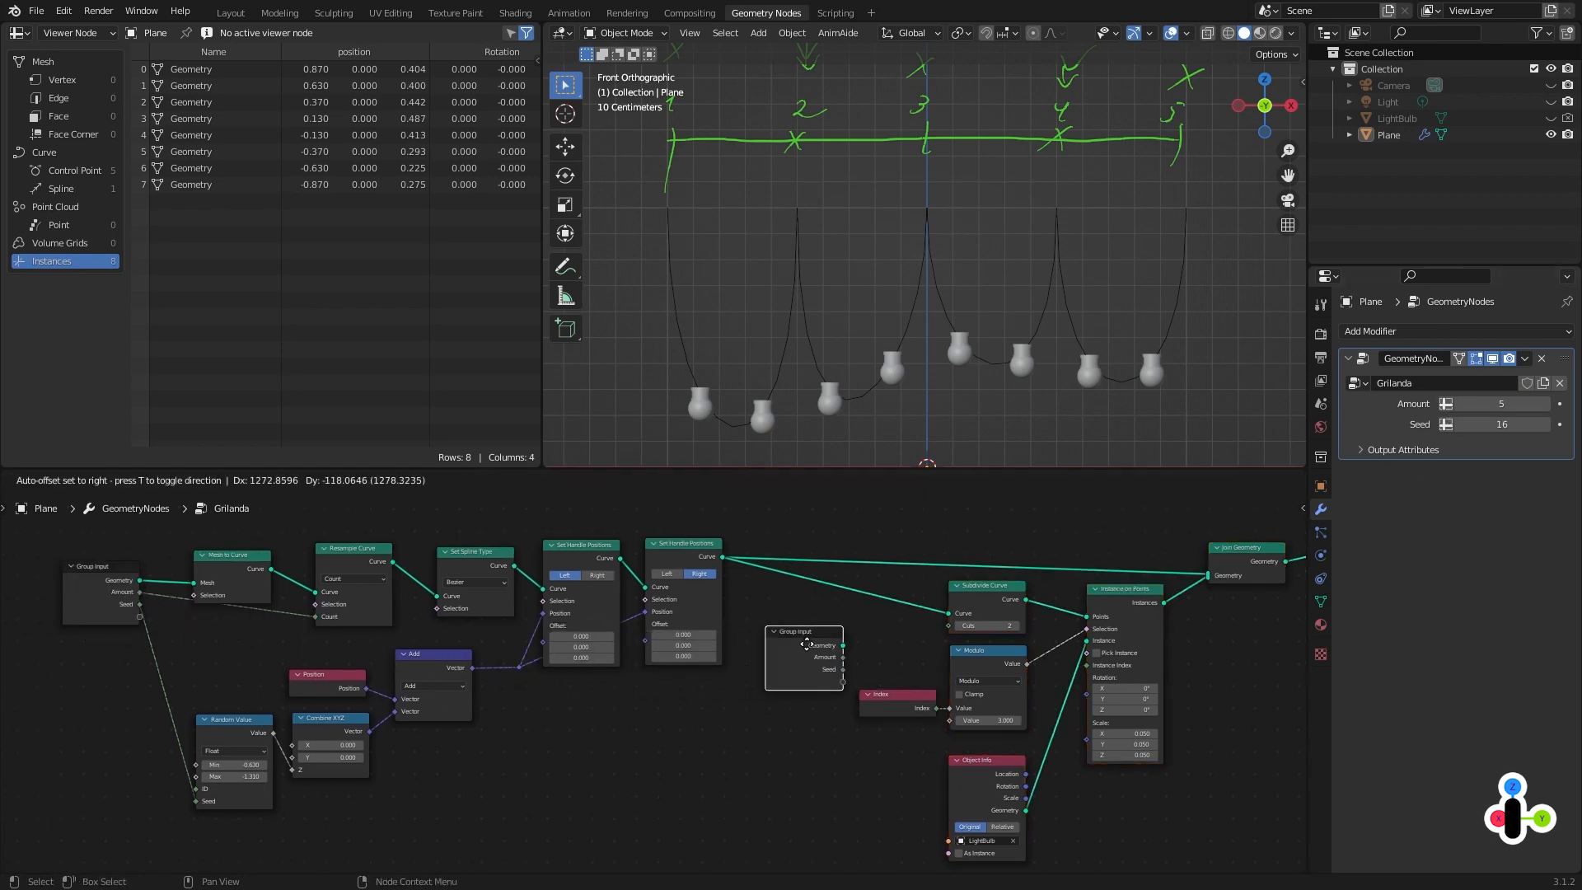
{"action": "scroll", "coordinate": [843, 640], "scroll_direction": "up", "scroll_amount": 2}
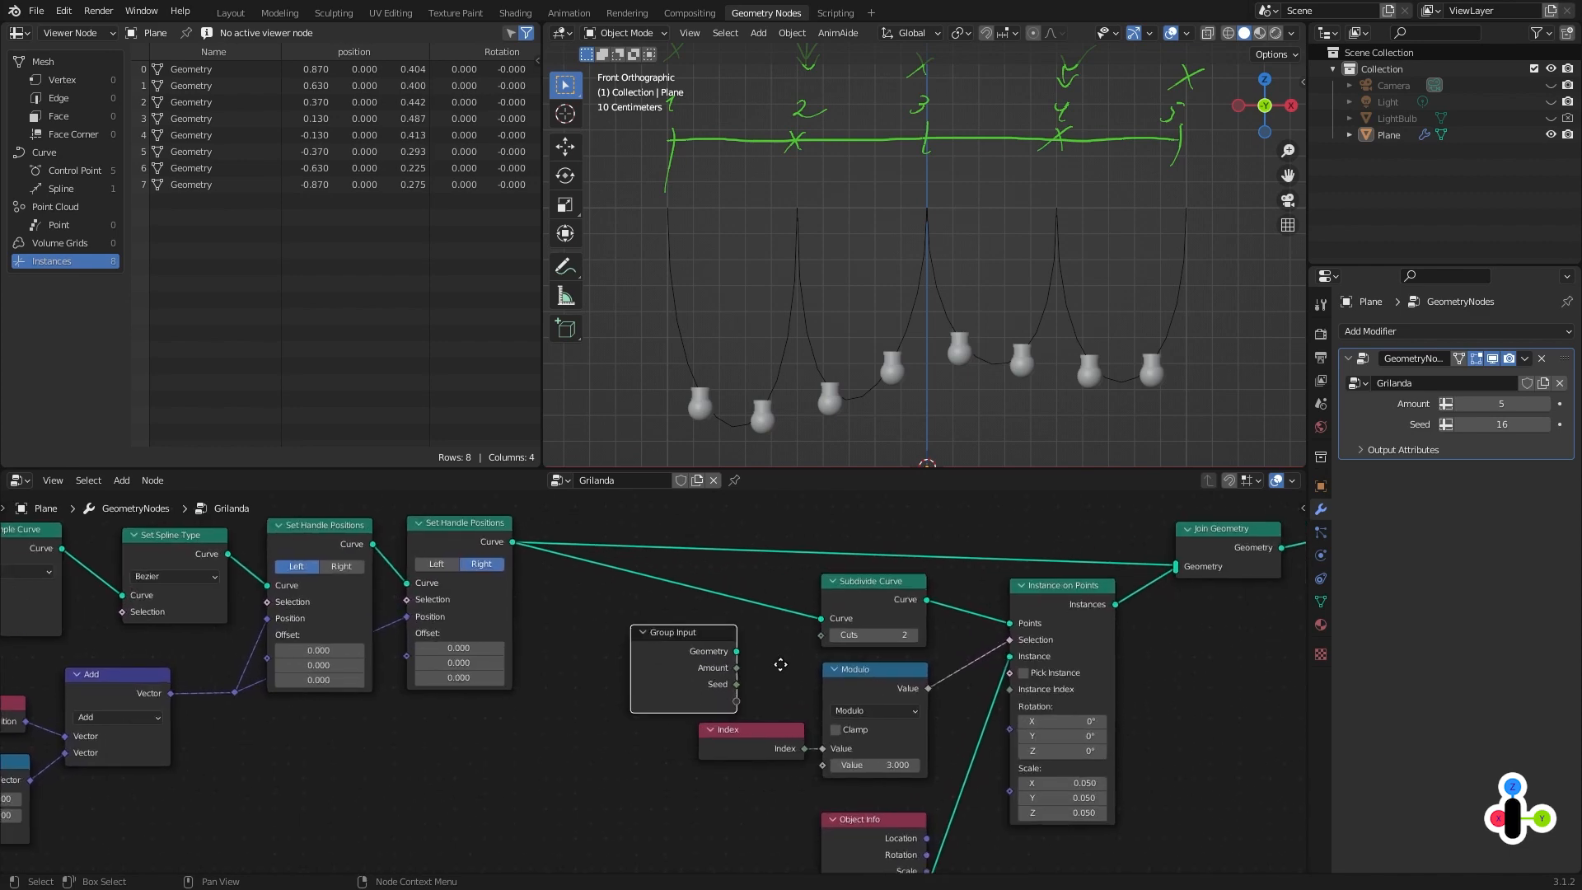
{"action": "left_click", "coordinate": [631, 691]}
Expose Subdivide Curve's Cuts as a new group input from the duplicated Group Input node.
{"action": "scroll", "coordinate": [634, 696], "scroll_direction": "up", "scroll_amount": 2}
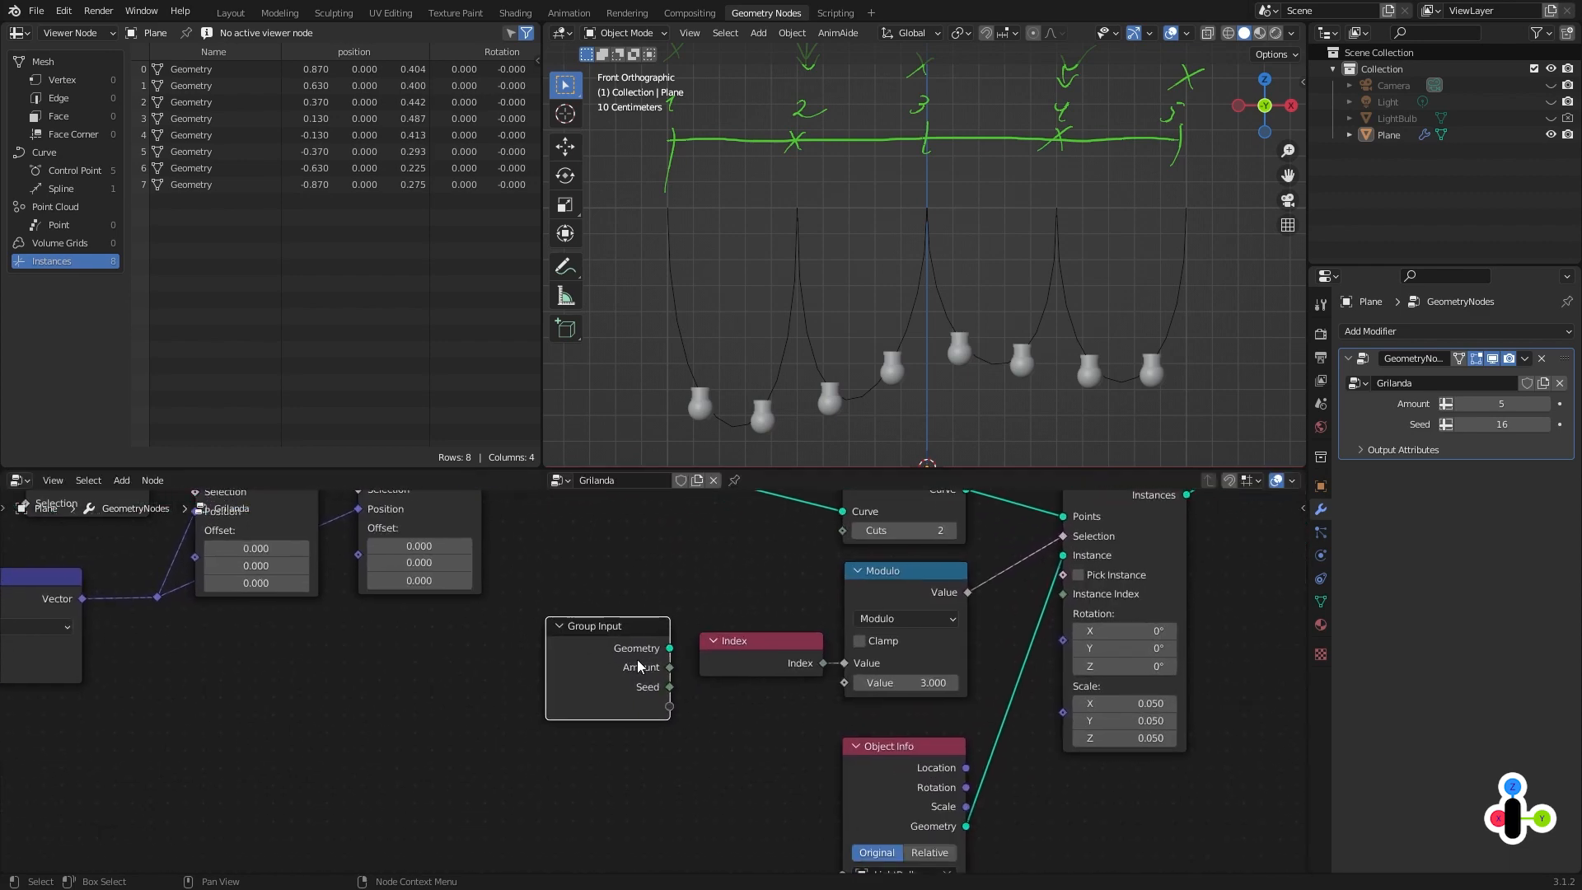
{"action": "left_click_drag", "start_coordinate": [666, 708], "coordinate": [843, 530]}
{"action": "left_click_drag", "start_coordinate": [574, 655], "coordinate": [588, 583]}
Rename the Cuts group input to LightBulbs.
{"action": "key", "text": "n"}
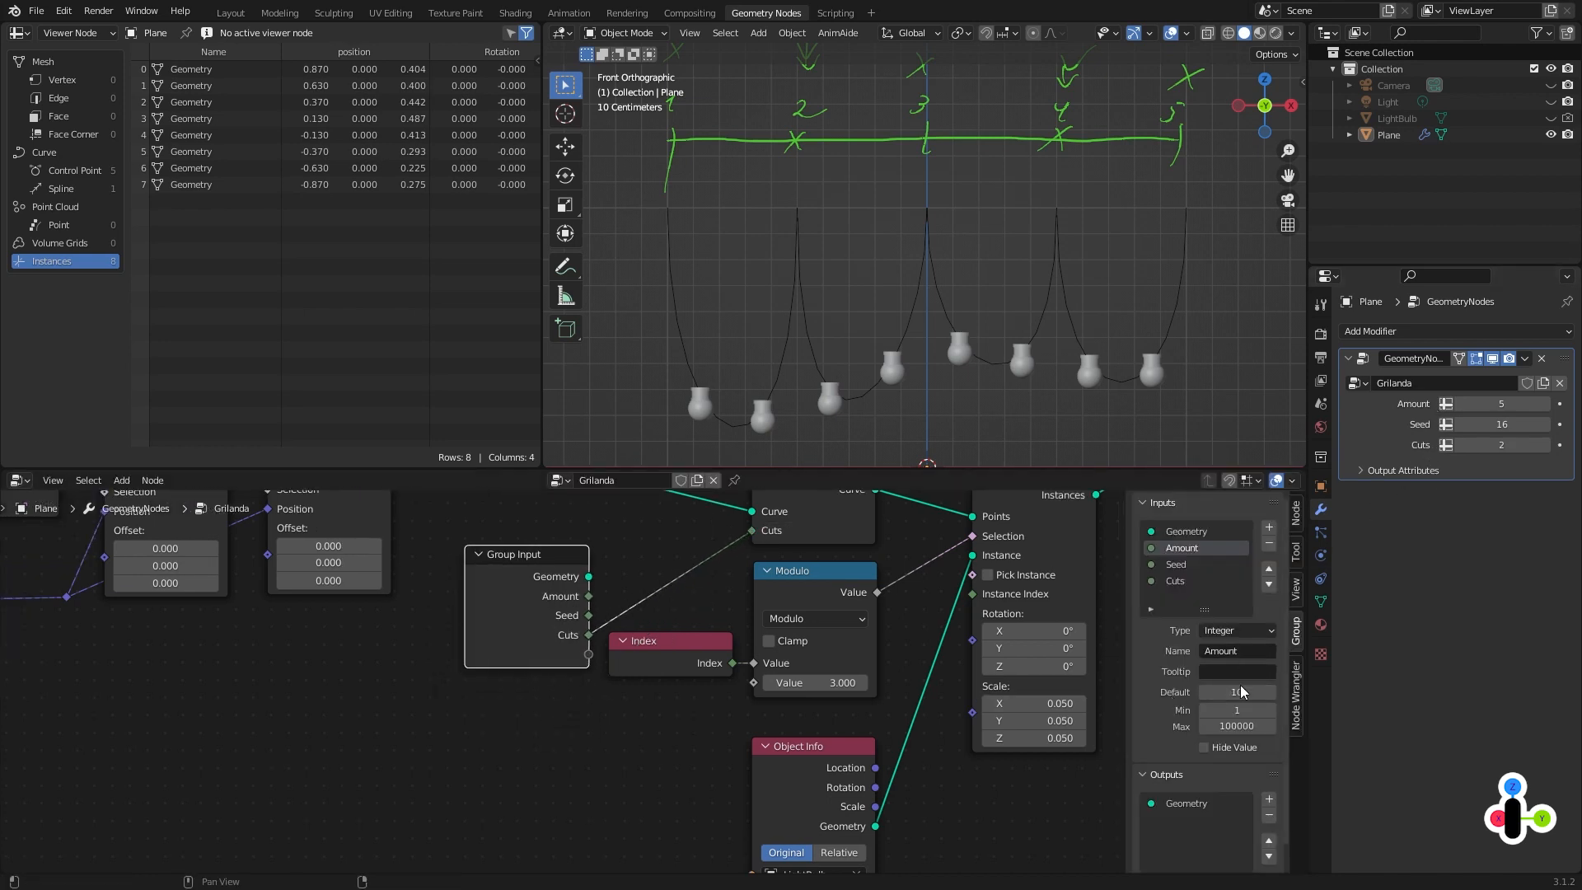
{"action": "left_click", "coordinate": [1179, 581]}
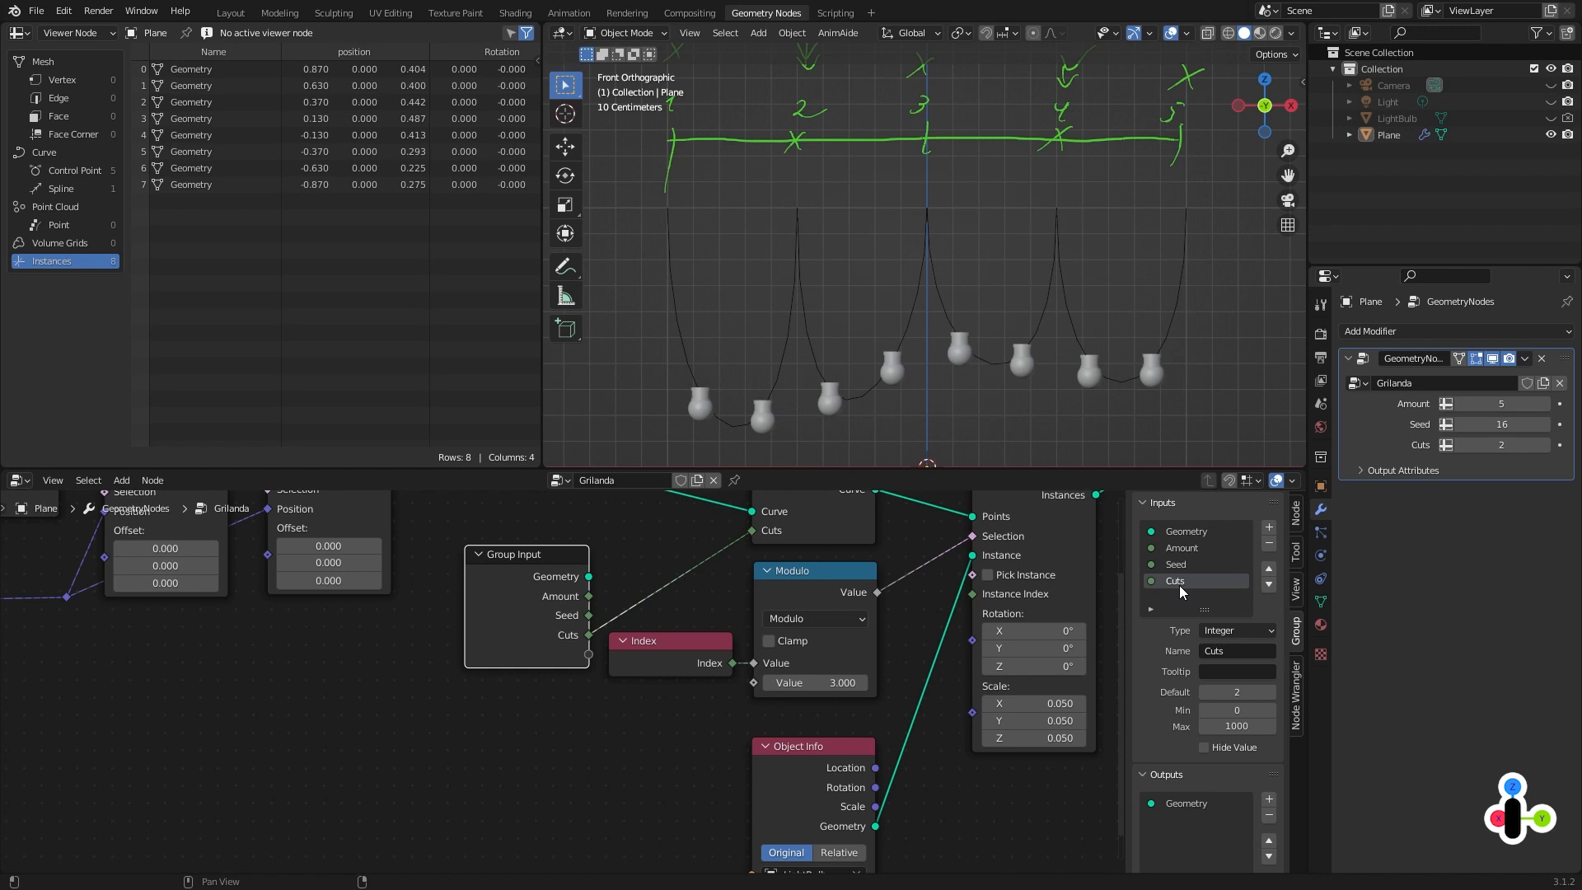
{"action": "type", "text": "LightBulb"}
{"action": "key", "text": "Return"}
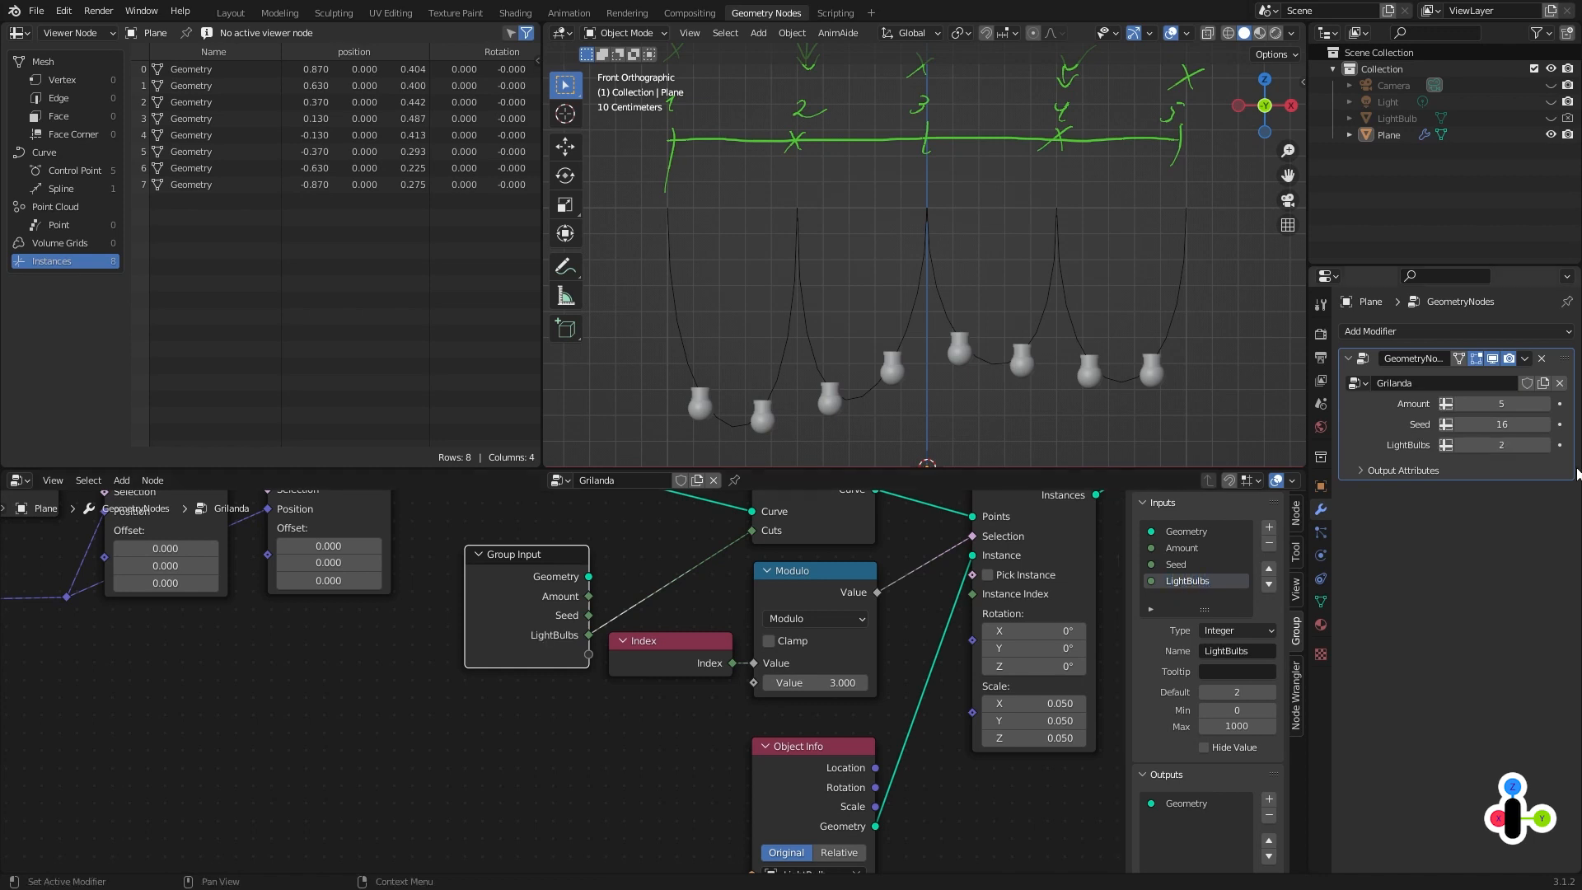
Raise the modifier's LightBulbs value to 9.
{"action": "left_click", "coordinate": [1546, 445]}
{"action": "left_click", "coordinate": [1545, 445]}
{"action": "left_click", "coordinate": [1546, 445]}
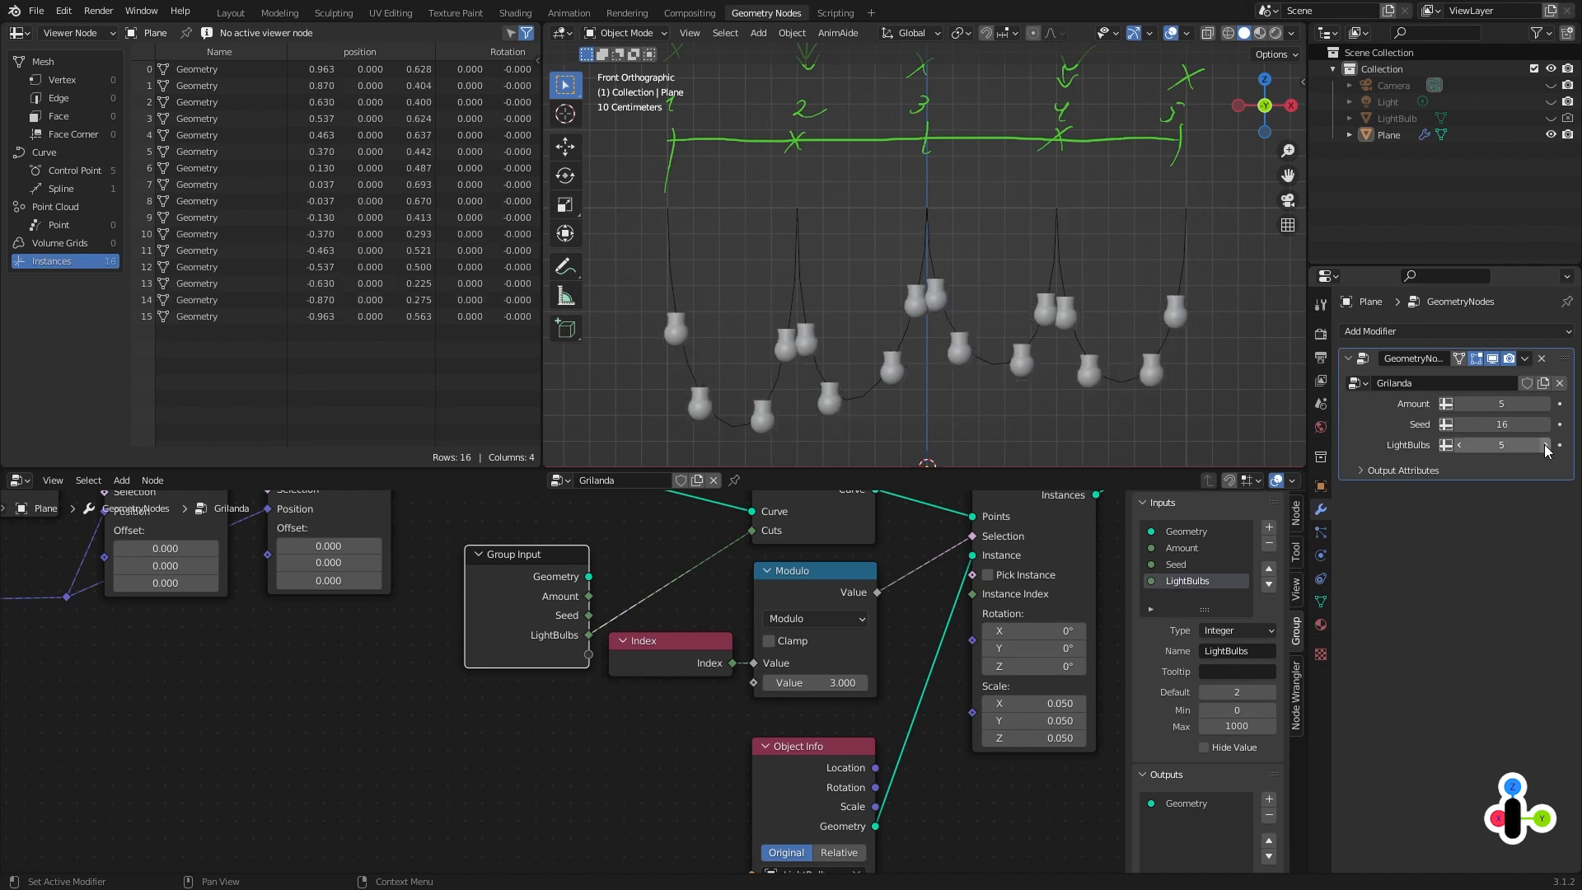
{"action": "left_click", "coordinate": [1545, 445]}
{"action": "left_click", "coordinate": [1545, 445]}
{"action": "left_click", "coordinate": [1546, 445]}
{"action": "left_click", "coordinate": [1546, 445]}
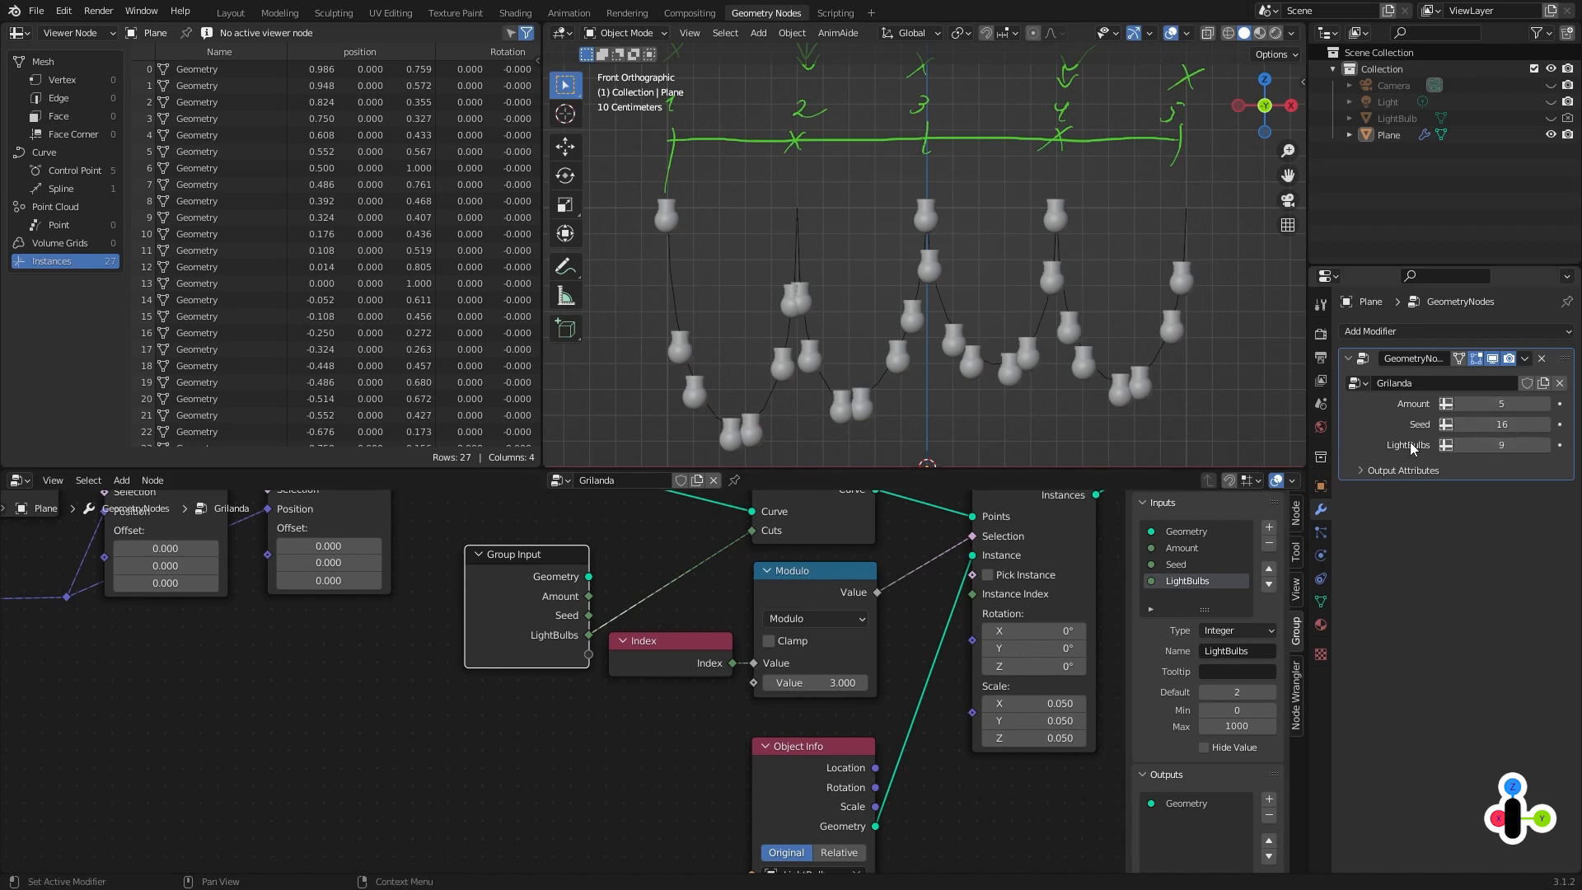
Duplicate the Modulo node, place the copy below the Index node, and change its operation to Add.
{"action": "left_click_drag", "start_coordinate": [524, 641], "coordinate": [484, 643]}
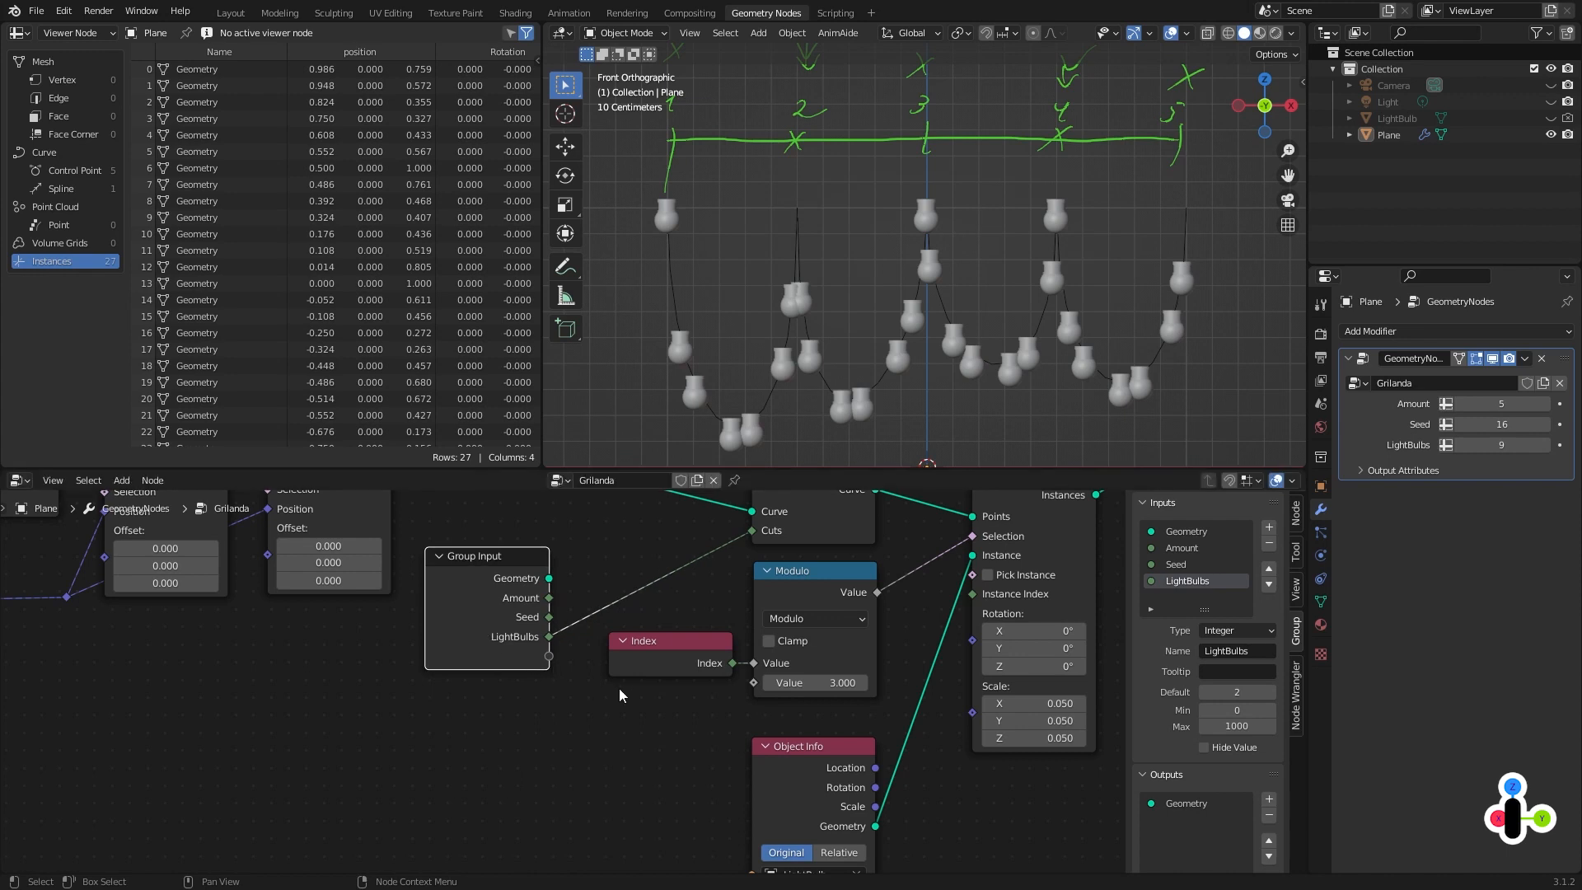
{"action": "left_click", "coordinate": [781, 592]}
{"action": "key", "text": "shift+d"}
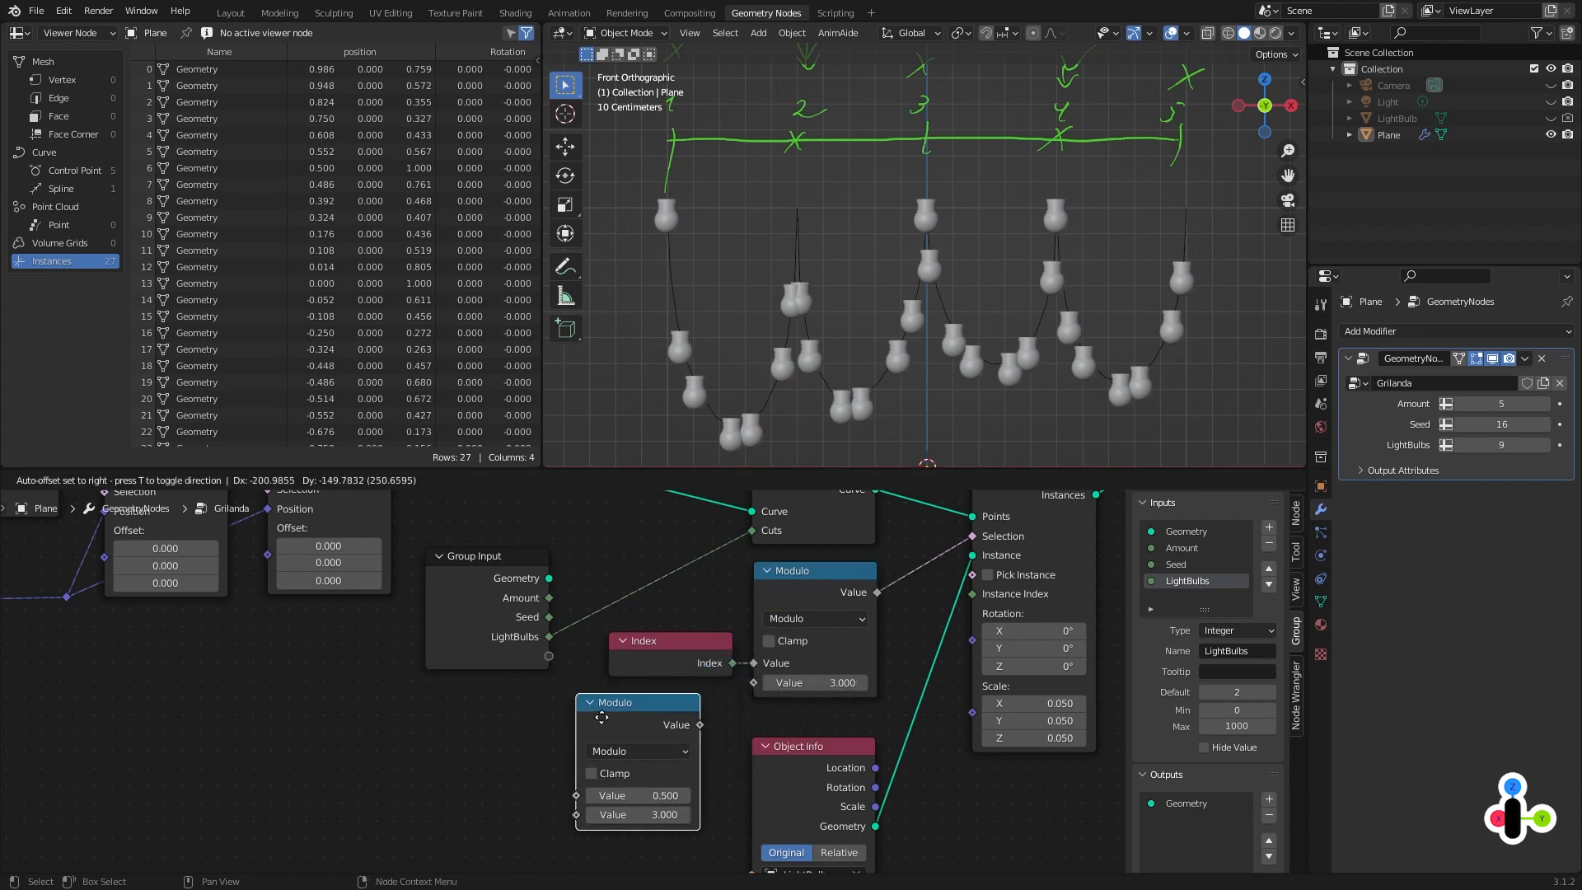
{"action": "left_click", "coordinate": [629, 750]}
{"action": "left_click", "coordinate": [629, 750]}
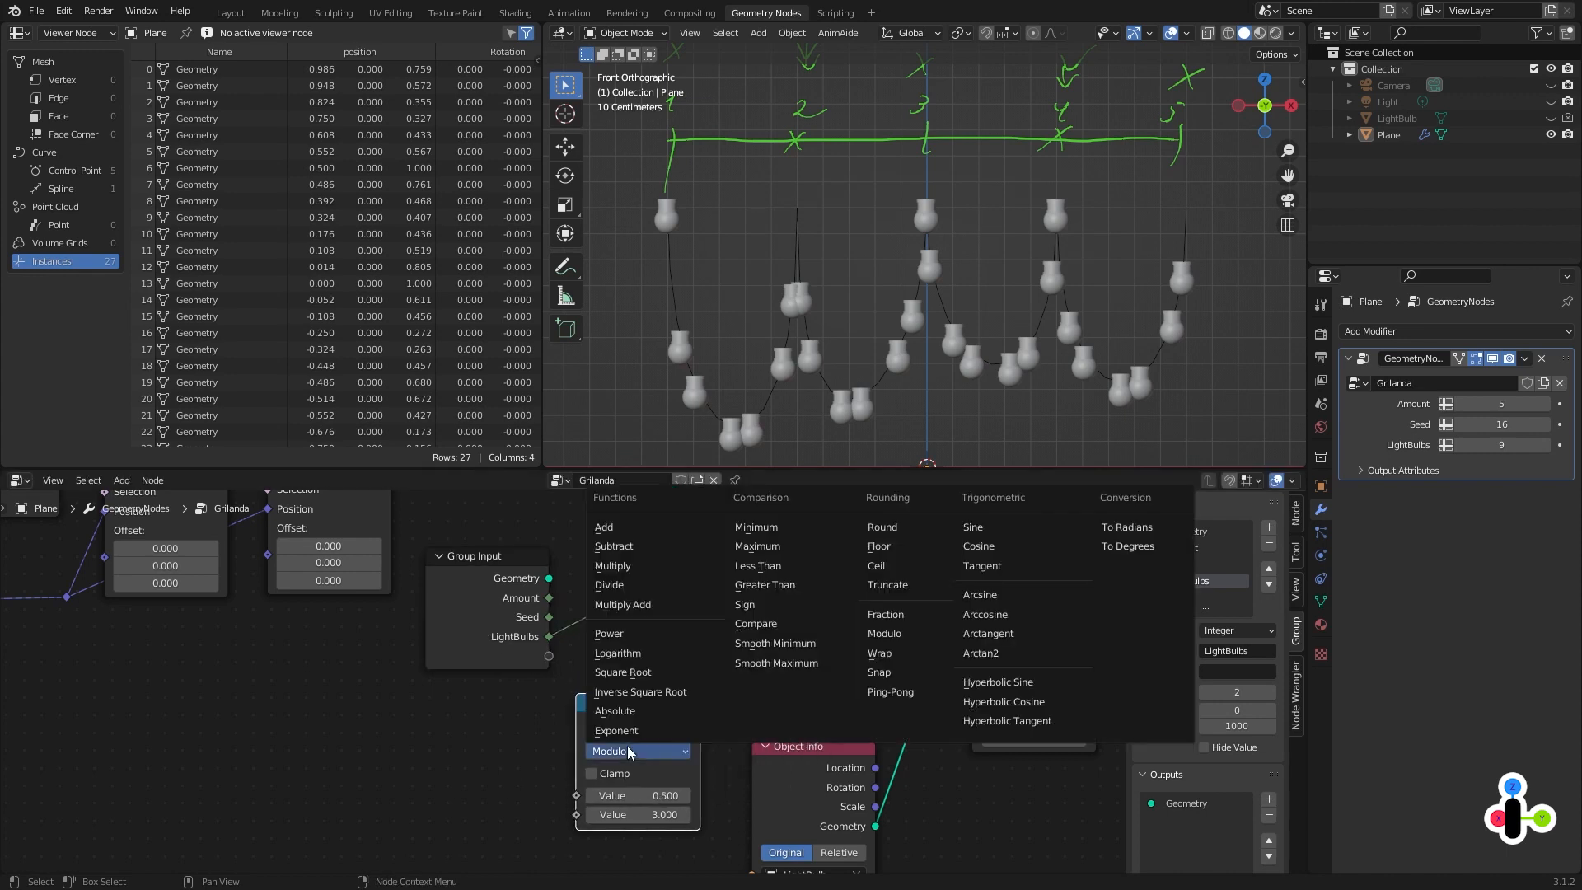
{"action": "left_click", "coordinate": [626, 531]}
Feed LightBulbs plus 1 through the Add node into the second Value of the Modulo node.
{"action": "left_click_drag", "start_coordinate": [549, 637], "coordinate": [576, 796]}
{"action": "left_click", "coordinate": [645, 812]}
{"action": "type", "text": "1"}
{"action": "key", "text": "Return"}
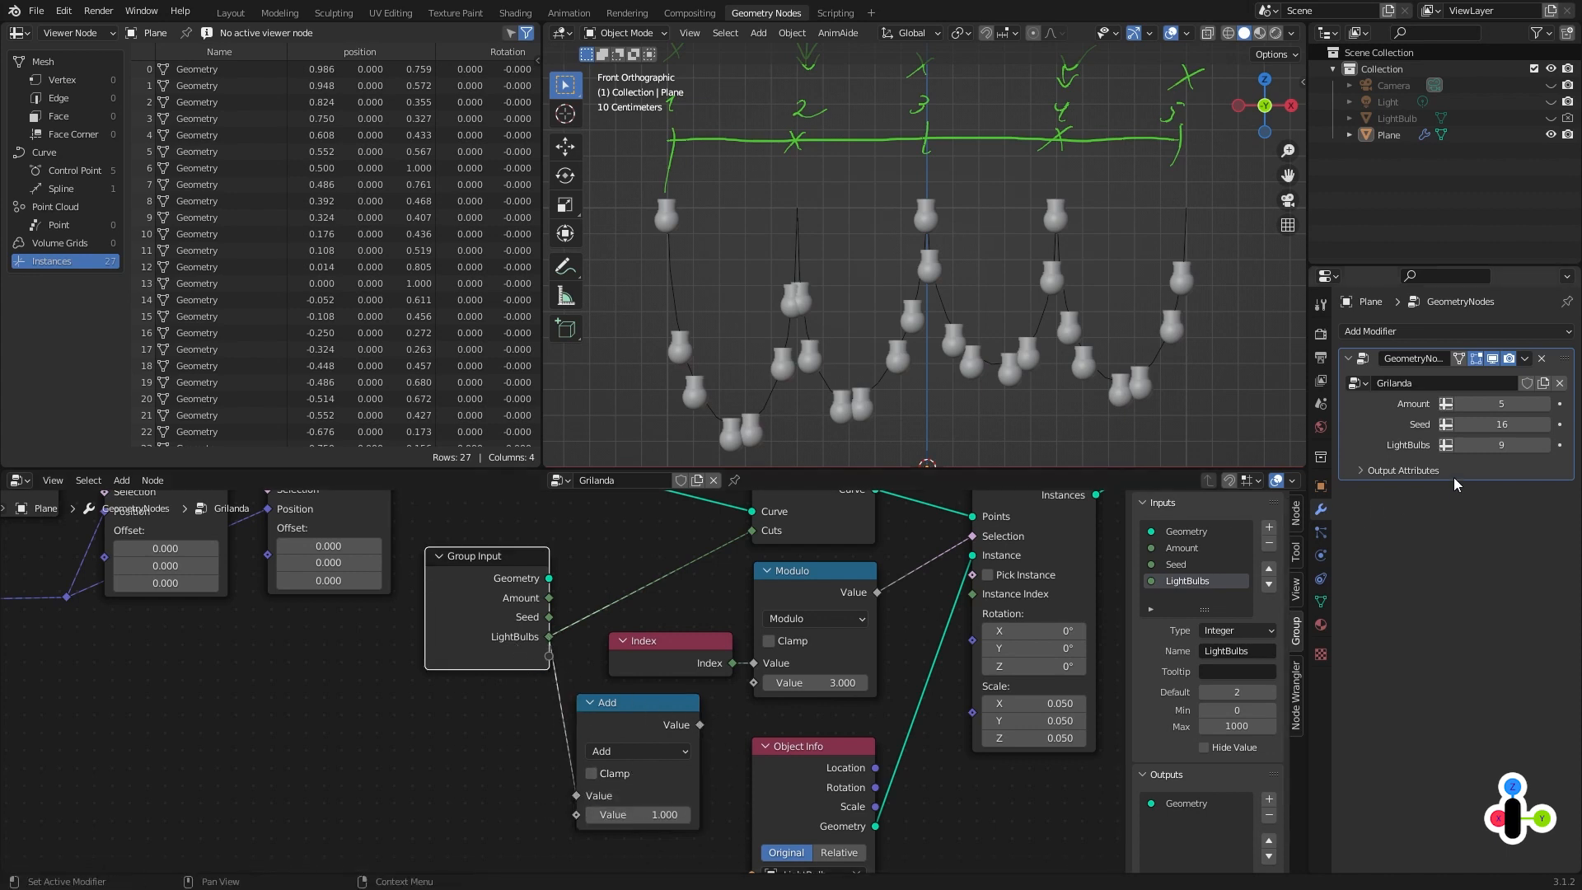
{"action": "left_click_drag", "start_coordinate": [659, 705], "coordinate": [753, 682]}
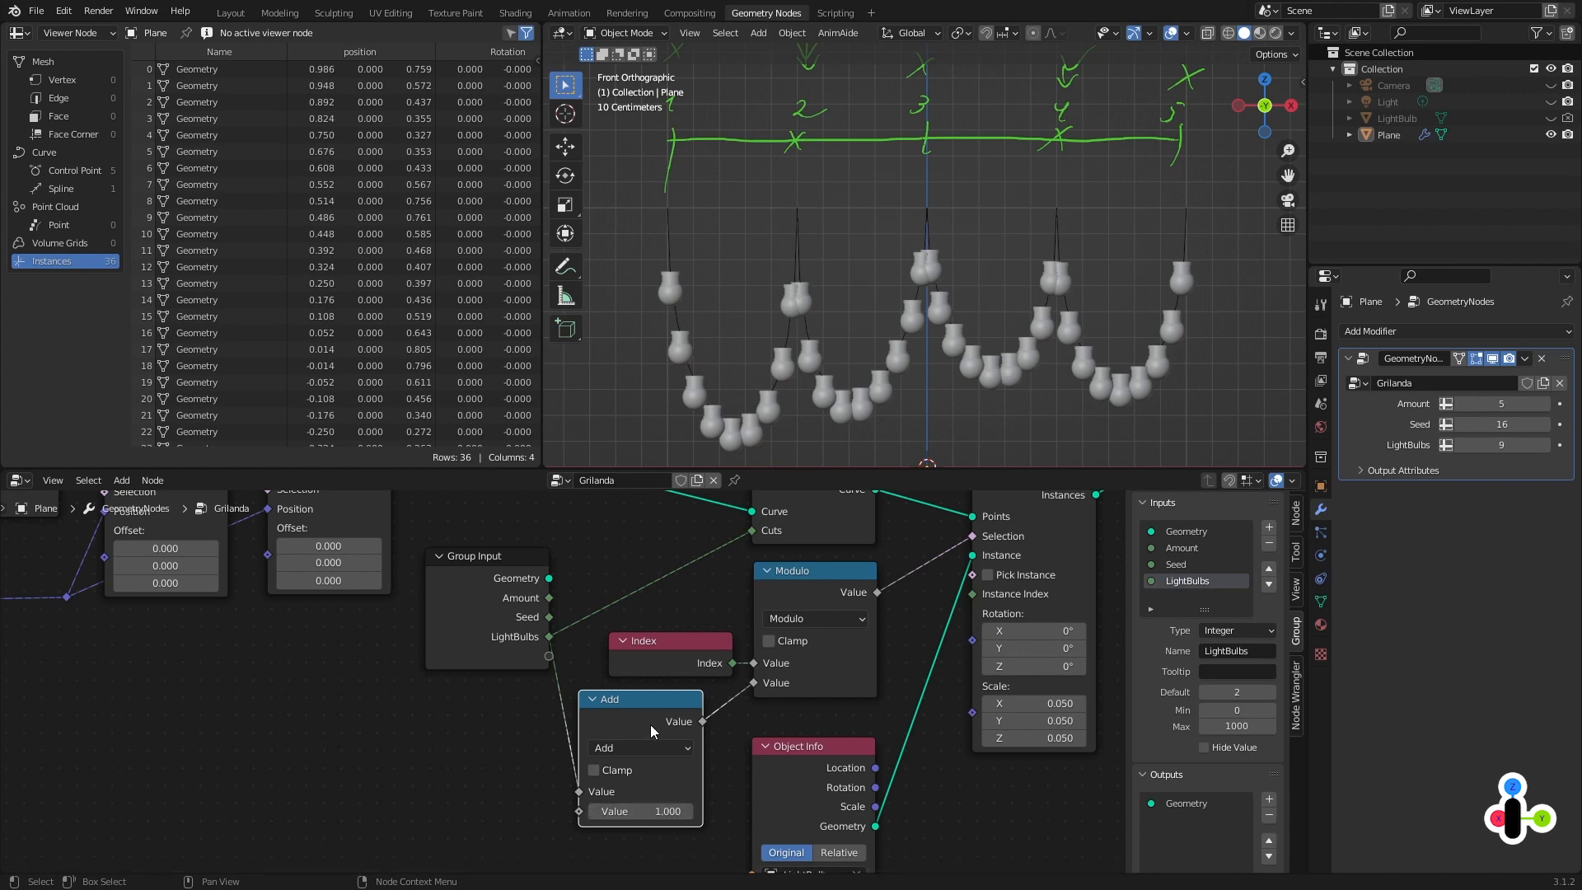
Collapse the Add node and place it under the Index node, and raise the modifier's LightBulbs value to 11.
{"action": "key", "text": "h"}
{"action": "left_click_drag", "start_coordinate": [655, 705], "coordinate": [684, 699]}
{"action": "left_click", "coordinate": [1547, 445]}
{"action": "left_click", "coordinate": [1547, 445]}
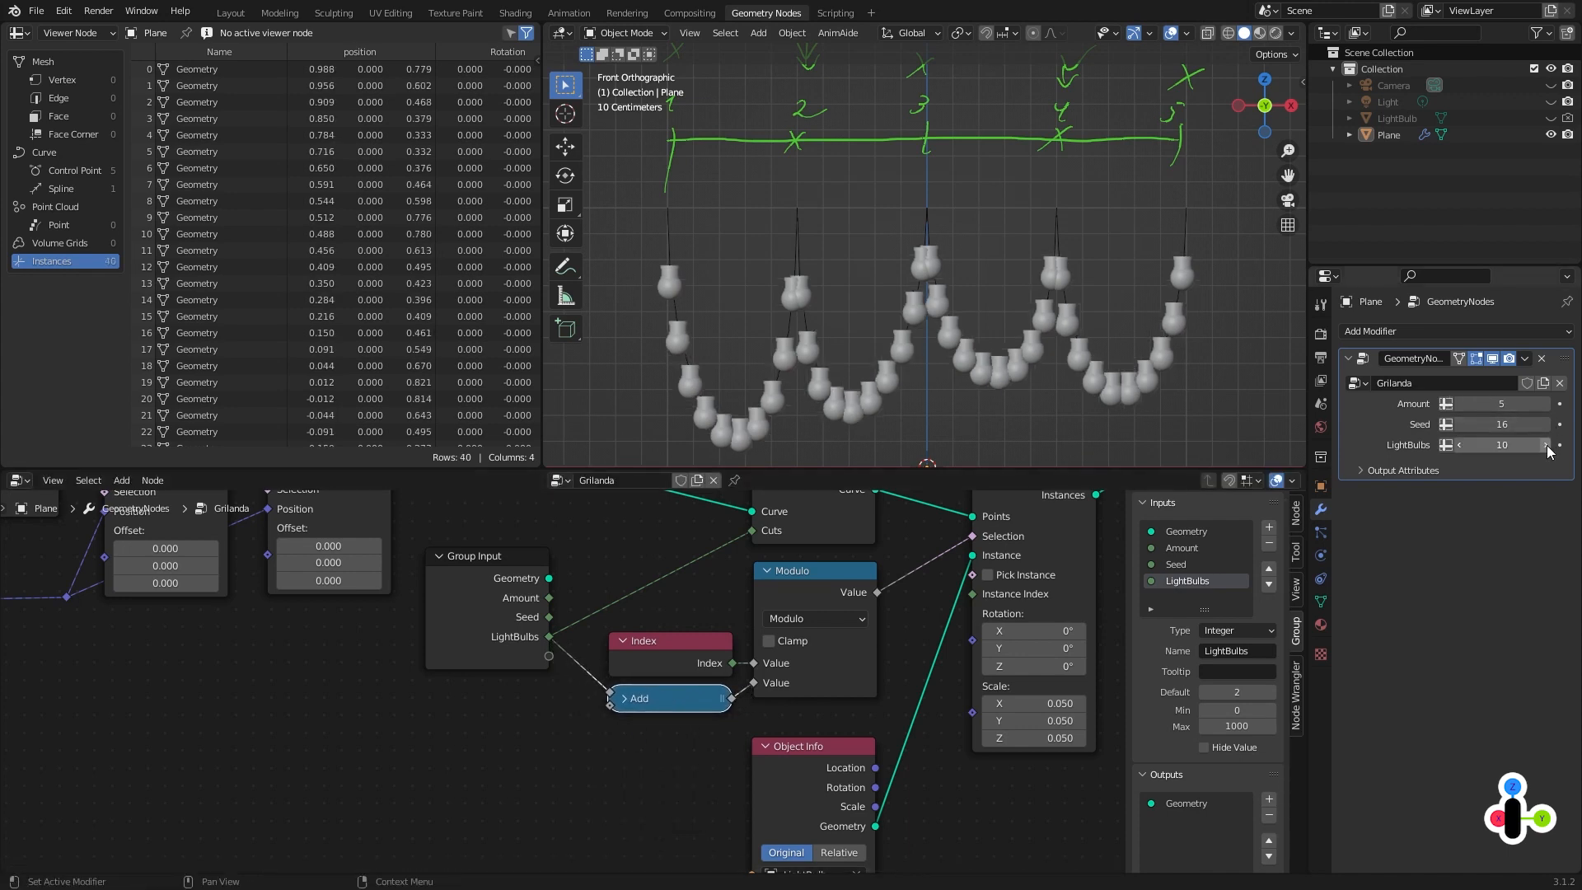
{"action": "left_click", "coordinate": [1547, 445]}
{"action": "left_click", "coordinate": [1547, 445]}
{"action": "left_click", "coordinate": [1547, 445]}
{"action": "left_click", "coordinate": [1547, 445]}
{"action": "mouse_move", "coordinate": [1515, 447]}
{"action": "left_mouse_down"}
{"action": "mouse_move", "coordinate": [1458, 447]}
{"action": "mouse_move", "coordinate": [1512, 448]}
{"action": "mouse_move", "coordinate": [1487, 448]}
{"action": "left_mouse_up"}
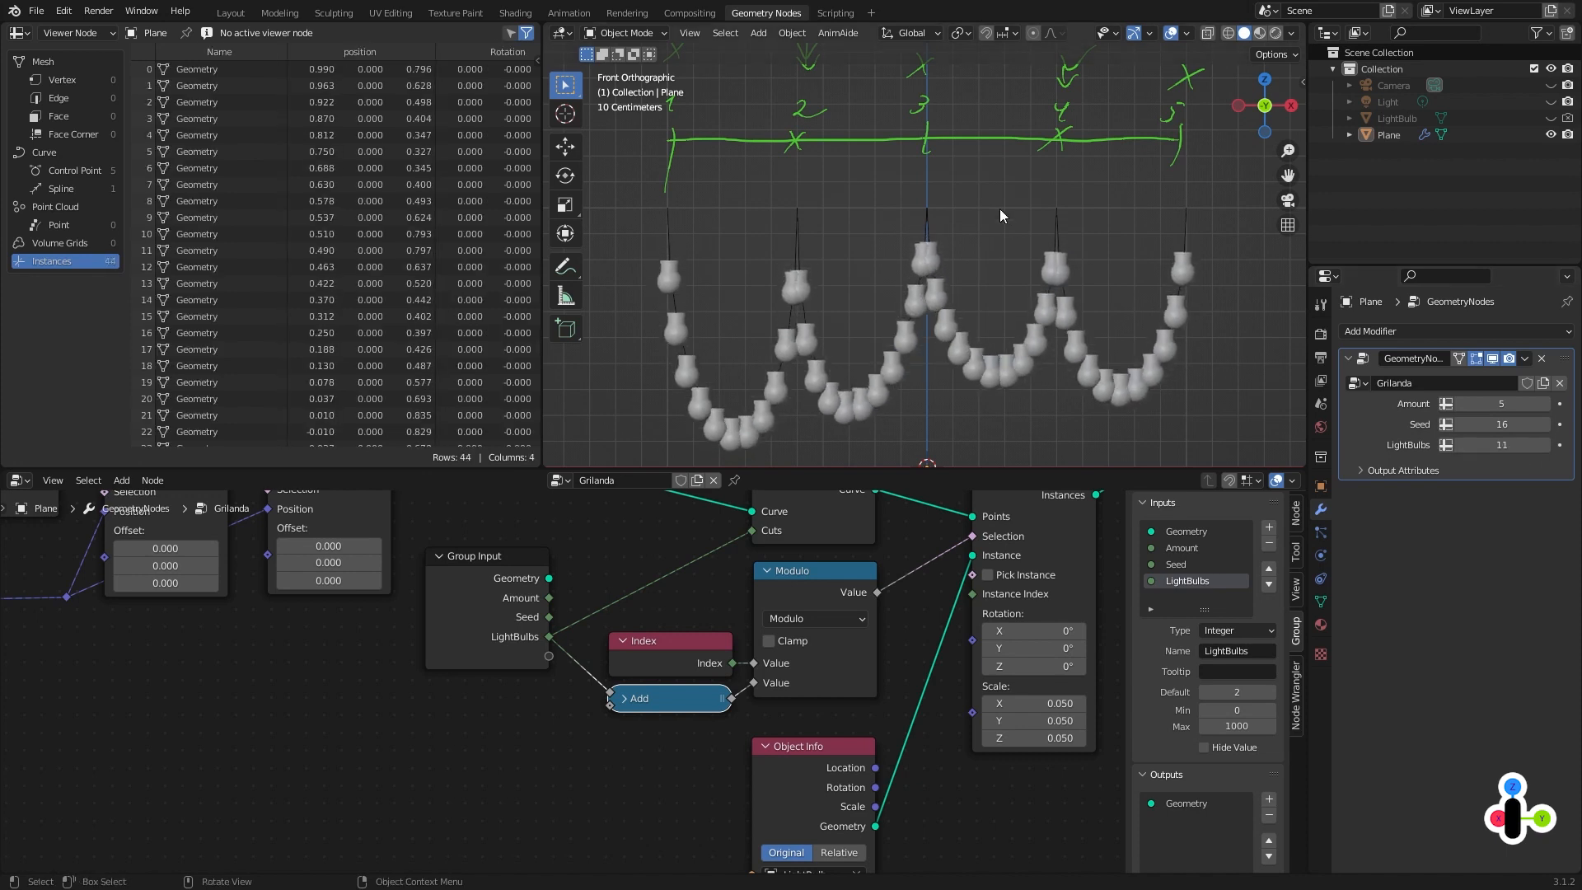
Erase the green annotation sketch above the garland in the viewport.
{"action": "key", "text": "d"}
{"action": "left_click", "coordinate": [926, 205]}
{"action": "right_click", "coordinate": [925, 204]}
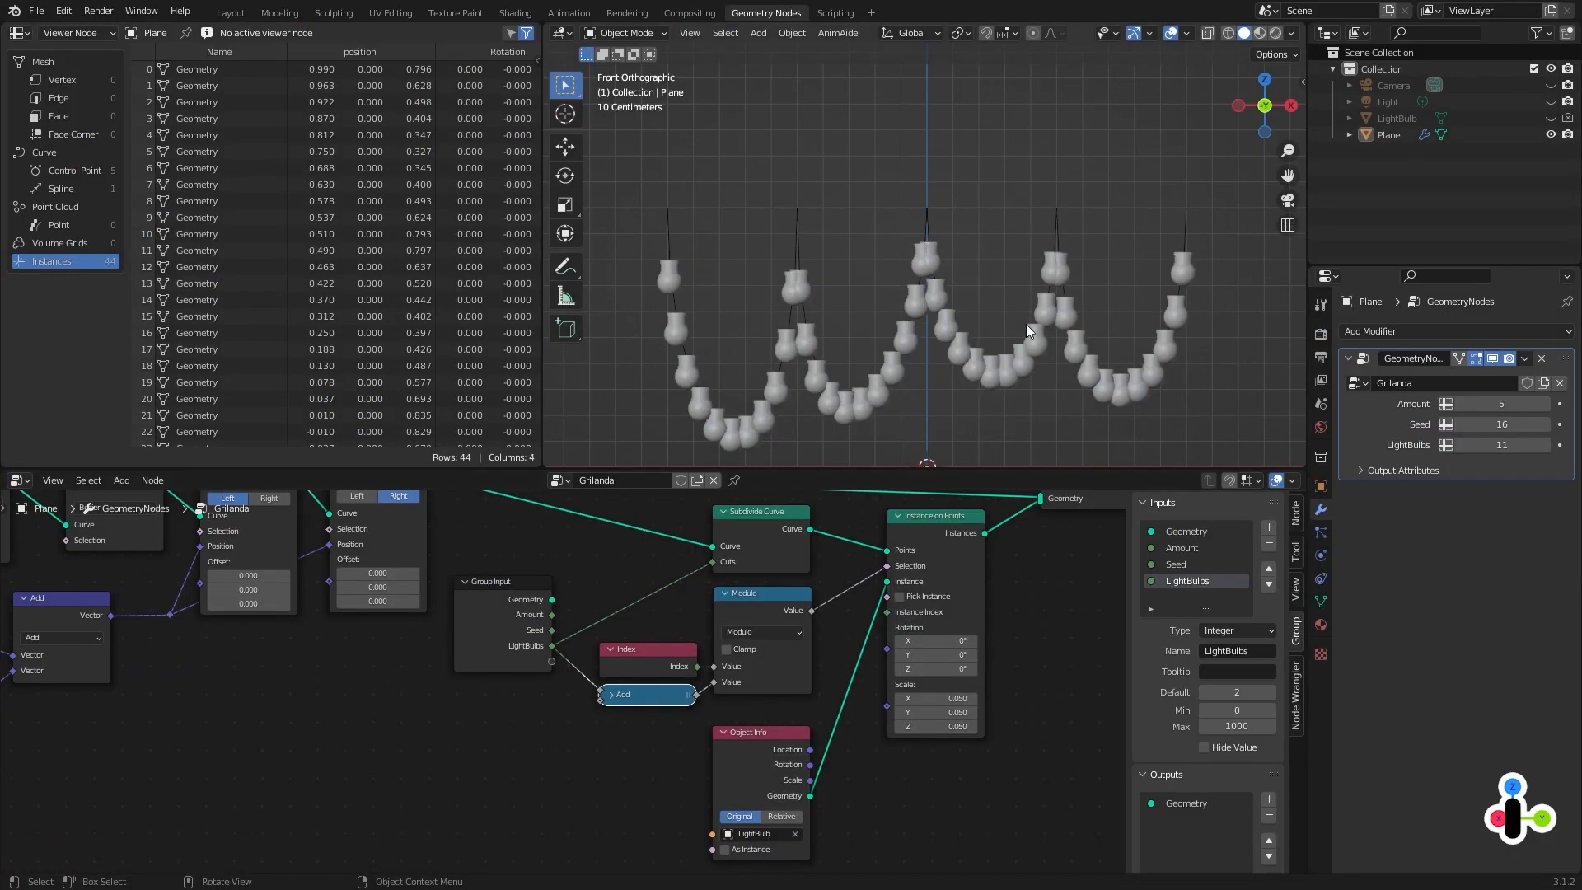
Set the modifier's LightBulbs value to 5 and inspect how the bulbs are oriented along the arcs.
{"action": "middle_click_drag", "start_coordinate": [1026, 324], "coordinate": [942, 344]}
{"action": "scroll", "coordinate": [941, 346], "scroll_direction": "down", "scroll_amount": 5}
{"action": "middle_click_drag", "start_coordinate": [819, 393], "coordinate": [966, 309]}
{"action": "left_click", "coordinate": [1460, 448]}
{"action": "left_click", "coordinate": [1459, 447]}
{"action": "left_click", "coordinate": [1459, 447]}
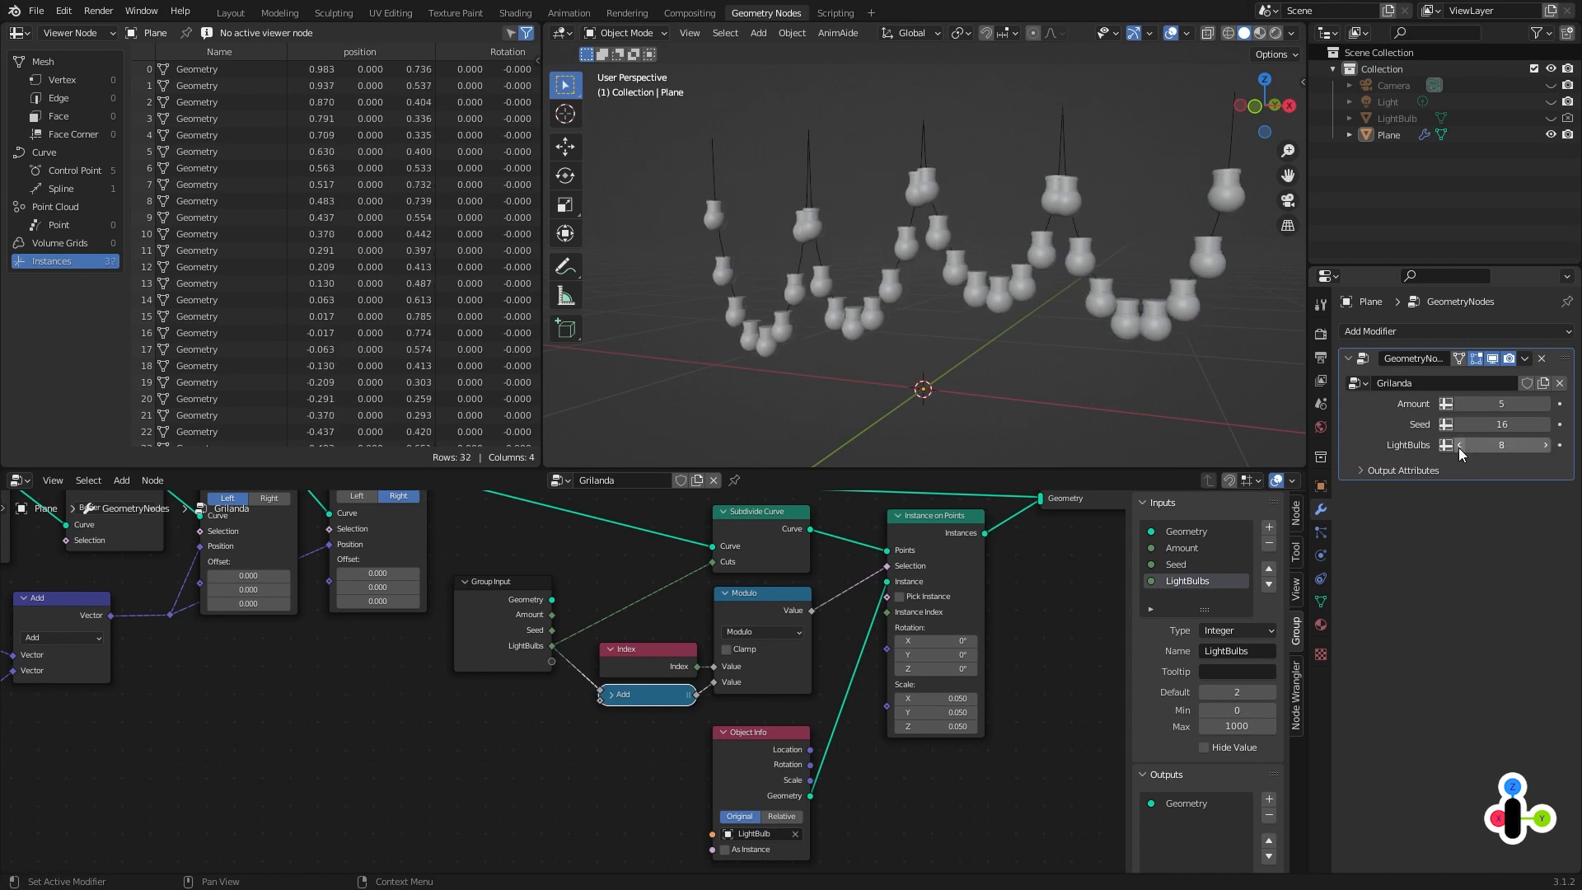
{"action": "left_click", "coordinate": [1460, 447]}
{"action": "left_click", "coordinate": [1460, 447]}
{"action": "left_click", "coordinate": [1459, 447]}
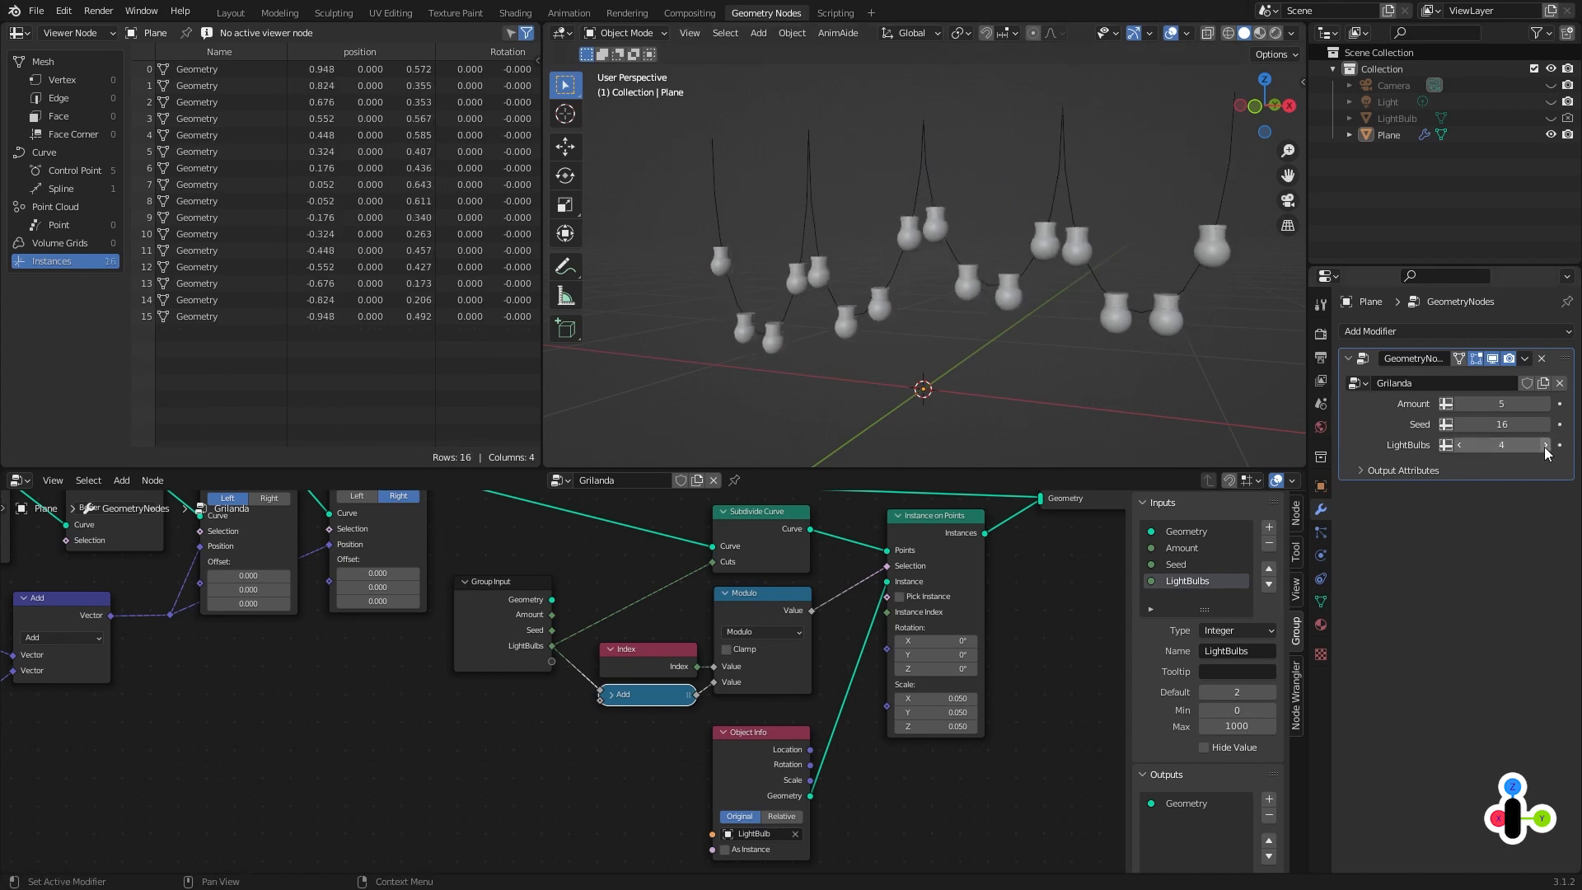
{"action": "middle_click_drag", "start_coordinate": [1125, 322], "coordinate": [944, 327]}
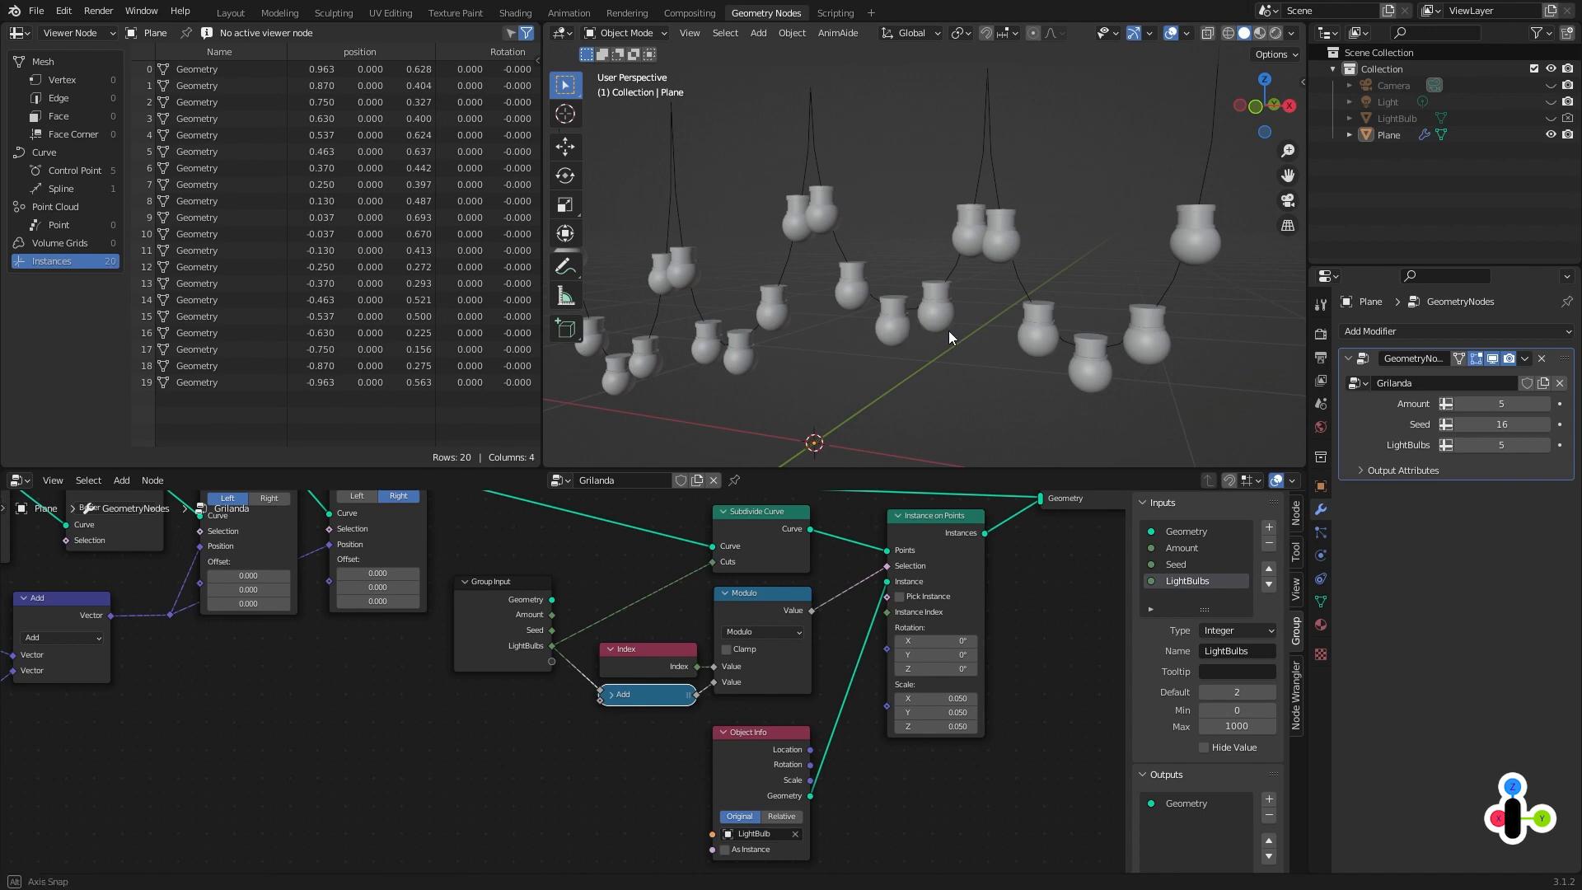
{"action": "scroll", "coordinate": [948, 330], "scroll_direction": "up", "scroll_amount": 3}
{"action": "mouse_move", "coordinate": [980, 304]}
{"action": "left_mouse_down"}
{"action": "mouse_move", "coordinate": [1025, 318]}
{"action": "mouse_move", "coordinate": [991, 303]}
{"action": "left_mouse_up"}
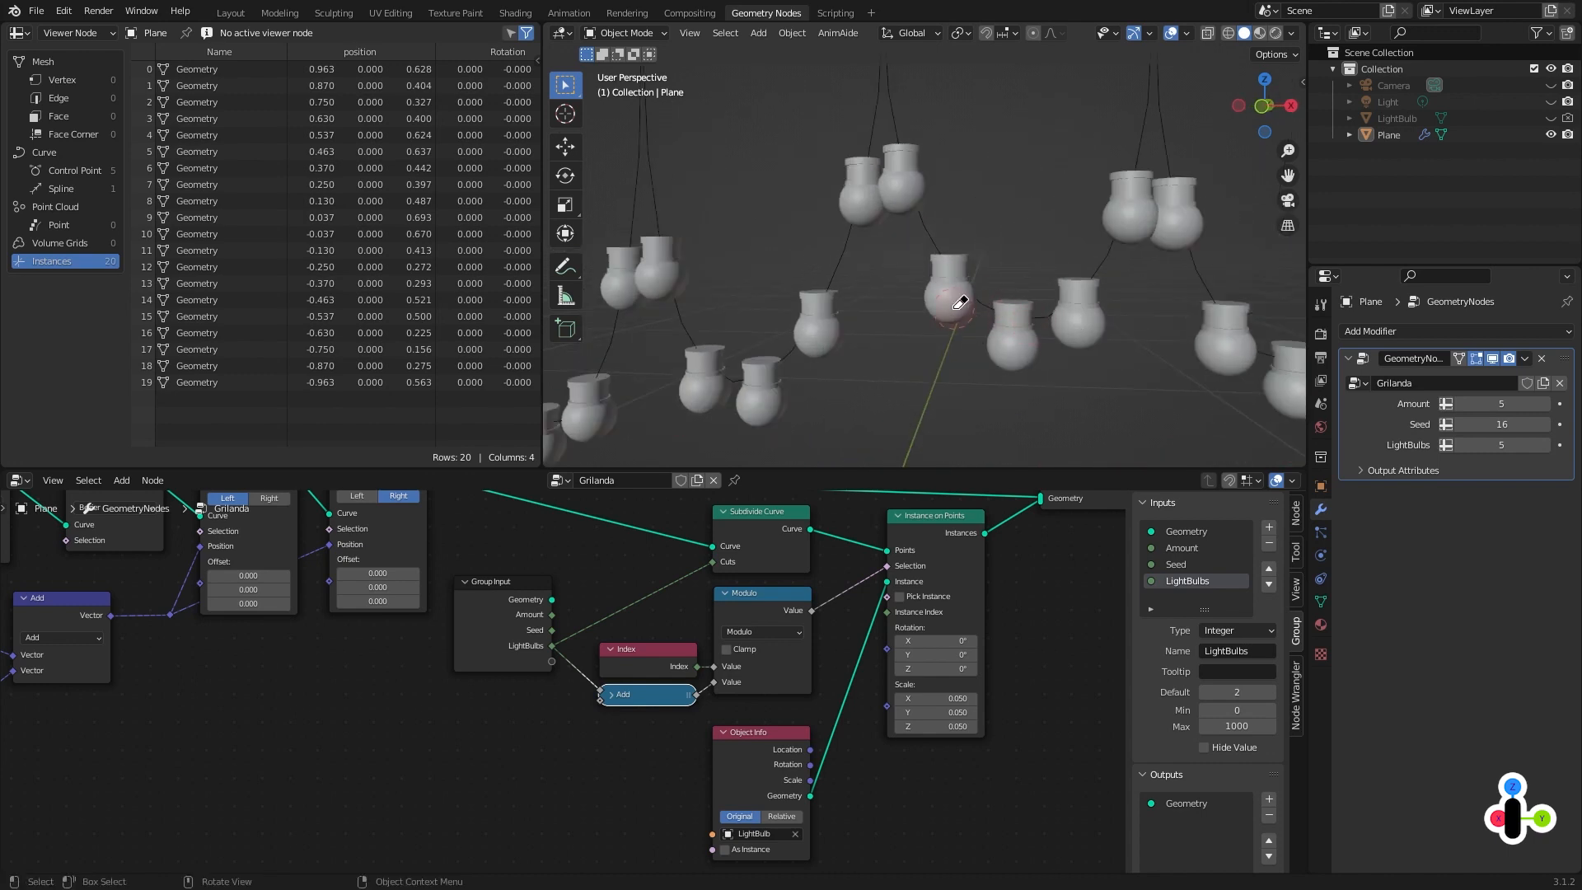
{"action": "scroll", "coordinate": [975, 363], "scroll_direction": "down", "scroll_amount": 3}
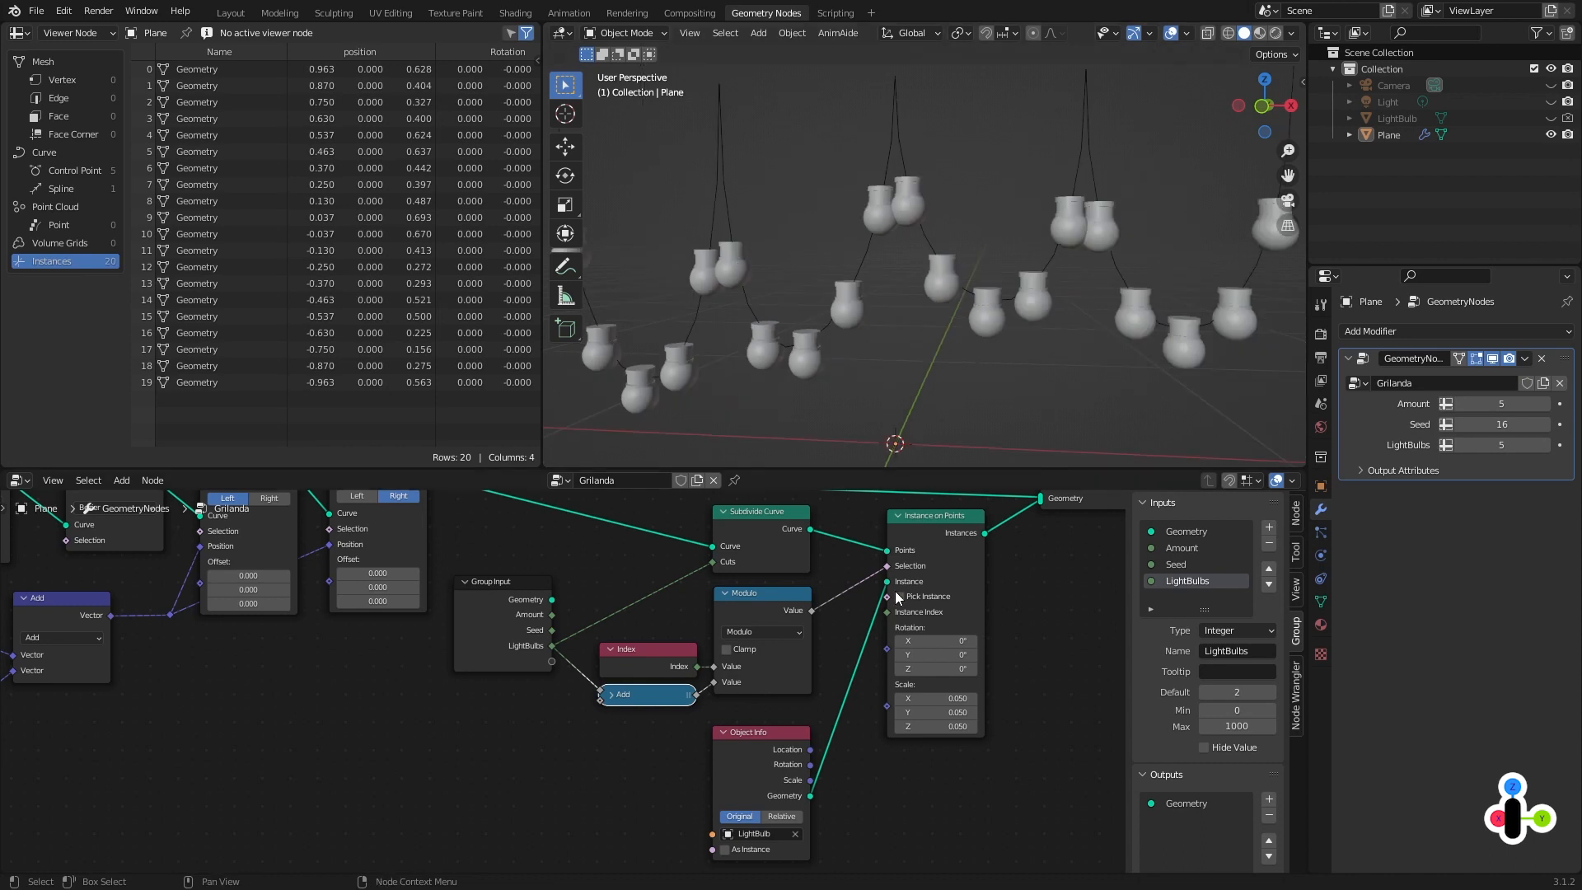
Move the Object Info node down to make room and add an Align Euler to Vector node below the Modulo node.
{"action": "scroll", "coordinate": [829, 755], "scroll_direction": "down", "scroll_amount": 2}
{"action": "scroll", "coordinate": [849, 725], "scroll_direction": "up", "scroll_amount": 2}
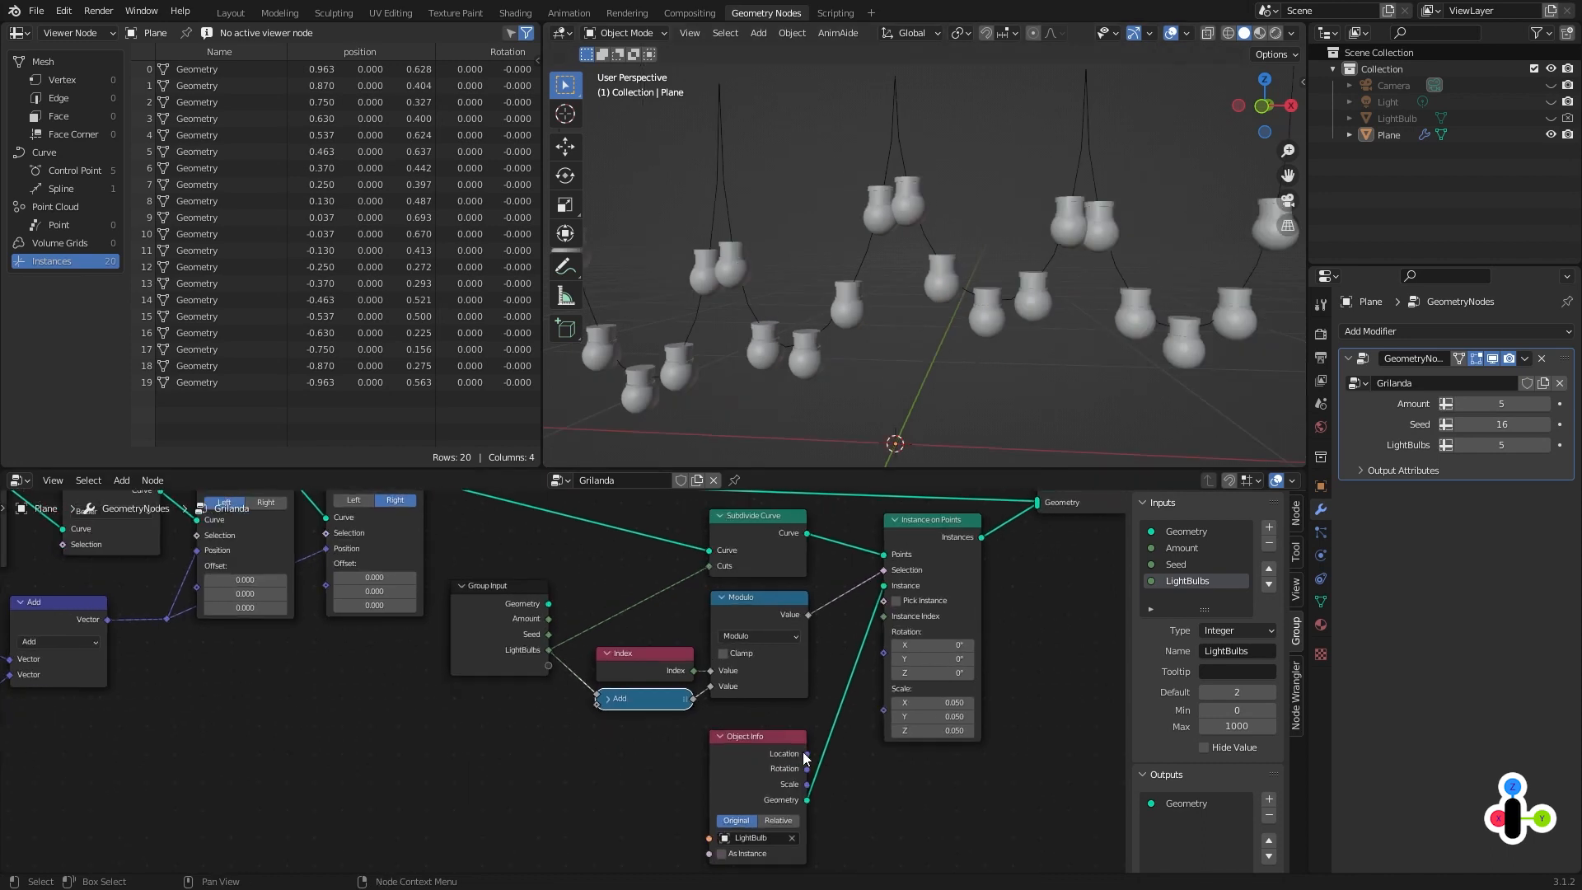
{"action": "left_click_drag", "start_coordinate": [800, 757], "coordinate": [806, 849]}
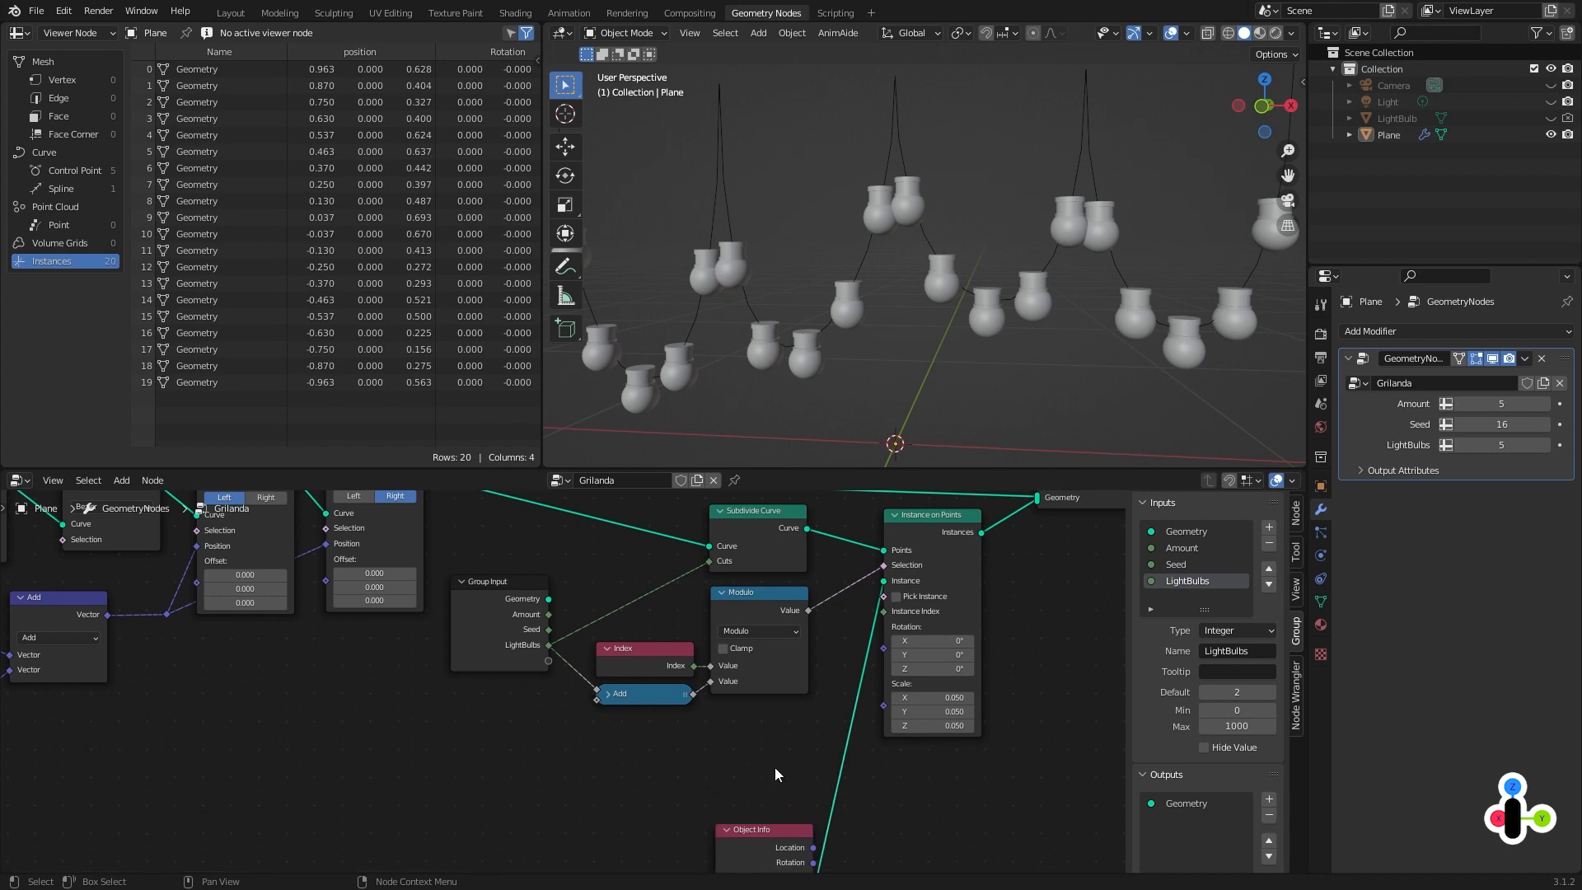
{"action": "key", "text": "shift+a"}
{"action": "left_click", "coordinate": [727, 551]}
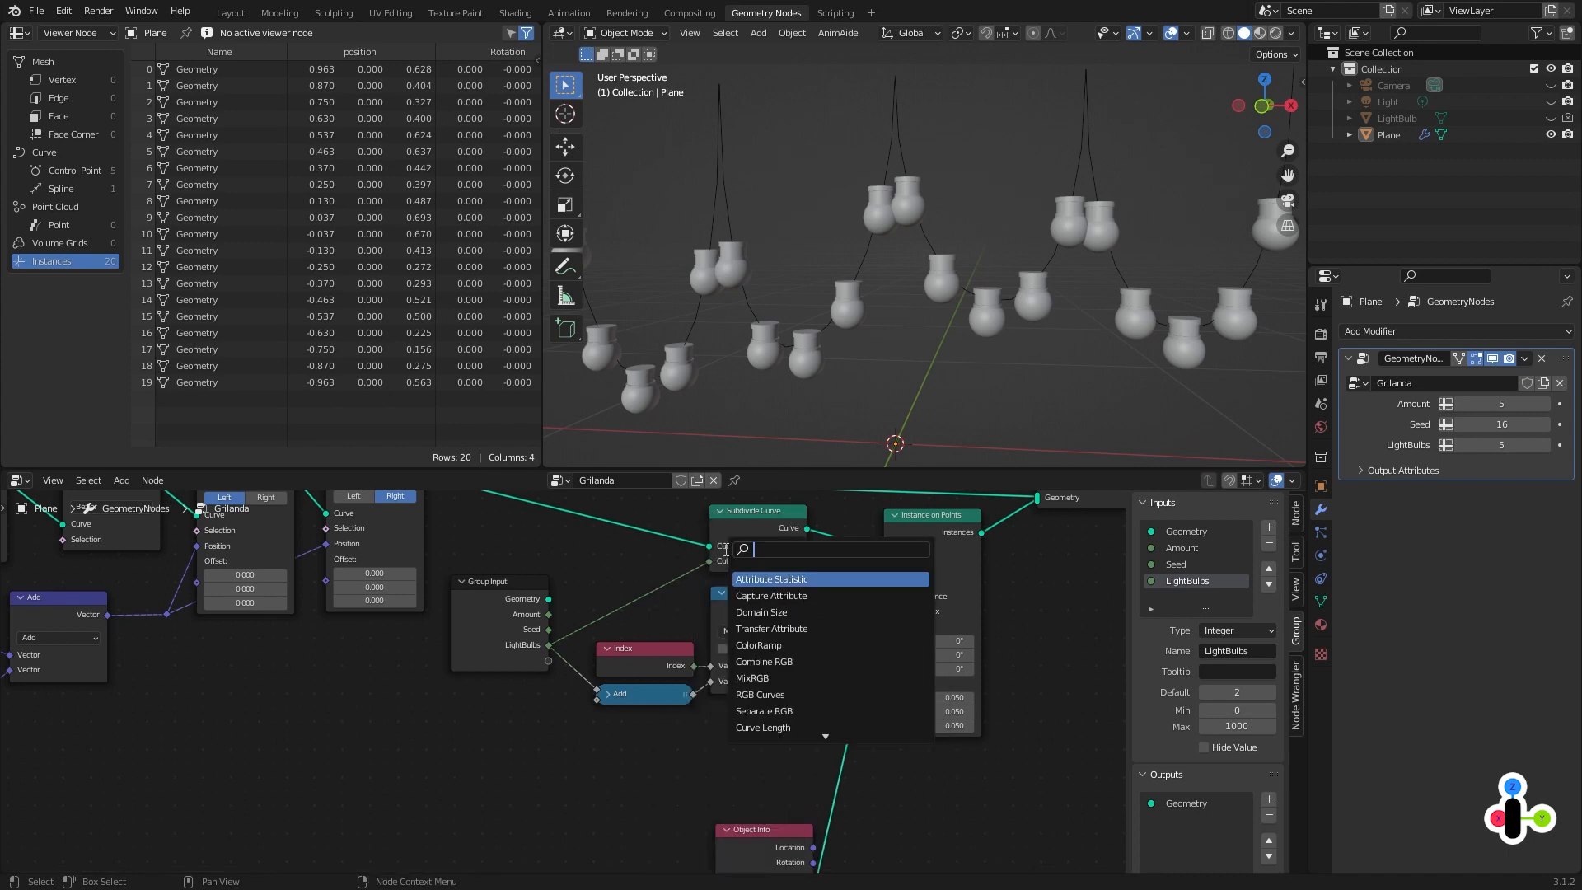
{"action": "type", "text": "alin"}
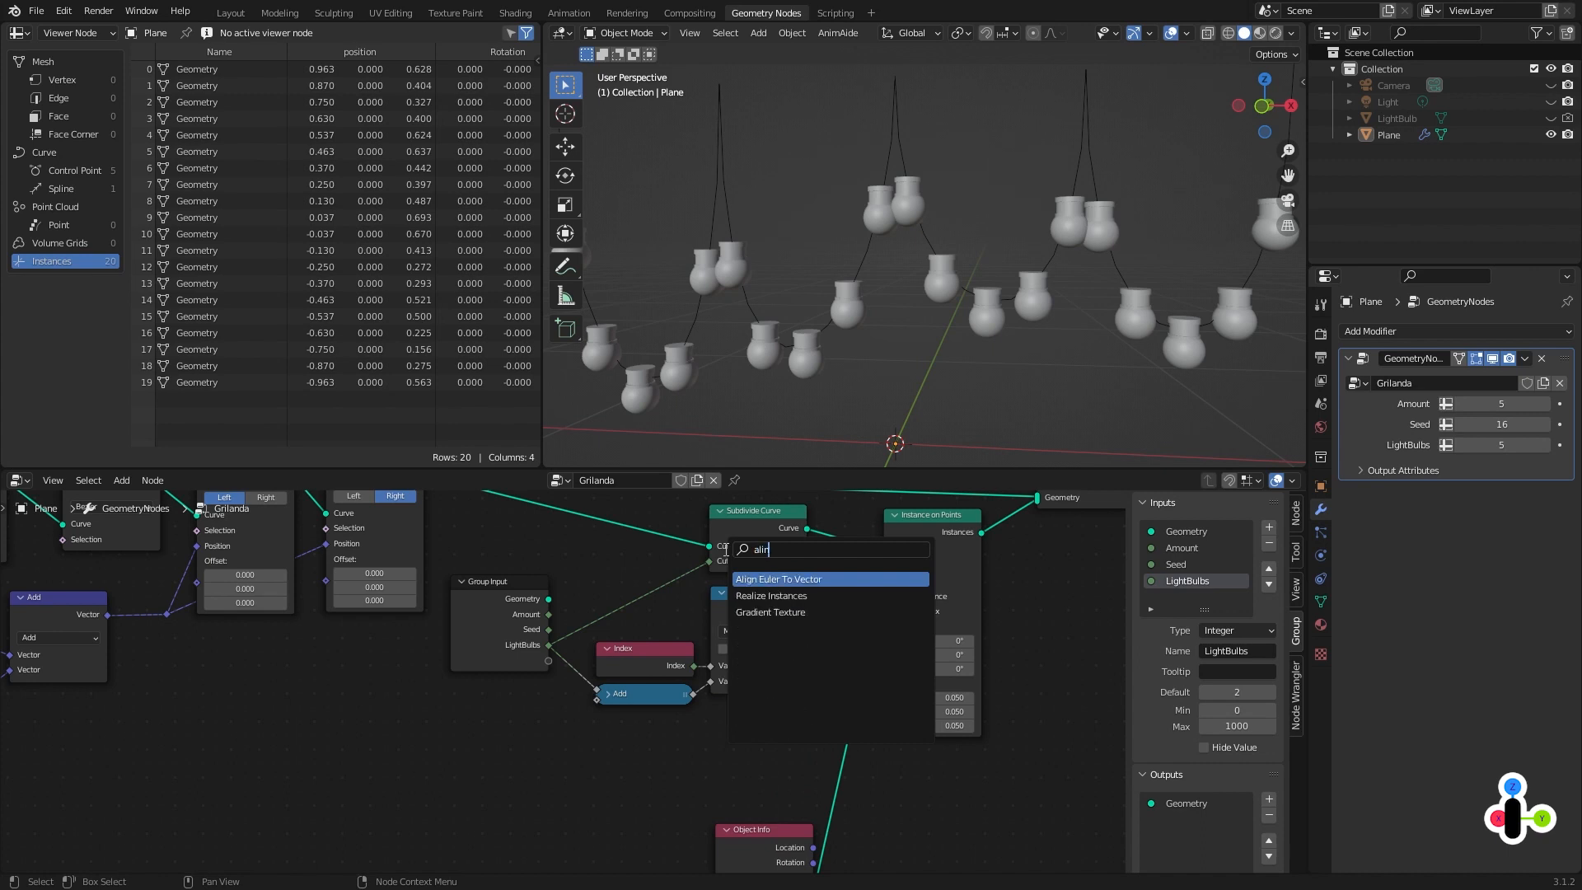
{"action": "key", "text": "Return"}
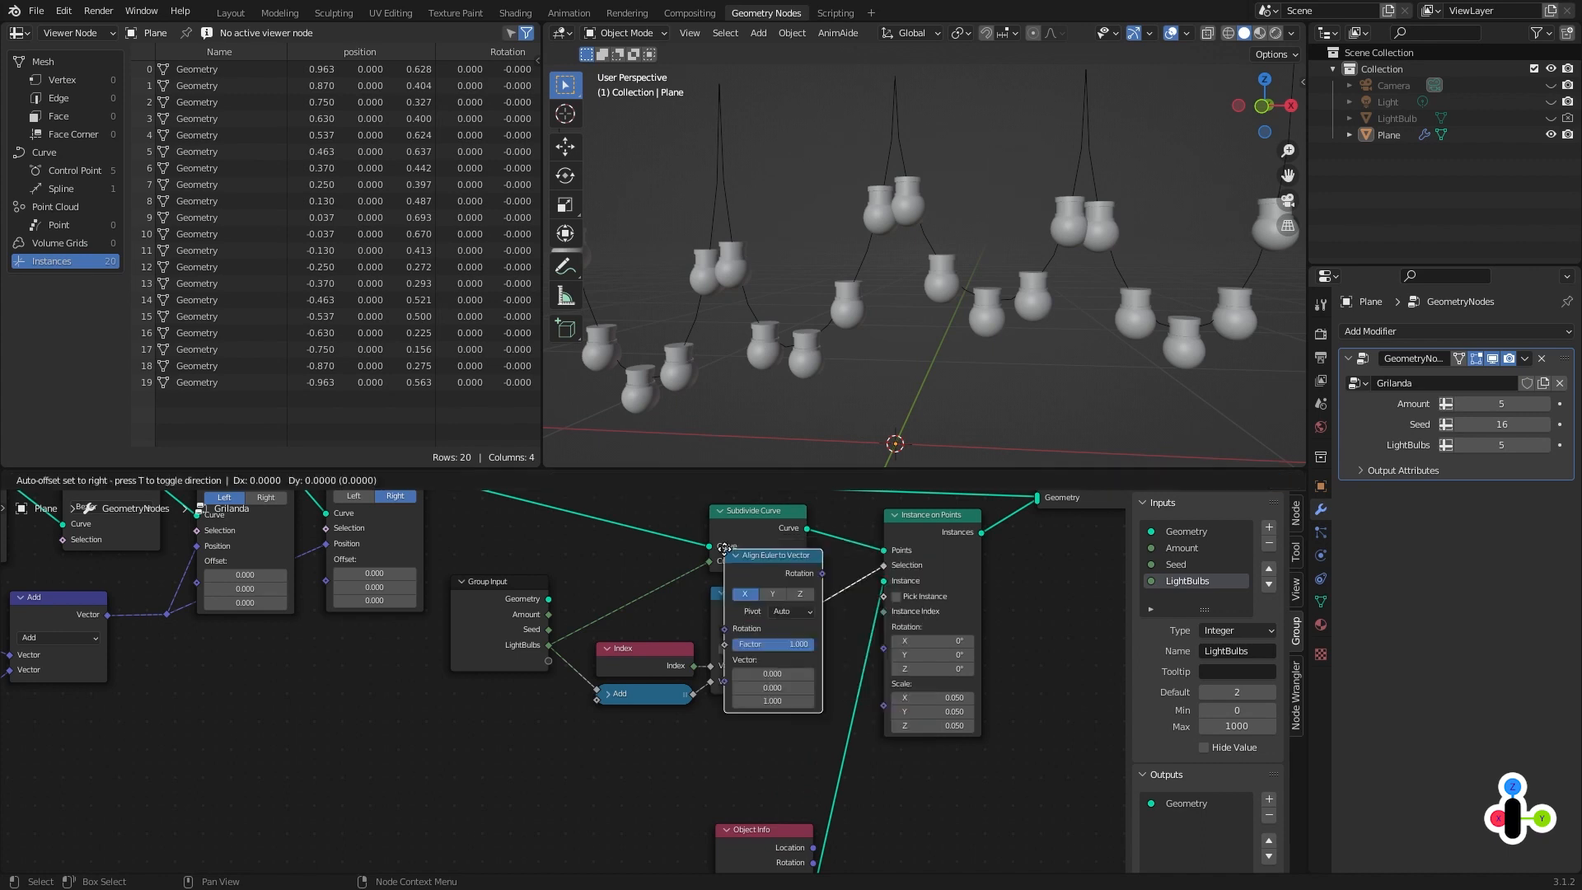
{"action": "left_click", "coordinate": [714, 701]}
Move Object Info clear of Align Euler to Vector and connect the latter's Rotation output to the Rotation input of Instance on Points.
{"action": "middle_click_drag", "start_coordinate": [786, 728], "coordinate": [774, 657]}
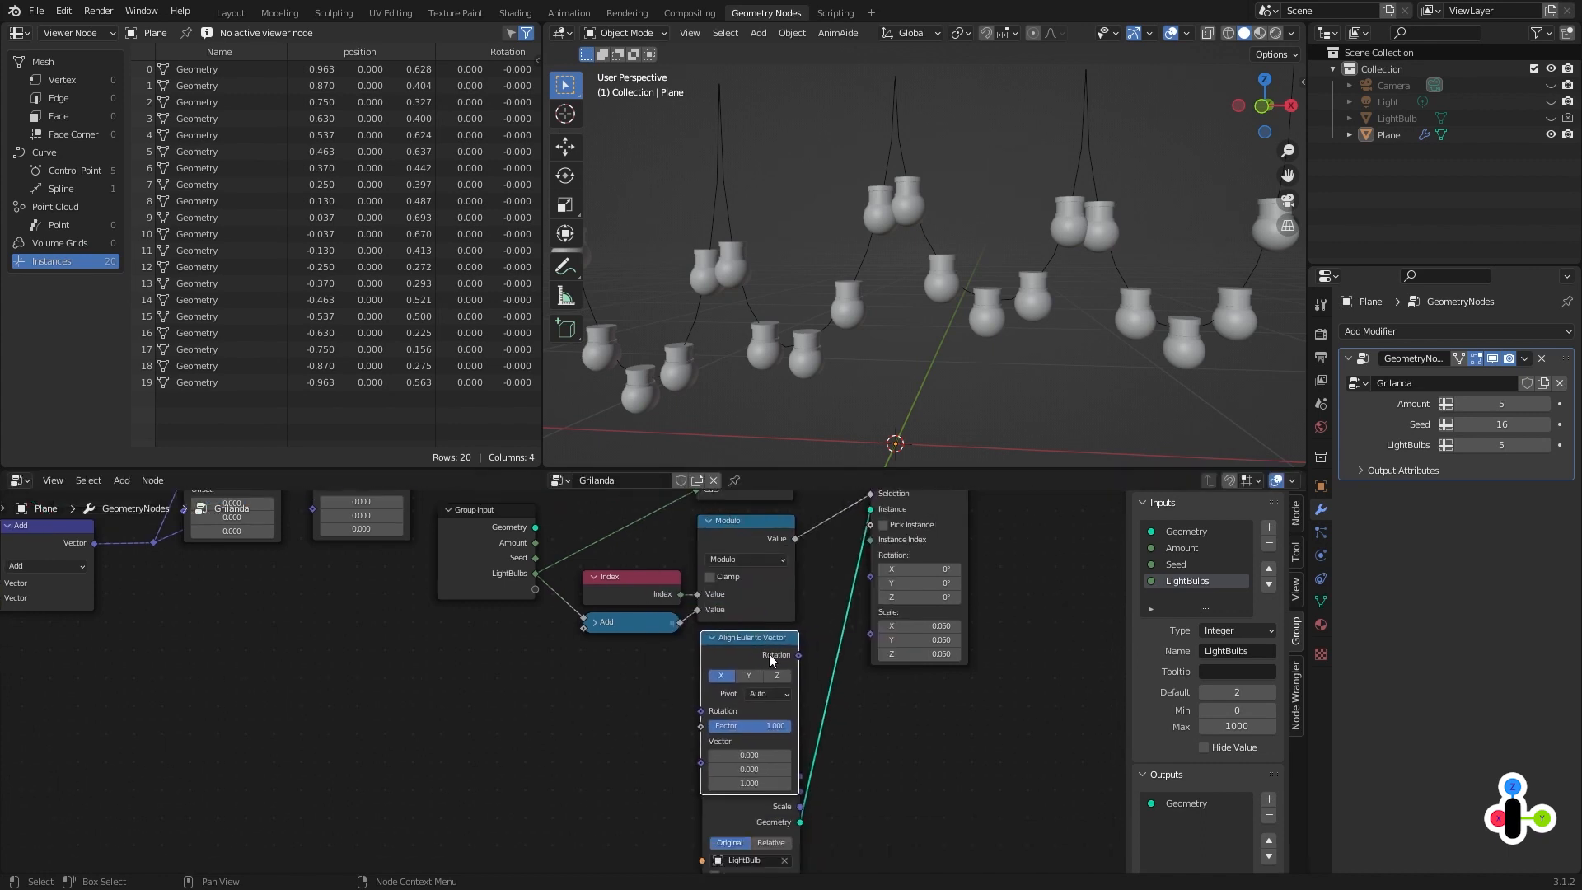
{"action": "left_click_drag", "start_coordinate": [749, 812], "coordinate": [753, 804]}
{"action": "middle_click_drag", "start_coordinate": [782, 713], "coordinate": [780, 773]}
{"action": "scroll", "coordinate": [783, 768], "scroll_direction": "up", "scroll_amount": 2}
{"action": "left_click_drag", "start_coordinate": [833, 690], "coordinate": [924, 601]}
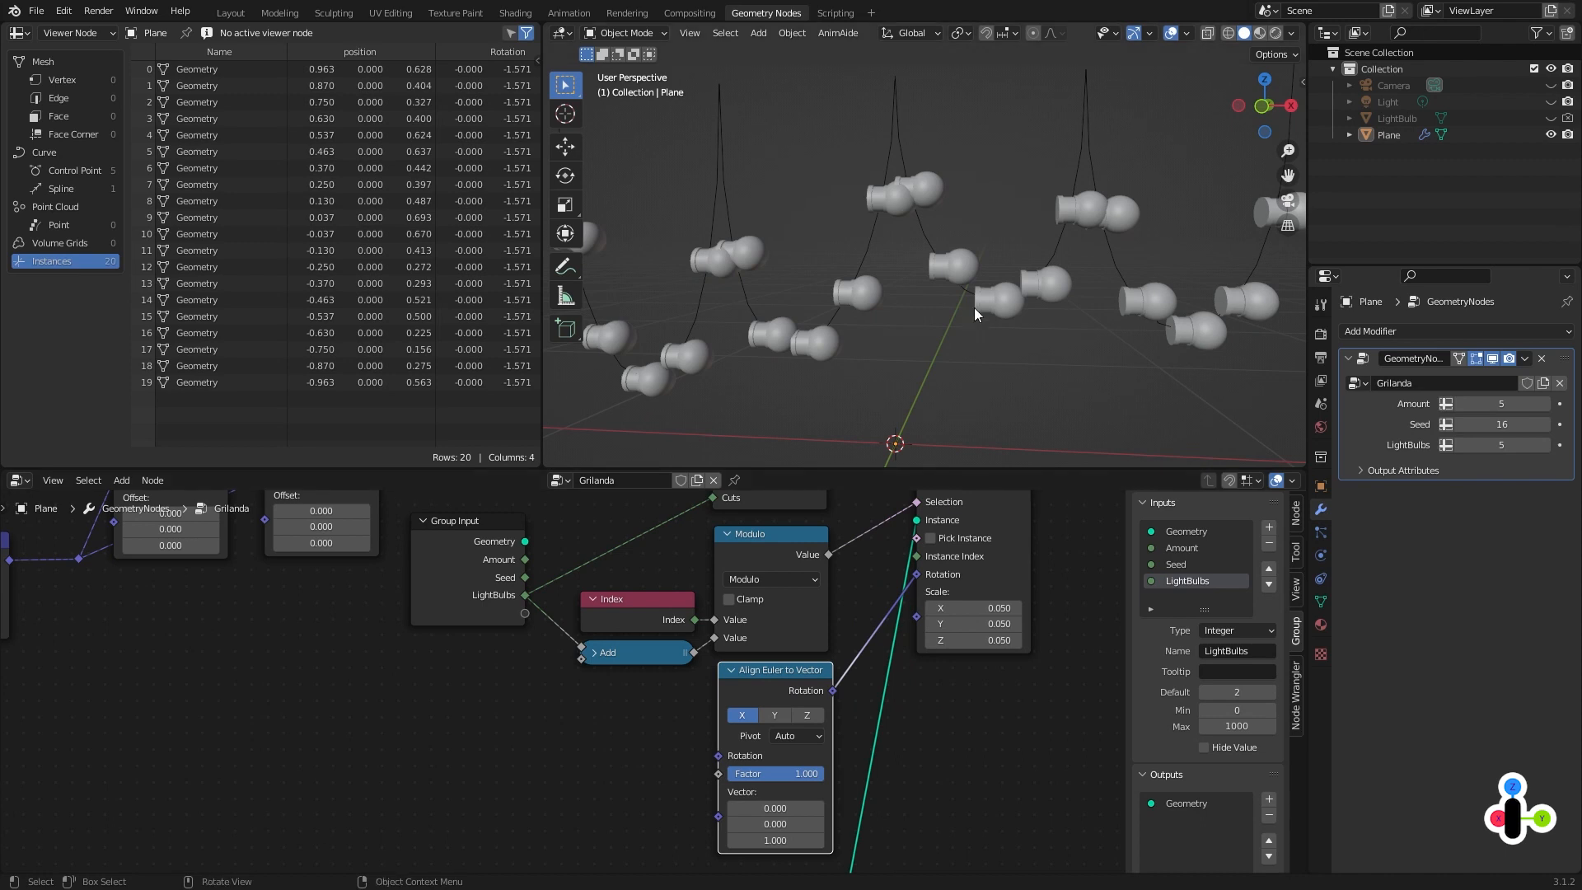
Compare the X, Y and Z axis options of the Align Euler to Vector node and leave it set to Y.
{"action": "left_click", "coordinate": [779, 716]}
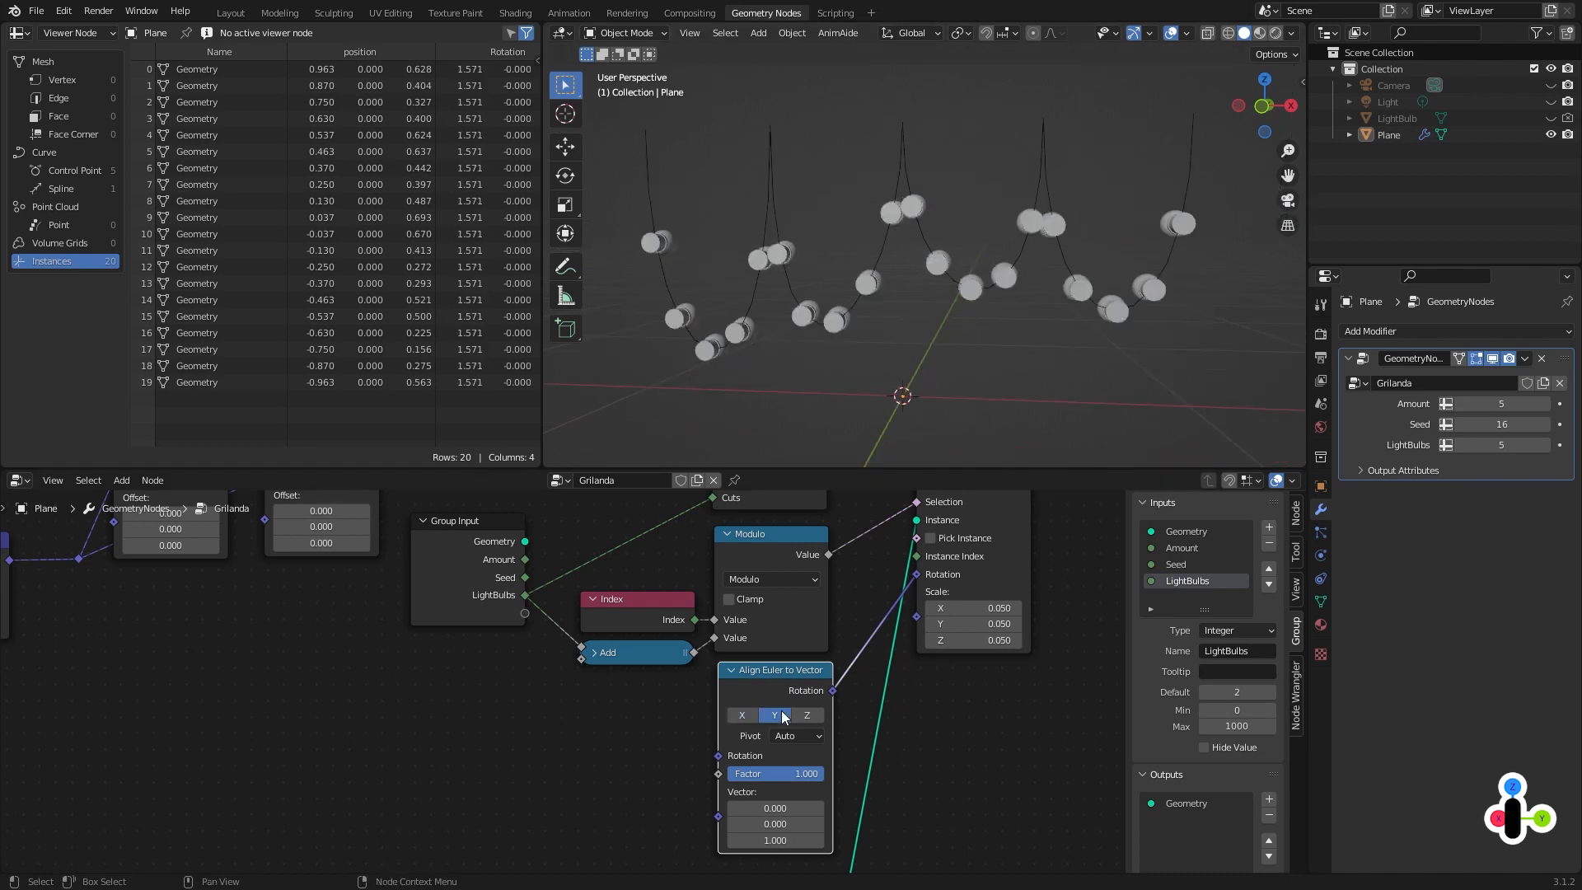
{"action": "left_click", "coordinate": [747, 715]}
{"action": "left_click", "coordinate": [772, 715]}
{"action": "left_click", "coordinate": [805, 715]}
{"action": "left_click", "coordinate": [772, 715]}
{"action": "left_click", "coordinate": [748, 715]}
{"action": "left_click", "coordinate": [765, 715]}
{"action": "left_click", "coordinate": [811, 715]}
{"action": "left_click", "coordinate": [747, 715]}
{"action": "left_click", "coordinate": [775, 714]}
{"action": "middle_click_drag", "start_coordinate": [1001, 197], "coordinate": [1003, 235]}
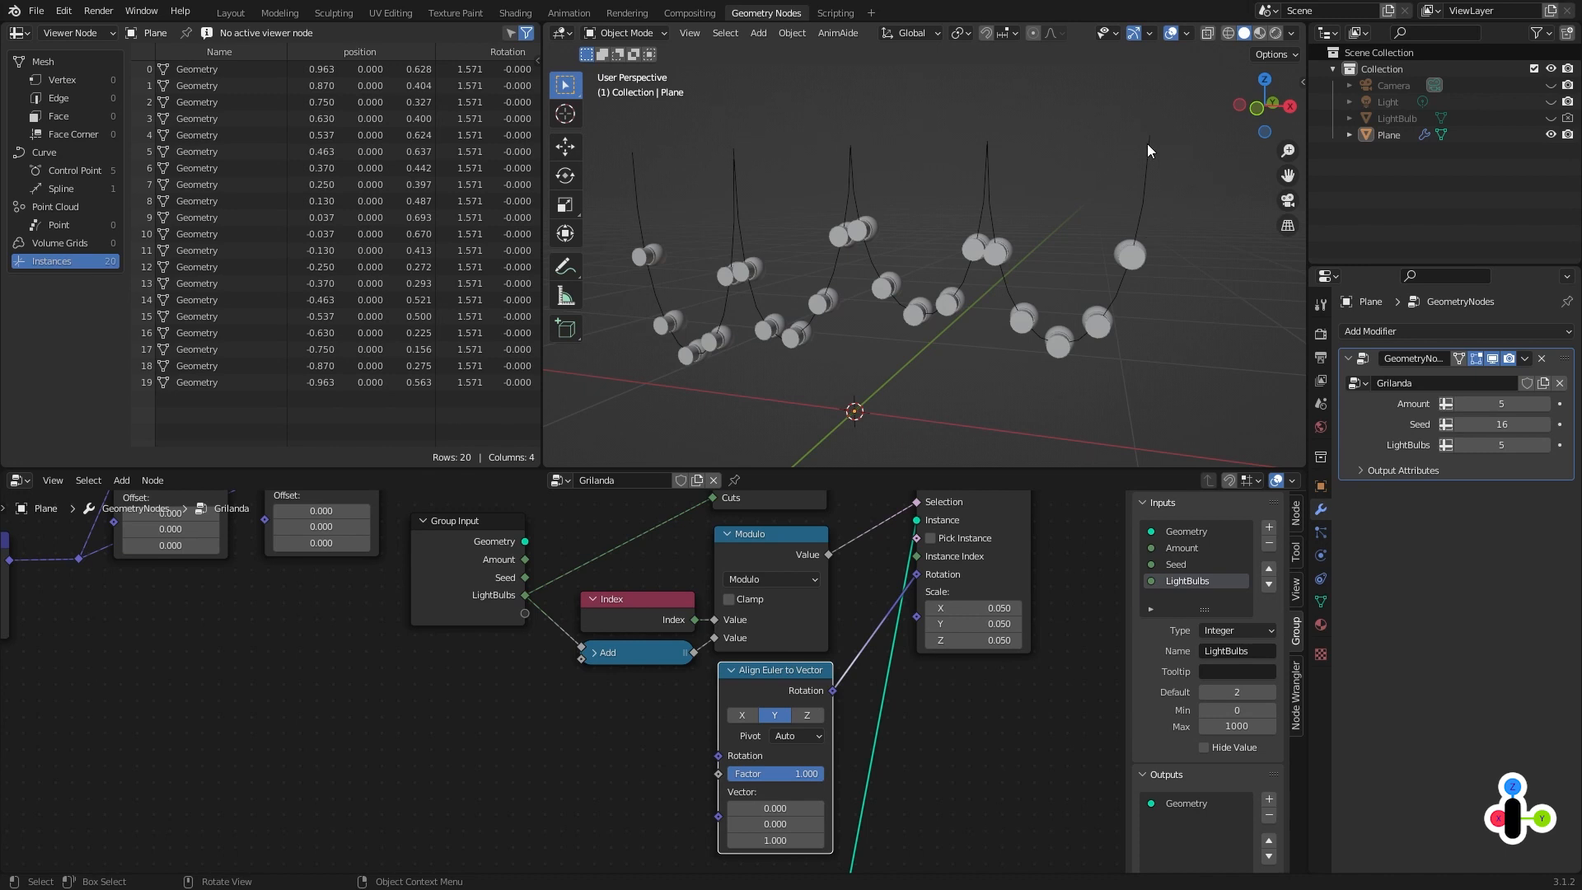
{"action": "left_click_drag", "start_coordinate": [1147, 174], "coordinate": [1126, 232]}
{"action": "mouse_move", "coordinate": [1084, 336]}
{"action": "left_mouse_down"}
{"action": "mouse_move", "coordinate": [1044, 326]}
{"action": "mouse_move", "coordinate": [1002, 243]}
{"action": "left_mouse_up"}
{"action": "key", "text": "shift+F9"}
Add a Curve Tangent node beside Align Euler to Vector and connect its Tangent output to the Vector input.
{"action": "left_click", "coordinate": [577, 763]}
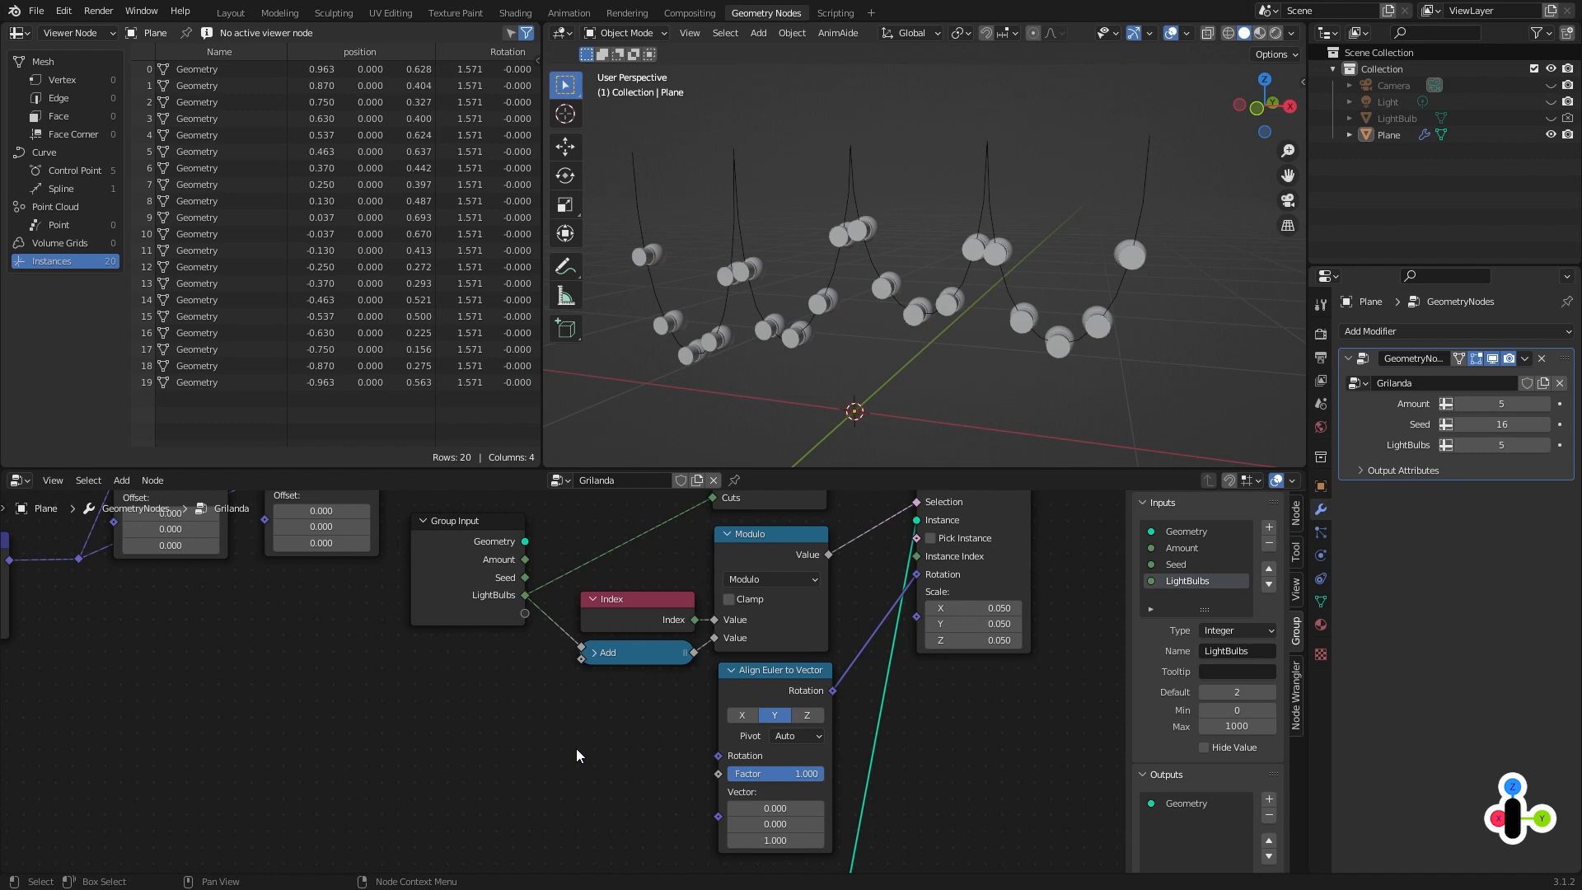
{"action": "key", "text": "shift+a"}
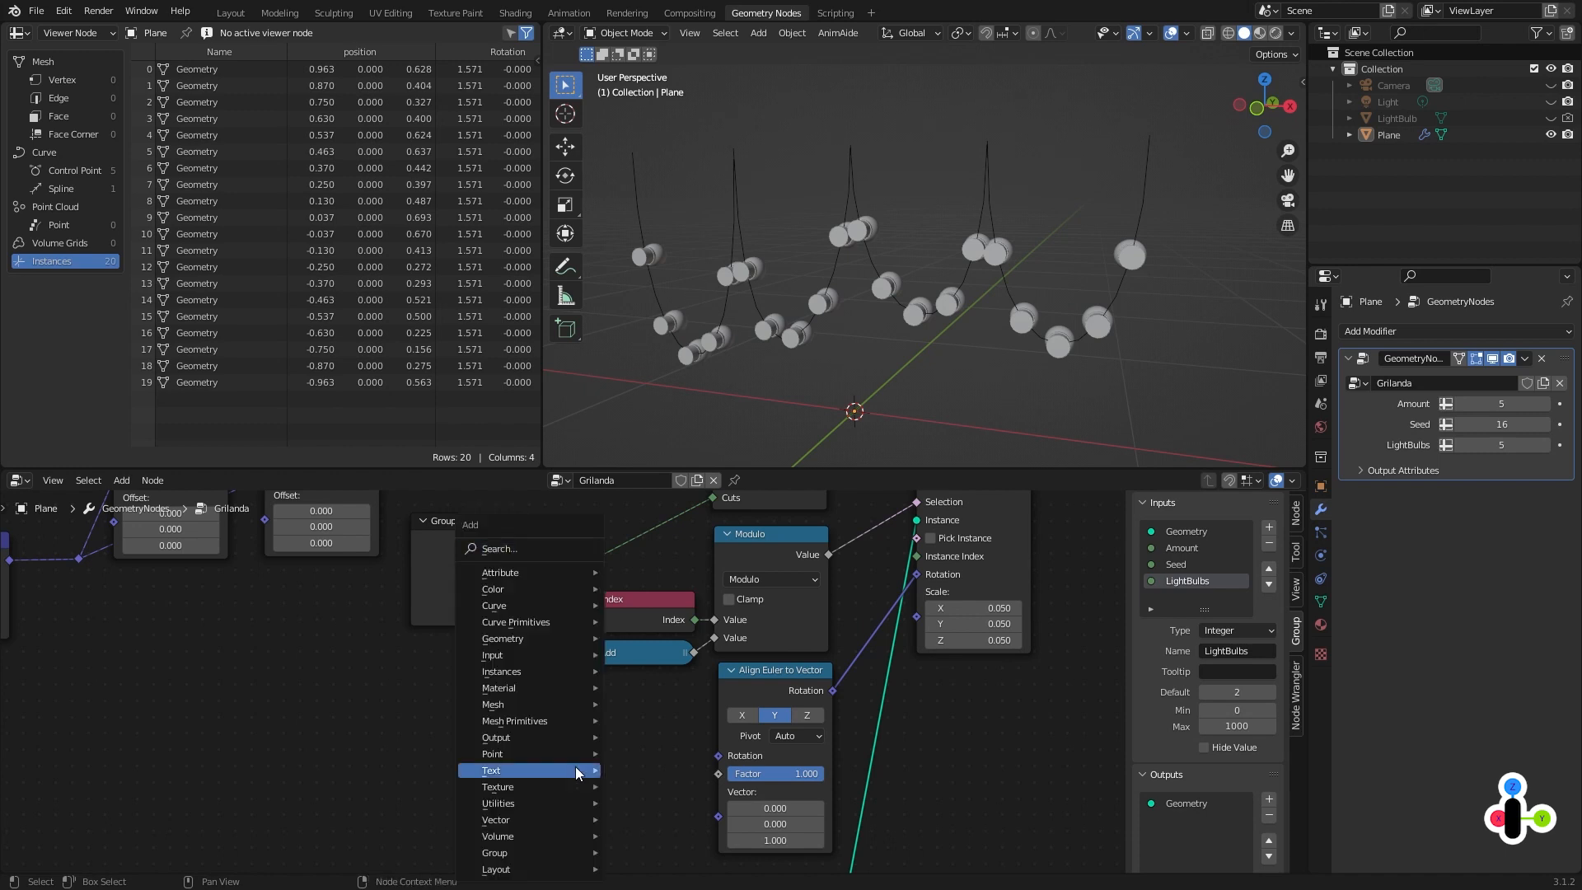
{"action": "left_click", "coordinate": [557, 554]}
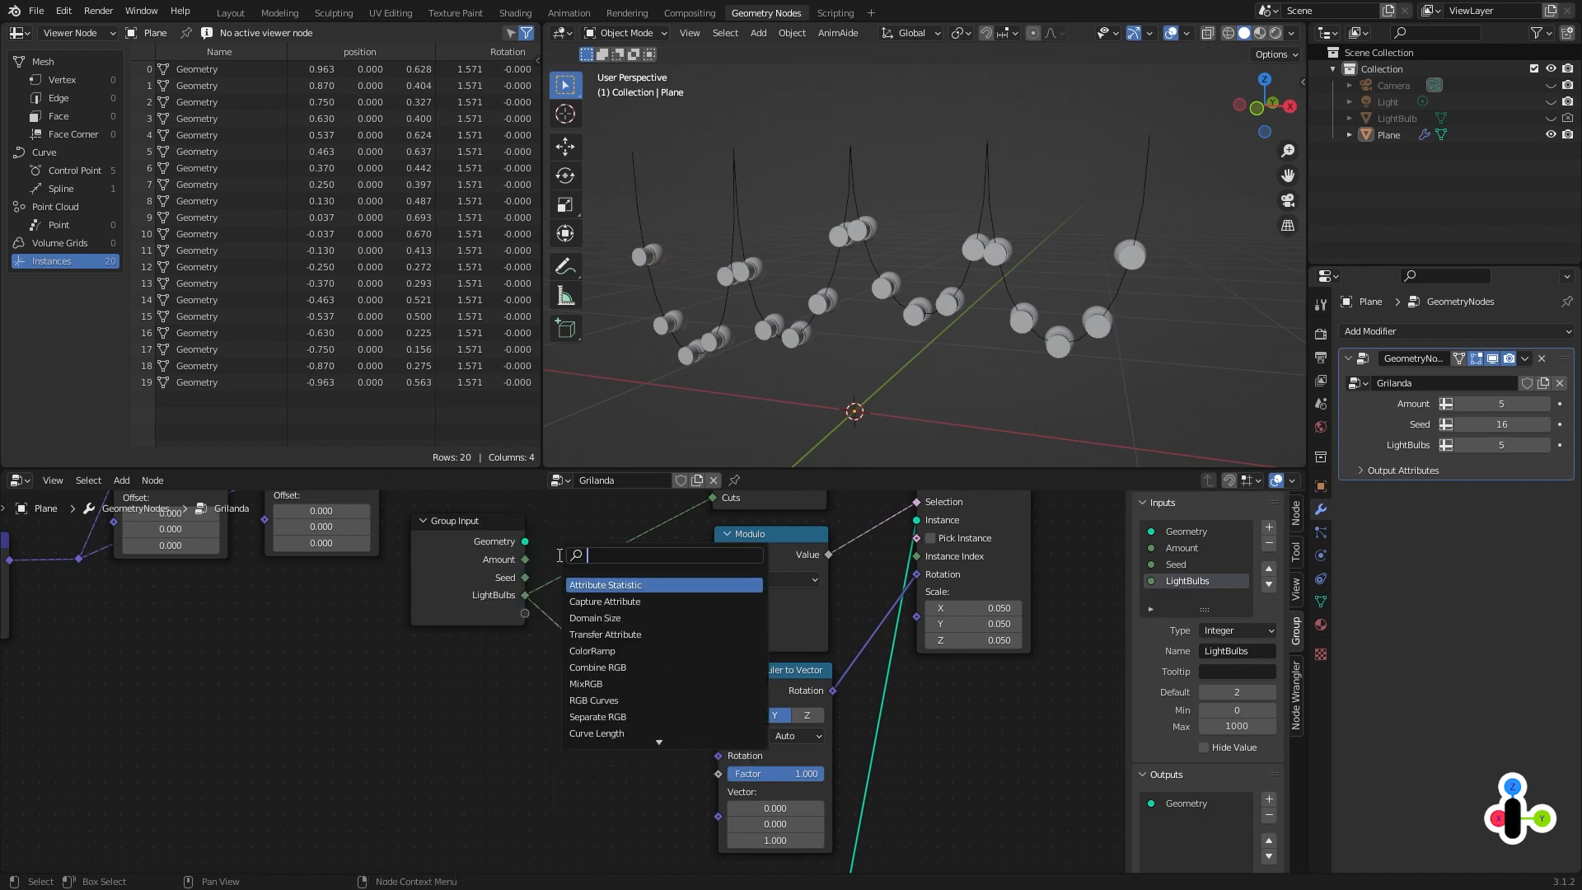
{"action": "type", "text": "curve"}
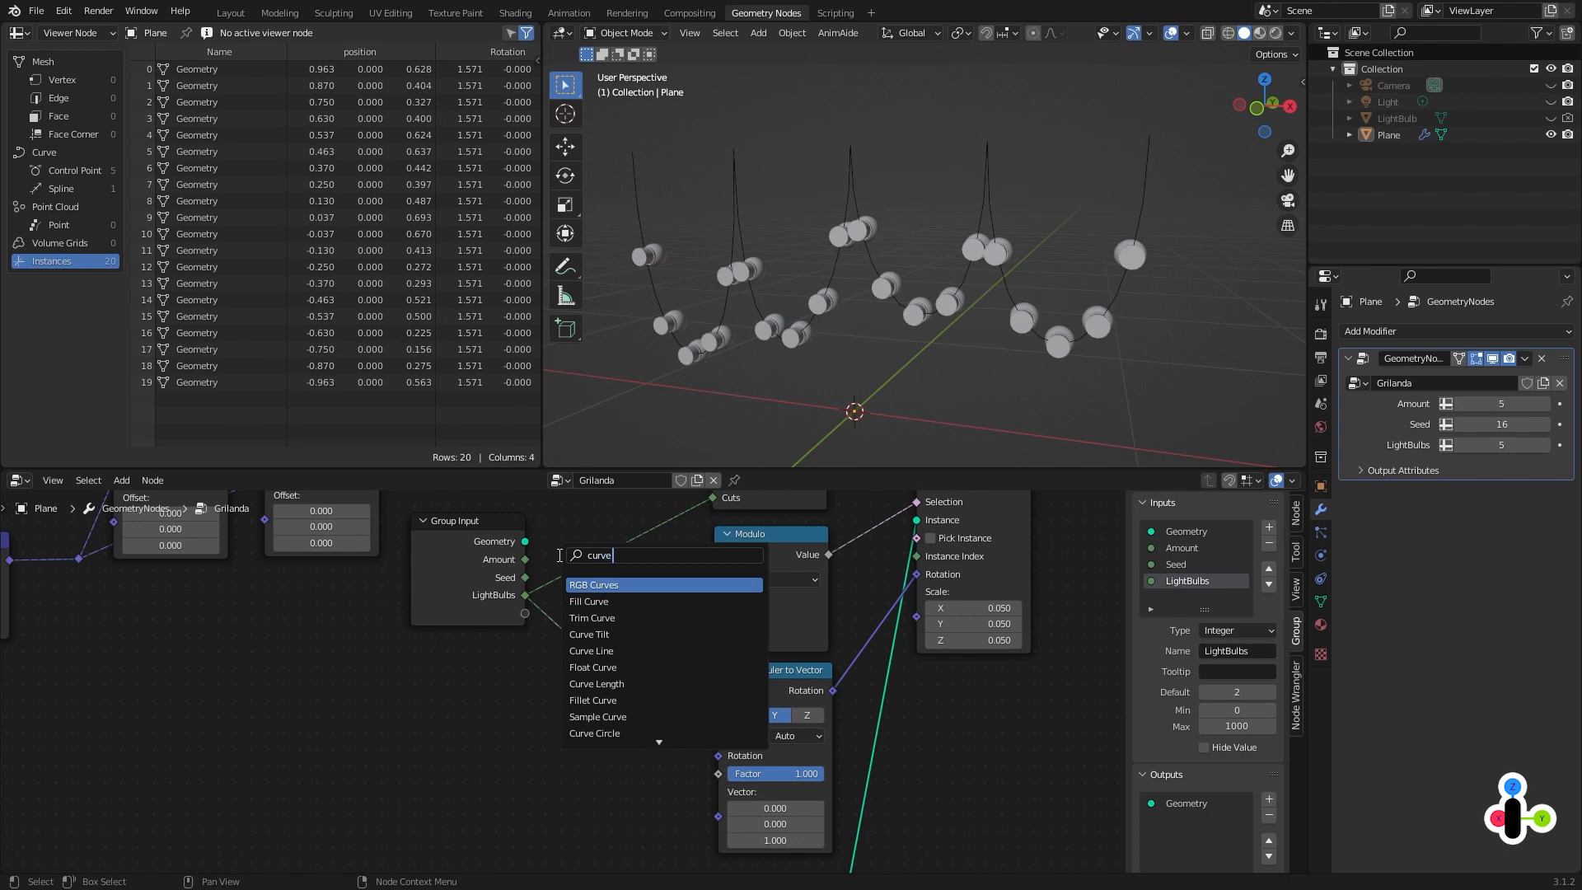
{"action": "type", "text": " tan"}
{"action": "key", "text": "Return"}
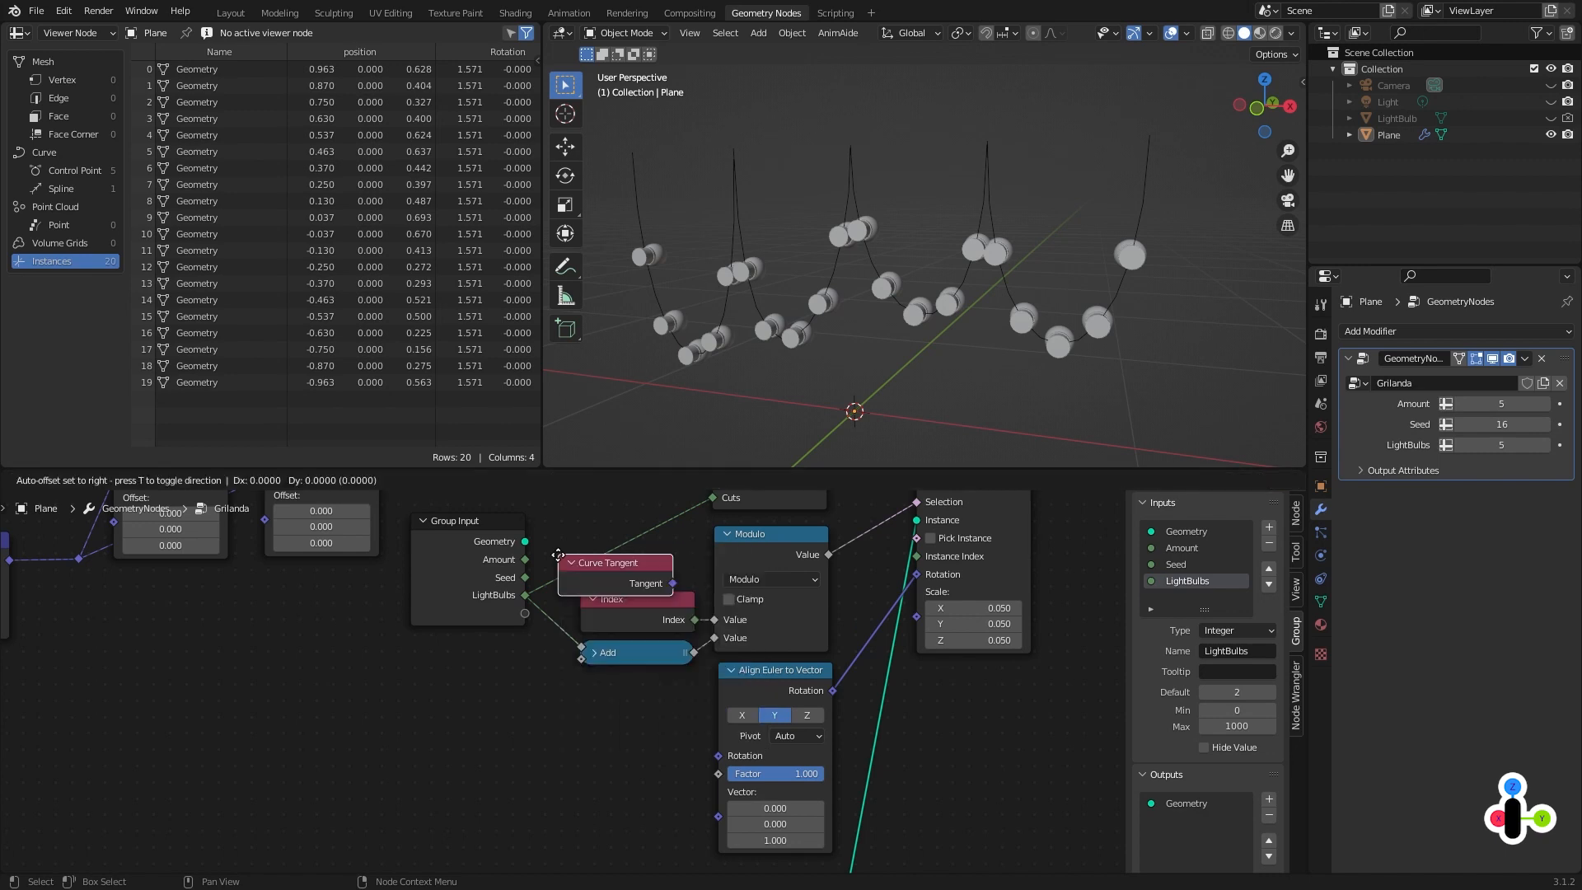
{"action": "left_click", "coordinate": [546, 707]}
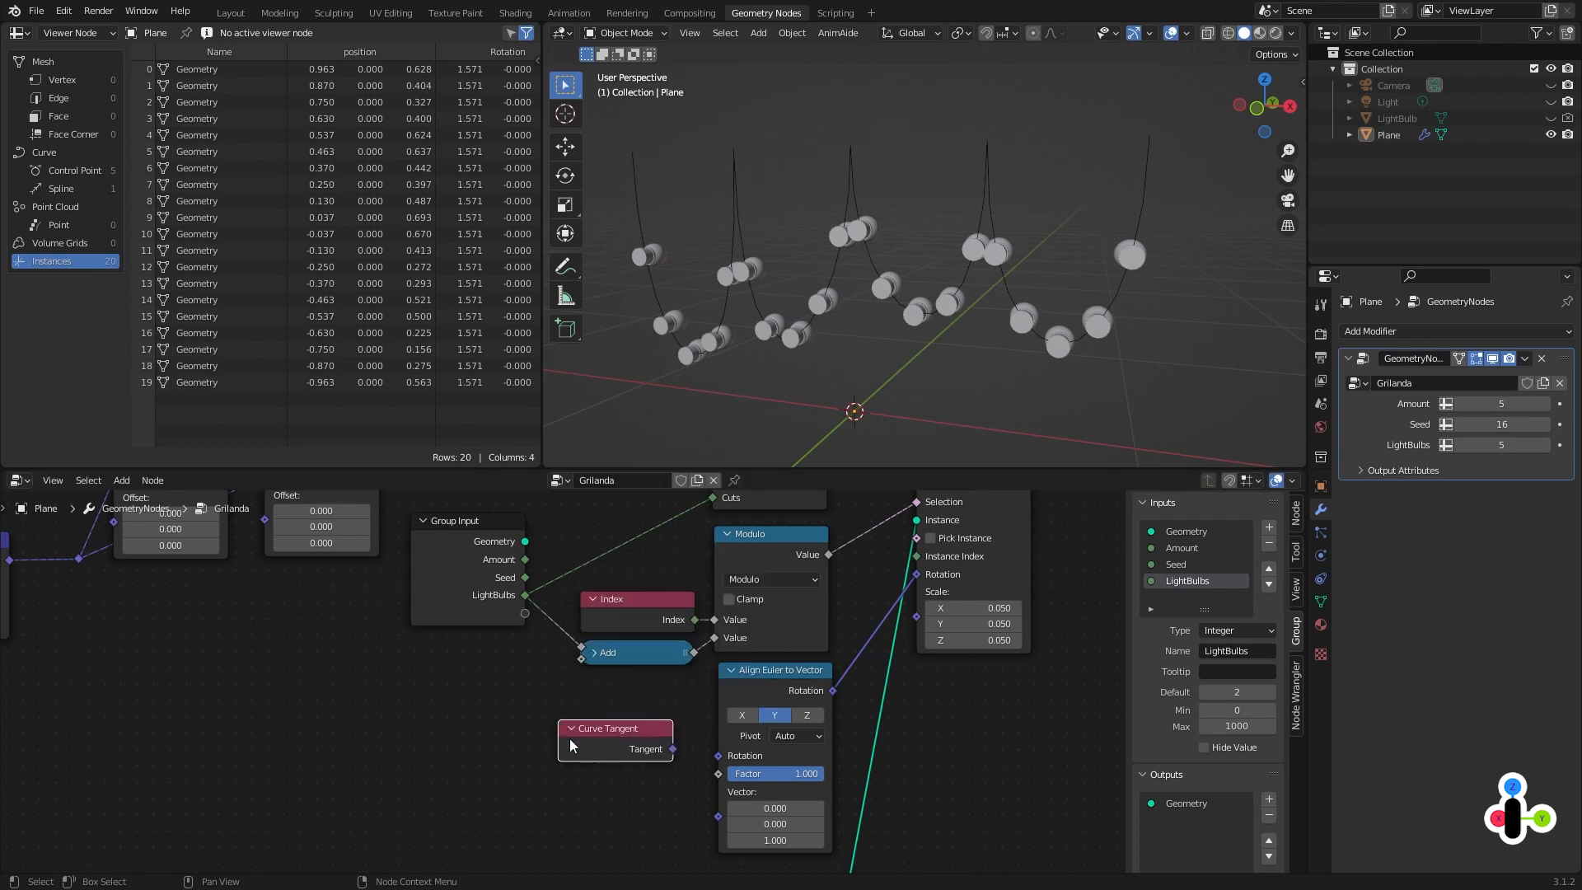
{"action": "left_click_drag", "start_coordinate": [614, 710], "coordinate": [668, 727]}
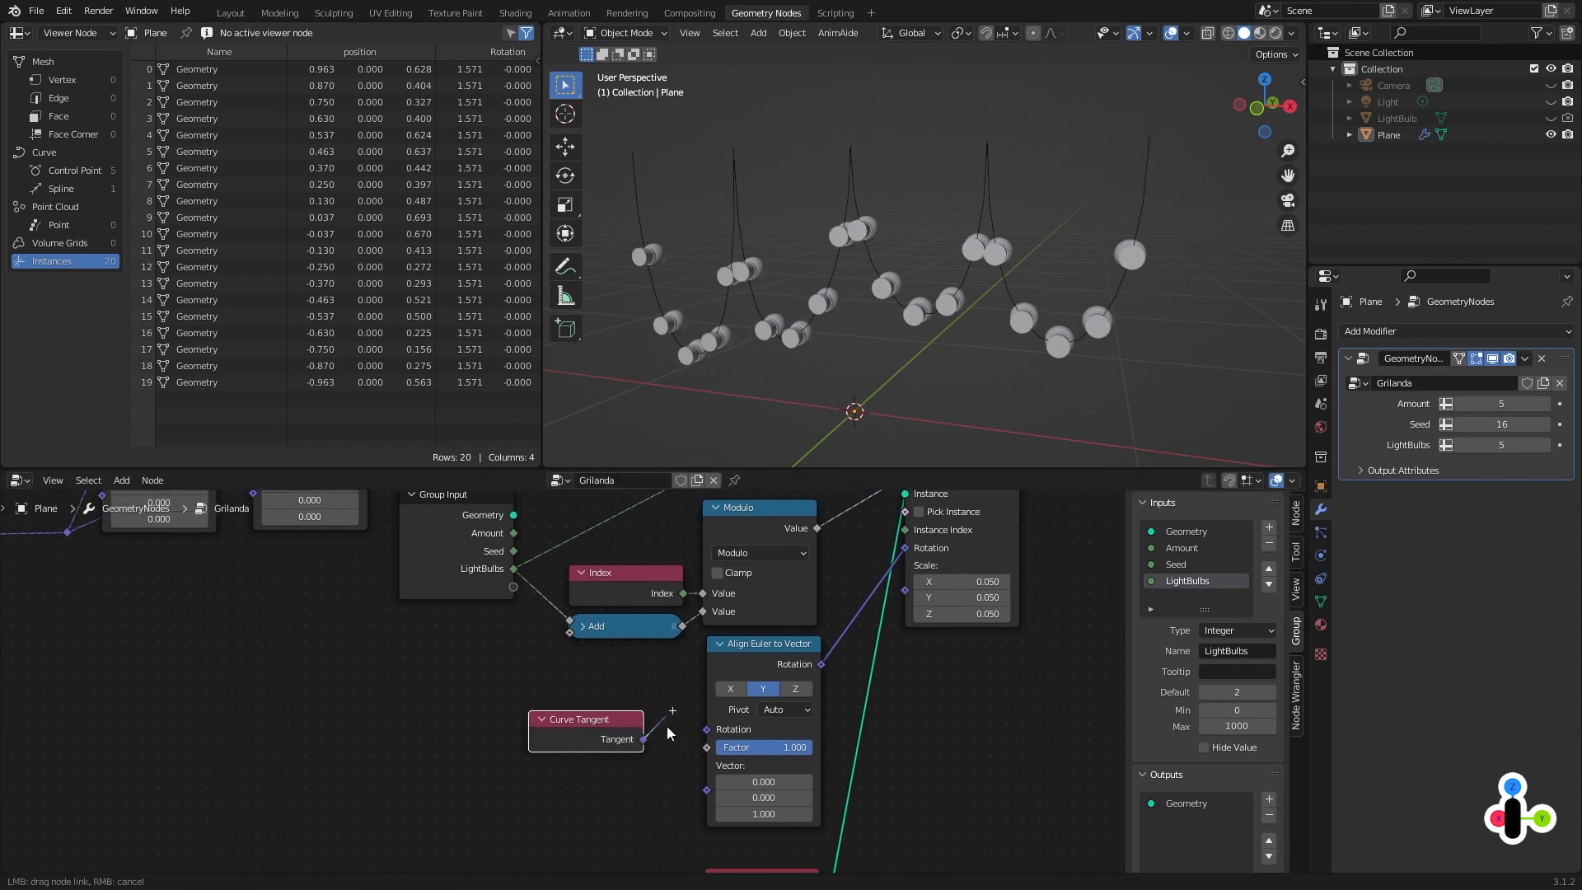
{"action": "left_click_drag", "start_coordinate": [706, 798], "coordinate": [706, 790]}
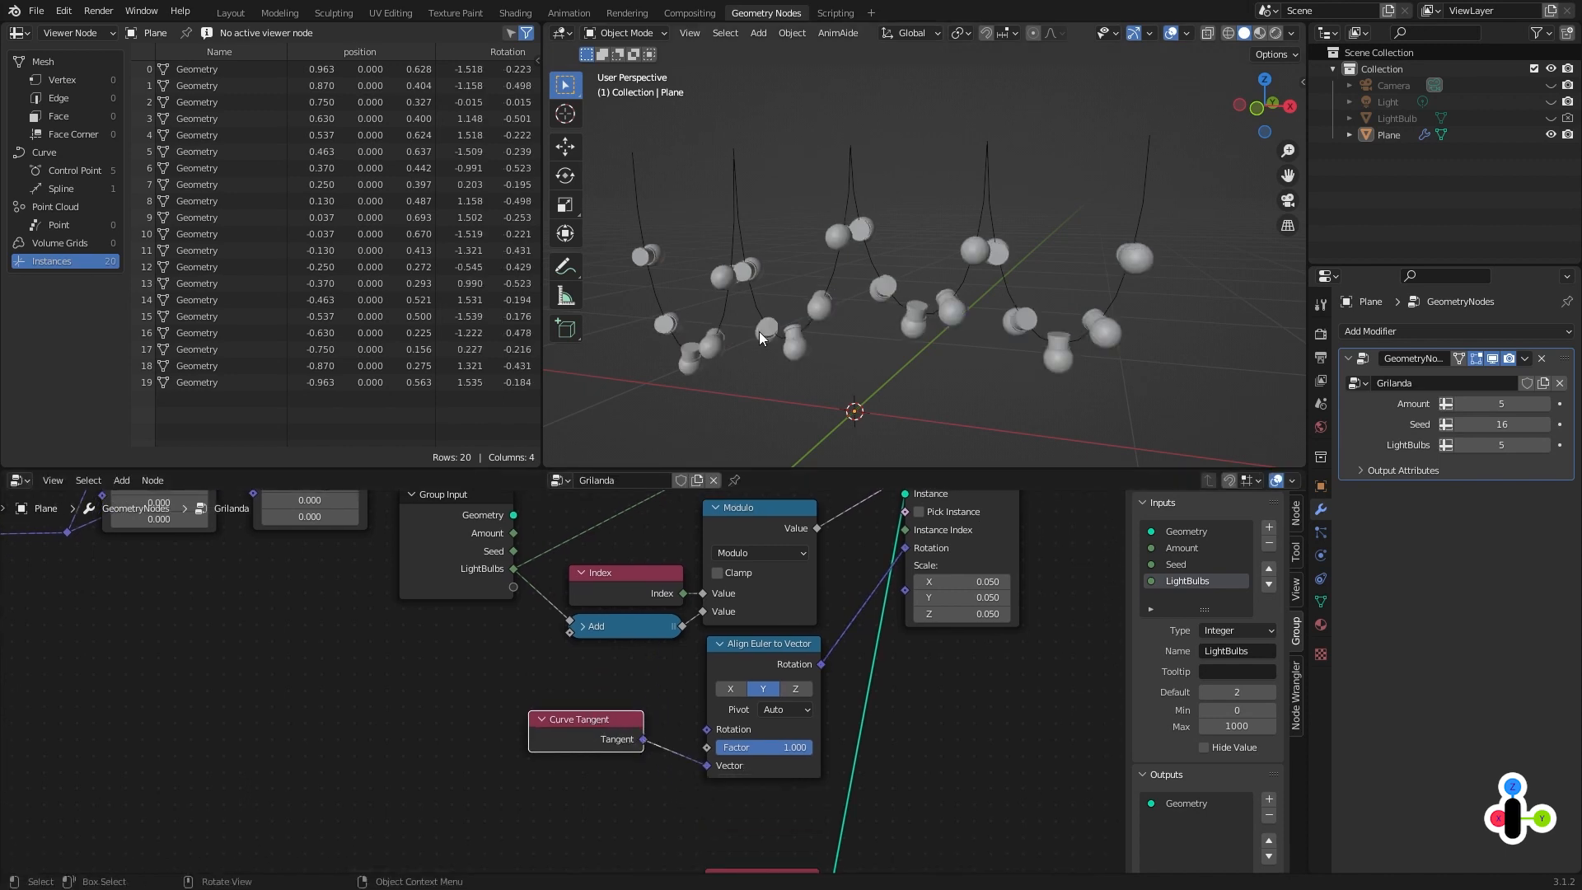
Unhide the LightBulb object, isolate it in the viewport, and examine its axes with the Move gizmo shown.
{"action": "middle_click_drag", "start_coordinate": [791, 327], "coordinate": [976, 300]}
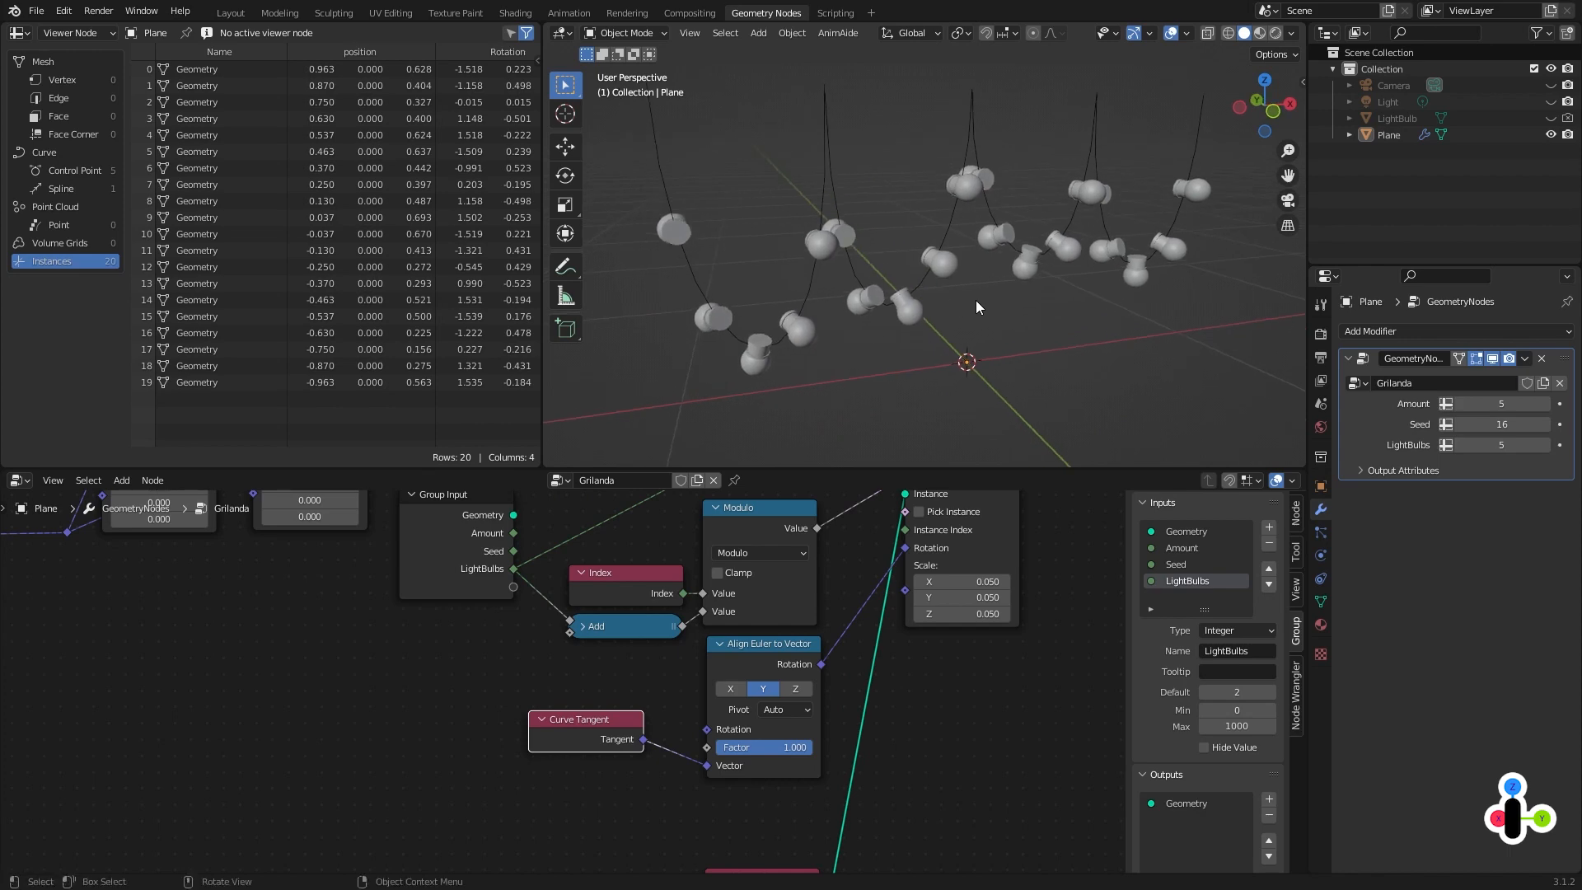
{"action": "left_click", "coordinate": [1551, 118]}
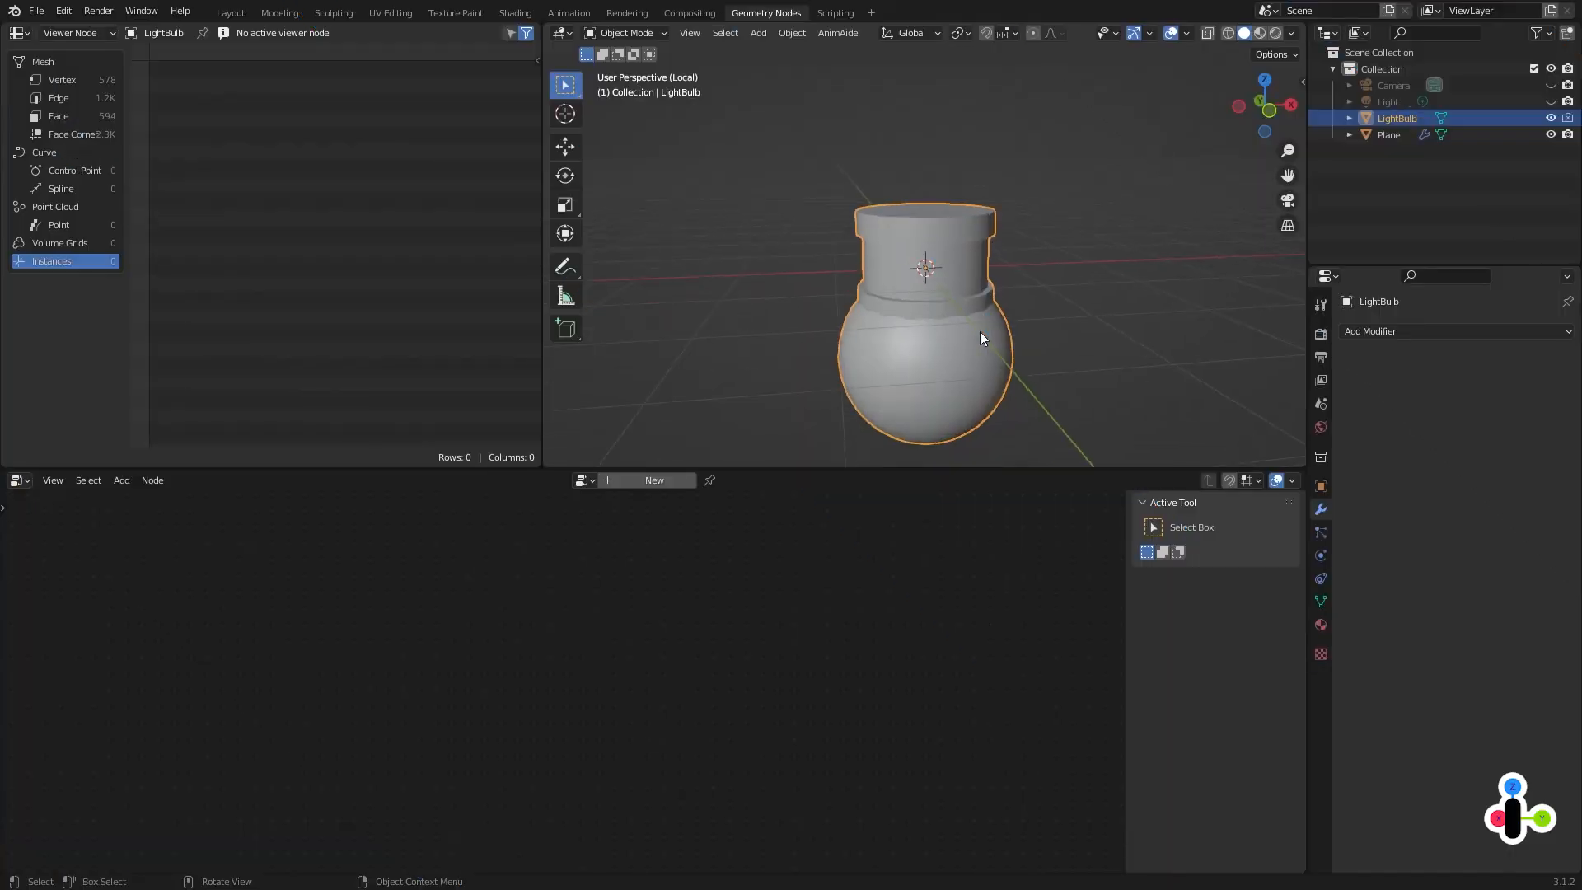
{"action": "scroll", "coordinate": [981, 332], "scroll_direction": "up", "scroll_amount": 2}
{"action": "middle_click_drag", "start_coordinate": [923, 219], "coordinate": [854, 78]}
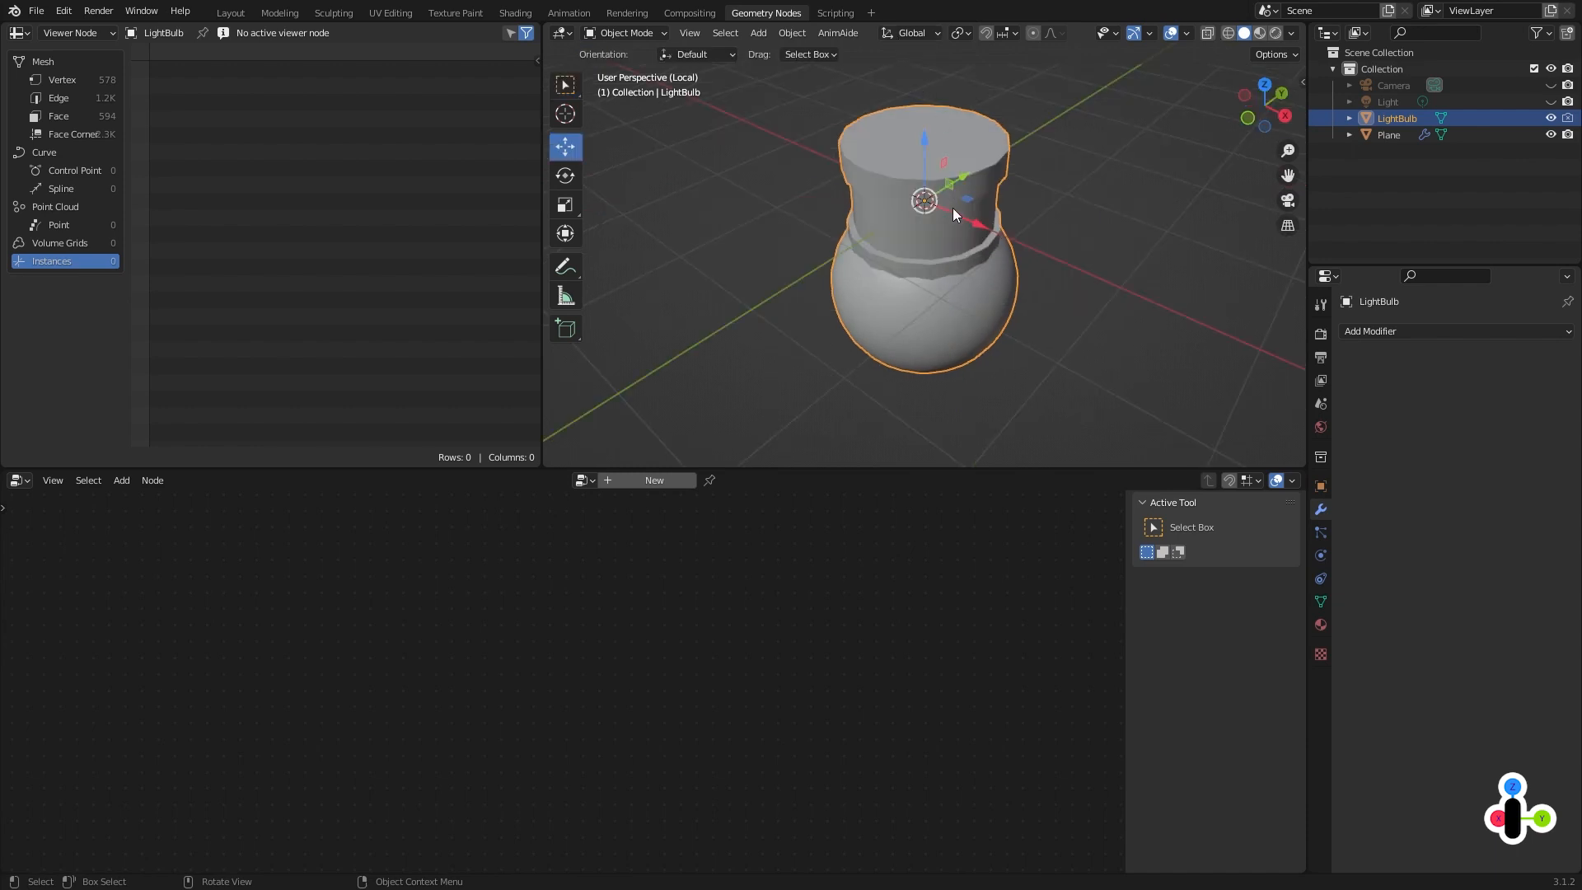
{"action": "middle_click_drag", "start_coordinate": [962, 200], "coordinate": [898, 205]}
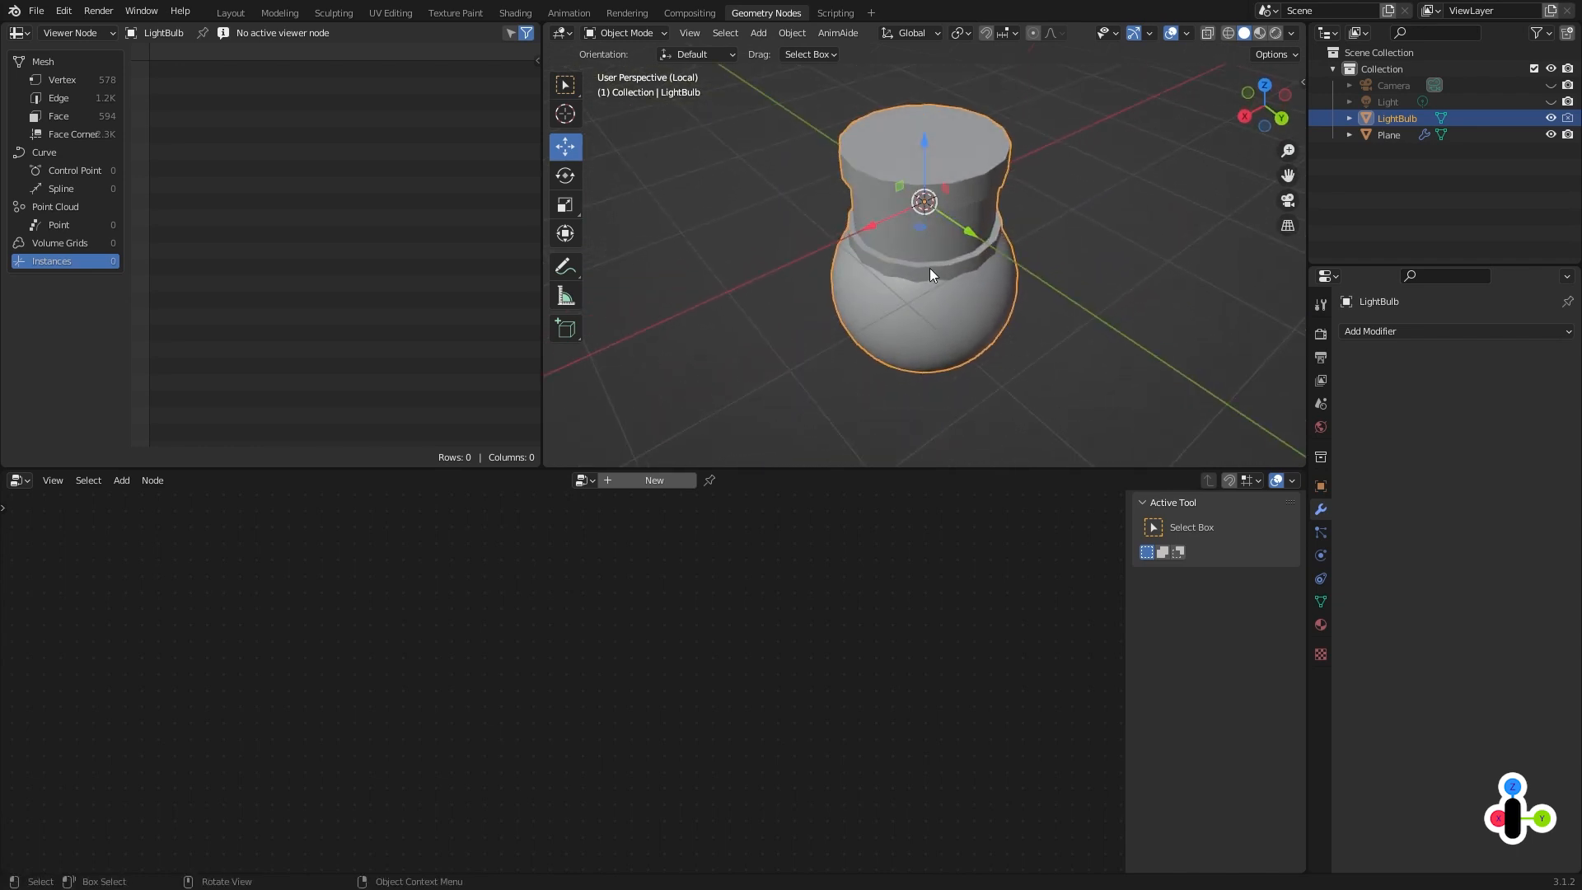
{"action": "middle_click_drag", "start_coordinate": [1010, 173], "coordinate": [889, 217]}
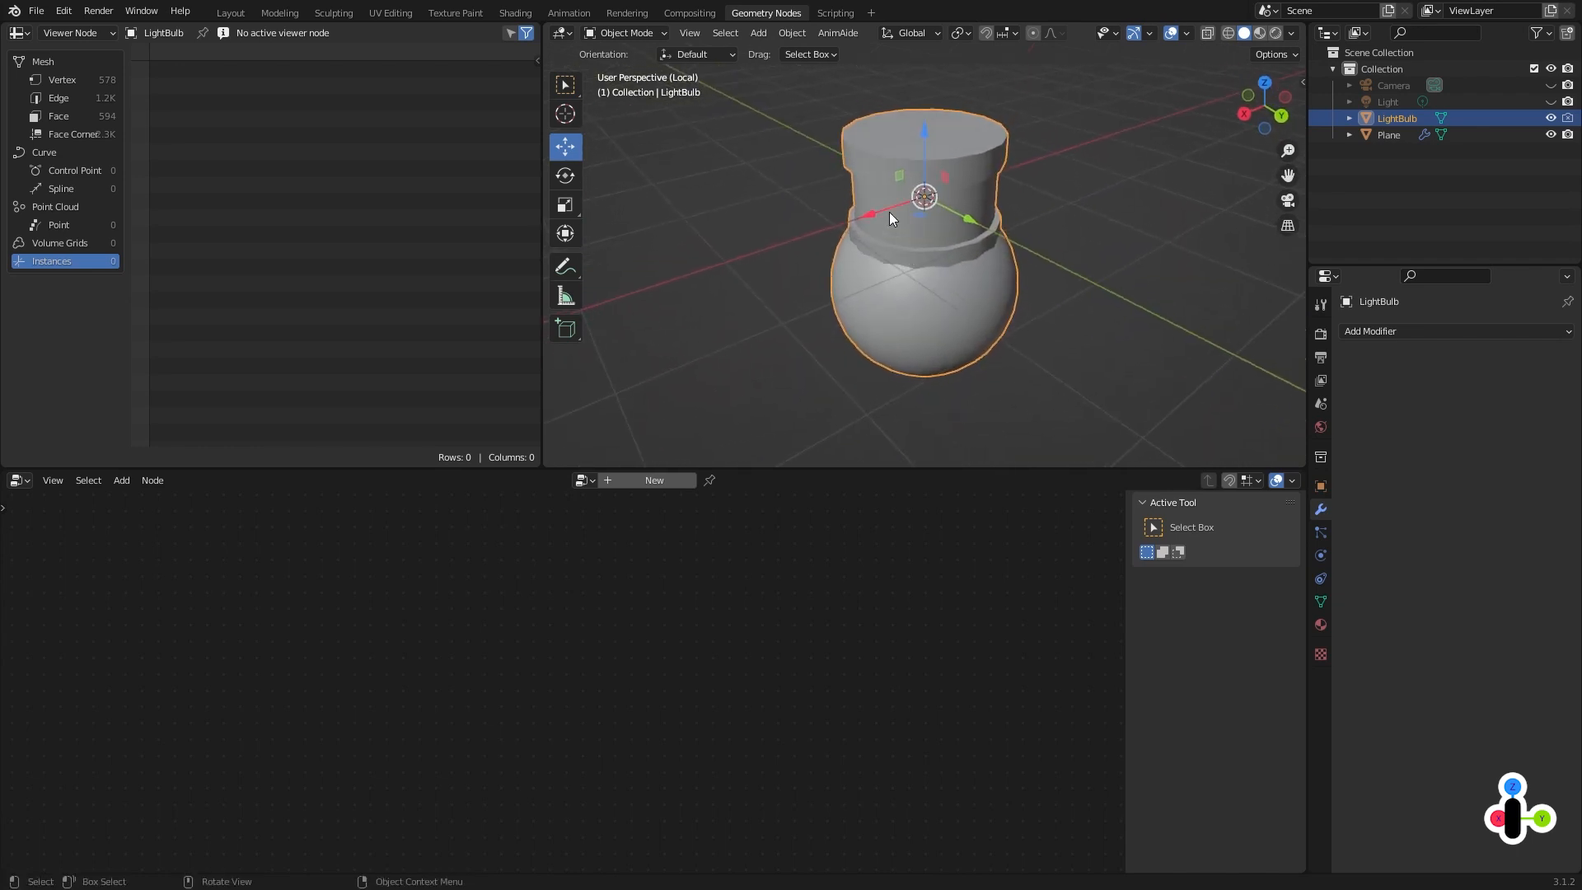
{"action": "key", "text": "r"}
{"action": "key", "text": "x"}
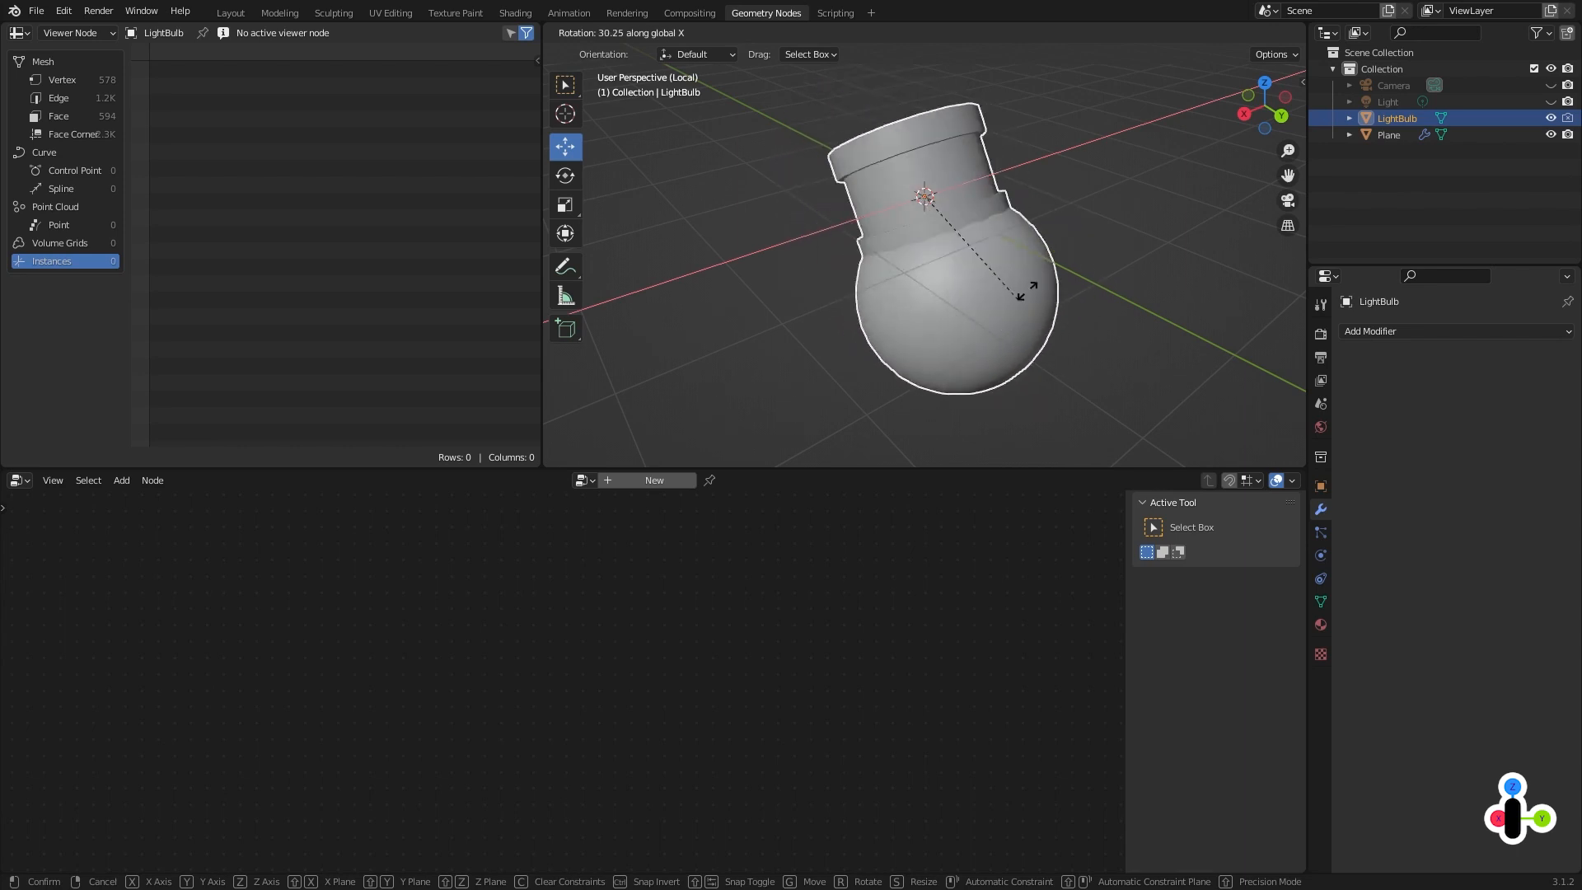
{"action": "key", "text": "Escape"}
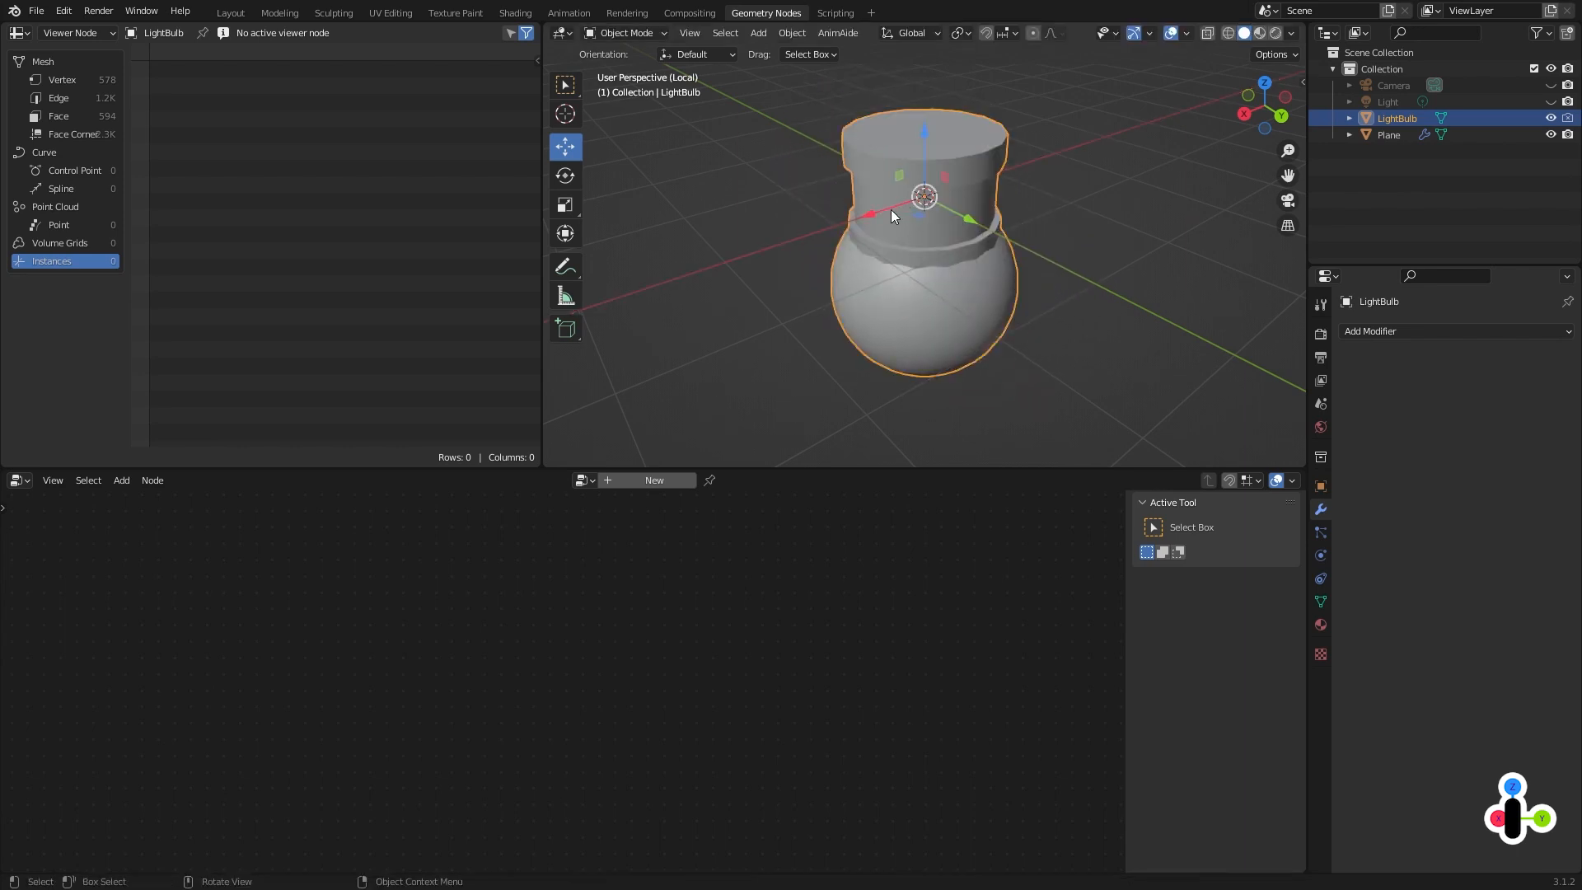
Sketch annotation arrows beside the isolated LightBulb along its X, Y and Z axis directions.
{"action": "mouse_move", "coordinate": [837, 226]}
{"action": "left_mouse_down"}
{"action": "mouse_move", "coordinate": [737, 266]}
{"action": "mouse_move", "coordinate": [783, 268]}
{"action": "left_mouse_up"}
{"action": "mouse_move", "coordinate": [877, 294]}
{"action": "middle_mouse_down"}
{"action": "mouse_move", "coordinate": [948, 279]}
{"action": "mouse_move", "coordinate": [1021, 185]}
{"action": "middle_mouse_up"}
{"action": "left_click_drag", "start_coordinate": [1091, 239], "coordinate": [1156, 258]}
{"action": "middle_click_drag", "start_coordinate": [1062, 302], "coordinate": [986, 281]}
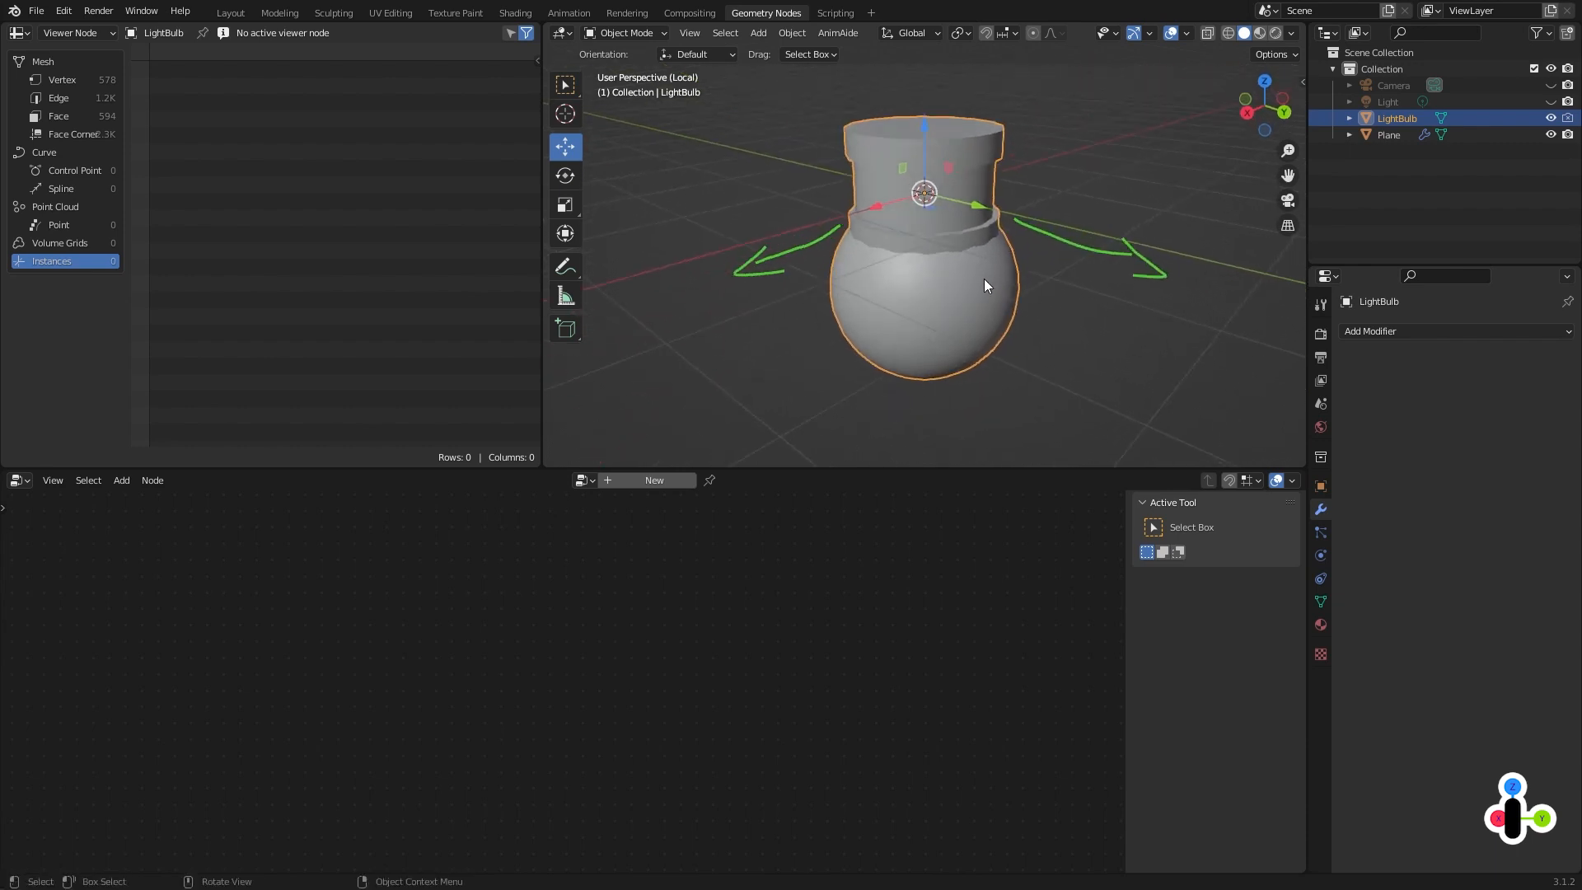
{"action": "middle_click_drag", "start_coordinate": [940, 115], "coordinate": [937, 166], "text": "shift"}
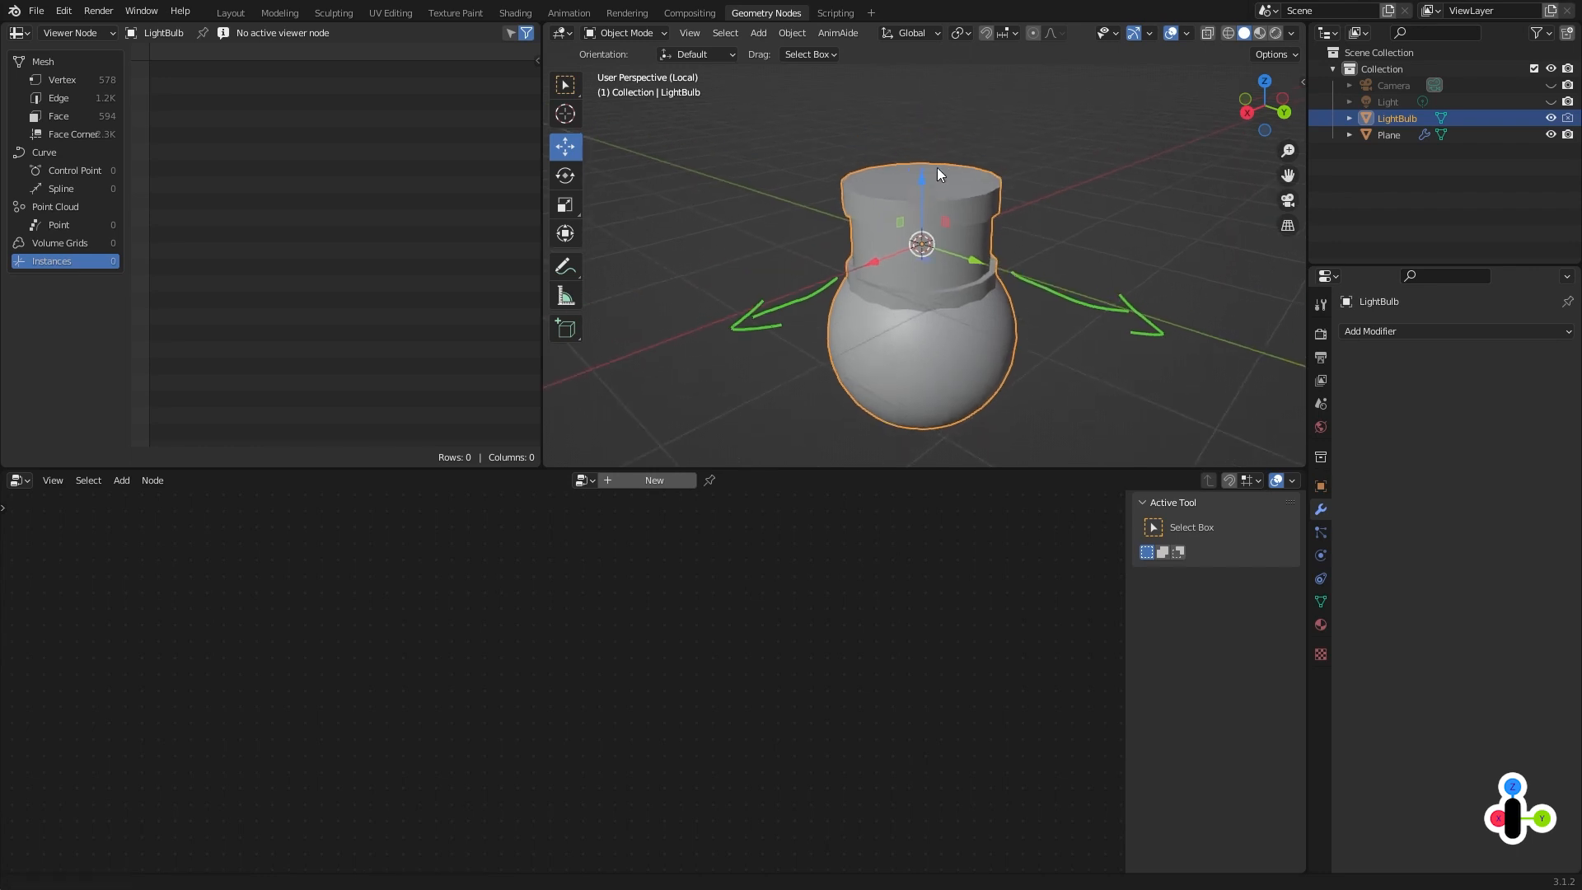
{"action": "mouse_move", "coordinate": [921, 148]}
{"action": "left_mouse_down"}
{"action": "mouse_move", "coordinate": [920, 89]}
{"action": "mouse_move", "coordinate": [927, 110]}
{"action": "left_mouse_up"}
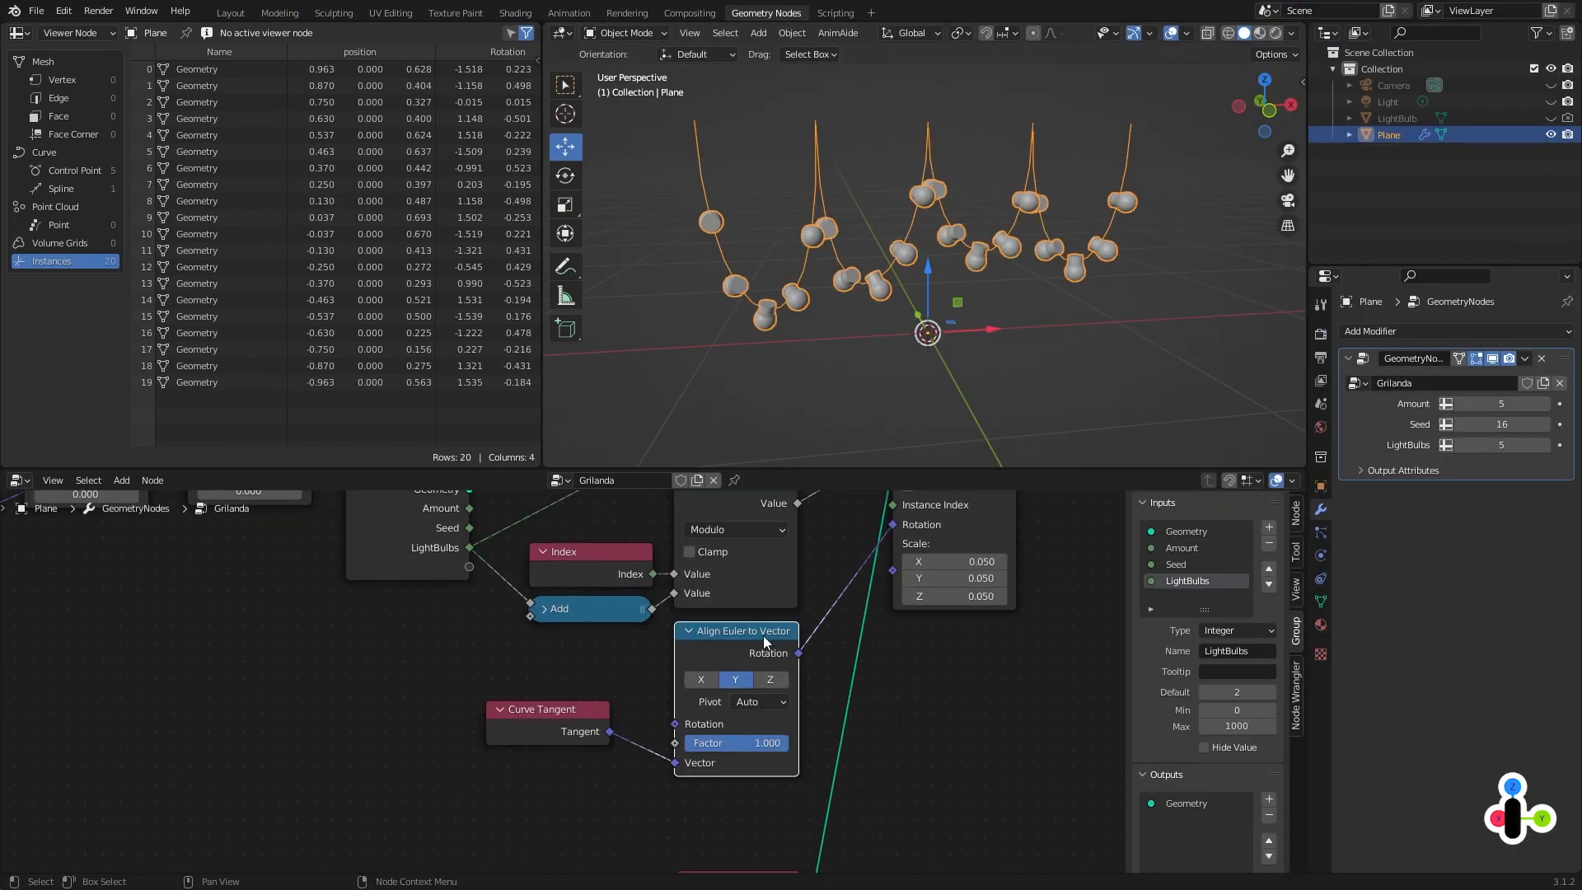
Compare how the Z and Y axis options of Align Euler to Vector orient the bulbs, temporarily marking directions on the garland.
{"action": "left_click", "coordinate": [772, 681]}
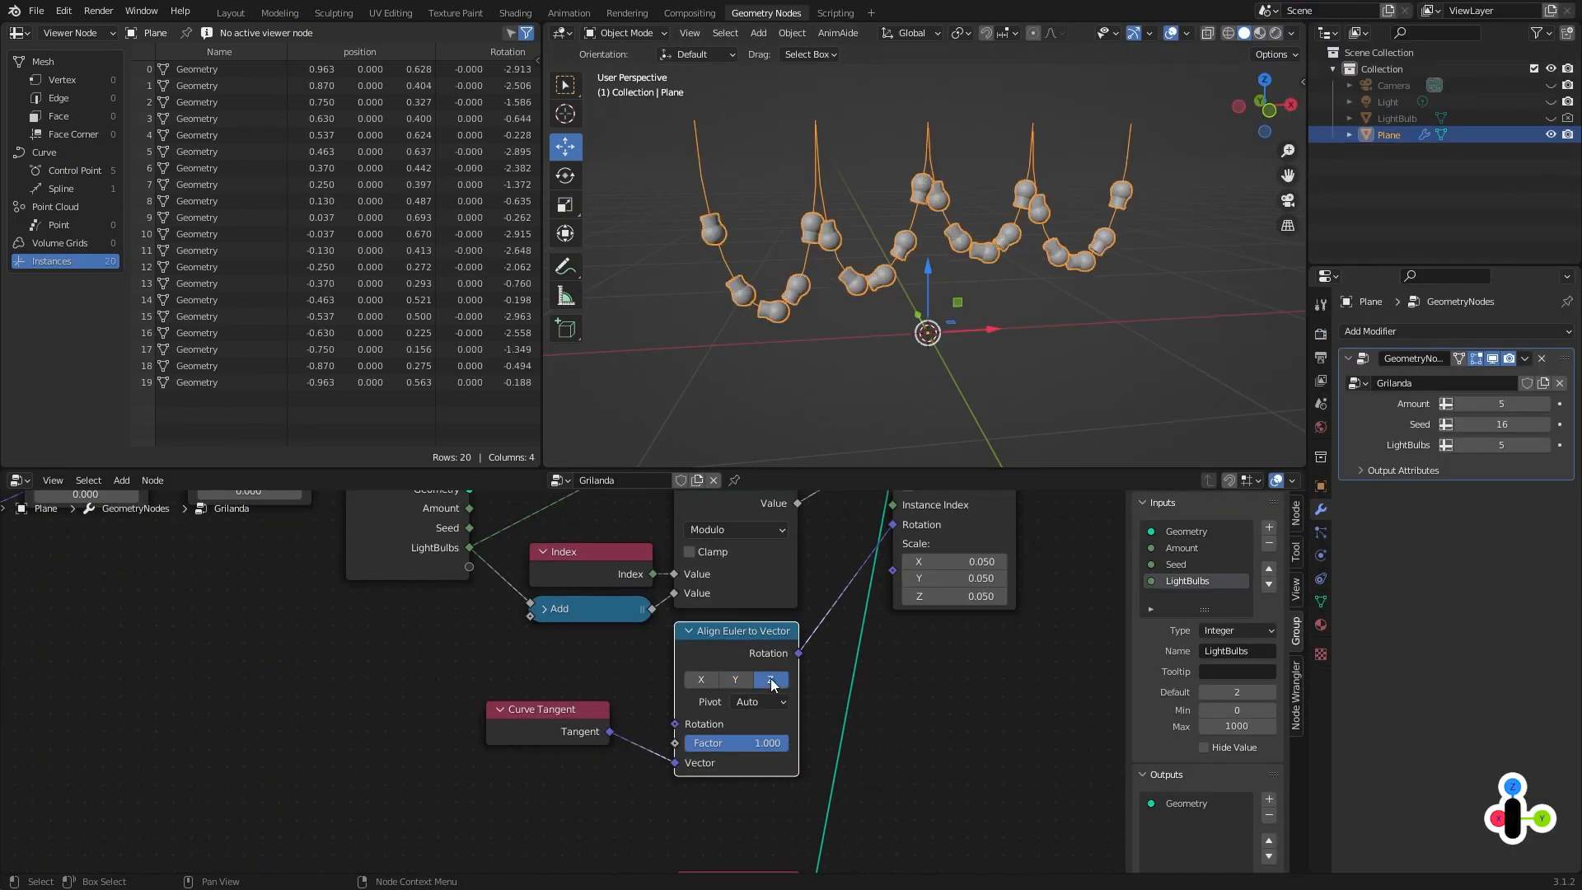
{"action": "middle_click_drag", "start_coordinate": [1083, 269], "coordinate": [1088, 221]}
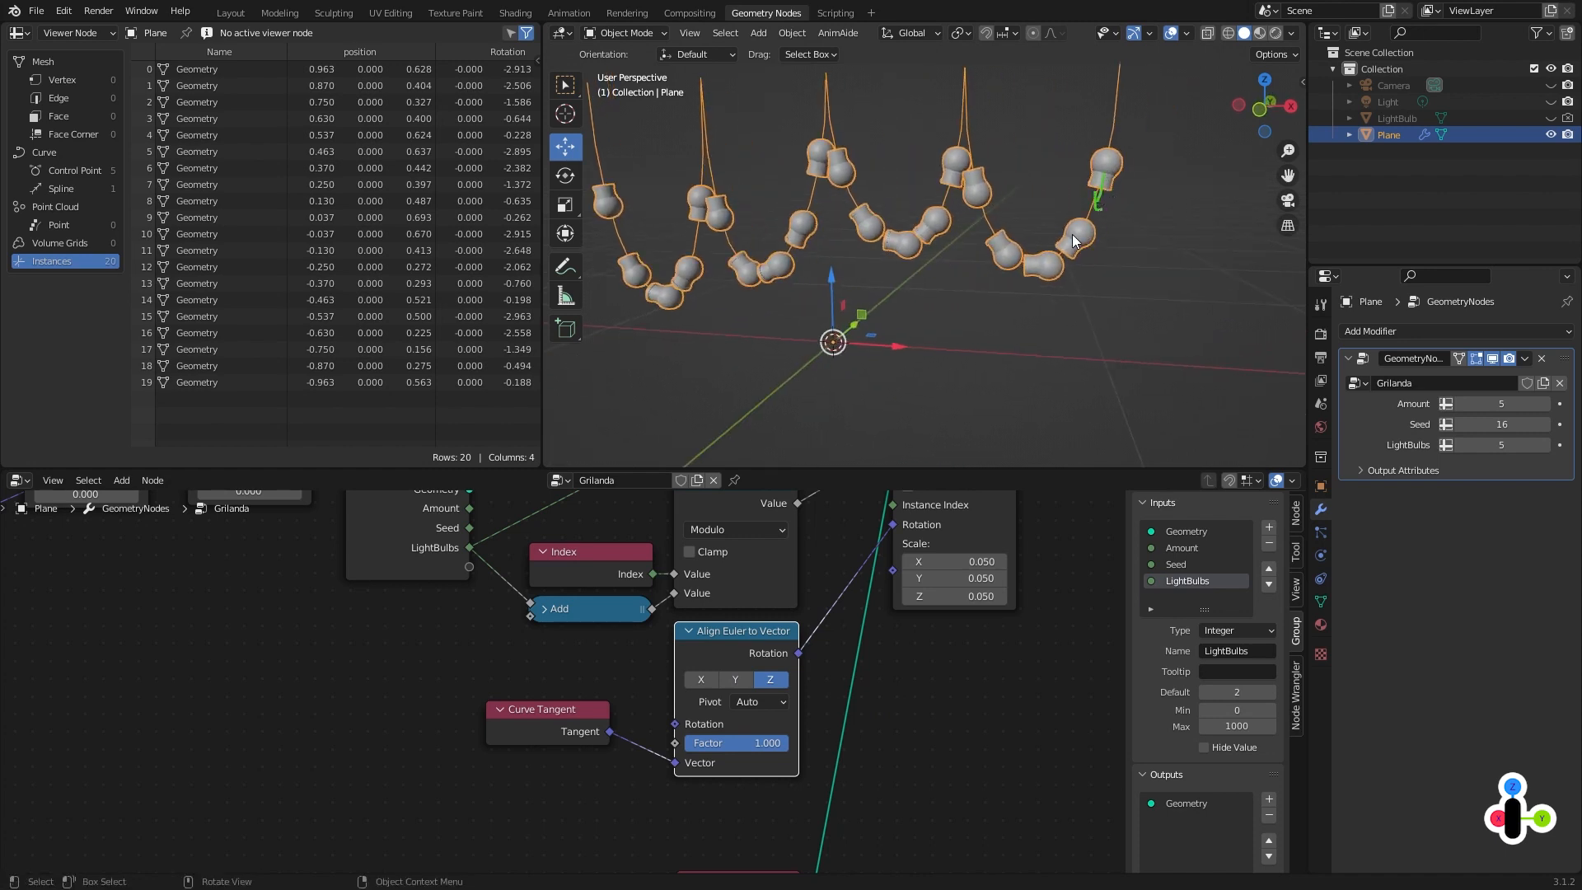
{"action": "mouse_move", "coordinate": [1047, 264]}
{"action": "left_mouse_down"}
{"action": "mouse_move", "coordinate": [1033, 267]}
{"action": "mouse_move", "coordinate": [1044, 278]}
{"action": "mouse_move", "coordinate": [984, 204]}
{"action": "left_mouse_up"}
{"action": "mouse_move", "coordinate": [986, 179]}
{"action": "right_mouse_down"}
{"action": "mouse_move", "coordinate": [979, 201]}
{"action": "mouse_move", "coordinate": [1112, 172]}
{"action": "mouse_move", "coordinate": [1012, 288]}
{"action": "mouse_move", "coordinate": [1018, 269]}
{"action": "right_mouse_up"}
{"action": "left_click", "coordinate": [735, 680]}
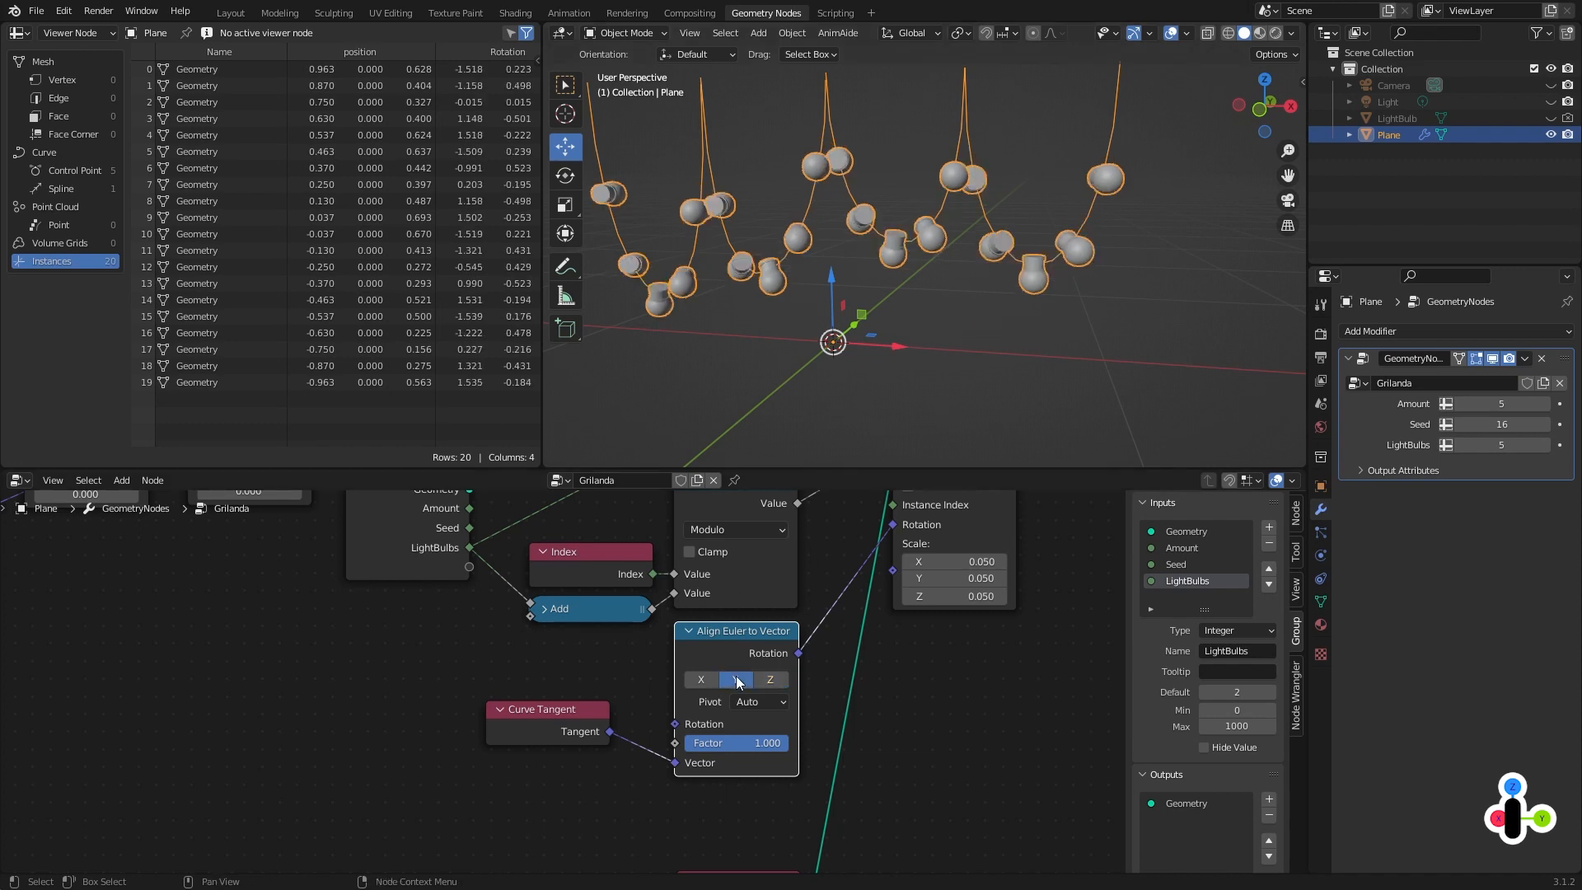
{"action": "middle_click_drag", "start_coordinate": [1065, 283], "coordinate": [1129, 190]}
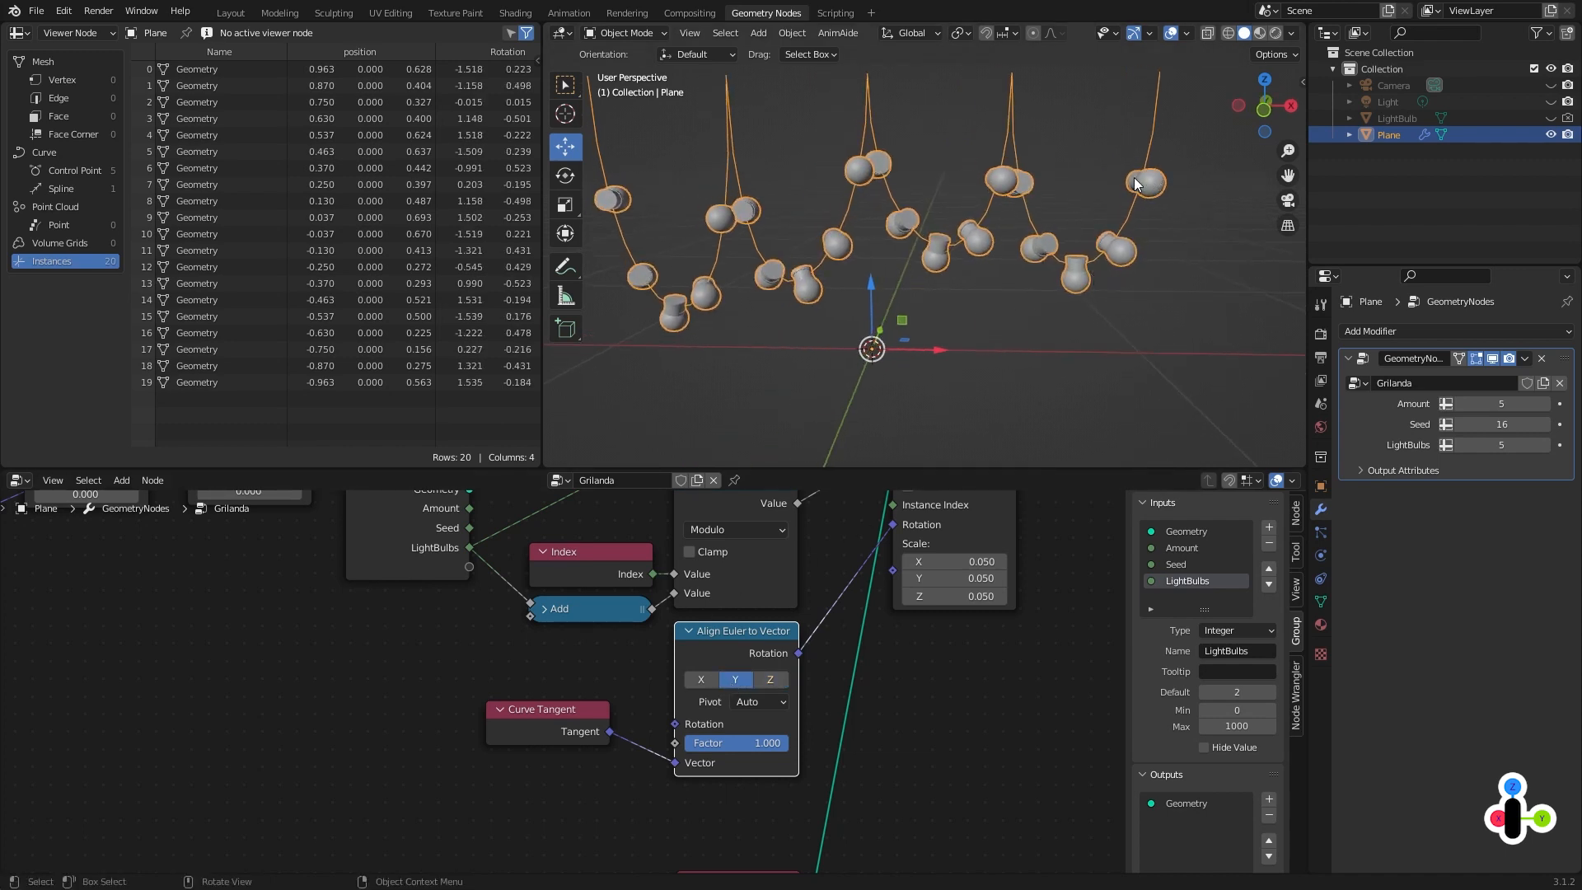
{"action": "left_click_drag", "start_coordinate": [1134, 192], "coordinate": [1086, 271]}
{"action": "right_click_drag", "start_coordinate": [1086, 272], "coordinate": [1149, 194]}
Try the X axis with a Factor of -1 on Align Euler to Vector, and restore the Y axis with Factor 1.
{"action": "left_click", "coordinate": [711, 681]}
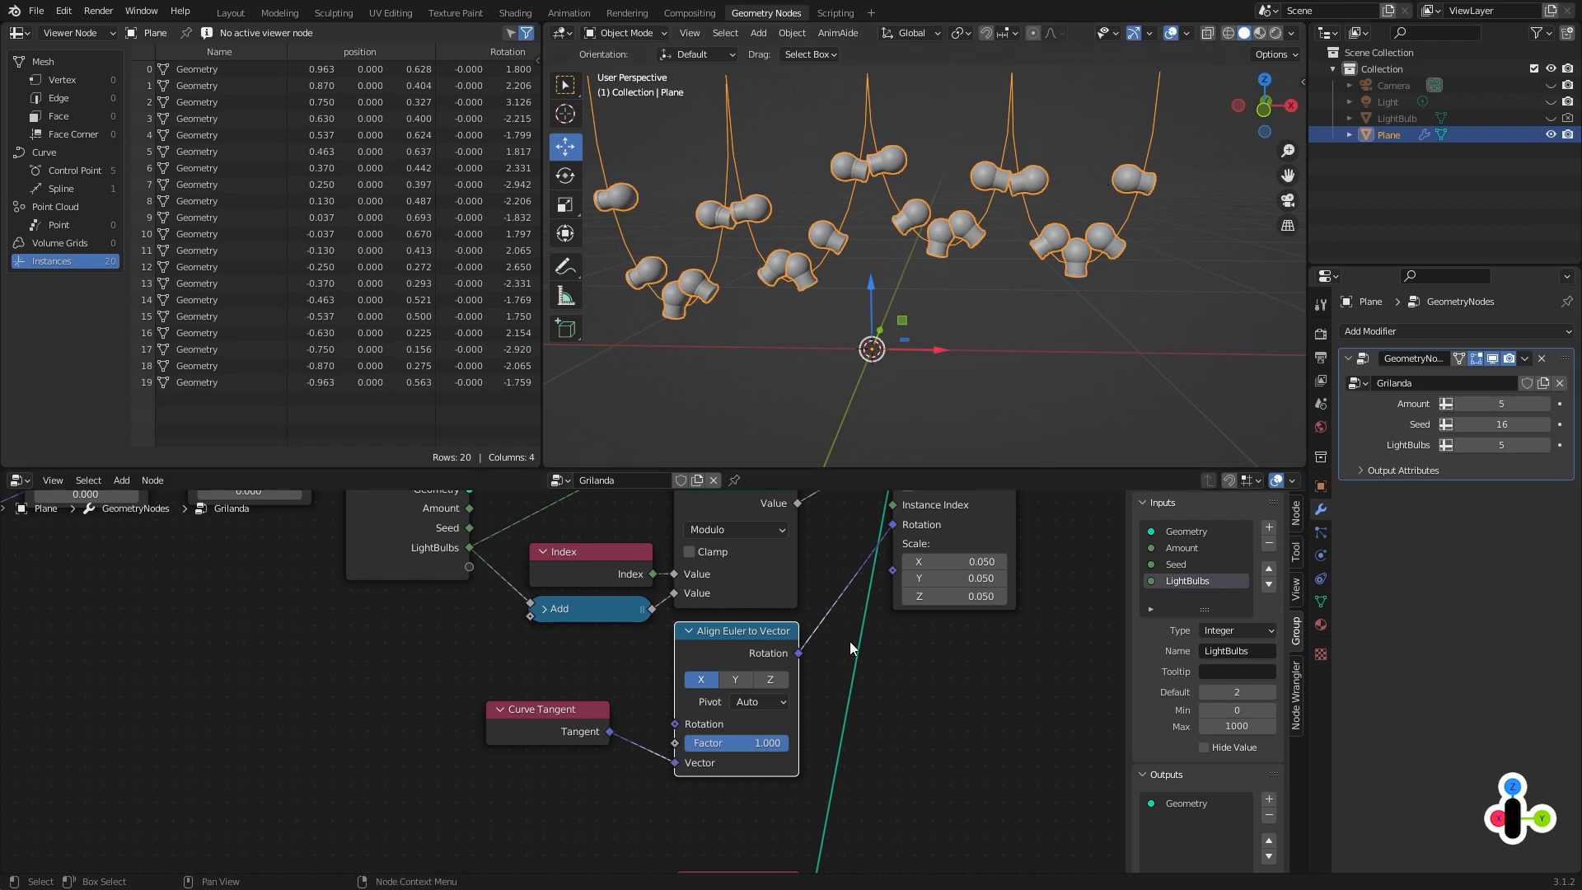
{"action": "left_click", "coordinate": [750, 741]}
{"action": "key", "text": "BackSpace"}
{"action": "type", "text": "-1"}
{"action": "key", "text": "Return"}
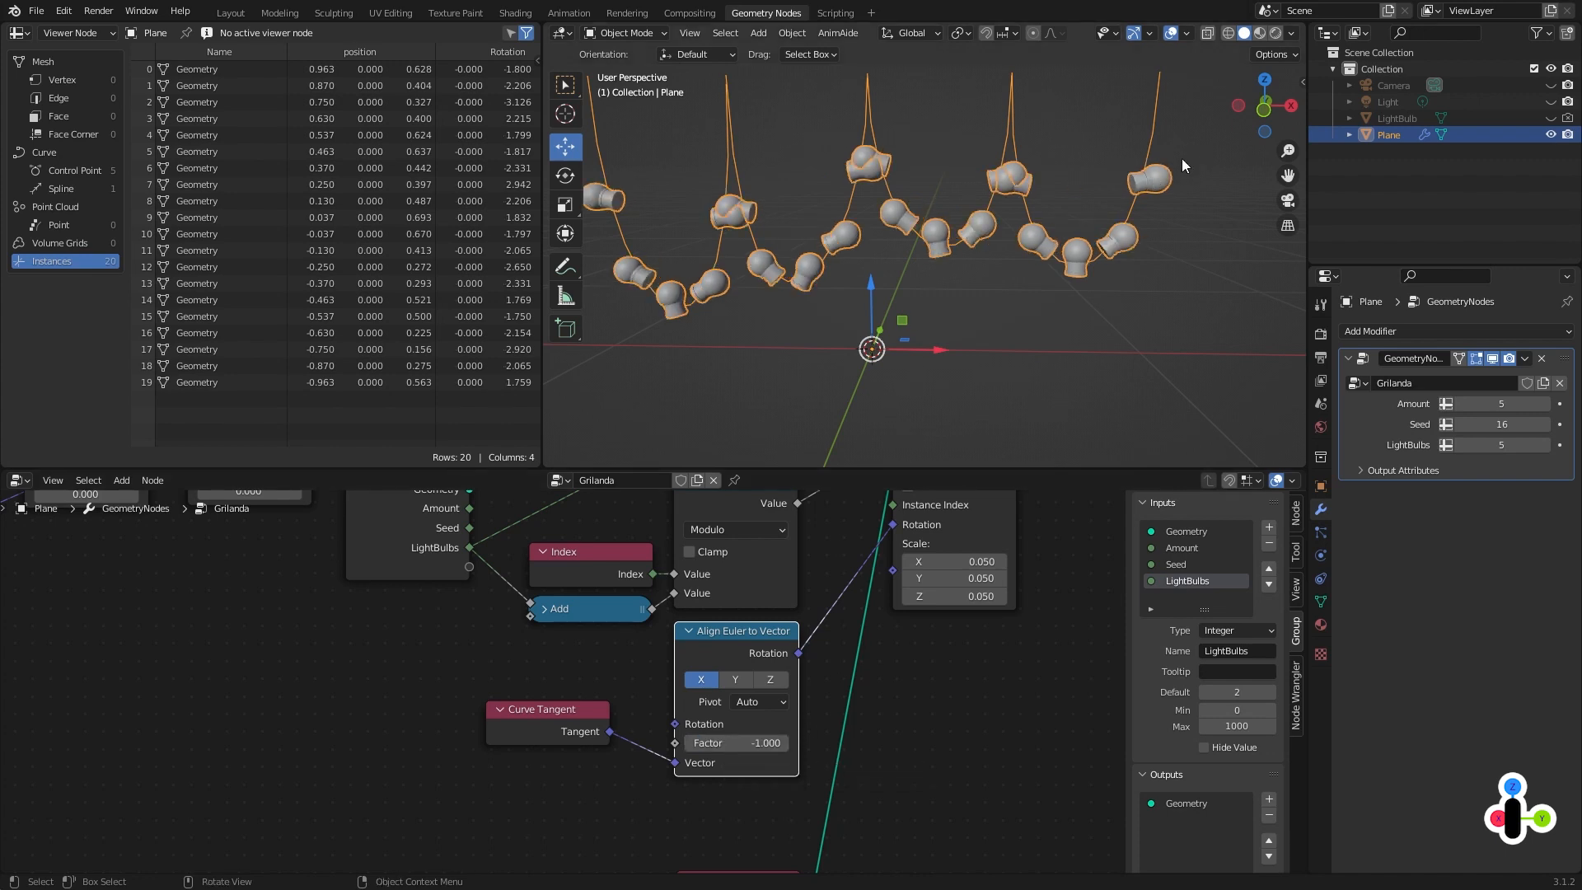
{"action": "left_click", "coordinate": [738, 676]}
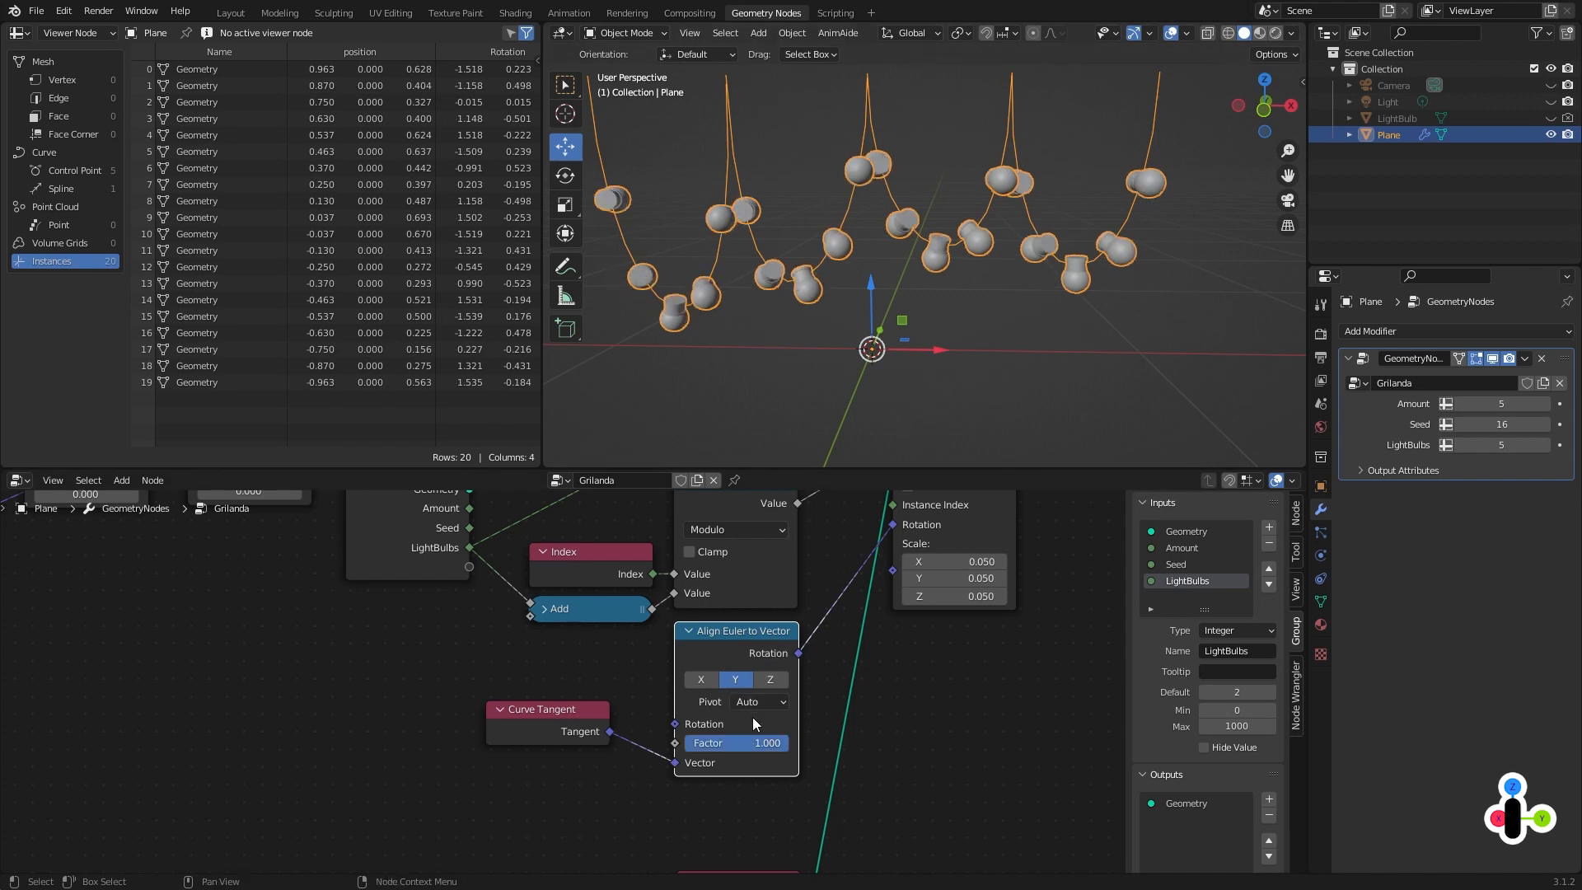
Move the Curve Tangent node closer to Align Euler to Vector and examine the bulbs' orientation along the garland.
{"action": "left_click_drag", "start_coordinate": [555, 723], "coordinate": [595, 750]}
{"action": "middle_click_drag", "start_coordinate": [1125, 284], "coordinate": [1080, 263]}
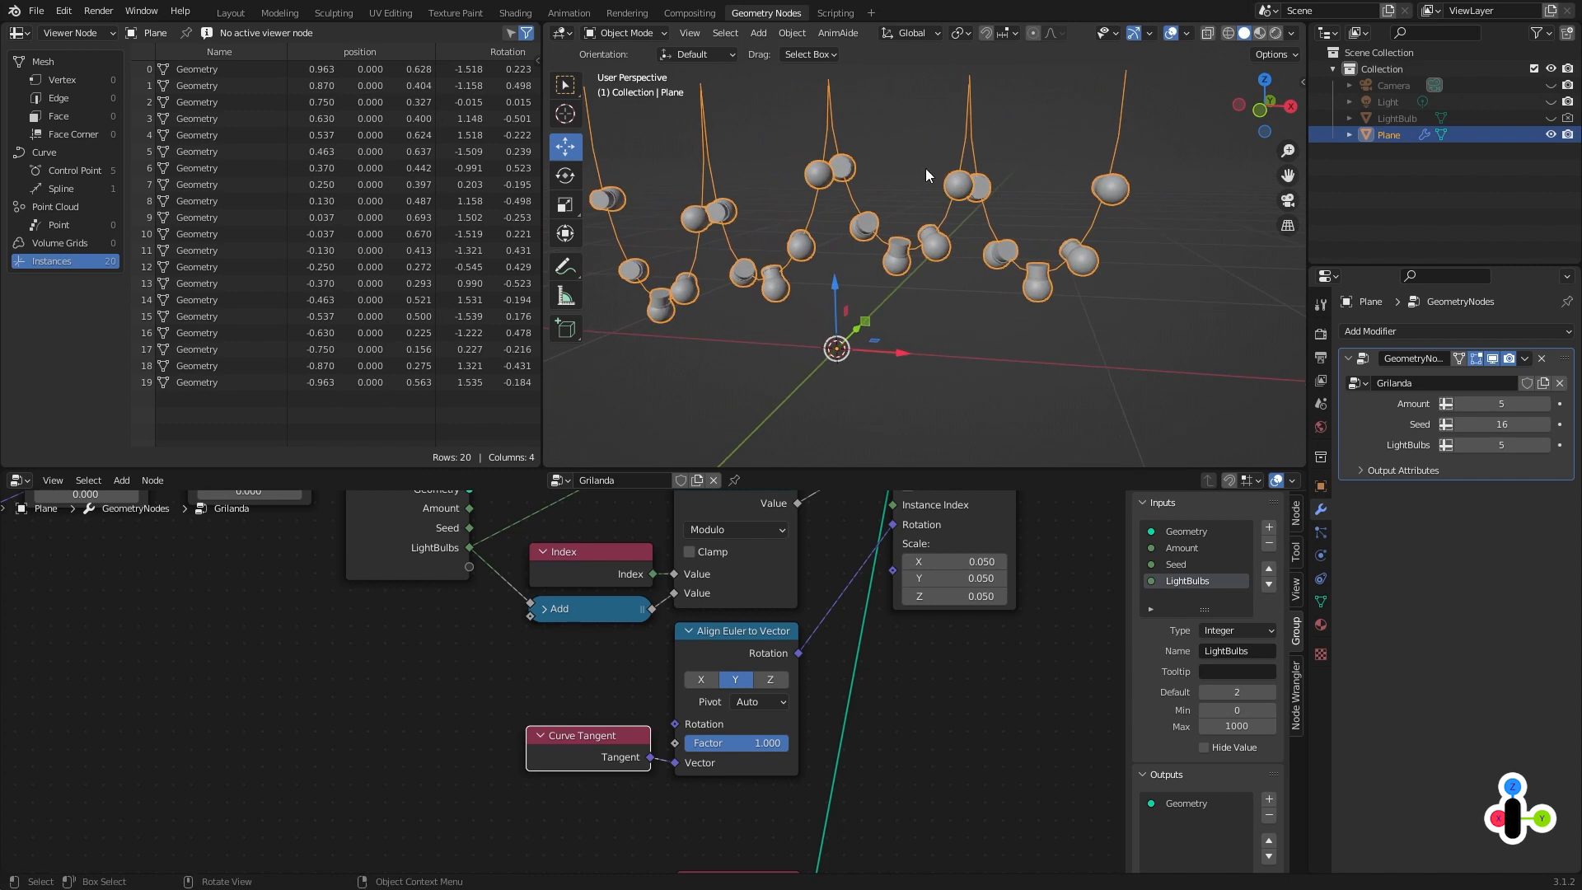
{"action": "middle_click_drag", "start_coordinate": [897, 252], "coordinate": [967, 265]}
{"action": "scroll", "coordinate": [971, 262], "scroll_direction": "up", "scroll_amount": 3}
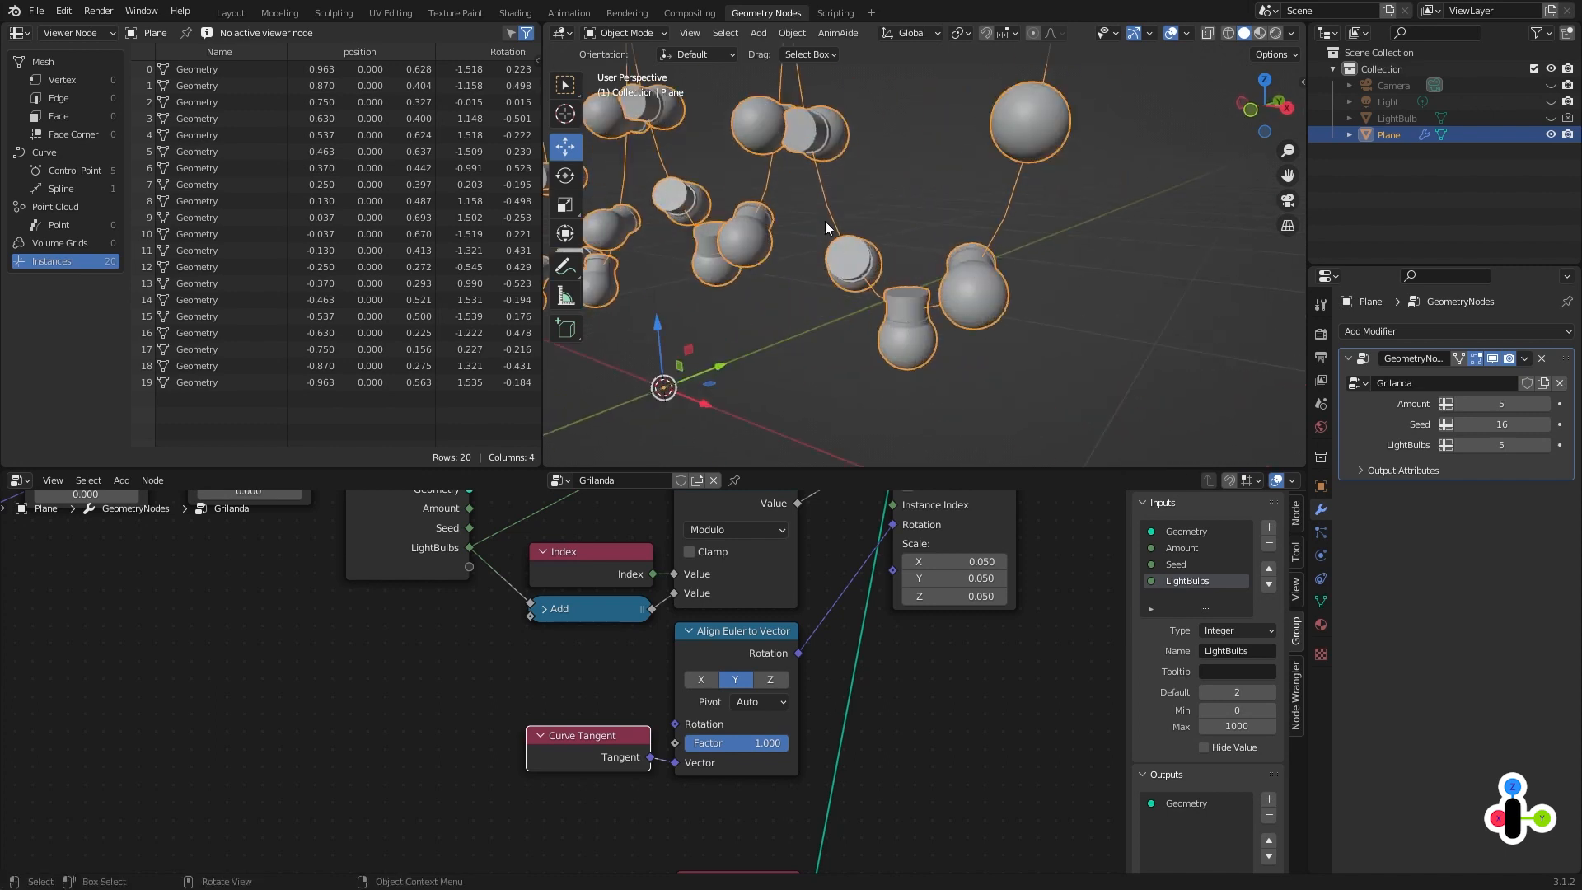
{"action": "scroll", "coordinate": [947, 212], "scroll_direction": "down", "scroll_amount": 3}
{"action": "middle_click_drag", "start_coordinate": [963, 221], "coordinate": [1000, 254]}
{"action": "scroll", "coordinate": [664, 717], "scroll_direction": "down", "scroll_amount": 1}
{"action": "left_click_drag", "start_coordinate": [569, 733], "coordinate": [567, 763]}
Duplicate the Random Value node that feeds Combine XYZ and place the copy beside the Curve Tangent node.
{"action": "middle_click_drag", "start_coordinate": [567, 763], "coordinate": [606, 752]}
{"action": "scroll", "coordinate": [607, 752], "scroll_direction": "down", "scroll_amount": 3}
{"action": "middle_click_drag", "start_coordinate": [495, 707], "coordinate": [789, 706]}
{"action": "left_click", "coordinate": [156, 633]}
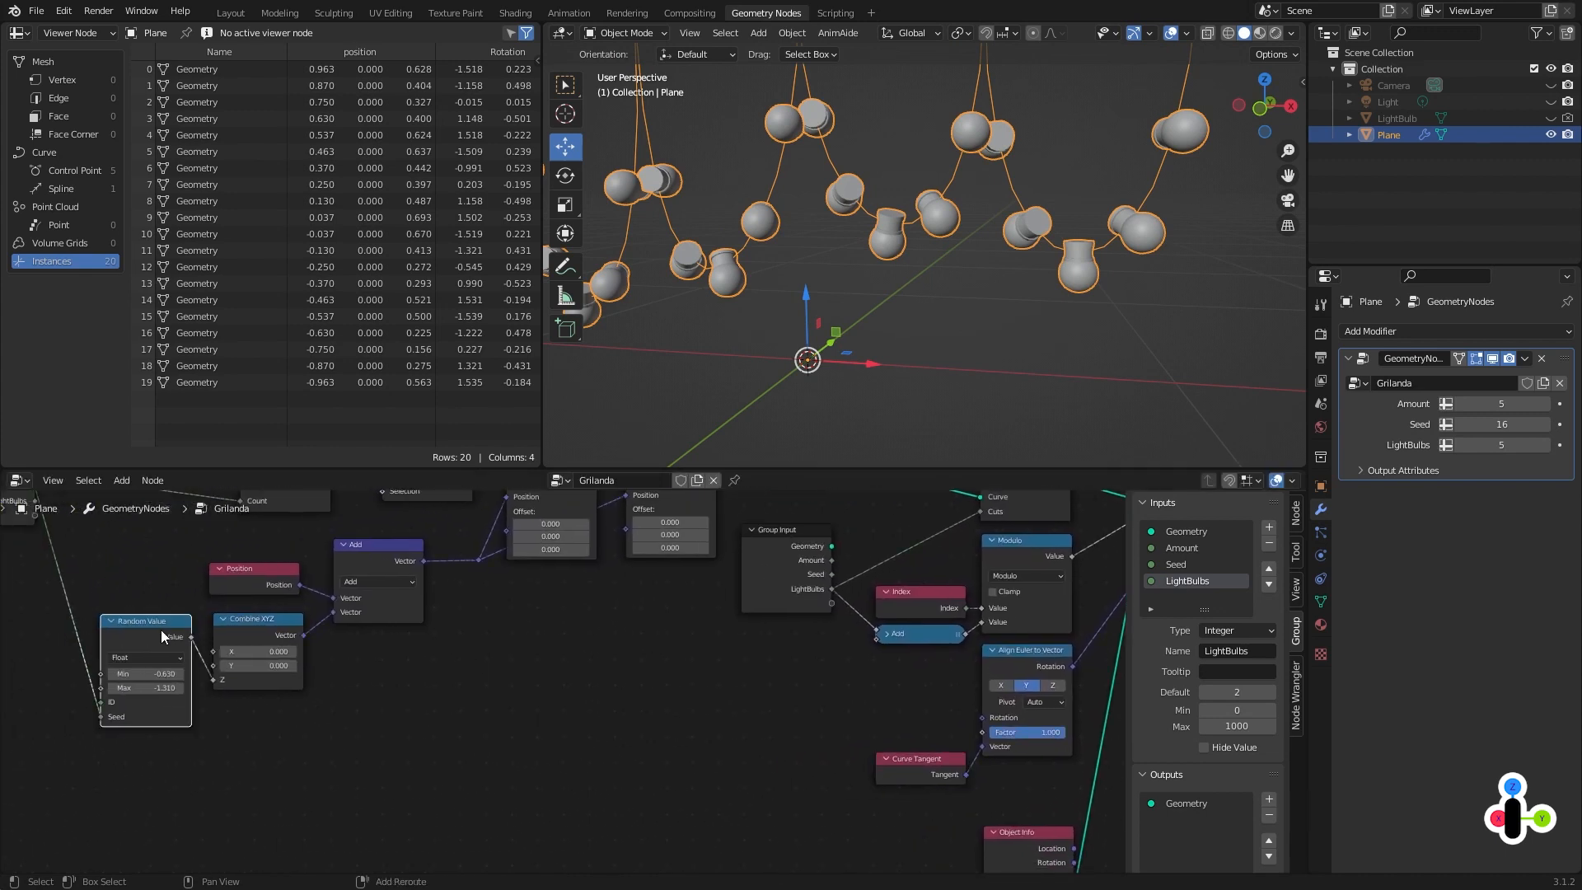
{"action": "key", "text": "shift+d"}
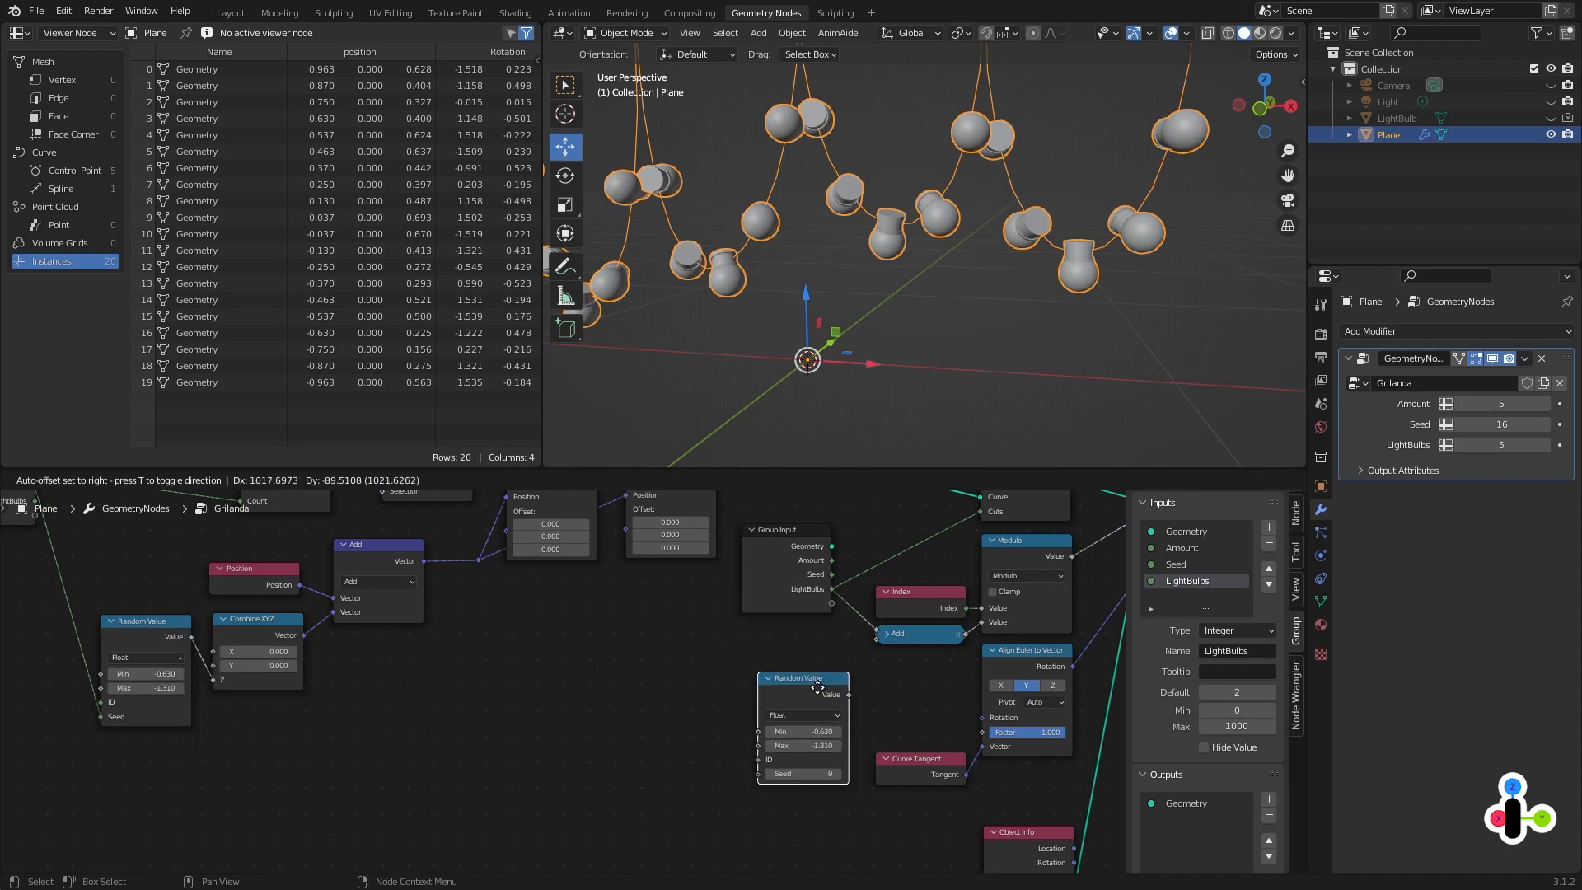
{"action": "left_click", "coordinate": [814, 689]}
{"action": "scroll", "coordinate": [824, 700], "scroll_direction": "up", "scroll_amount": 1}
{"action": "middle_click_drag", "start_coordinate": [825, 702], "coordinate": [667, 708]}
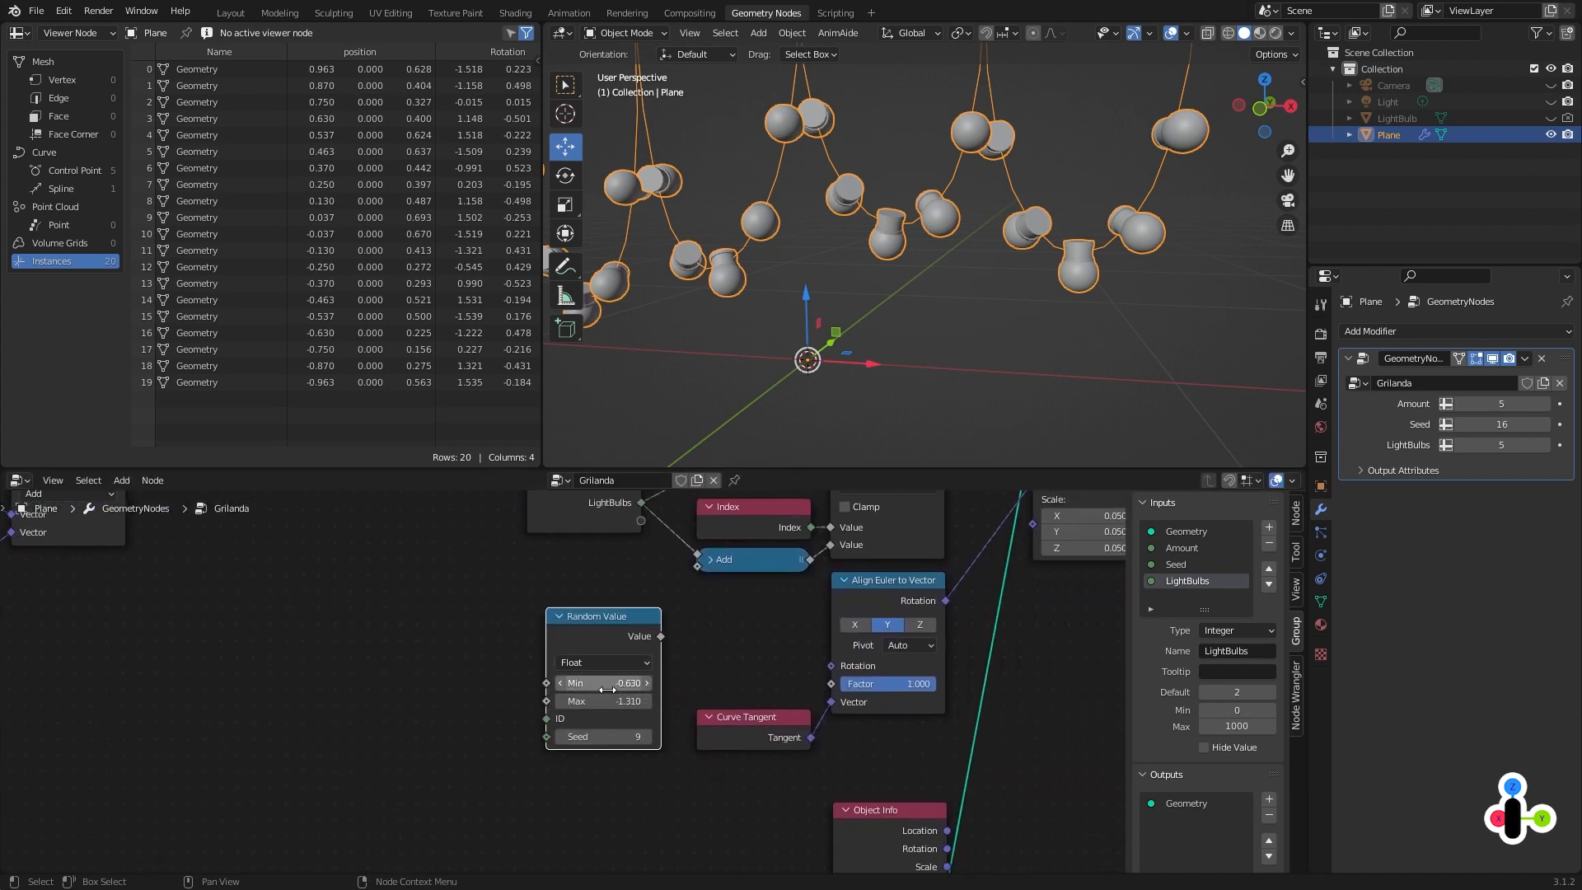
Set the duplicated Random Value node's Min to 0 and Max to 1, and shift it slightly away from Curve Tangent.
{"action": "key", "text": "BackSpace"}
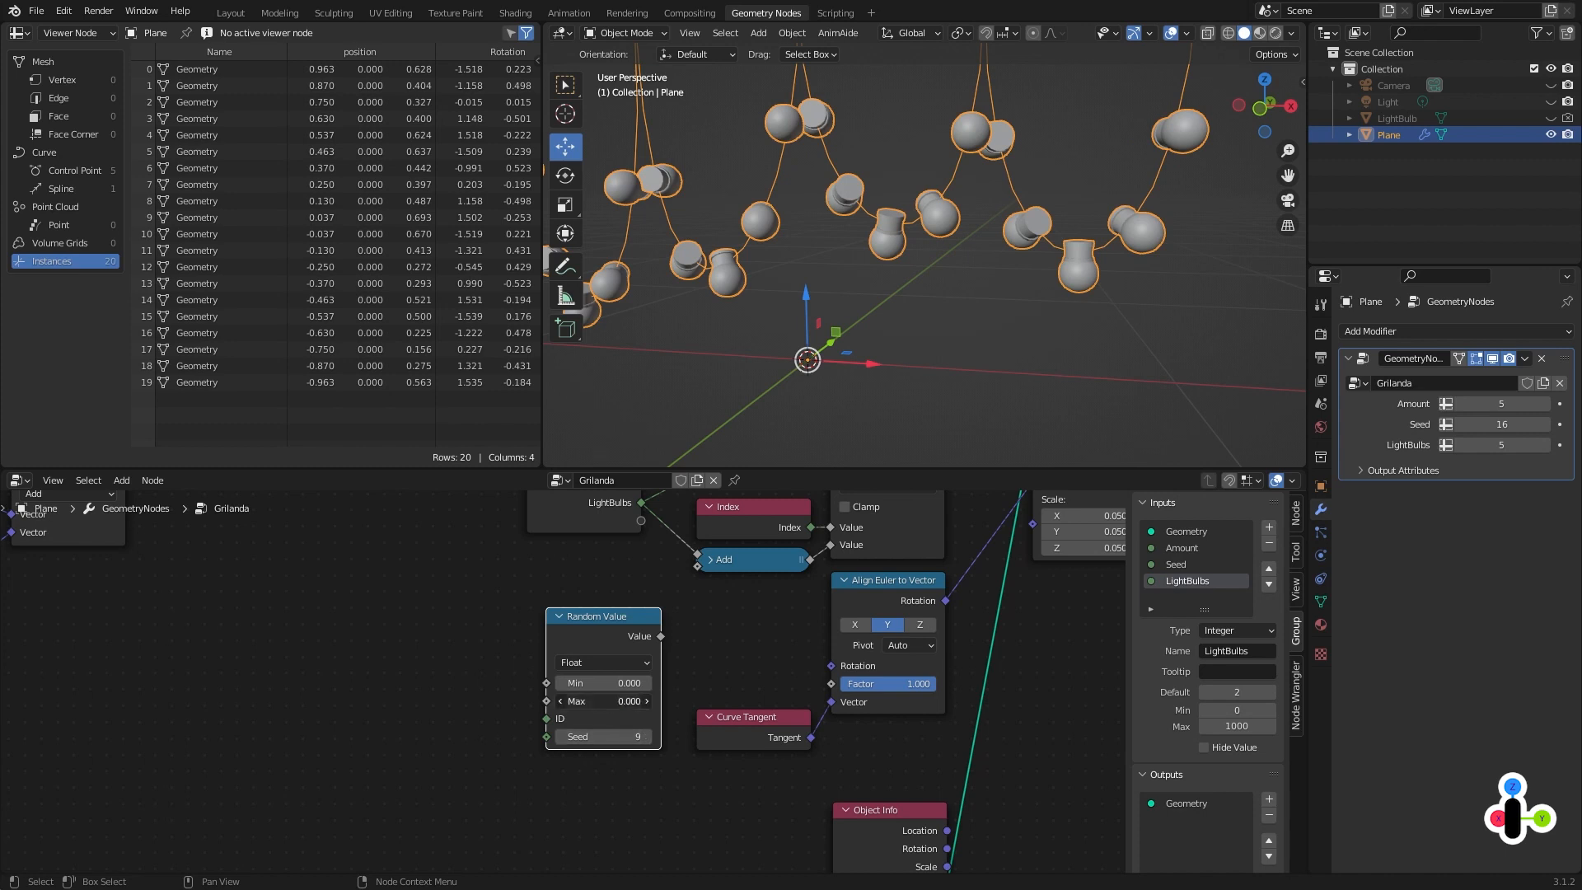
{"action": "key", "text": "BackSpace"}
{"action": "left_click_drag", "start_coordinate": [591, 627], "coordinate": [581, 625]}
{"action": "left_click_drag", "start_coordinate": [652, 629], "coordinate": [690, 590]}
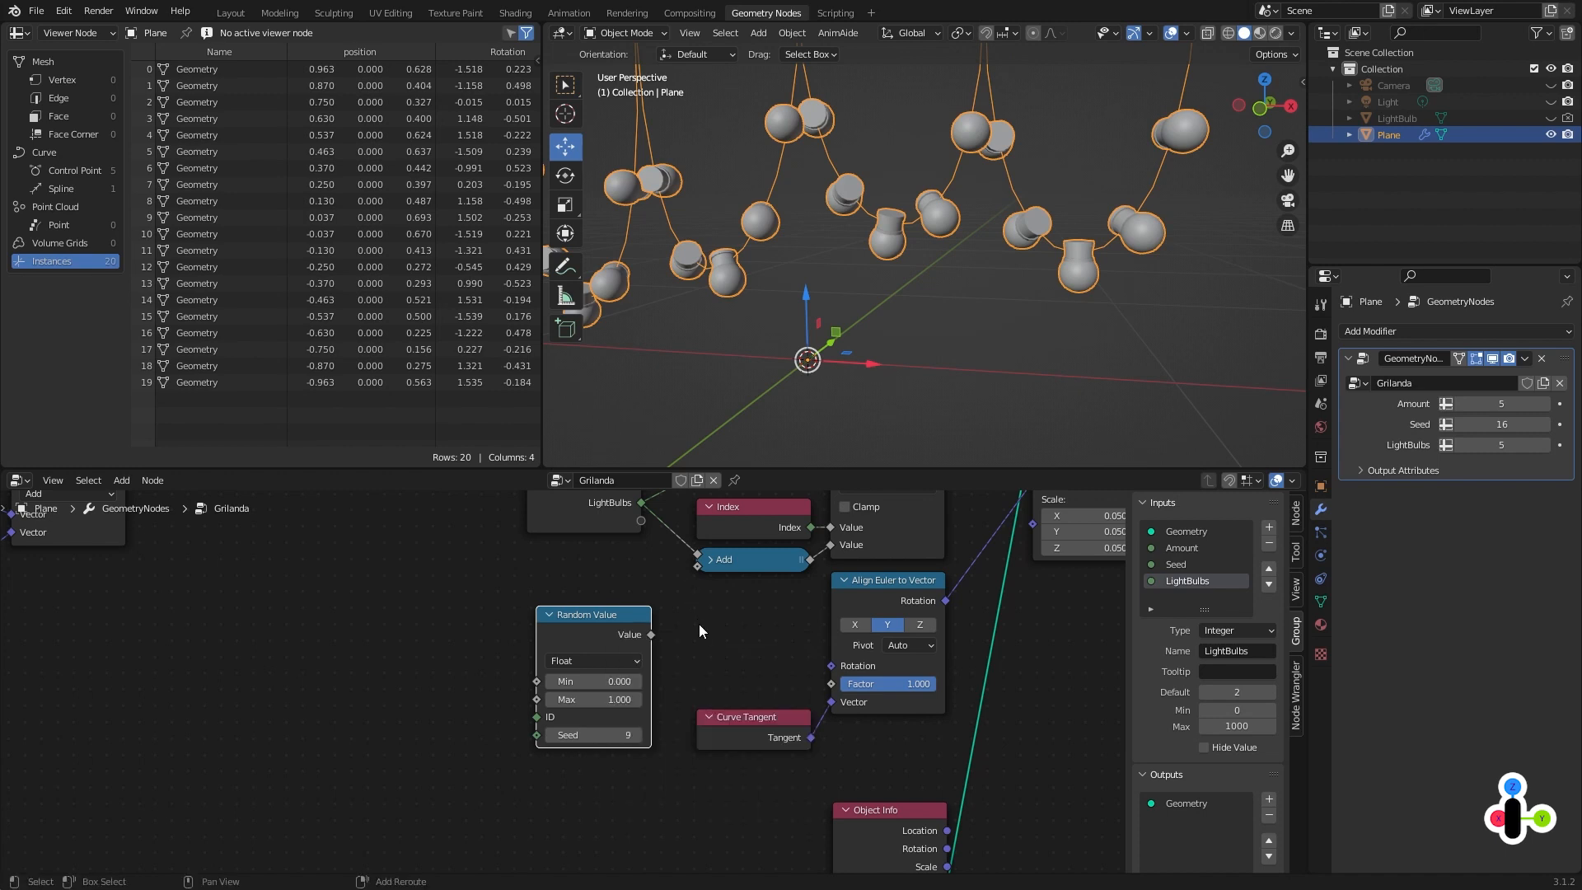
Add a Rotate Euler node beside the duplicated Random Value and move both nodes clear of Curve Tangent.
{"action": "key", "text": "shift+a"}
{"action": "type", "text": "rotate"}
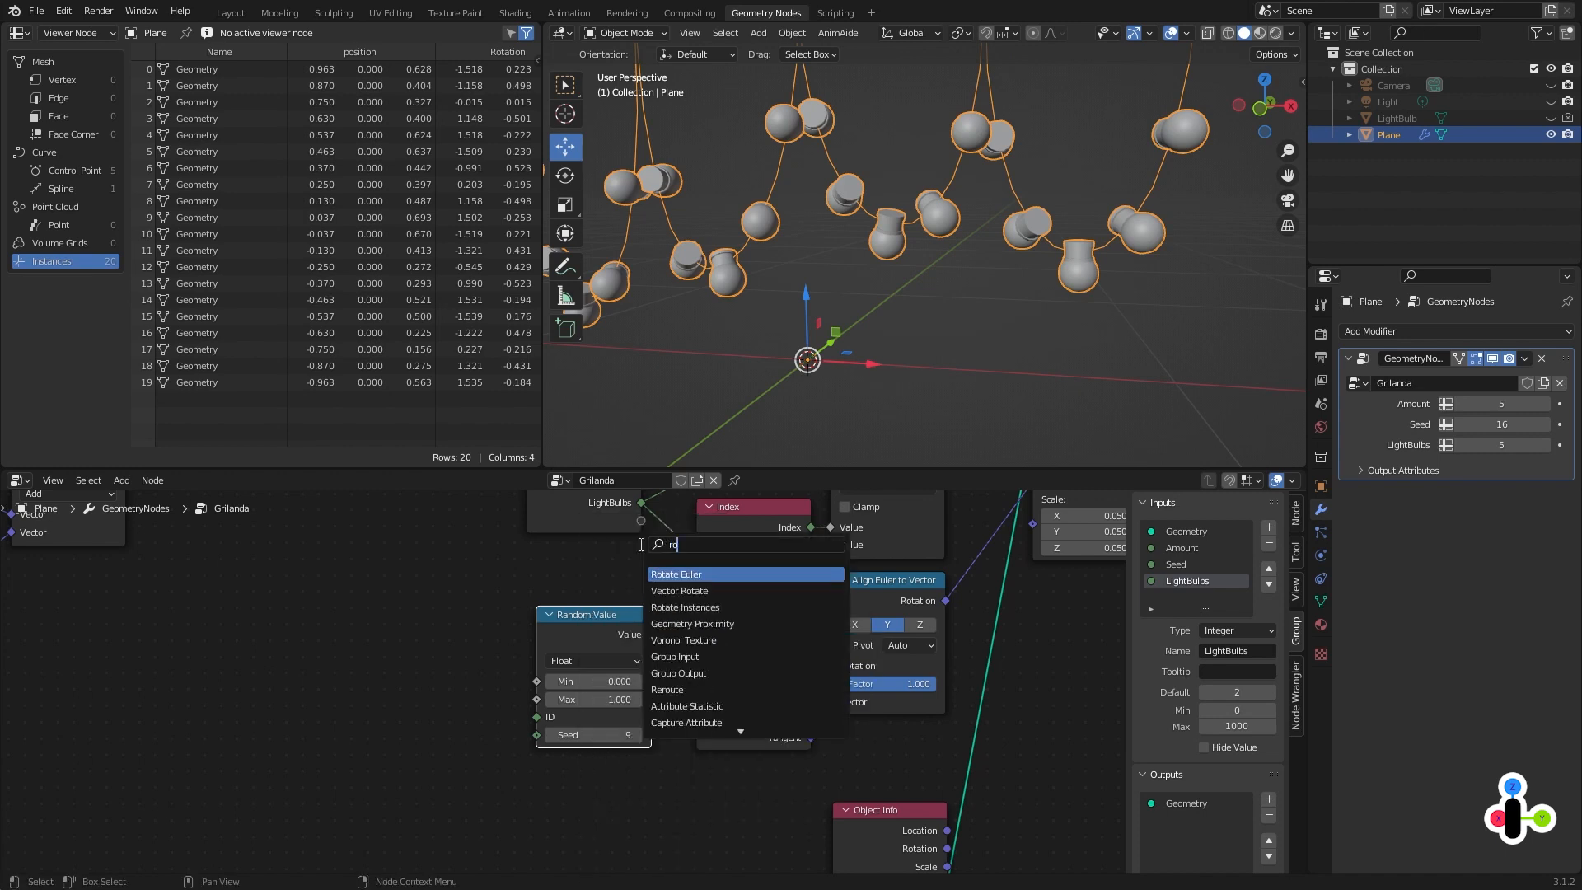
{"action": "key", "text": "Return"}
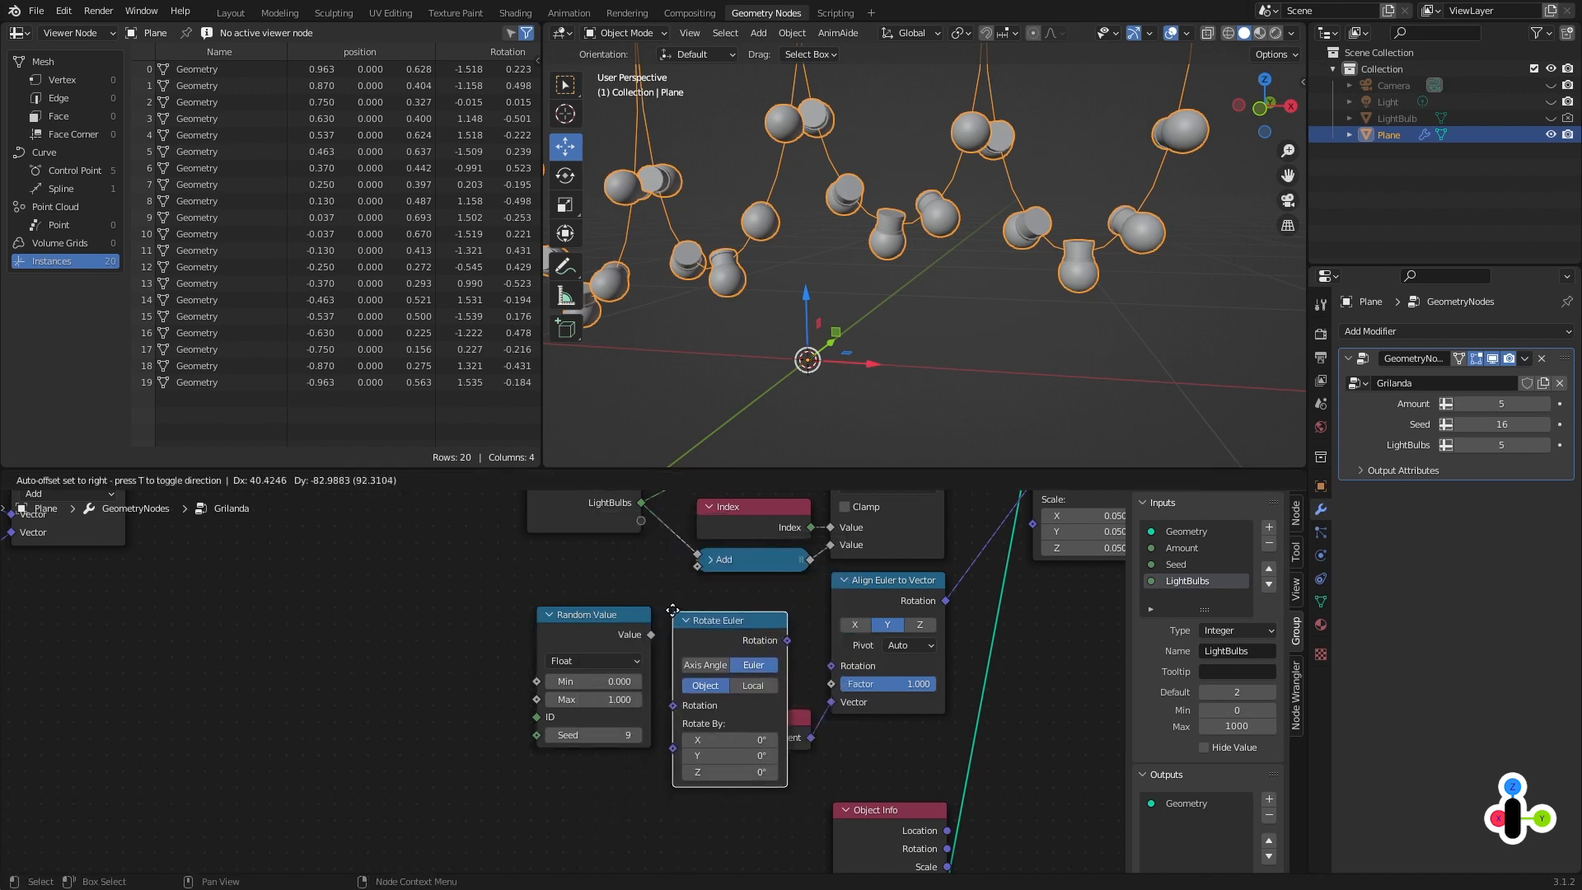
{"action": "left_click", "coordinate": [671, 591]}
{"action": "left_click_drag", "start_coordinate": [579, 587], "coordinate": [688, 619]}
{"action": "key", "text": "g"}
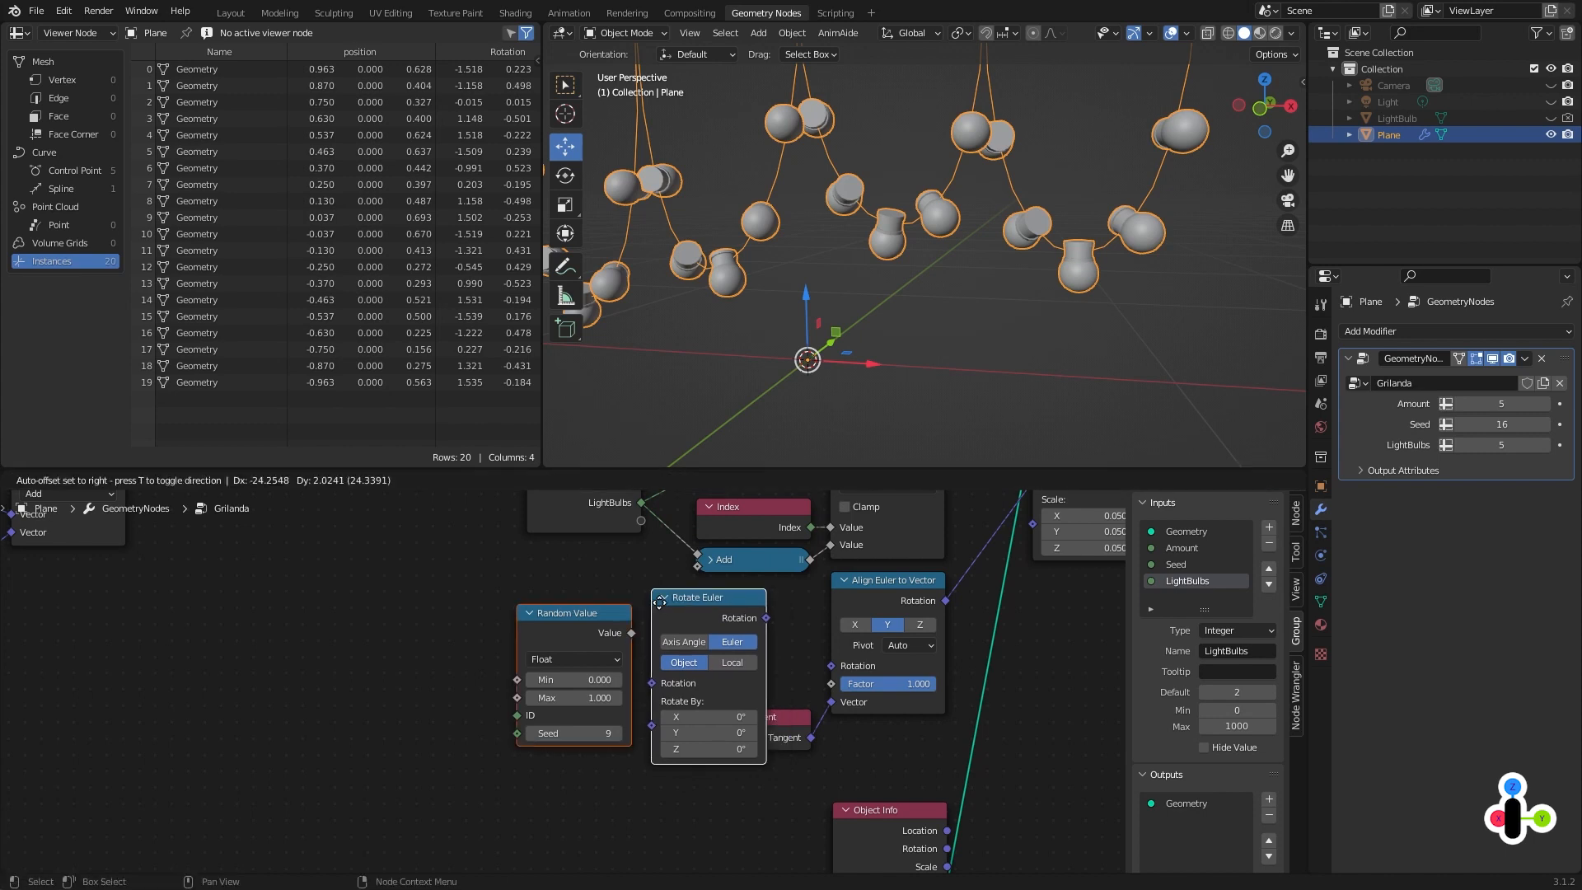
{"action": "left_click", "coordinate": [563, 617]}
{"action": "left_click", "coordinate": [723, 631]}
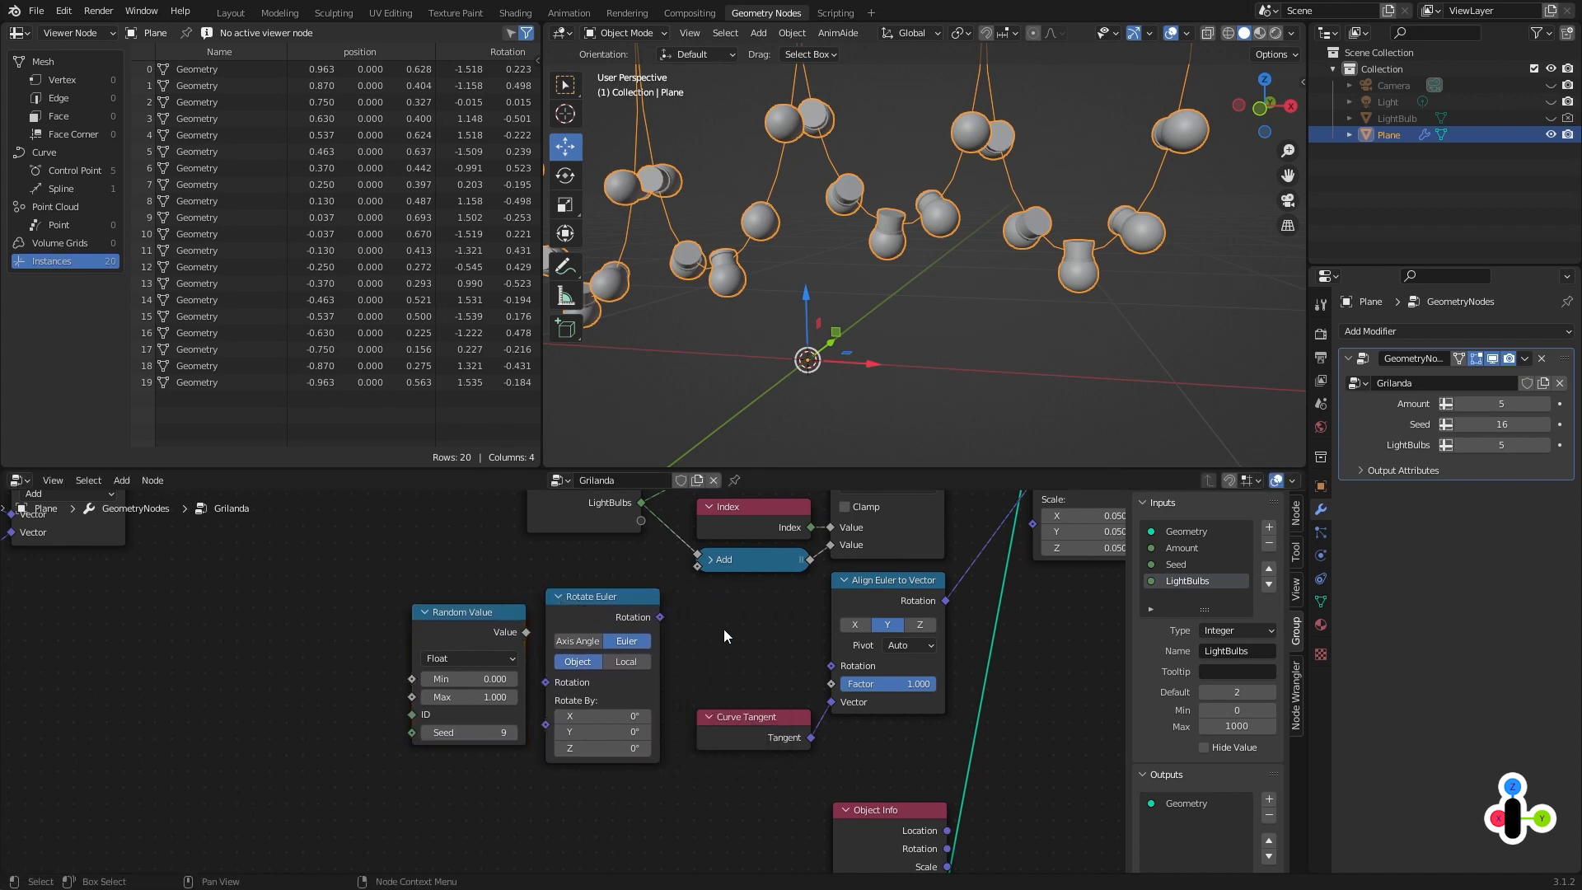
Set Rotate Euler to Axis Angle in Local space and connect its Rotation output to Align Euler to Vector's Rotation input.
{"action": "left_click", "coordinate": [575, 642]}
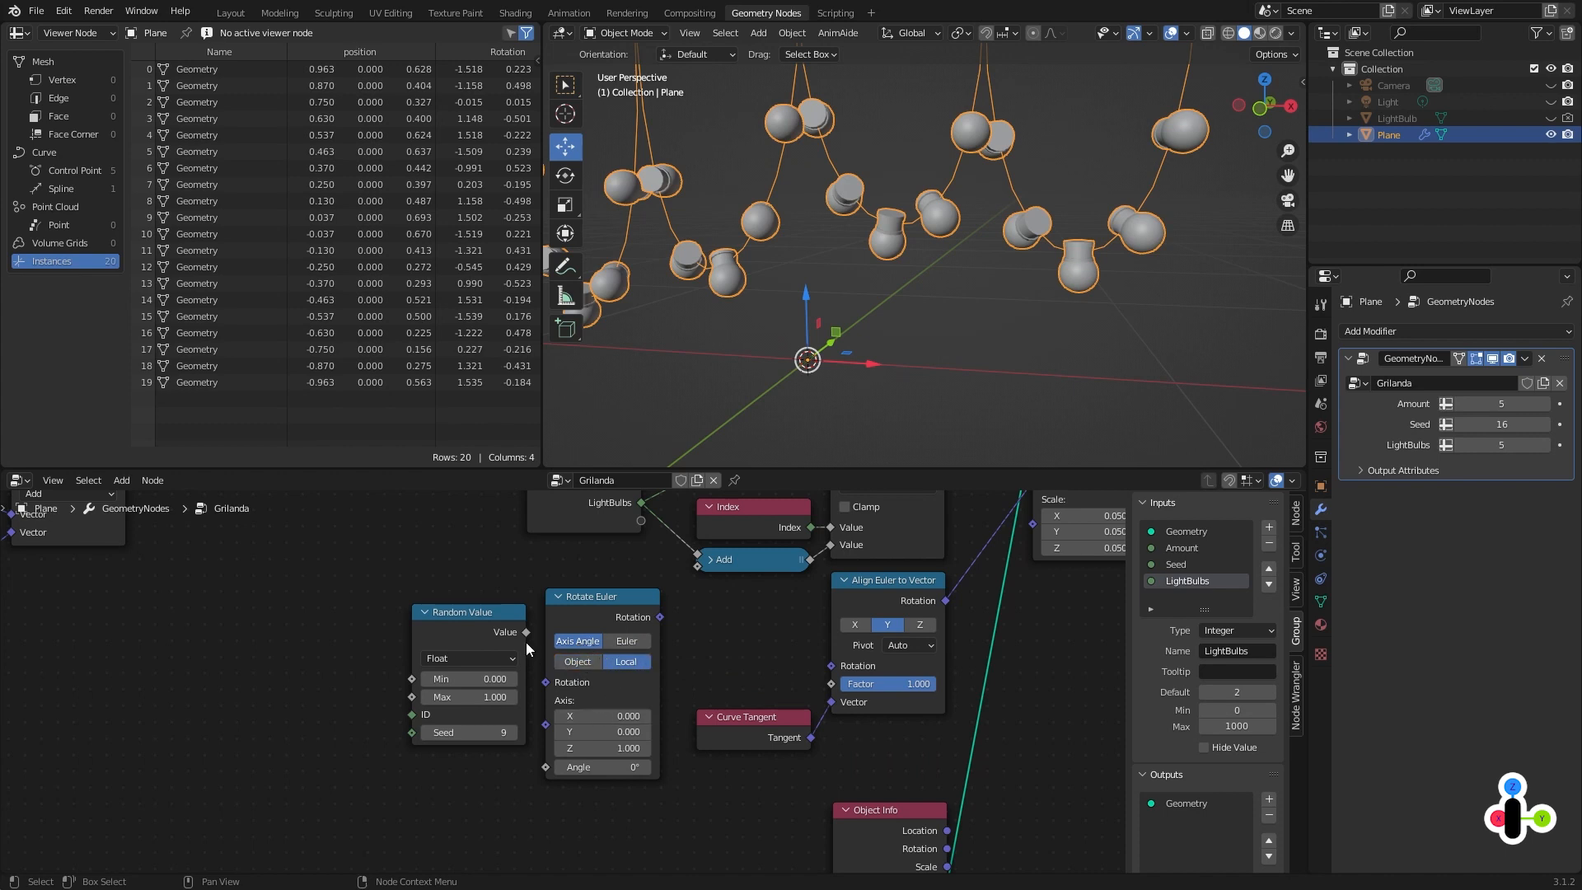
{"action": "left_click_drag", "start_coordinate": [525, 632], "coordinate": [511, 738]}
{"action": "left_click", "coordinate": [716, 635]}
{"action": "left_click_drag", "start_coordinate": [660, 617], "coordinate": [830, 666]}
Connect Random Value to the Angle input of Rotate Euler and widen its Min and Max range.
{"action": "left_click_drag", "start_coordinate": [602, 768], "coordinate": [546, 767]}
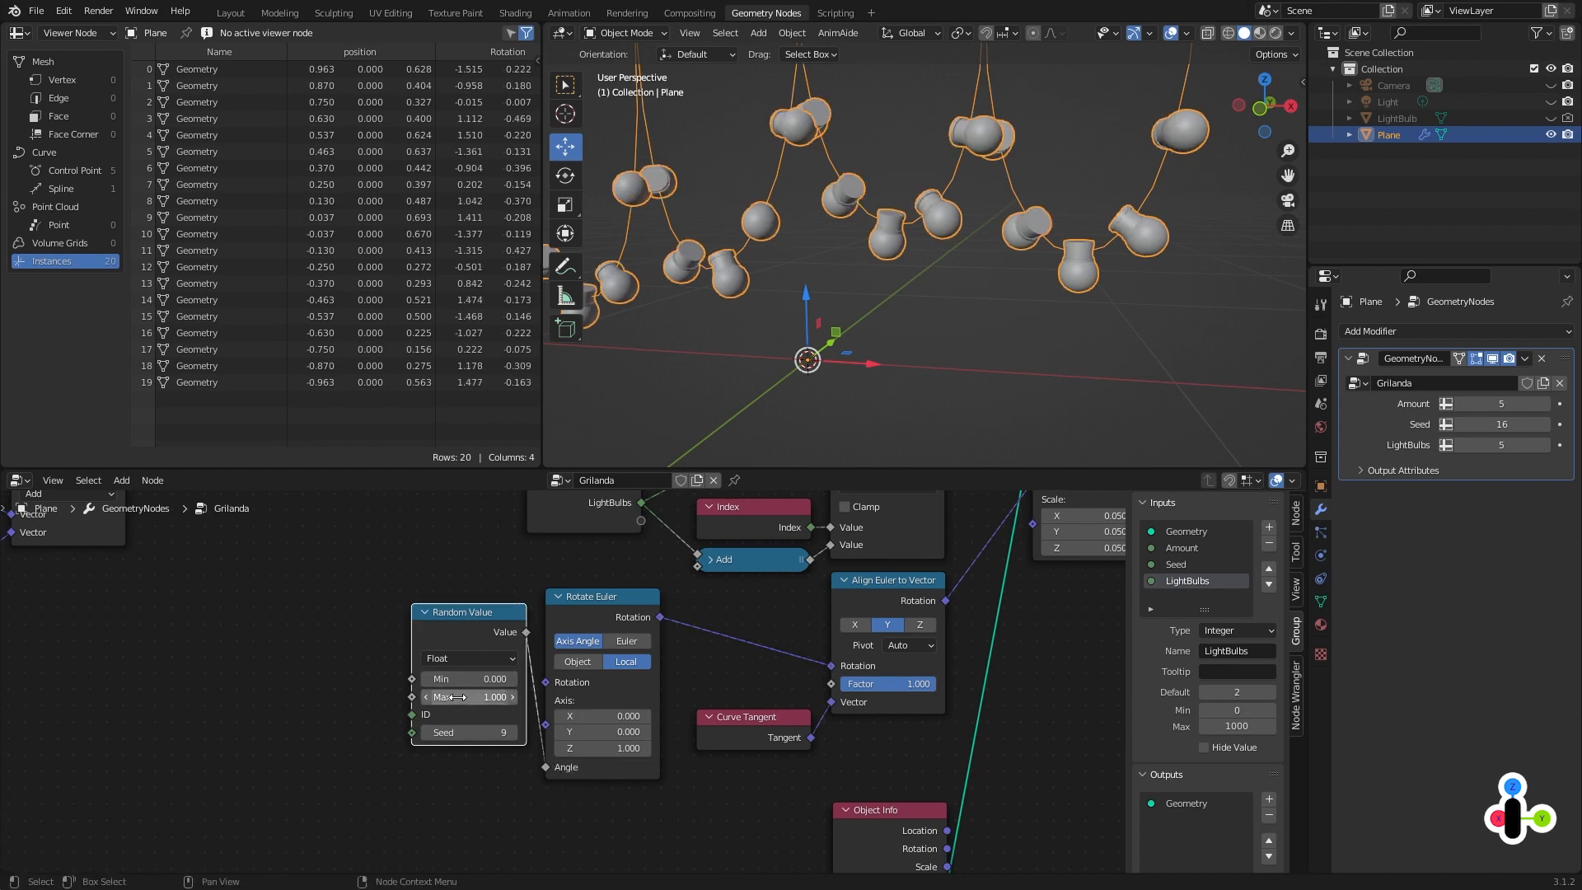
{"action": "left_click_drag", "start_coordinate": [469, 698], "coordinate": [239, 679]}
Enclose all the bulb instancing and rotation nodes in a frame and move it away from the main curve nodes.
{"action": "scroll", "coordinate": [857, 627], "scroll_direction": "down", "scroll_amount": 3}
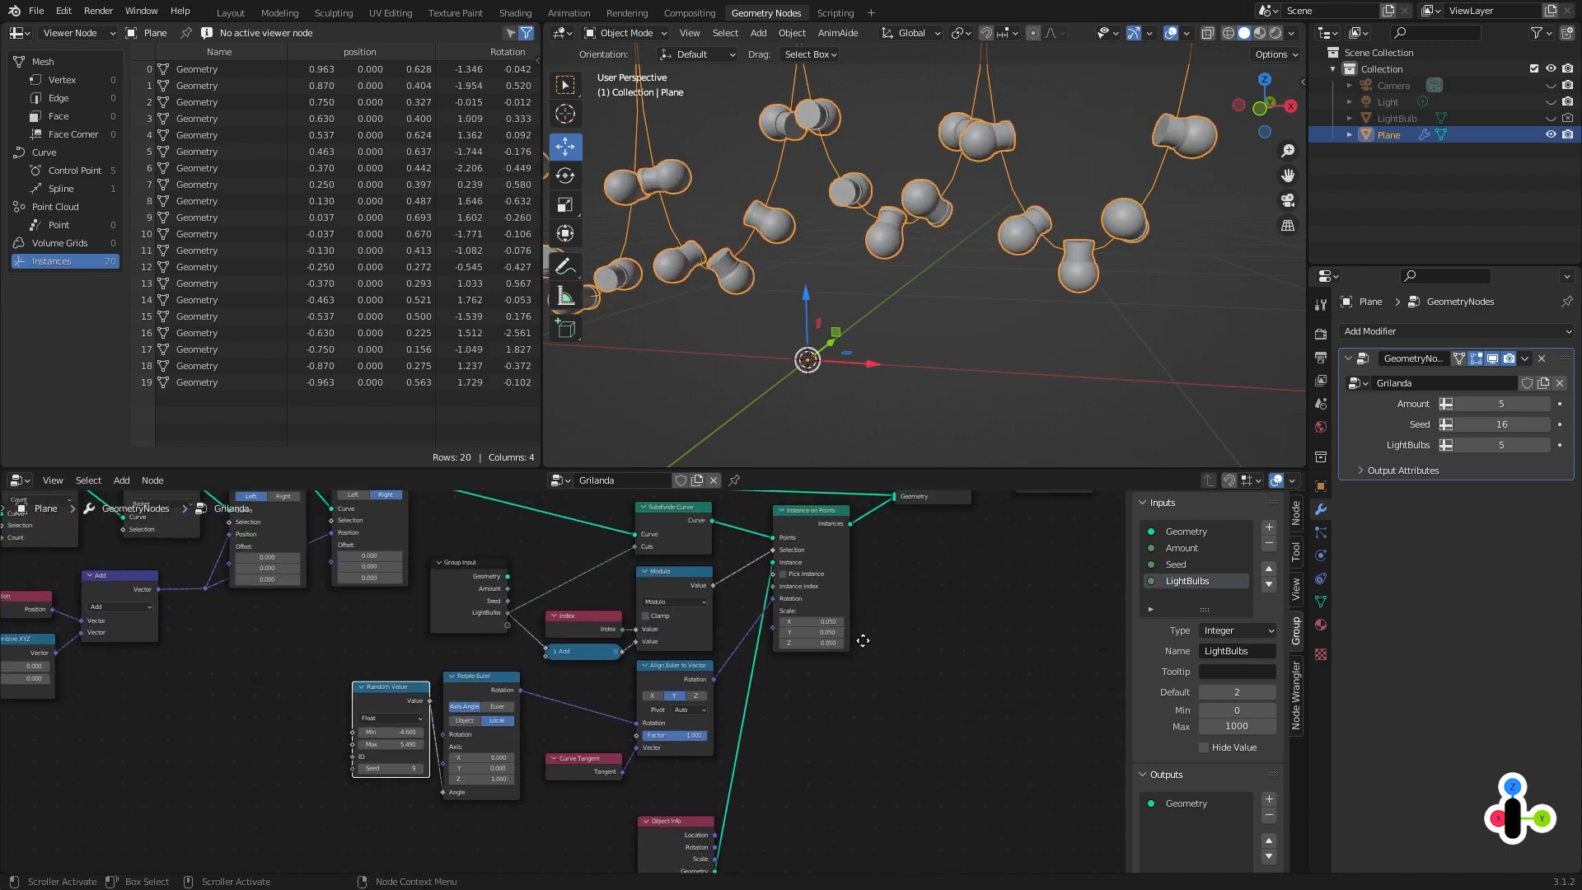
{"action": "scroll", "coordinate": [838, 659], "scroll_direction": "down", "scroll_amount": 2}
{"action": "left_click_drag", "start_coordinate": [437, 530], "coordinate": [752, 874]}
{"action": "left_click", "coordinate": [389, 714], "text": "shift"}
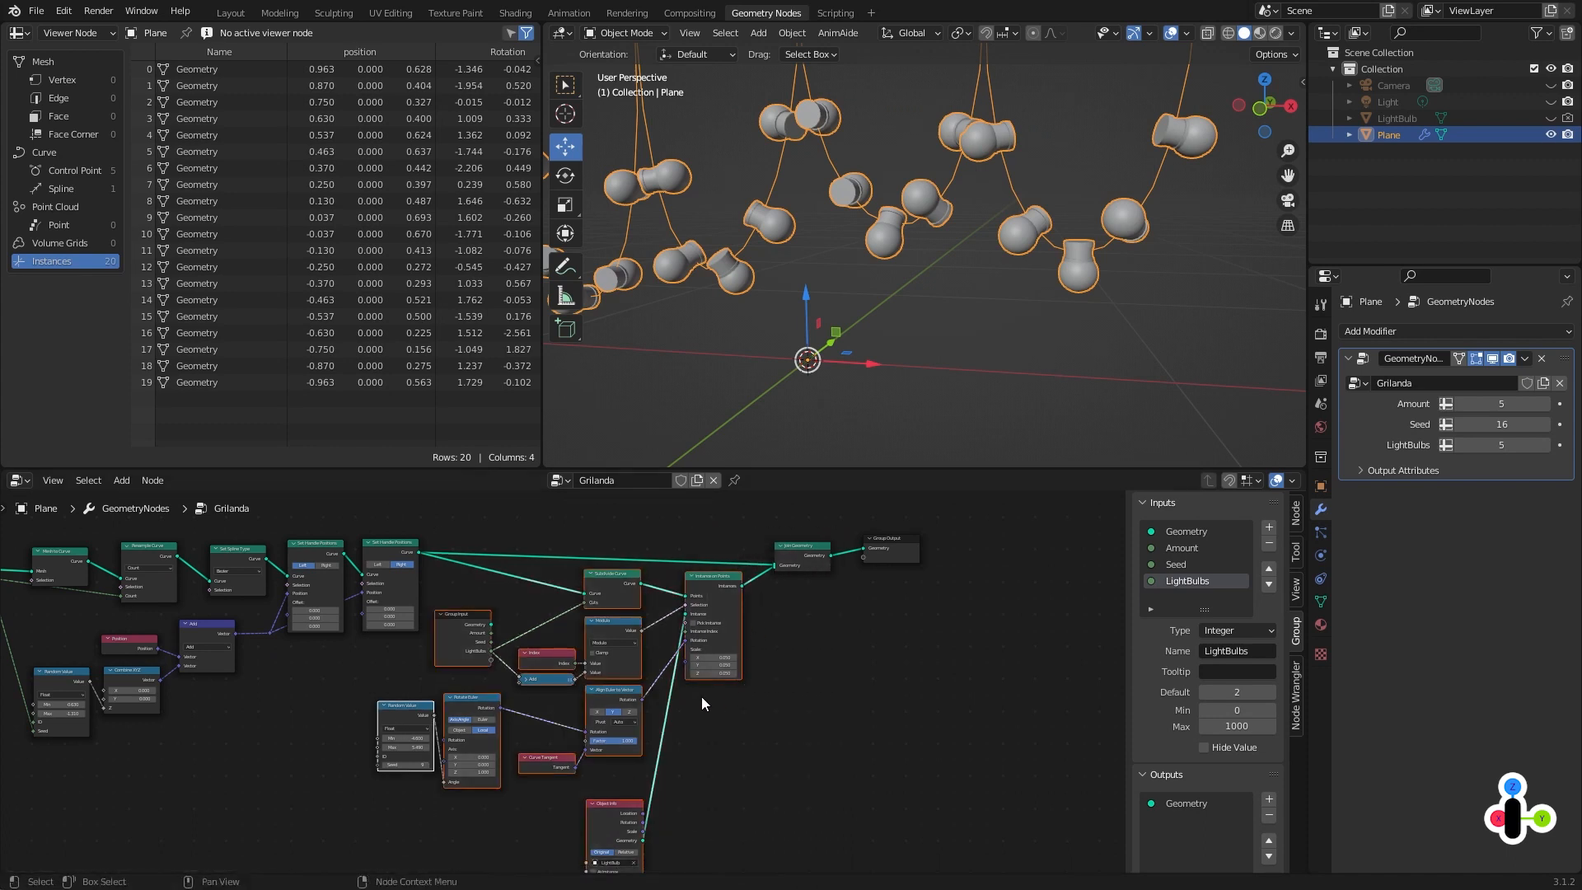
{"action": "middle_click_drag", "start_coordinate": [701, 695], "coordinate": [705, 676]}
{"action": "key", "text": "ctrl+j"}
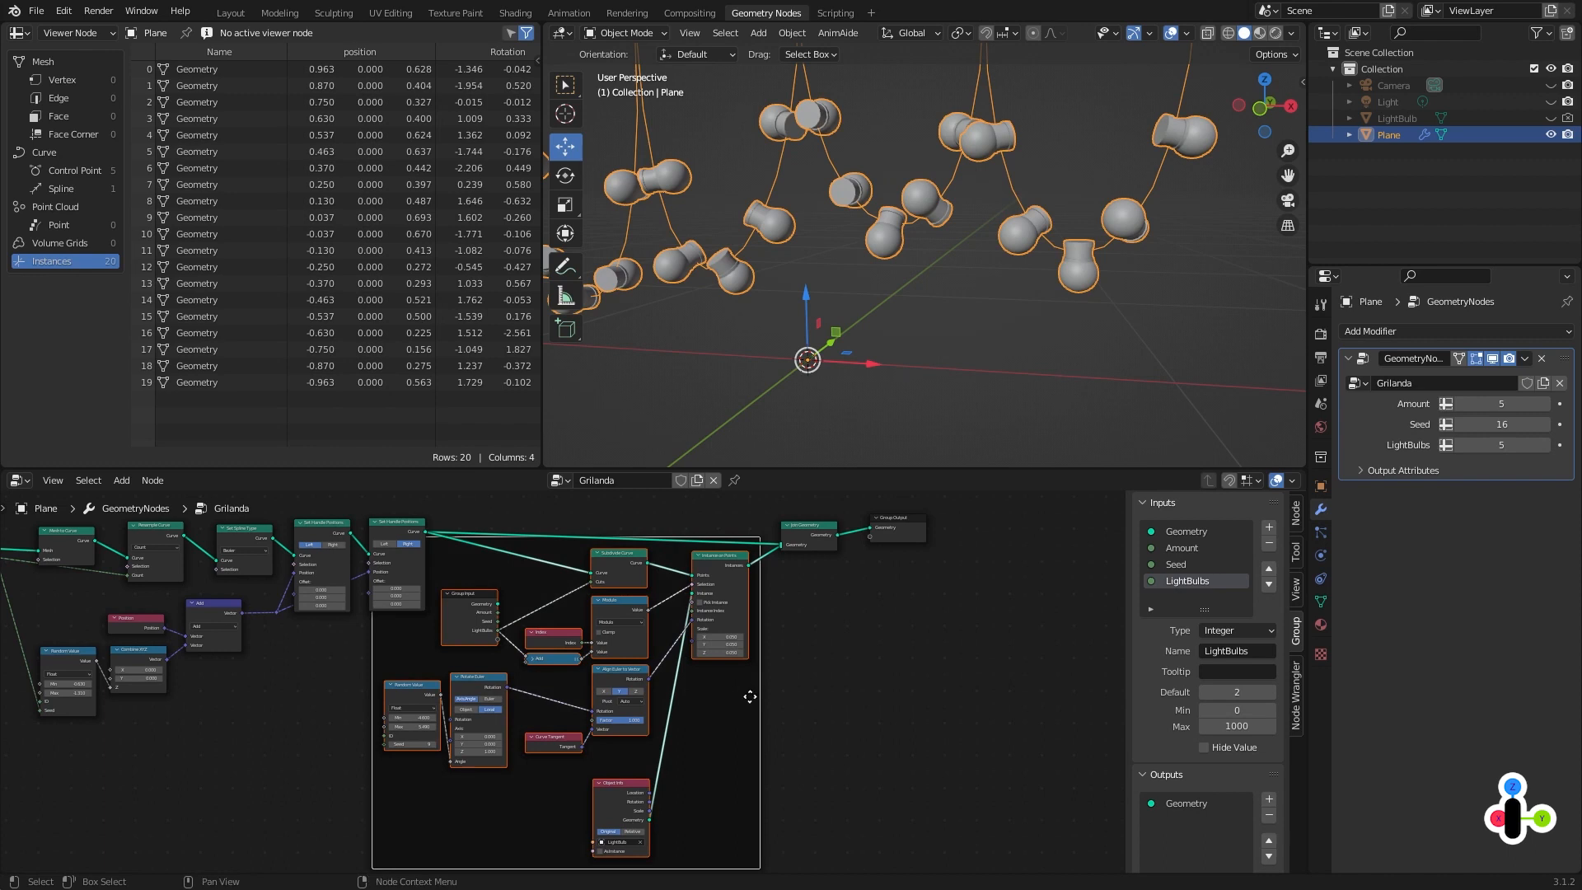
{"action": "left_click_drag", "start_coordinate": [750, 697], "coordinate": [803, 740]}
Label the new frame "Light Bulbs".
{"action": "key", "text": "F2"}
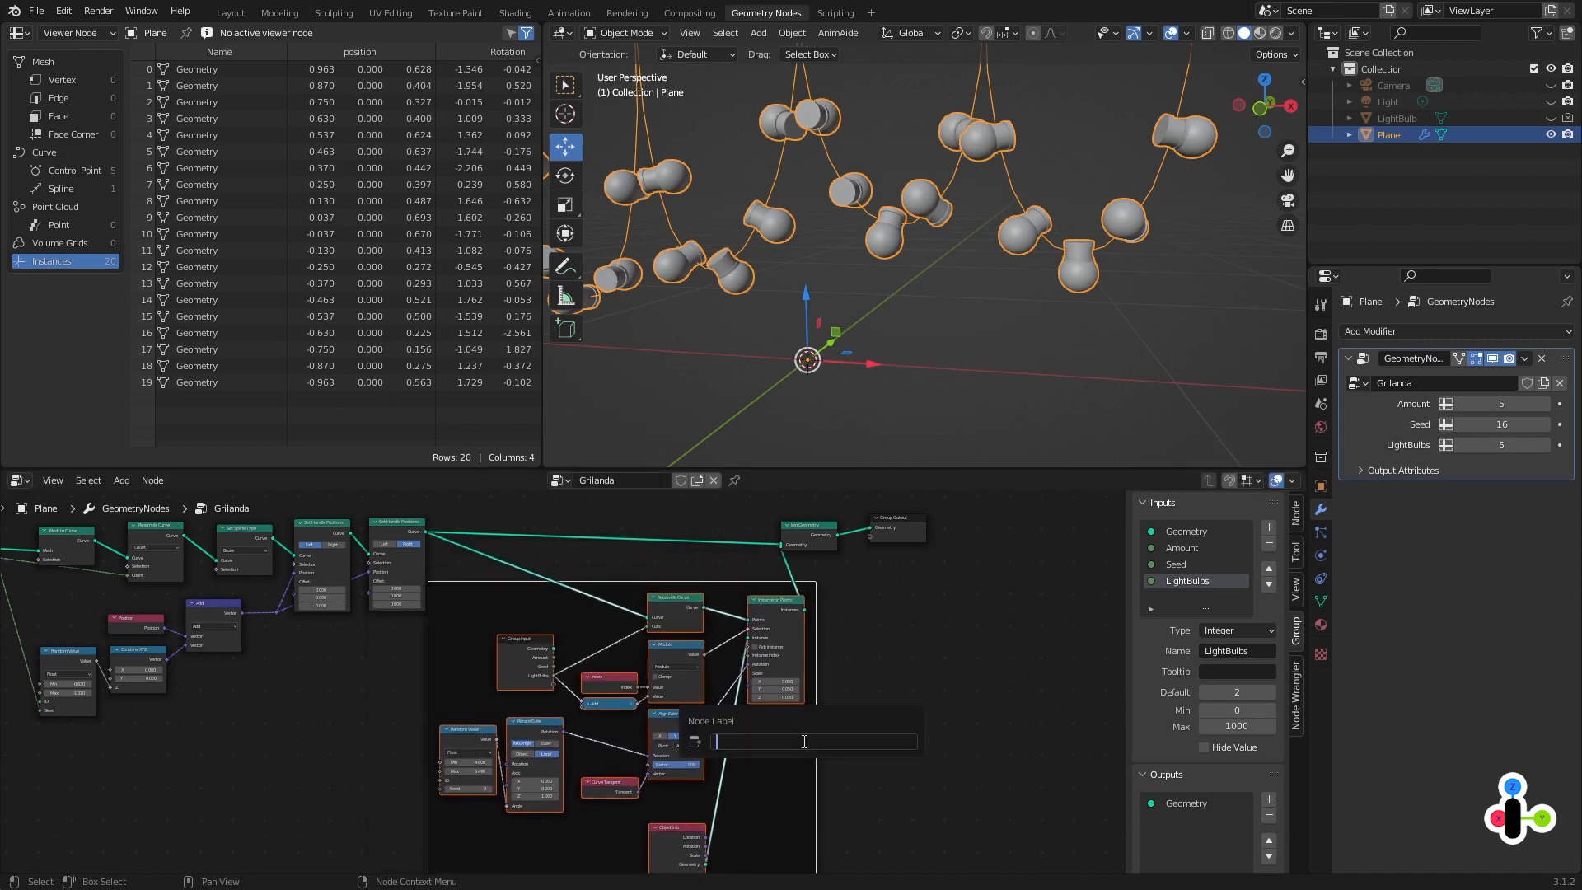
{"action": "type", "text": "Light Bulbs"}
{"action": "key", "text": "Return"}
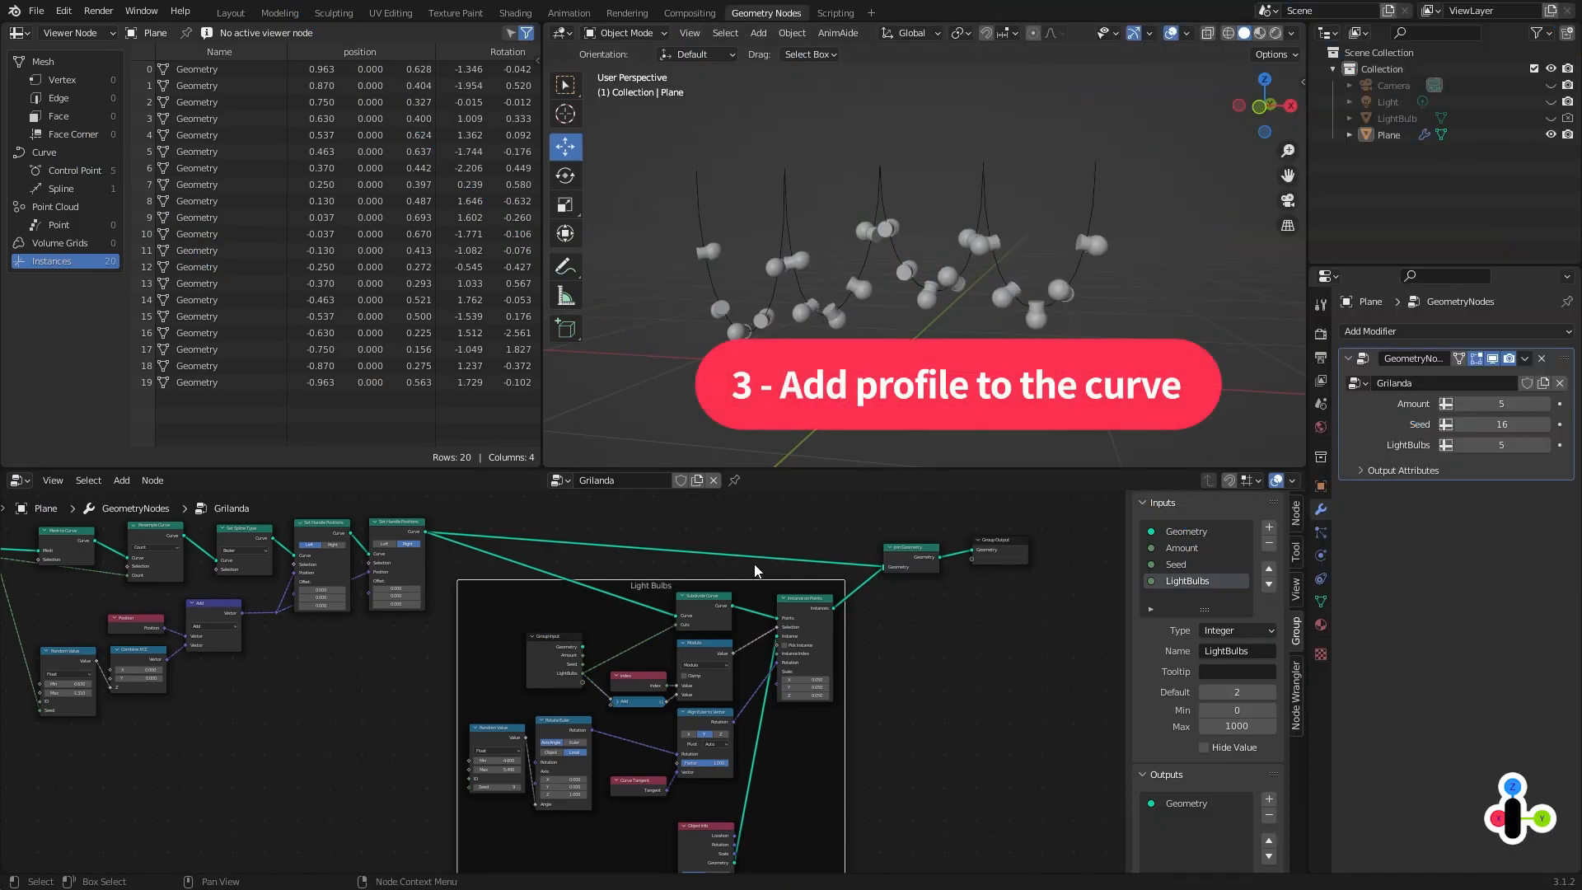
Insert a Curve to Mesh node on the link between the last Set Handle Positions node and Join Geometry.
{"action": "scroll", "coordinate": [869, 176], "scroll_direction": "up", "scroll_amount": 3}
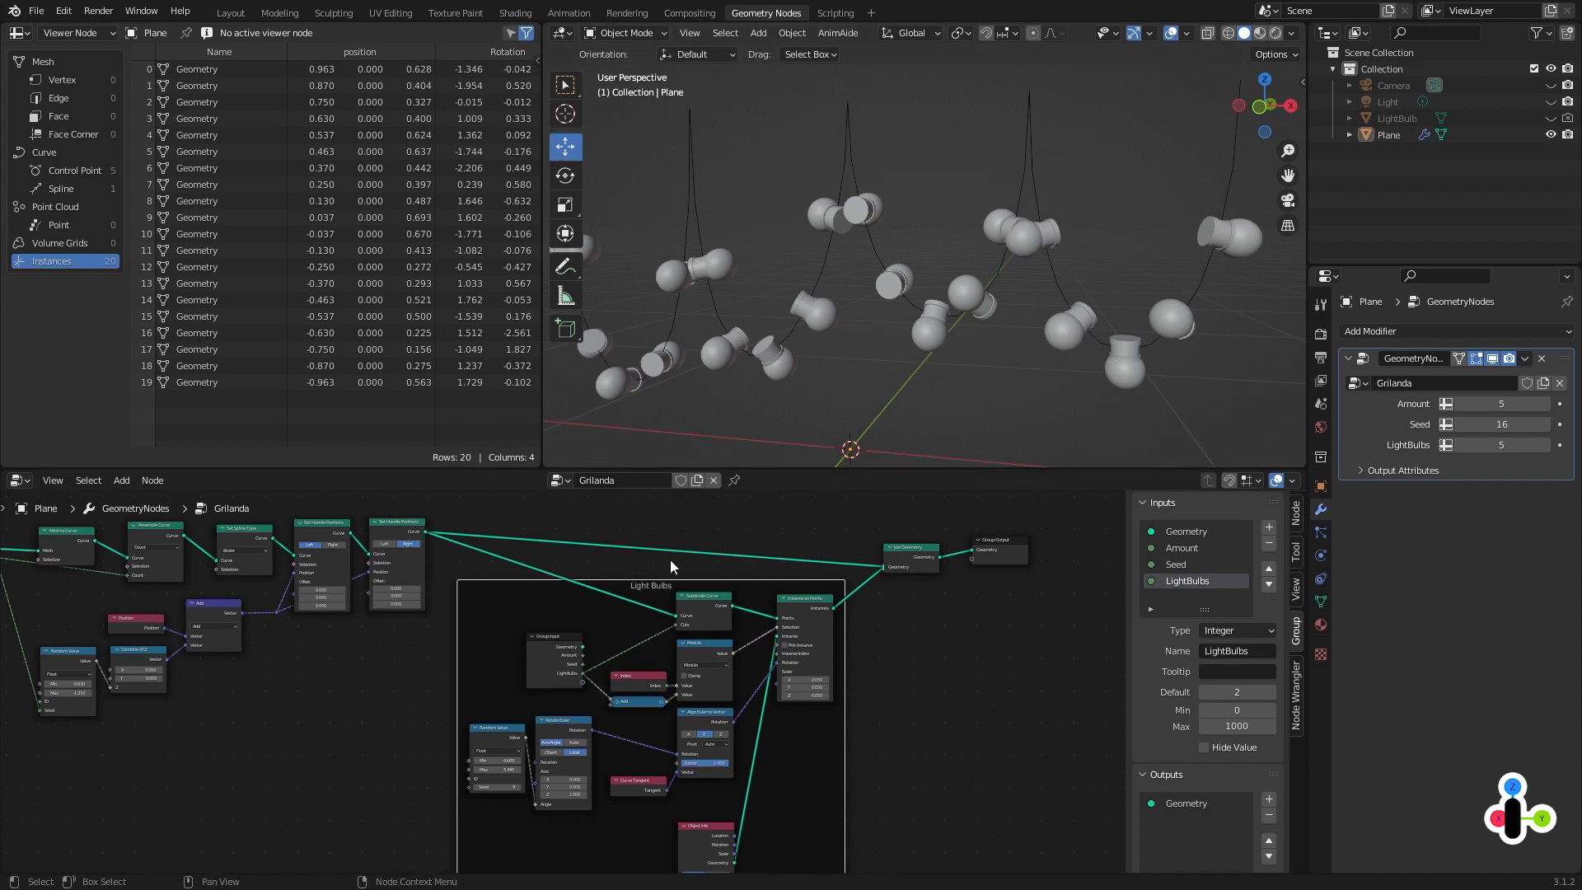
{"action": "scroll", "coordinate": [670, 560], "scroll_direction": "up", "scroll_amount": 2}
{"action": "key", "text": "shift+a"}
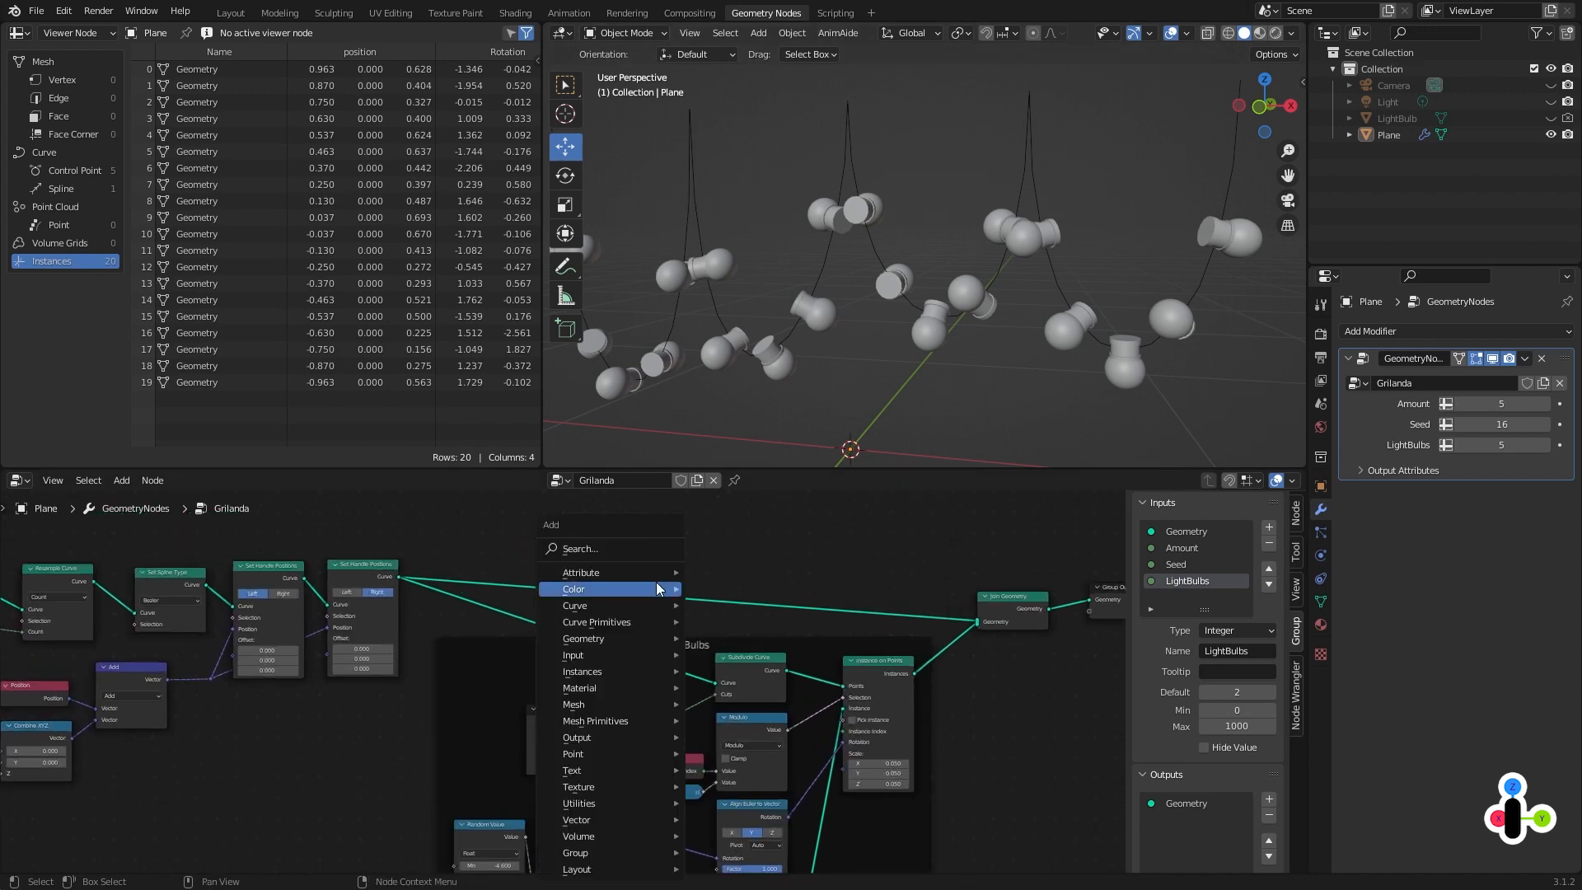
{"action": "mouse_move", "coordinate": [622, 606]}
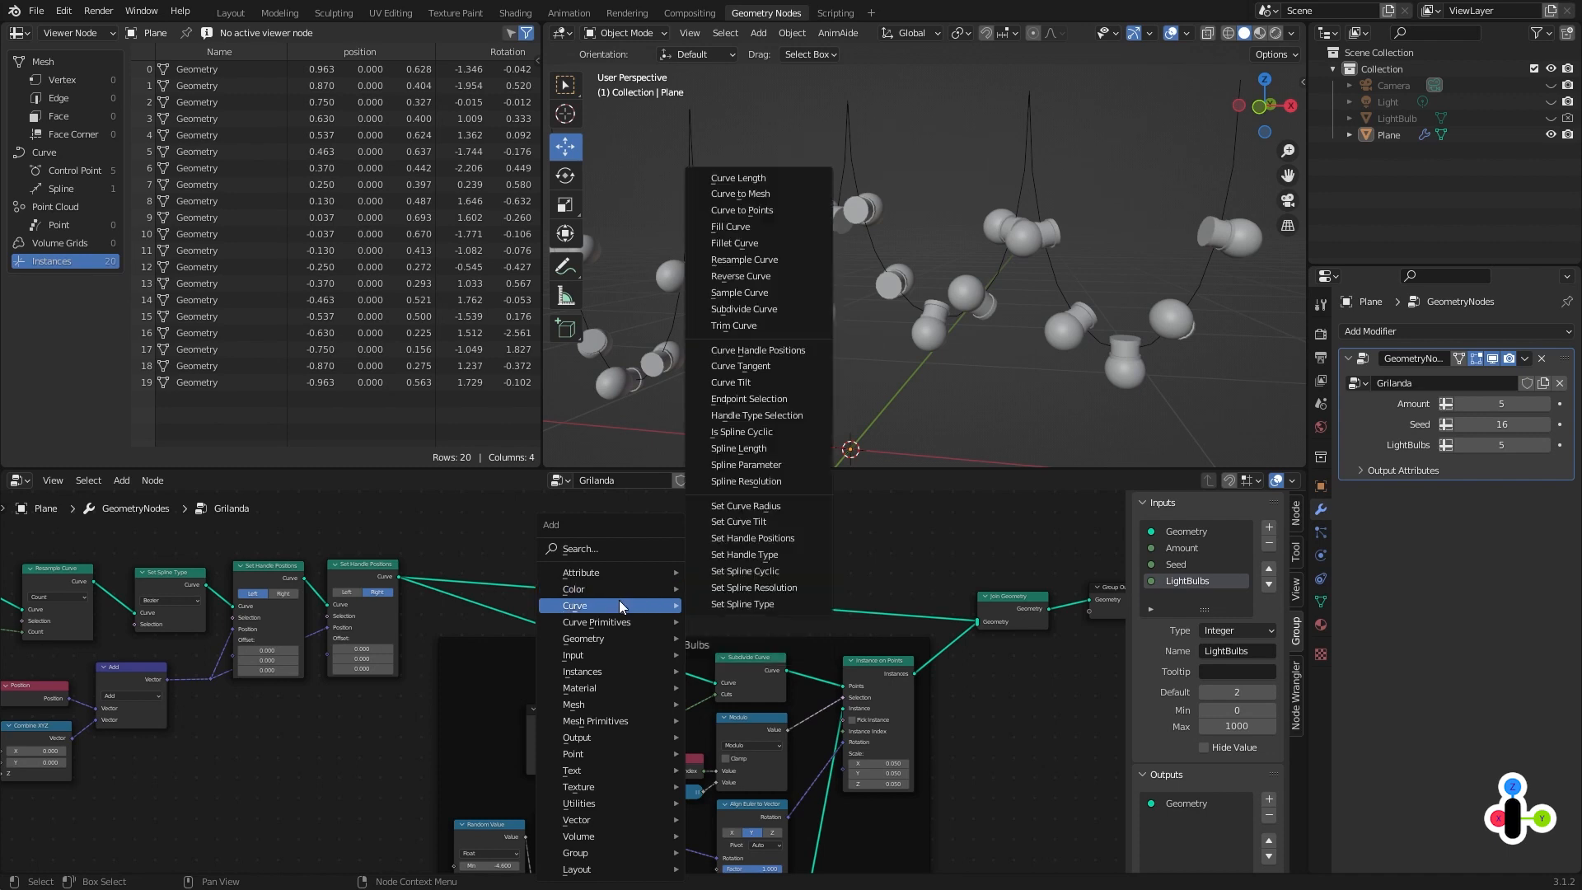
{"action": "left_click", "coordinate": [750, 196]}
{"action": "left_click", "coordinate": [730, 579]}
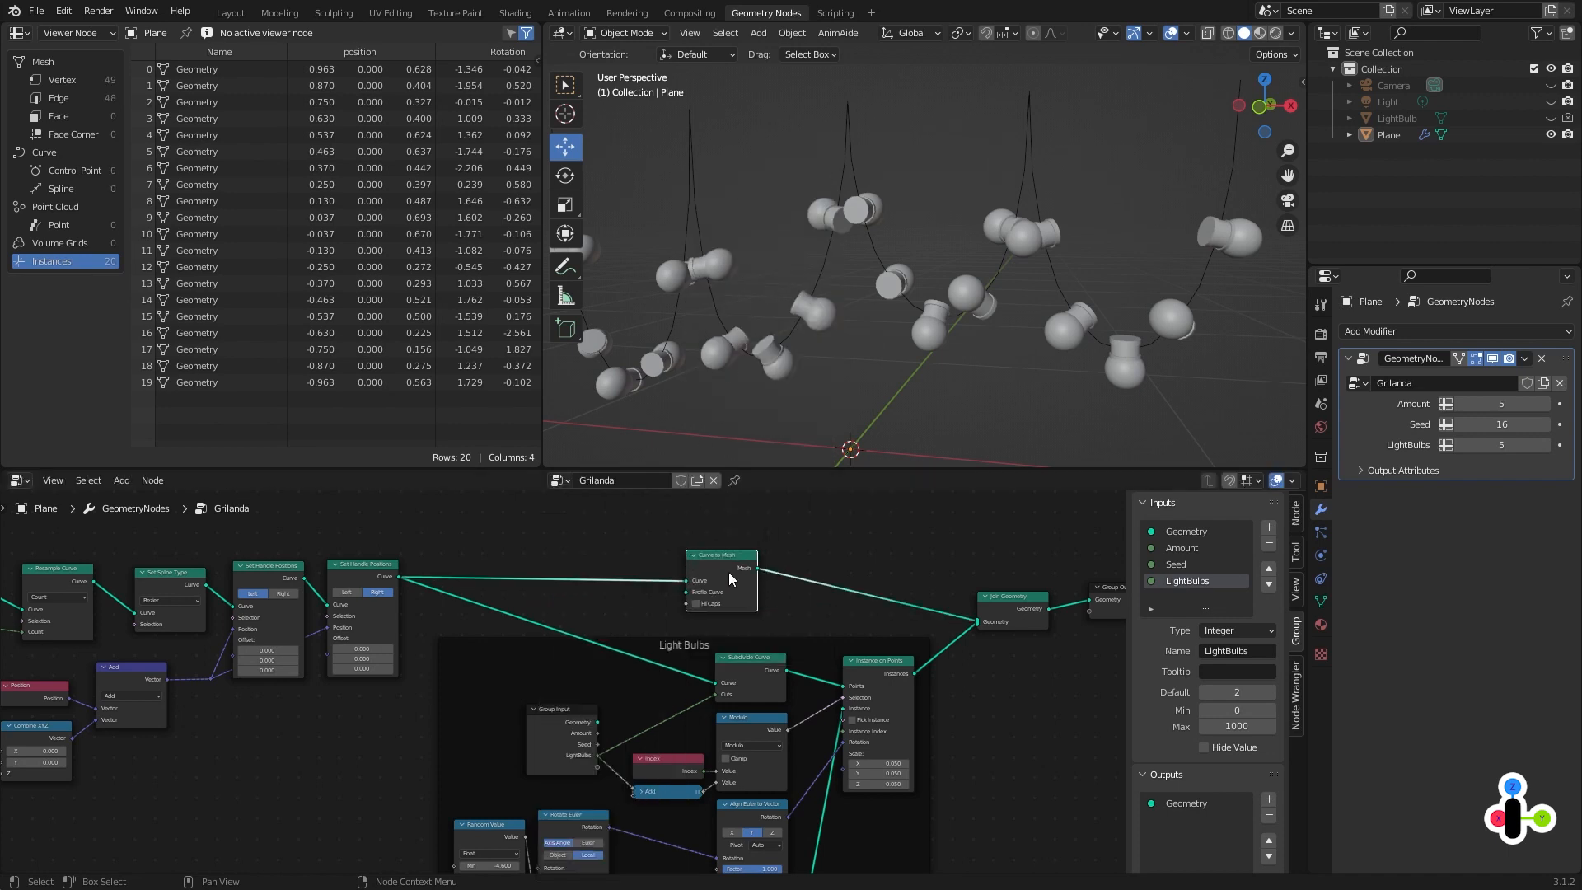
Add a Curve Circle node connected to the Profile Curve input of Curve to Mesh, and place both nodes above the frame.
{"action": "scroll", "coordinate": [766, 597], "scroll_direction": "up", "scroll_amount": 3}
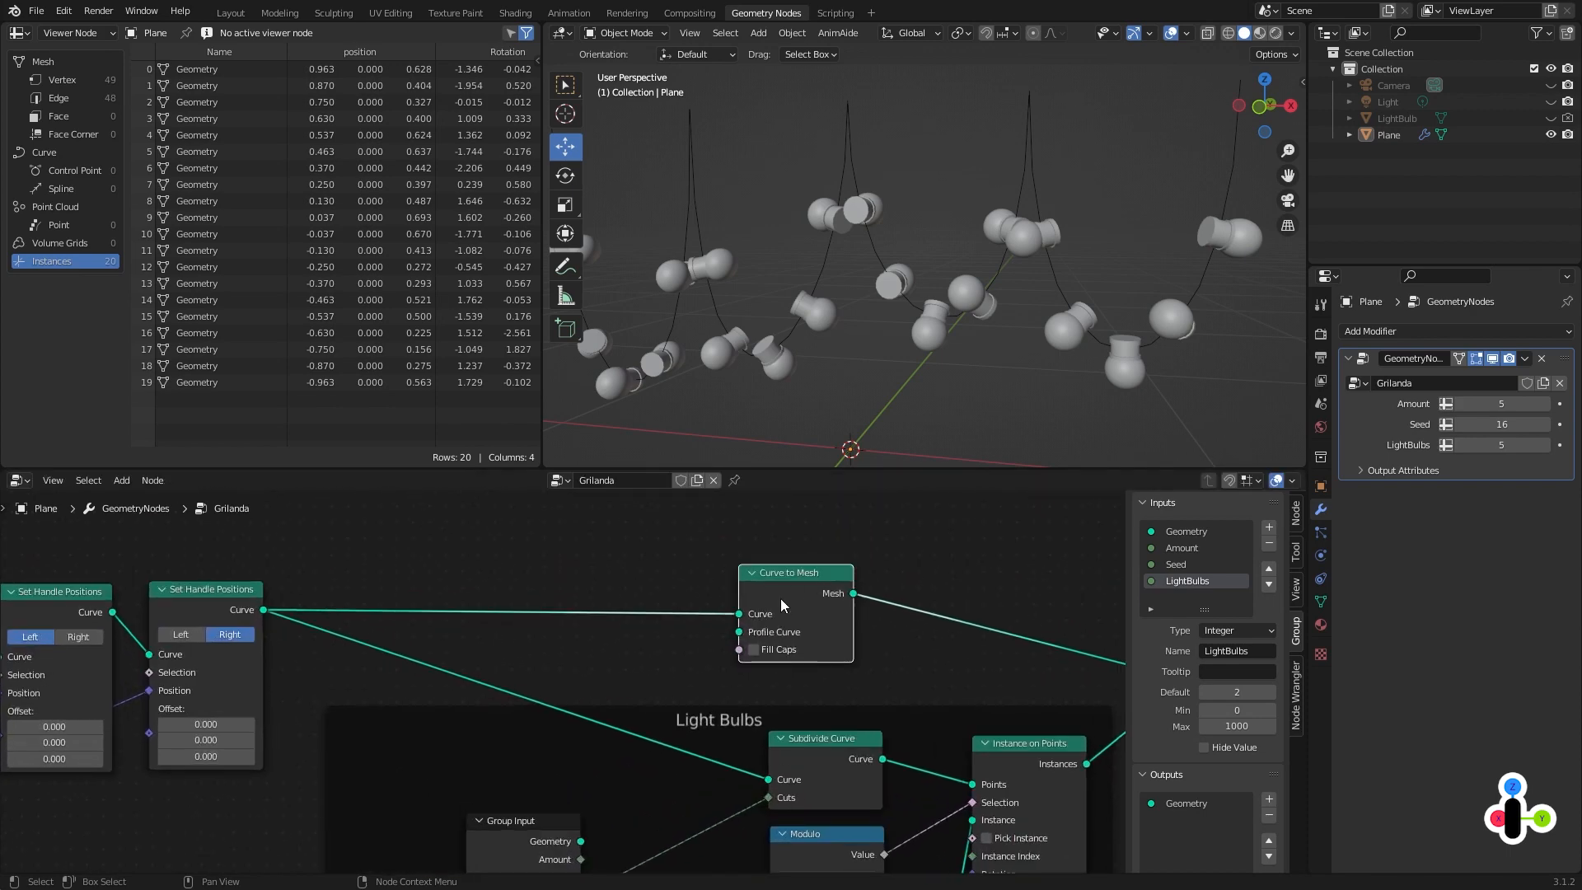
{"action": "mouse_move", "coordinate": [741, 633]}
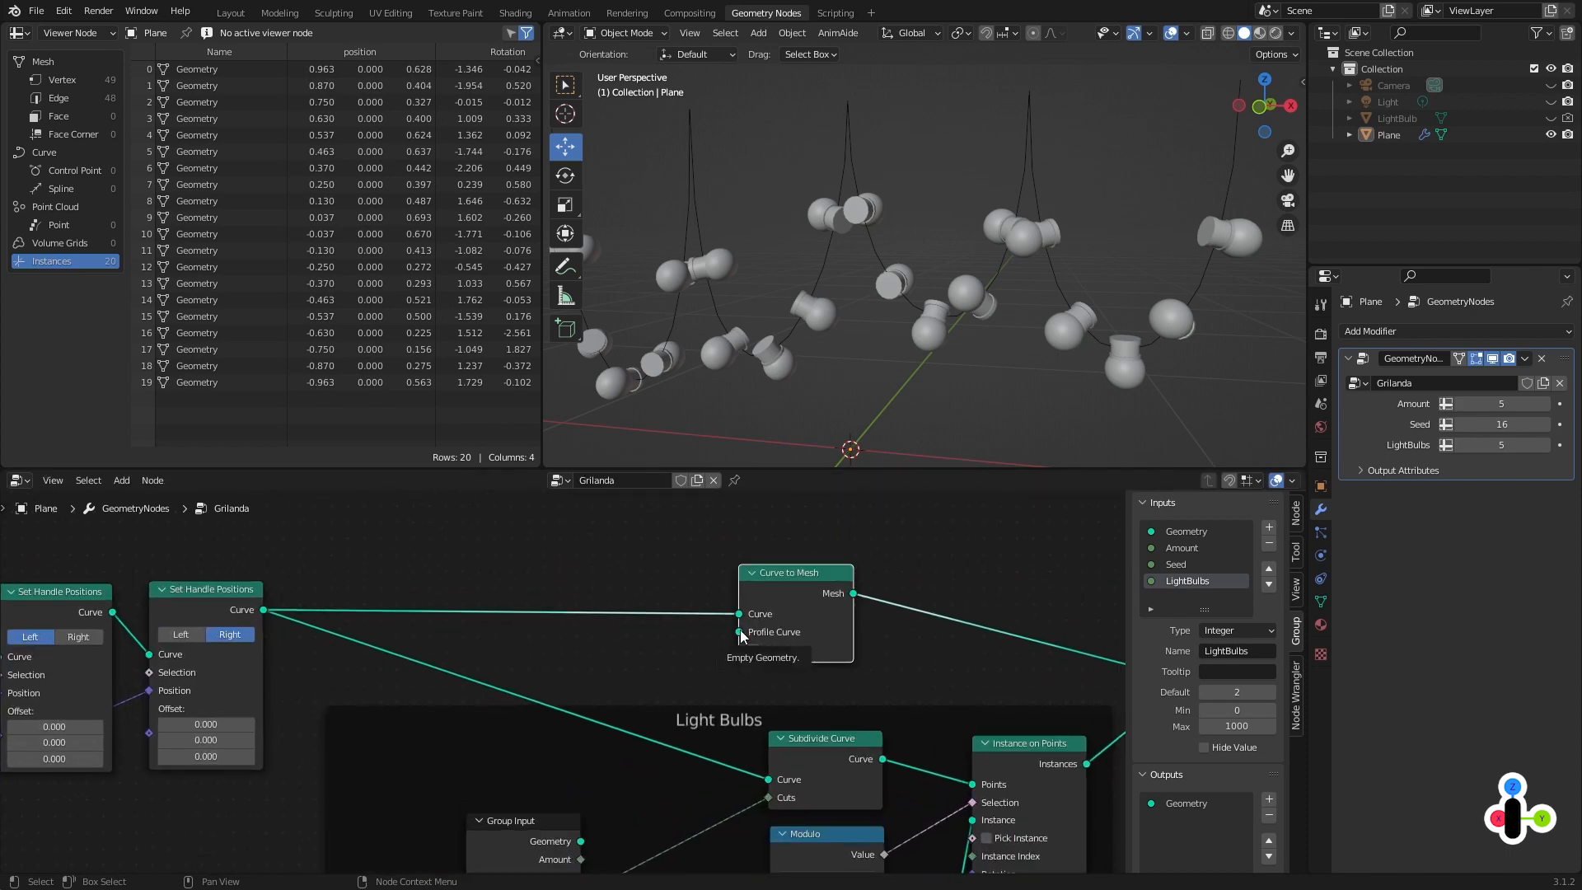
{"action": "left_click_drag", "start_coordinate": [739, 632], "coordinate": [678, 633]}
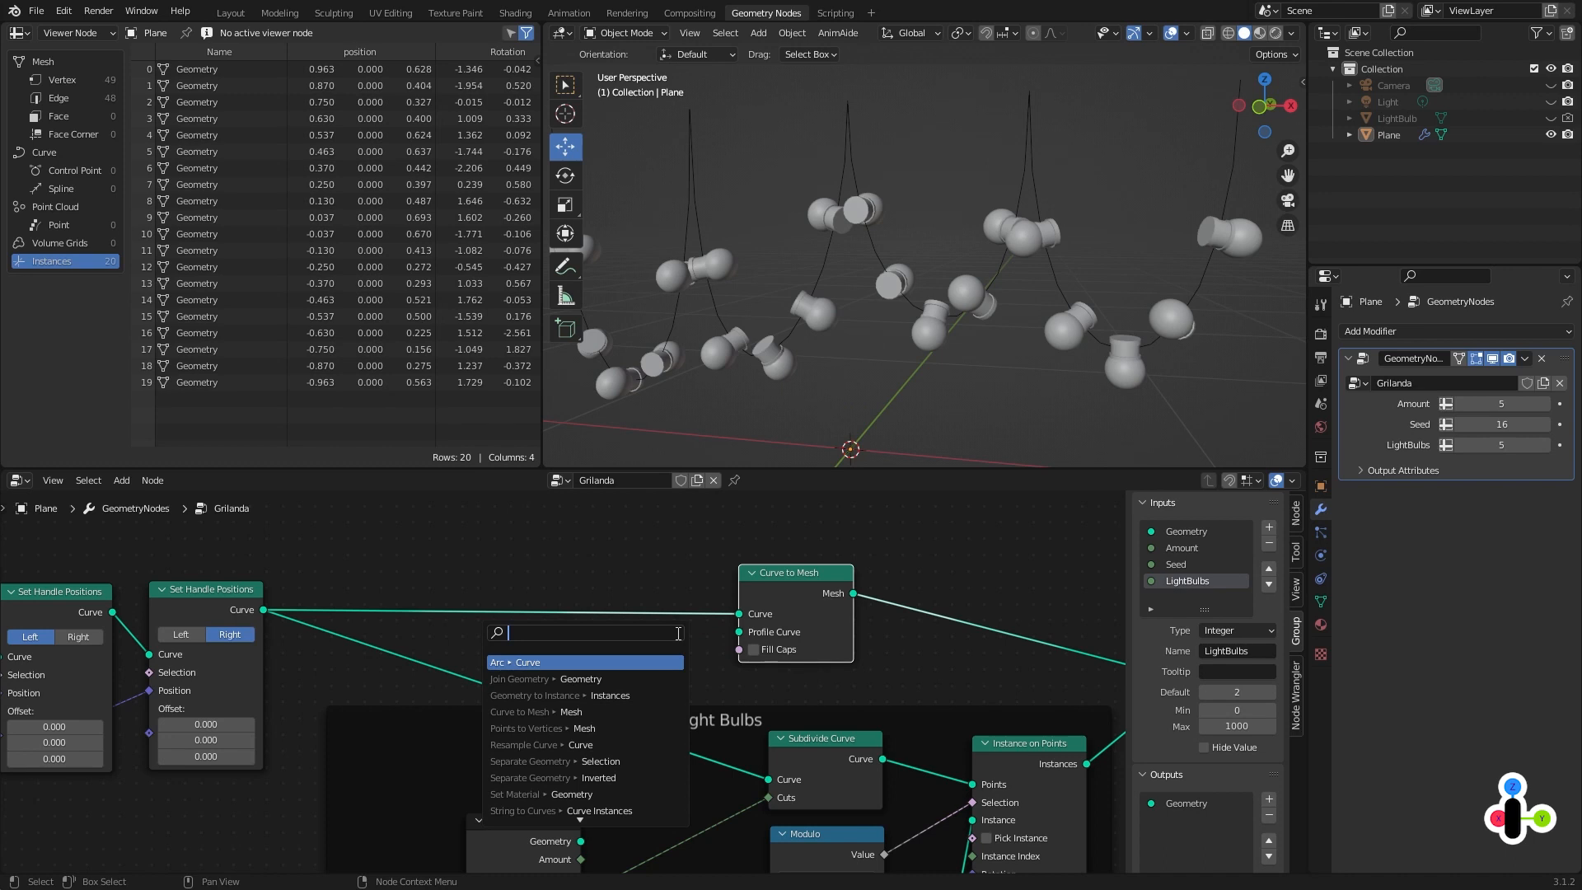
{"action": "type", "text": "curve"}
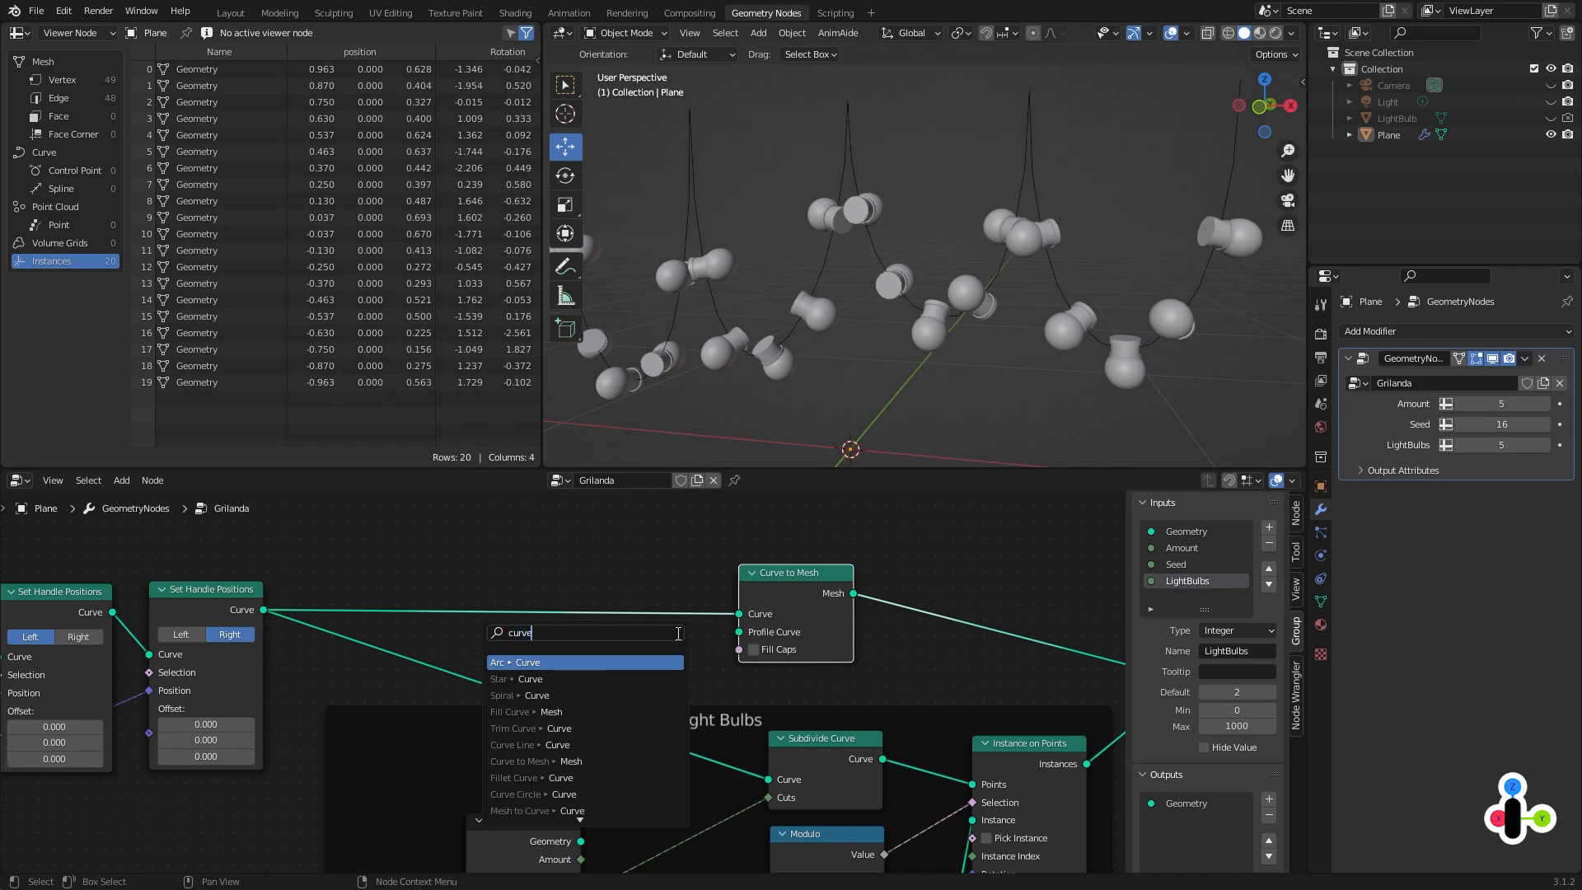
{"action": "type", "text": " ci"}
{"action": "key", "text": "Return"}
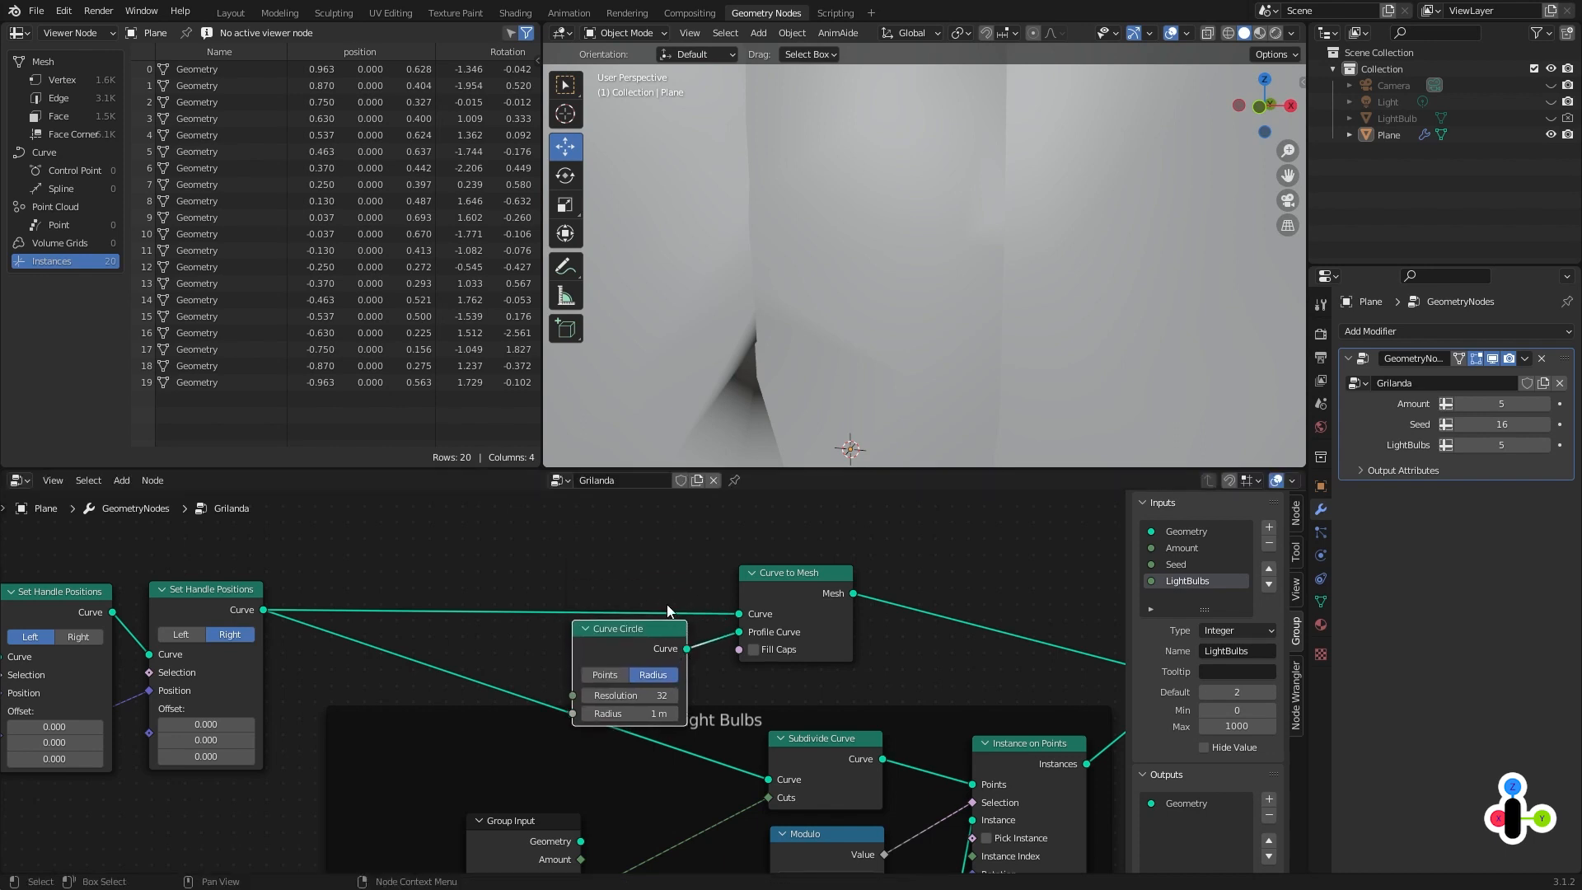
{"action": "left_click", "coordinate": [725, 585]}
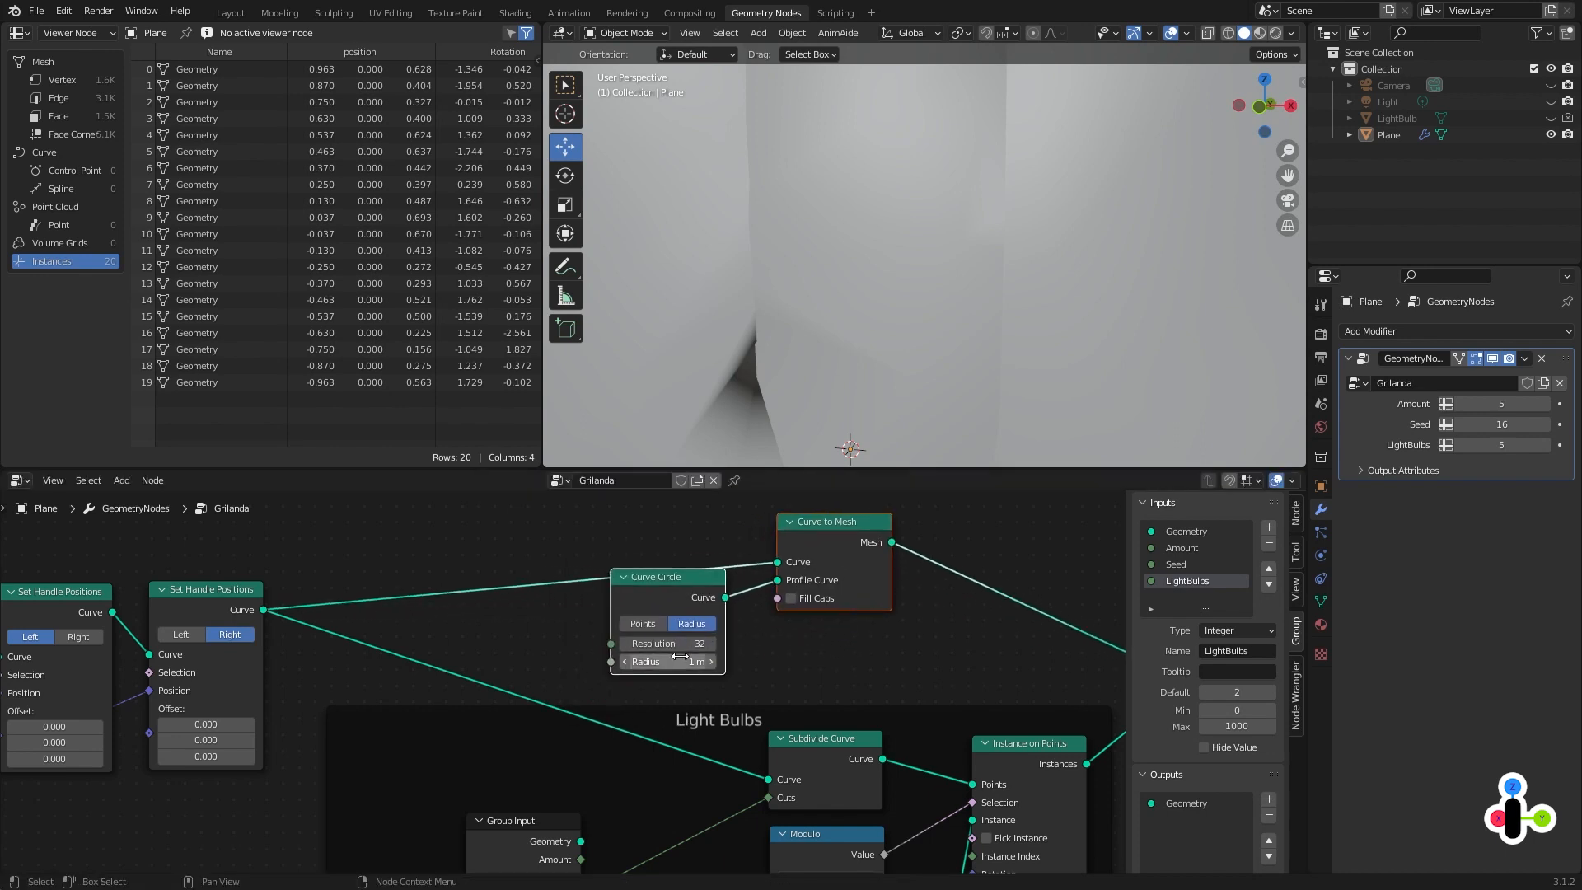
Set the Curve Circle node's resolution to 5 and its radius to 0.01 m.
{"action": "left_click_drag", "start_coordinate": [689, 661], "coordinate": [593, 662], "text": "shift"}
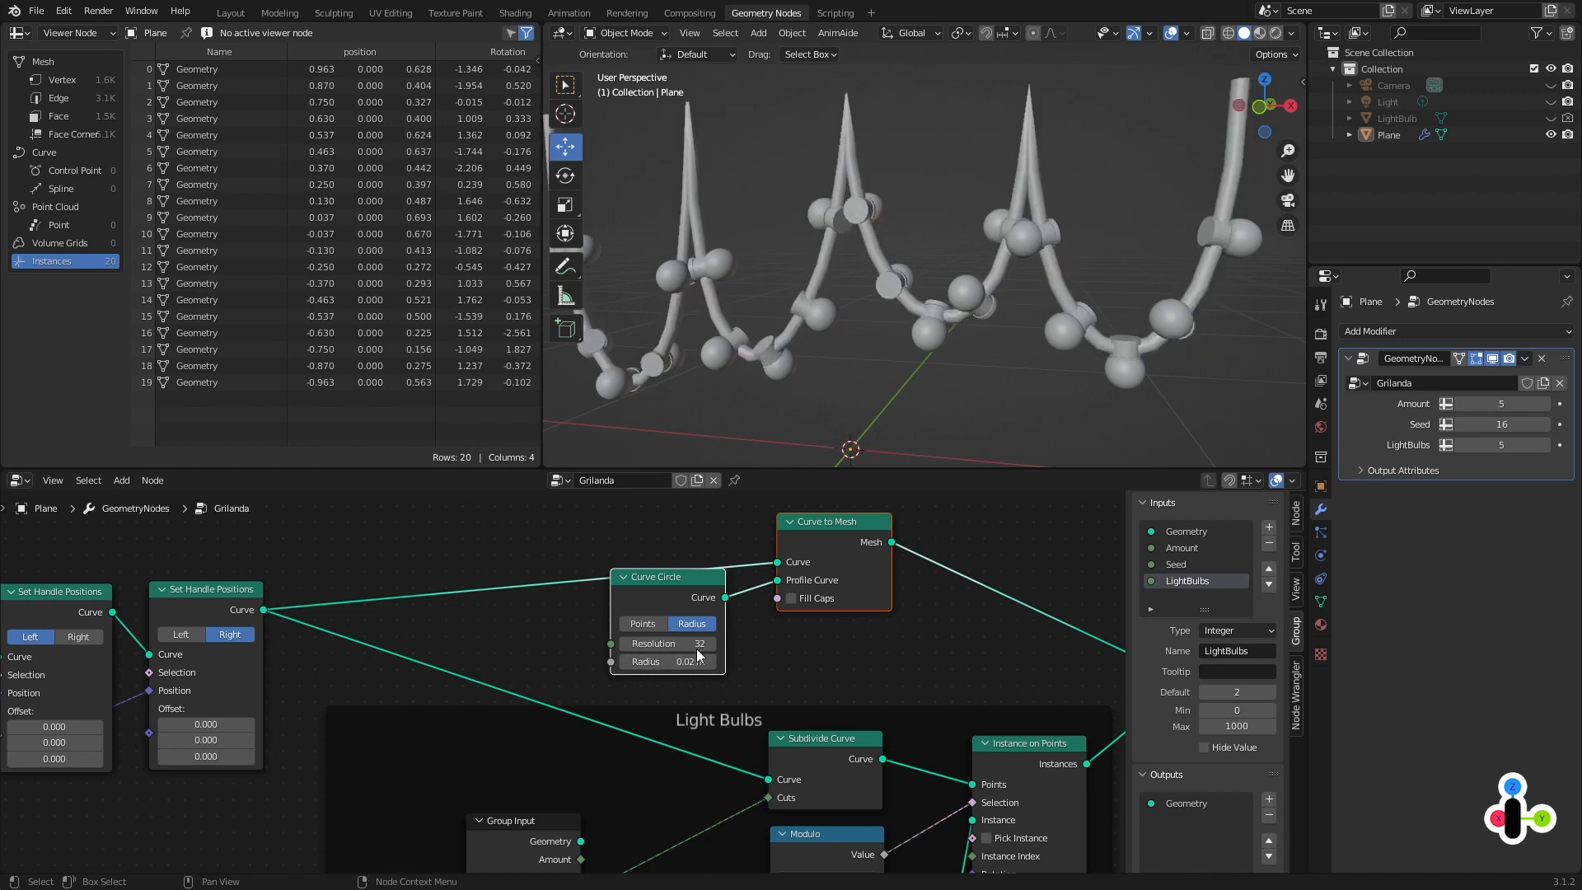
{"action": "left_click", "coordinate": [665, 644]}
{"action": "type", "text": "4"}
{"action": "key", "text": "Return"}
{"action": "left_click", "coordinate": [664, 644]}
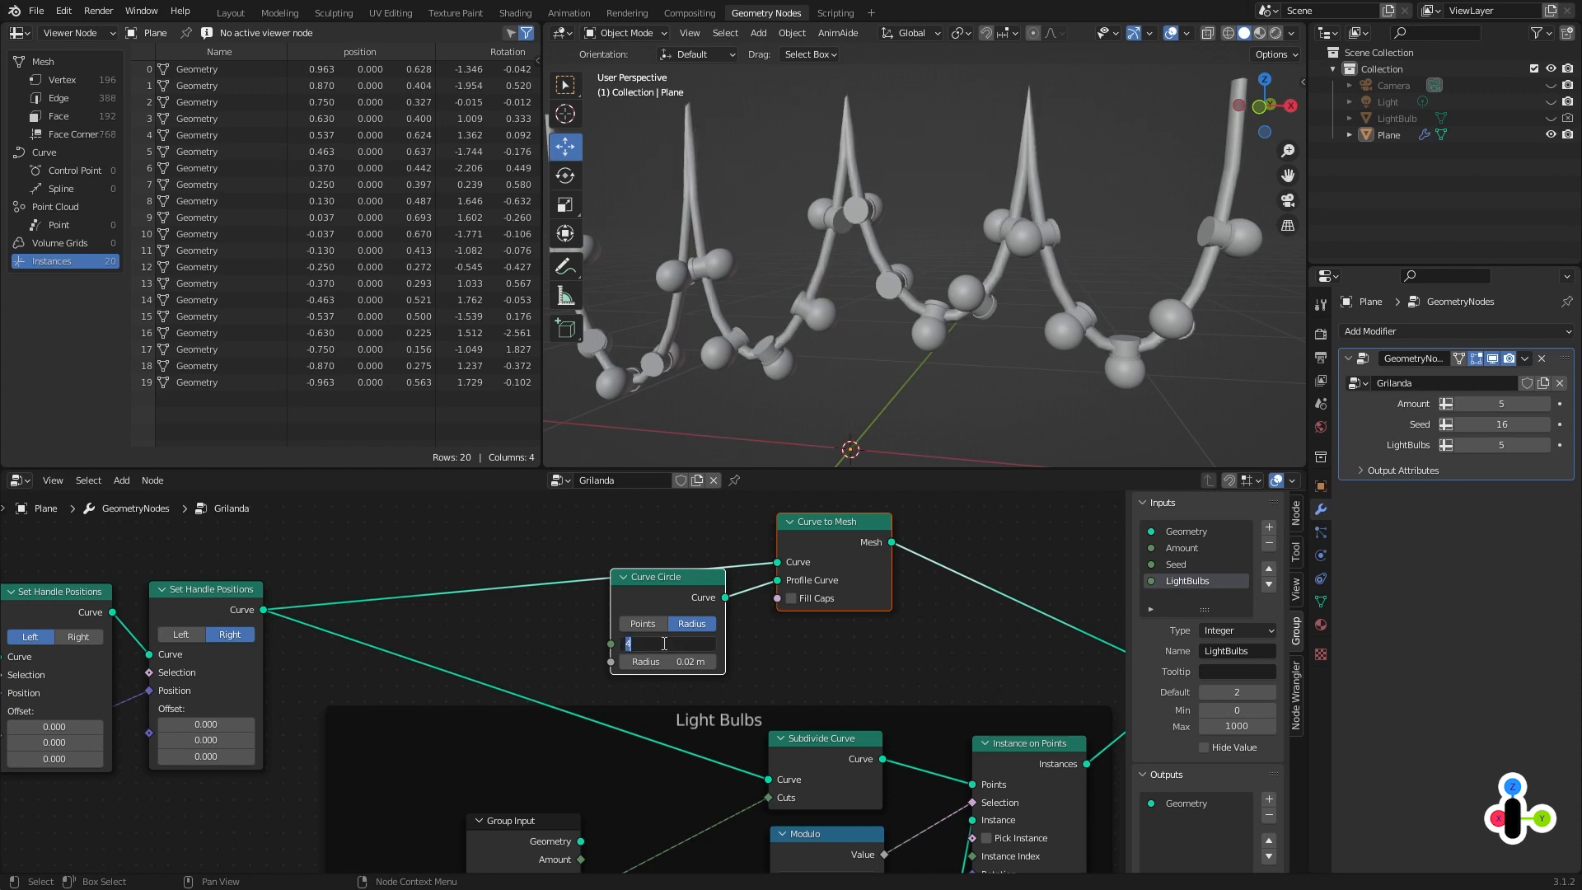
{"action": "type", "text": "5"}
{"action": "key", "text": "Return"}
{"action": "scroll", "coordinate": [904, 164], "scroll_direction": "up", "scroll_amount": 5}
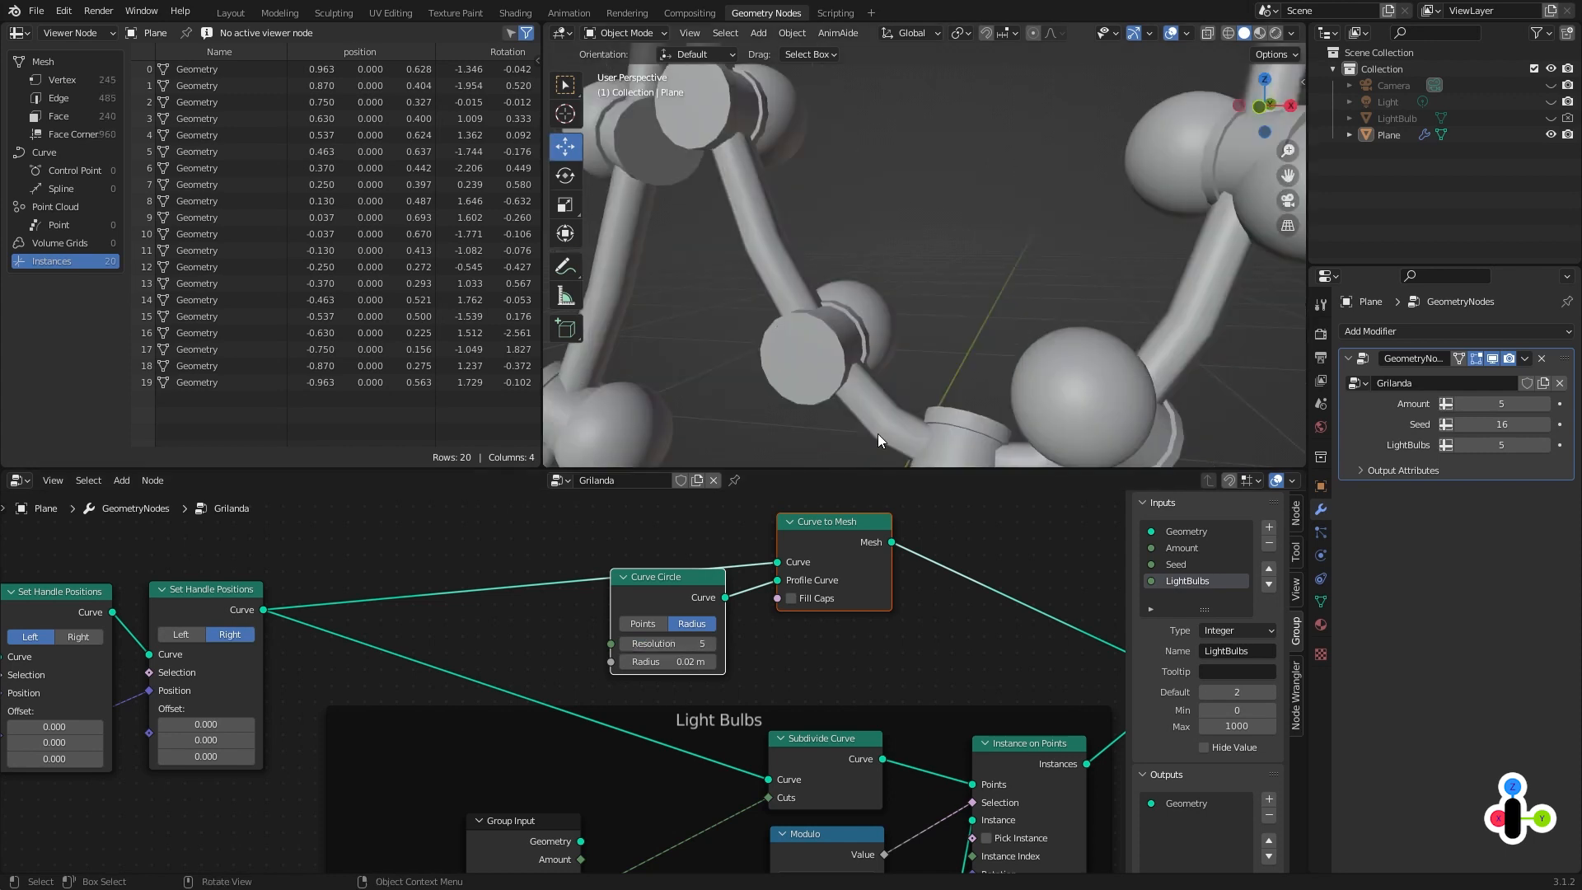
{"action": "left_click_drag", "start_coordinate": [685, 663], "coordinate": [676, 662]}
Enclose the Curve Circle and Curve to Mesh nodes in a frame labelled "Curve Line".
{"action": "scroll", "coordinate": [884, 288], "scroll_direction": "down", "scroll_amount": 8}
{"action": "scroll", "coordinate": [569, 675], "scroll_direction": "down", "scroll_amount": 2}
{"action": "left_click_drag", "start_coordinate": [611, 511], "coordinate": [867, 685]}
{"action": "key", "text": "ctrl+j"}
{"action": "key", "text": "F2"}
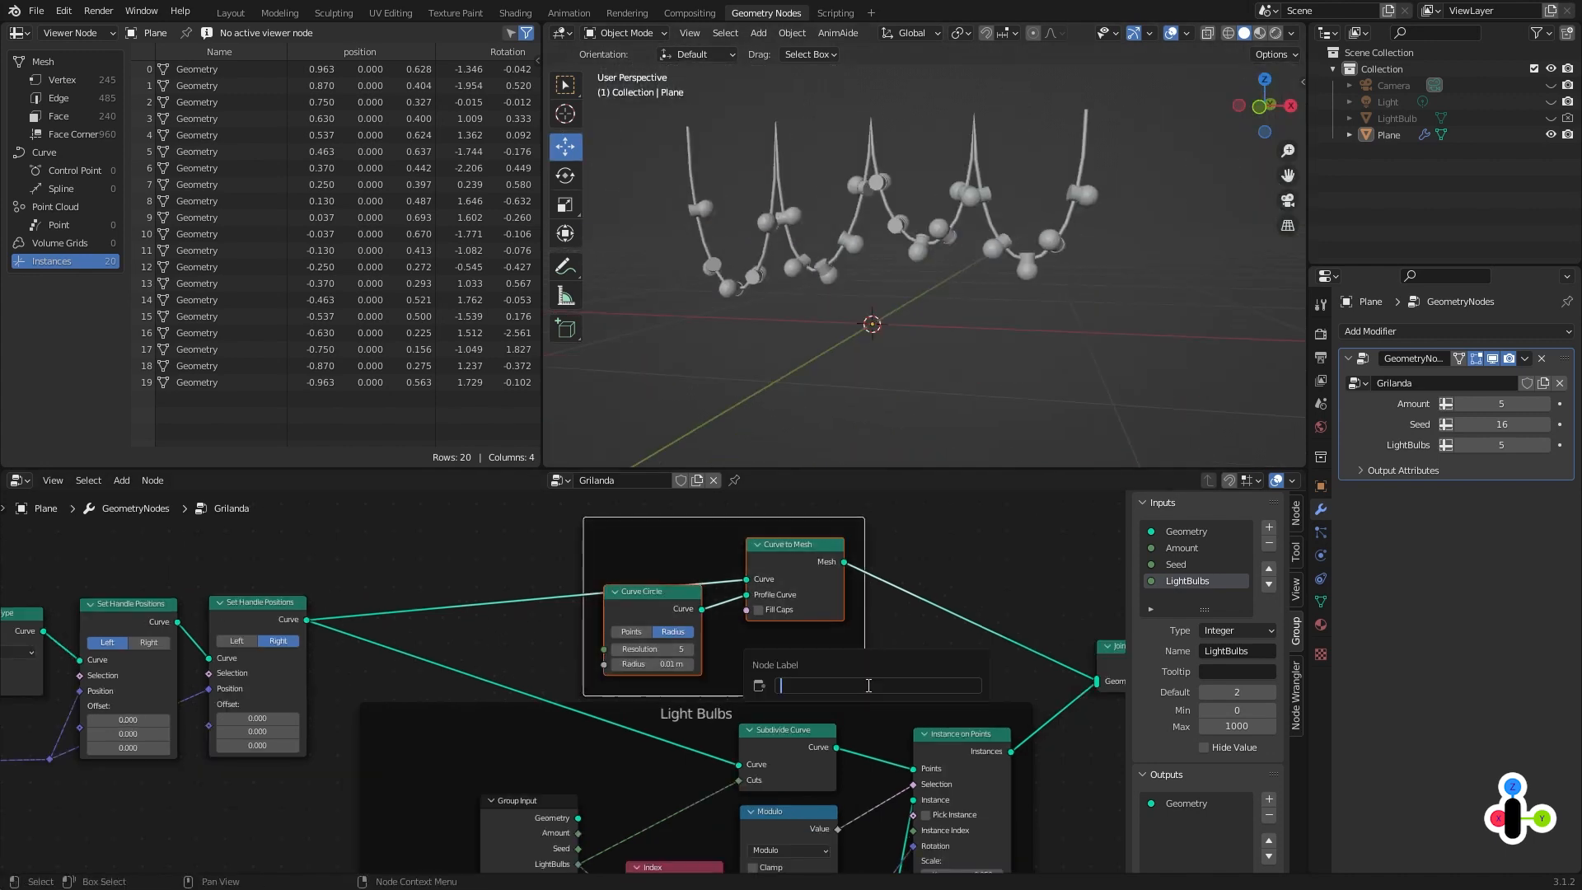
{"action": "type", "text": "Curve Line"}
{"action": "key", "text": "Return"}
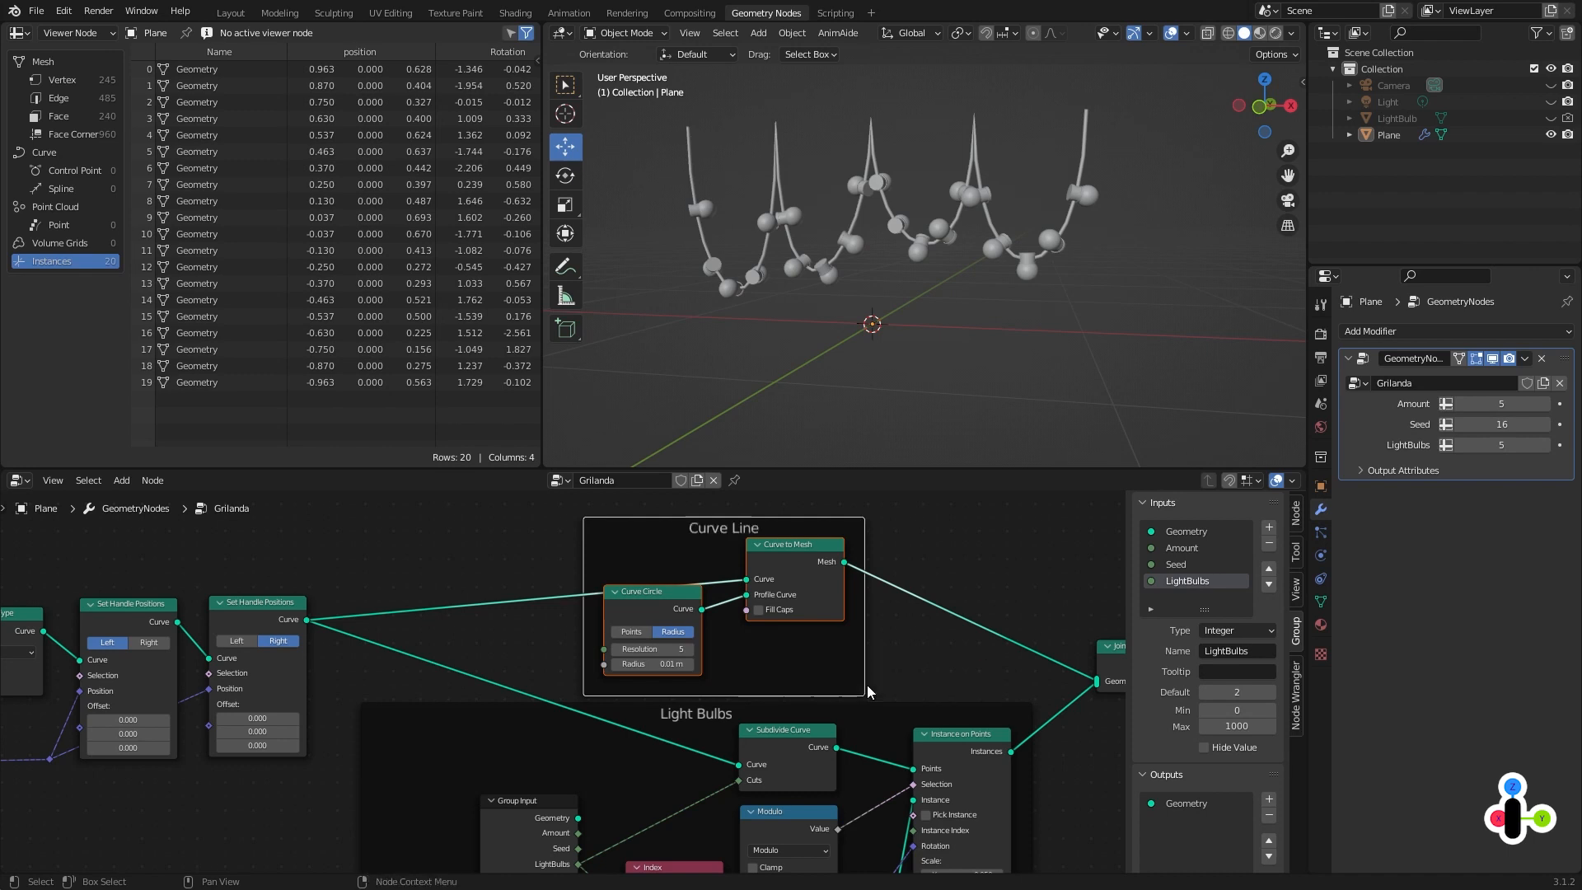
Move the Join Geometry and Group Output nodes a little farther away from the two frames.
{"action": "left_click_drag", "start_coordinate": [867, 685], "coordinate": [895, 661]}
{"action": "scroll", "coordinate": [904, 663], "scroll_direction": "down", "scroll_amount": 1}
{"action": "middle_click_drag", "start_coordinate": [906, 664], "coordinate": [750, 648]}
{"action": "left_click_drag", "start_coordinate": [925, 638], "coordinate": [1049, 675]}
{"action": "key", "text": "g"}
{"action": "left_click", "coordinate": [1089, 669]}
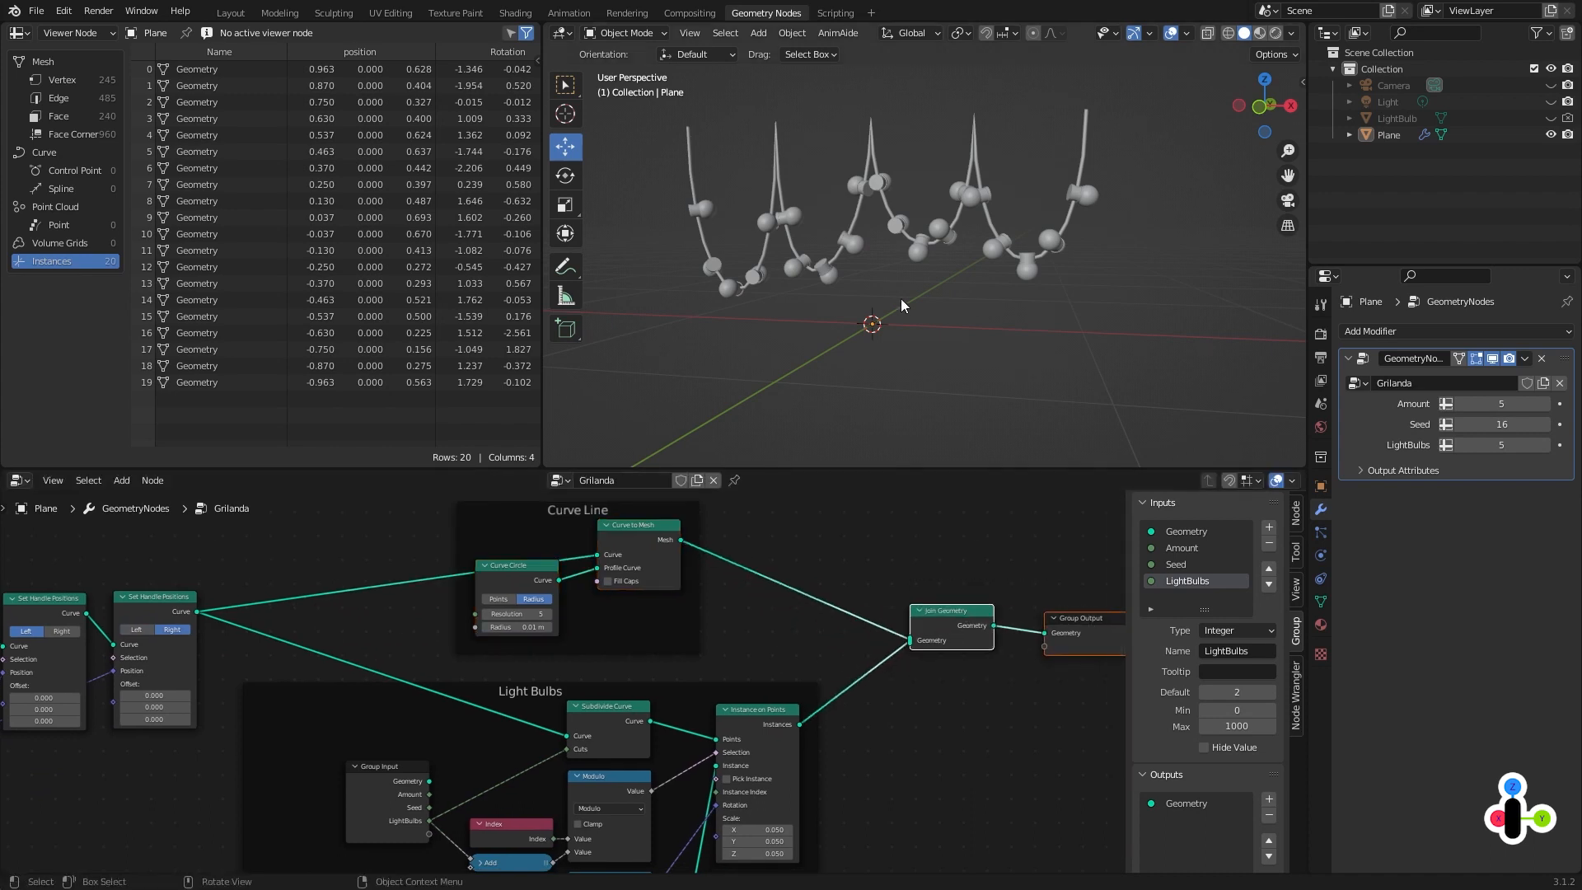
Select the LightBulb object and make it visible in the viewport.
{"action": "middle_click_drag", "start_coordinate": [902, 298], "coordinate": [878, 305]}
{"action": "scroll", "coordinate": [892, 250], "scroll_direction": "up", "scroll_amount": 2}
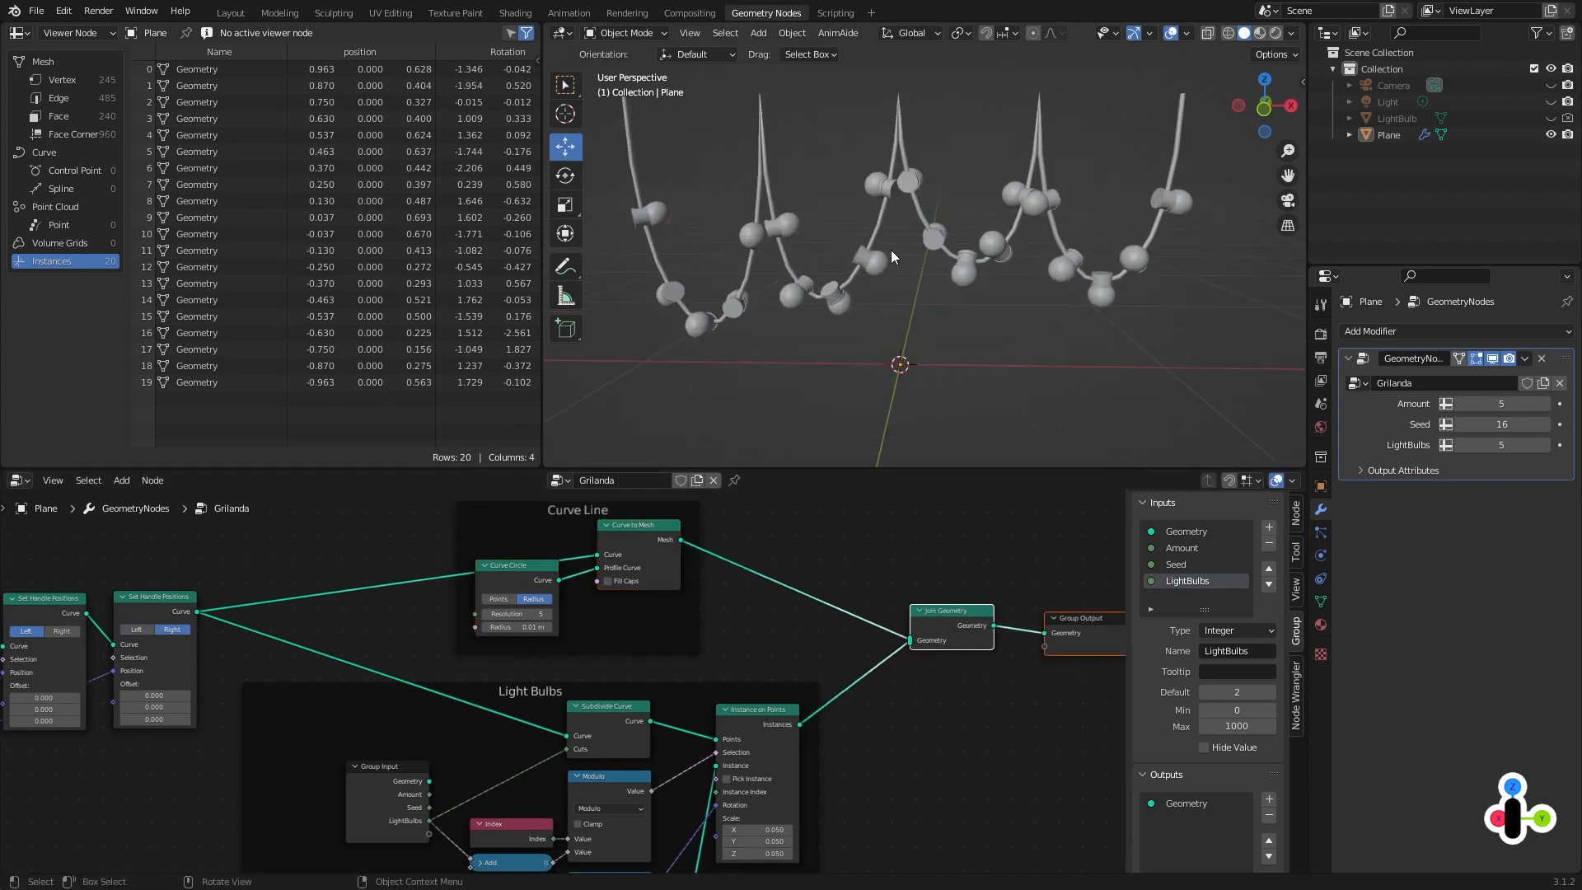
{"action": "middle_click_drag", "start_coordinate": [891, 250], "coordinate": [936, 279]}
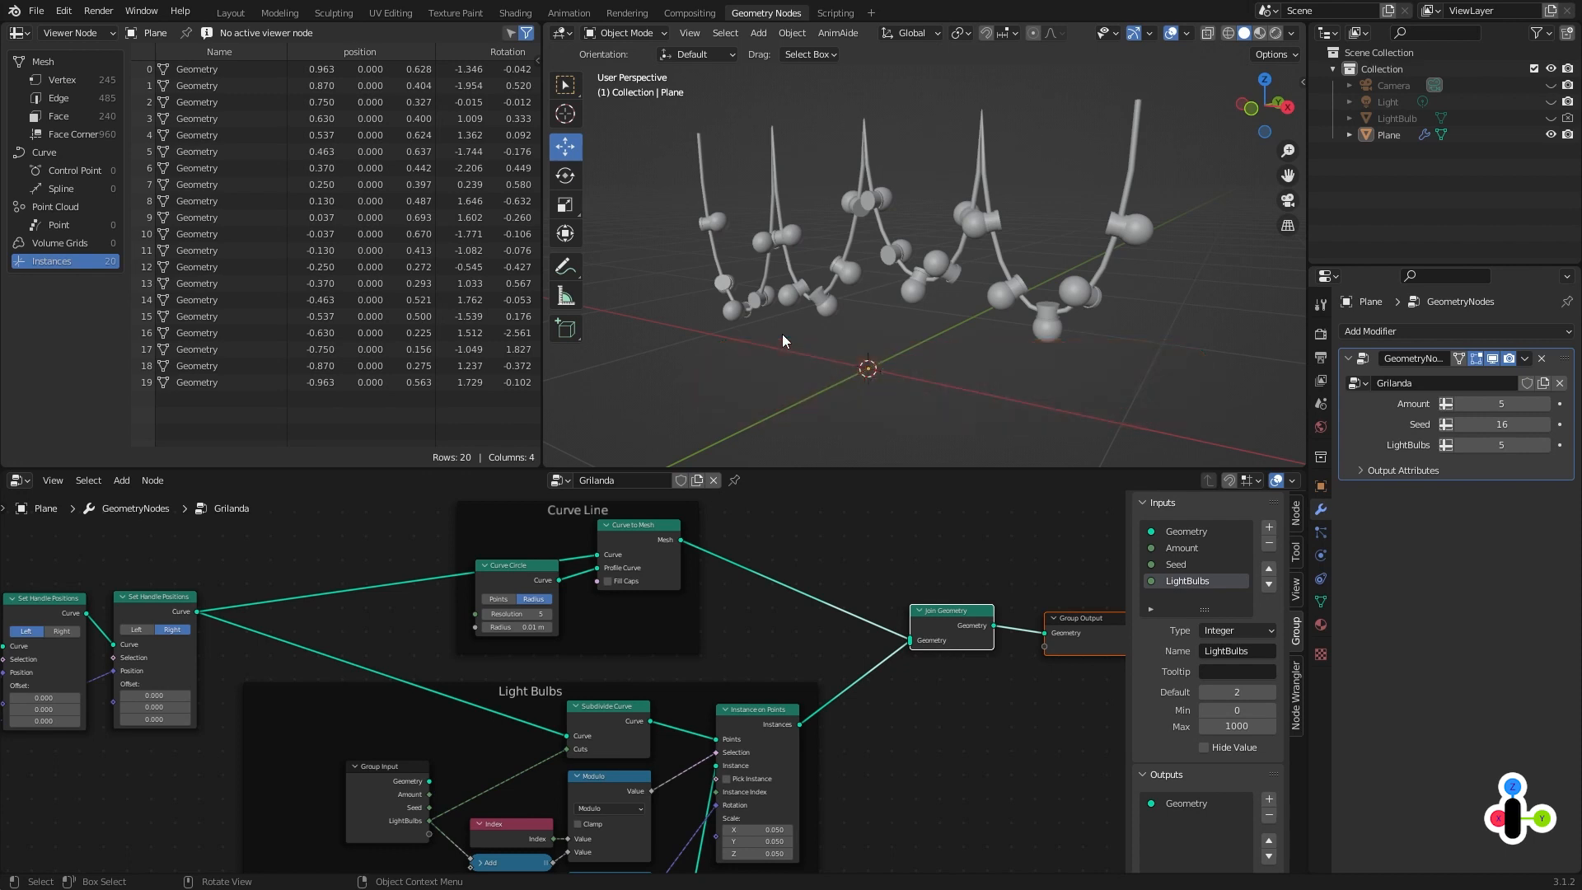
{"action": "left_click", "coordinate": [821, 308]}
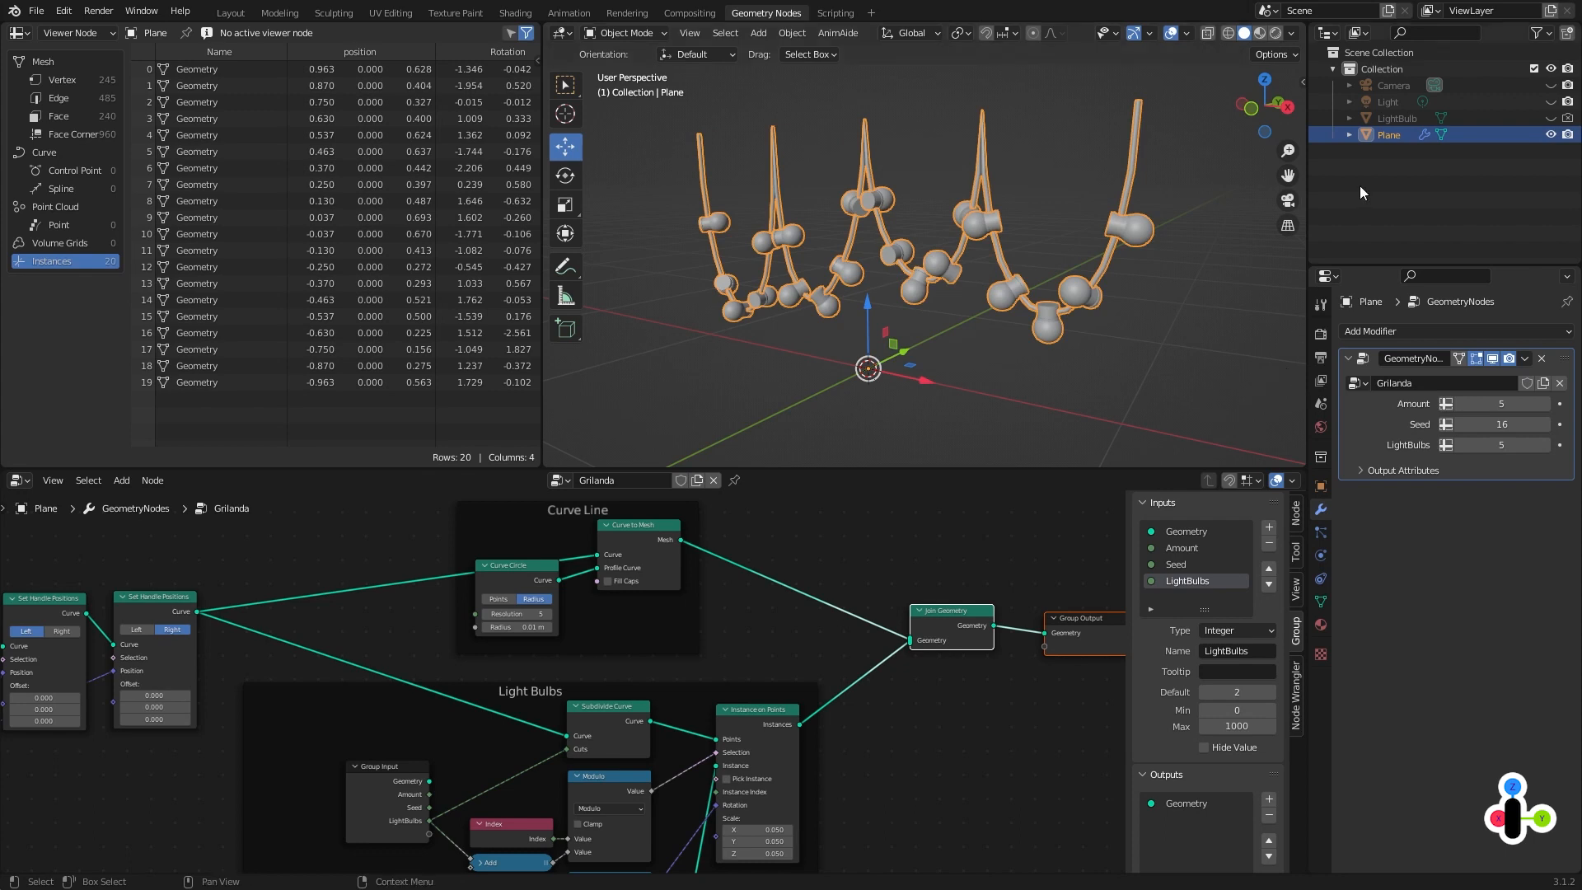
{"action": "left_click", "coordinate": [1397, 119]}
{"action": "left_click", "coordinate": [1551, 118]}
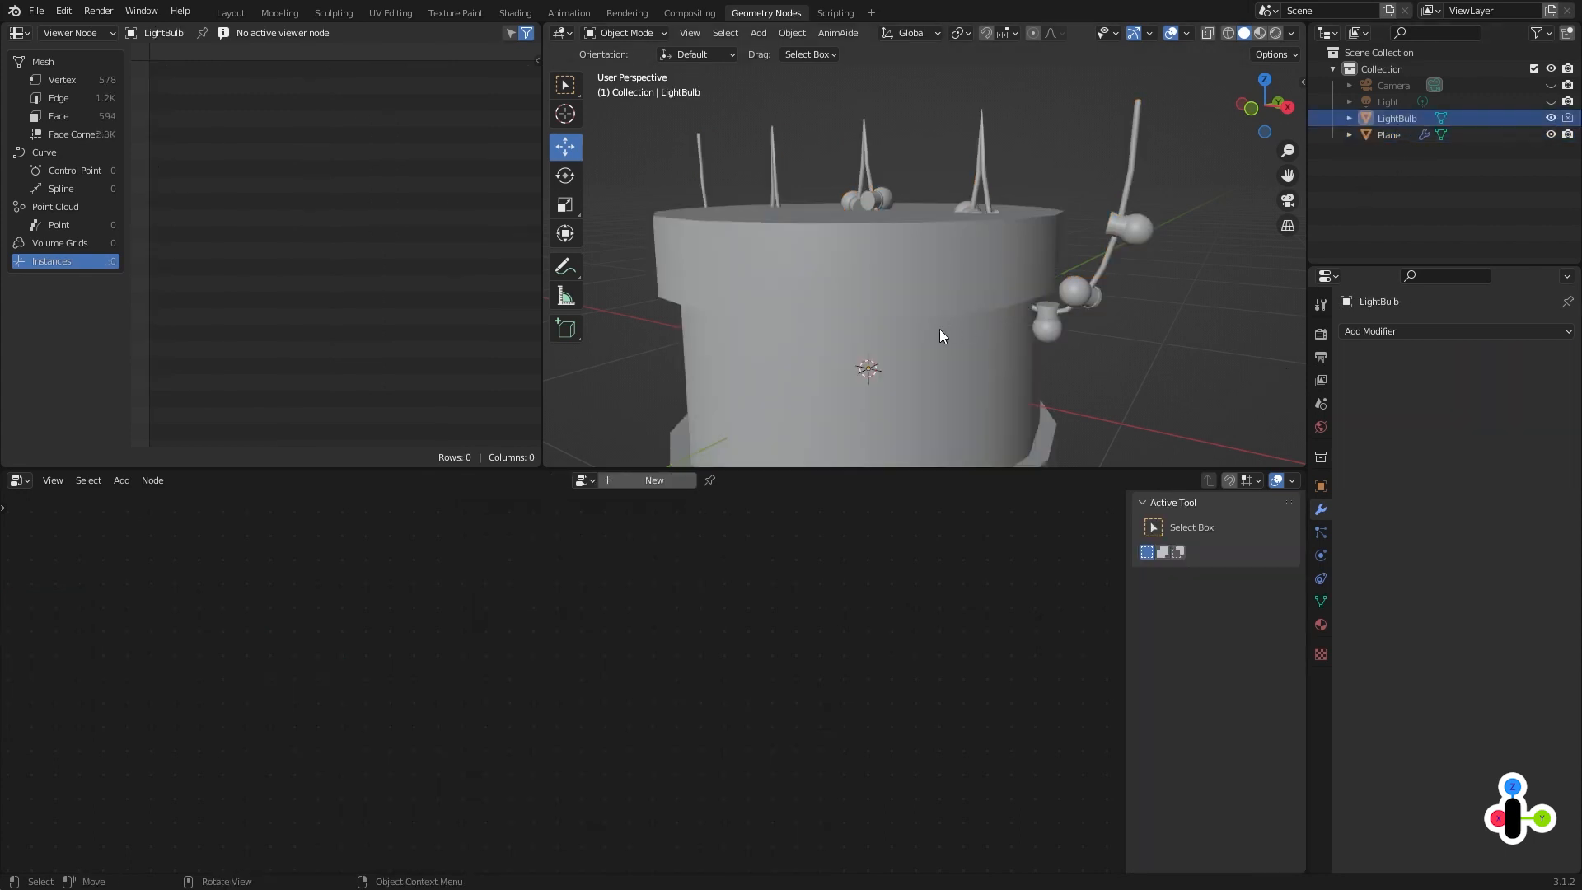
{"action": "middle_click_drag", "start_coordinate": [931, 344], "coordinate": [956, 317]}
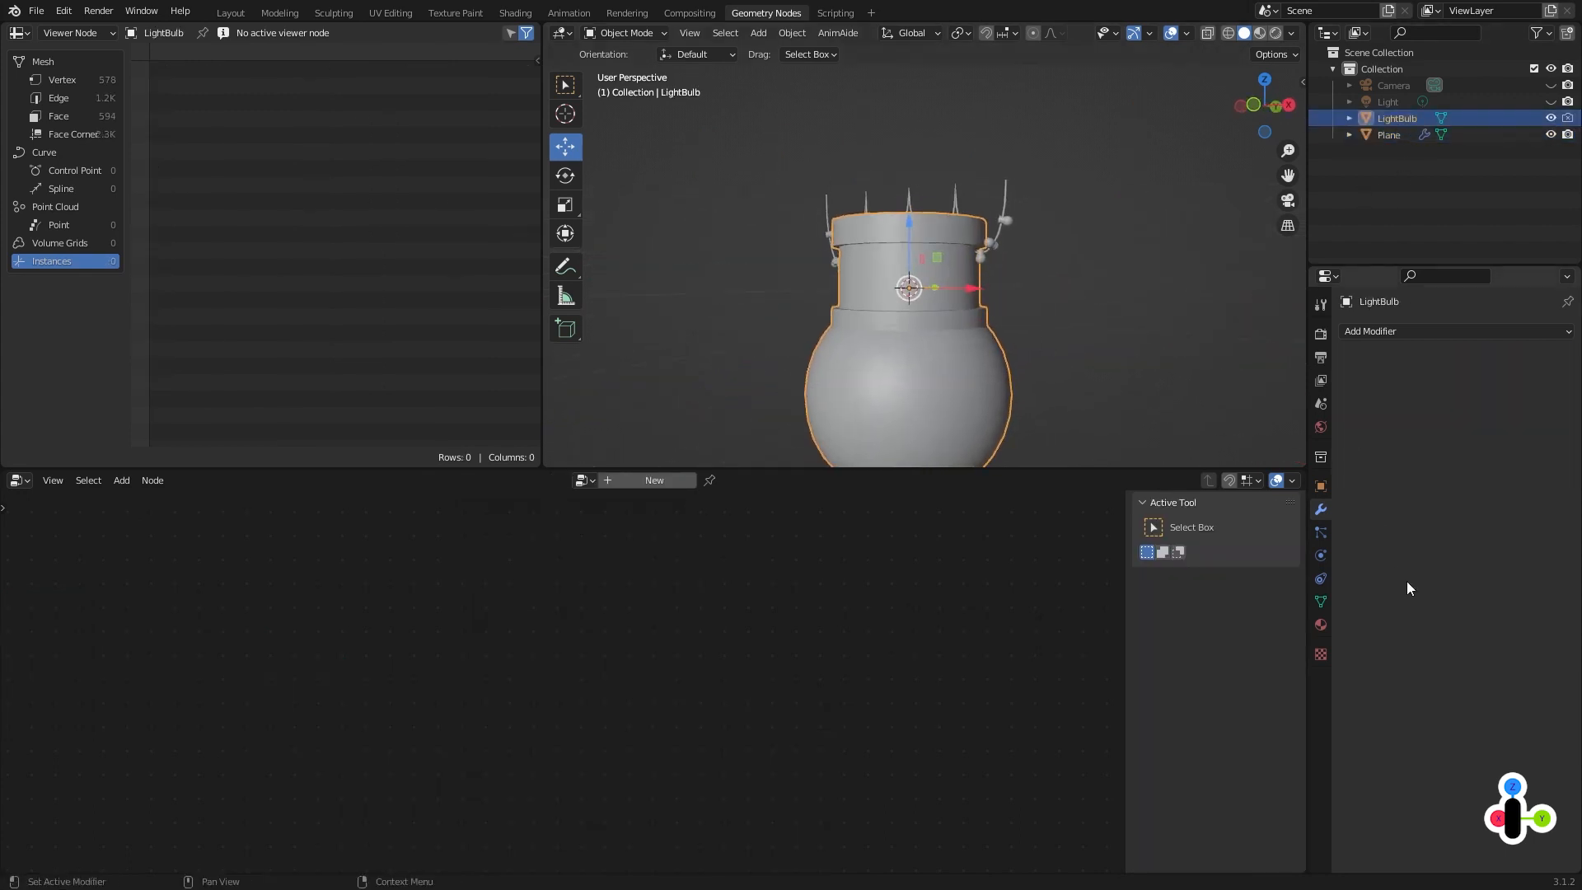
Create two new materials in separate slots on the LightBulb object.
{"action": "left_click", "coordinate": [1321, 625]}
{"action": "left_click", "coordinate": [1382, 402]}
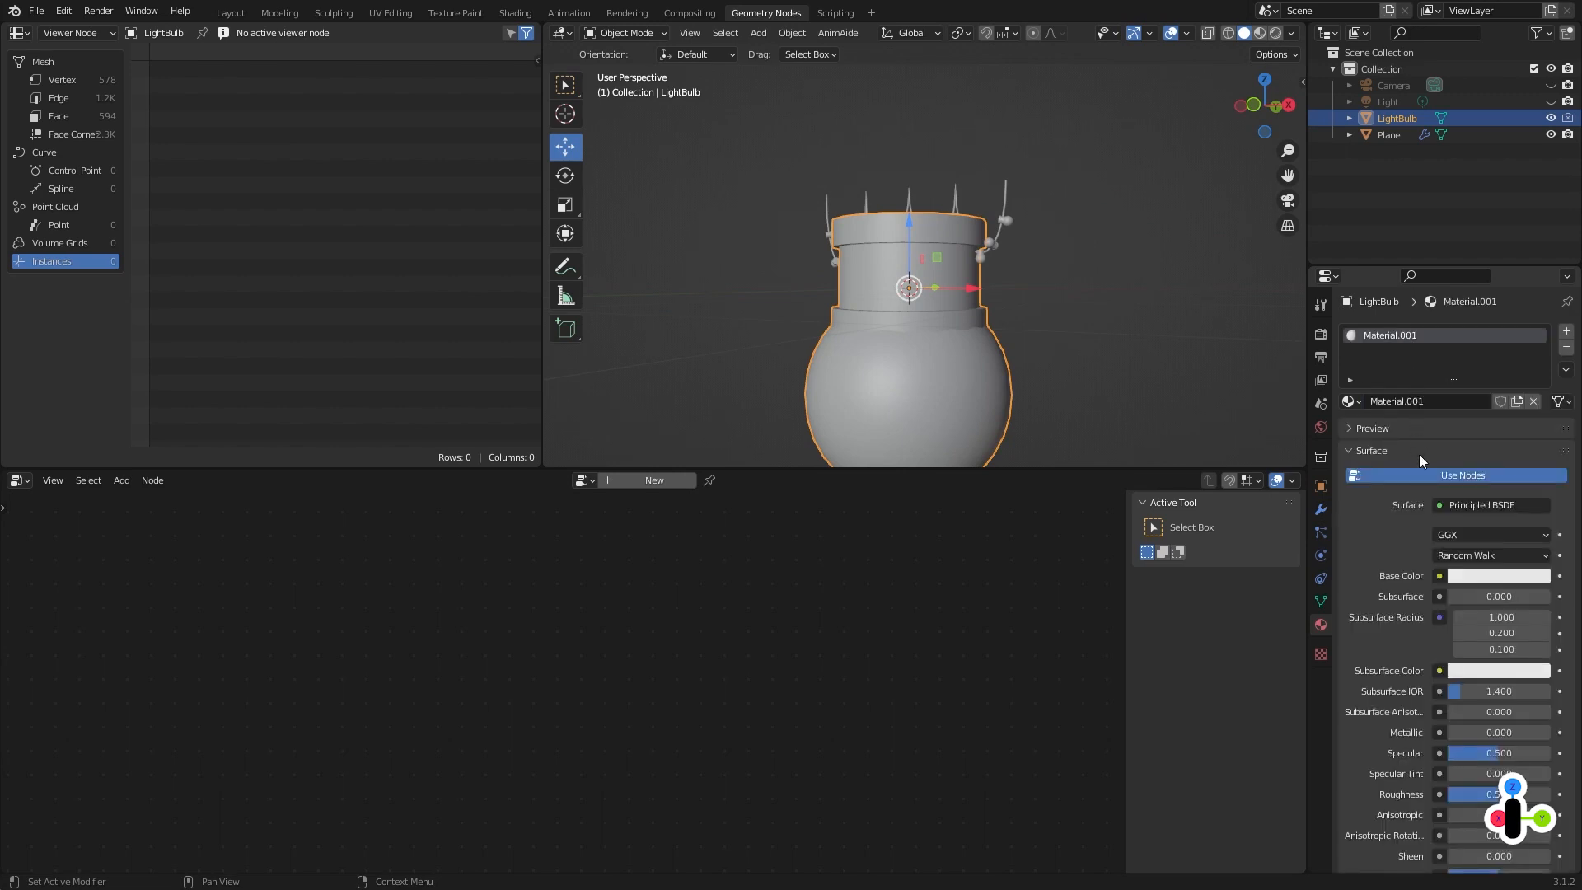
{"action": "left_click", "coordinate": [1564, 332]}
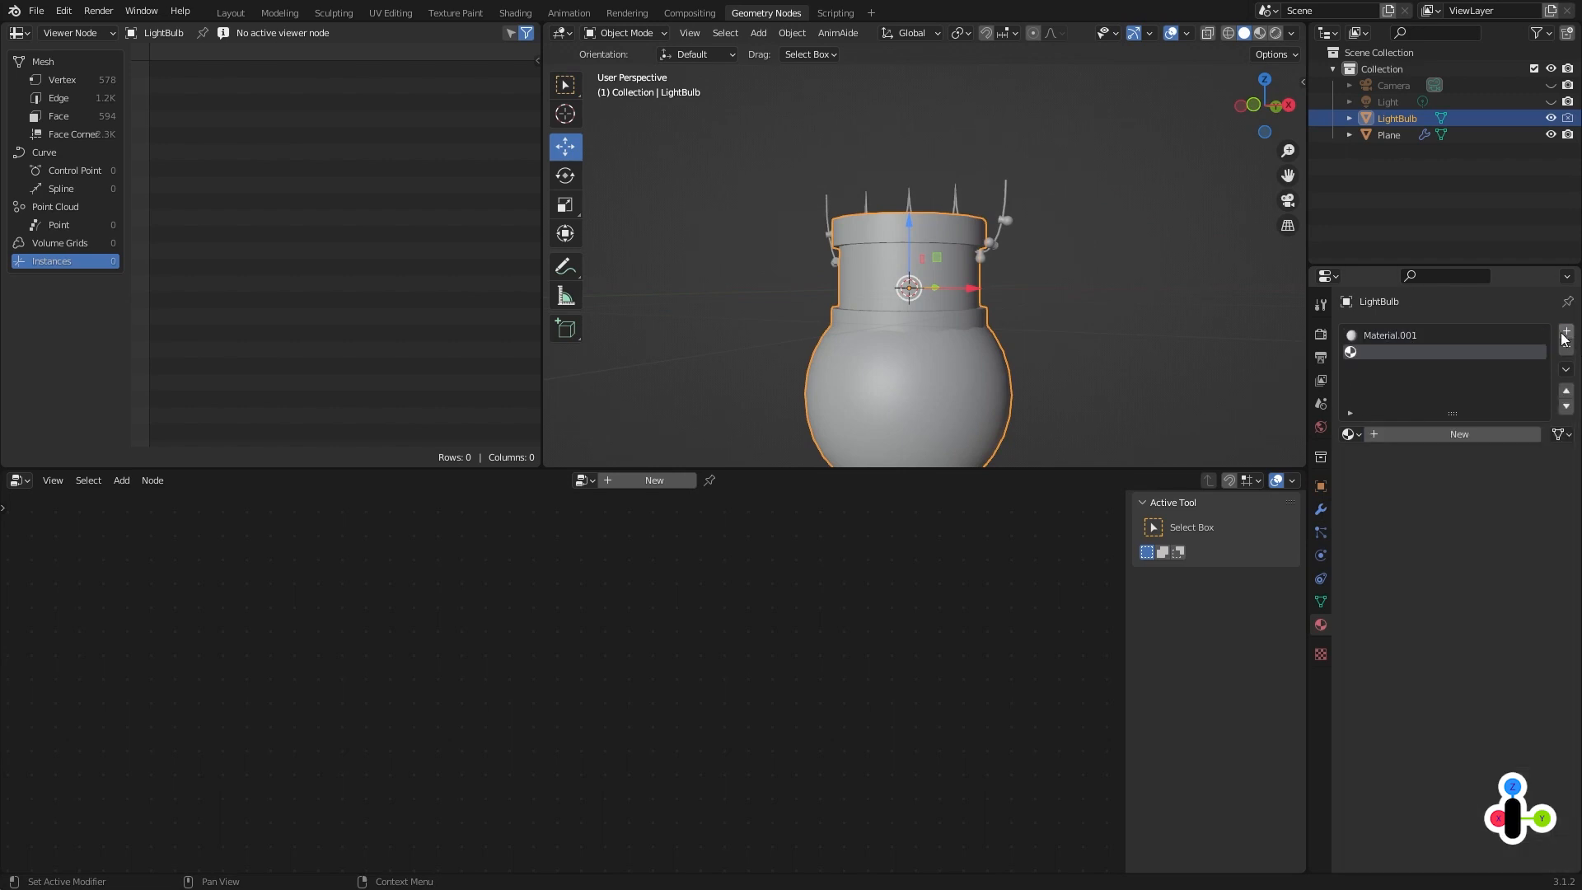
{"action": "left_click", "coordinate": [1412, 436]}
Rename the LightBulb's first material "BlackMat" and darken its base color to near black.
{"action": "double_click", "coordinate": [1391, 334]}
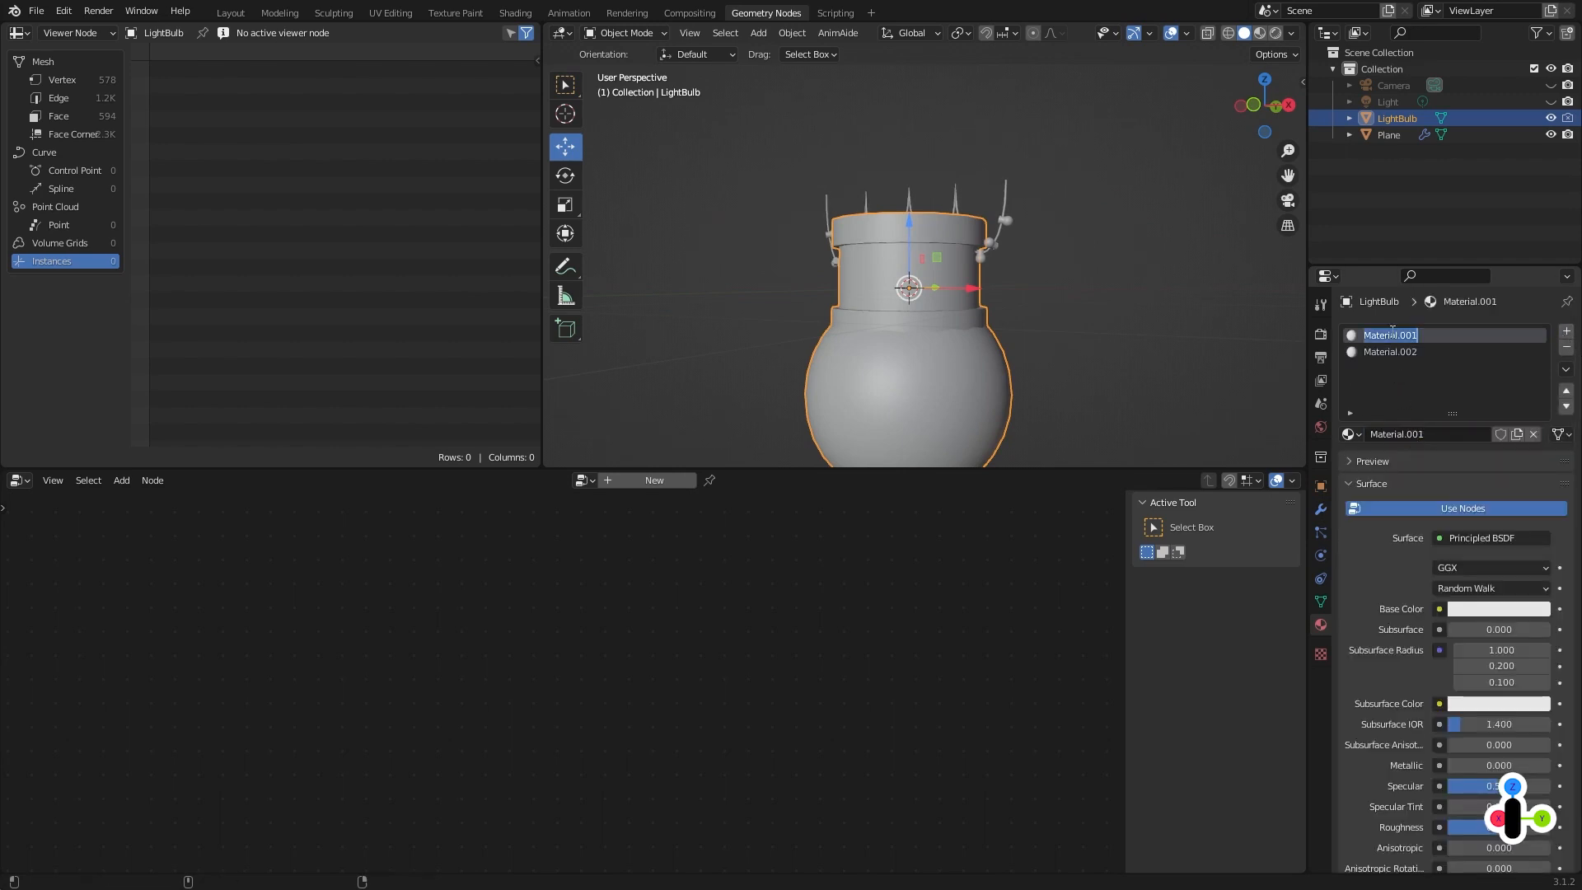
{"action": "type", "text": "BlackMat"}
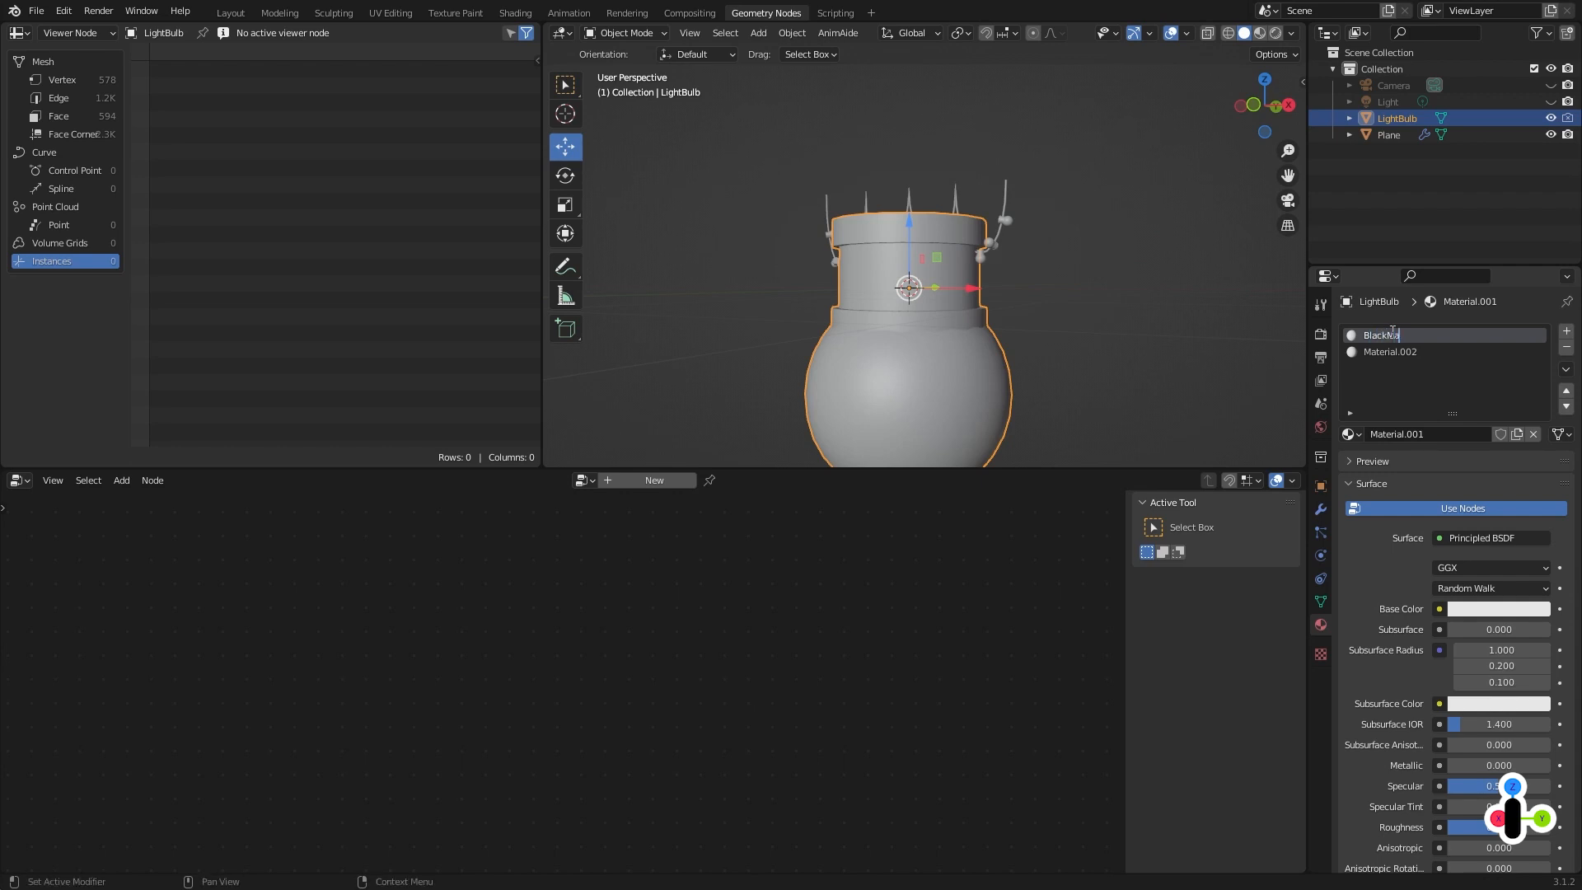
{"action": "key", "text": "Return"}
{"action": "left_click", "coordinate": [1511, 614]}
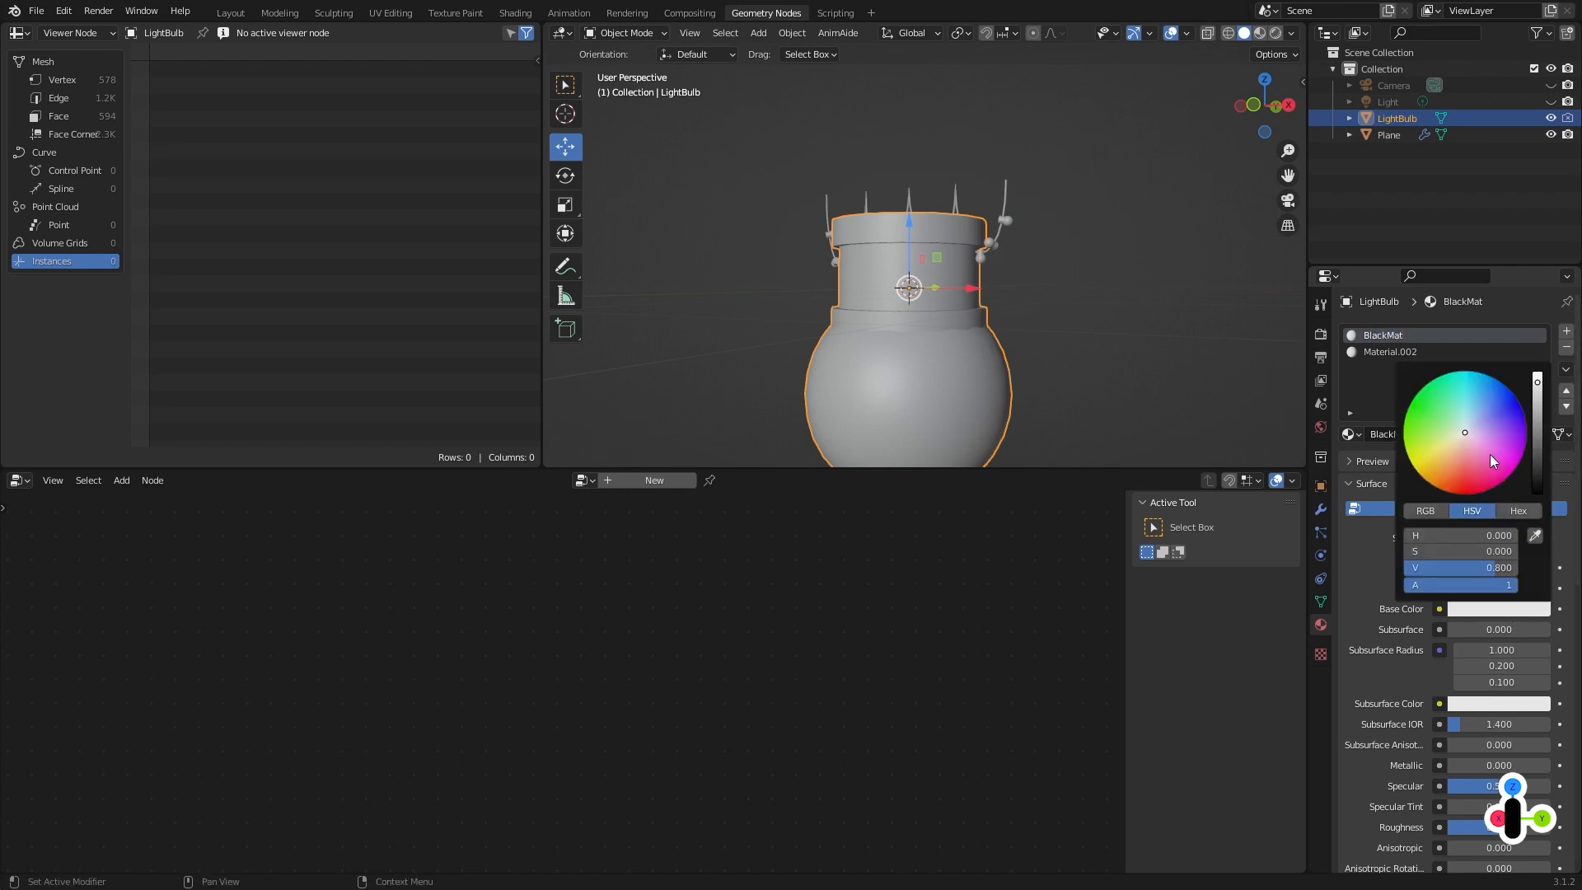
{"action": "scroll", "coordinate": [1481, 438], "scroll_direction": "down", "scroll_amount": 15}
{"action": "scroll", "coordinate": [1477, 443], "scroll_direction": "down", "scroll_amount": 3}
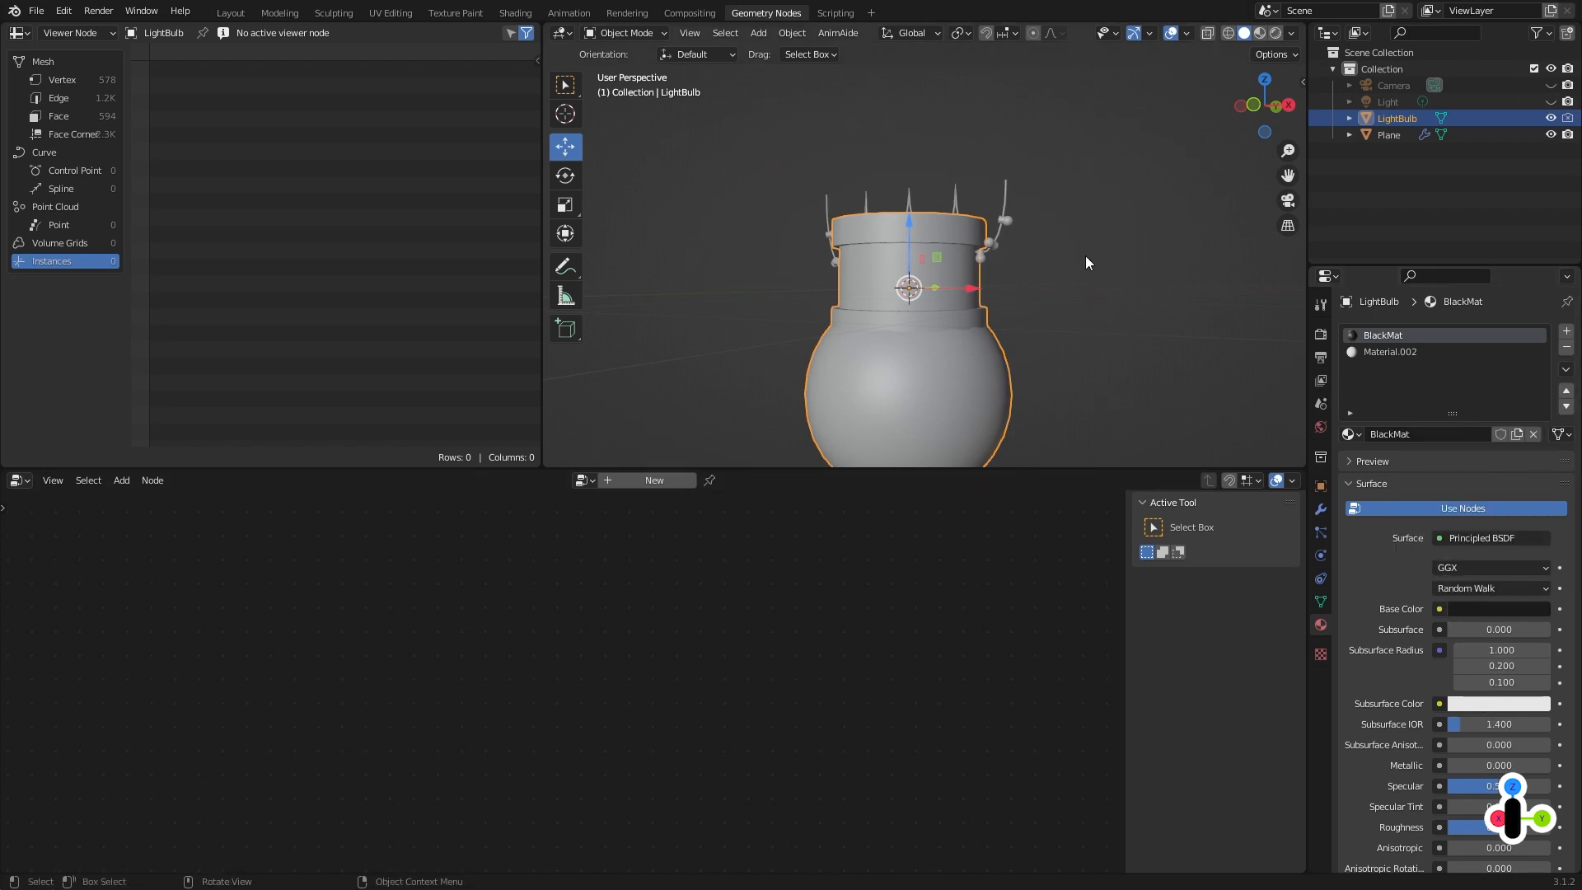
Switch the viewport shading to Material Preview and lower the roughness of BlackMat.
{"action": "key", "text": "z"}
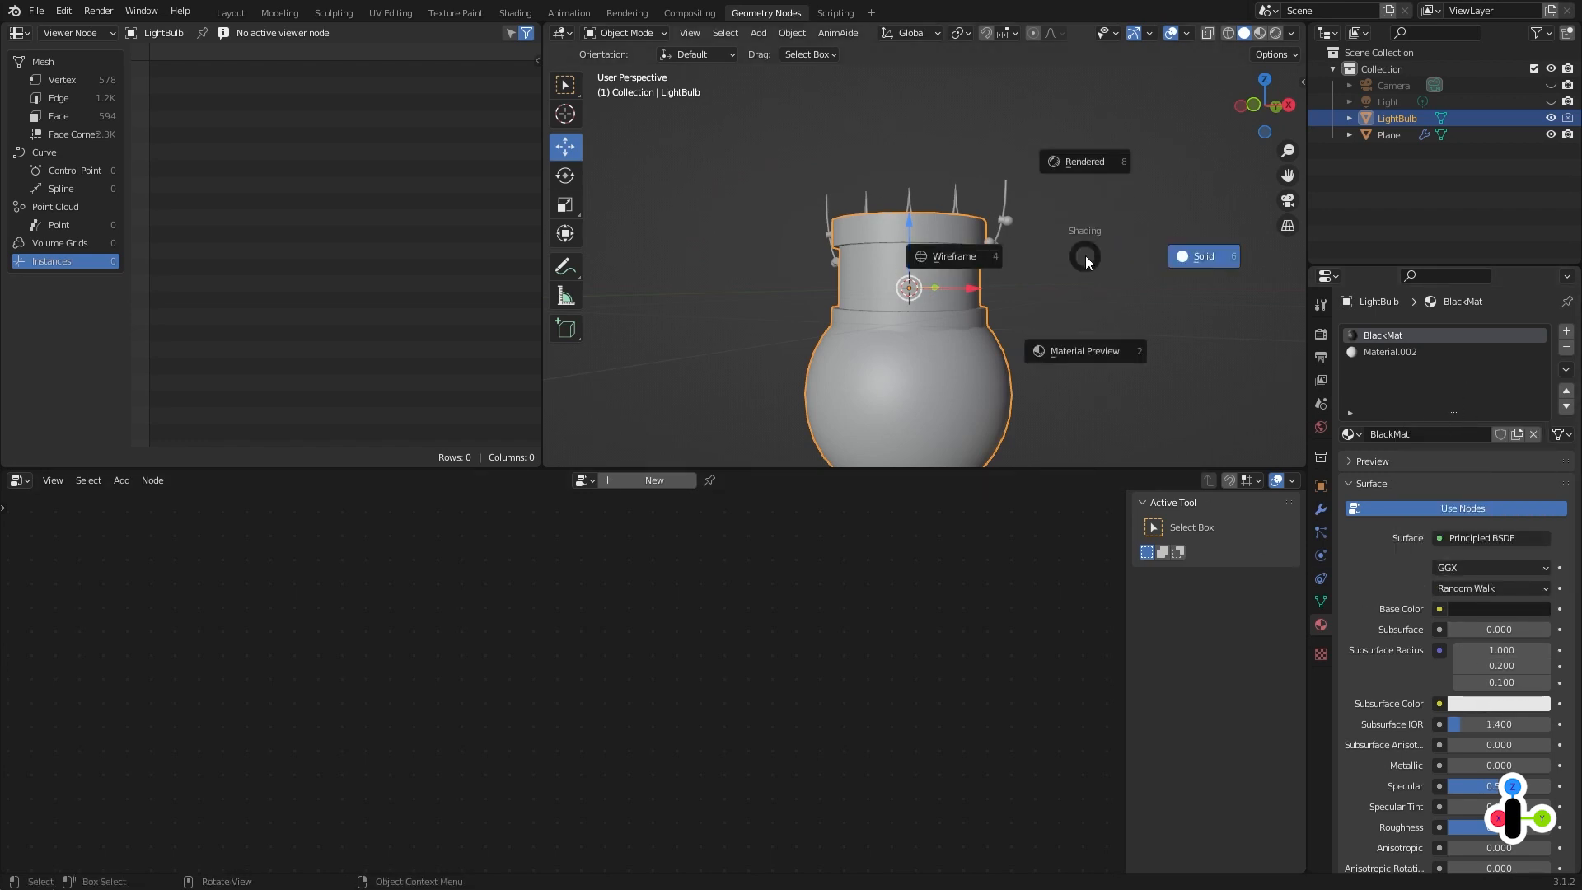
{"action": "left_click", "coordinate": [1084, 345]}
{"action": "middle_click_drag", "start_coordinate": [924, 284], "coordinate": [923, 290]}
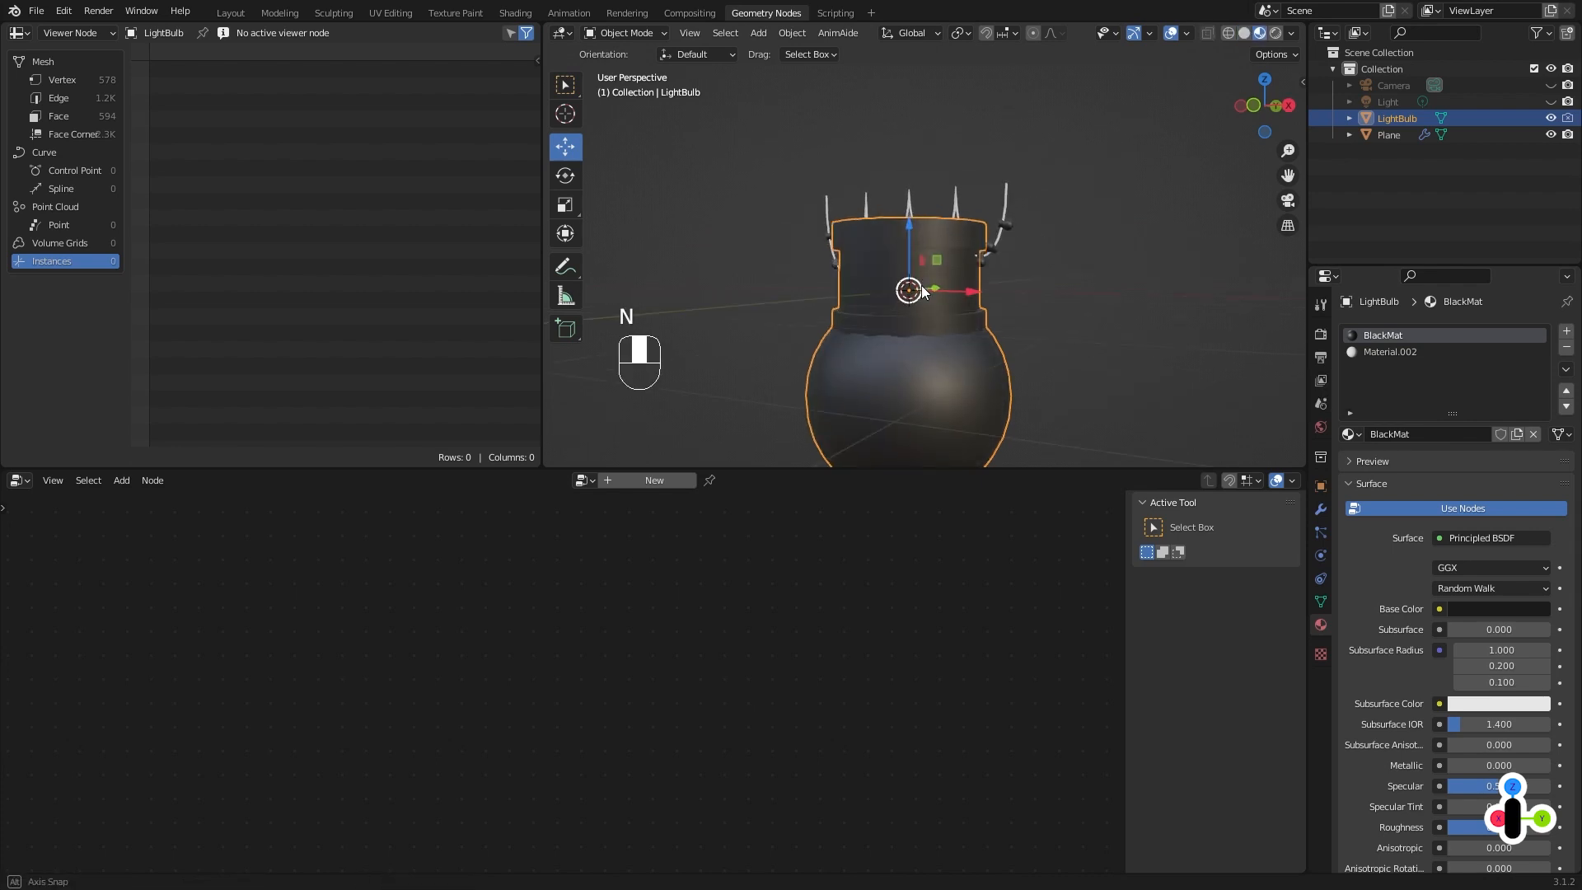
{"action": "middle_click_drag", "start_coordinate": [1088, 336], "coordinate": [1088, 292], "text": "shift"}
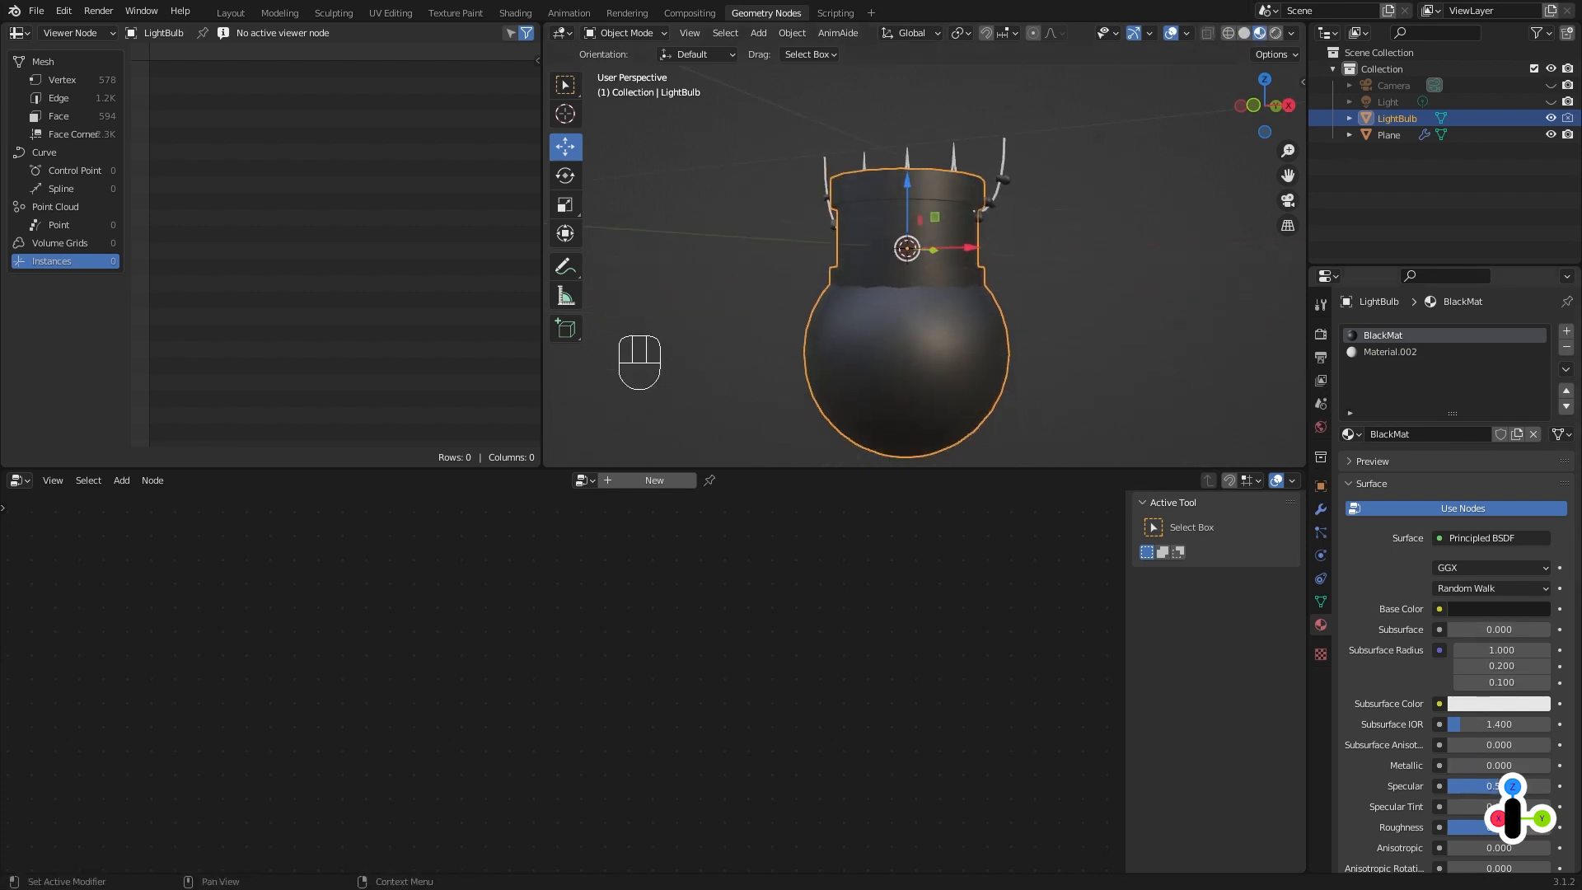
{"action": "left_click_drag", "start_coordinate": [1499, 827], "coordinate": [1425, 828], "text": "shift"}
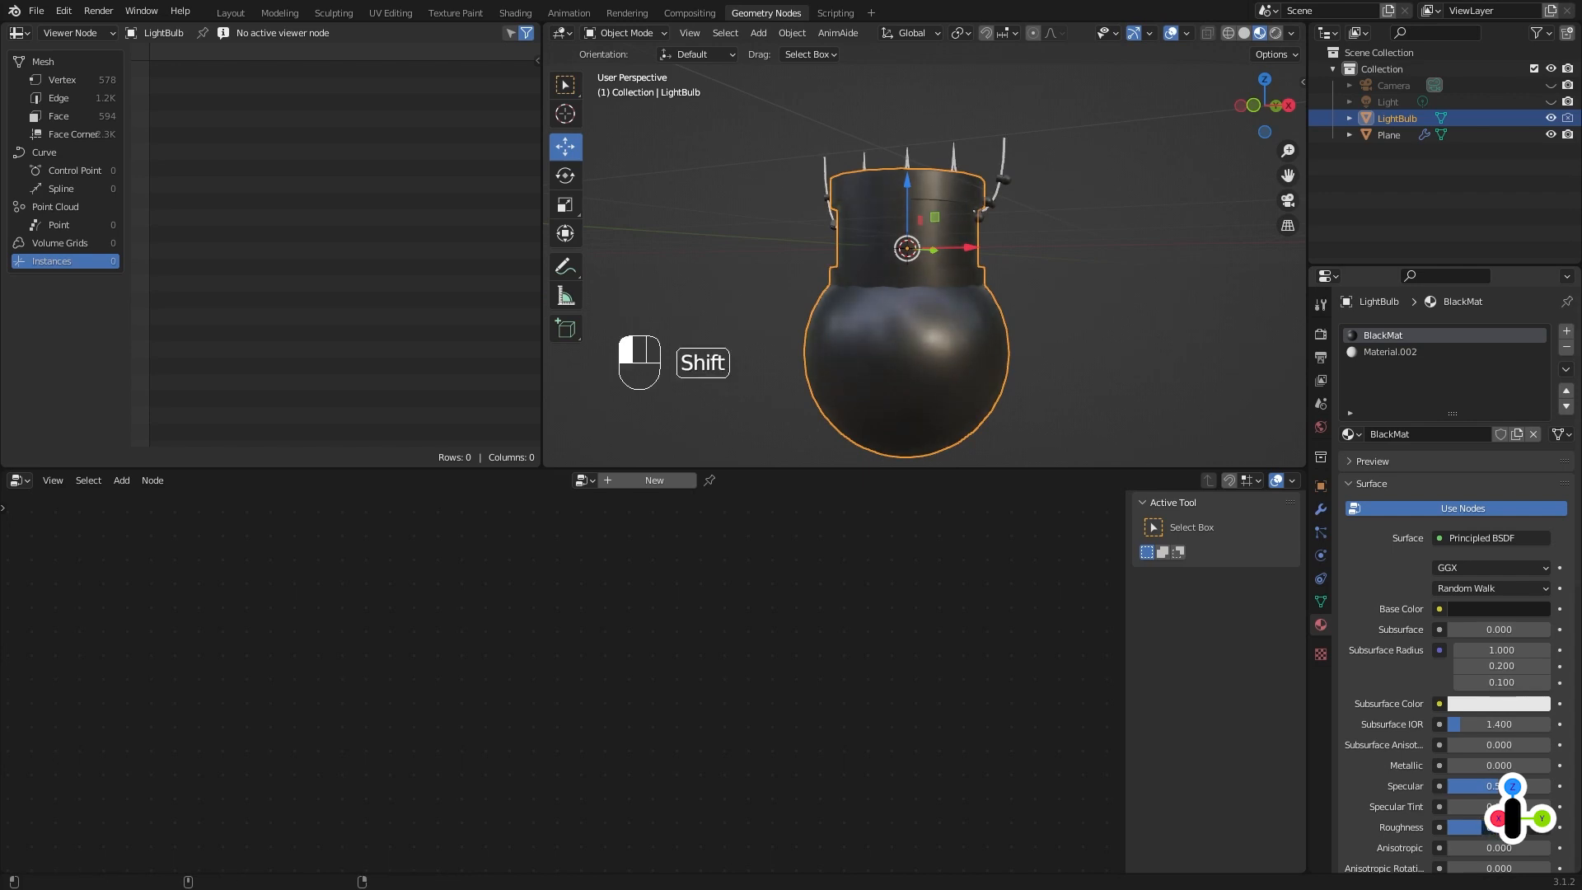
Rename the second material "LightMat" and assign it to the spherical glass part of the bulb mesh.
{"action": "double_click", "coordinate": [1396, 355]}
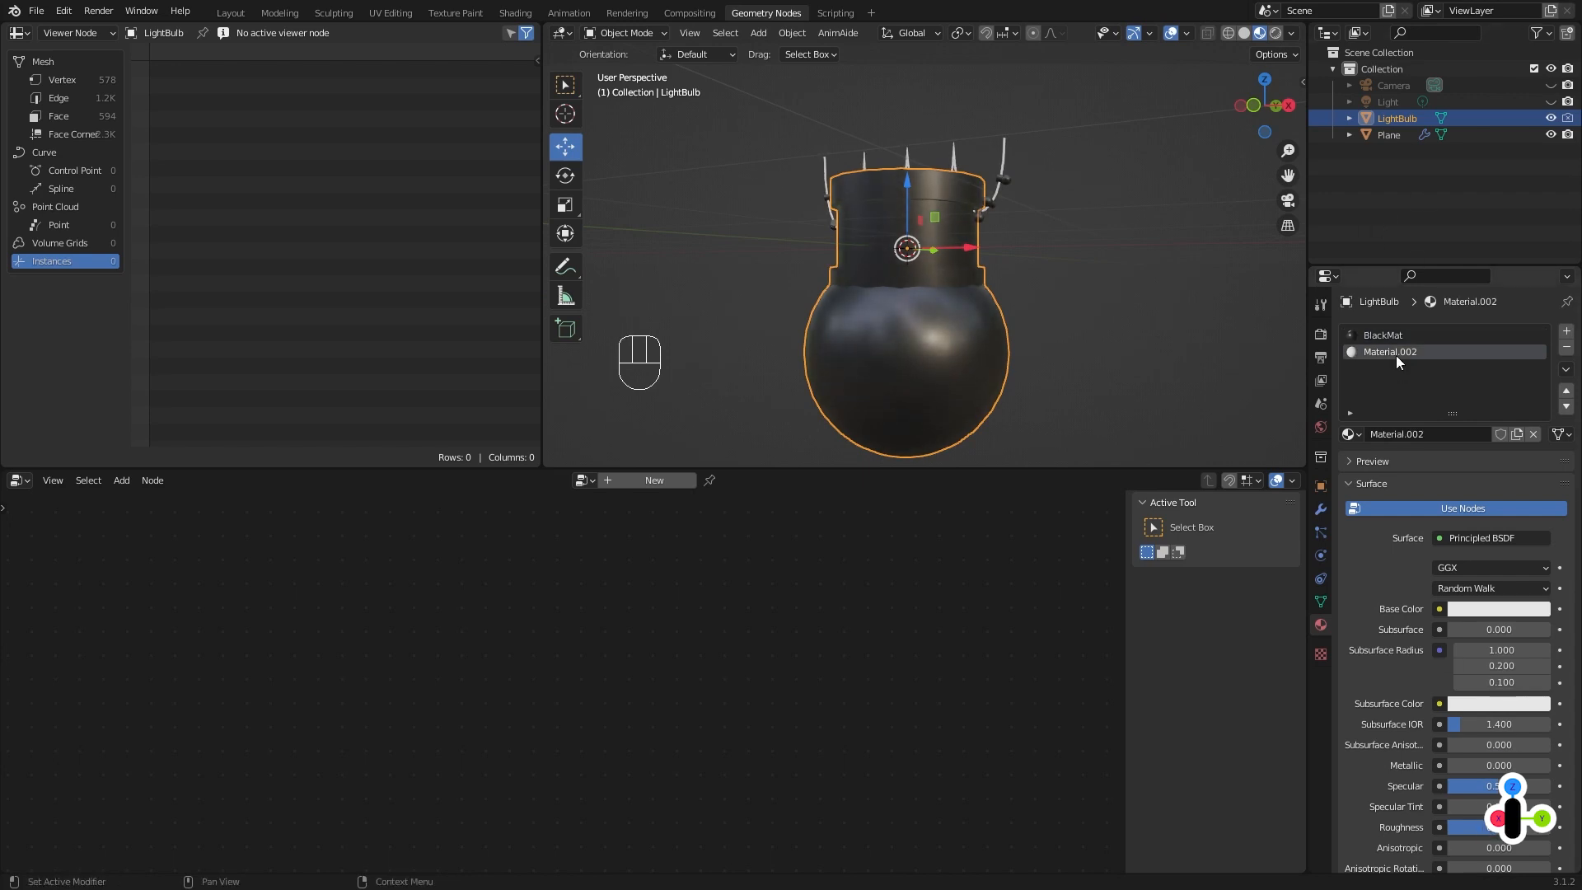
{"action": "type", "text": "LightMat"}
{"action": "key", "text": "Tab"}
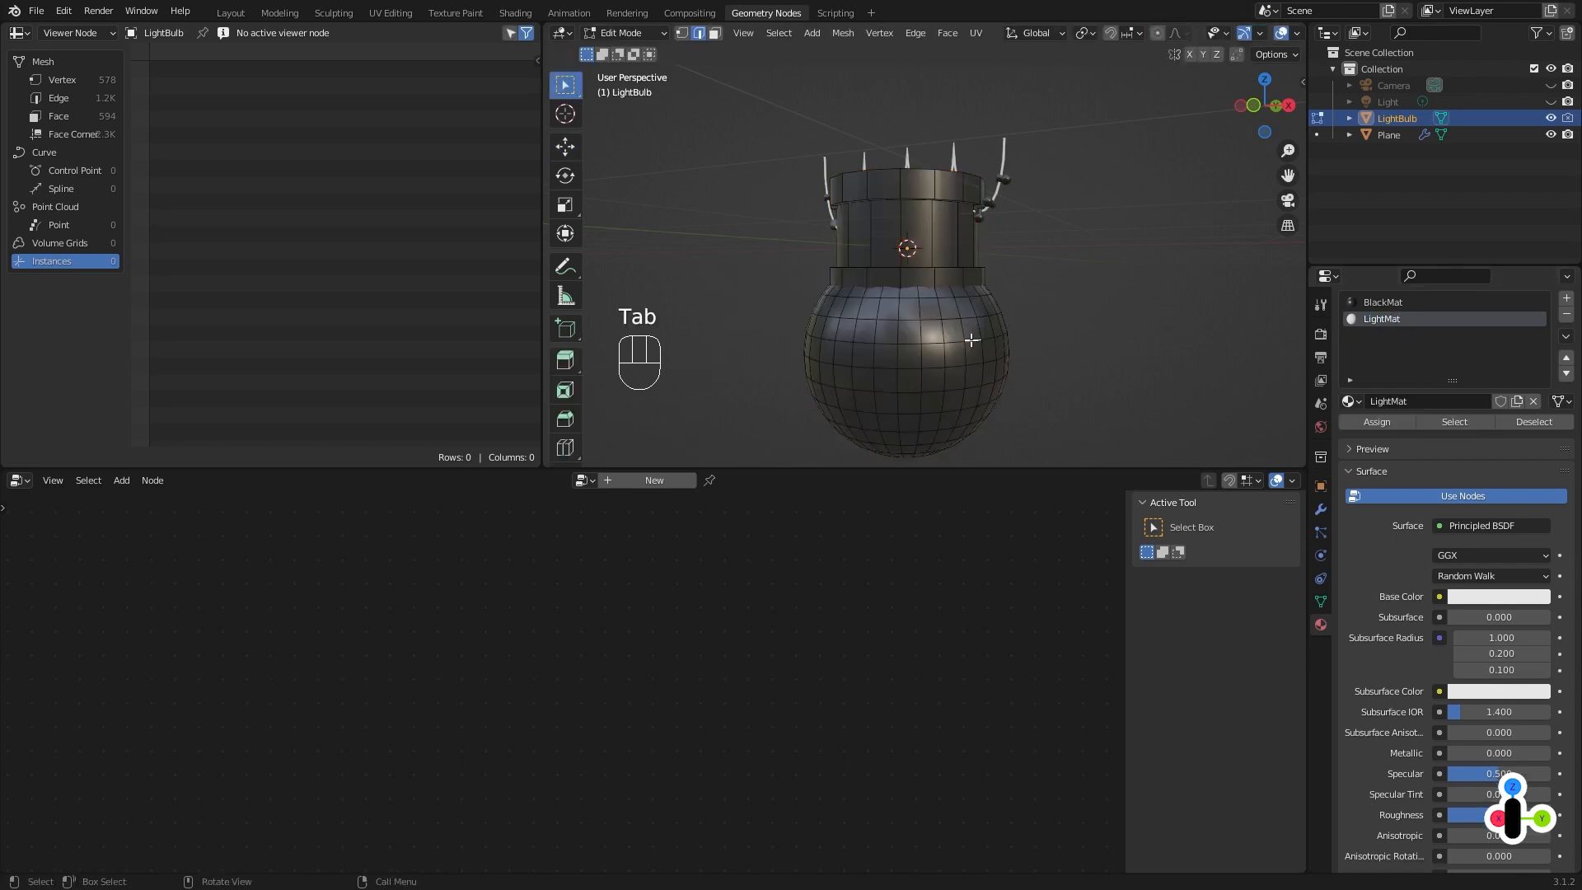
{"action": "key", "text": "l"}
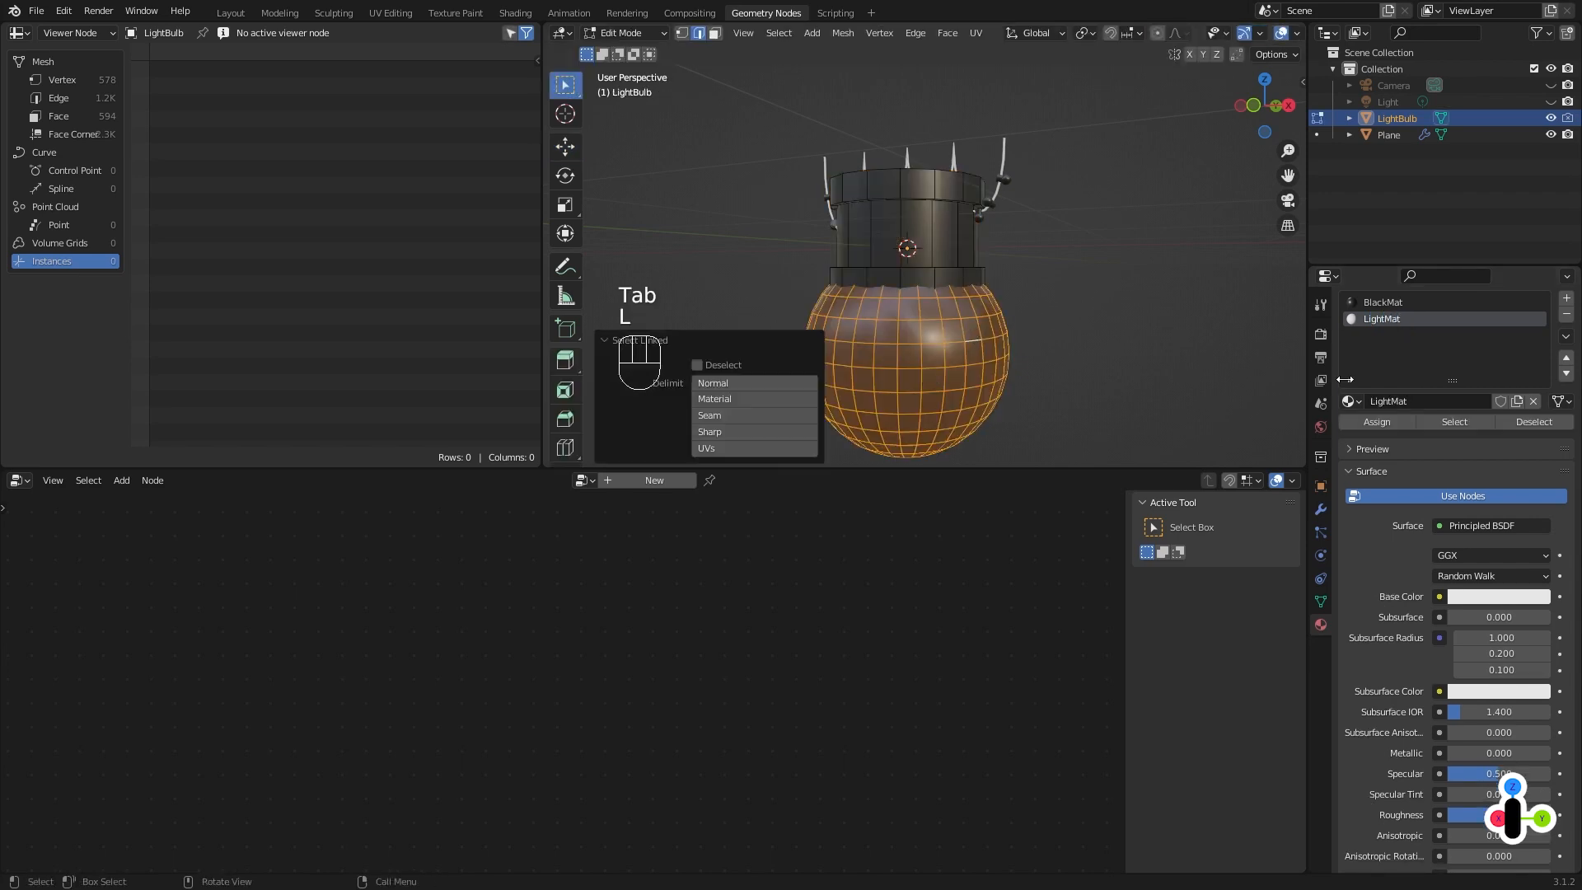
{"action": "left_click", "coordinate": [1387, 421]}
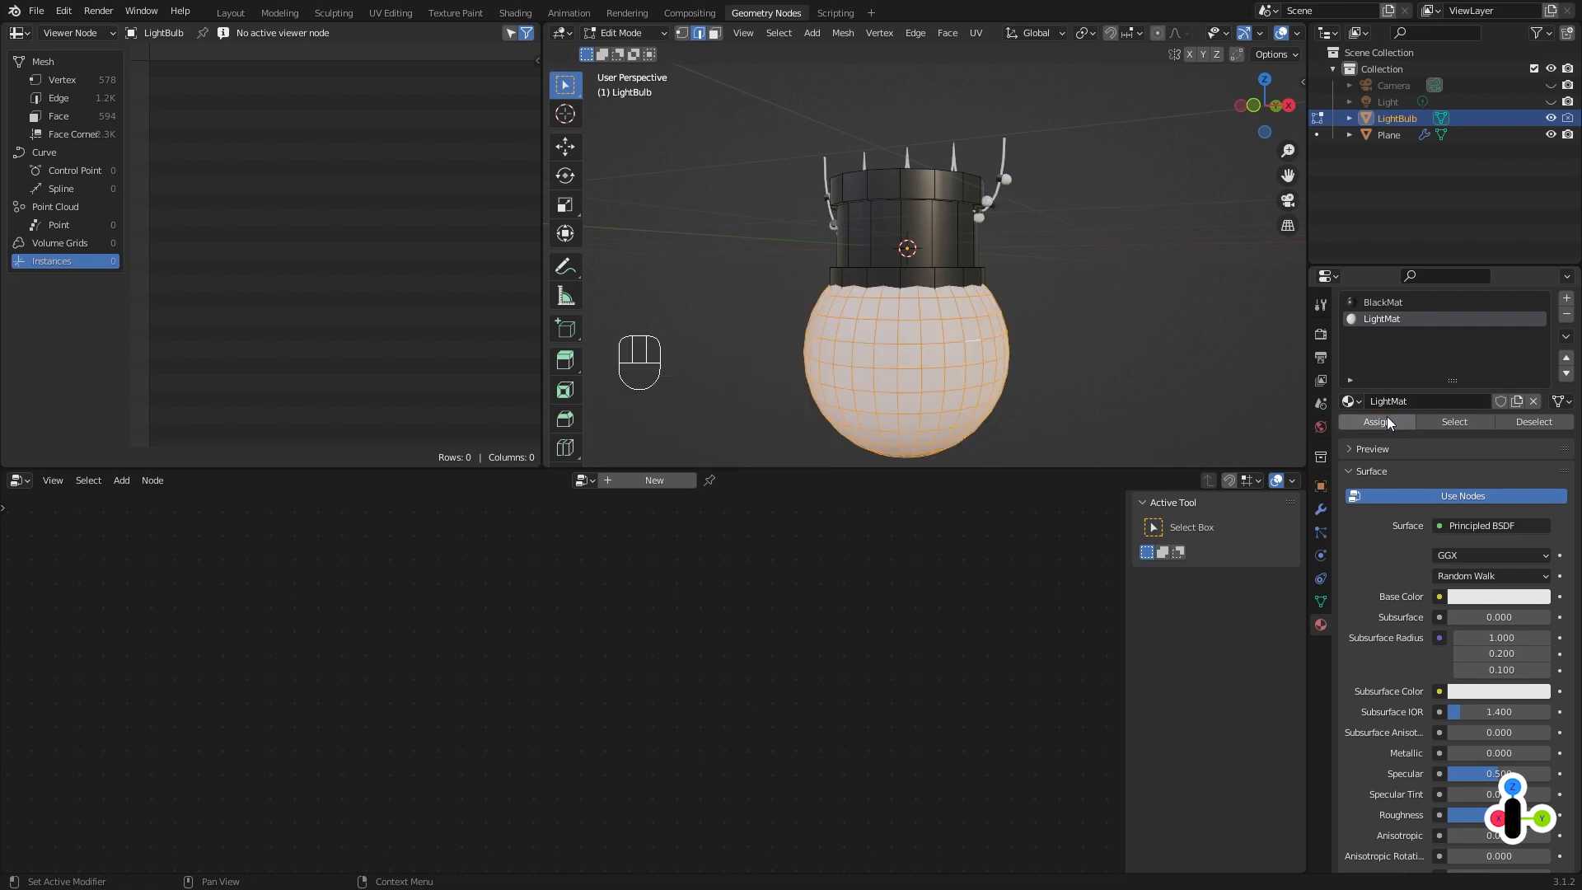
{"action": "key", "text": "Tab"}
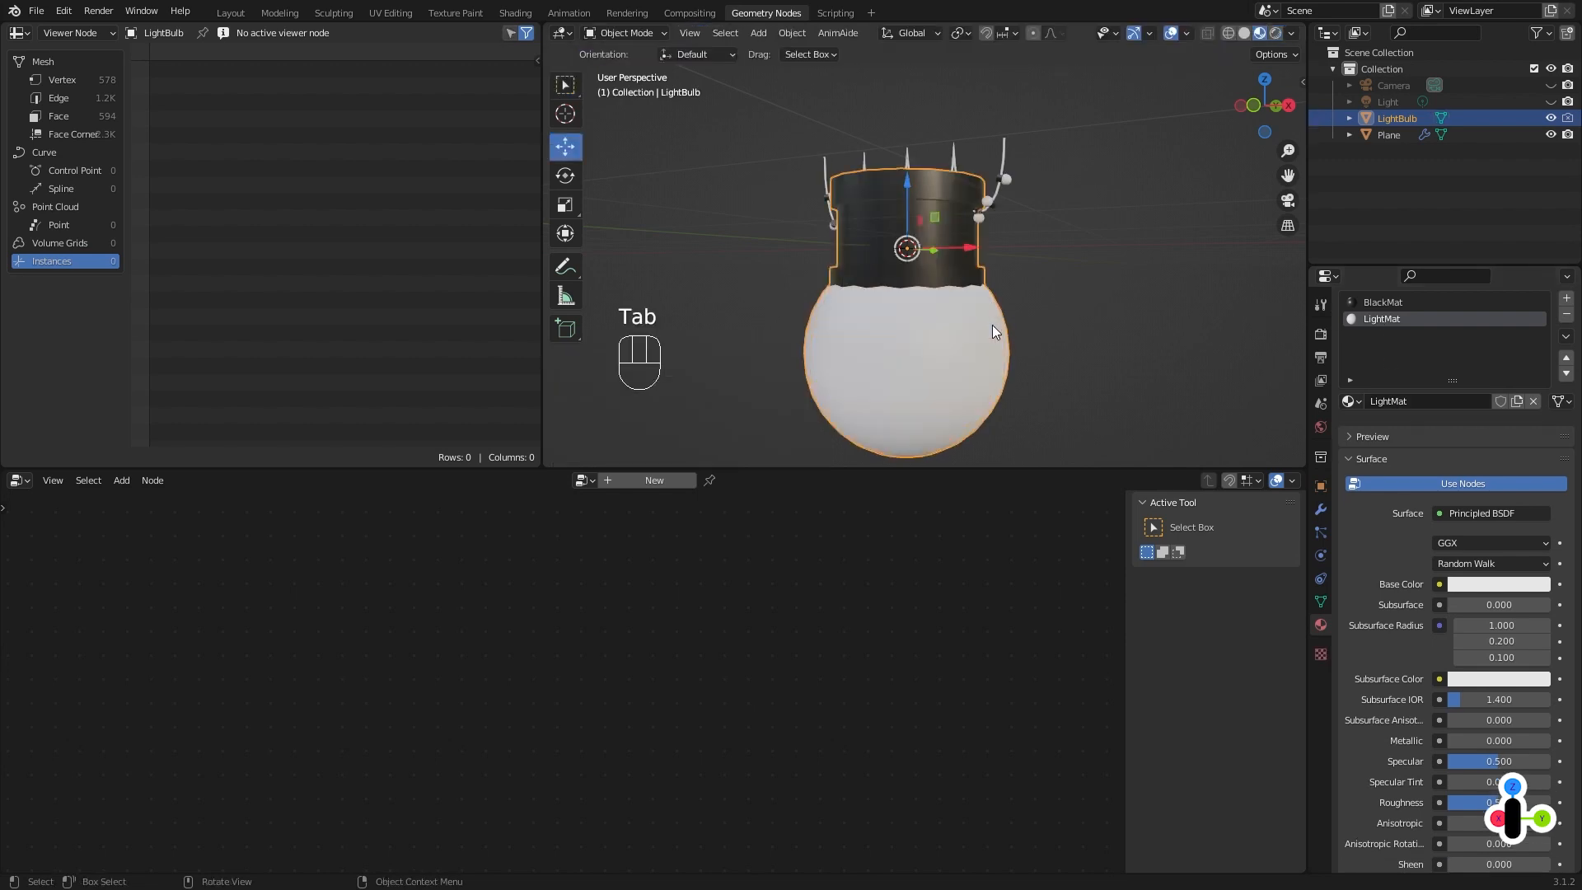
Hide the original LightBulb object in the viewport and check the bulb materials on the garland.
{"action": "left_click", "coordinate": [1552, 118]}
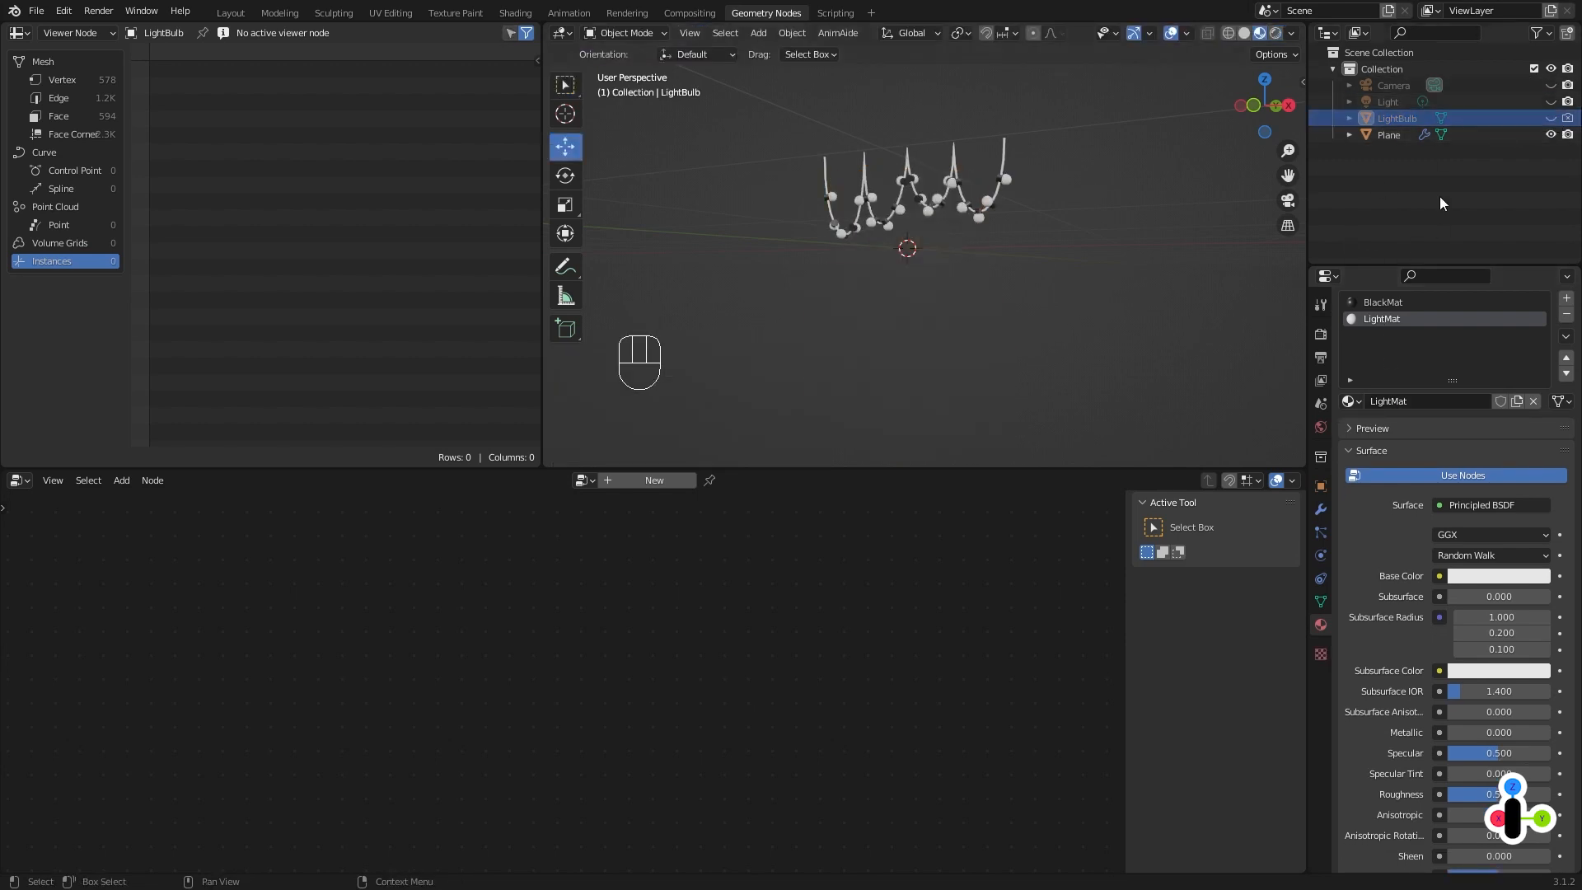
{"action": "left_click", "coordinate": [1397, 119]}
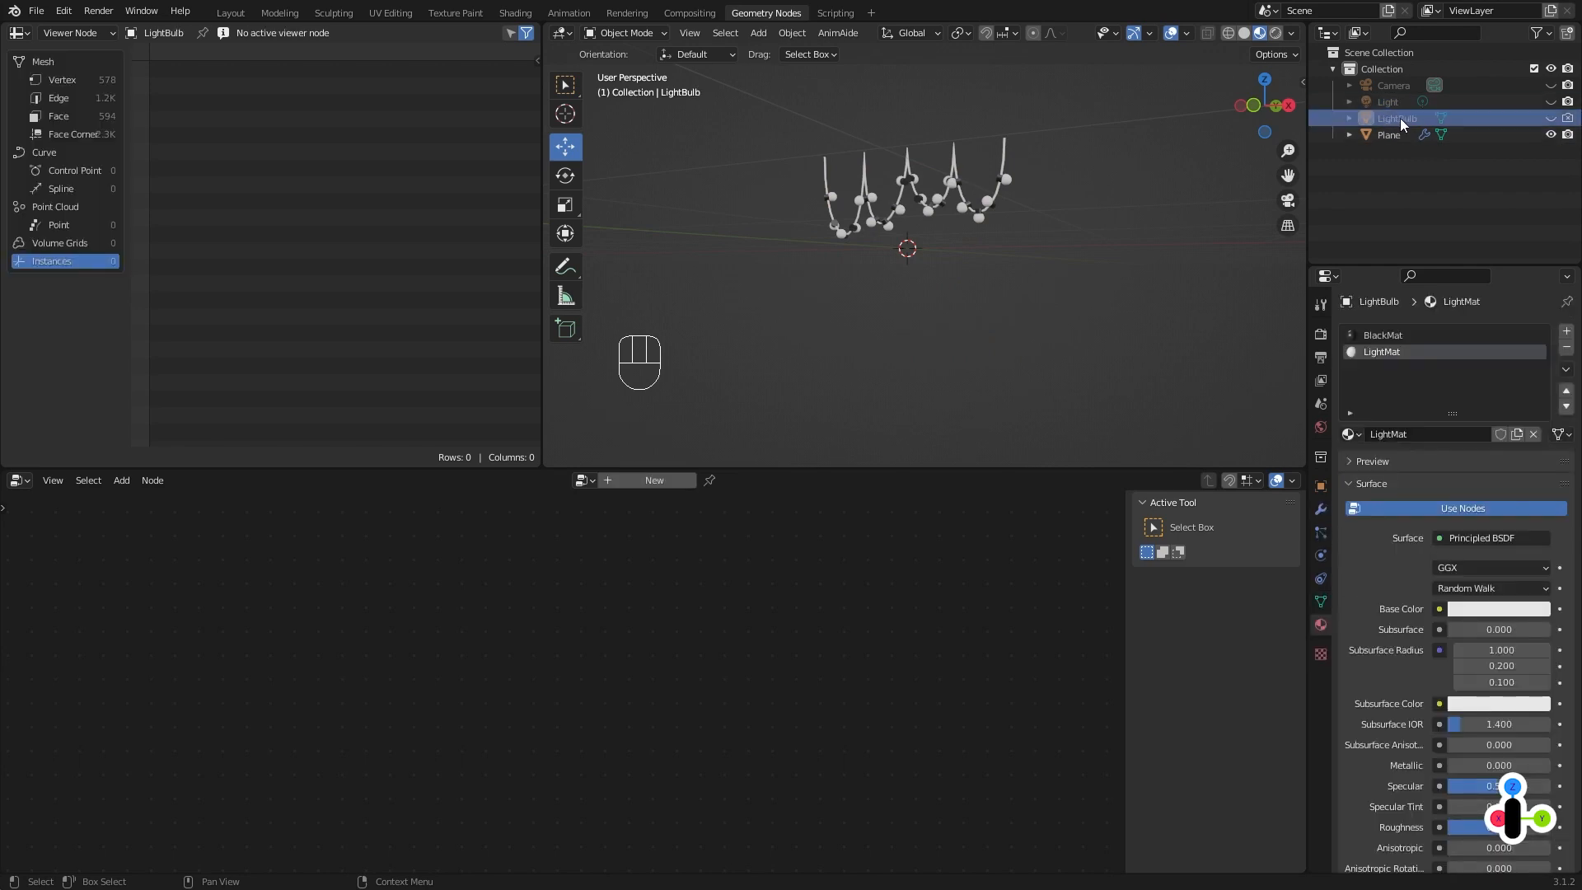
{"action": "scroll", "coordinate": [962, 260], "scroll_direction": "up", "scroll_amount": 3}
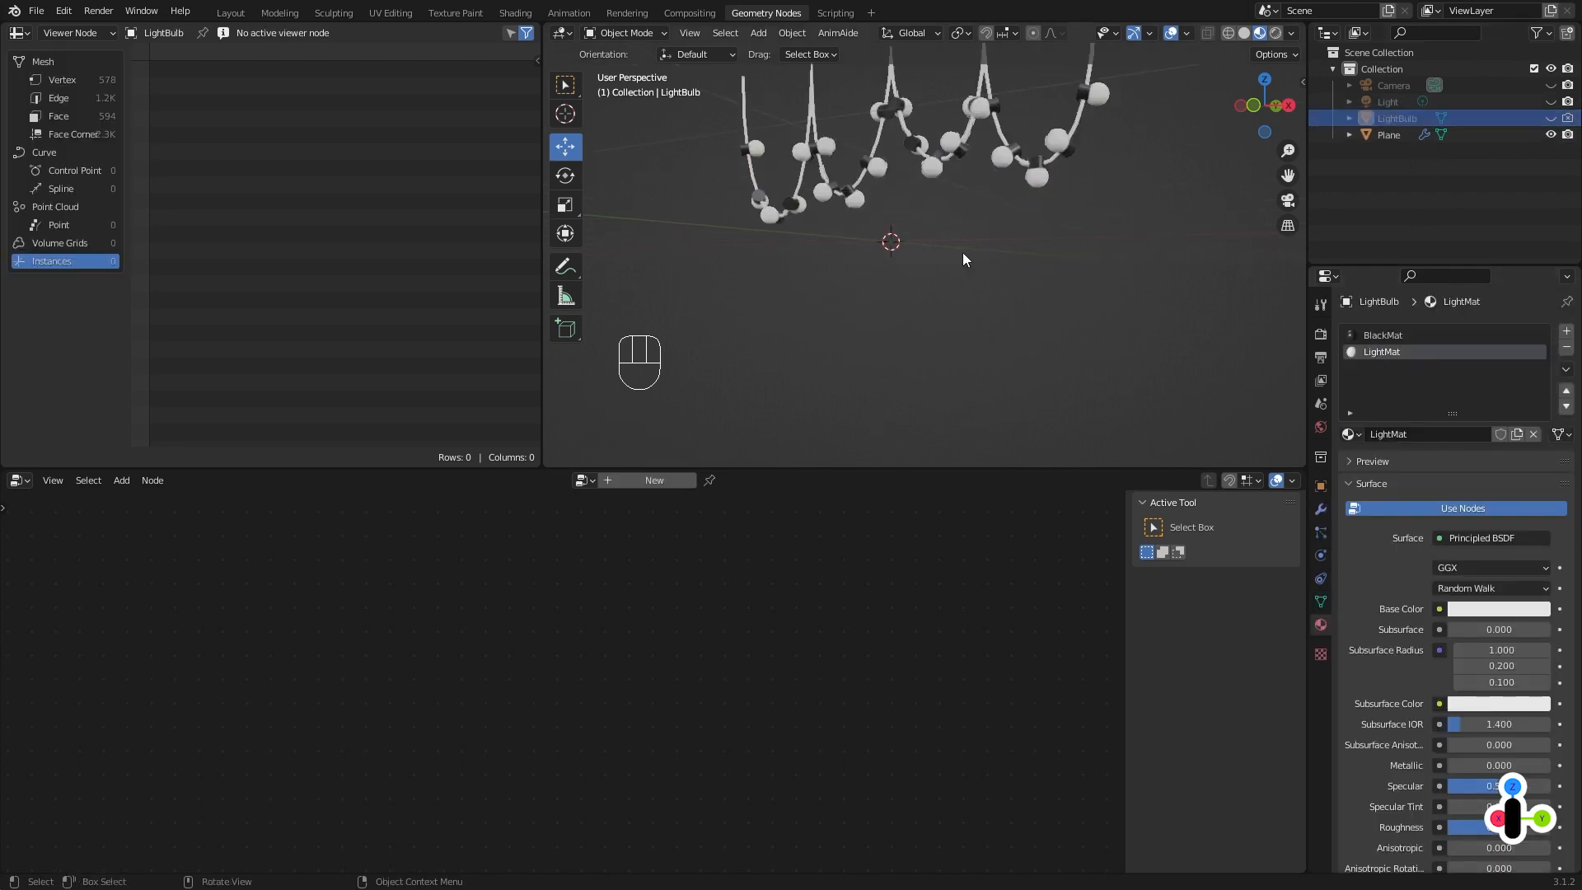
{"action": "scroll", "coordinate": [962, 253], "scroll_direction": "up", "scroll_amount": 1}
{"action": "middle_click_drag", "start_coordinate": [977, 225], "coordinate": [976, 261], "text": "shift"}
{"action": "middle_click_drag", "start_coordinate": [933, 211], "coordinate": [941, 232]}
{"action": "middle_click_drag", "start_coordinate": [956, 210], "coordinate": [959, 264], "text": "shift"}
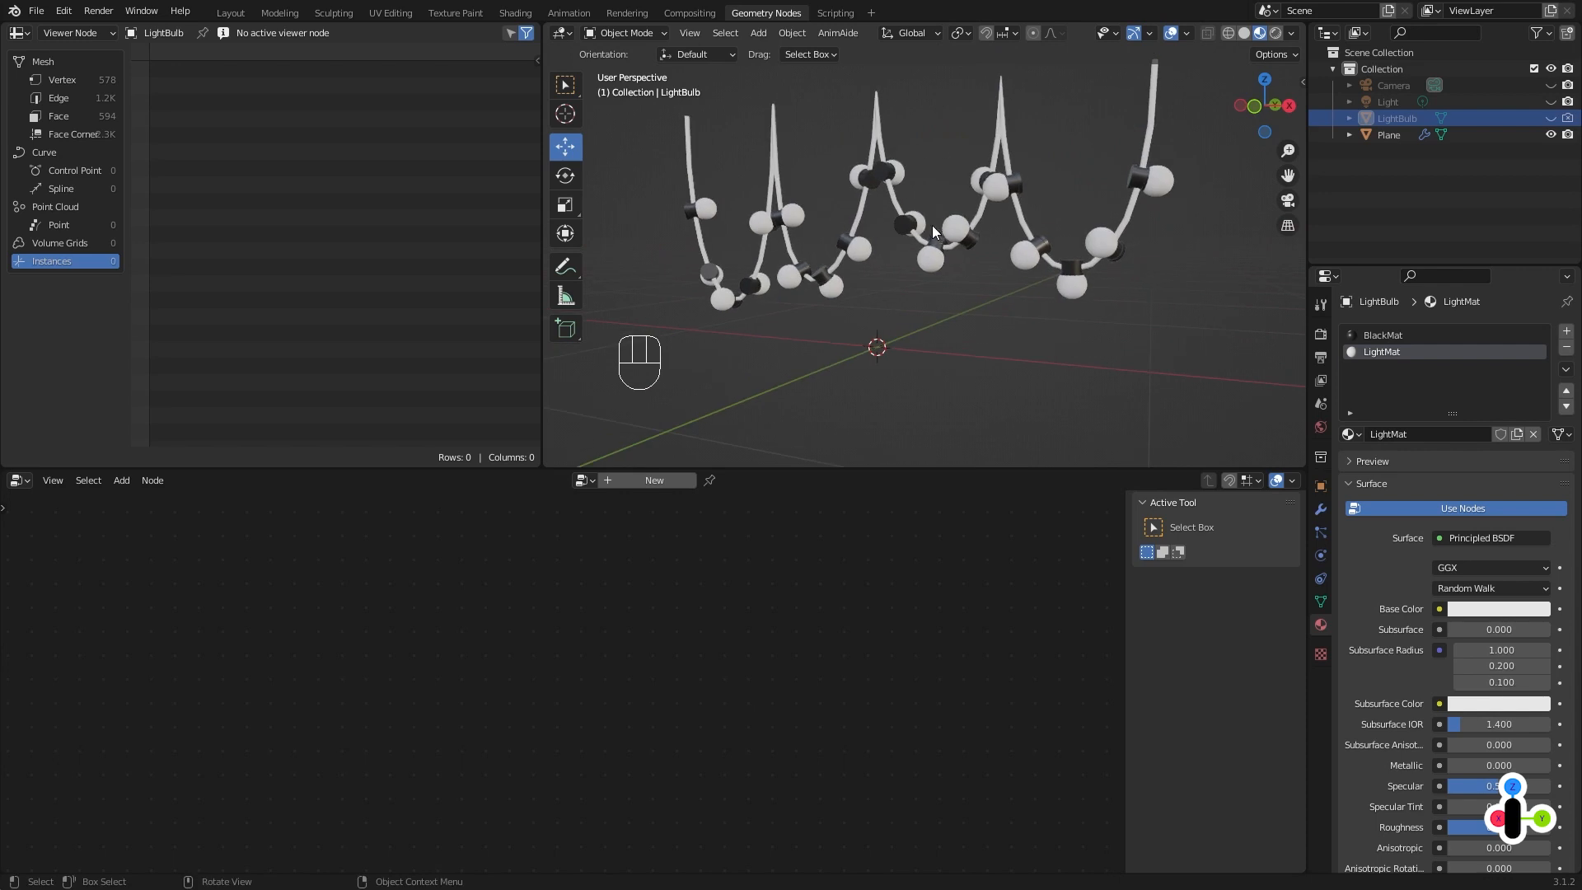
Insert a Set Material node between the garland's Curve to Mesh and Join Geometry nodes, using the BlackMat material.
{"action": "left_click", "coordinate": [920, 241]}
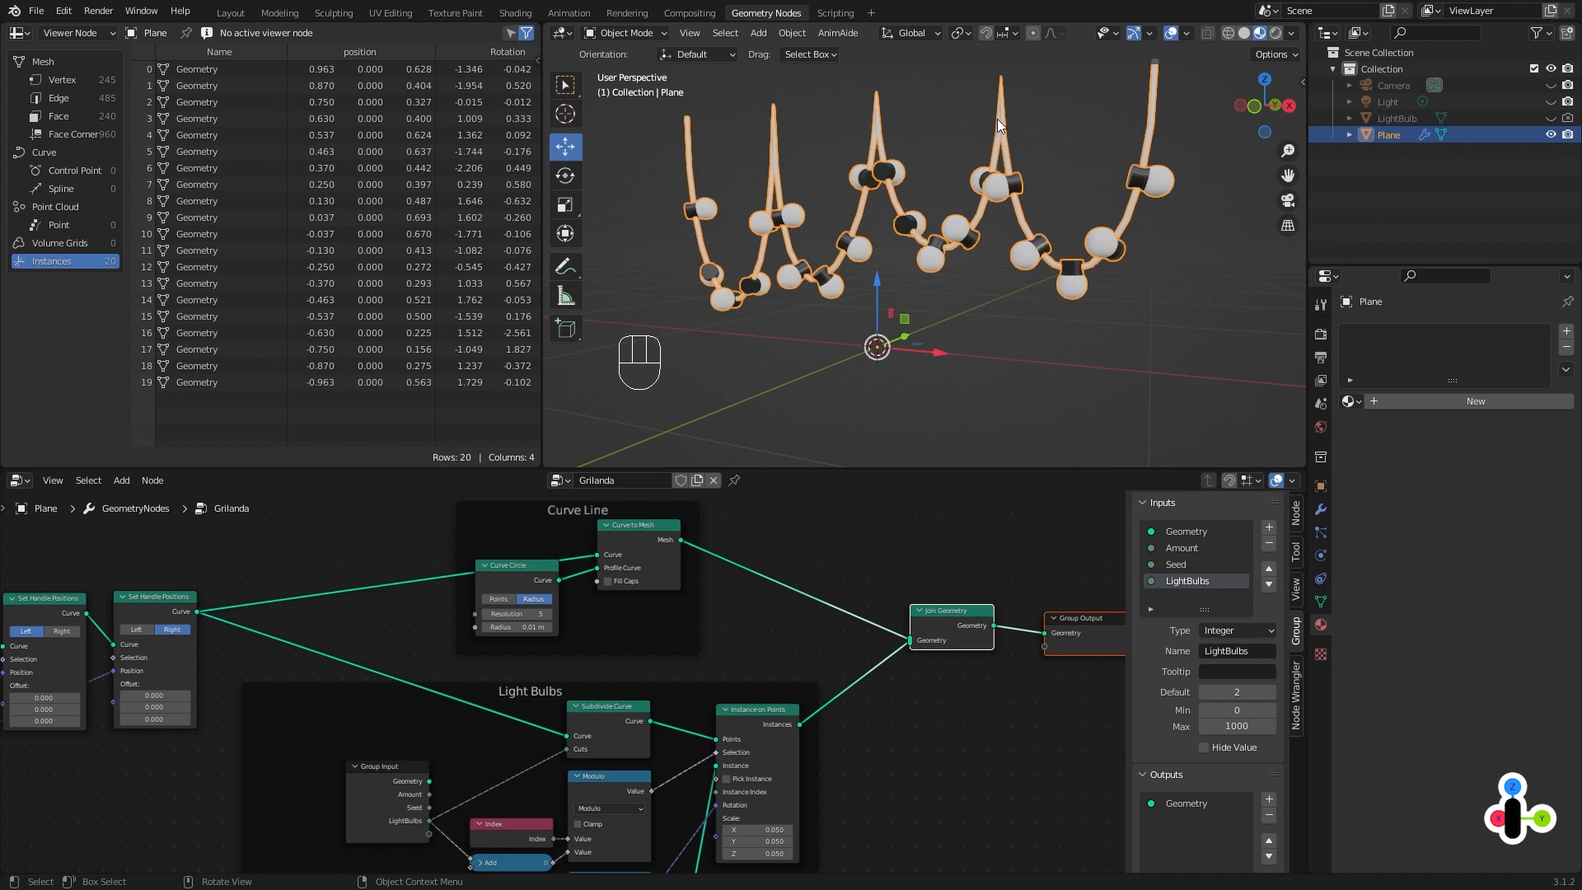
{"action": "key", "text": "shift+a"}
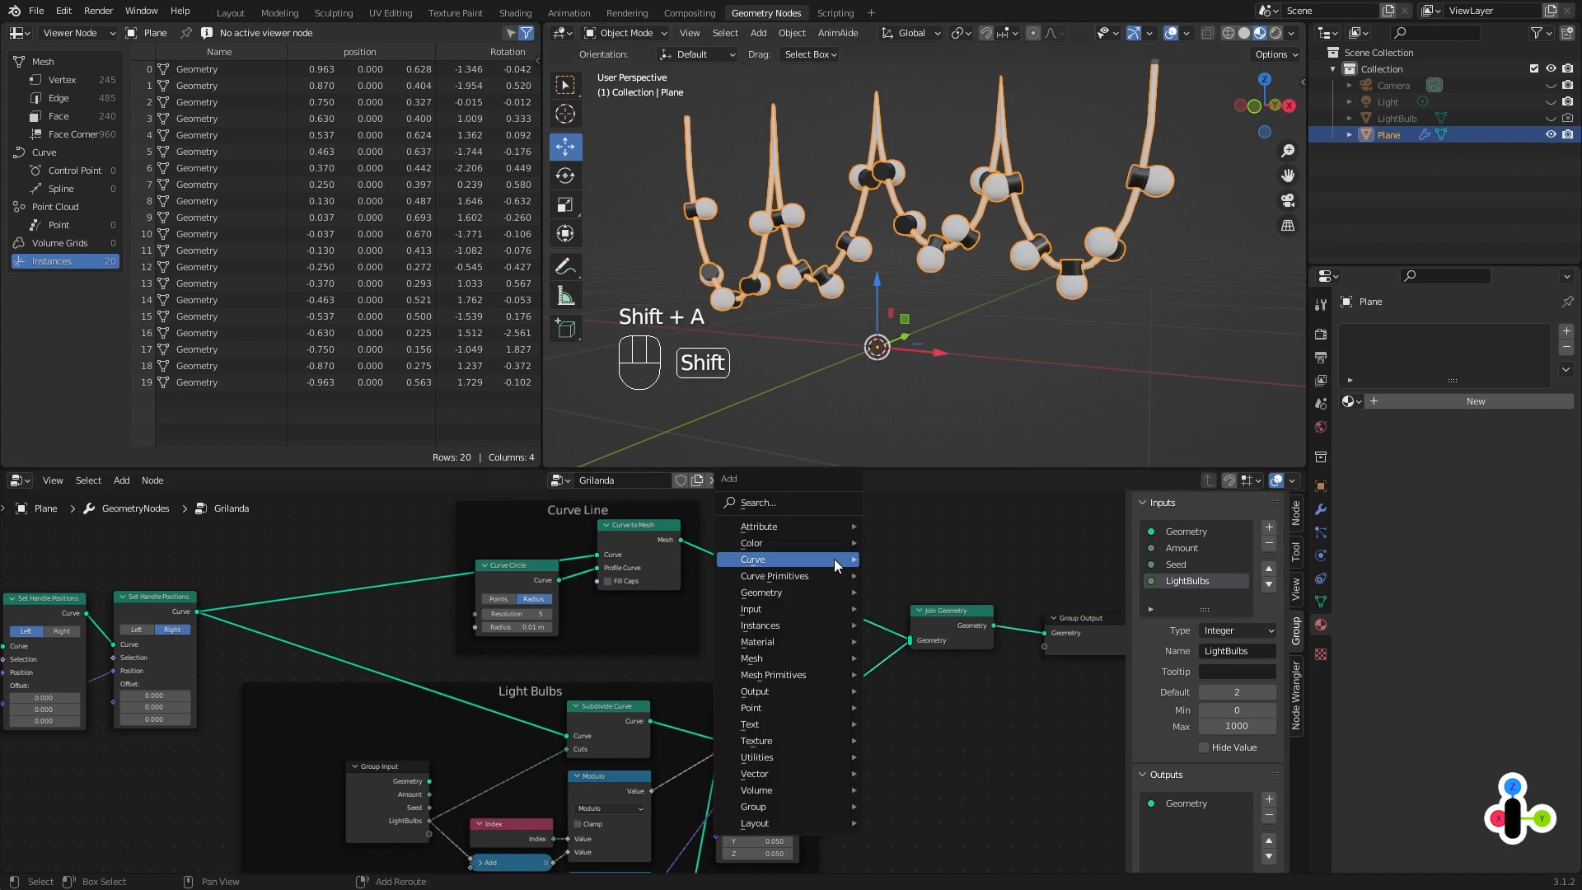
{"action": "left_click", "coordinate": [795, 507]}
{"action": "type", "text": "se"}
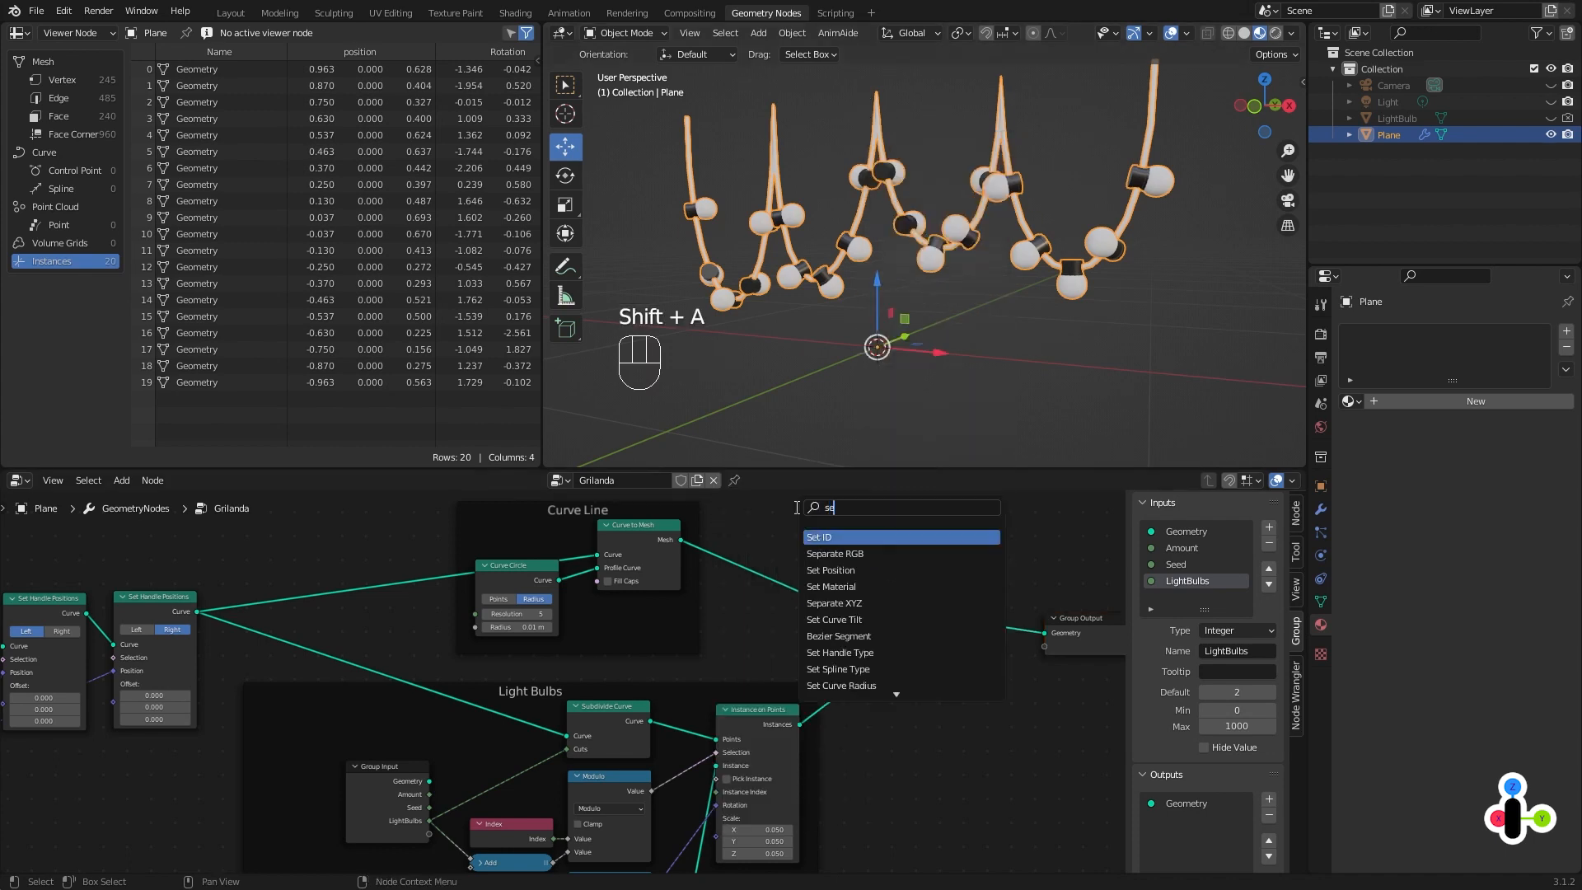
{"action": "type", "text": "t m"}
{"action": "key", "text": "Return"}
{"action": "left_click", "coordinate": [781, 538]}
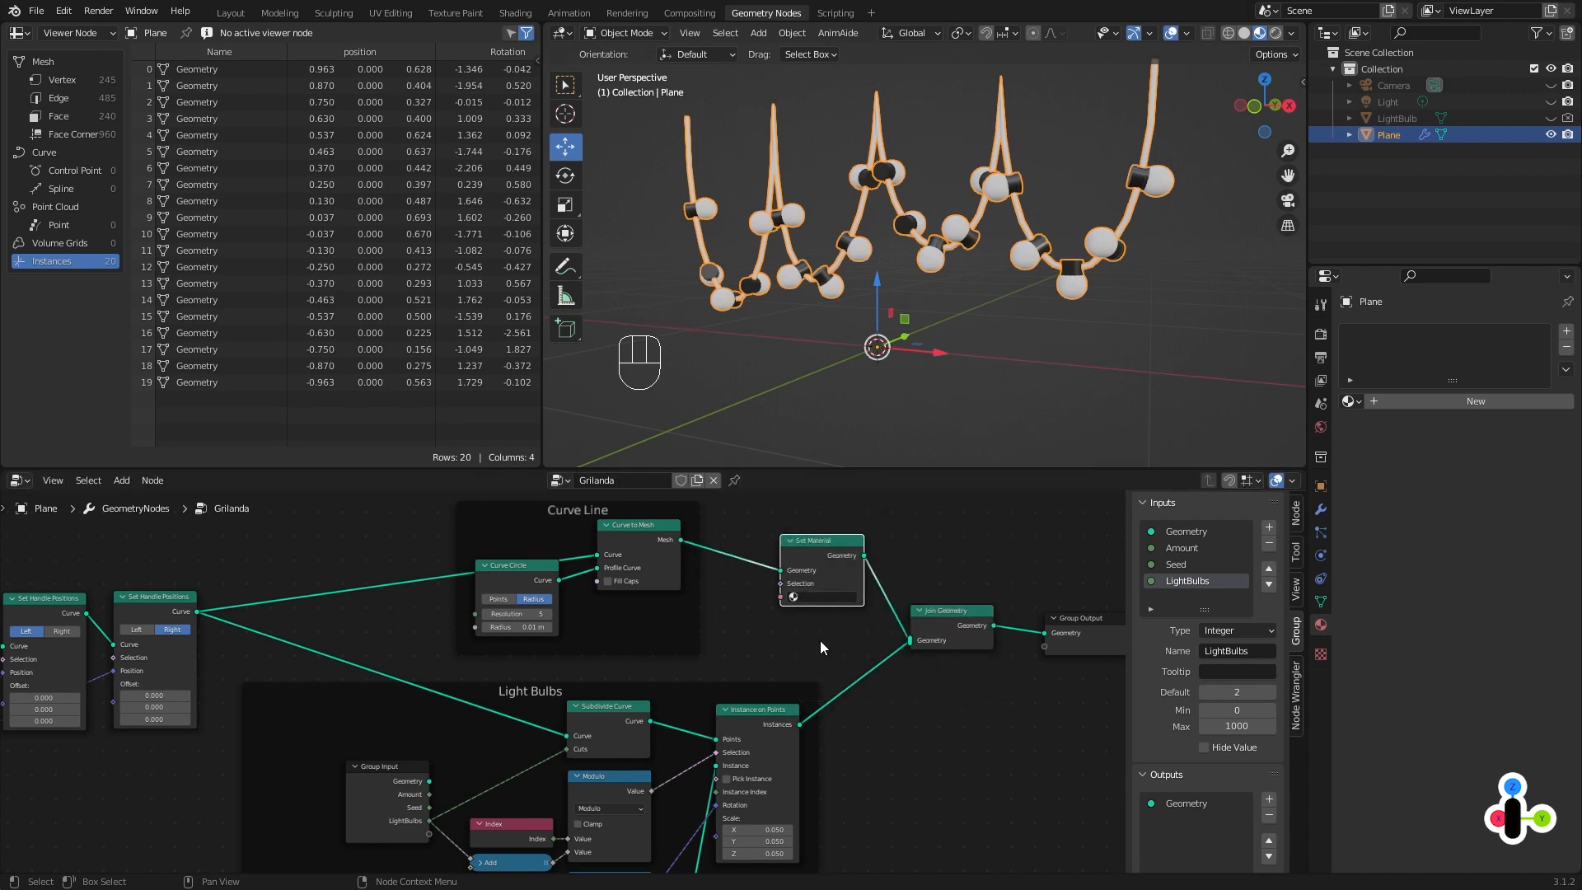
{"action": "left_click", "coordinate": [814, 602]}
{"action": "left_click", "coordinate": [831, 618]}
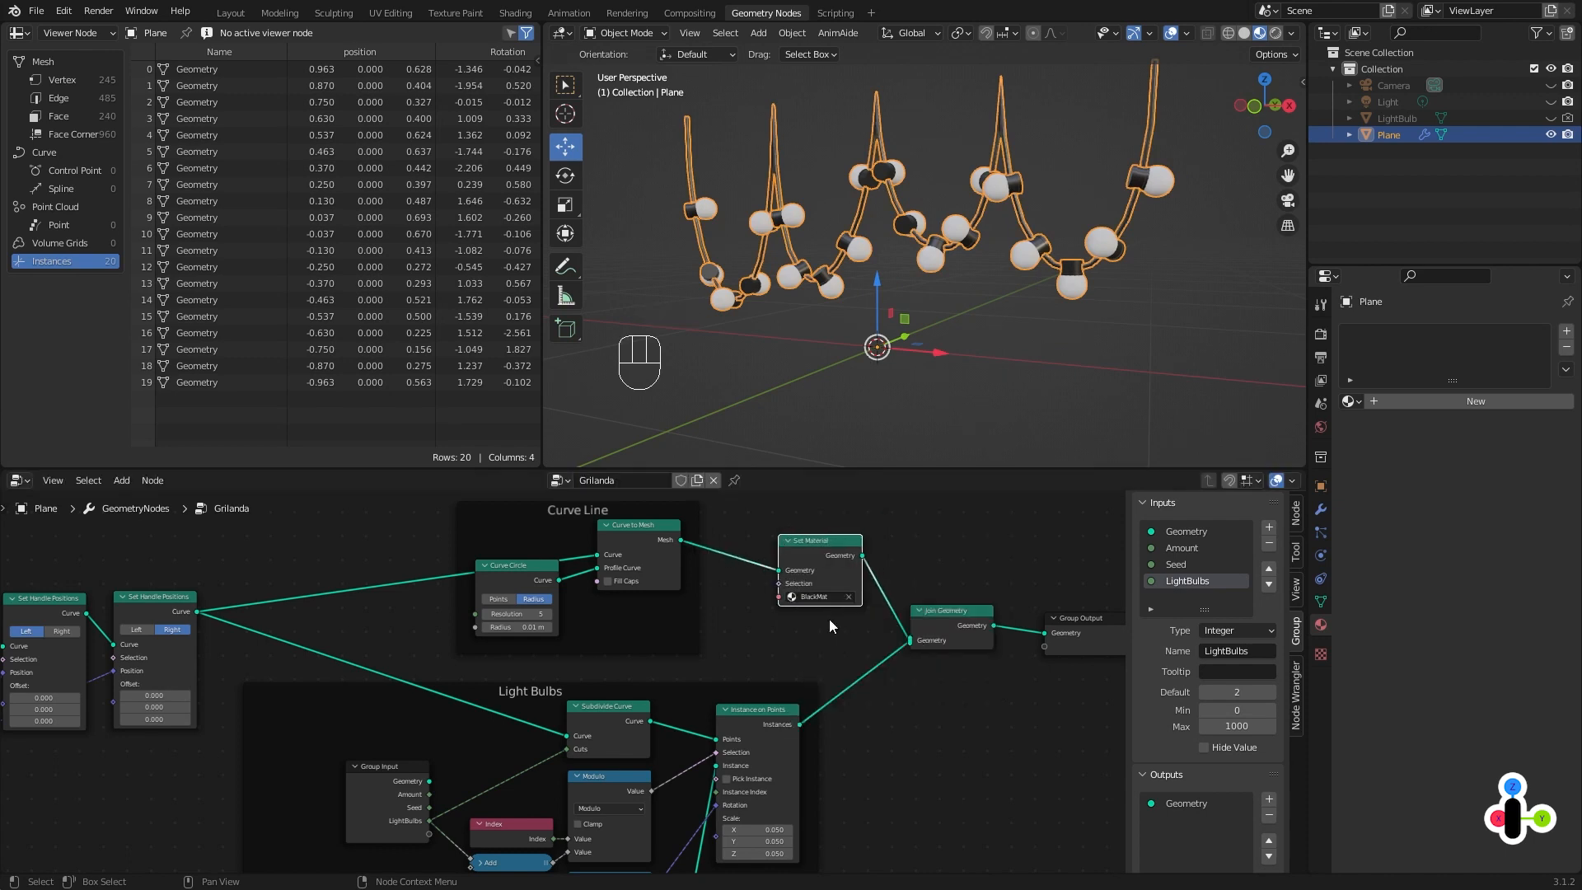
Place the Set Material node inside the Curve Line frame, right after the Curve to Mesh node.
{"action": "left_click_drag", "start_coordinate": [827, 556], "coordinate": [758, 545]}
{"action": "middle_click_drag", "start_coordinate": [968, 589], "coordinate": [942, 597]}
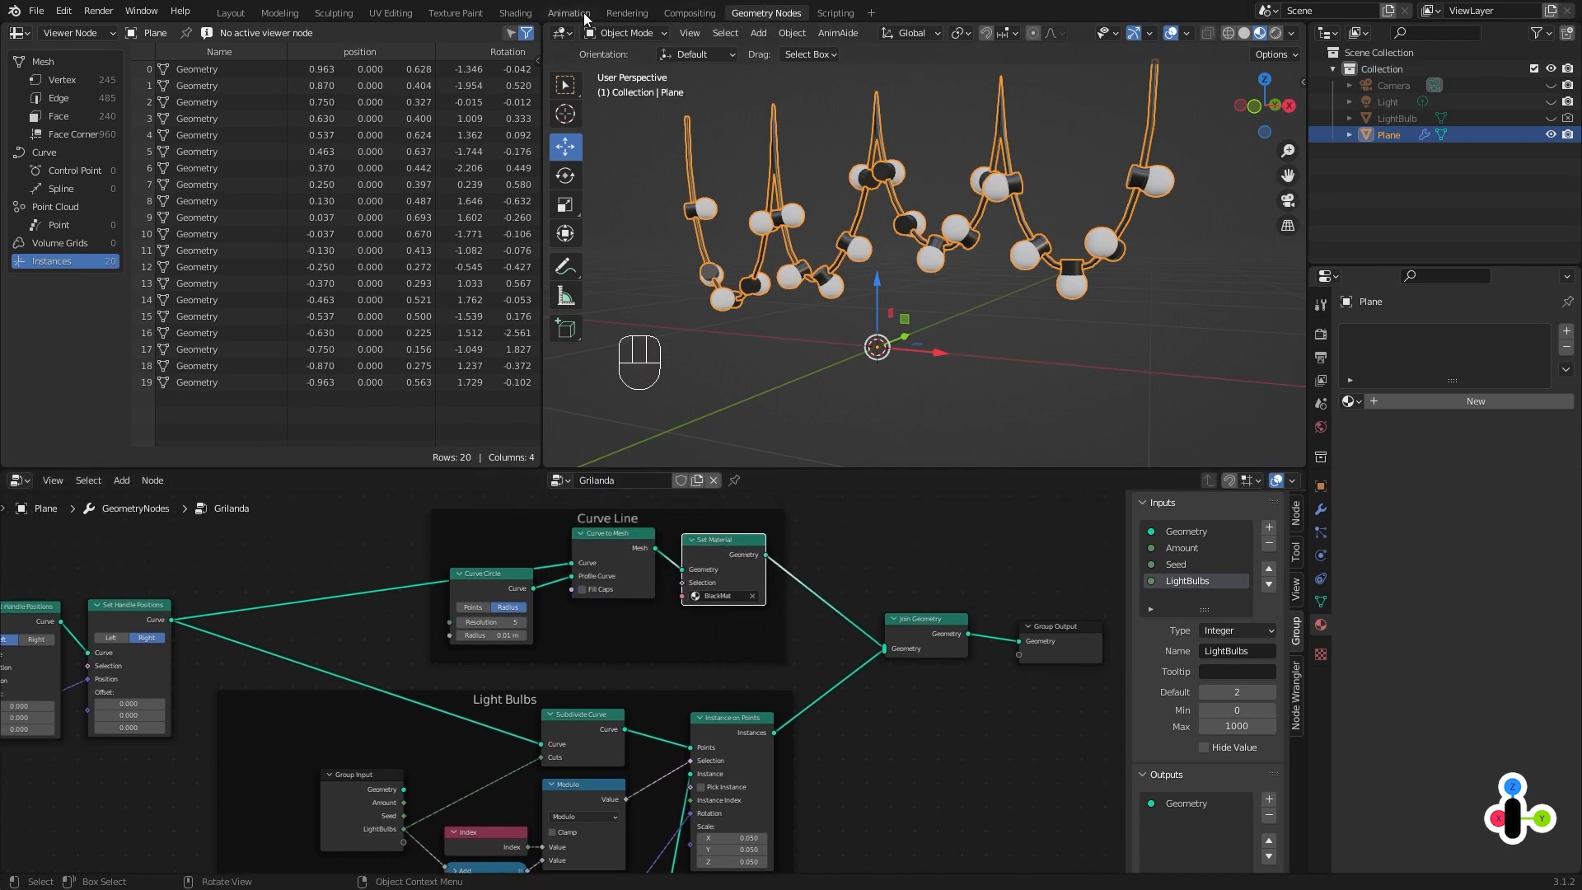
Switch to the Shading workspace and select the LightBulb object to show the LightMat shader nodes.
{"action": "left_click", "coordinate": [508, 14]}
{"action": "scroll", "coordinate": [783, 309], "scroll_direction": "up", "scroll_amount": 10}
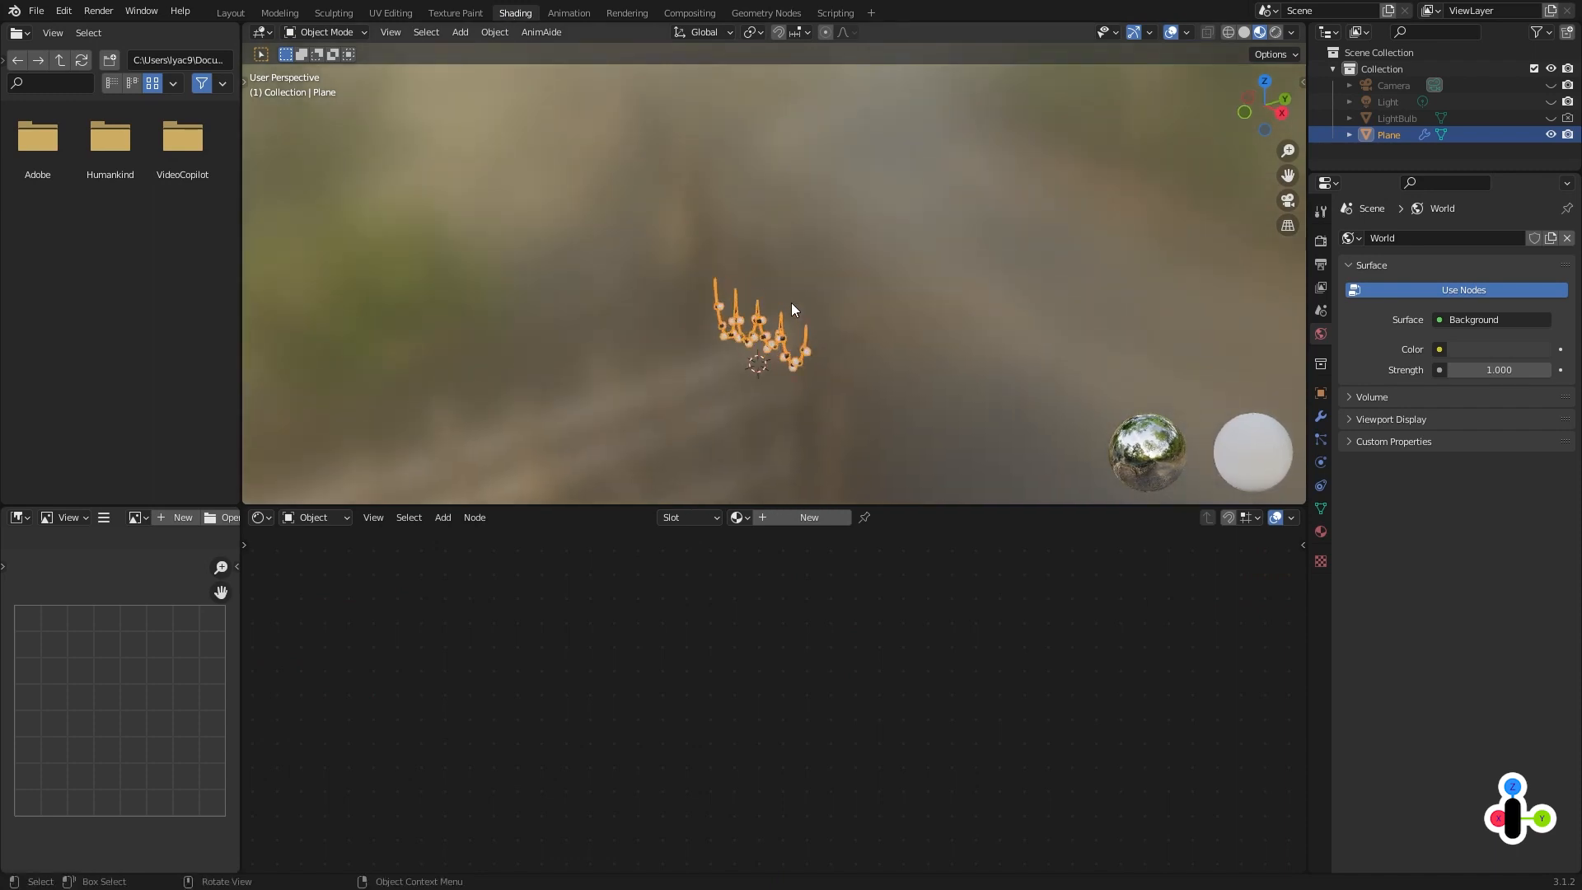
{"action": "left_click", "coordinate": [1398, 118]}
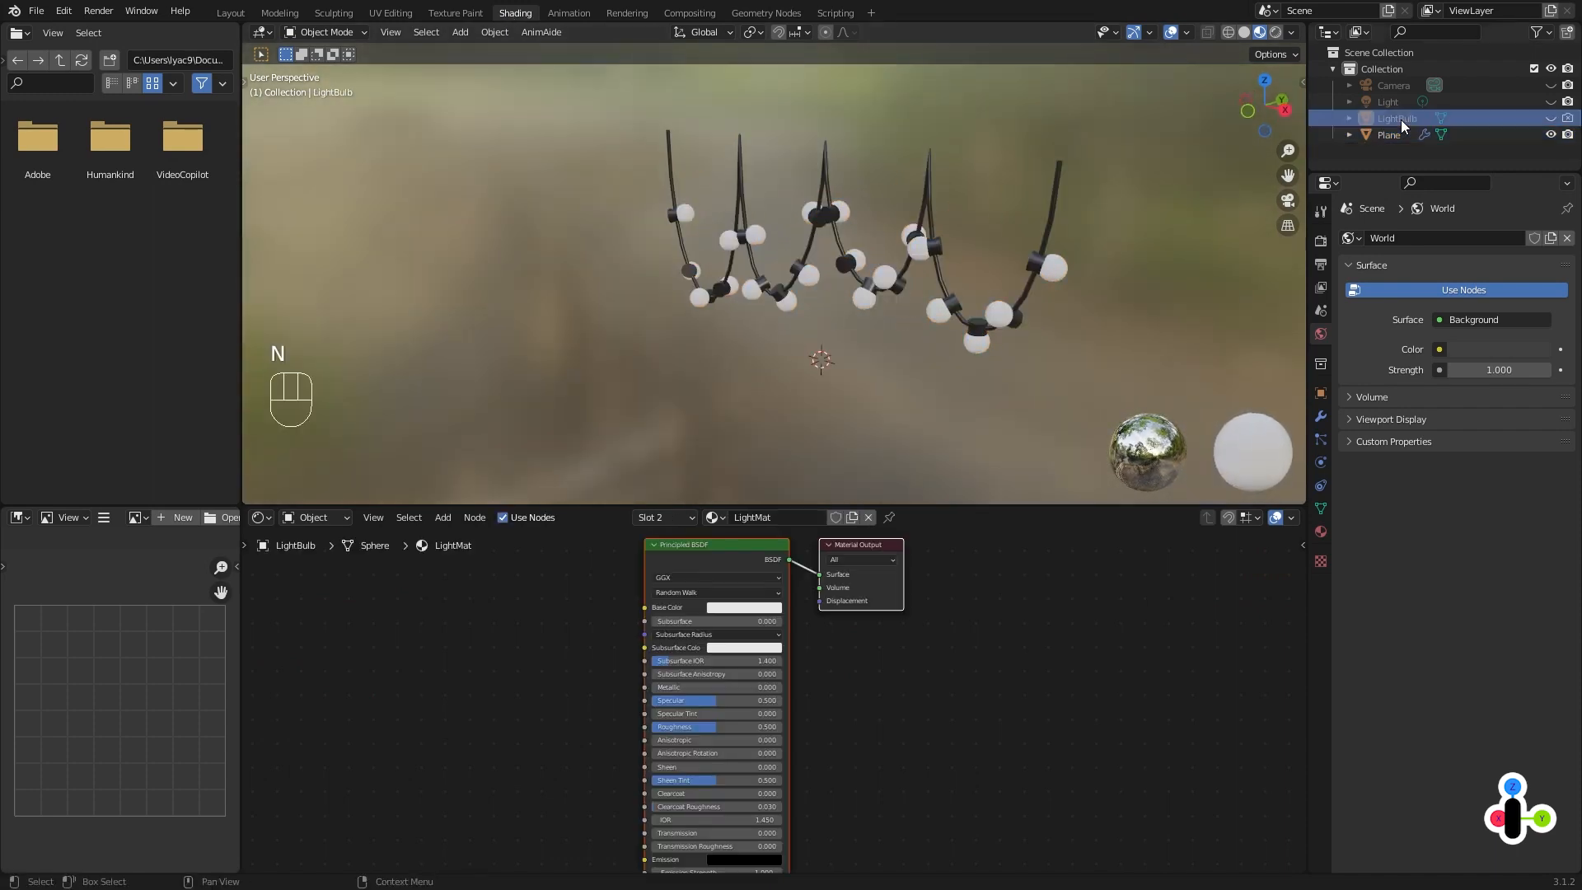
{"action": "middle_click_drag", "start_coordinate": [835, 706], "coordinate": [1021, 680]}
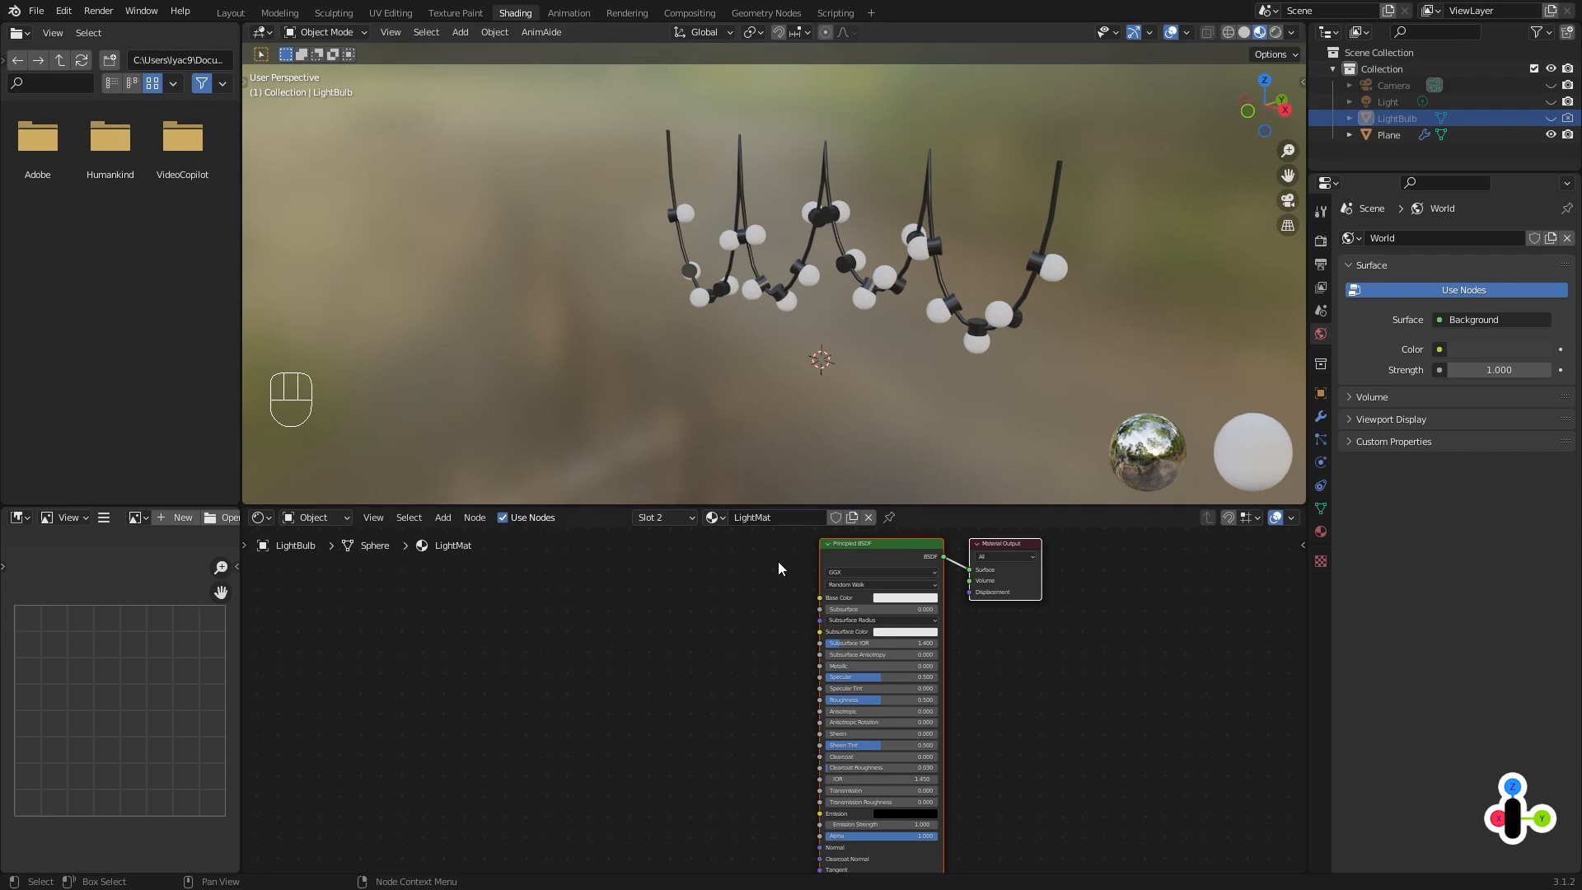
{"action": "middle_click_drag", "start_coordinate": [747, 215], "coordinate": [631, 238]}
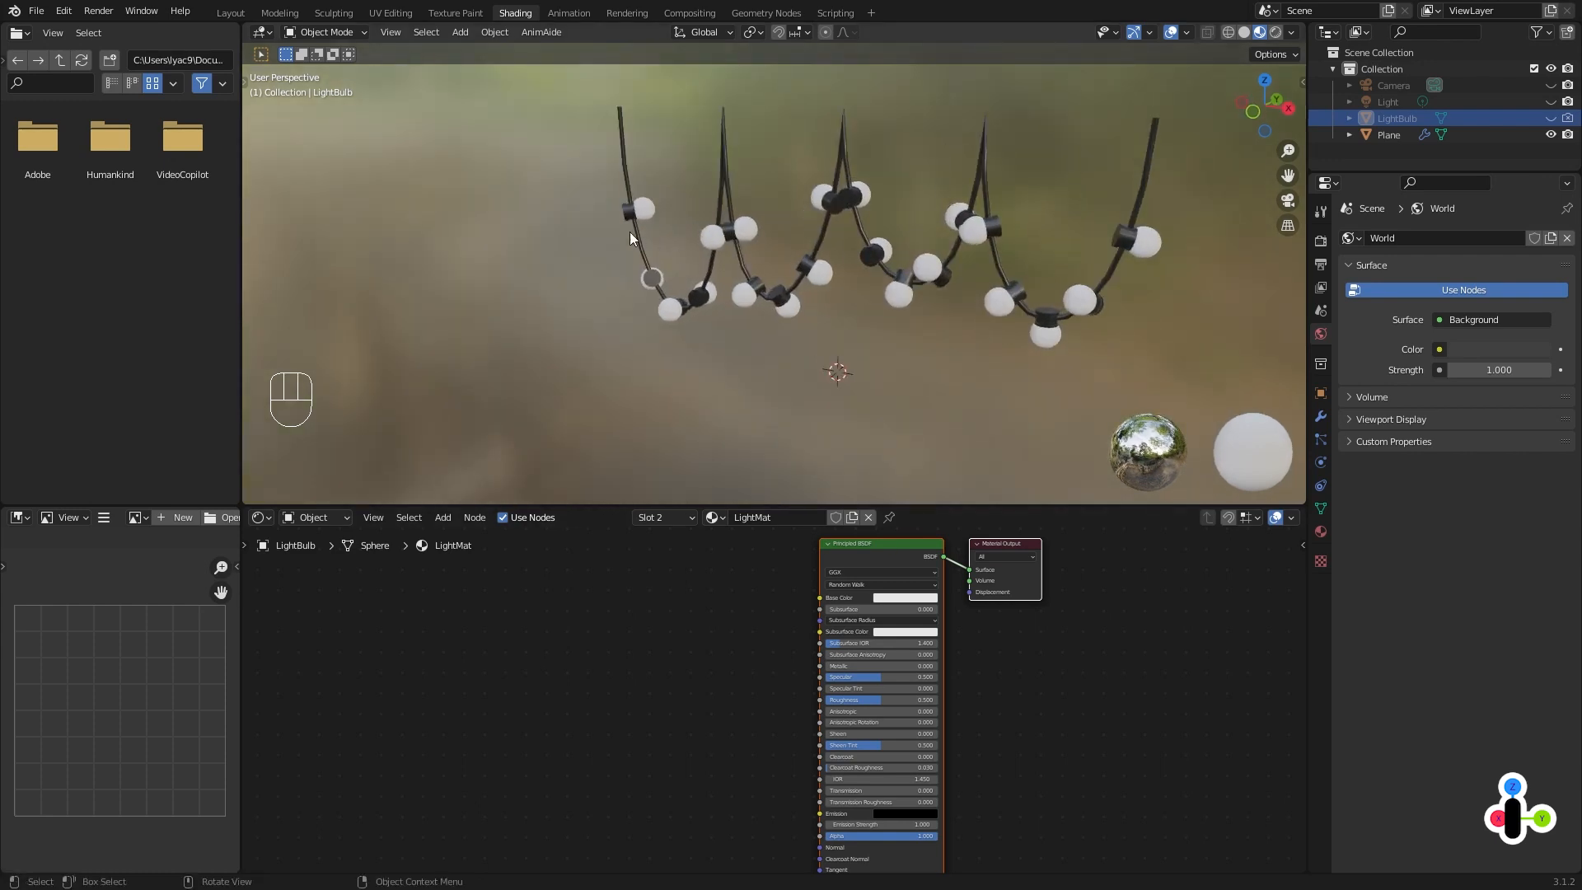
{"action": "mouse_move", "coordinate": [707, 636]}
{"action": "middle_mouse_down"}
{"action": "mouse_move", "coordinate": [794, 619]}
{"action": "mouse_move", "coordinate": [777, 668]}
{"action": "mouse_move", "coordinate": [716, 633]}
{"action": "middle_mouse_up"}
{"action": "scroll", "coordinate": [715, 634], "scroll_direction": "down", "scroll_amount": 1}
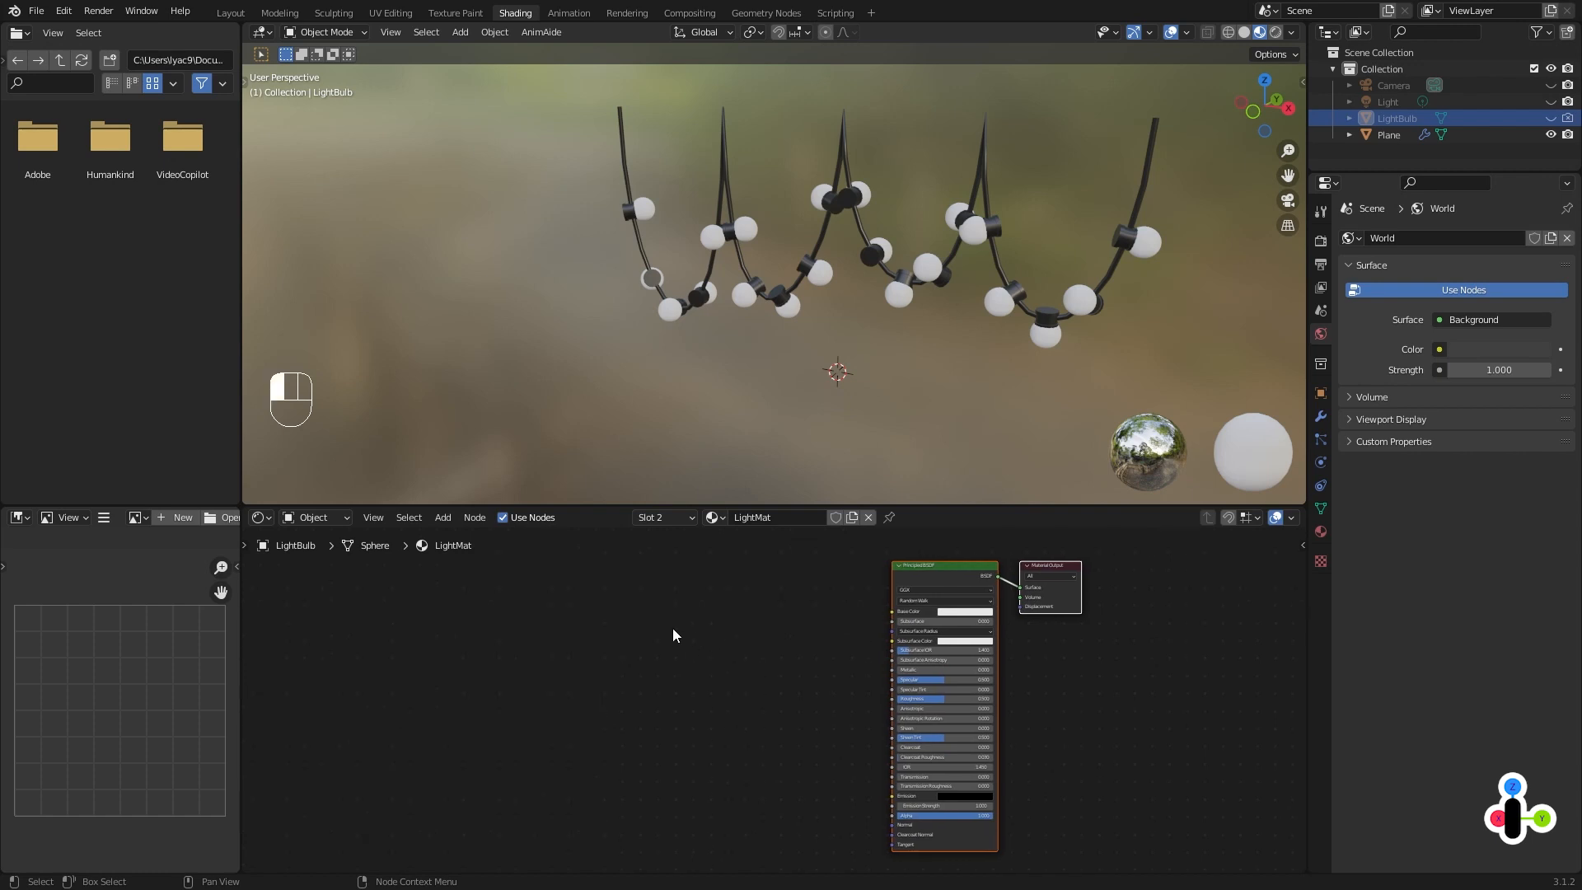
Add an Object Info node to LightMat and connect its Random output to the Principled BSDF's Base Color.
{"action": "left_click", "coordinate": [672, 628]}
{"action": "key", "text": "shift+a"}
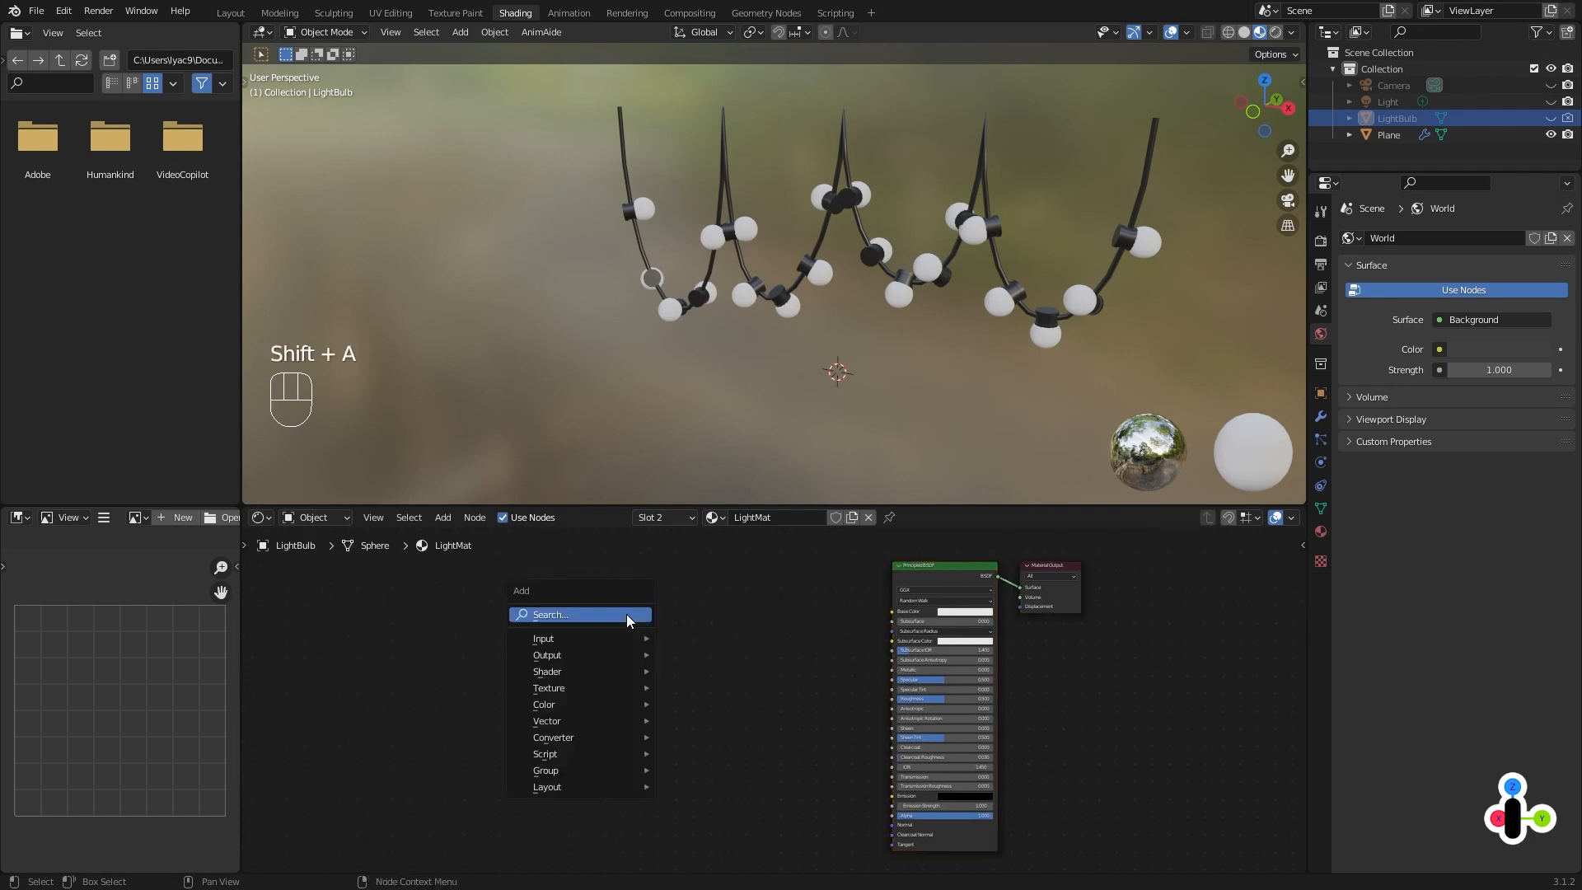
{"action": "left_click", "coordinate": [627, 615]}
{"action": "type", "text": "obr"}
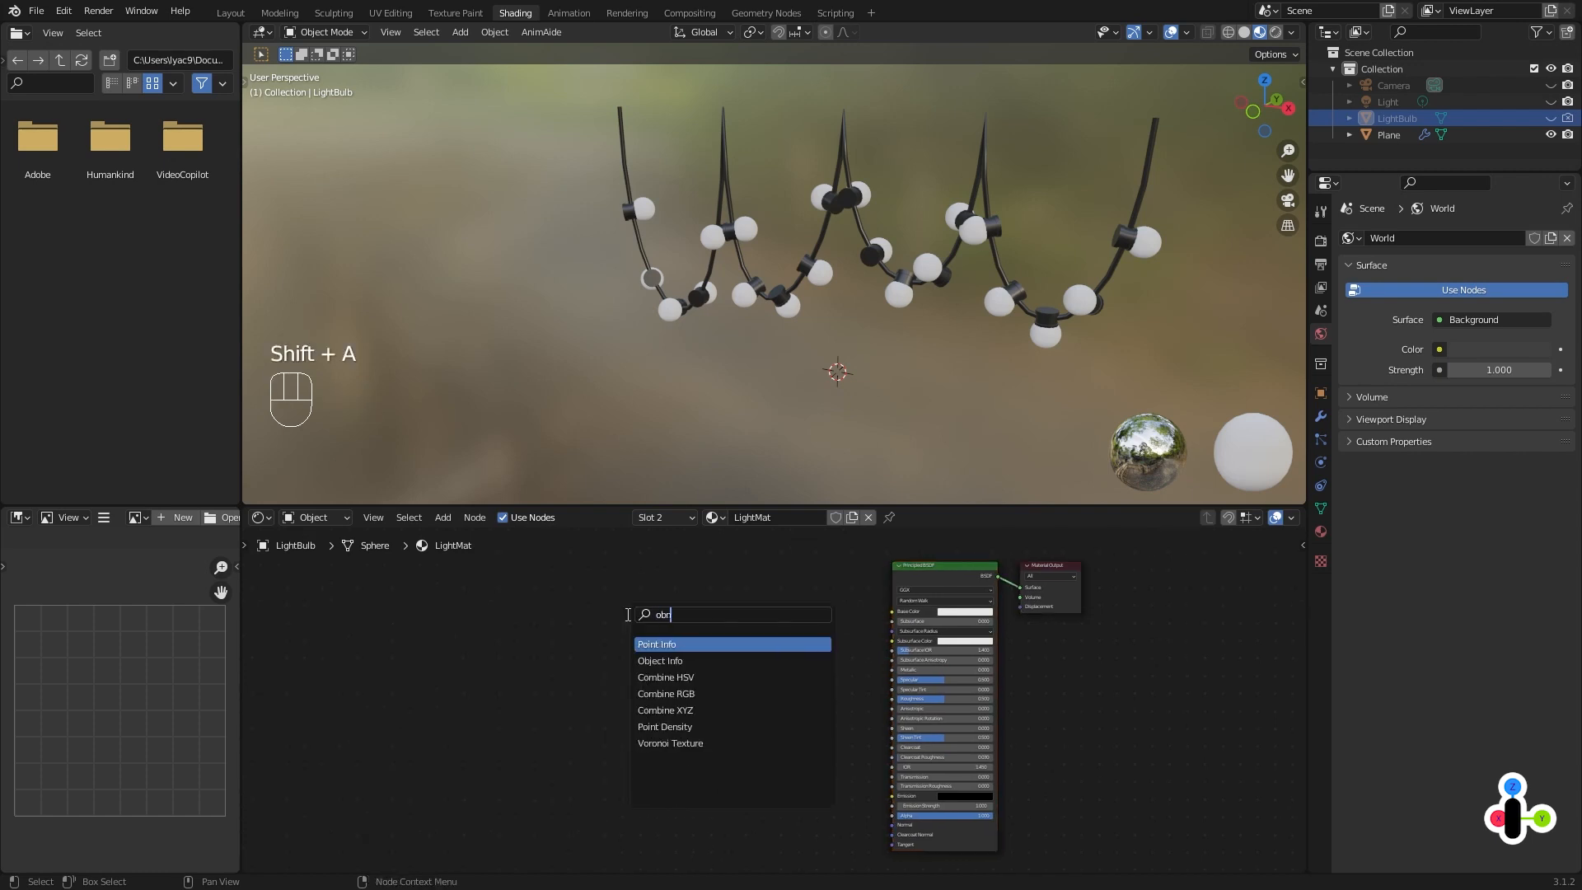
{"action": "key", "text": "Down"}
{"action": "key", "text": "Return"}
{"action": "left_click", "coordinate": [725, 597]}
{"action": "scroll", "coordinate": [725, 597], "scroll_direction": "up", "scroll_amount": 1}
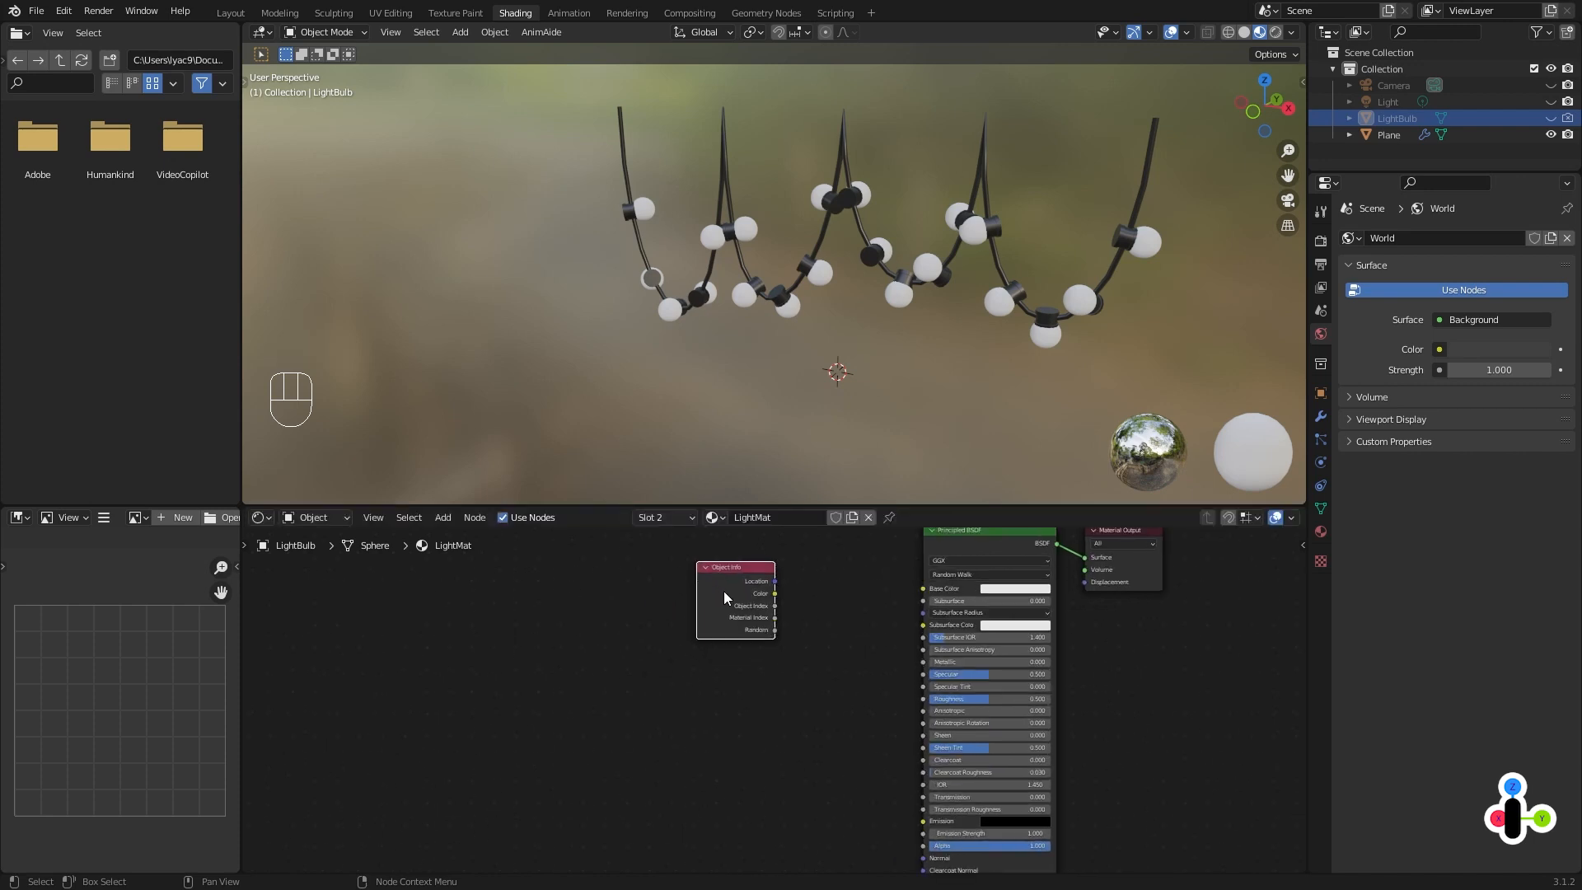
{"action": "scroll", "coordinate": [691, 672], "scroll_direction": "up", "scroll_amount": 2}
{"action": "left_click_drag", "start_coordinate": [734, 675], "coordinate": [802, 633]}
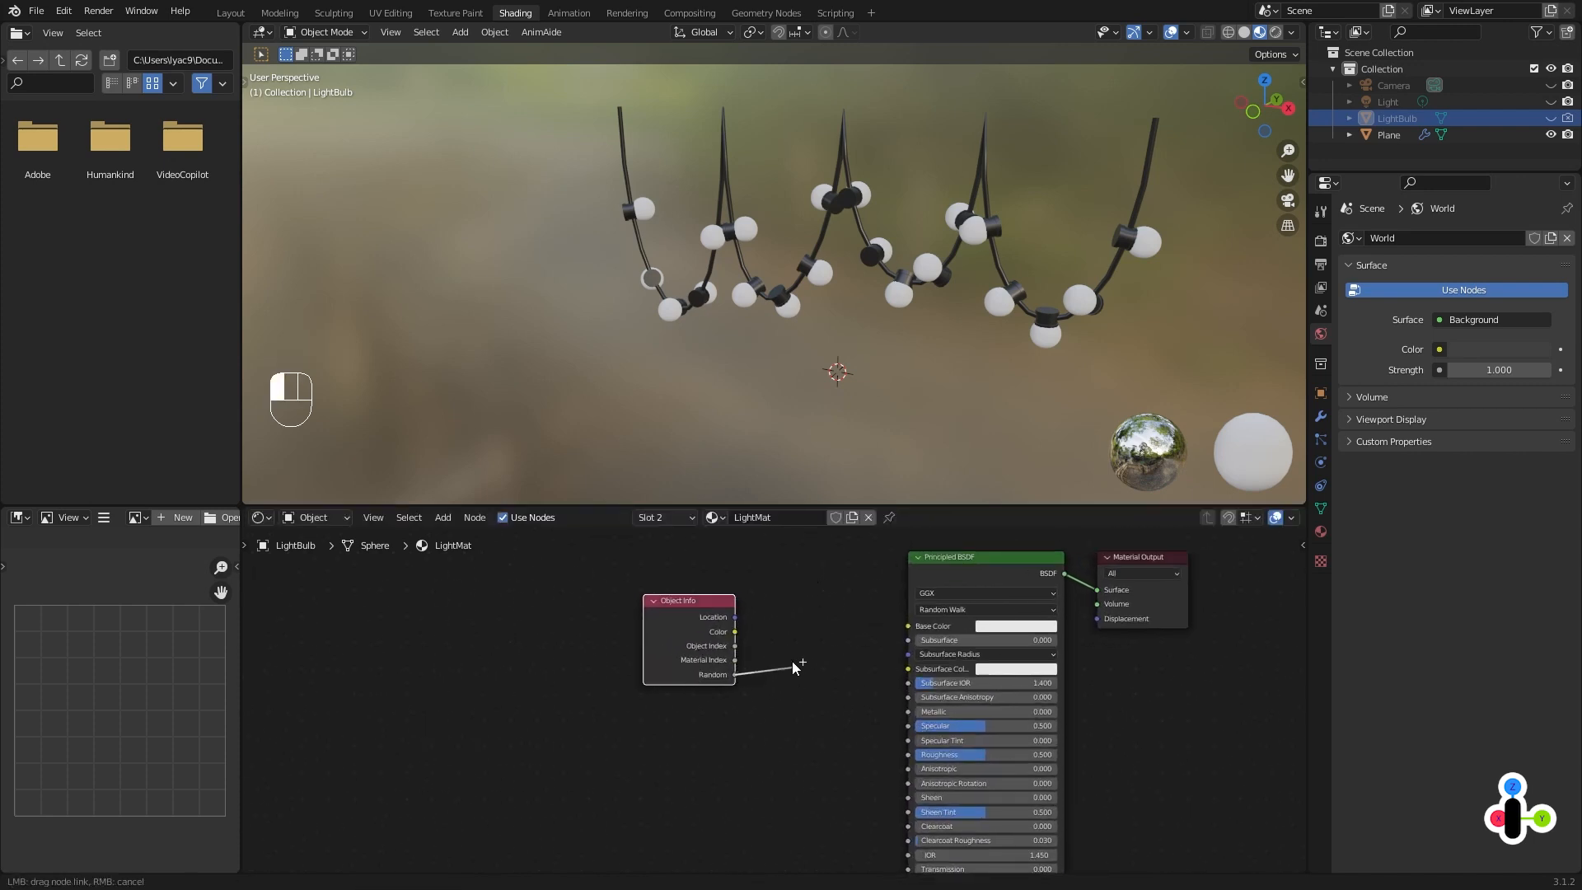
{"action": "left_click_drag", "start_coordinate": [916, 625], "coordinate": [919, 625]}
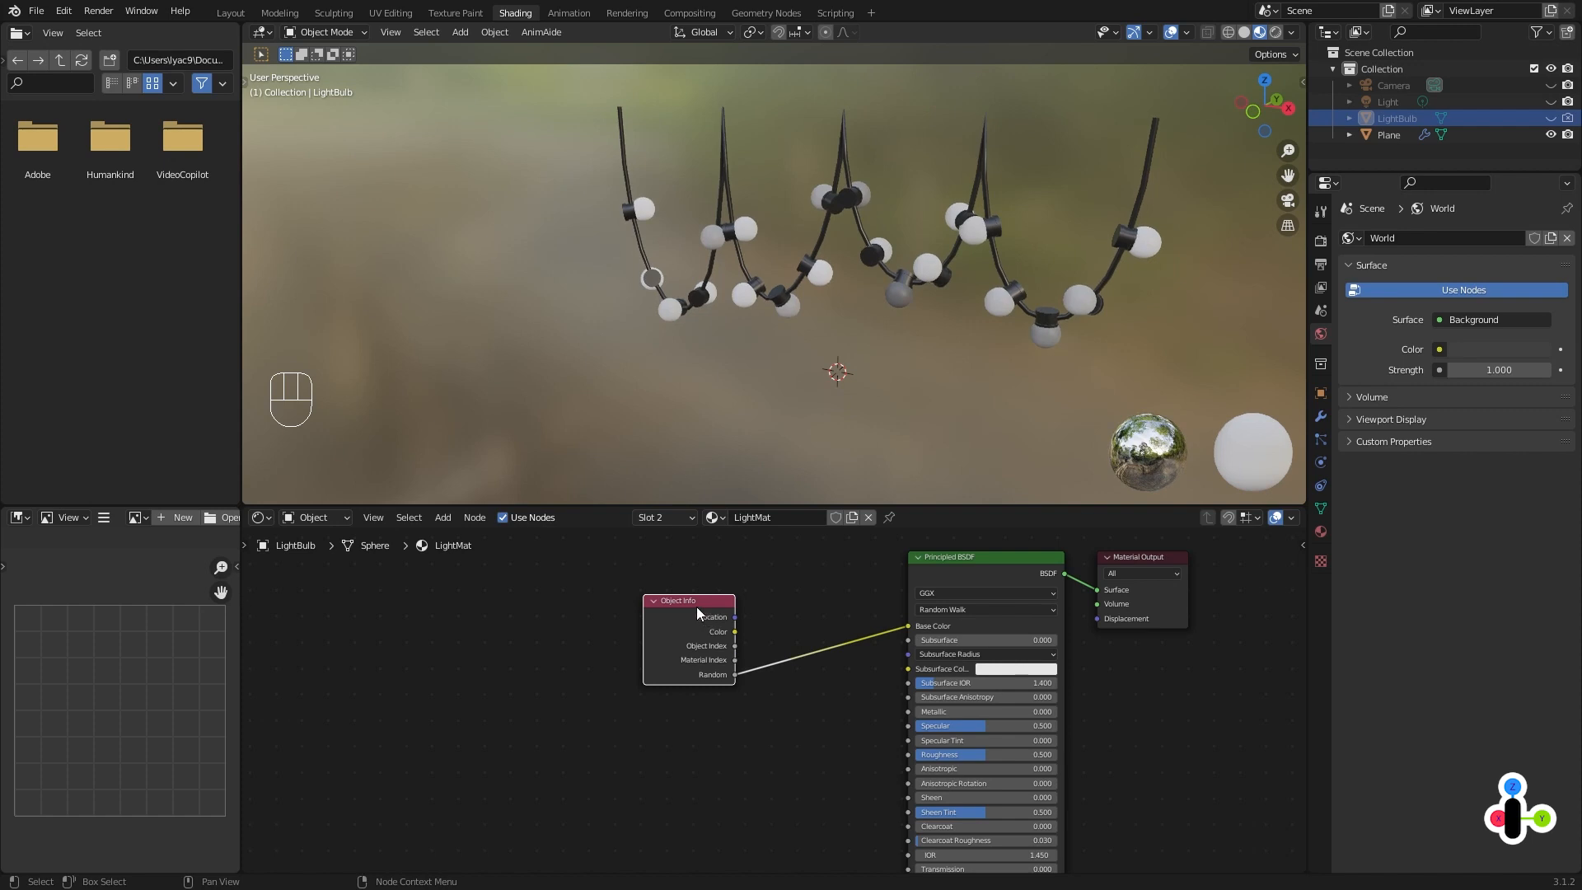
Move the Object Info node farther from the Principled BSDF to make room, and inspect the bulbs' shades on the garland.
{"action": "left_click_drag", "start_coordinate": [690, 614], "coordinate": [628, 595]}
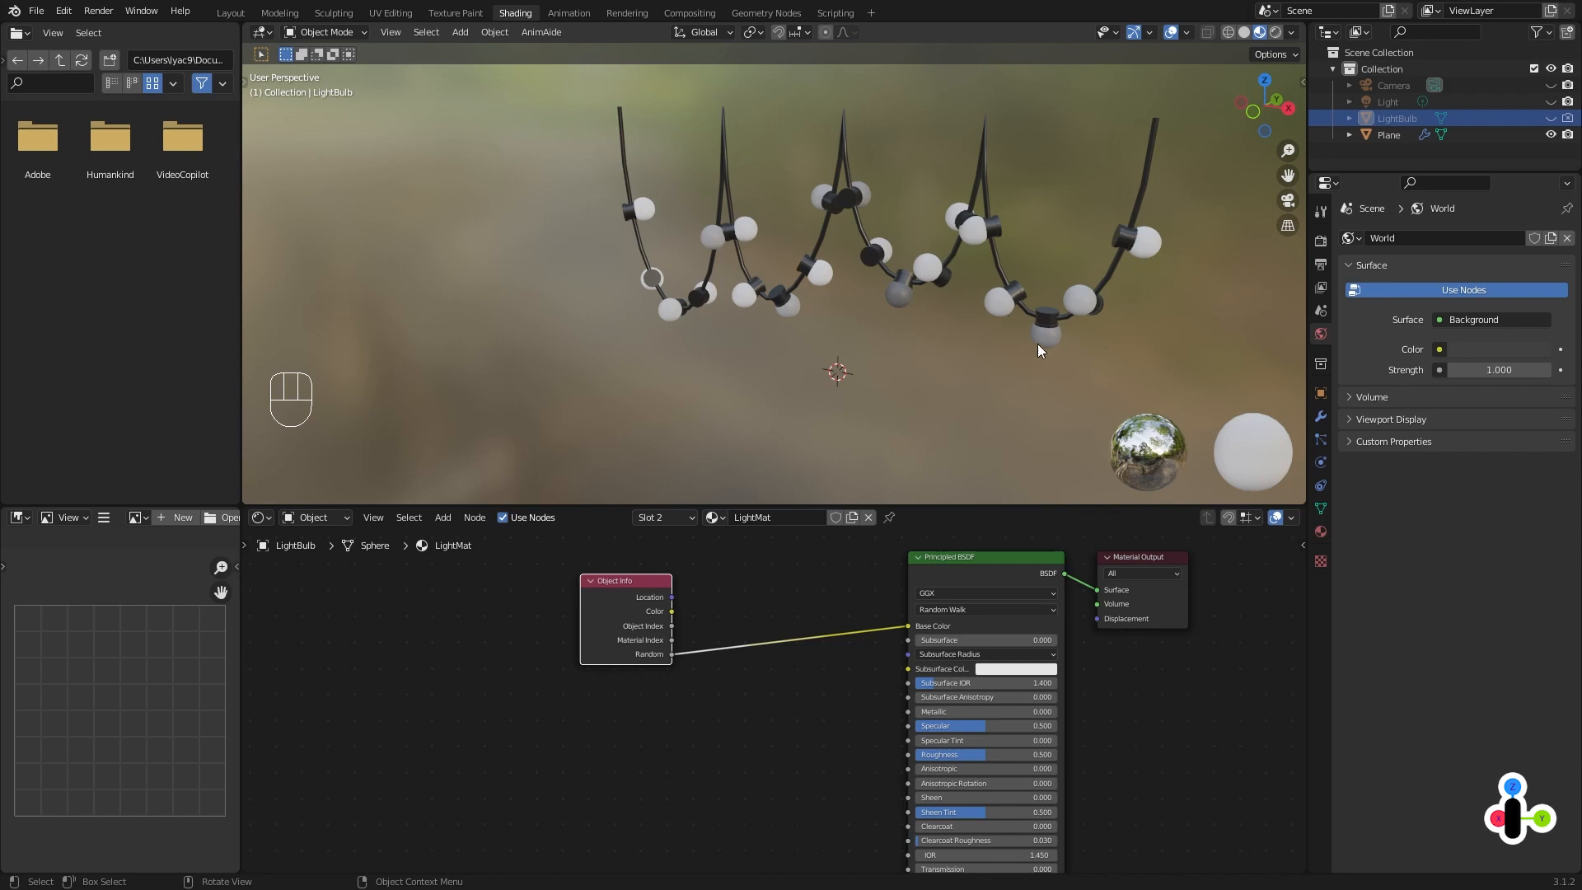
{"action": "middle_click_drag", "start_coordinate": [868, 216], "coordinate": [927, 270]}
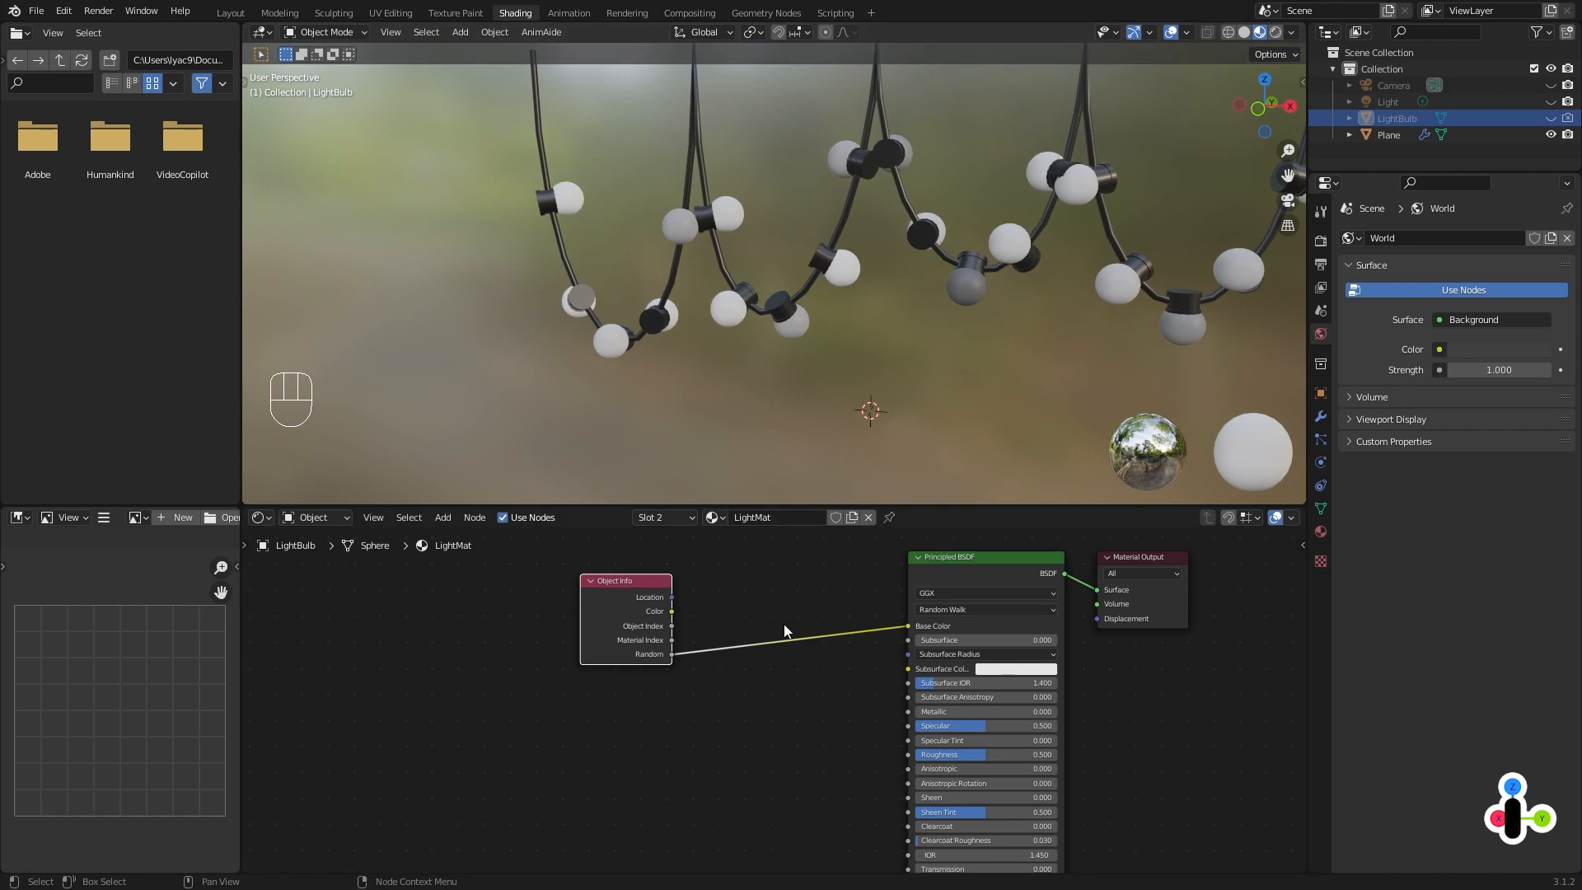
{"action": "left_click_drag", "start_coordinate": [625, 598], "coordinate": [555, 587]}
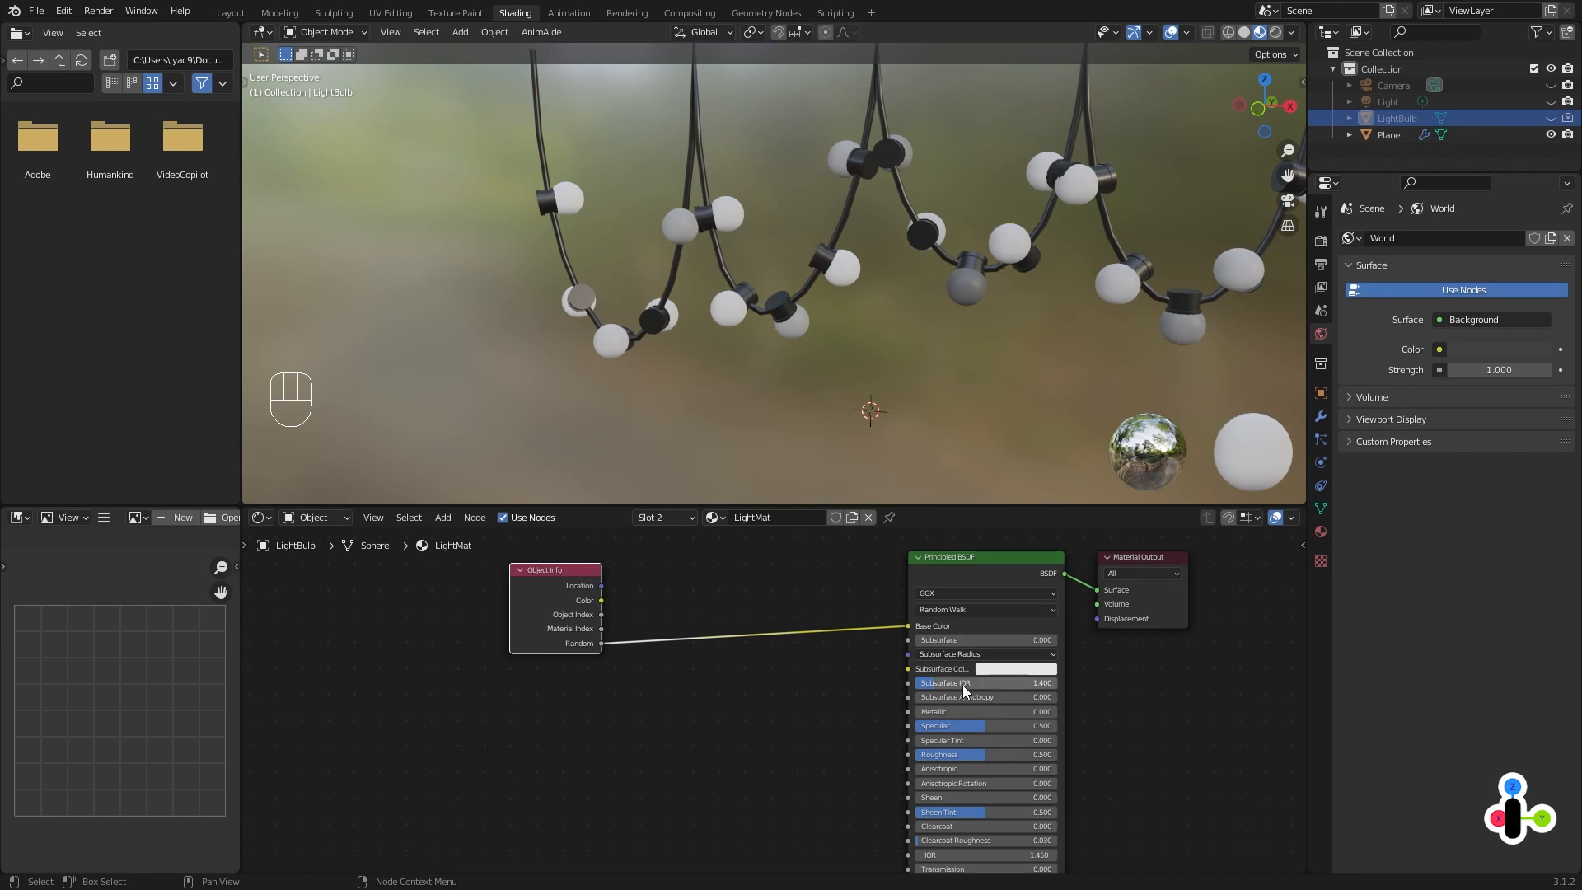
{"action": "middle_click_drag", "start_coordinate": [962, 685], "coordinate": [995, 686]}
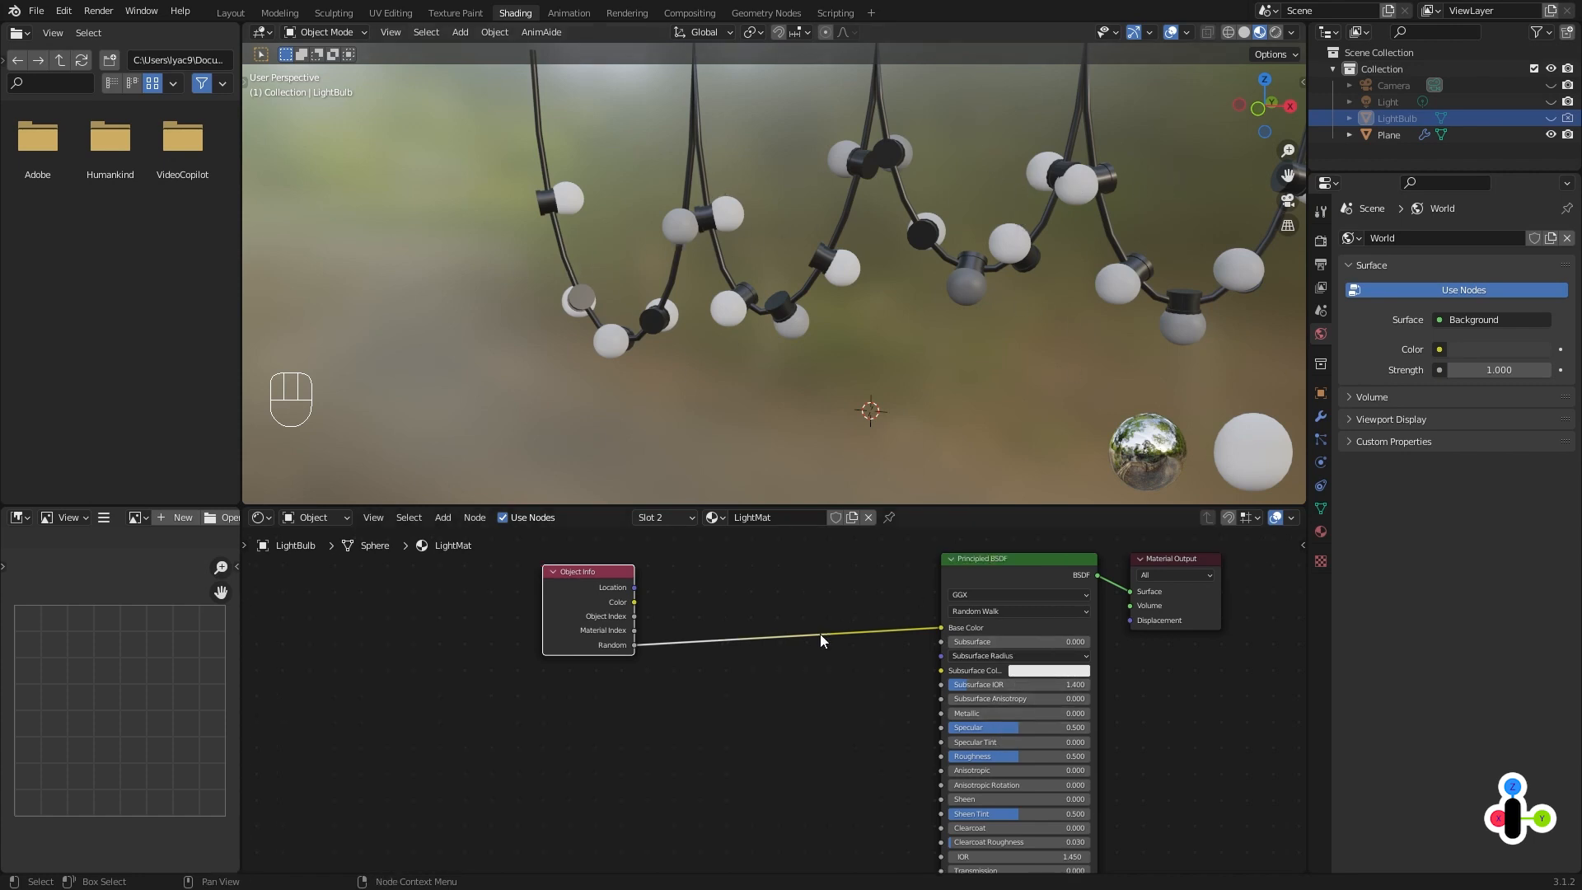
{"action": "left_click_drag", "start_coordinate": [564, 577], "coordinate": [521, 580]}
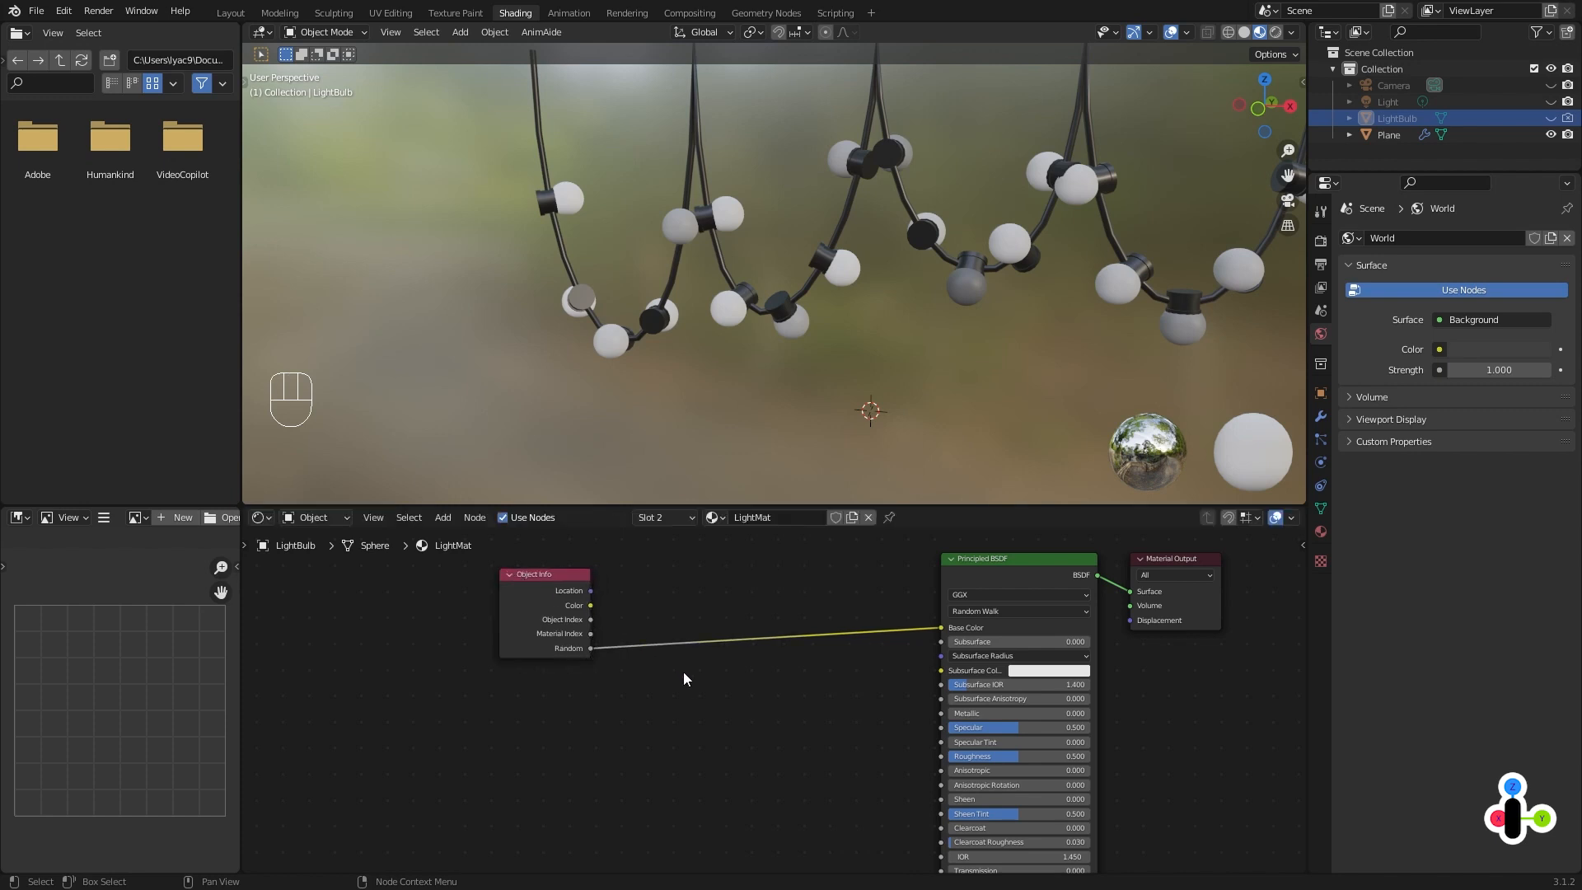
Add a Hue Saturation Value node, connecting Object Info's Random to its Hue and its Color output to Base Color.
{"action": "key", "text": "shift+a"}
{"action": "key", "text": "s"}
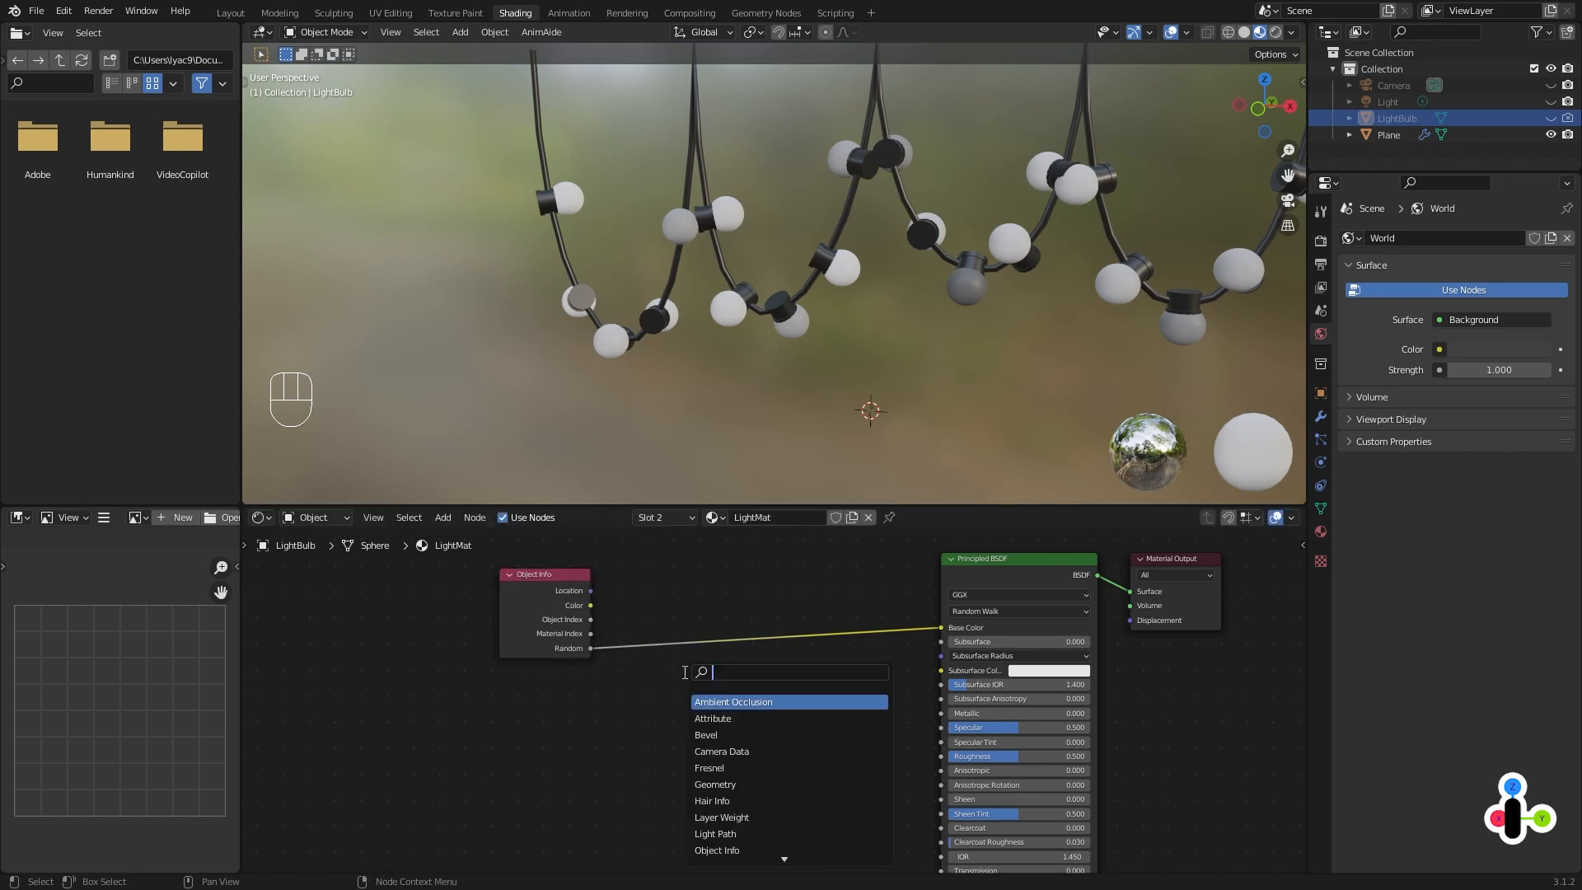
{"action": "type", "text": "h"}
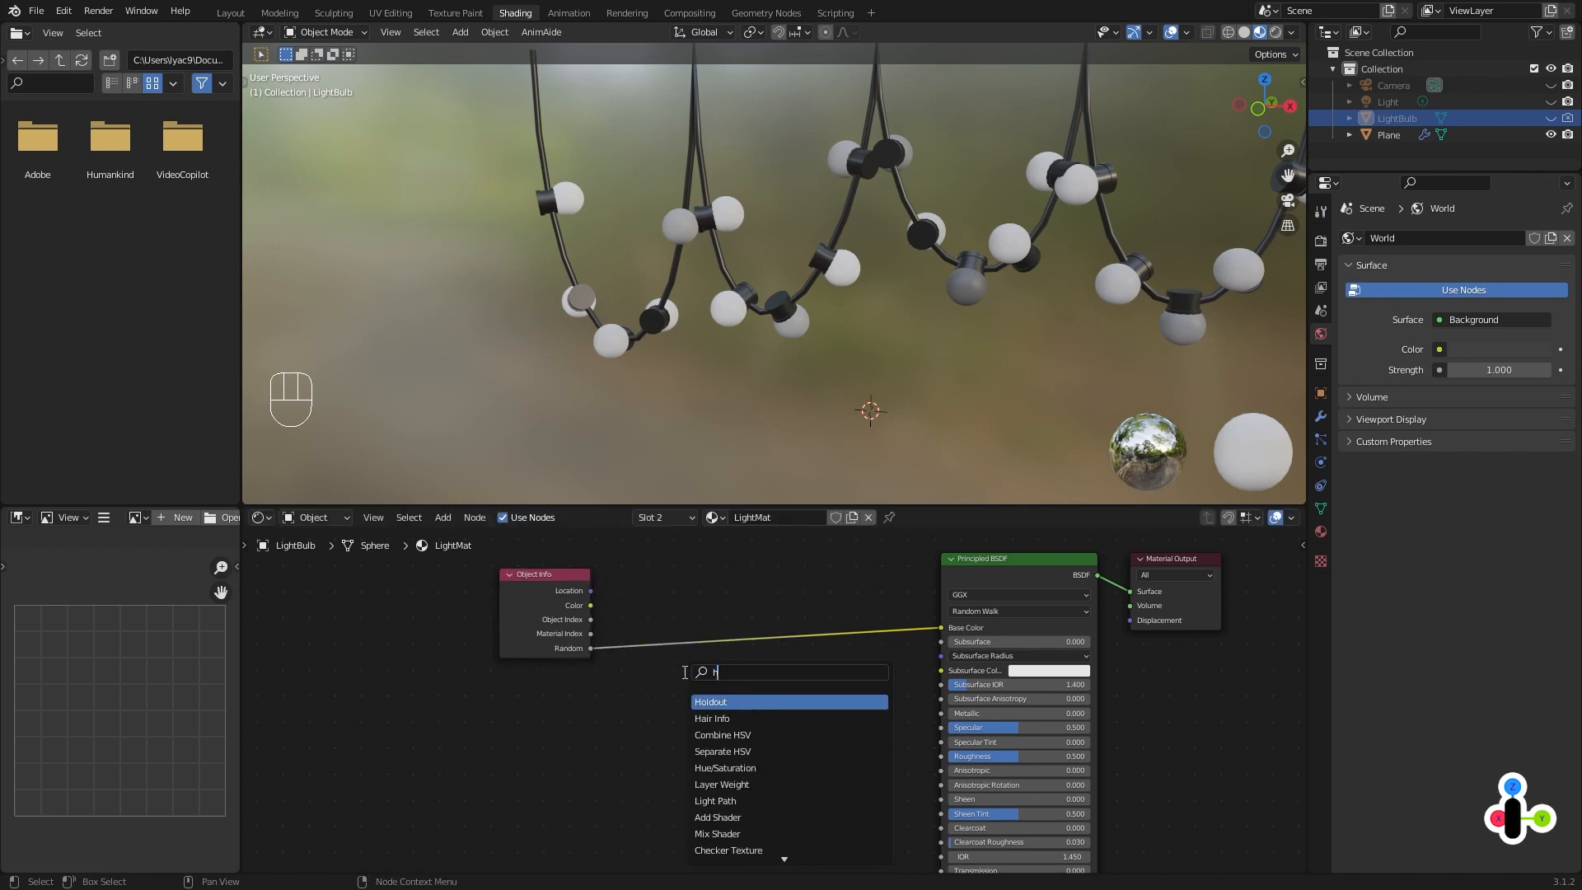
{"action": "type", "text": "ue"}
{"action": "key", "text": "Return"}
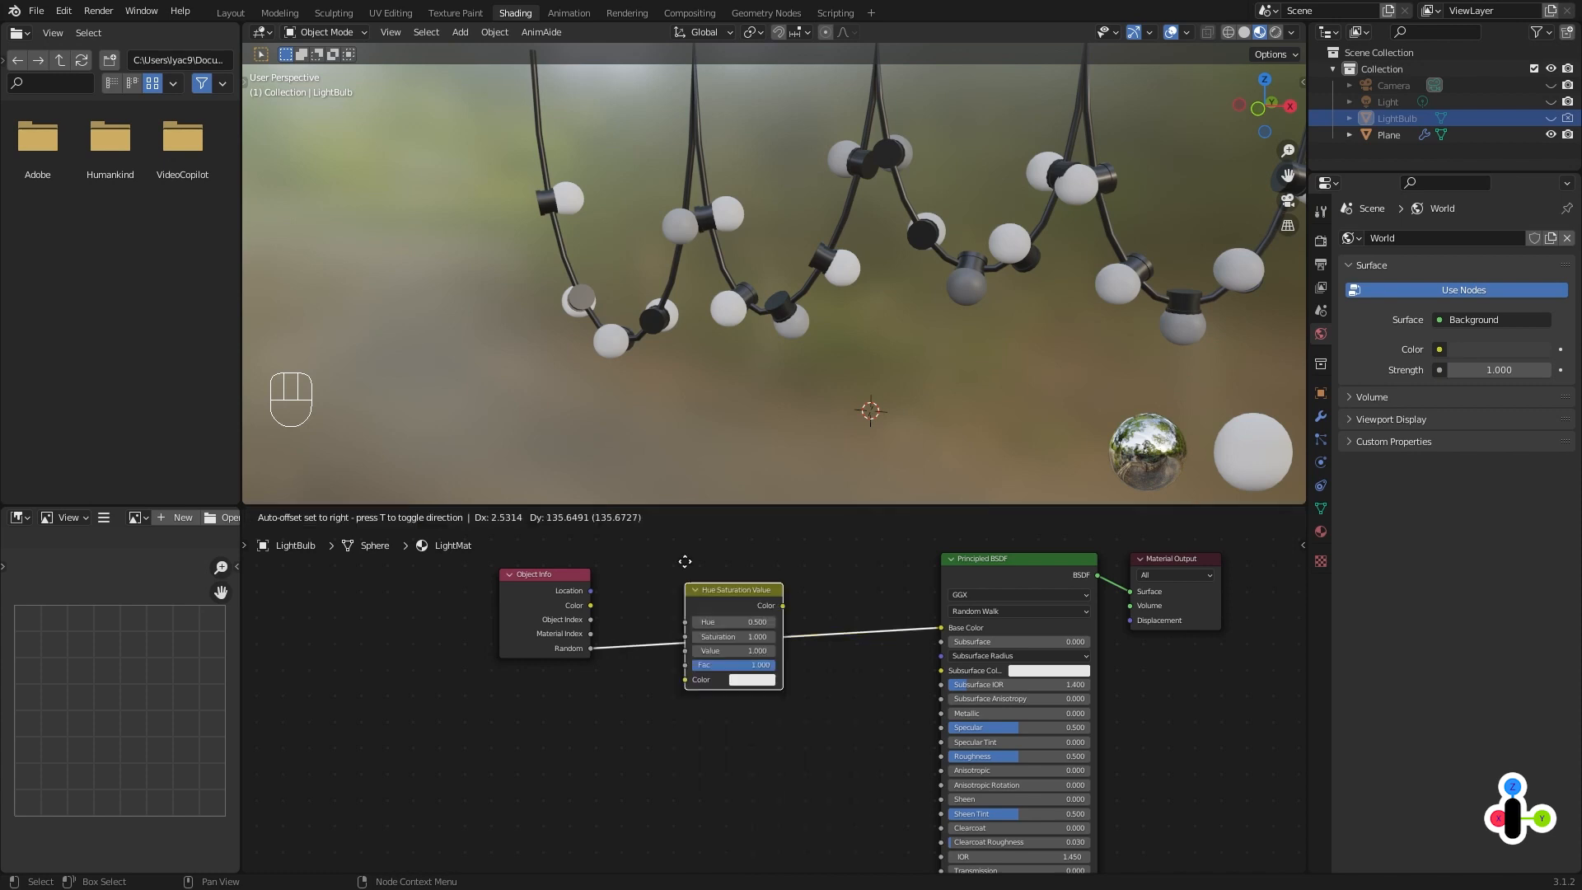
{"action": "left_click", "coordinate": [705, 606]}
{"action": "left_click_drag", "start_coordinate": [752, 599], "coordinate": [753, 604]}
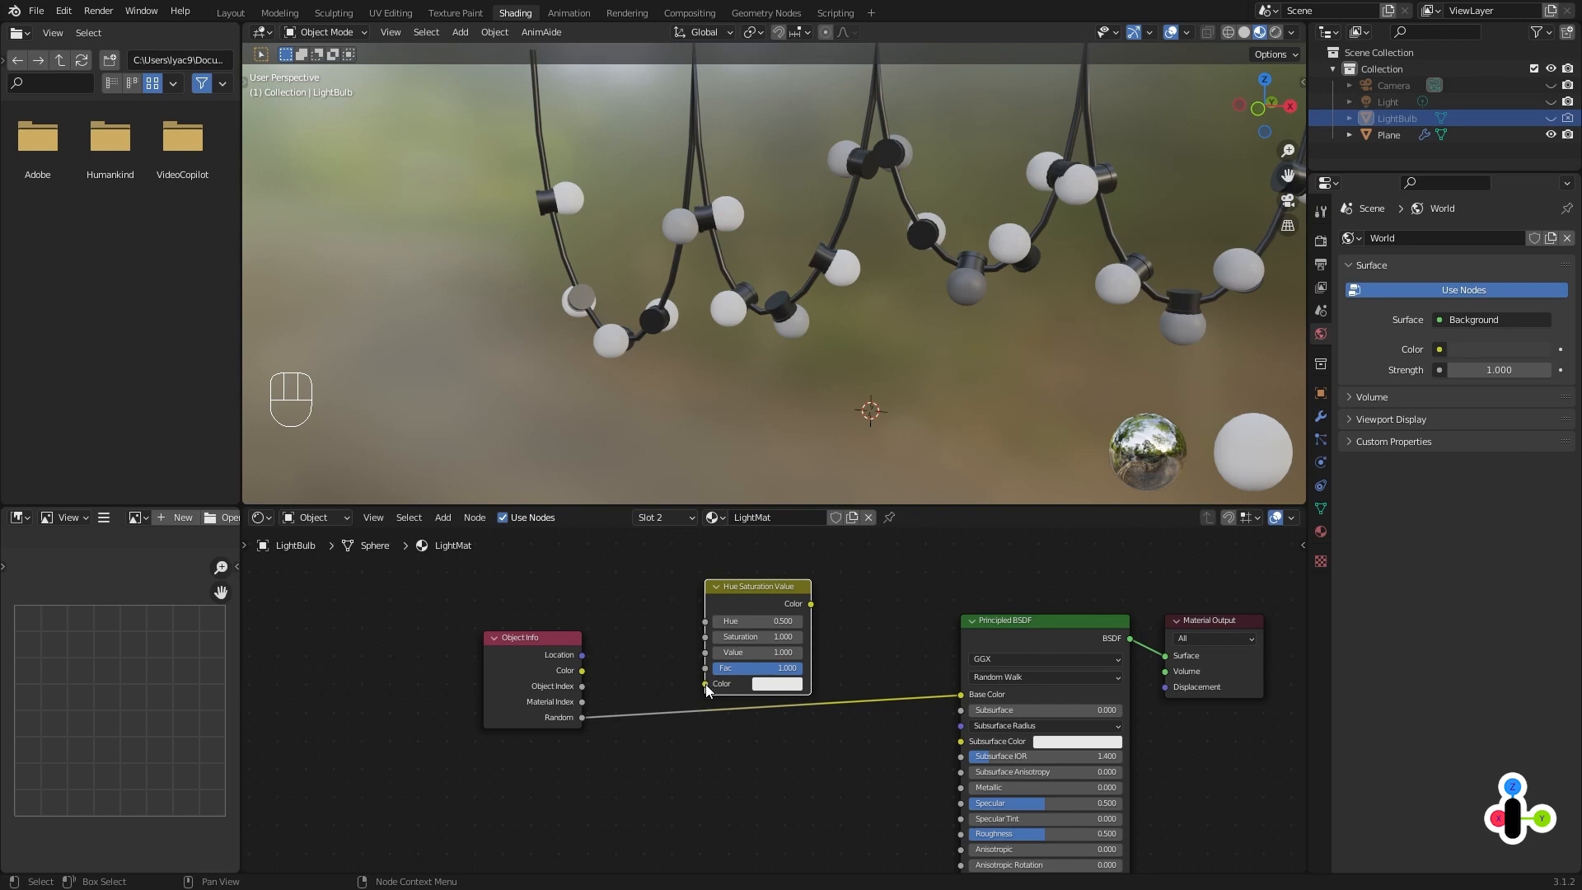
{"action": "left_click_drag", "start_coordinate": [585, 716], "coordinate": [691, 630]}
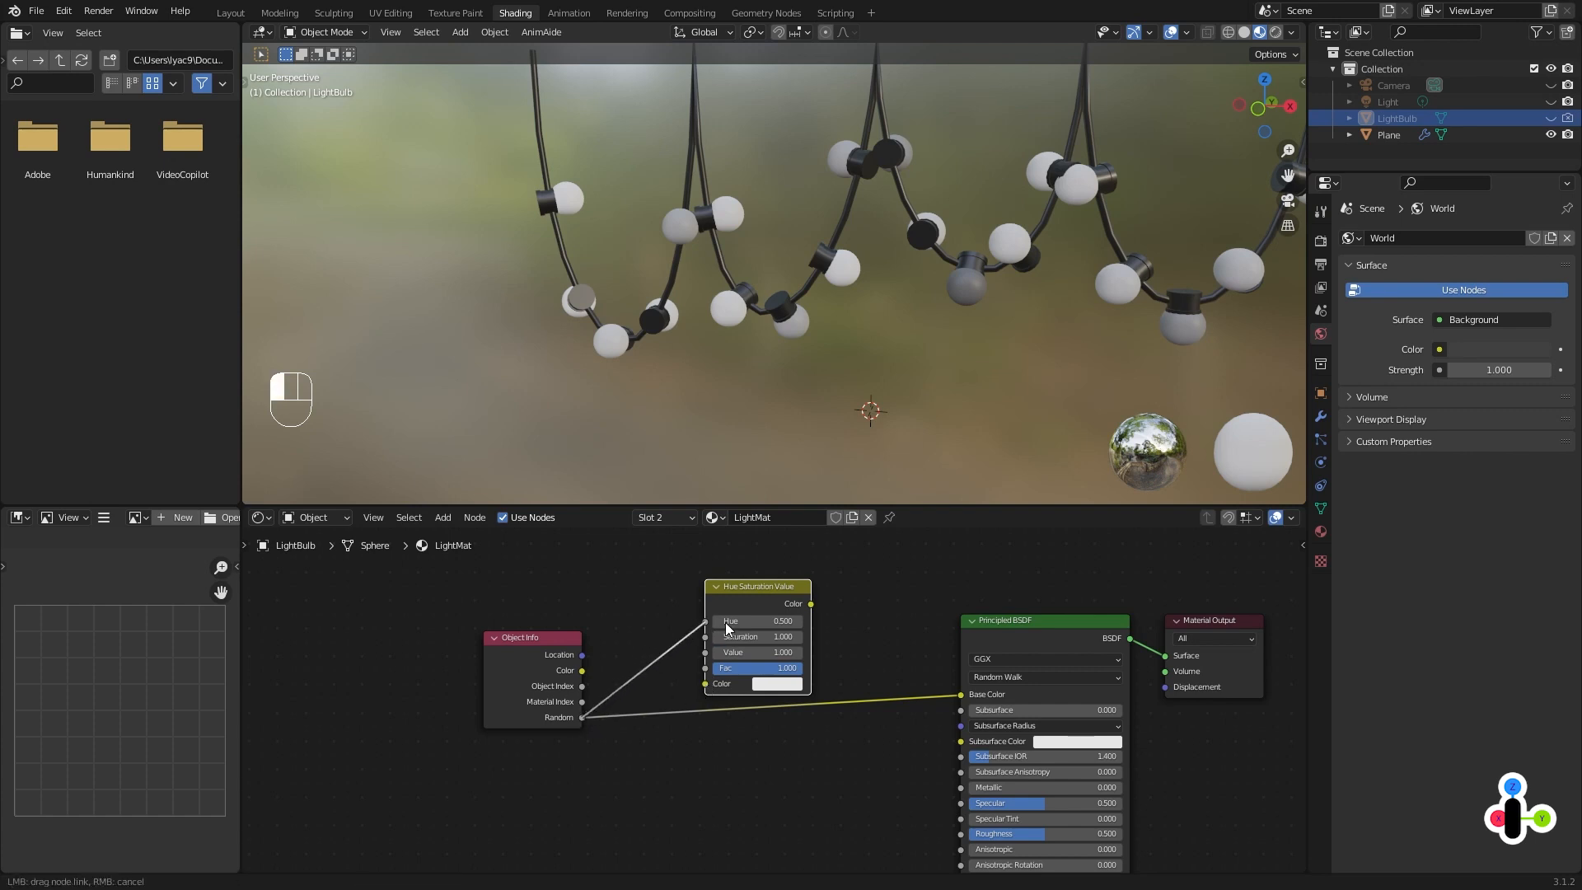
{"action": "left_click_drag", "start_coordinate": [726, 626], "coordinate": [964, 694]}
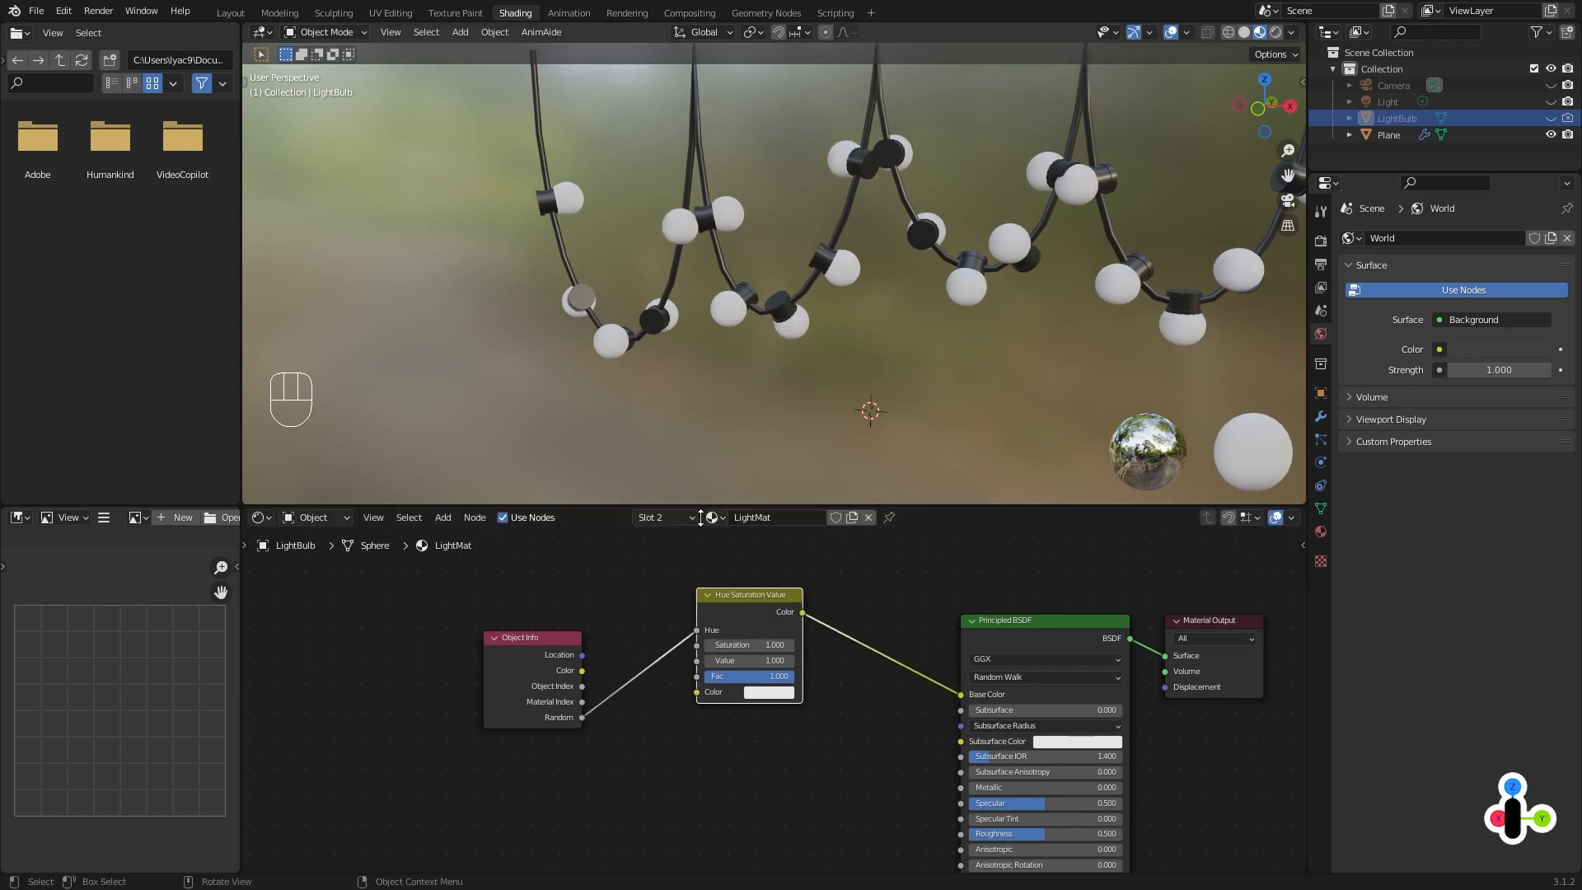
Set the Hue Saturation Value node's Color to a saturated orange-red with hue 0.016, and view the bulb colors.
{"action": "left_click", "coordinate": [770, 692]}
{"action": "left_click_drag", "start_coordinate": [806, 545], "coordinate": [791, 586]}
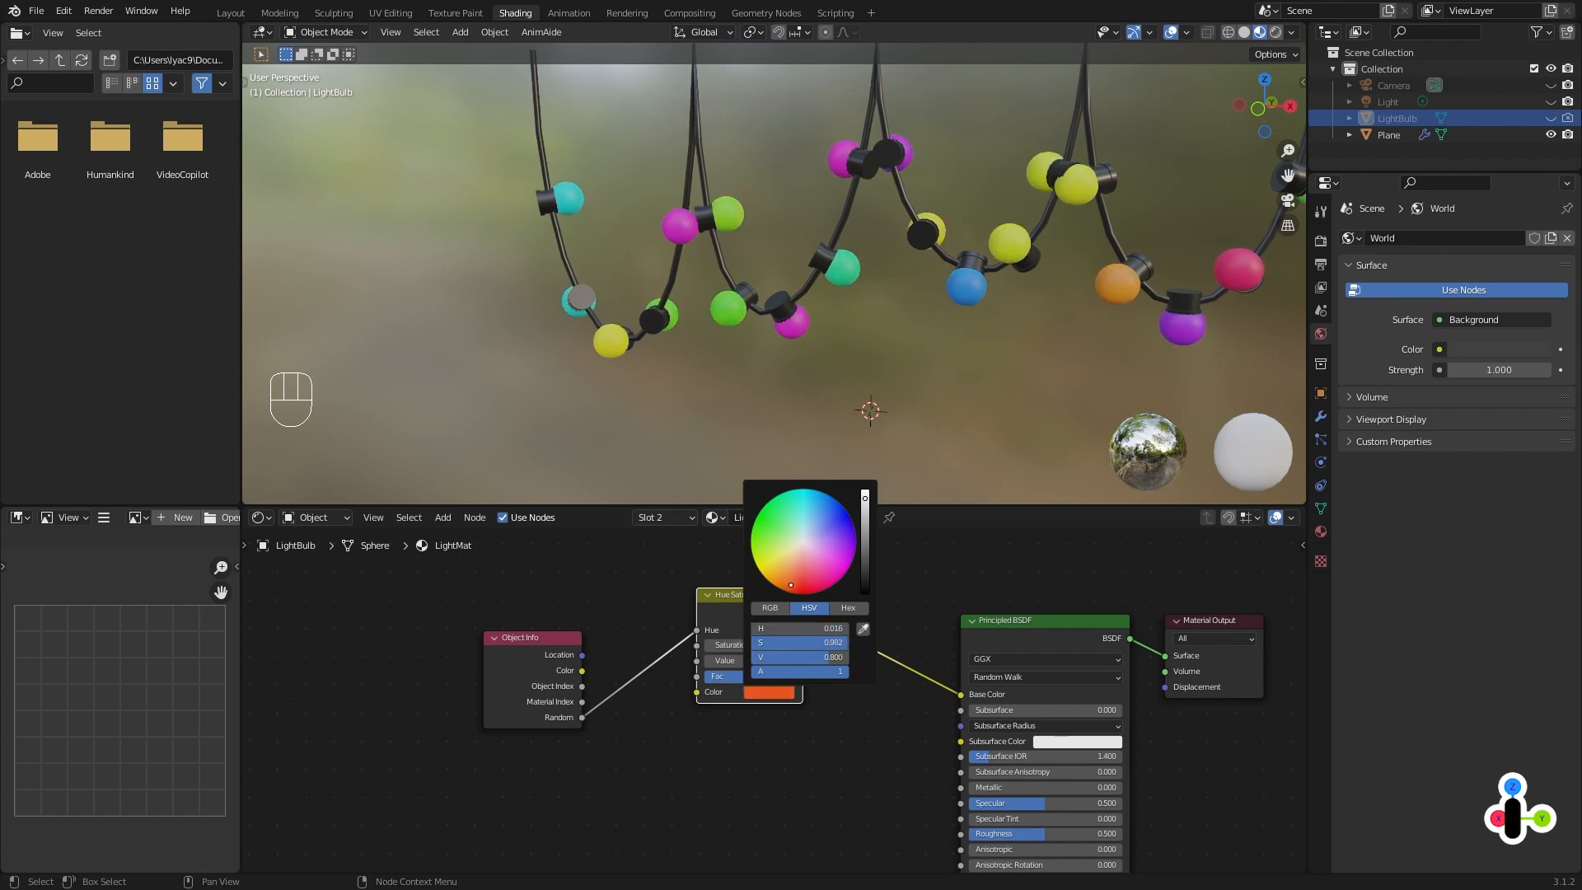
{"action": "left_click_drag", "start_coordinate": [753, 615], "coordinate": [759, 637]}
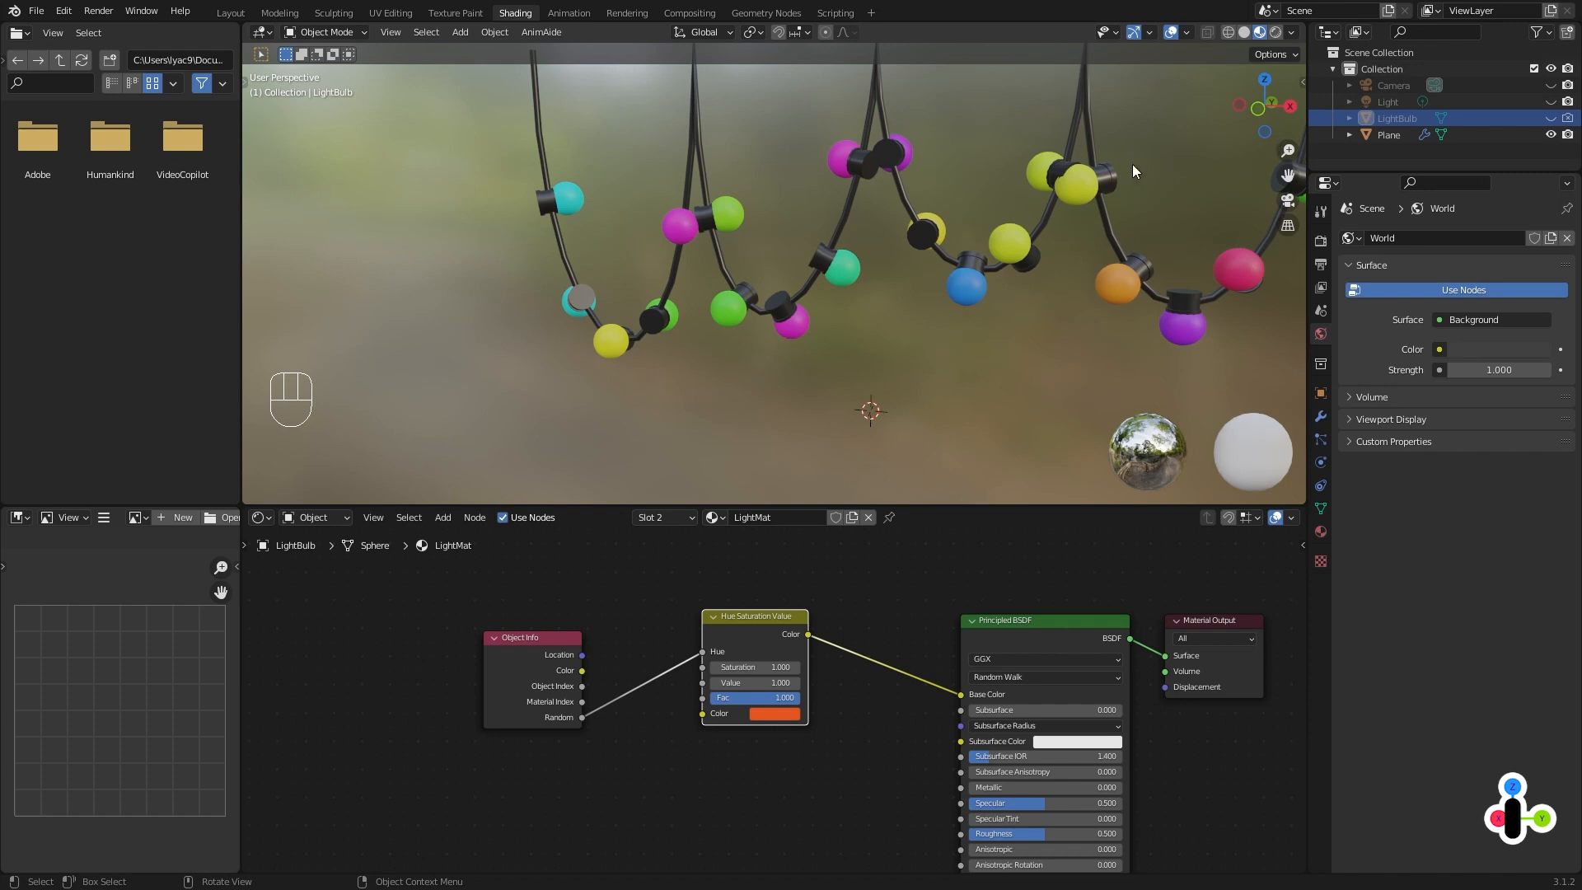
{"action": "scroll", "coordinate": [998, 352], "scroll_direction": "down", "scroll_amount": 2}
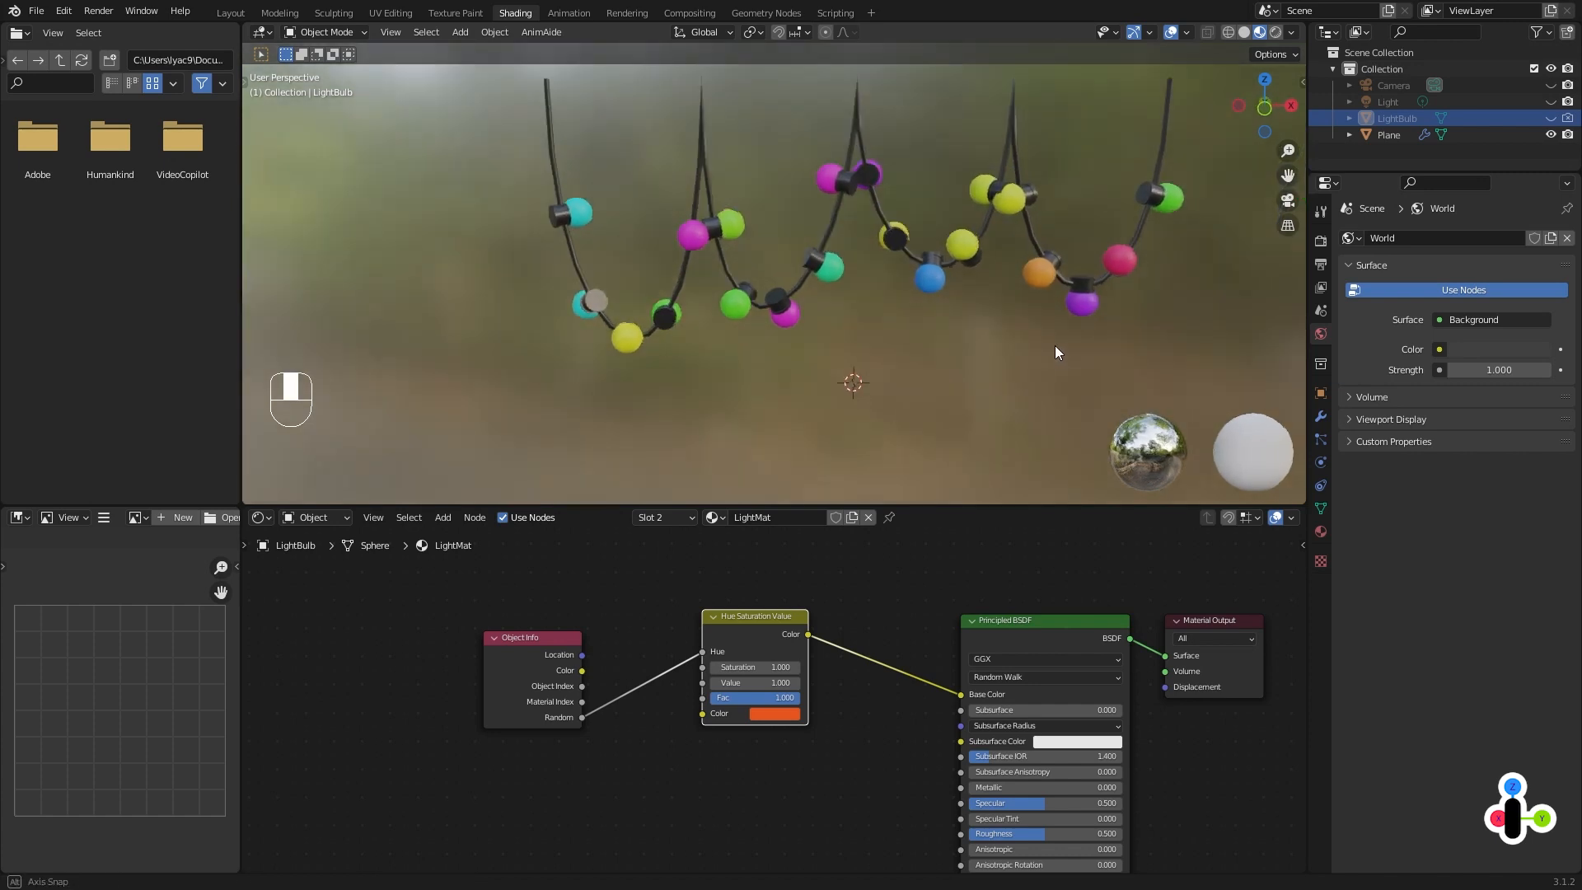
Reposition the Object Info and Hue Saturation Value nodes, and connect the latter's Color output to the Principled BSDF's Emission.
{"action": "left_click_drag", "start_coordinate": [449, 586], "coordinate": [722, 789]}
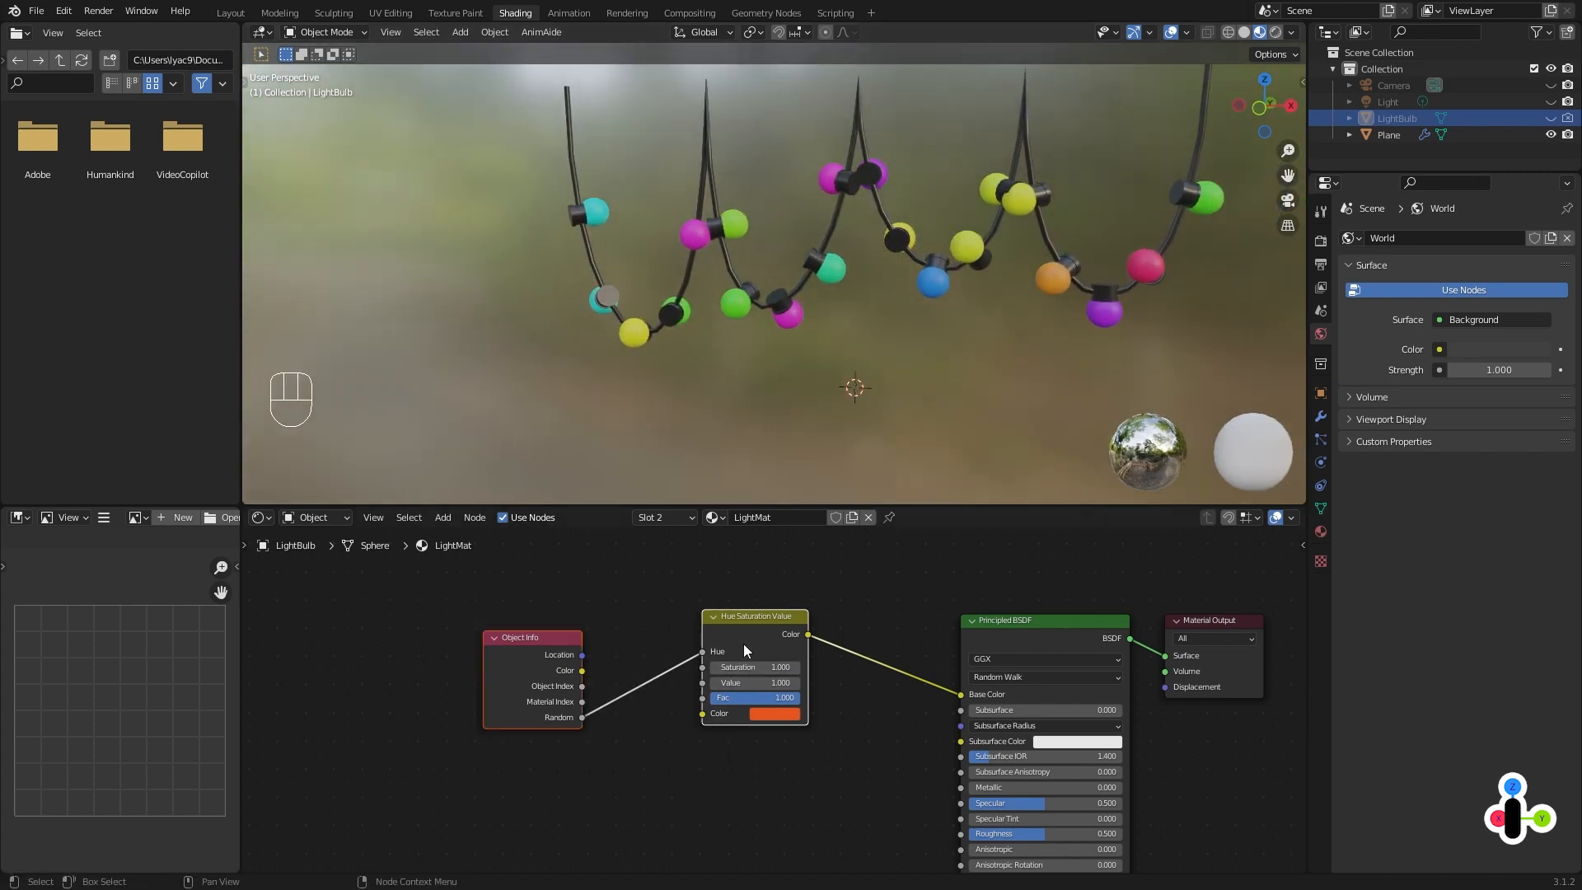
{"action": "key", "text": "g"}
{"action": "left_click", "coordinate": [728, 719]}
{"action": "scroll", "coordinate": [860, 728], "scroll_direction": "down", "scroll_amount": 1}
{"action": "middle_click_drag", "start_coordinate": [861, 728], "coordinate": [715, 576]}
{"action": "scroll", "coordinate": [831, 638], "scroll_direction": "down", "scroll_amount": 2}
{"action": "left_click", "coordinate": [800, 653]}
{"action": "left_click", "coordinate": [675, 537]}
{"action": "left_click_drag", "start_coordinate": [684, 542], "coordinate": [828, 783]}
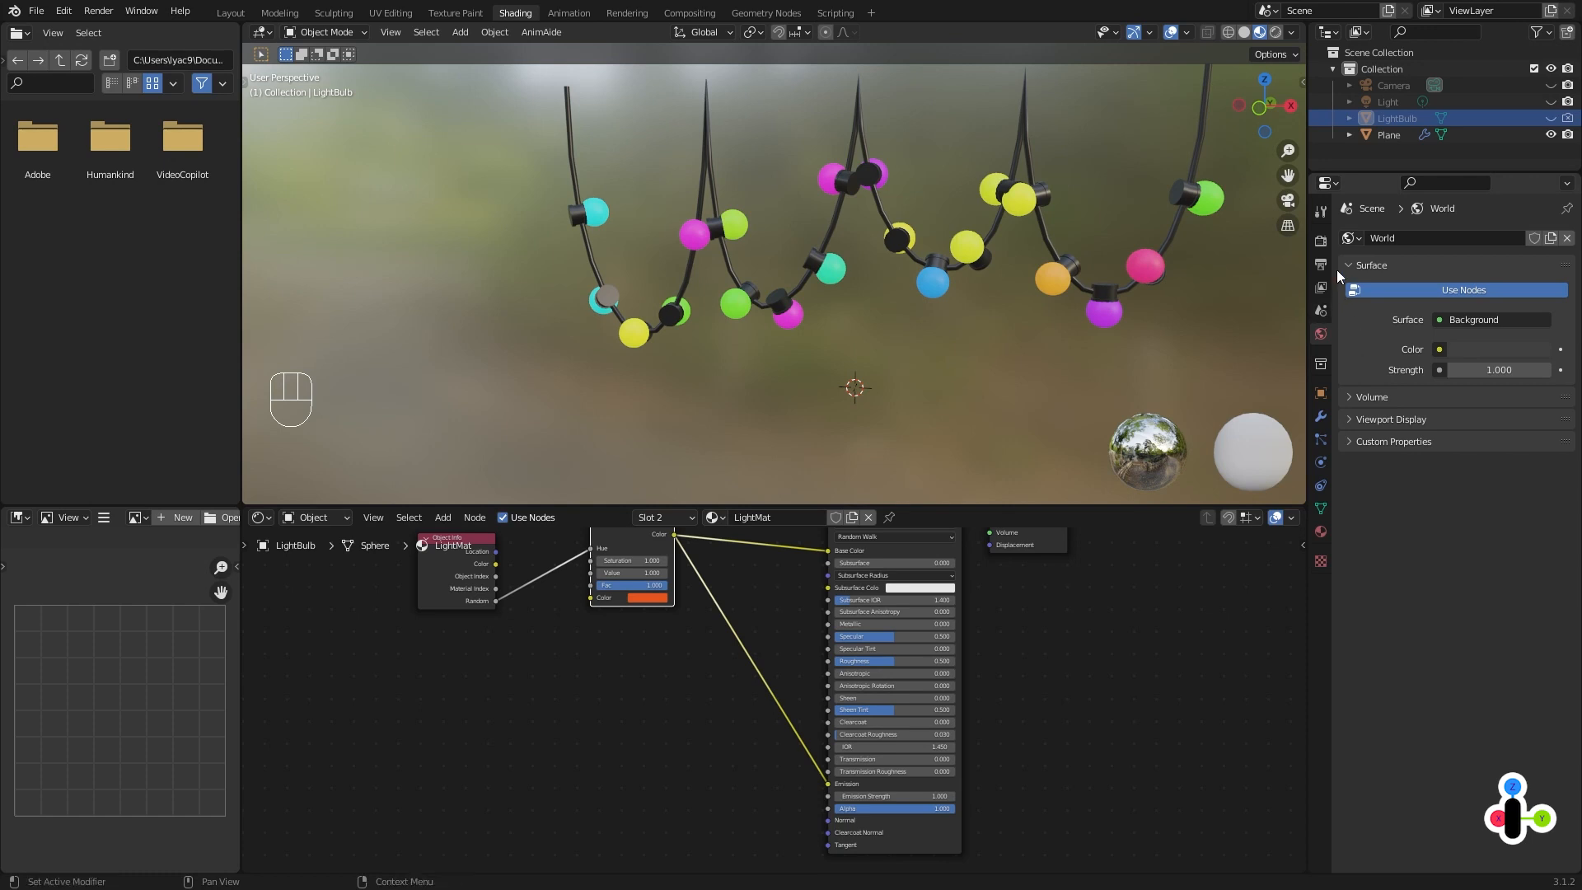
Lower the strength of the Material Preview environment lighting to darken the viewport.
{"action": "left_click", "coordinate": [1291, 31]}
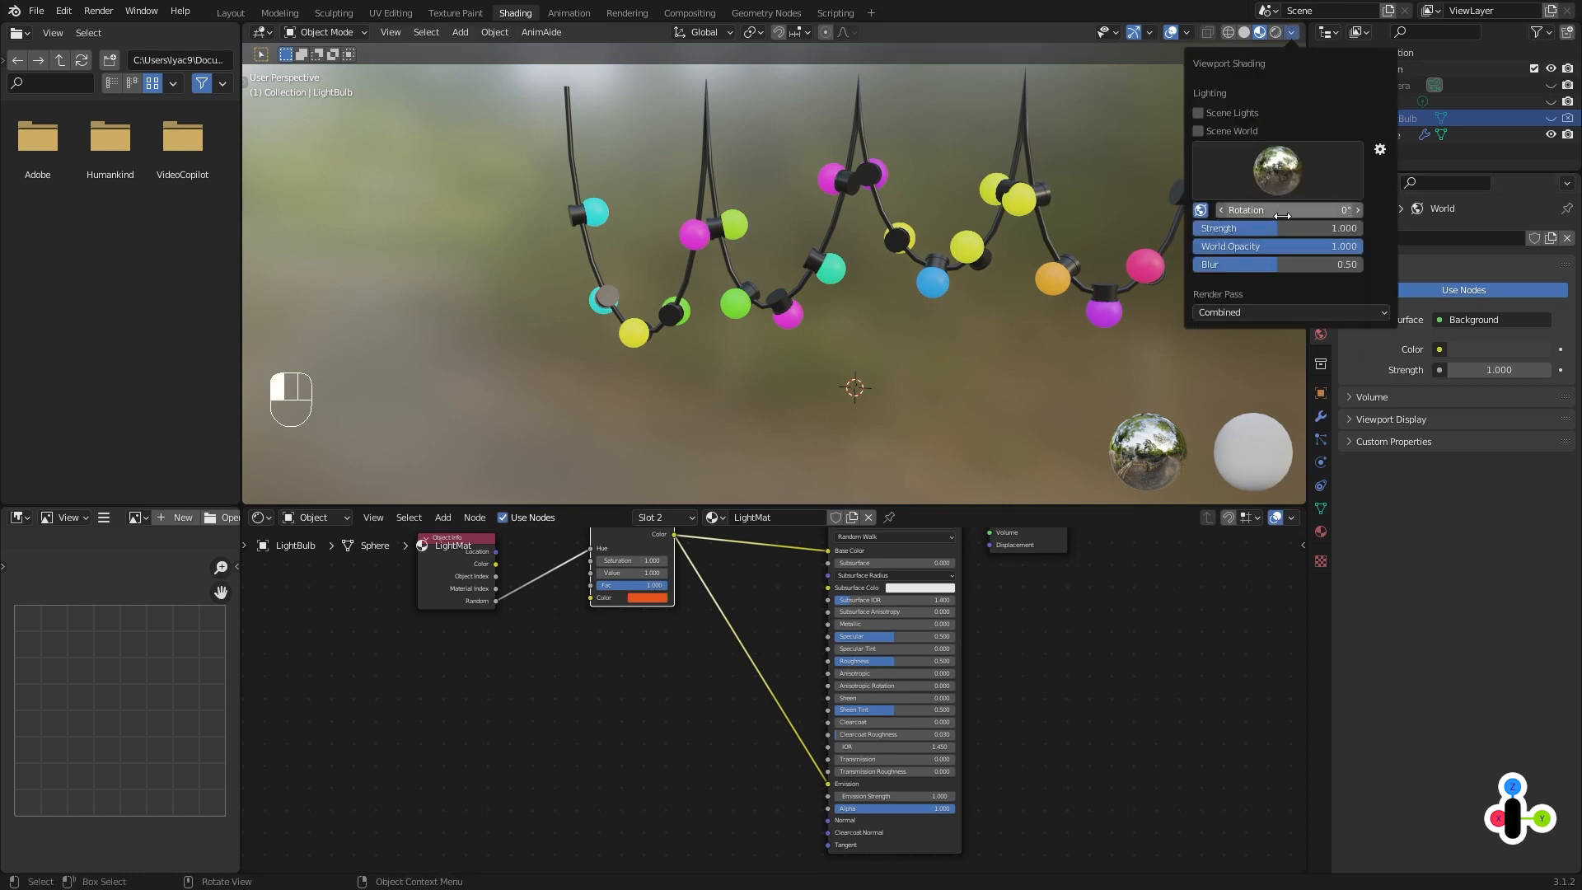
{"action": "left_click_drag", "start_coordinate": [1288, 231], "coordinate": [1213, 231]}
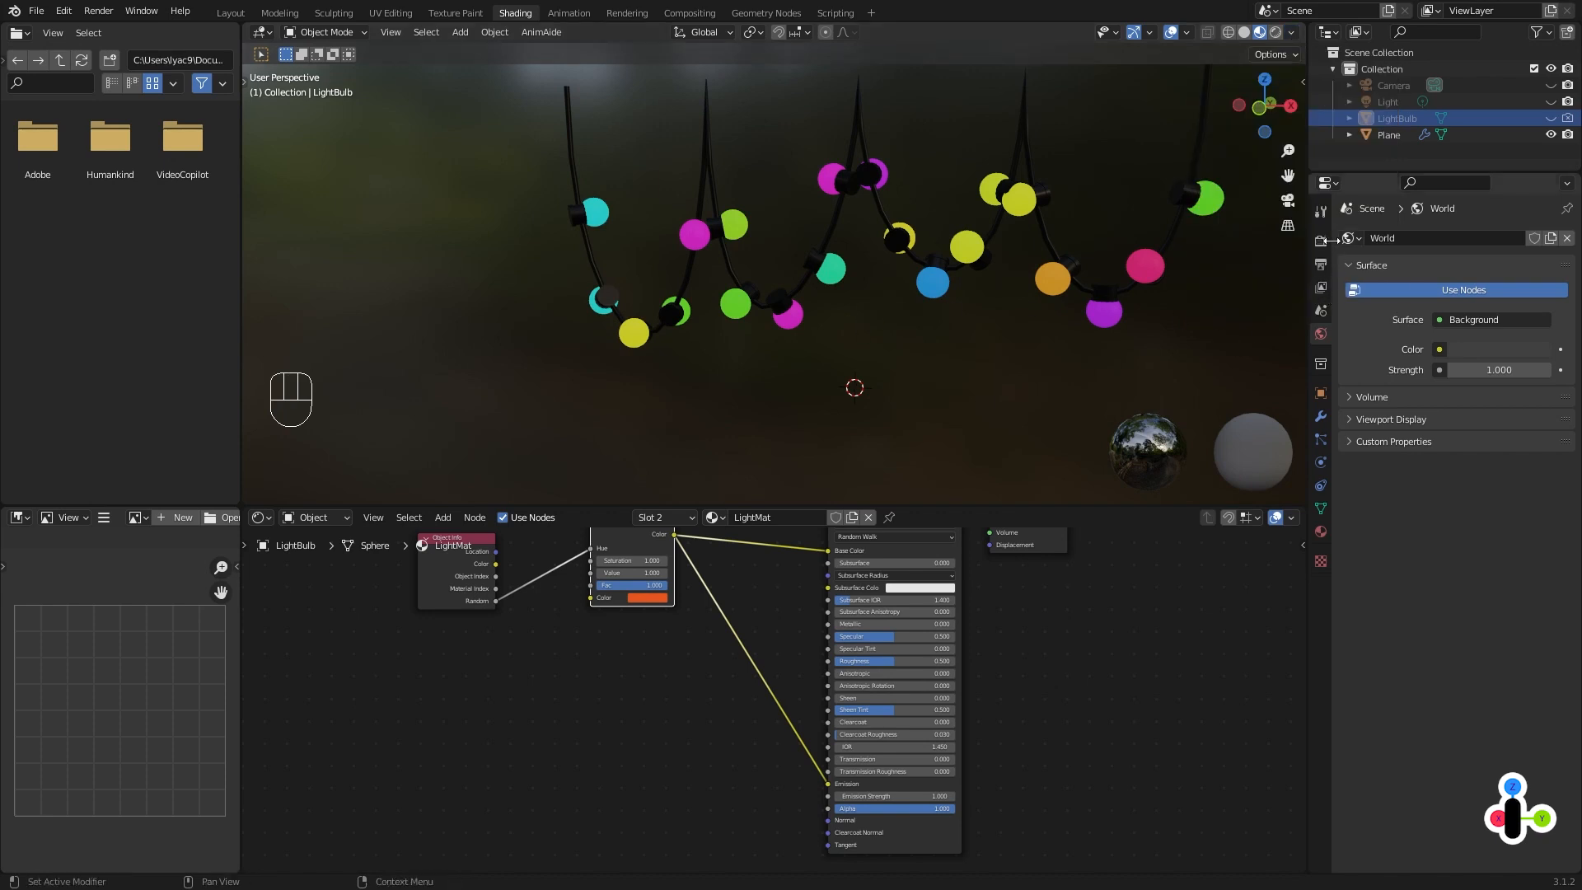
Enable Bloom in the Eevee render settings and raise LightMat's Emission Strength to 8.1.
{"action": "scroll", "coordinate": [1040, 795], "scroll_direction": "up", "scroll_amount": 2}
{"action": "middle_click_drag", "start_coordinate": [1034, 795], "coordinate": [990, 740]}
{"action": "scroll", "coordinate": [989, 749], "scroll_direction": "up", "scroll_amount": 2}
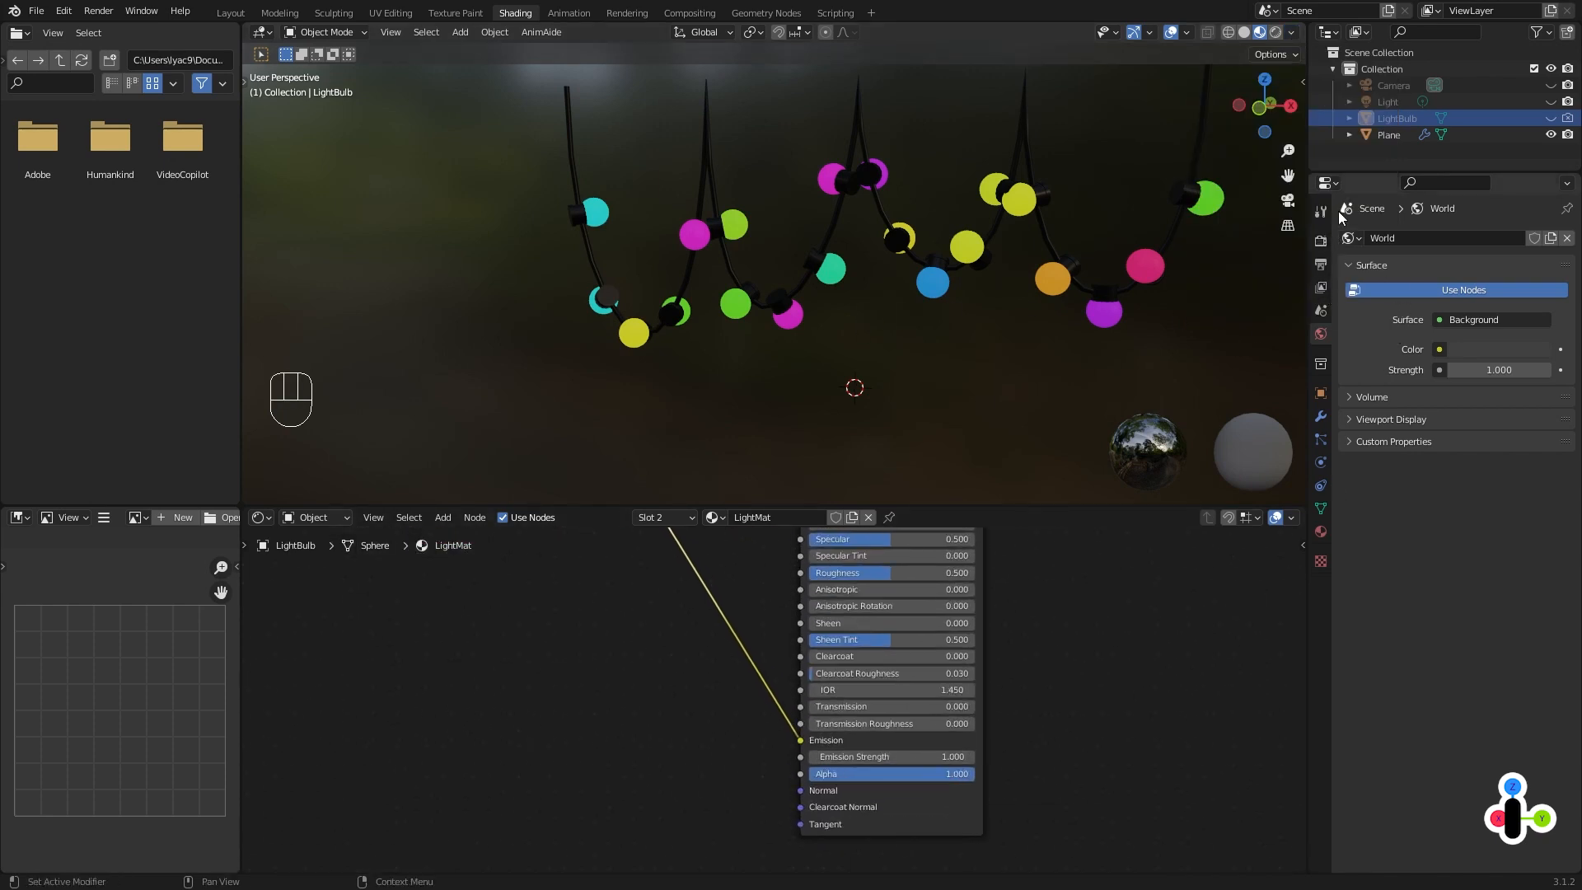
{"action": "left_click", "coordinate": [1322, 241]}
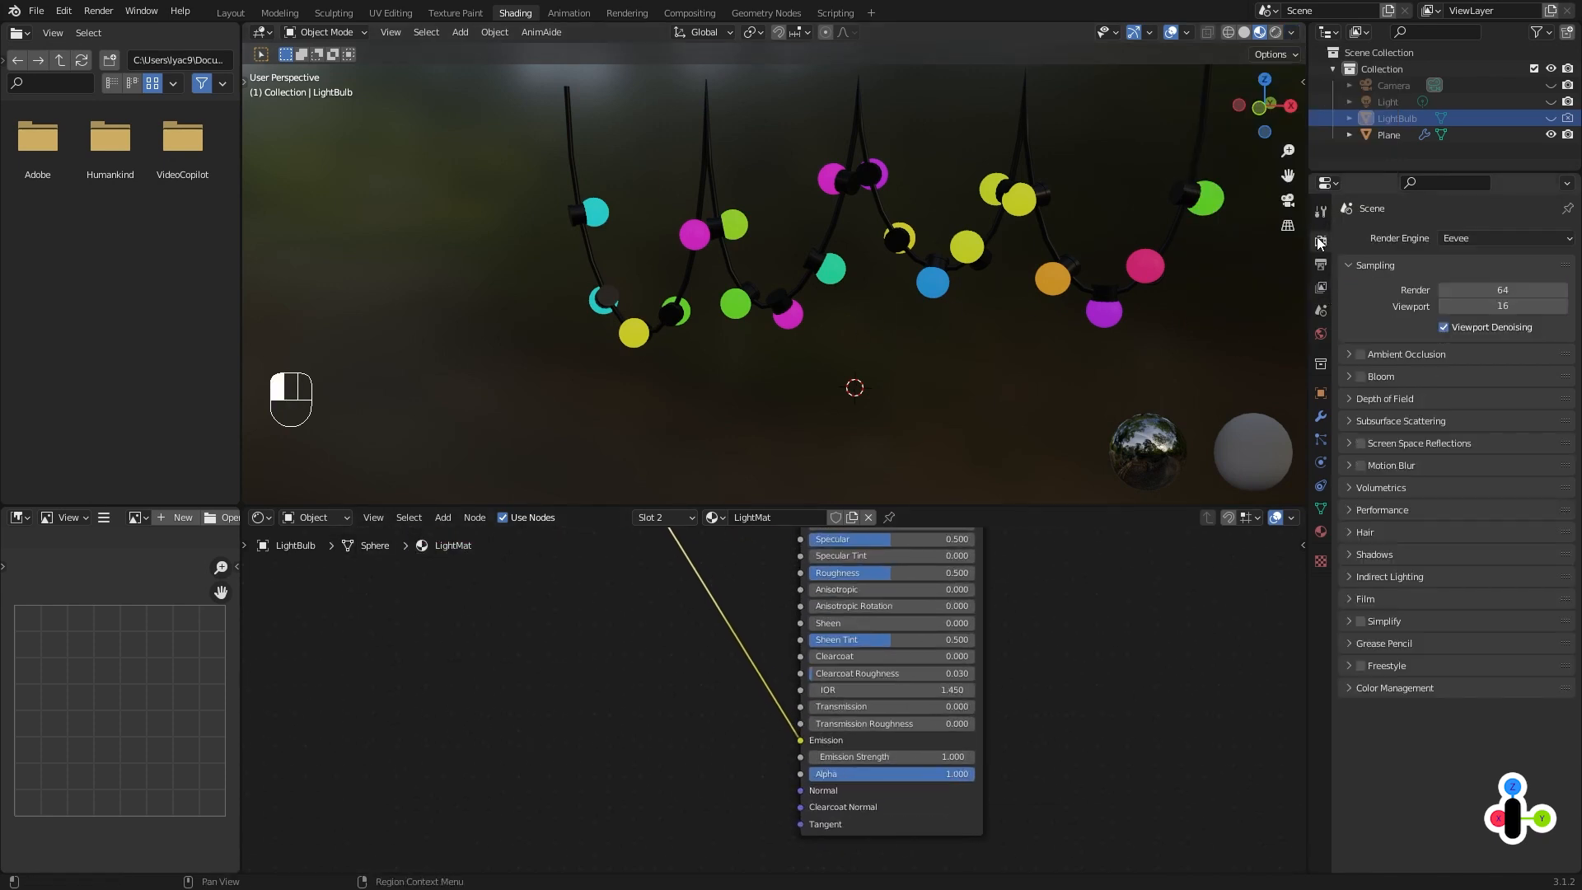
{"action": "left_click", "coordinate": [1360, 376]}
{"action": "middle_click_drag", "start_coordinate": [1017, 677], "coordinate": [1010, 741]}
{"action": "left_click_drag", "start_coordinate": [877, 821], "coordinate": [930, 821]}
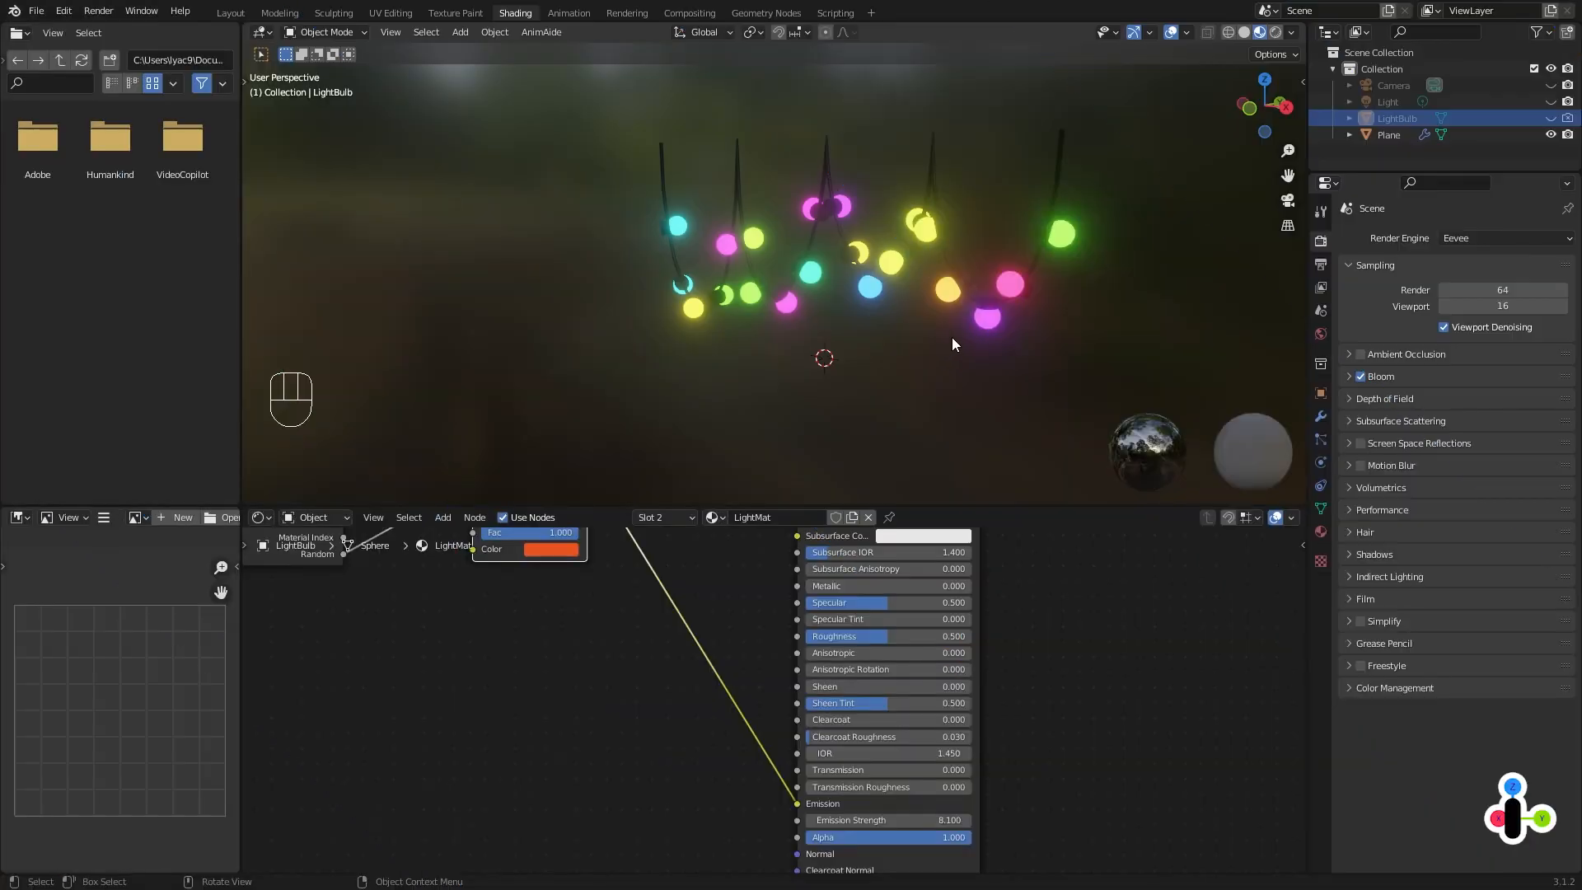
Select the garland's Plane object and enter Edit Mode.
{"action": "middle_click_drag", "start_coordinate": [947, 341], "coordinate": [1115, 333]}
{"action": "left_click", "coordinate": [865, 233]}
{"action": "middle_click_drag", "start_coordinate": [865, 233], "coordinate": [833, 333]}
{"action": "key", "text": "Tab"}
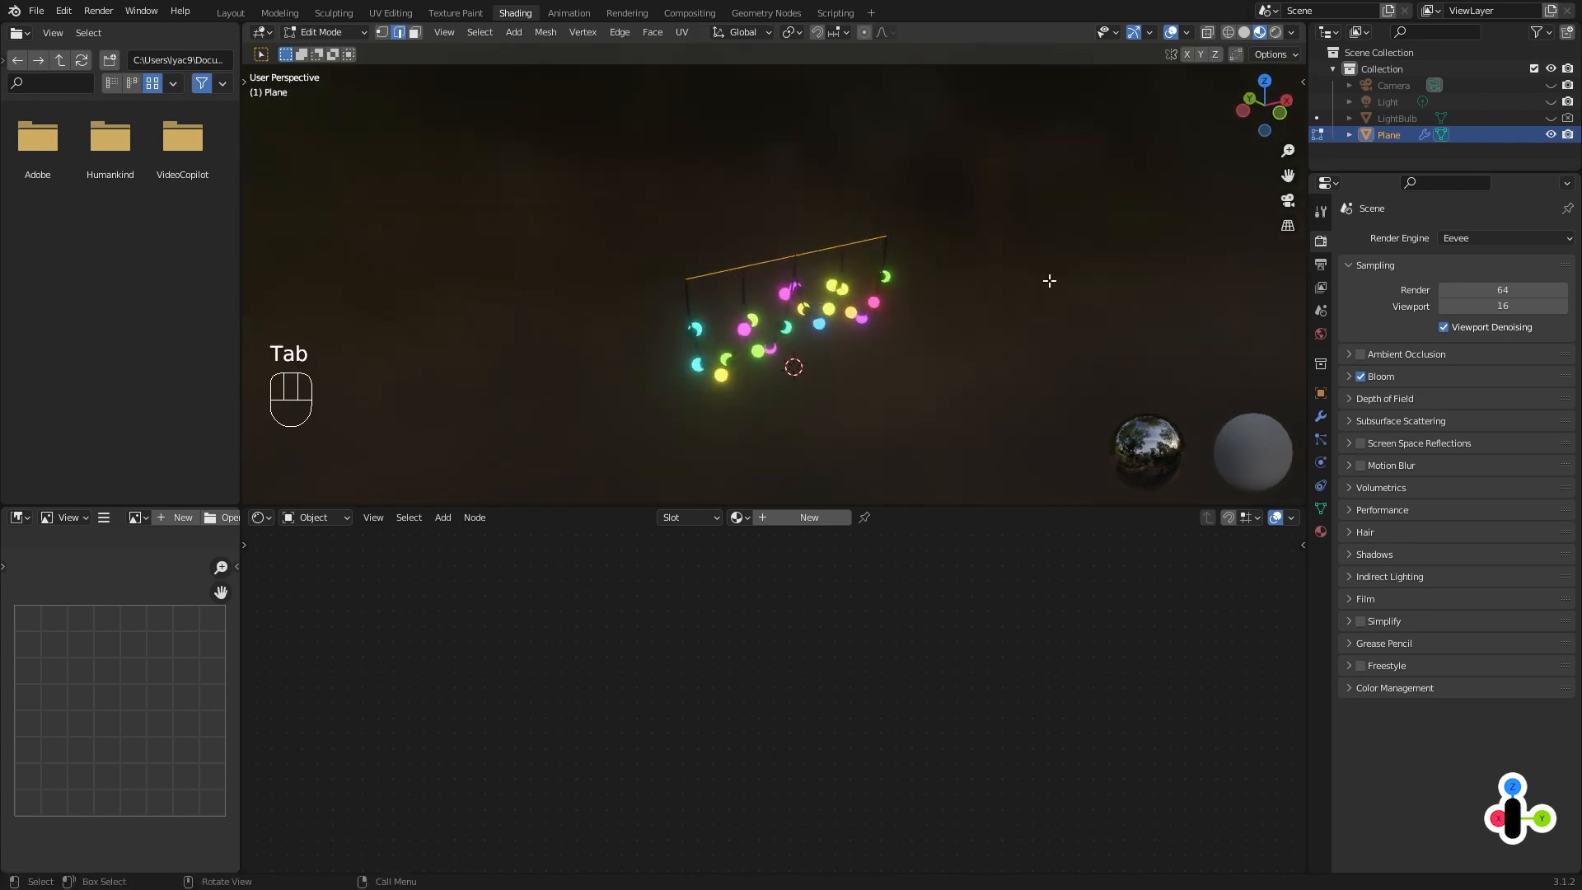
Rename the Plane object as "Griland".
{"action": "double_click", "coordinate": [1390, 136]}
{"action": "type", "text": "G"}
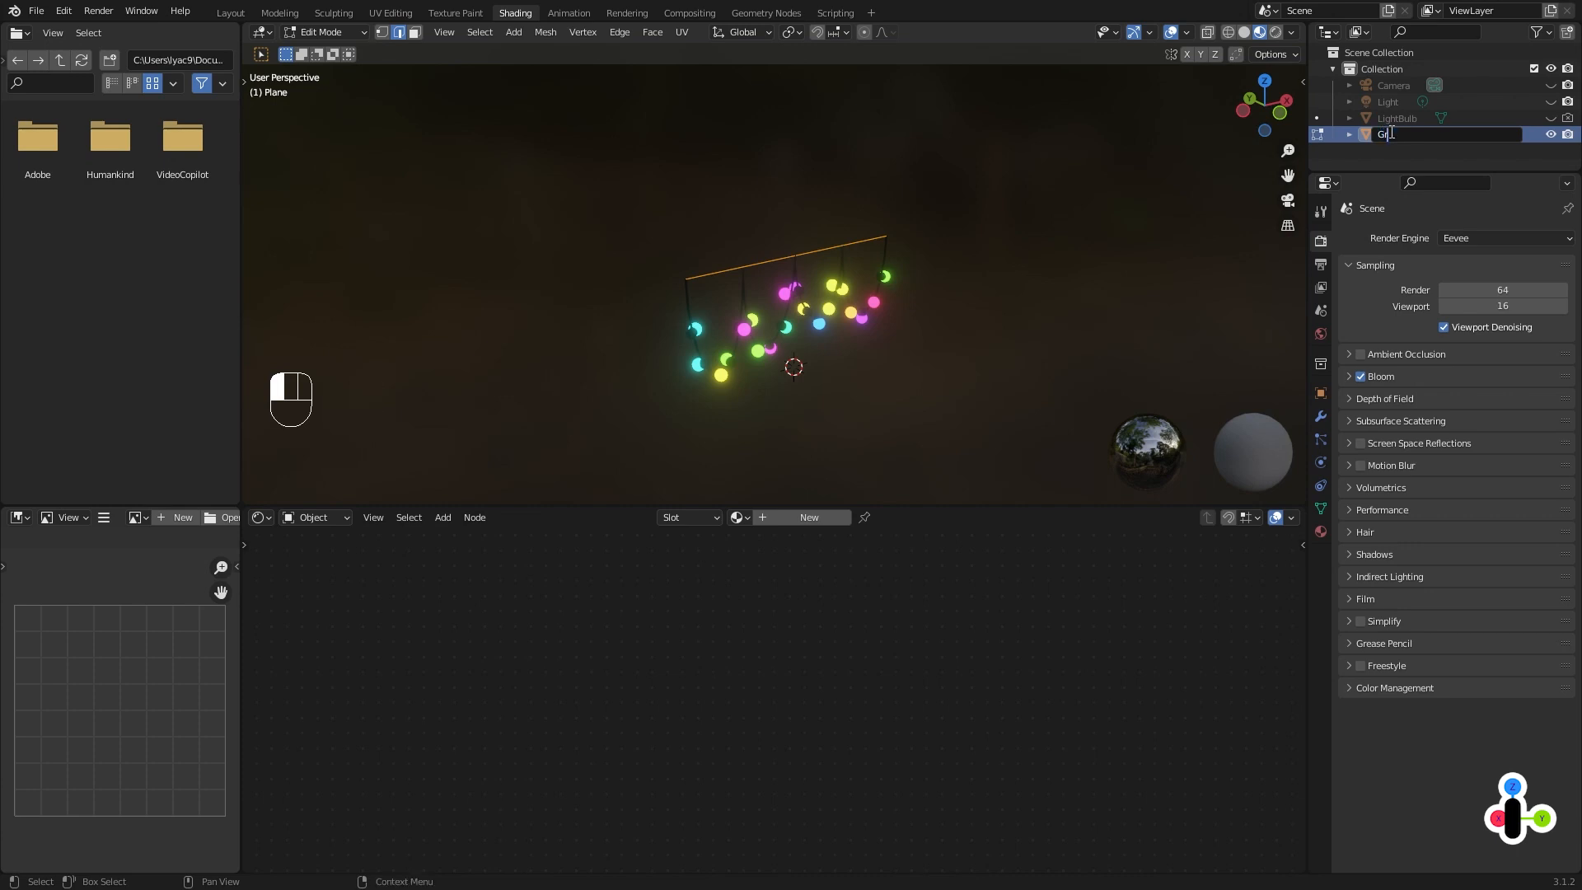
{"action": "type", "text": "riland"}
{"action": "key", "text": "Return"}
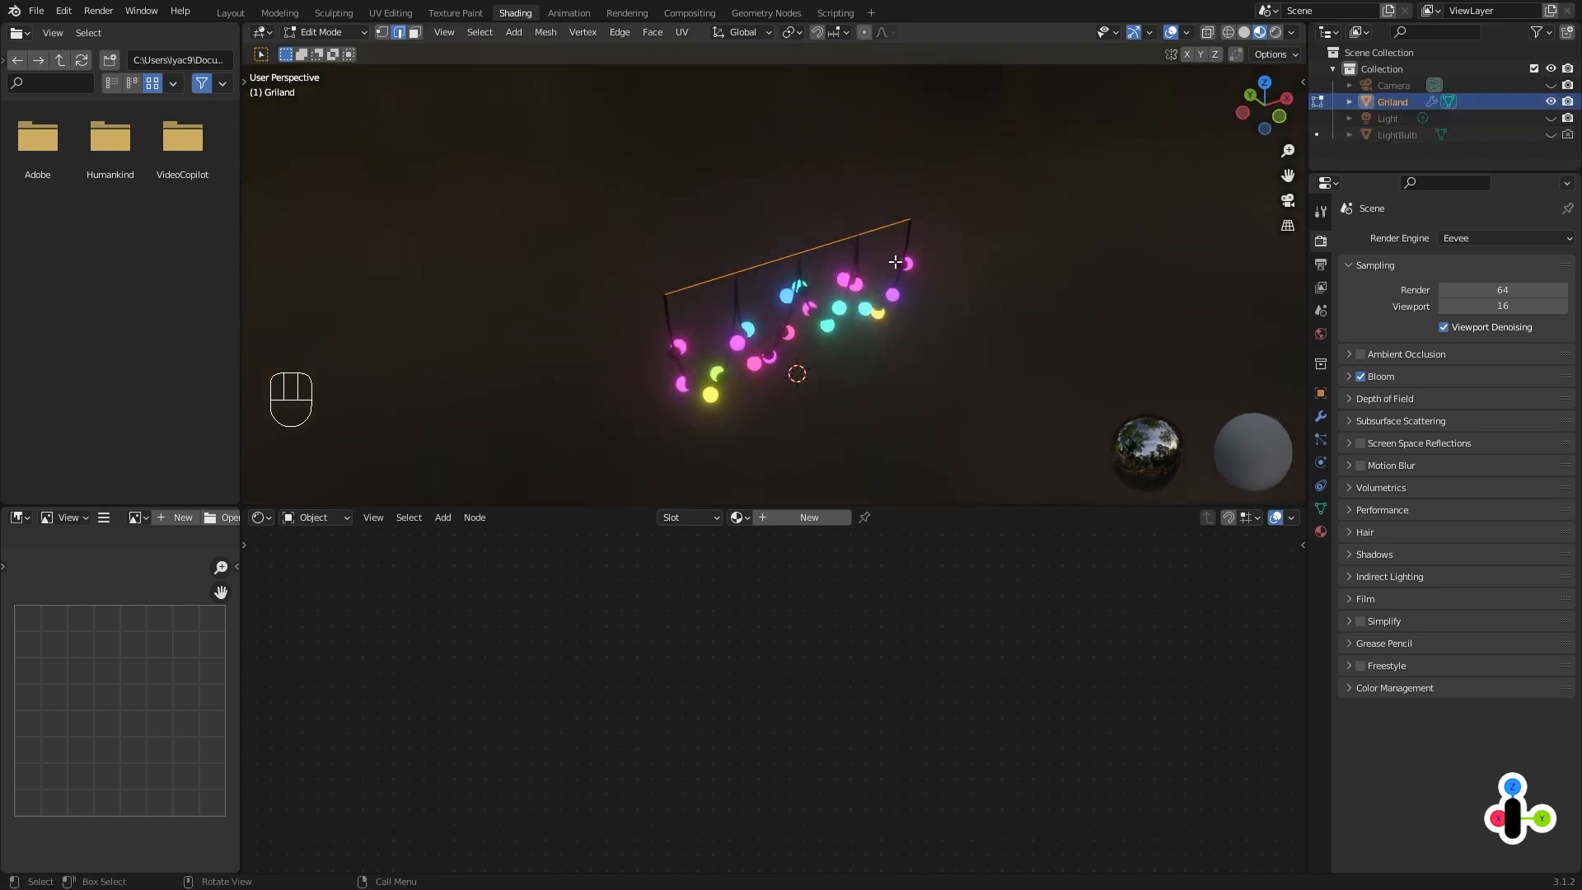
In vertex select mode, extrude a new segment from the far end vertex of the garland's base edge.
{"action": "key", "text": "Tab"}
{"action": "key", "text": "Tab"}
{"action": "key", "text": "1"}
{"action": "left_click", "coordinate": [911, 220]}
{"action": "middle_click_drag", "start_coordinate": [911, 226], "coordinate": [918, 318]}
{"action": "key", "text": "e"}
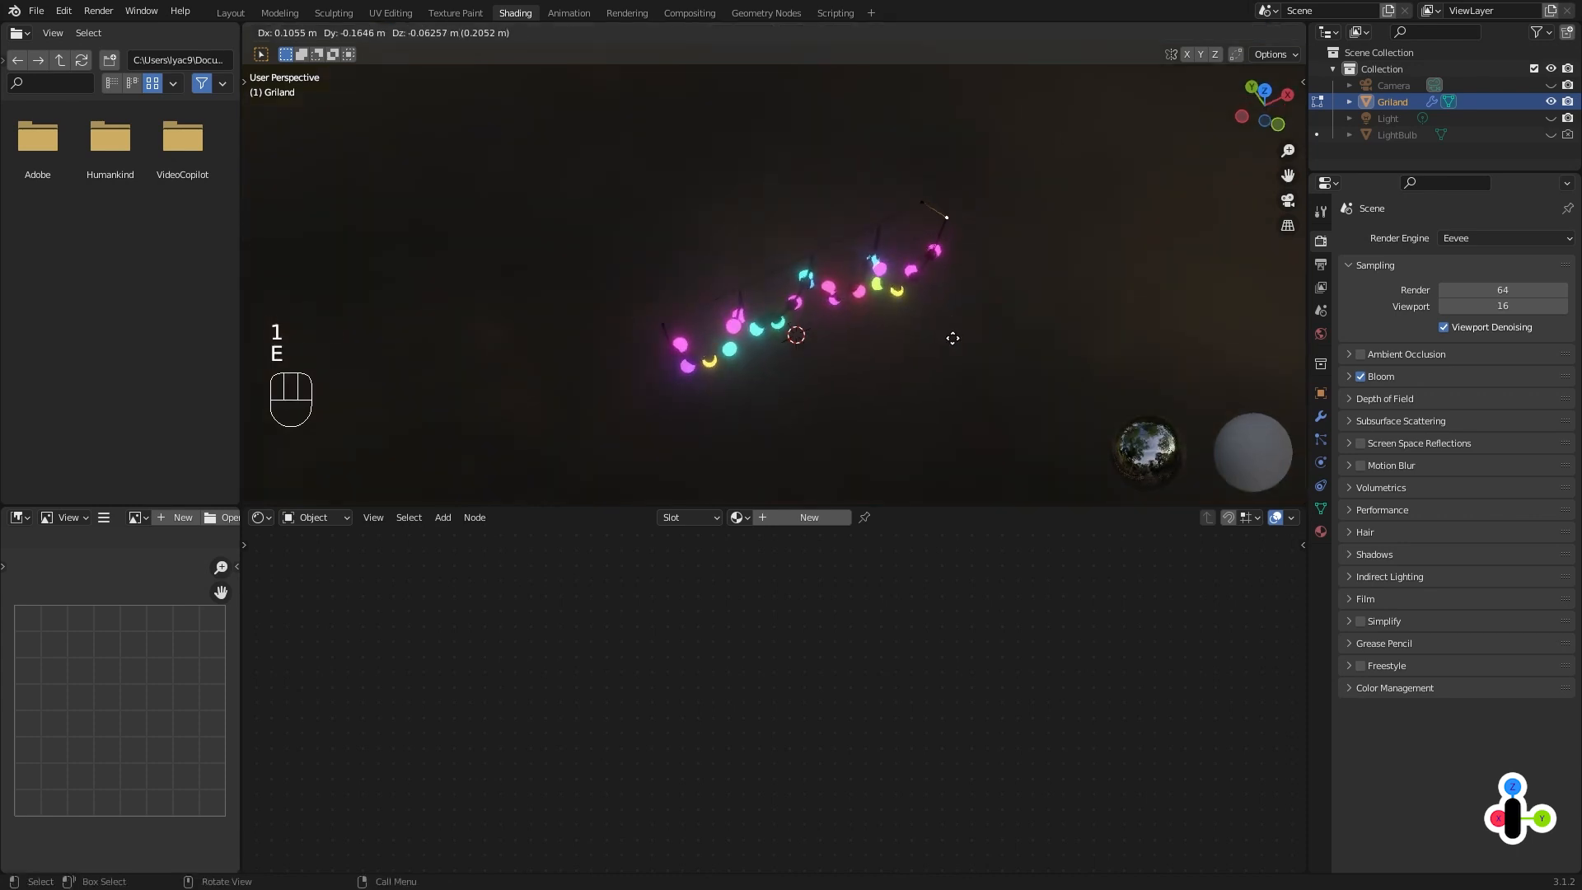
{"action": "left_click", "coordinate": [1080, 145]}
{"action": "scroll", "coordinate": [1045, 396], "scroll_direction": "down", "scroll_amount": 2}
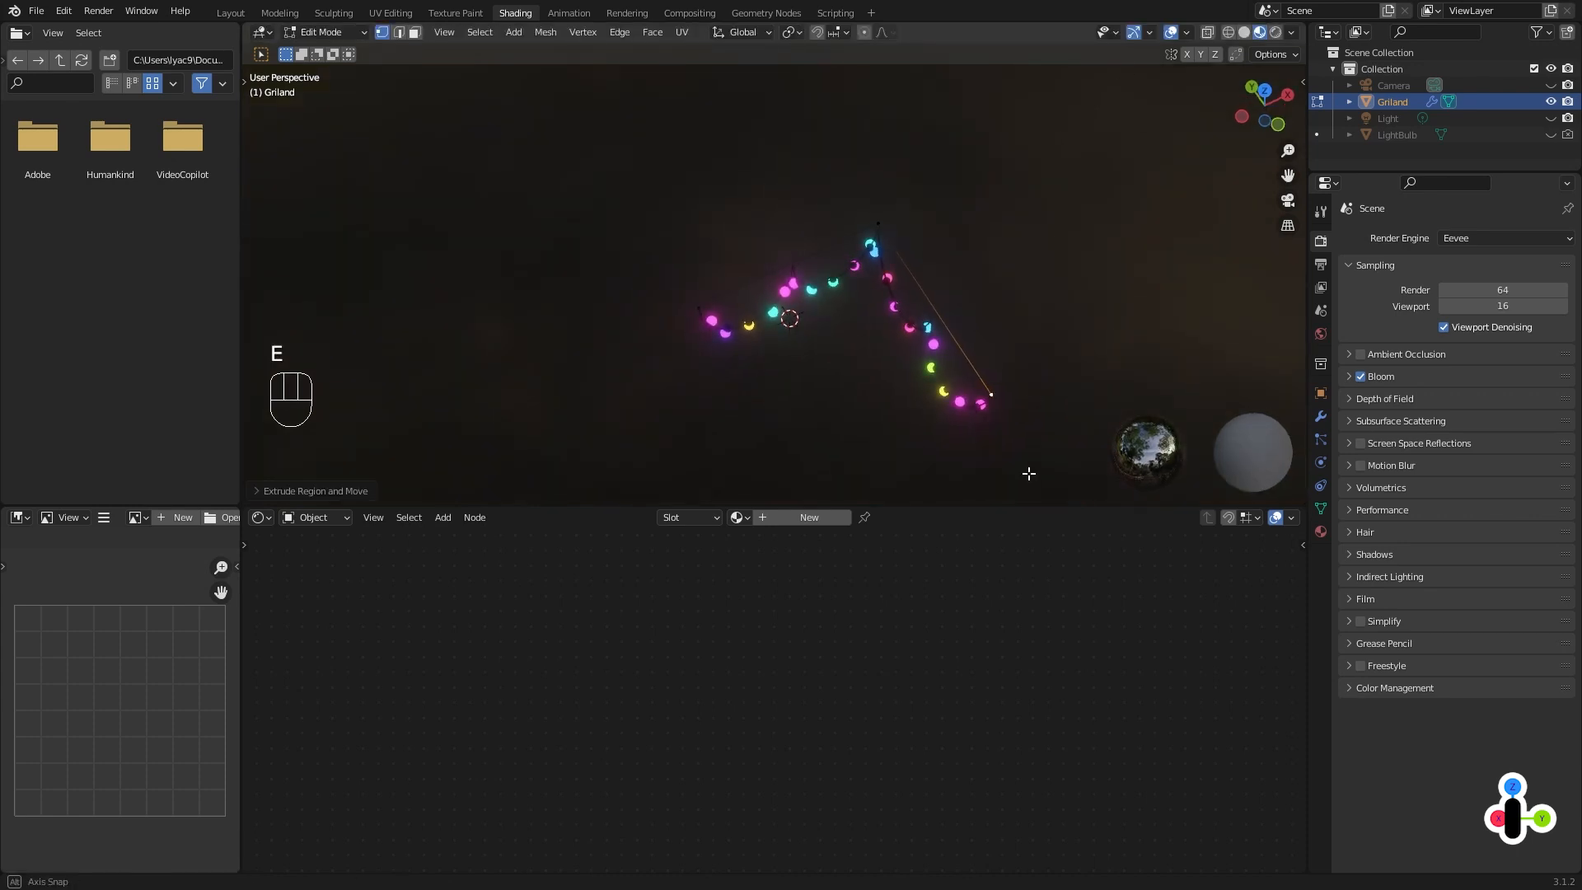
Extend the garland path with two more segments, extruding in a different direction each time.
{"action": "middle_click_drag", "start_coordinate": [1028, 473], "coordinate": [1034, 388]}
{"action": "key", "text": "e"}
{"action": "left_click", "coordinate": [1208, 230]}
{"action": "middle_click_drag", "start_coordinate": [1096, 330], "coordinate": [877, 401]}
{"action": "key", "text": "e"}
{"action": "left_click", "coordinate": [1138, 378]}
{"action": "middle_click_drag", "start_coordinate": [1137, 378], "coordinate": [1061, 262]}
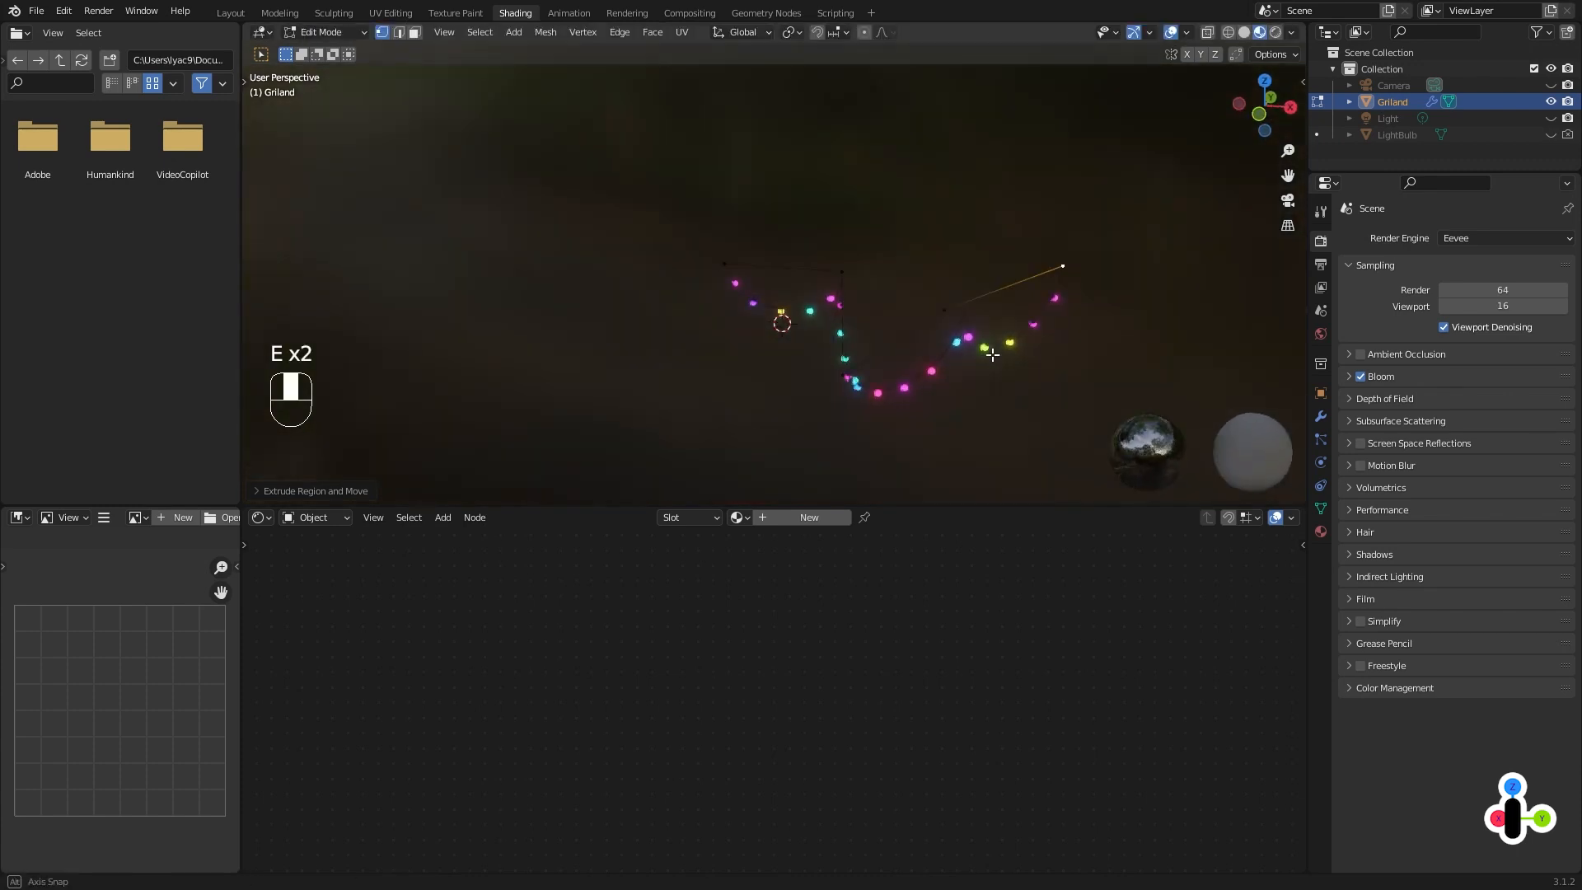
Extrude a long segment back across the existing strands, and another one returning to the opposite side.
{"action": "key", "text": "e"}
{"action": "left_click", "coordinate": [602, 303]}
{"action": "key", "text": "e"}
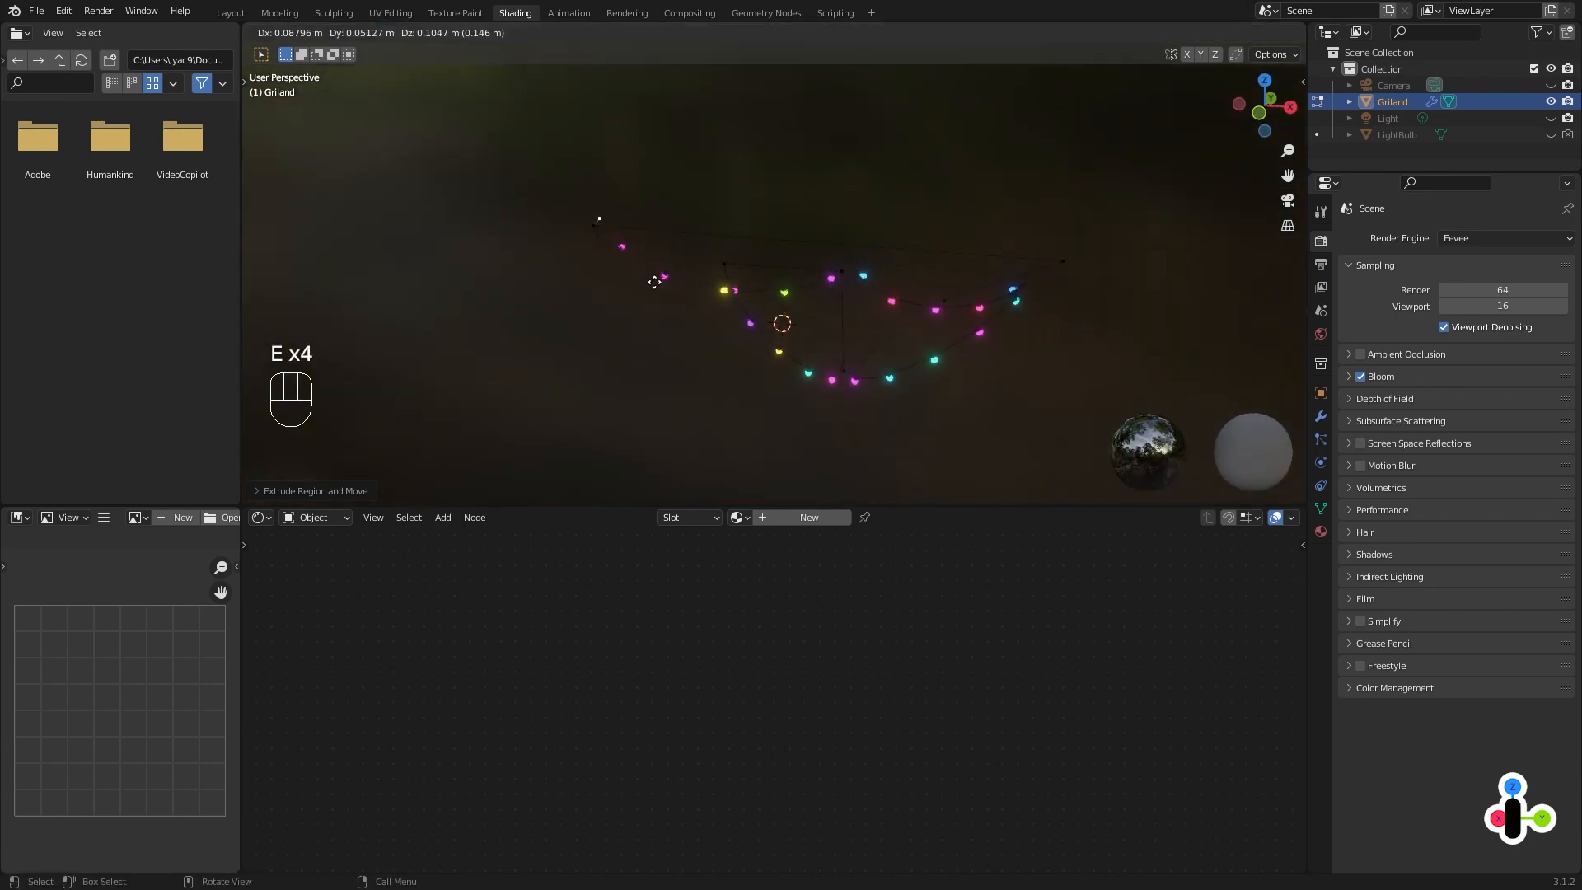
{"action": "left_click", "coordinate": [1060, 284]}
Reposition the newest end vertex and raise the turning vertex of the upper strands by about 0.69 m.
{"action": "middle_click_drag", "start_coordinate": [1060, 289], "coordinate": [768, 285]}
{"action": "key", "text": "g"}
{"action": "left_click", "coordinate": [748, 305]}
{"action": "left_click", "coordinate": [589, 205]}
{"action": "key", "text": "g"}
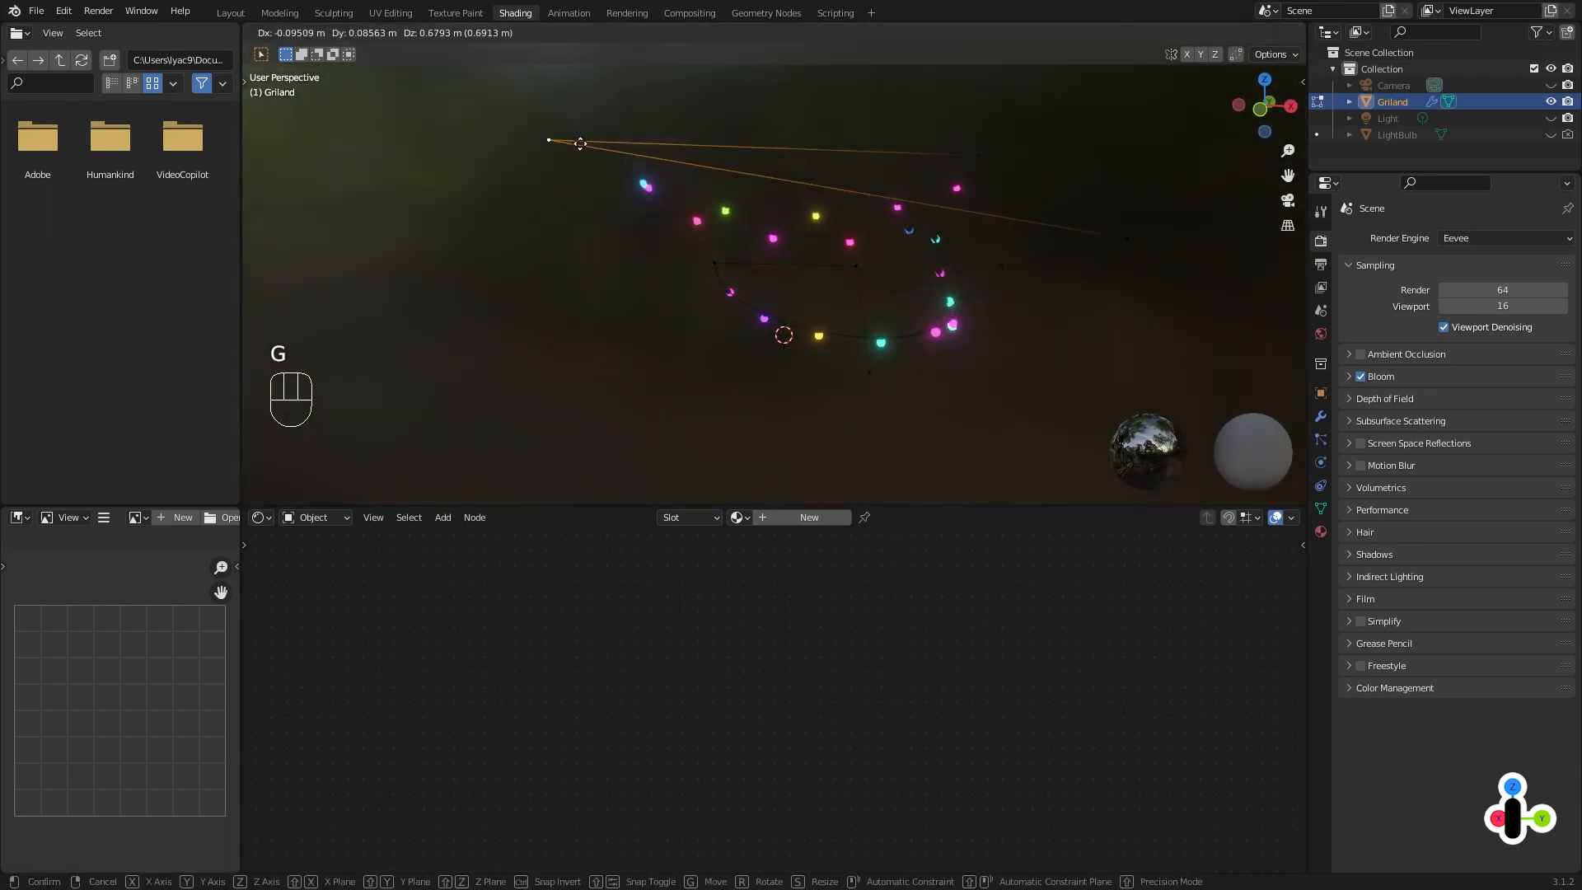
{"action": "left_click", "coordinate": [583, 138]}
Reposition the lower strand's vertices, moving its starting vertex outward to lengthen it, and return to Object Mode.
{"action": "left_click", "coordinate": [933, 335]}
{"action": "key", "text": "g"}
{"action": "left_click", "coordinate": [953, 258]}
{"action": "key", "text": "g"}
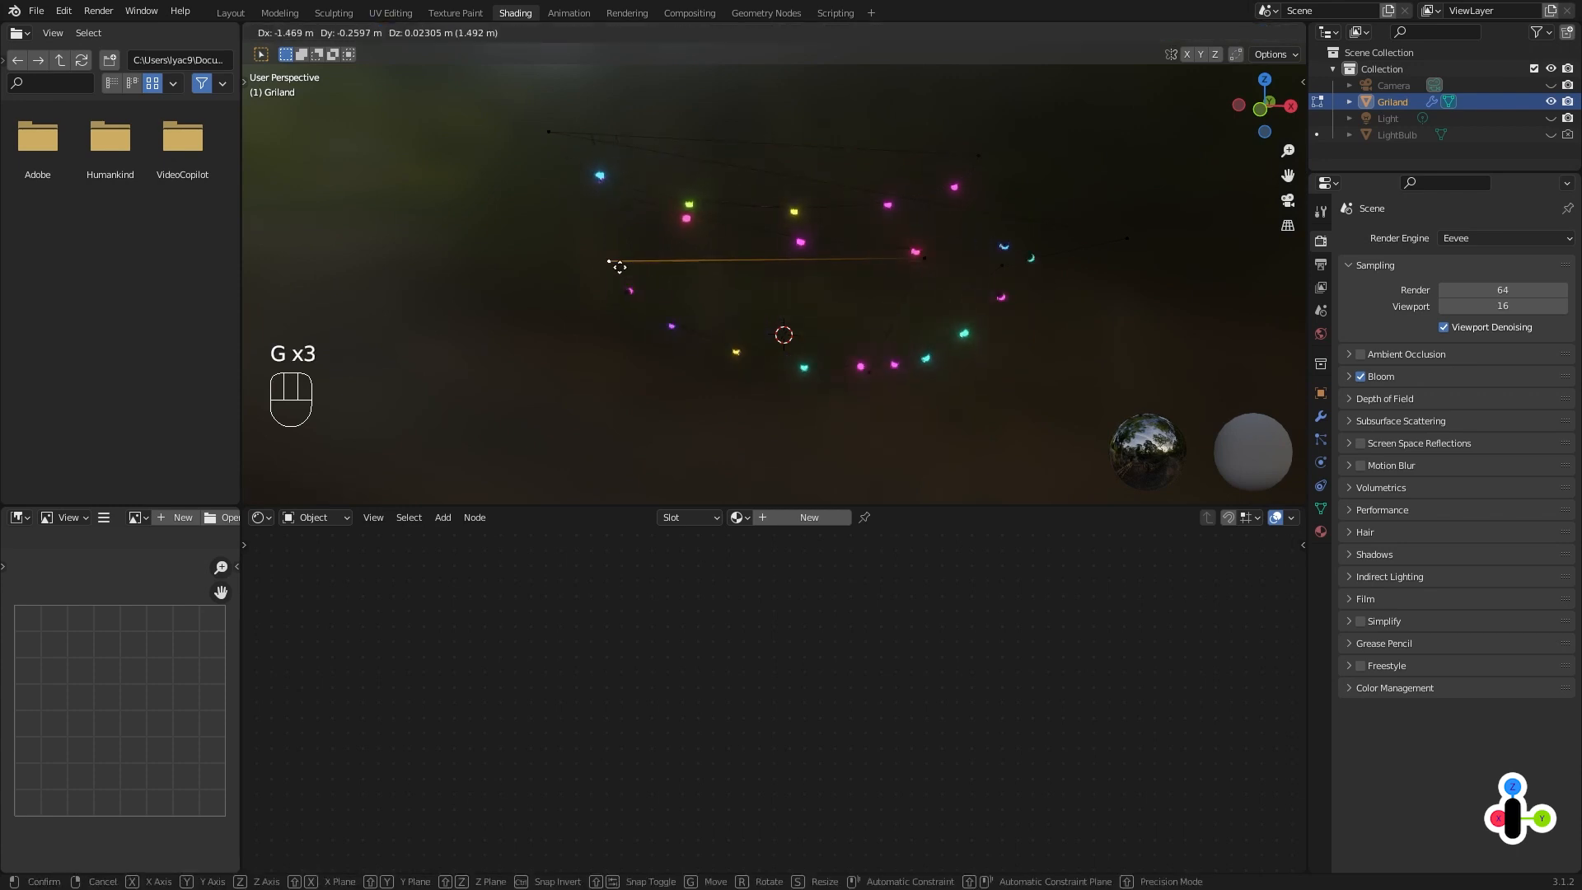
{"action": "left_click", "coordinate": [587, 264]}
{"action": "key", "text": "Tab"}
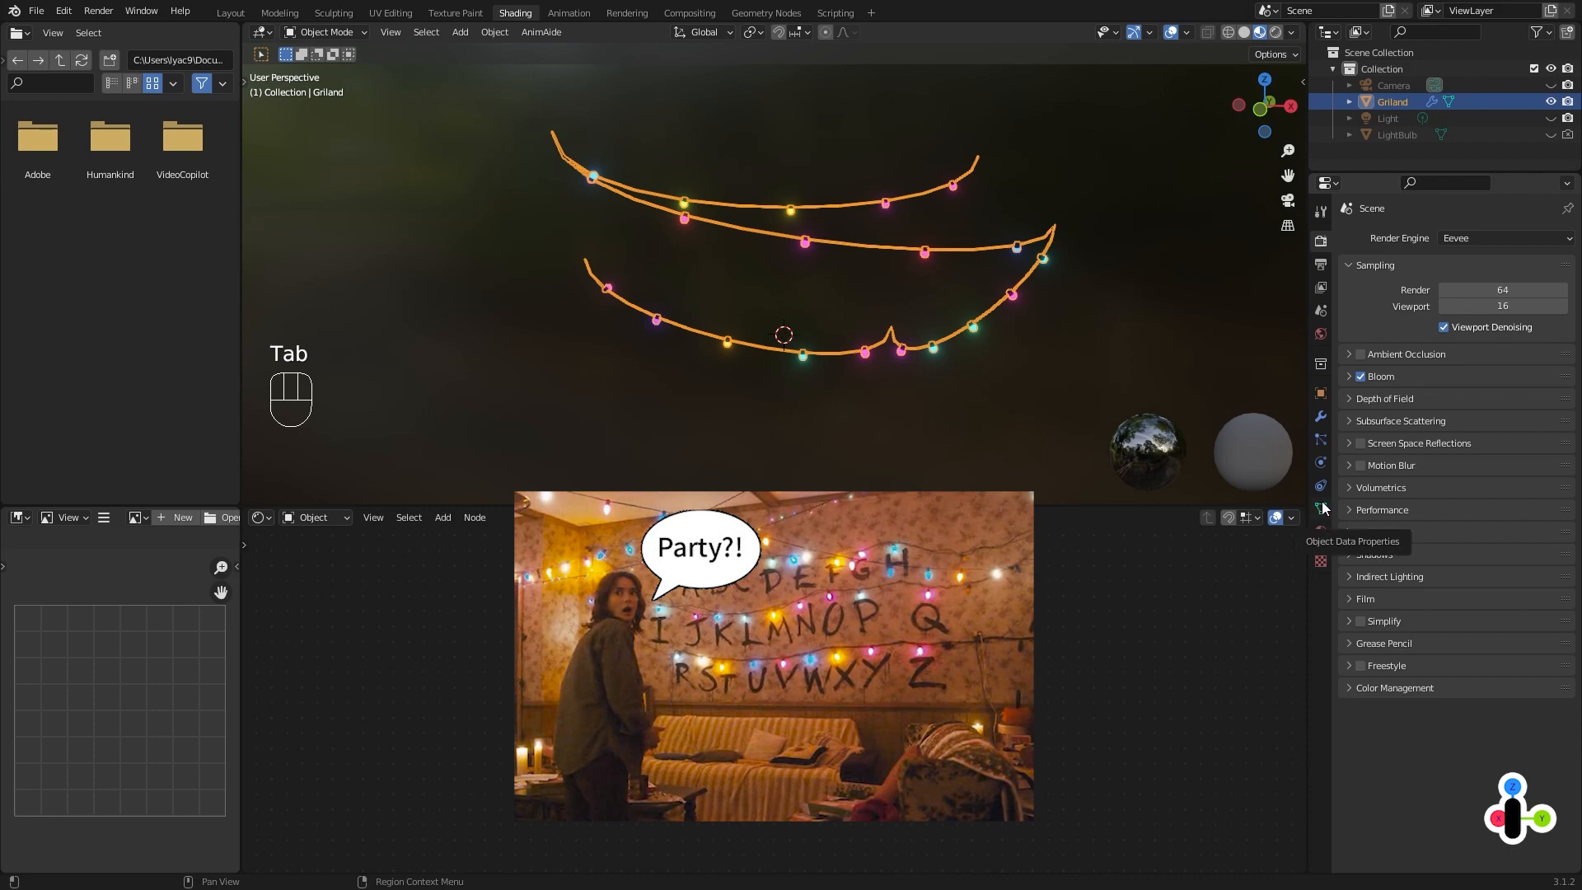
Set the Amount of the garland's Geometry Nodes modifier to 35.
{"action": "left_click", "coordinate": [1321, 416]}
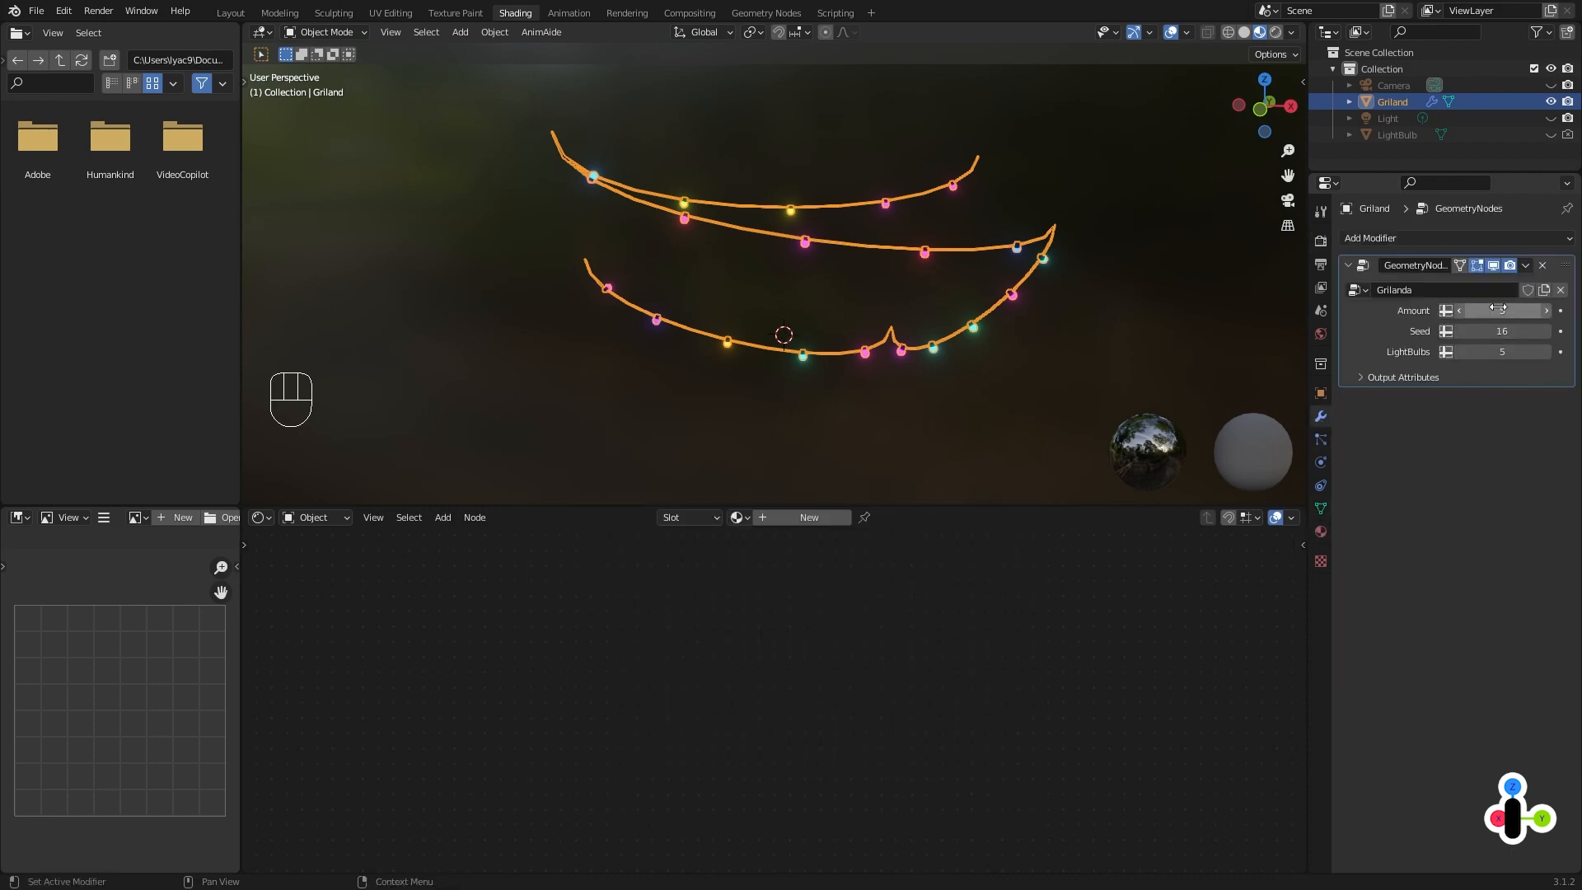
{"action": "left_click_drag", "start_coordinate": [1533, 311], "coordinate": [1581, 310]}
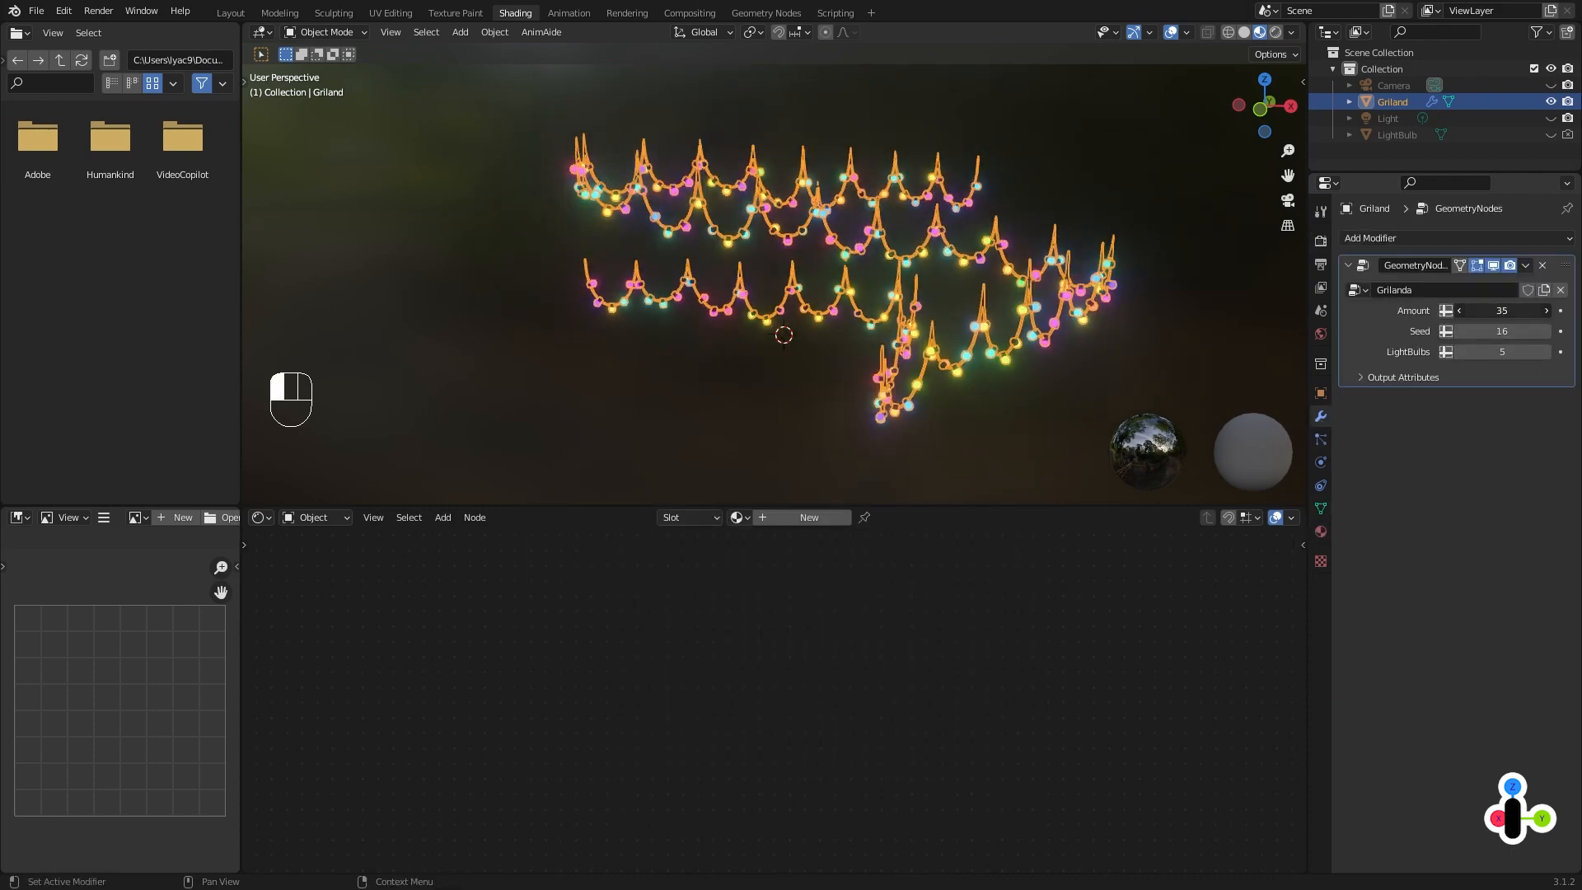
{"action": "scroll", "coordinate": [1086, 285], "scroll_direction": "up", "scroll_amount": 2}
{"action": "mouse_move", "coordinate": [1511, 352]}
{"action": "left_mouse_down", "text": "shift"}
{"action": "mouse_move", "coordinate": [1541, 352]}
{"action": "mouse_move", "coordinate": [1513, 352]}
{"action": "left_mouse_up", "text": "shift"}
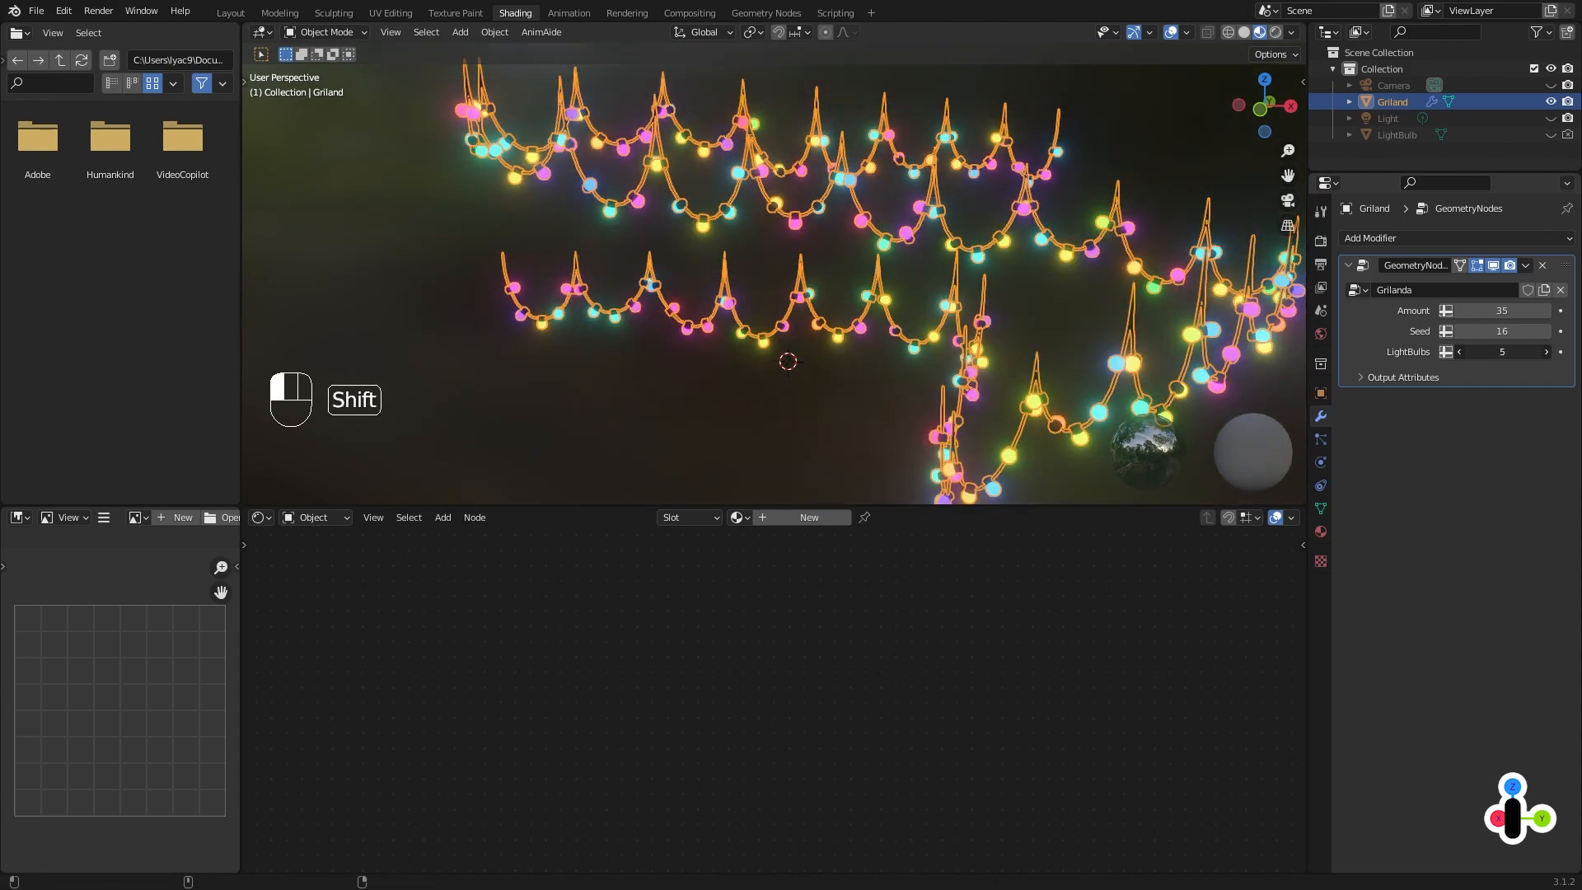
Increase the modifier's Seed in single increments to vary the random sag of the arcs.
{"action": "left_click", "coordinate": [1548, 331]}
{"action": "left_click", "coordinate": [1547, 331]}
{"action": "left_click", "coordinate": [1548, 332]}
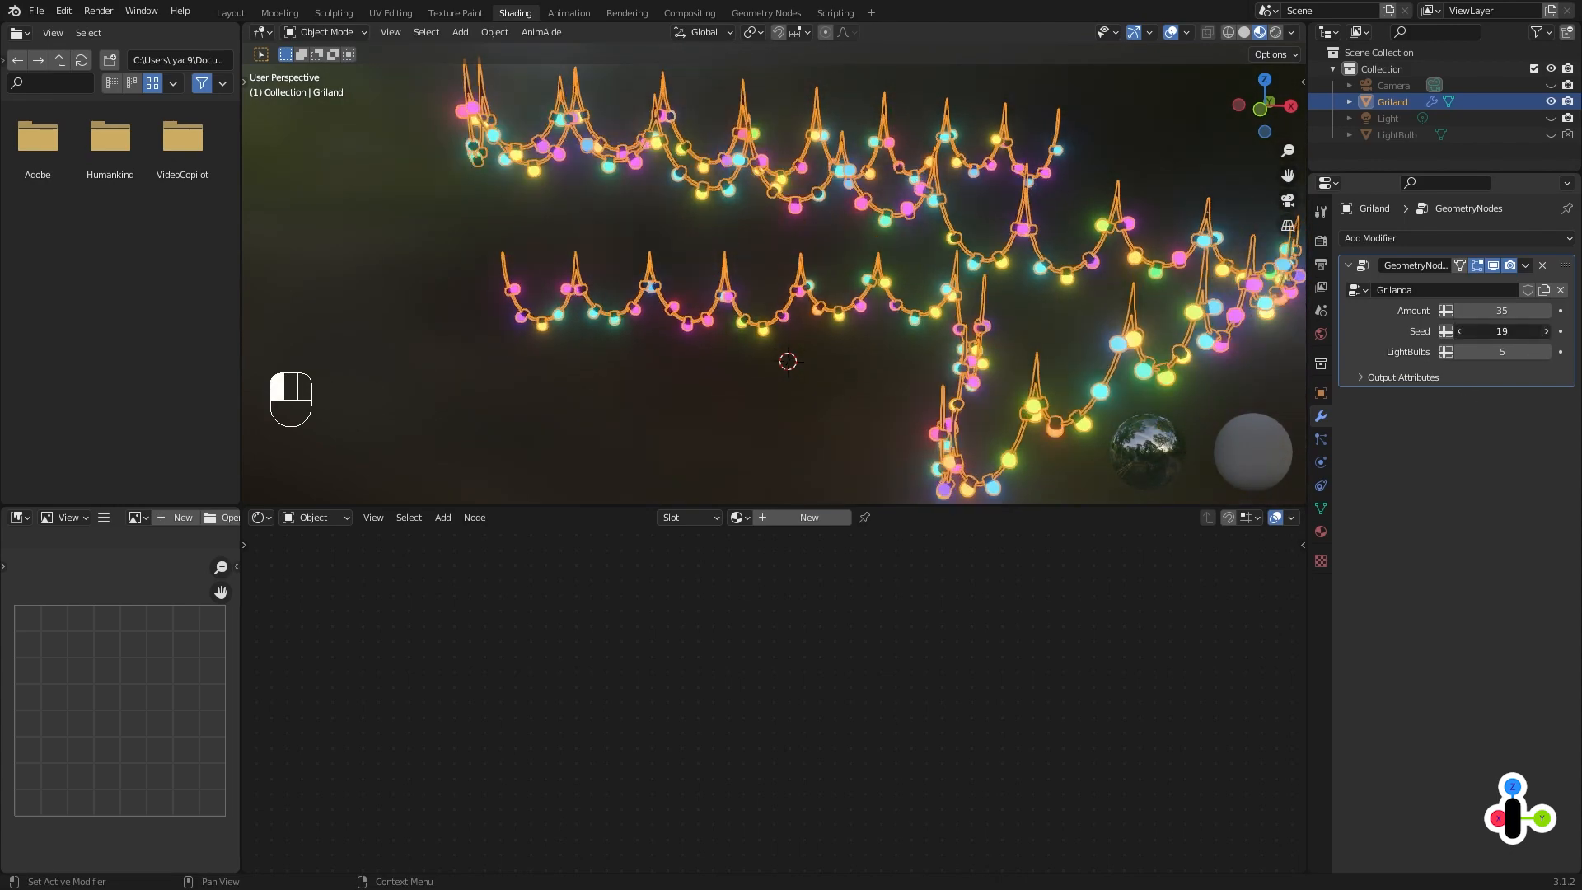
{"action": "left_click", "coordinate": [1548, 331]}
In the garland's node tree, set the Random Value node feeding Combine XYZ to Min -0.240 and Max -2.890.
{"action": "left_click", "coordinate": [765, 13]}
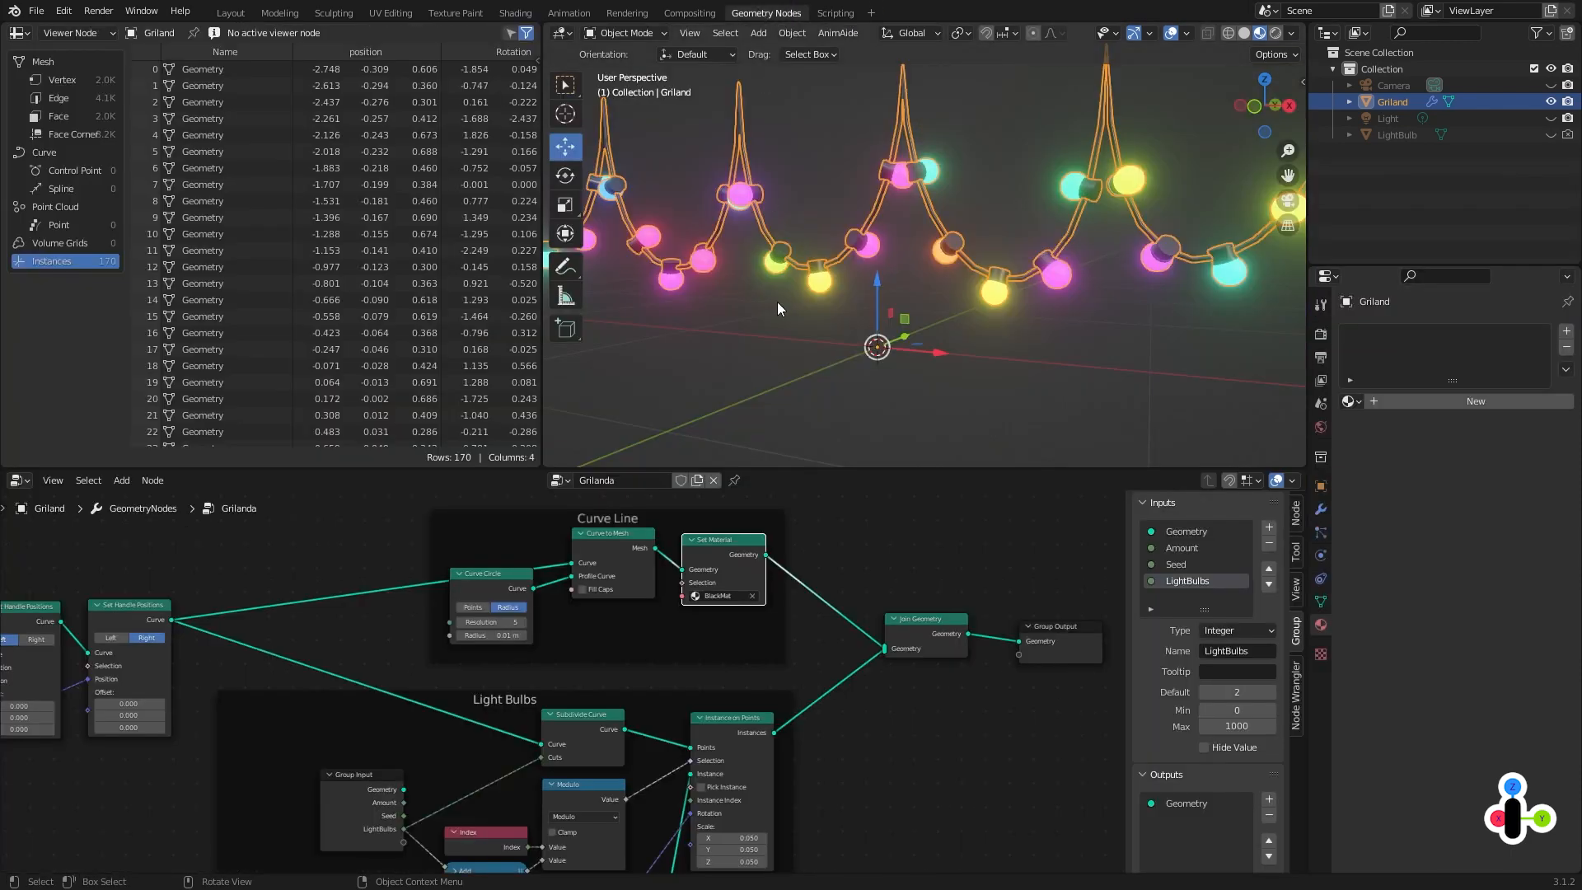
{"action": "scroll", "coordinate": [791, 305], "scroll_direction": "down", "scroll_amount": 6}
{"action": "middle_click_drag", "start_coordinate": [346, 719], "coordinate": [1017, 628]}
{"action": "scroll", "coordinate": [675, 740], "scroll_direction": "up", "scroll_amount": 2}
{"action": "scroll", "coordinate": [571, 775], "scroll_direction": "up", "scroll_amount": 1}
{"action": "middle_click_drag", "start_coordinate": [570, 775], "coordinate": [682, 767]}
{"action": "scroll", "coordinate": [614, 773], "scroll_direction": "up", "scroll_amount": 2}
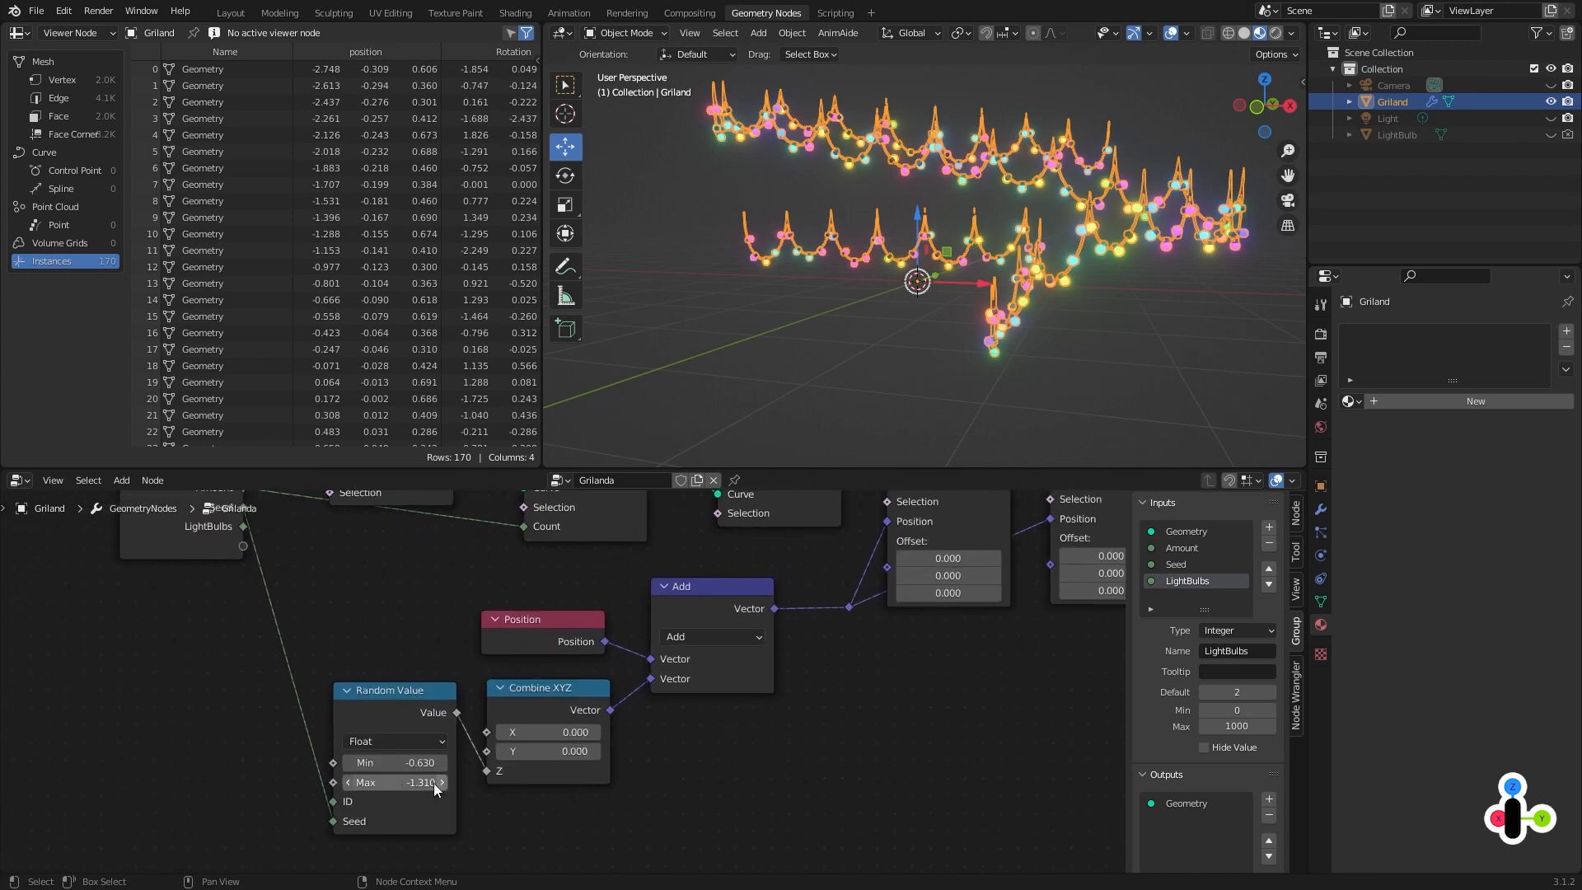
{"action": "left_click_drag", "start_coordinate": [433, 783], "coordinate": [342, 783]}
{"action": "left_click_drag", "start_coordinate": [396, 764], "coordinate": [446, 764]}
Deselect the garland and inspect its glowing bulbs from different angles.
{"action": "left_click", "coordinate": [966, 356]}
{"action": "middle_click_drag", "start_coordinate": [991, 351], "coordinate": [1082, 346]}
{"action": "left_click", "coordinate": [956, 310]}
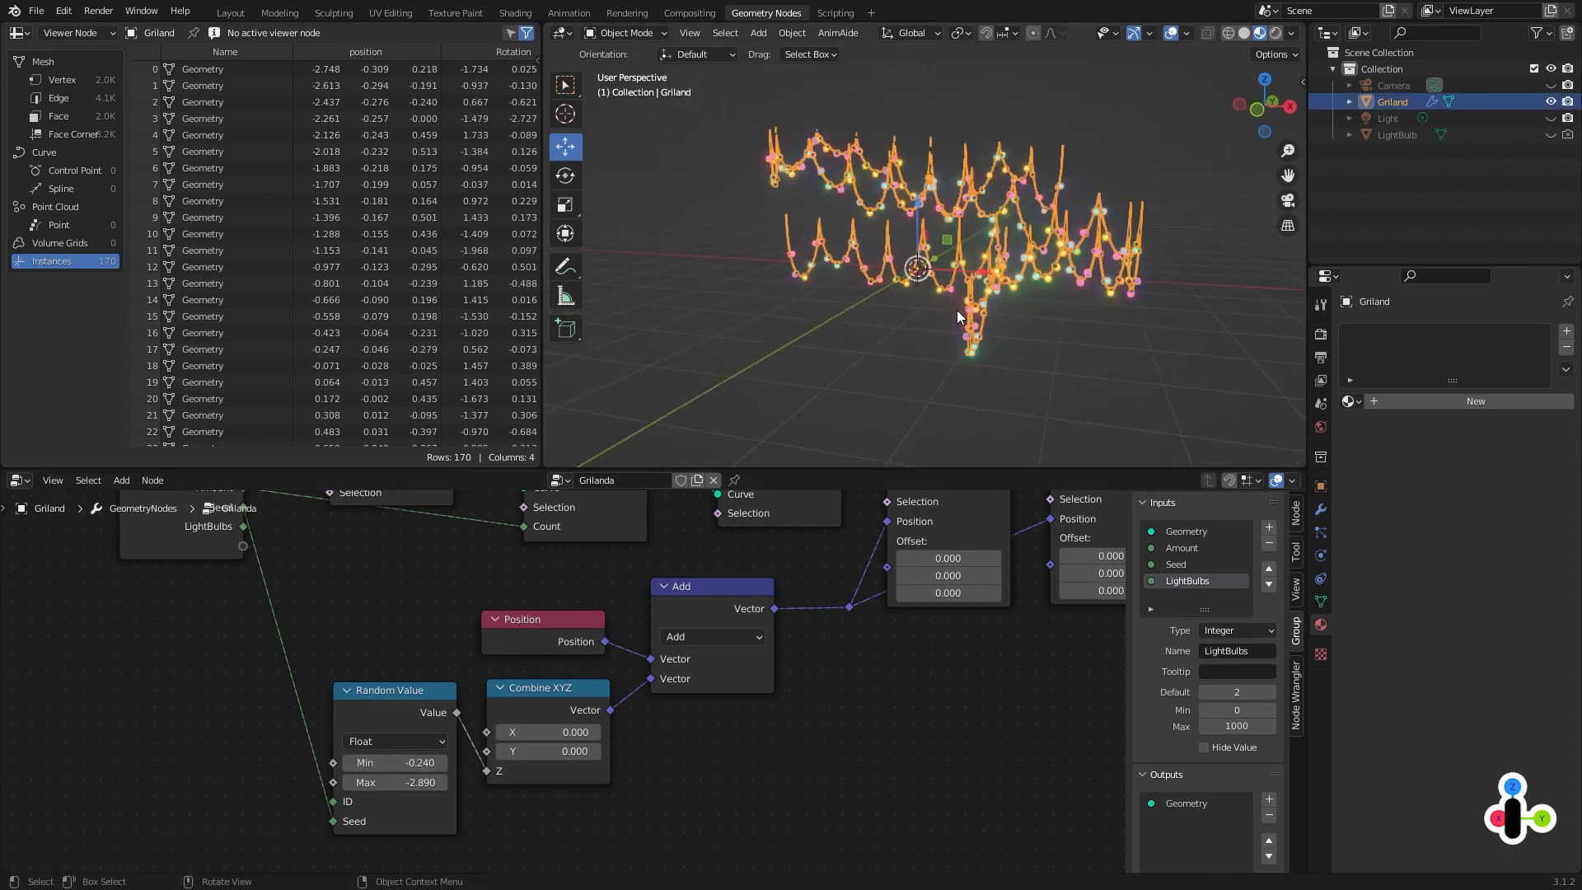
{"action": "left_click", "coordinate": [872, 329]}
{"action": "middle_click_drag", "start_coordinate": [872, 328], "coordinate": [976, 332]}
{"action": "scroll", "coordinate": [976, 332], "scroll_direction": "up", "scroll_amount": 1}
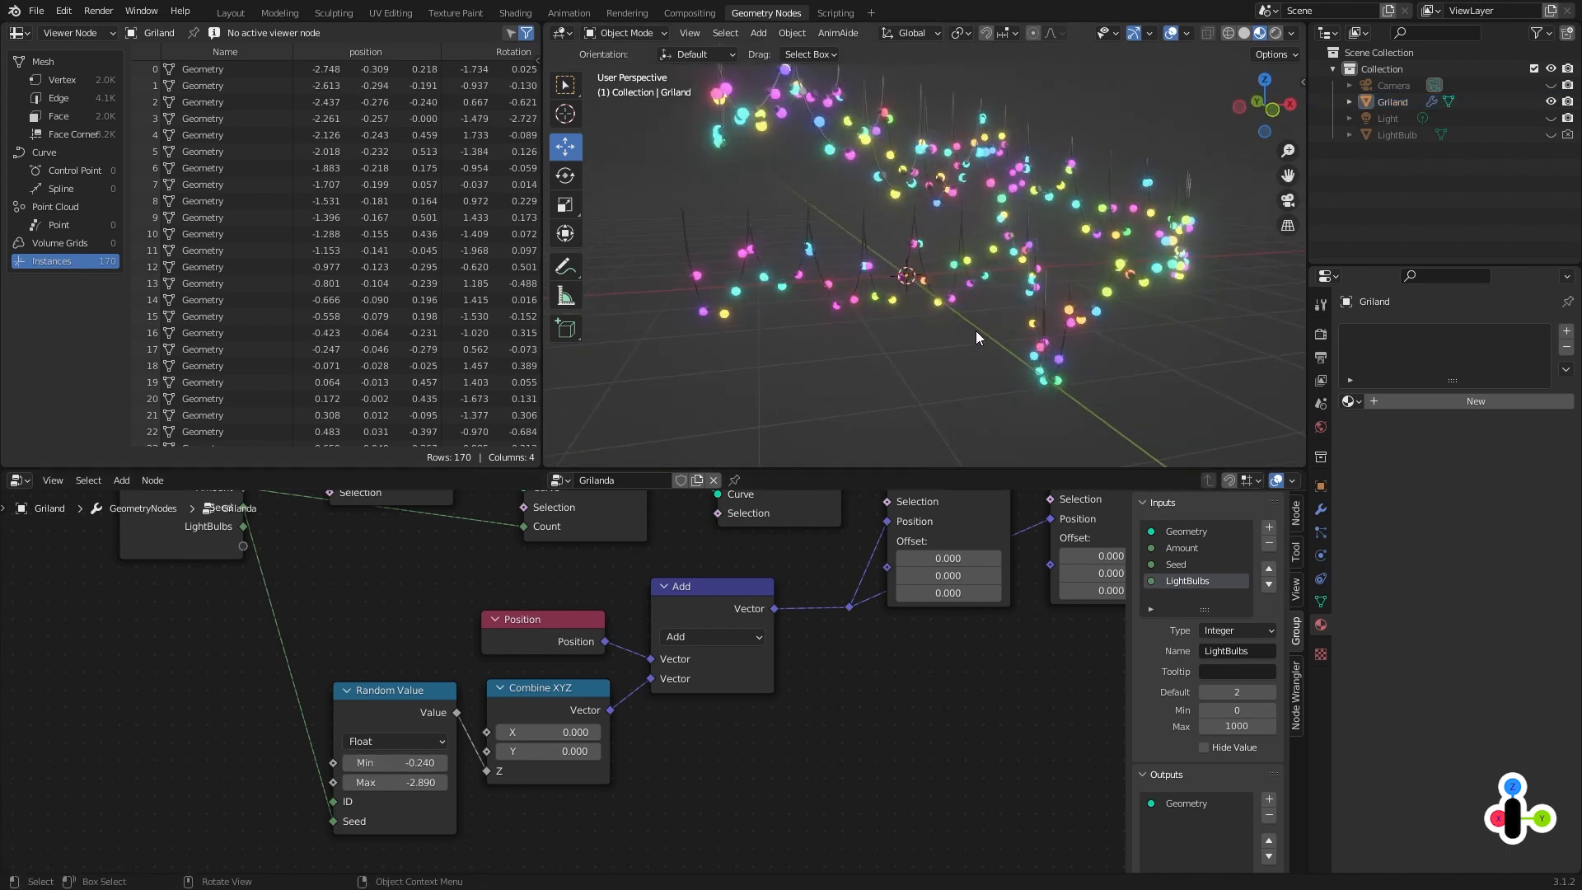